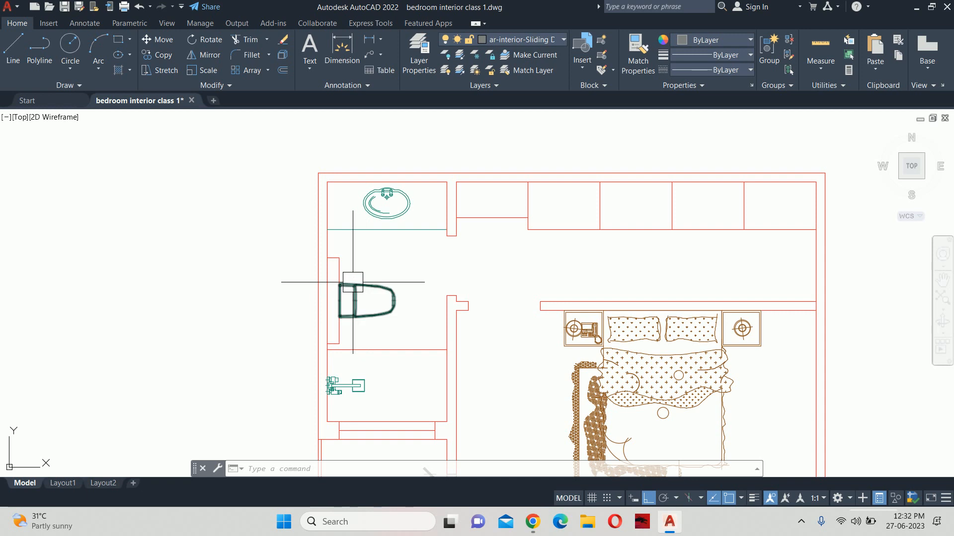
{"action": "scroll", "coordinate": [377, 246], "scroll_direction": "up", "scroll_amount": 2}
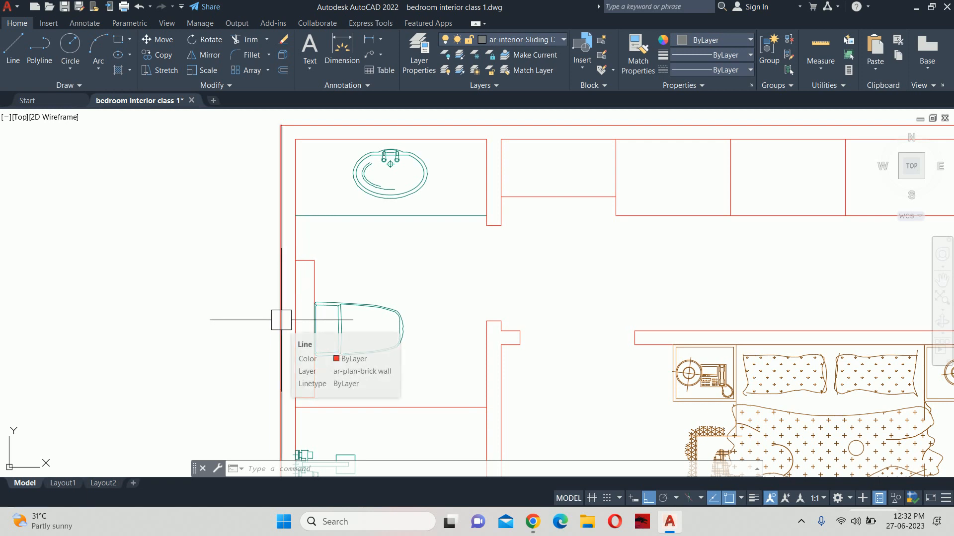
{"action": "scroll", "coordinate": [281, 320], "scroll_direction": "down", "scroll_amount": 3}
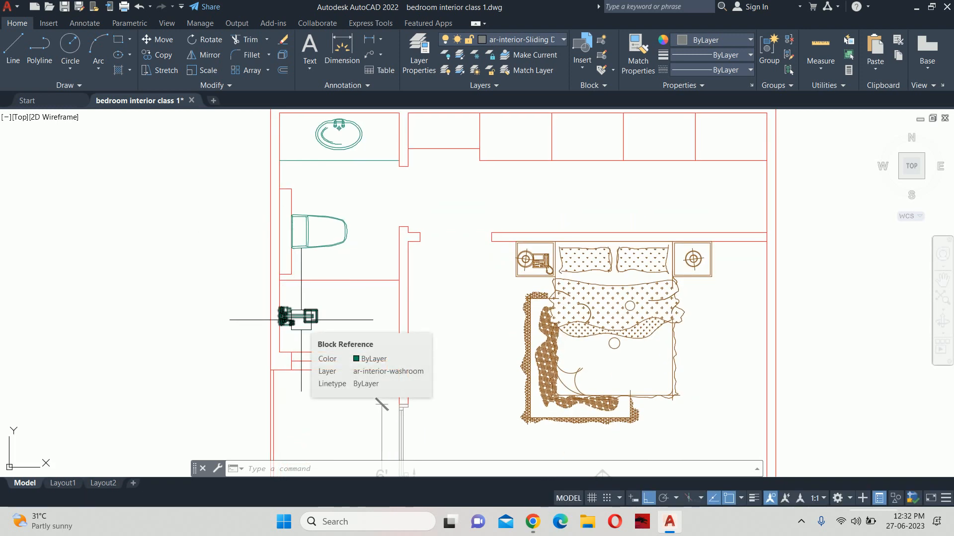
{"action": "scroll", "coordinate": [301, 298], "scroll_direction": "up", "scroll_amount": 2}
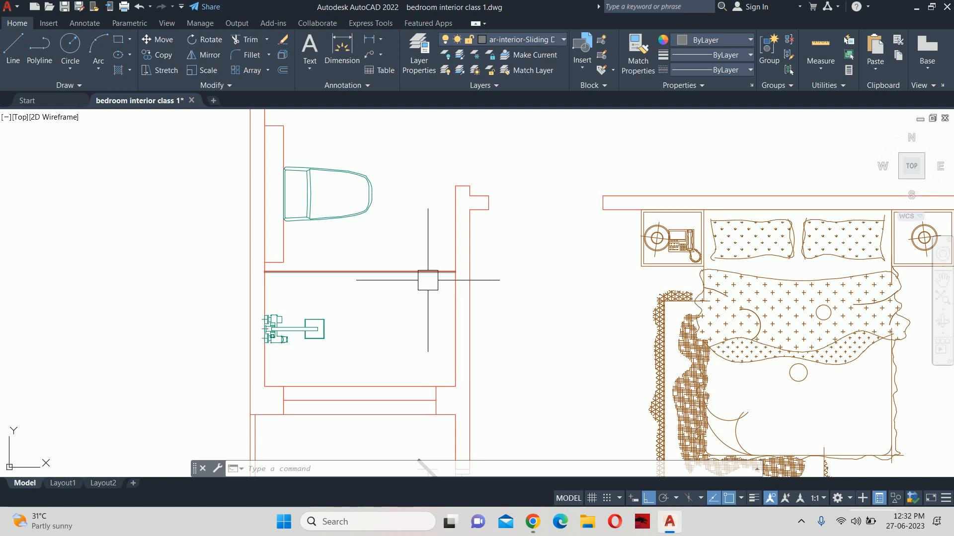
{"action": "scroll", "coordinate": [427, 279], "scroll_direction": "down", "scroll_amount": 3}
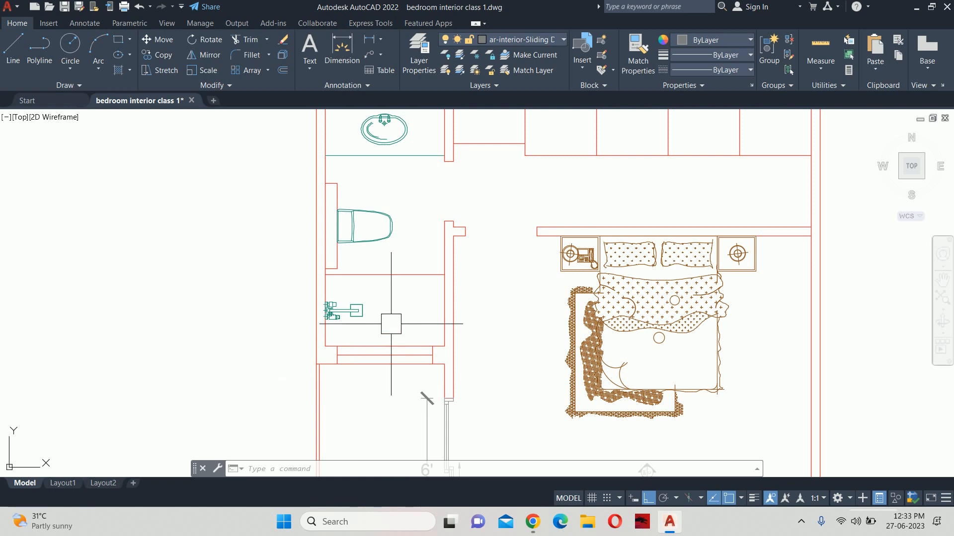
{"action": "middle_click_drag", "start_coordinate": [382, 308], "coordinate": [393, 368]}
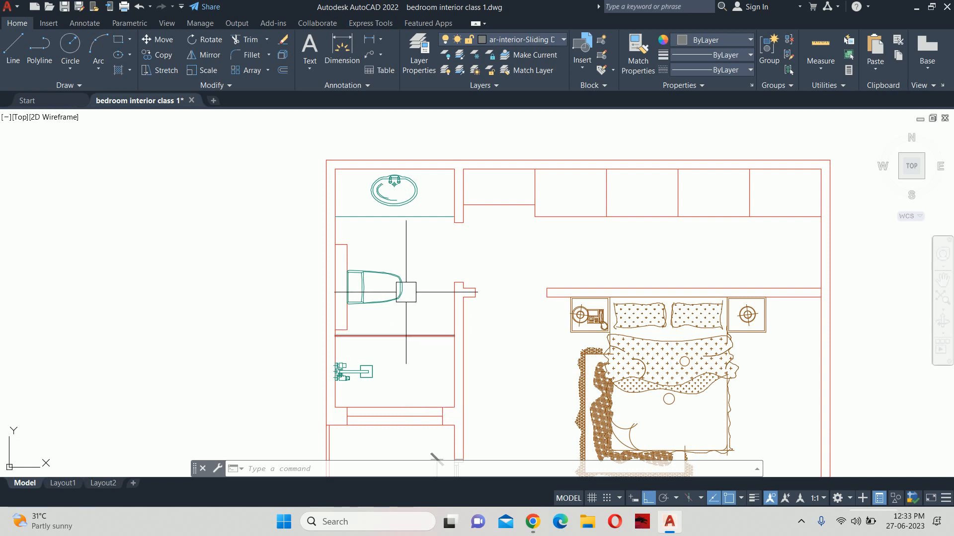
{"action": "key", "text": "Escape"}
{"action": "key", "text": "Escape"}
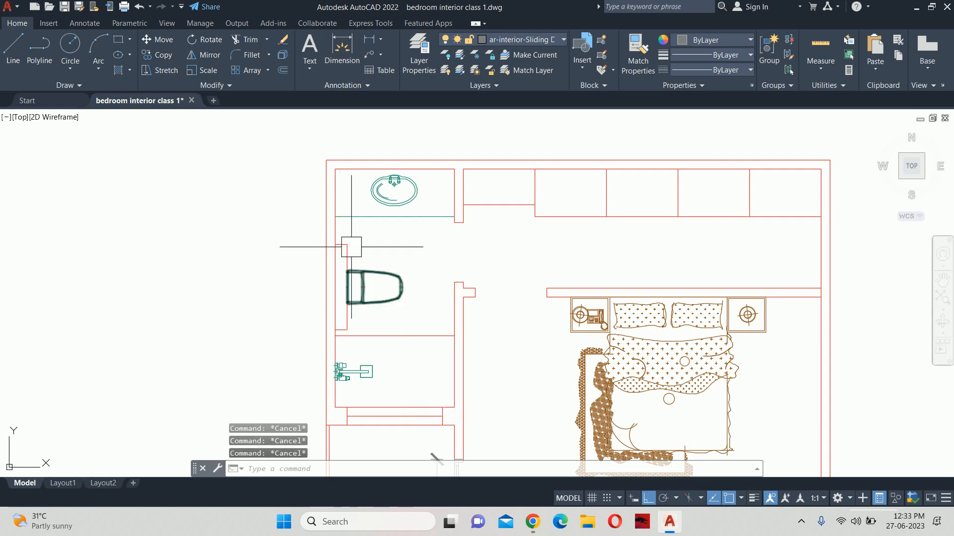
Copy the washroom walls and fixtures horizontally into the empty space to the right of the bedroom plan
{"action": "scroll", "coordinate": [351, 247], "scroll_direction": "down", "scroll_amount": 4}
{"action": "scroll", "coordinate": [373, 218], "scroll_direction": "up", "scroll_amount": 2}
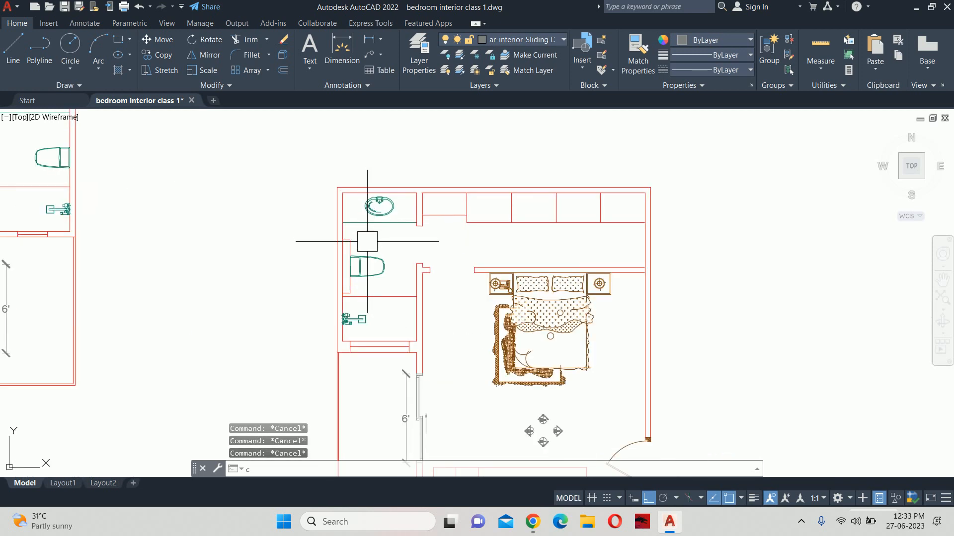
{"action": "type", "text": "o"}
{"action": "key", "text": "Return"}
{"action": "left_click", "coordinate": [312, 173]}
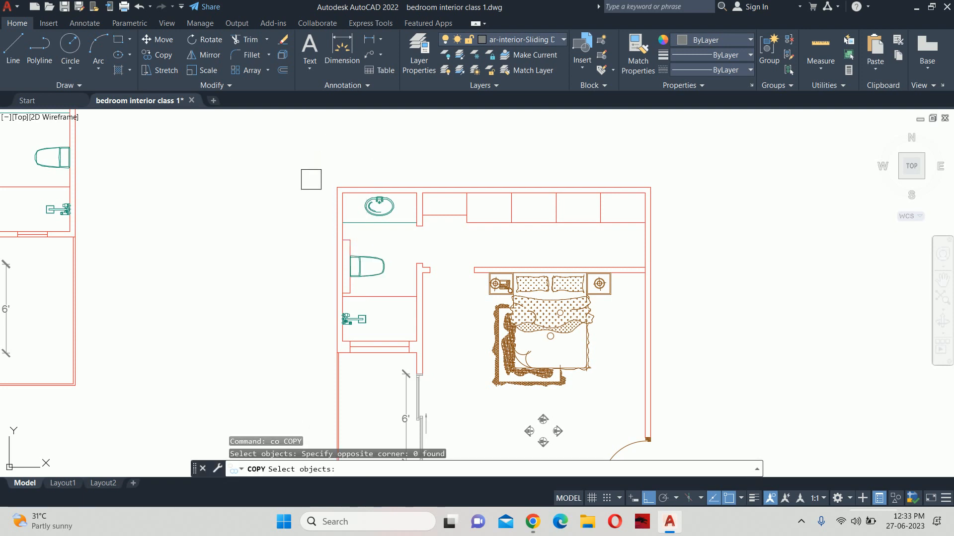
{"action": "left_click", "coordinate": [262, 152]}
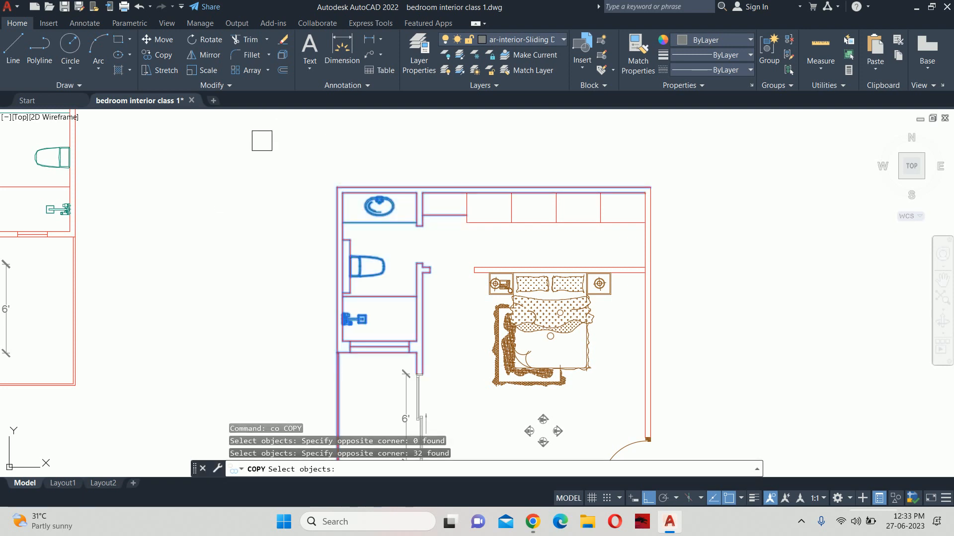
{"action": "key", "text": "Return"}
{"action": "middle_click_drag", "start_coordinate": [635, 152], "coordinate": [130, 162]}
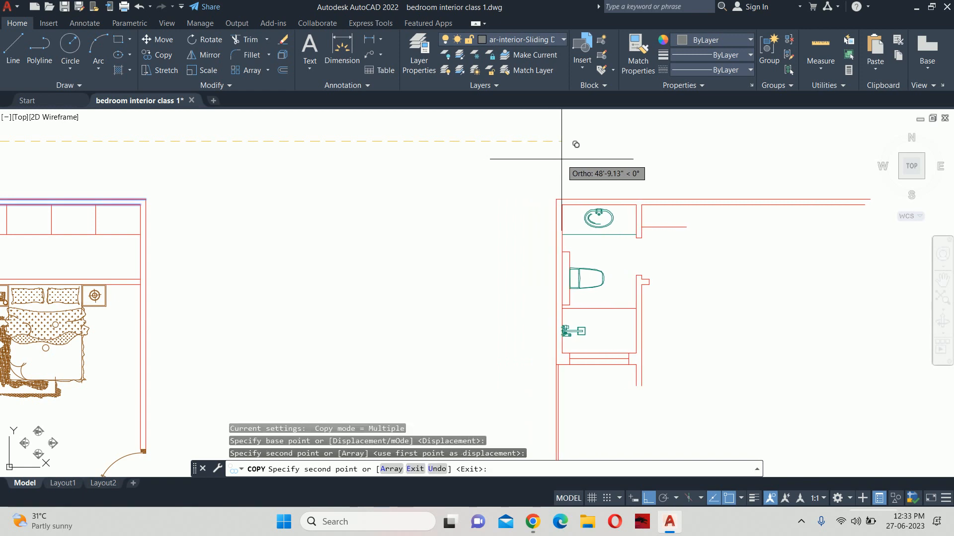
{"action": "key", "text": "Escape"}
{"action": "key", "text": "Escape"}
{"action": "key", "text": "Escape"}
Extend the copied washroom's bottom wall line to the outer face of its right wall, using the Trim command
{"action": "type", "text": "tr"}
{"action": "key", "text": "Return"}
{"action": "scroll", "coordinate": [641, 377], "scroll_direction": "up", "scroll_amount": 5}
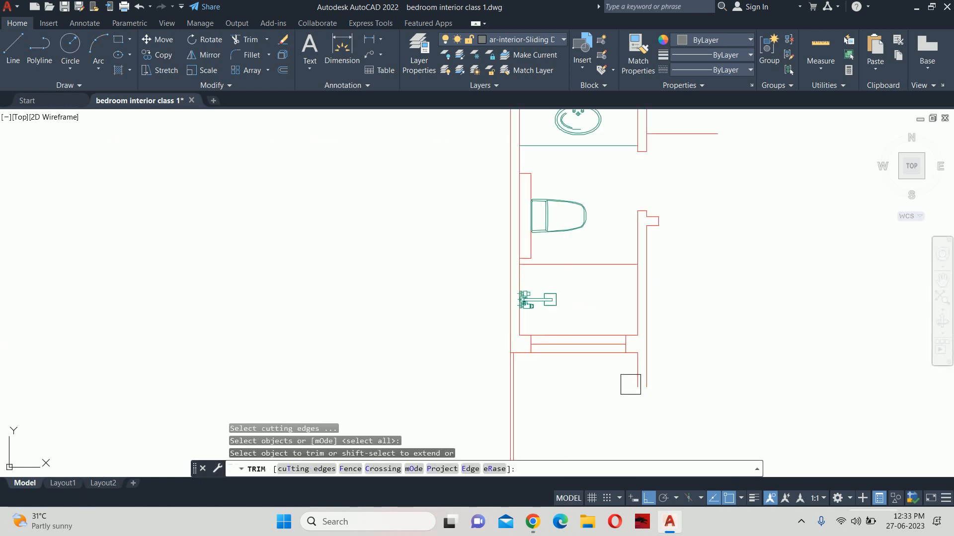
{"action": "left_click", "coordinate": [661, 377]}
{"action": "left_click", "coordinate": [624, 334], "text": "shift"}
{"action": "scroll", "coordinate": [624, 334], "scroll_direction": "up", "scroll_amount": 6}
{"action": "left_click", "coordinate": [638, 331], "text": "shift"}
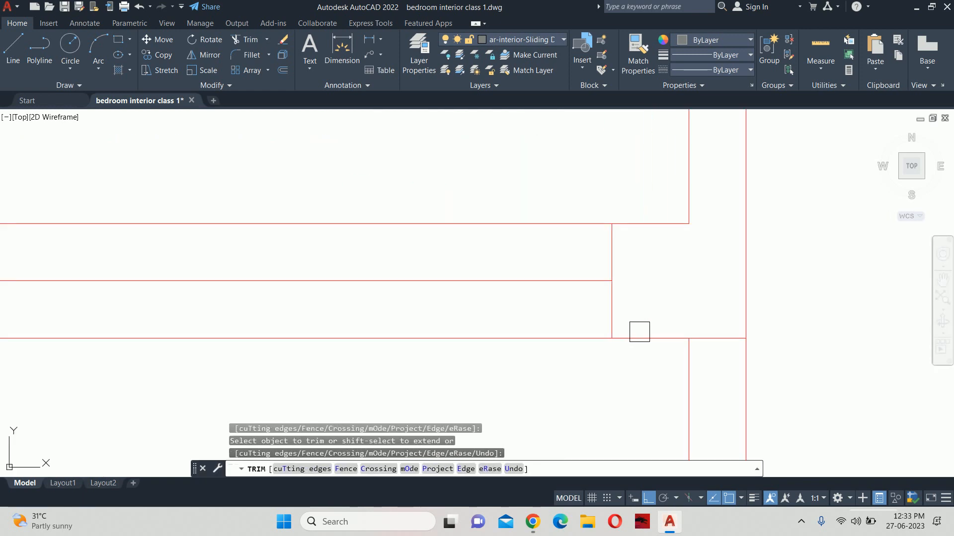
Trim the side wall lines that run below the bottom wall of the copied washroom
{"action": "scroll", "coordinate": [640, 351], "scroll_direction": "down", "scroll_amount": 4}
{"action": "left_click", "coordinate": [677, 371]}
{"action": "left_click", "coordinate": [698, 377]}
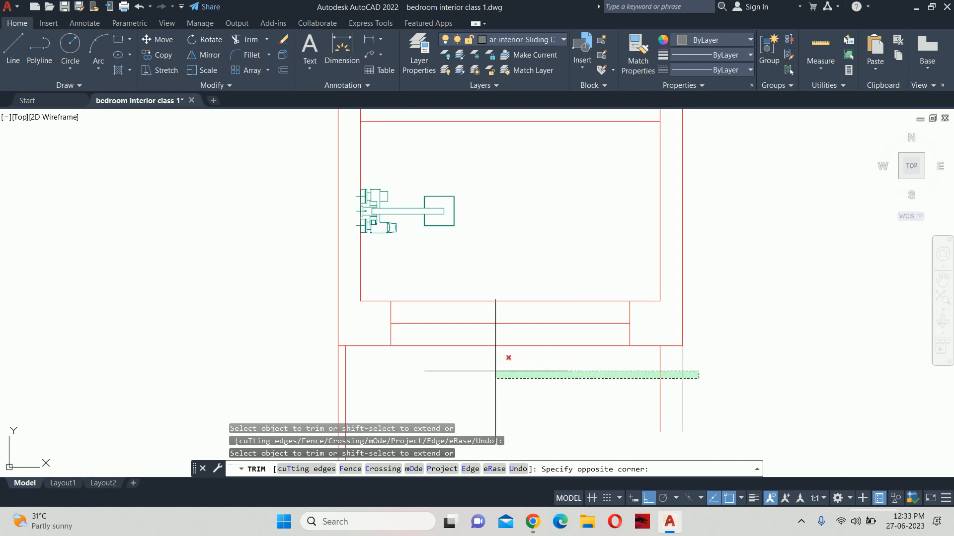
{"action": "left_click", "coordinate": [495, 371]}
{"action": "left_click", "coordinate": [421, 373]}
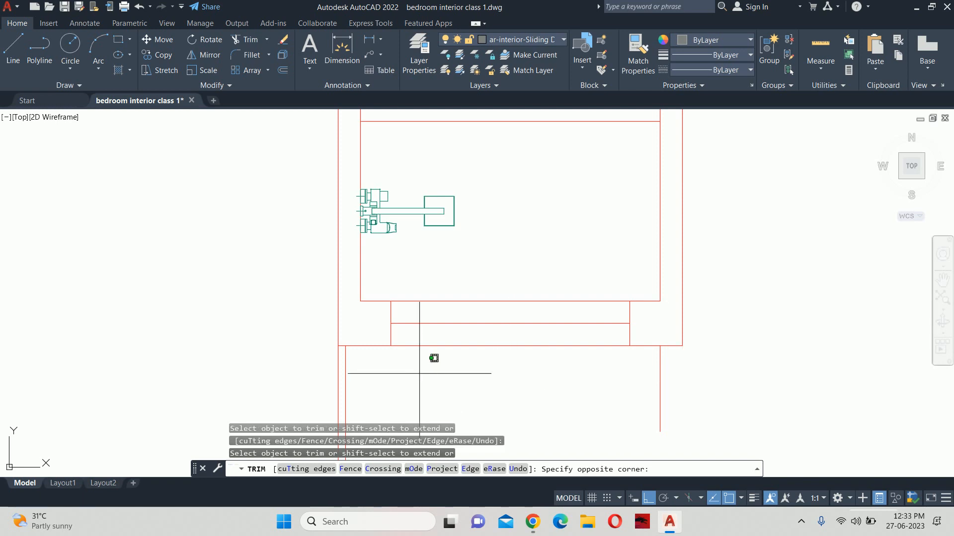
{"action": "left_click", "coordinate": [274, 353]}
Extend the copied washroom's right wall face to the outer top wall line and trim the overhanging wall line
{"action": "scroll", "coordinate": [274, 353], "scroll_direction": "down", "scroll_amount": 4}
{"action": "left_click", "coordinate": [360, 253]}
{"action": "middle_click_drag", "start_coordinate": [387, 253], "coordinate": [397, 449]}
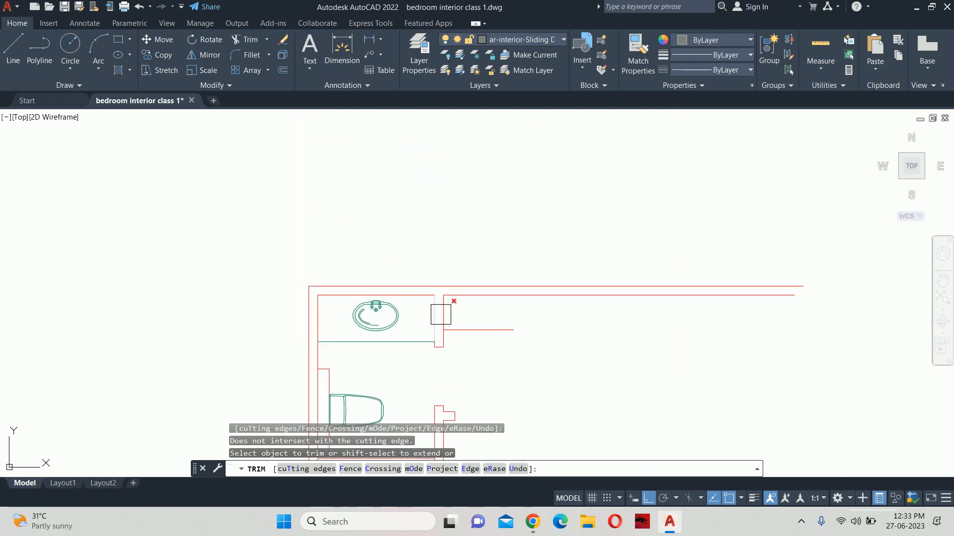
{"action": "left_click", "coordinate": [448, 307], "text": "shift"}
{"action": "left_click", "coordinate": [456, 306]}
{"action": "left_click", "coordinate": [472, 288]}
{"action": "key", "text": "Escape"}
{"action": "key", "text": "Escape"}
Delete the two leftover horizontal lines to the right of the copied washroom
{"action": "scroll", "coordinate": [471, 282], "scroll_direction": "down", "scroll_amount": 3}
{"action": "left_click", "coordinate": [529, 385]}
{"action": "left_click", "coordinate": [479, 270]}
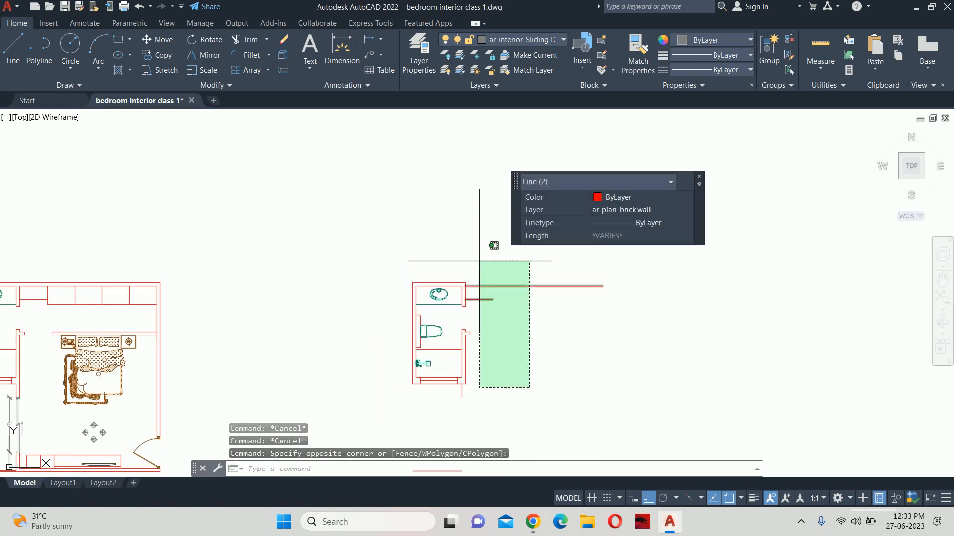
{"action": "key", "text": "Delete"}
Delete the short leftover wall stub below the lower right corner of the copied washroom
{"action": "scroll", "coordinate": [490, 263], "scroll_direction": "up", "scroll_amount": 4}
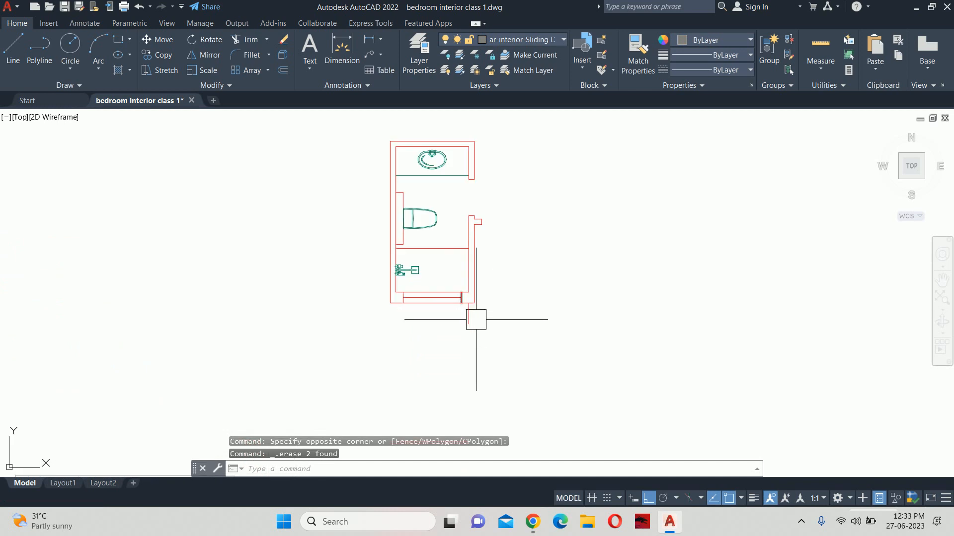
{"action": "left_click", "coordinate": [491, 335]}
{"action": "left_click", "coordinate": [419, 327]}
{"action": "left_click", "coordinate": [469, 324]}
{"action": "key", "text": "Delete"}
Delete the detached pair of horizontal balcony wall lines below the copied washroom
{"action": "scroll", "coordinate": [461, 322], "scroll_direction": "down", "scroll_amount": 5}
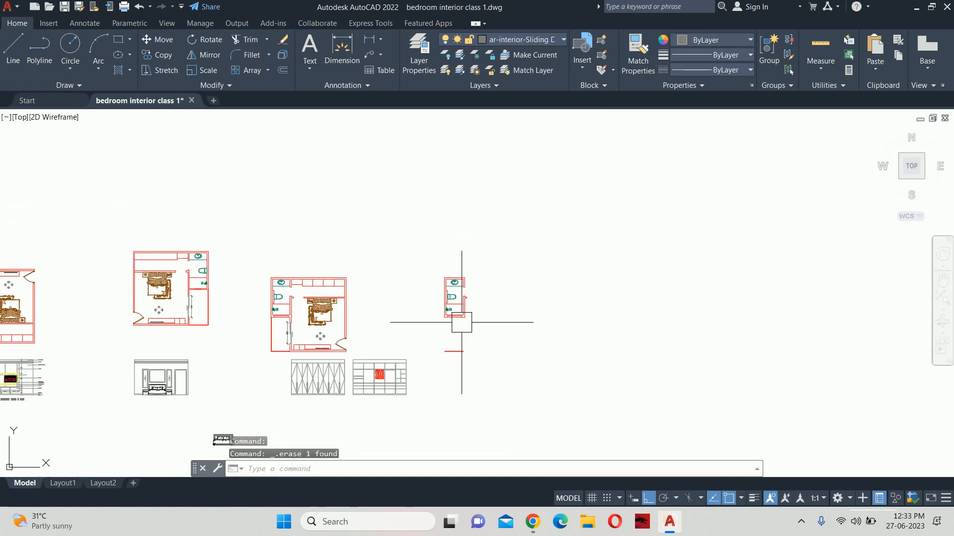
{"action": "scroll", "coordinate": [455, 333], "scroll_direction": "up", "scroll_amount": 4}
{"action": "left_click", "coordinate": [454, 345]}
{"action": "left_click", "coordinate": [447, 357]}
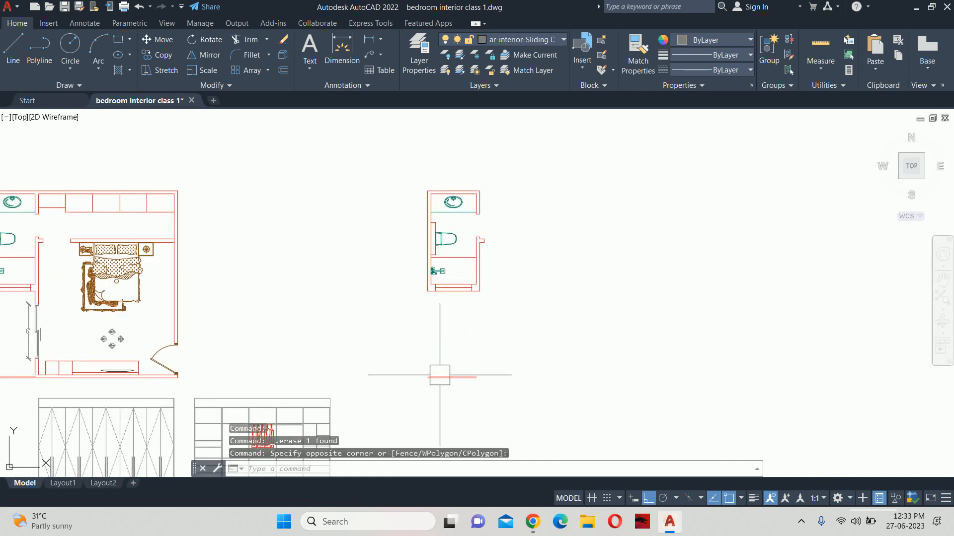
{"action": "left_click", "coordinate": [442, 406]}
{"action": "left_click", "coordinate": [404, 348]}
{"action": "key", "text": "Delete"}
{"action": "scroll", "coordinate": [445, 256], "scroll_direction": "up", "scroll_amount": 5}
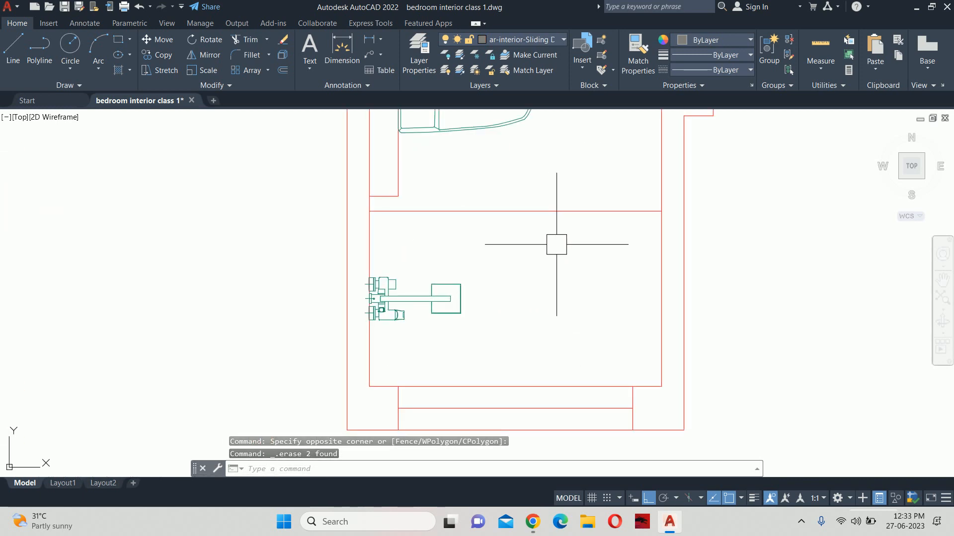
{"action": "middle_click_drag", "start_coordinate": [550, 258], "coordinate": [515, 336]}
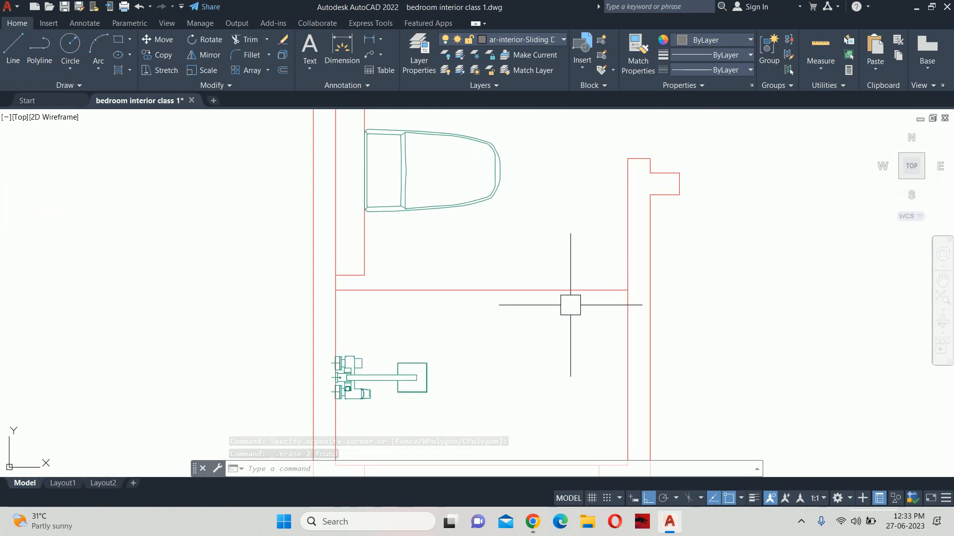
{"action": "scroll", "coordinate": [570, 305], "scroll_direction": "down", "scroll_amount": 4}
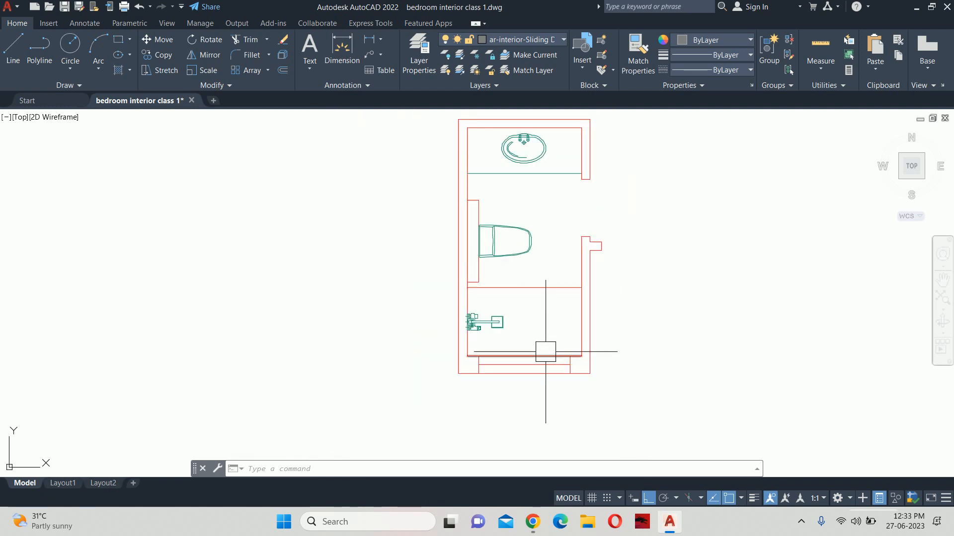
{"action": "scroll", "coordinate": [514, 375], "scroll_direction": "up", "scroll_amount": 2}
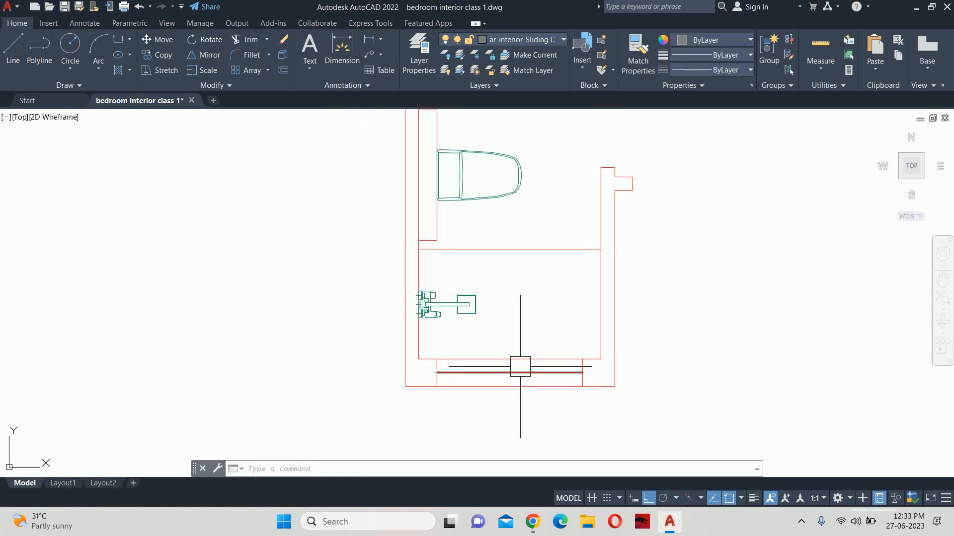
{"action": "scroll", "coordinate": [519, 372], "scroll_direction": "down", "scroll_amount": 4}
{"action": "scroll", "coordinate": [328, 318], "scroll_direction": "up", "scroll_amount": 8}
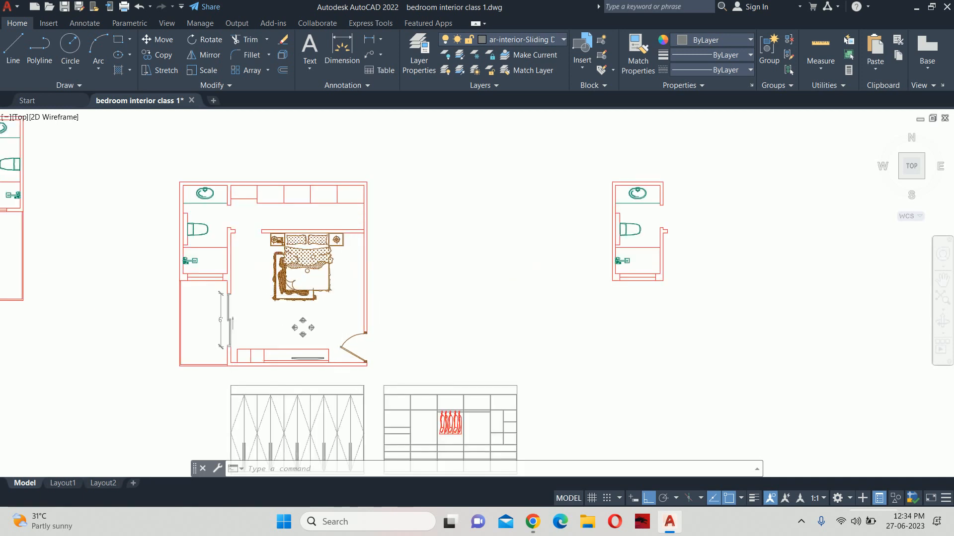
{"action": "type", "text": "co"}
{"action": "key", "text": "Return"}
{"action": "left_click", "coordinate": [298, 316]}
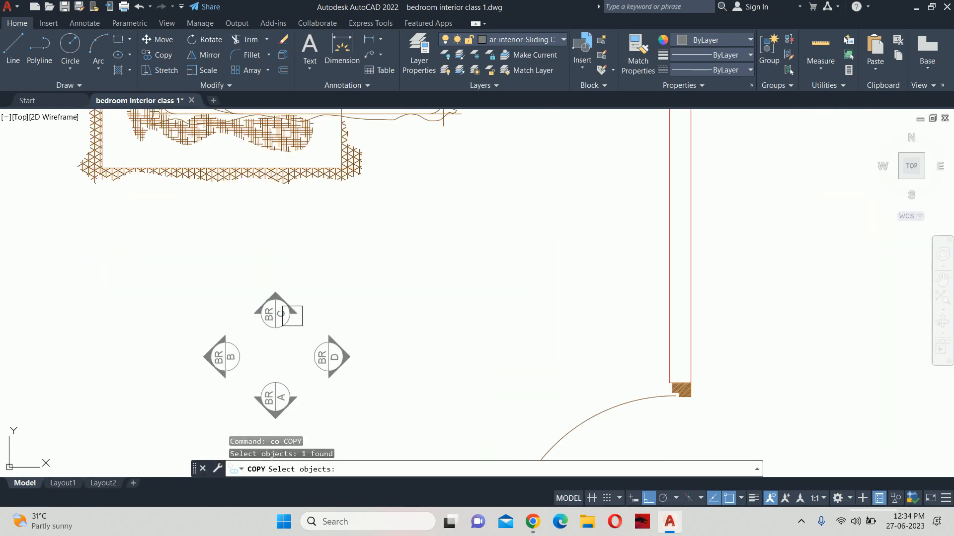
{"action": "key", "text": "Escape"}
{"action": "key", "text": "Escape"}
{"action": "scroll", "coordinate": [297, 314], "scroll_direction": "down", "scroll_amount": 2}
{"action": "middle_click_drag", "start_coordinate": [290, 344], "coordinate": [325, 278]}
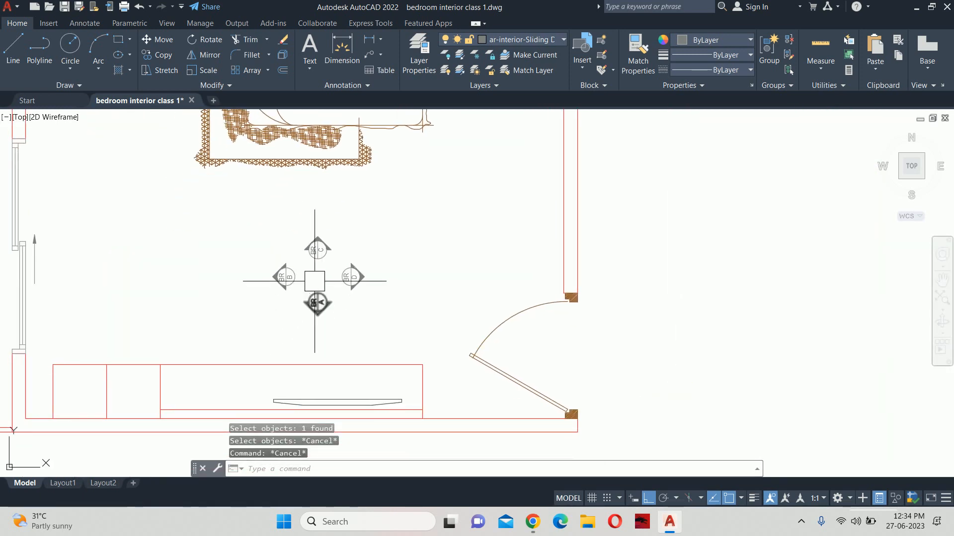
{"action": "left_click", "coordinate": [313, 253]}
{"action": "scroll", "coordinate": [319, 247], "scroll_direction": "up", "scroll_amount": 4}
{"action": "key", "text": "Escape"}
{"action": "key", "text": "Escape"}
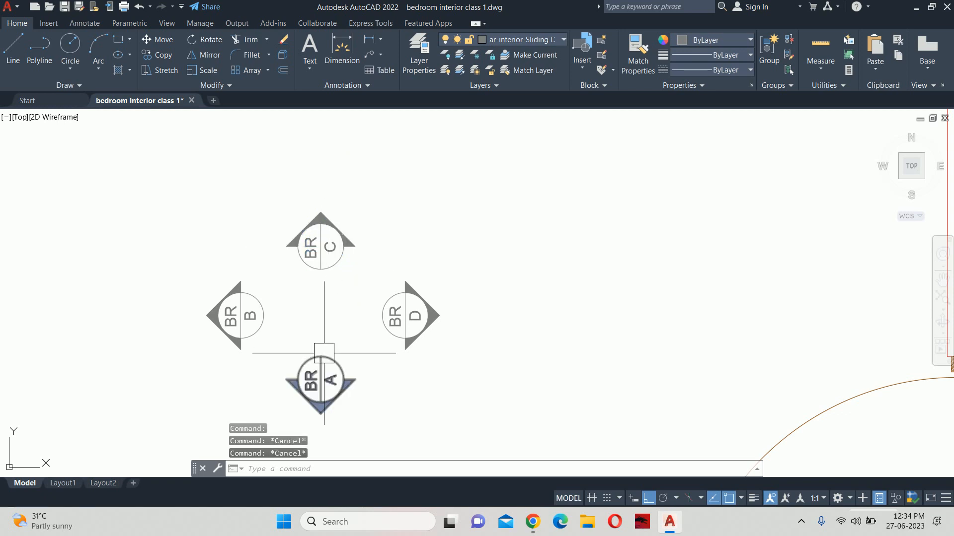
Copy the BR C elevation marker from the bedroom into the separate washroom plan, between basin and toilet, with Ortho off
{"action": "left_click", "coordinate": [320, 246]}
{"action": "type", "text": "co"}
{"action": "key", "text": "space"}
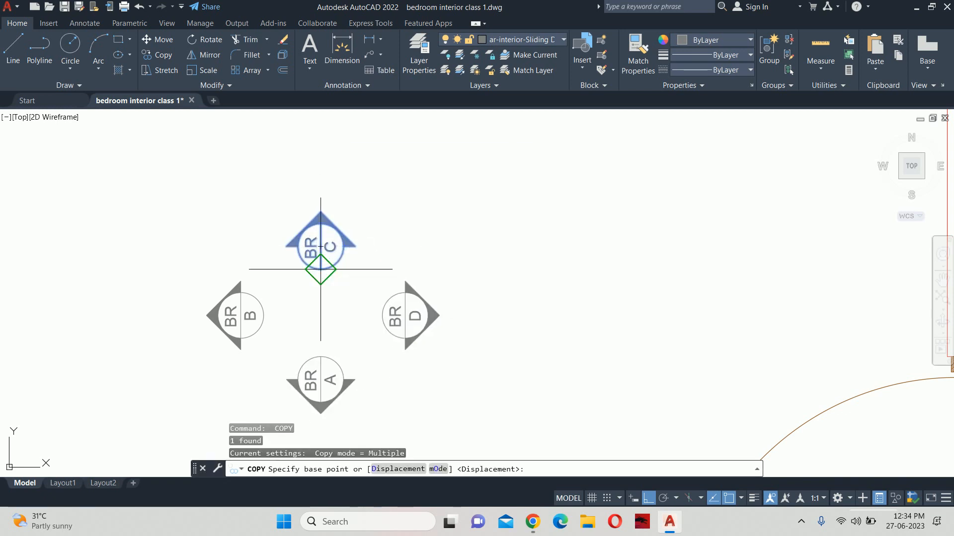
{"action": "left_click", "coordinate": [320, 269]}
{"action": "scroll", "coordinate": [464, 281], "scroll_direction": "down", "scroll_amount": 6}
{"action": "middle_click_drag", "start_coordinate": [691, 271], "coordinate": [261, 259]}
{"action": "scroll", "coordinate": [256, 264], "scroll_direction": "down", "scroll_amount": 3}
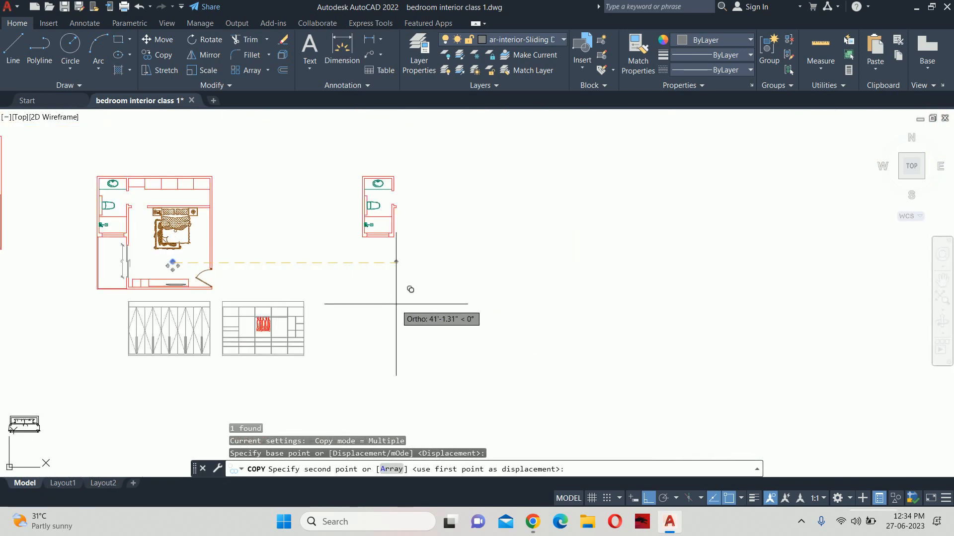
{"action": "key", "text": "F8"}
{"action": "scroll", "coordinate": [381, 180], "scroll_direction": "up", "scroll_amount": 6}
{"action": "scroll", "coordinate": [381, 193], "scroll_direction": "up", "scroll_amount": 4}
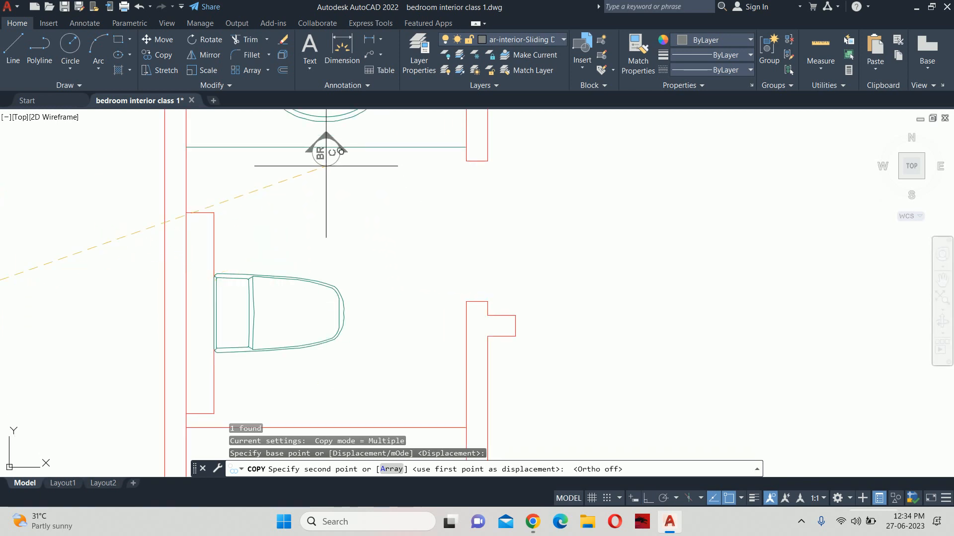
{"action": "left_click", "coordinate": [326, 204]}
{"action": "key", "text": "Escape"}
{"action": "key", "text": "Escape"}
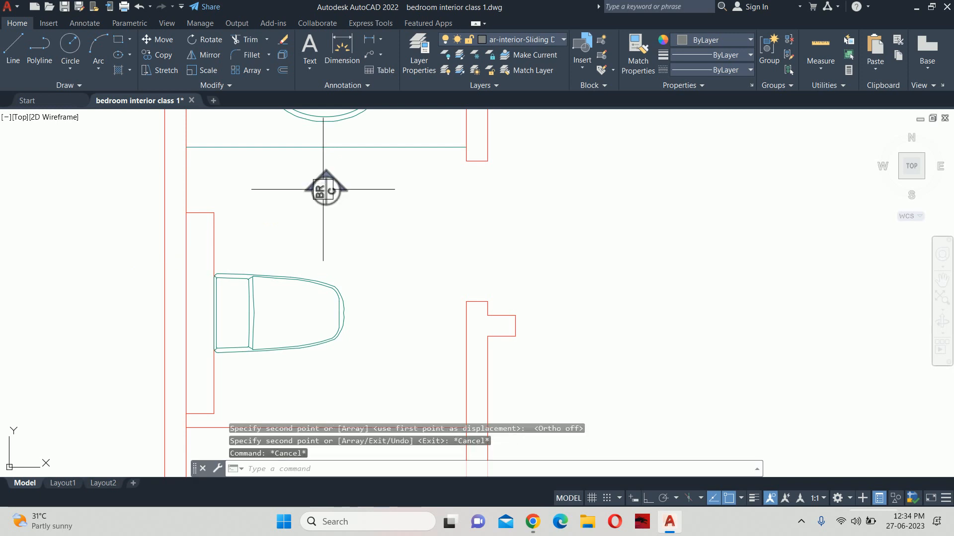
Try to rotate the copied elevation marker with its rotation grip, and undo the rotation
{"action": "left_click", "coordinate": [326, 194]}
{"action": "scroll", "coordinate": [326, 193], "scroll_direction": "up", "scroll_amount": 4}
{"action": "middle_click_drag", "start_coordinate": [326, 193], "coordinate": [304, 232]}
{"action": "left_click", "coordinate": [357, 232]}
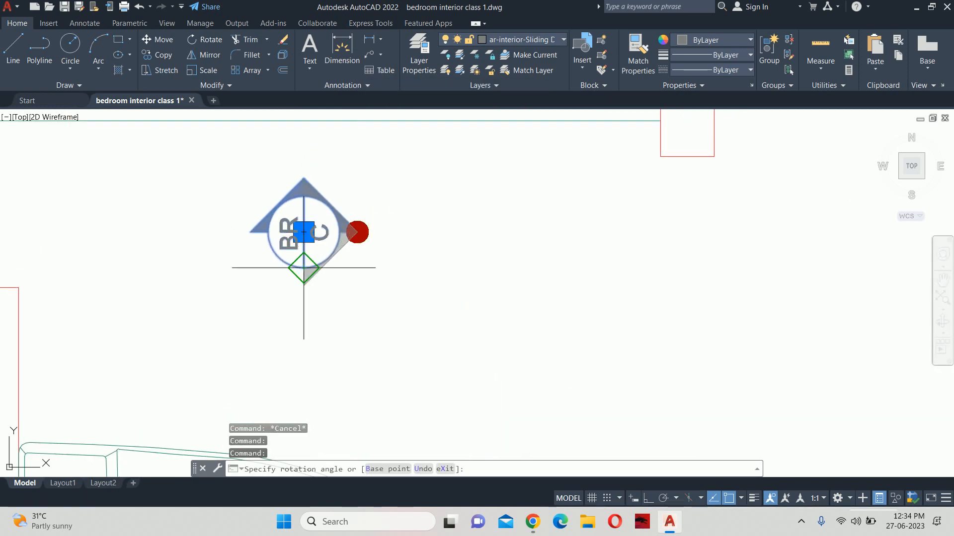
{"action": "left_click", "coordinate": [303, 286]}
{"action": "key", "text": "ctrl+z"}
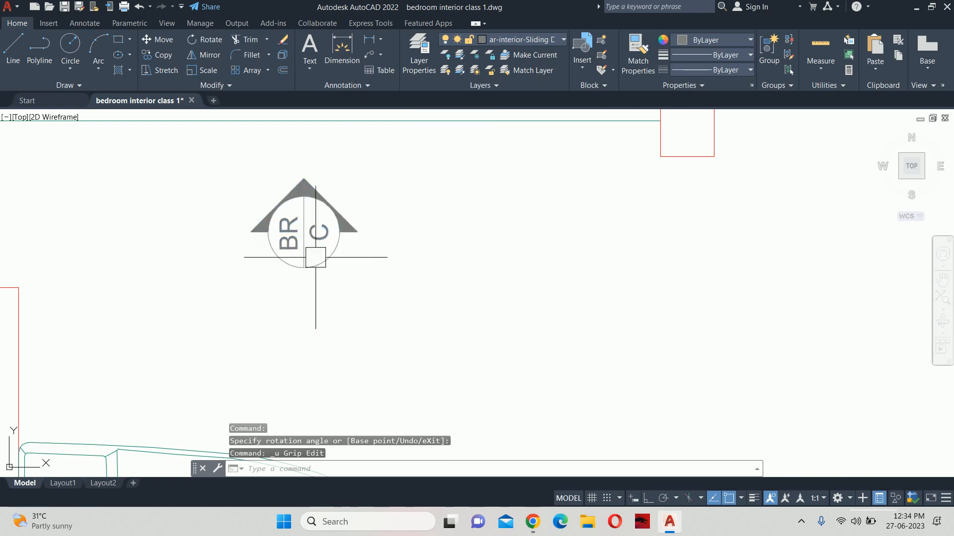
Rotate the copied elevation marker 90° clockwise about its circle's centre with Ortho on, so its text reads horizontally
{"action": "type", "text": "ro"}
{"action": "key", "text": "Return"}
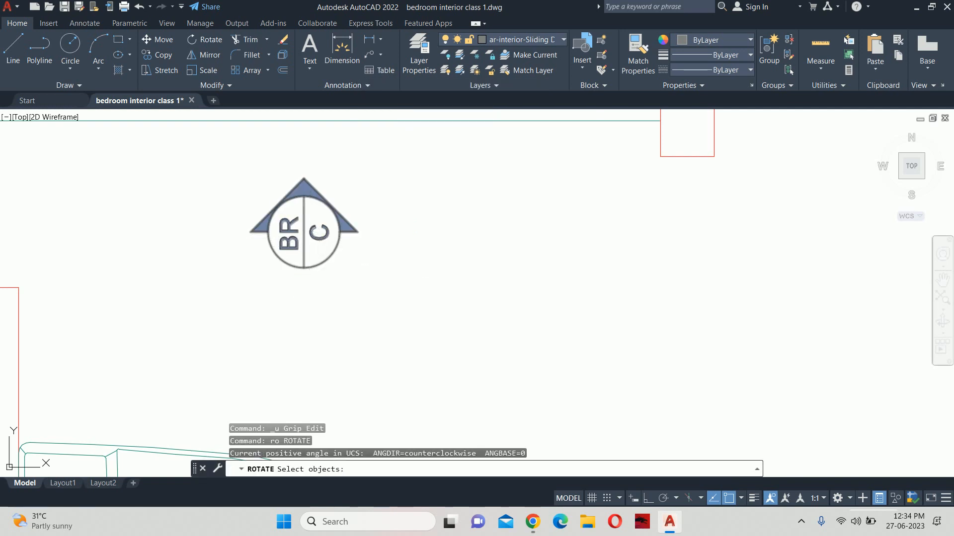
{"action": "left_click", "coordinate": [301, 225]}
{"action": "key", "text": "Return"}
{"action": "scroll", "coordinate": [302, 227], "scroll_direction": "up", "scroll_amount": 5}
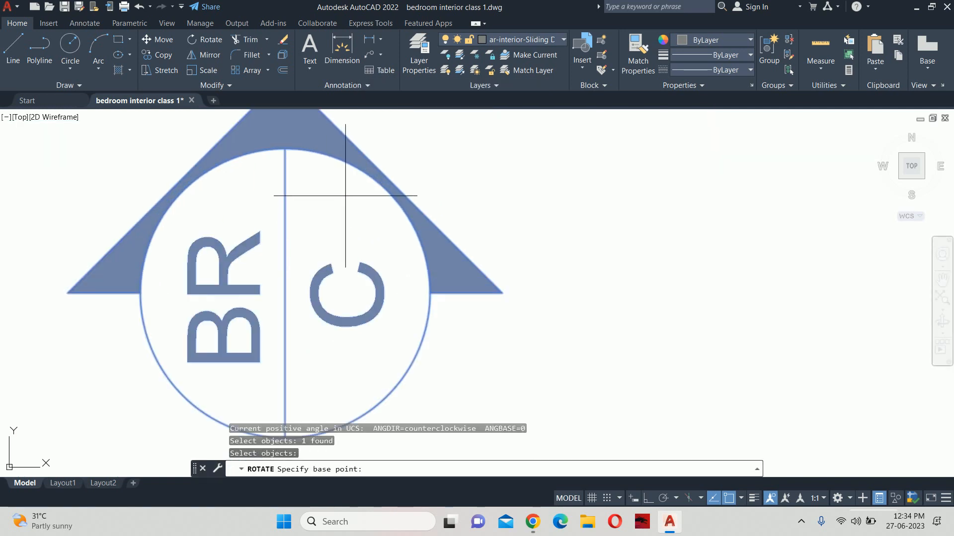
{"action": "left_click", "coordinate": [284, 293]}
{"action": "scroll", "coordinate": [295, 264], "scroll_direction": "down", "scroll_amount": 3}
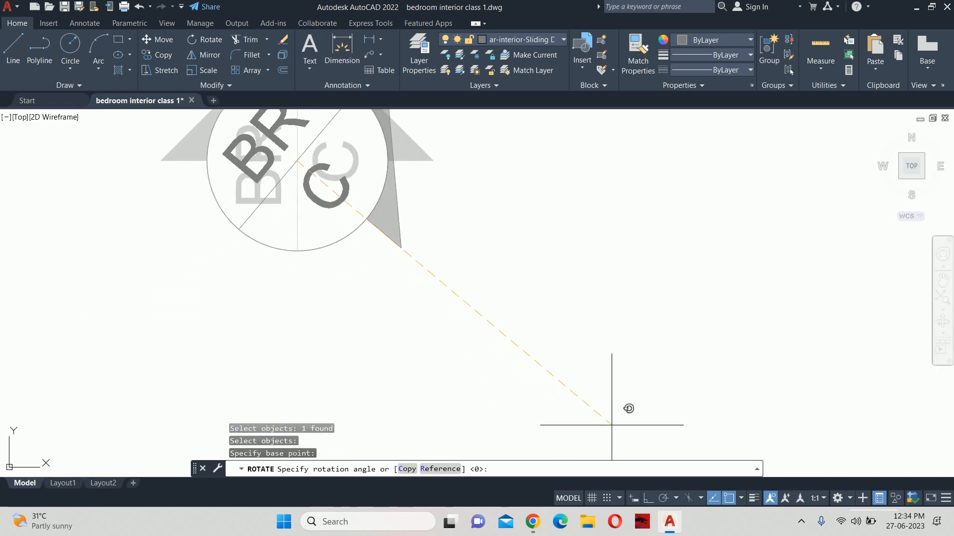
{"action": "key", "text": "F8"}
{"action": "key", "text": "Escape"}
{"action": "scroll", "coordinate": [330, 266], "scroll_direction": "down", "scroll_amount": 3}
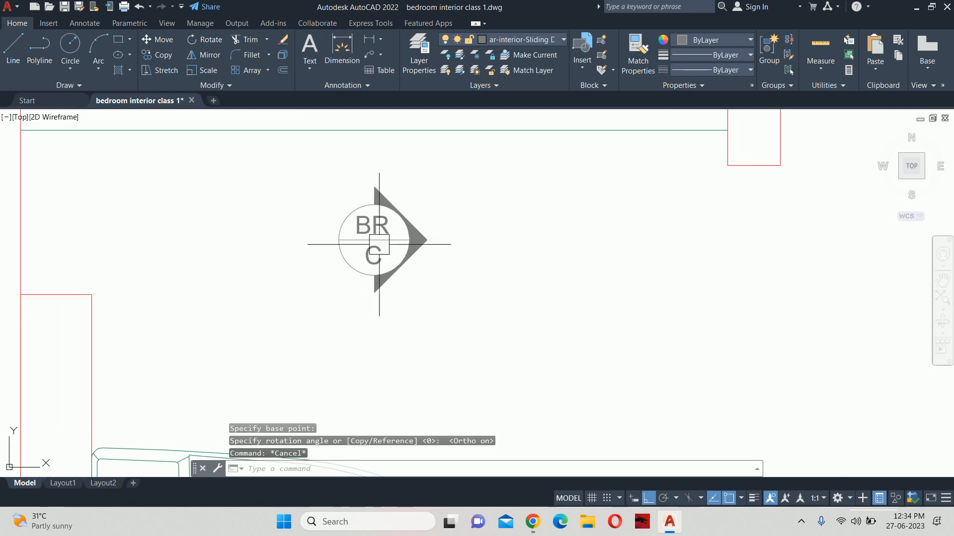
Set the copied elevation marker's SPACE attribute to WR and its DIRECTION attribute to A
{"action": "scroll", "coordinate": [368, 234], "scroll_direction": "up", "scroll_amount": 4}
{"action": "double_click", "coordinate": [368, 234]}
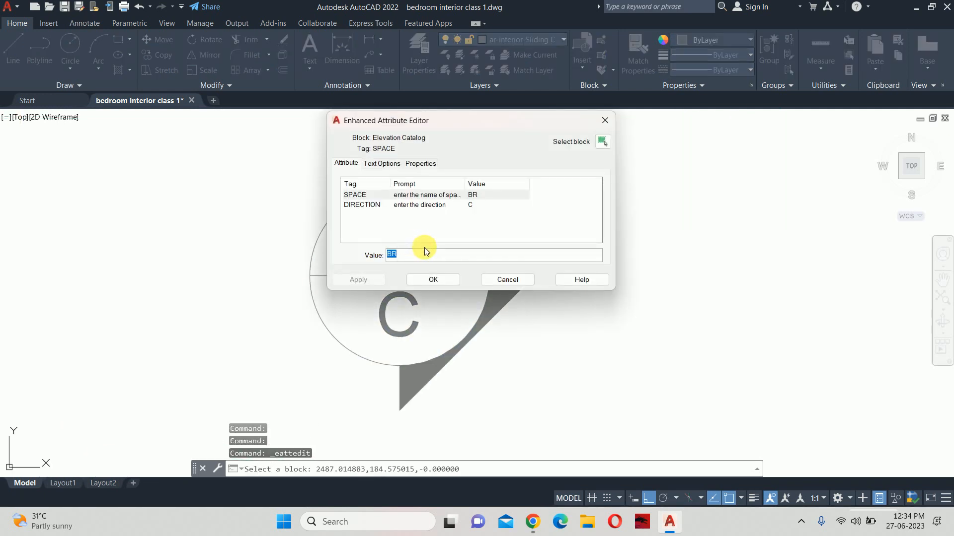
{"action": "type", "text": "w"}
{"action": "key", "text": "BackSpace"}
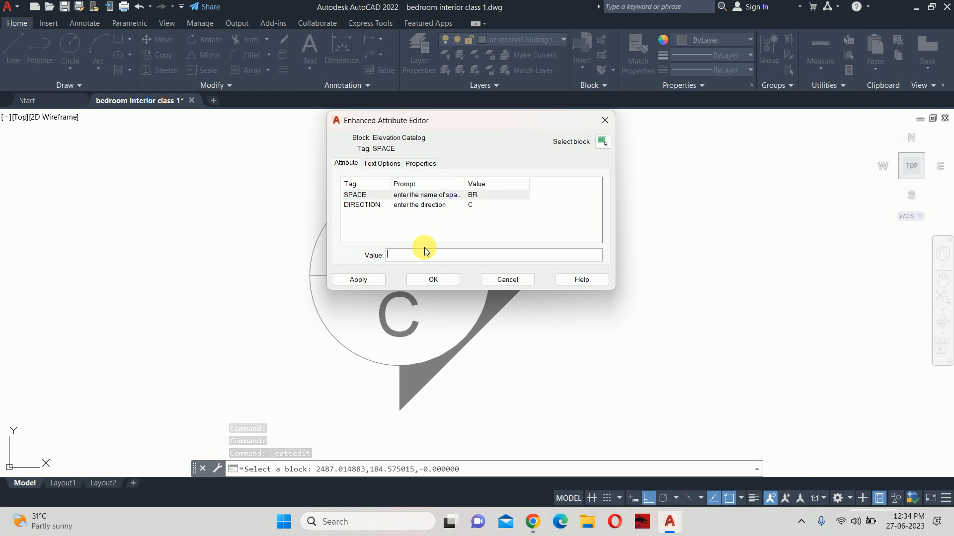
{"action": "type", "text": "WR"}
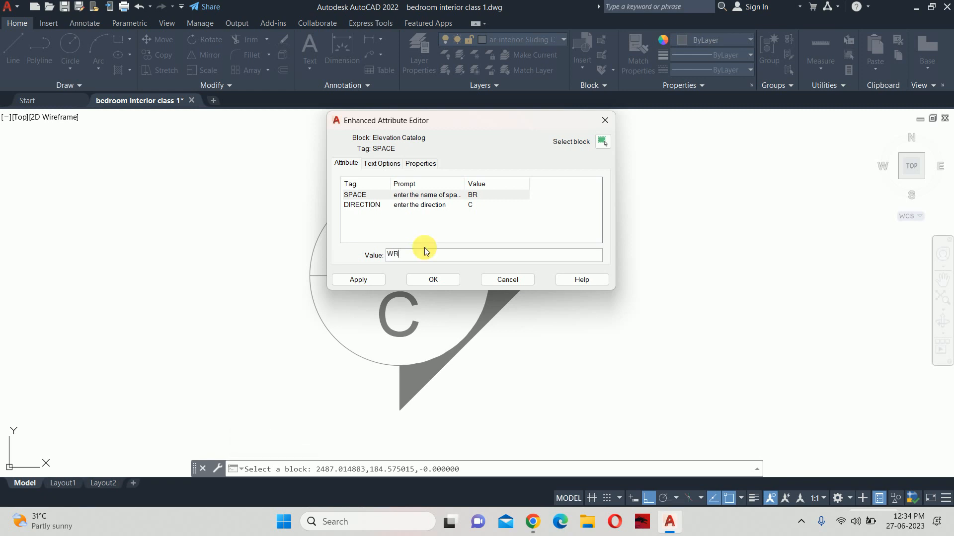
{"action": "left_click", "coordinate": [421, 206]}
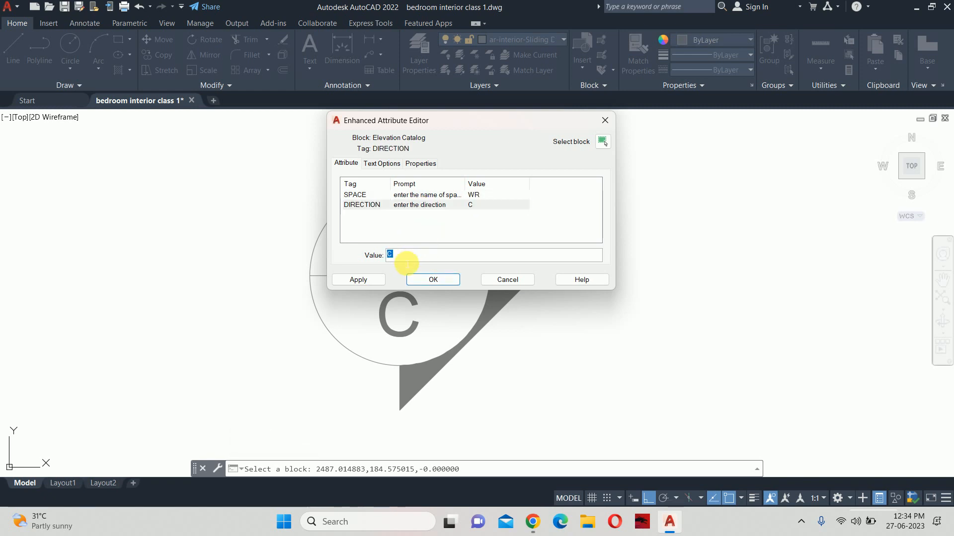
{"action": "type", "text": "a"}
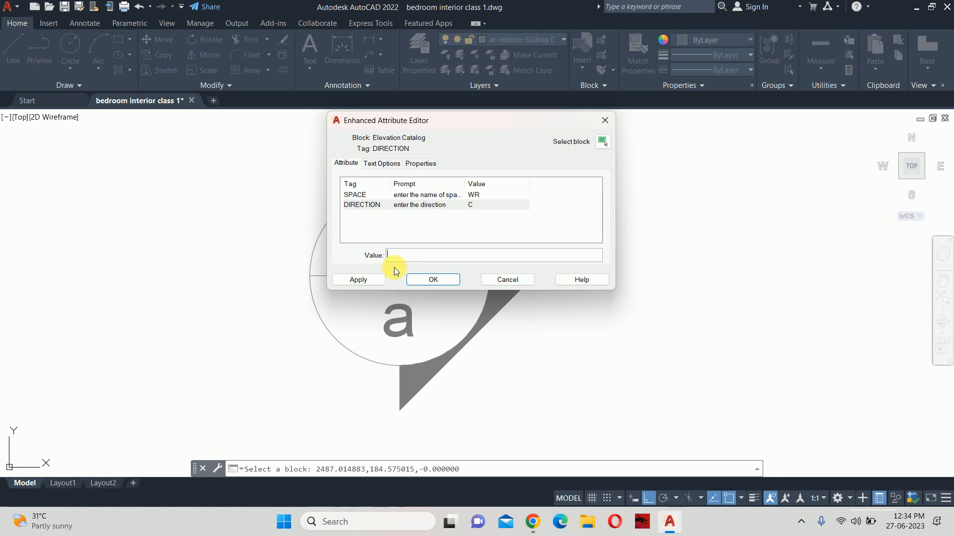
{"action": "key", "text": "BackSpace"}
{"action": "type", "text": "A"}
{"action": "left_click", "coordinate": [351, 280]}
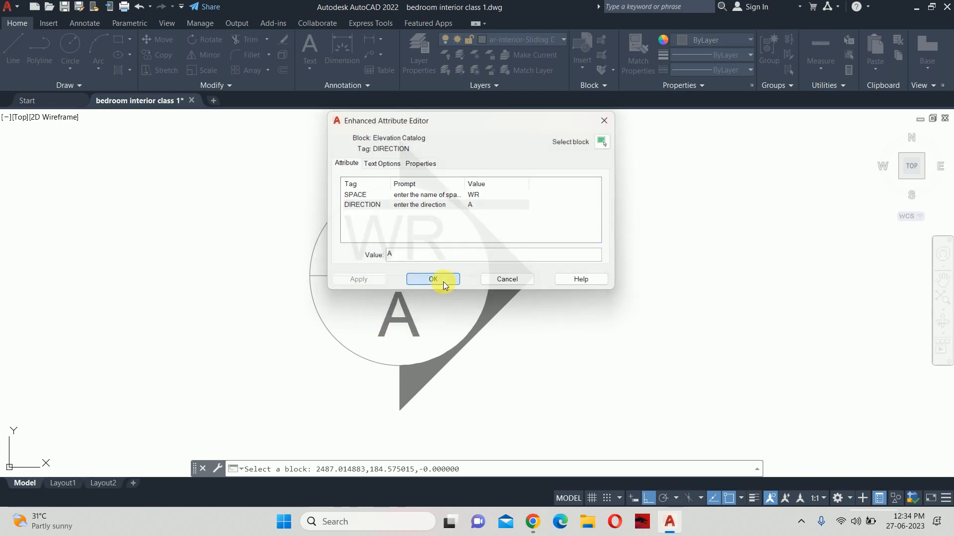
{"action": "left_click", "coordinate": [433, 279]}
{"action": "scroll", "coordinate": [426, 276], "scroll_direction": "down", "scroll_amount": 6}
{"action": "key", "text": "Escape"}
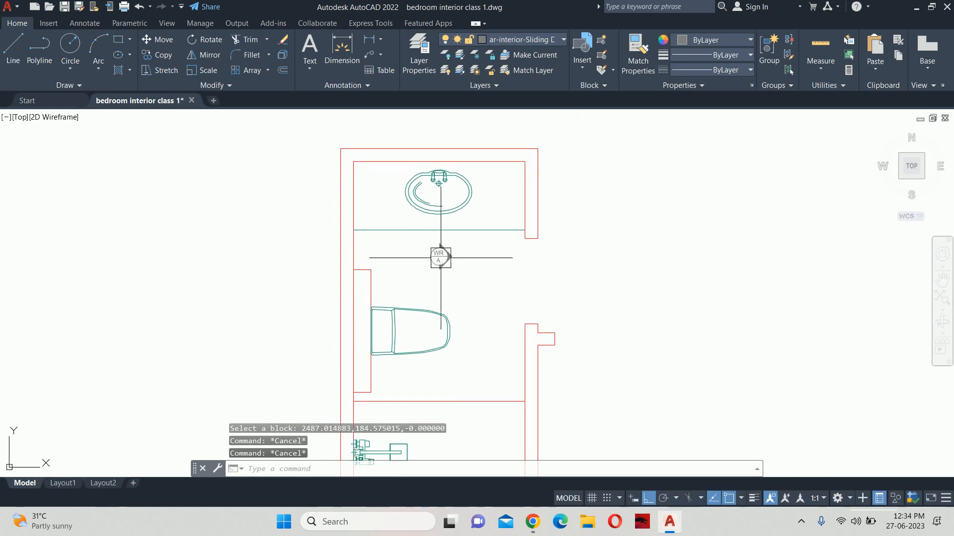
Turn the WR A marker's arrow upwards to face the basin, keeping its text horizontal
{"action": "left_click", "coordinate": [429, 276]}
{"action": "scroll", "coordinate": [442, 259], "scroll_direction": "up", "scroll_amount": 5}
{"action": "left_click", "coordinate": [351, 351]}
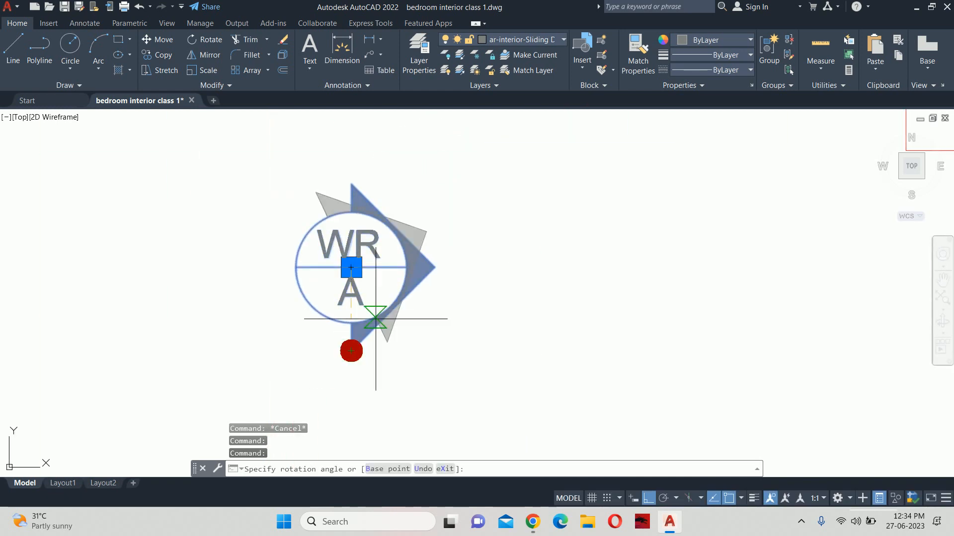
{"action": "left_click", "coordinate": [472, 235]}
{"action": "key", "text": "Escape"}
{"action": "key", "text": "Escape"}
{"action": "scroll", "coordinate": [465, 230], "scroll_direction": "down", "scroll_amount": 4}
{"action": "scroll", "coordinate": [464, 230], "scroll_direction": "down", "scroll_amount": 3}
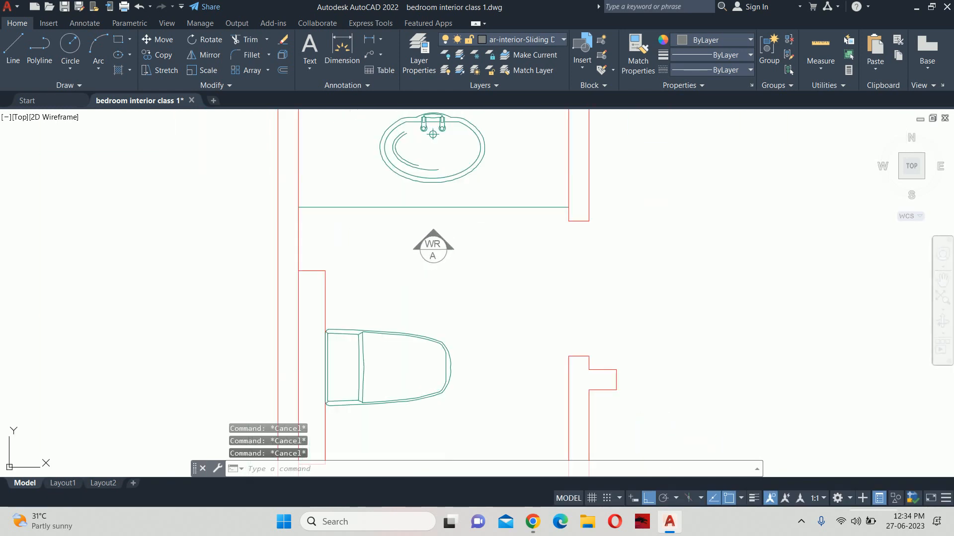
{"action": "scroll", "coordinate": [461, 232], "scroll_direction": "up", "scroll_amount": 2}
{"action": "type", "text": "m"}
{"action": "key", "text": "Return"}
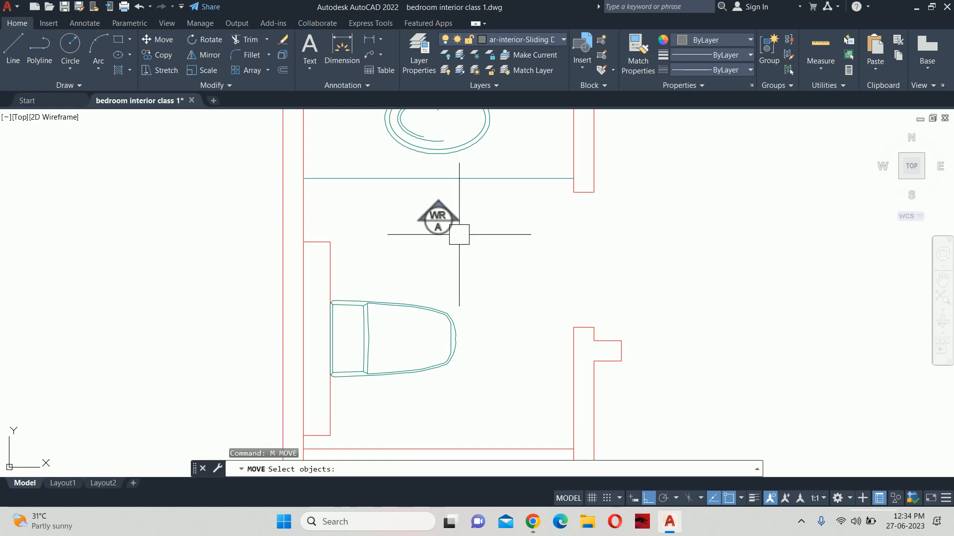
{"action": "left_click", "coordinate": [456, 231]}
{"action": "key", "text": "Escape"}
{"action": "key", "text": "Escape"}
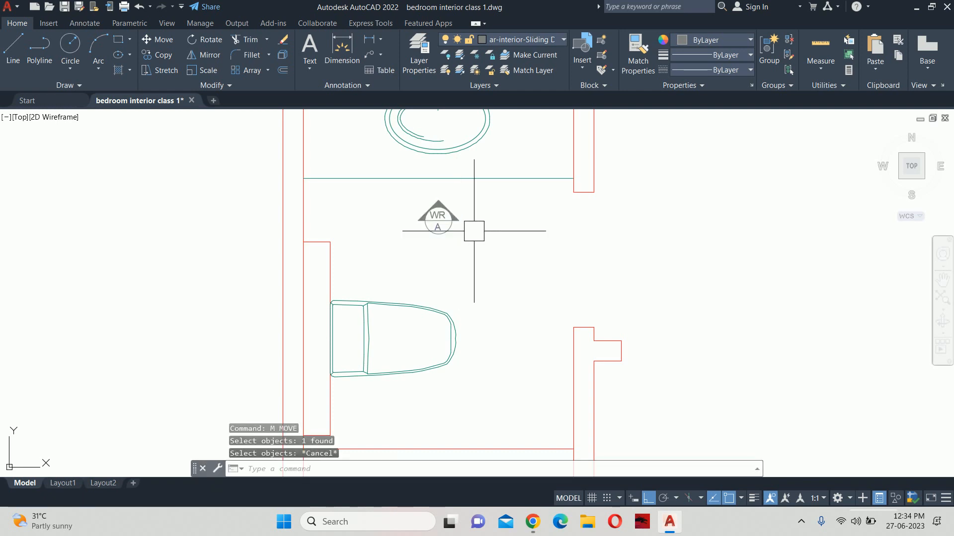
{"action": "type", "text": "m"}
{"action": "key", "text": "Escape"}
{"action": "type", "text": "ci"}
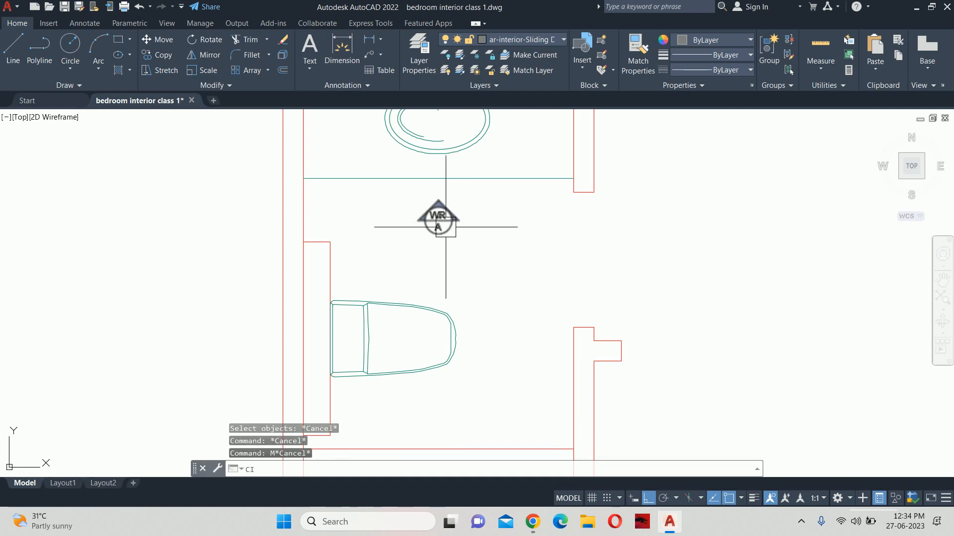
{"action": "key", "text": "Escape"}
Make two copies of the WR A marker straight below the original, one just beneath it and one near the toilet
{"action": "type", "text": "co"}
{"action": "key", "text": "Return"}
{"action": "left_click", "coordinate": [454, 225]}
{"action": "key", "text": "Return"}
{"action": "left_click", "coordinate": [484, 213]}
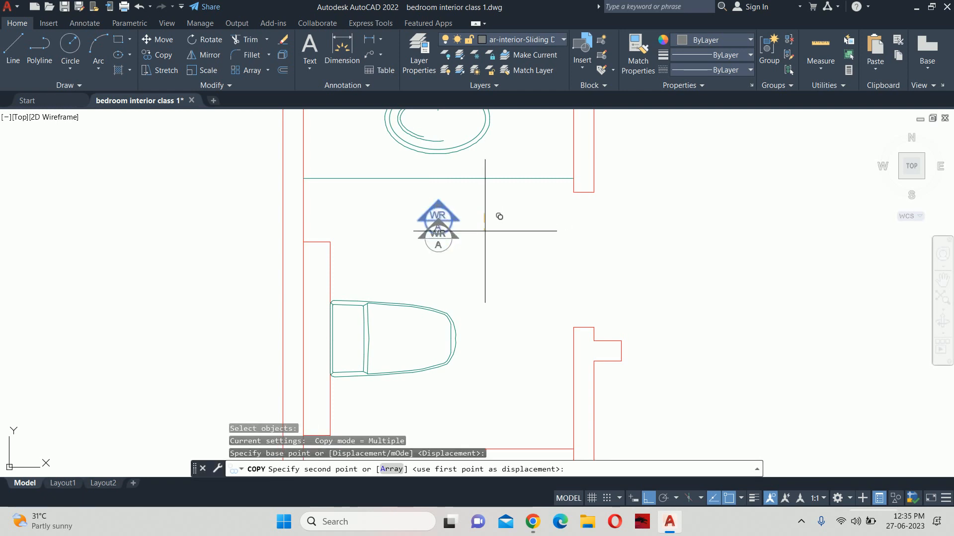
{"action": "left_click", "coordinate": [486, 239]}
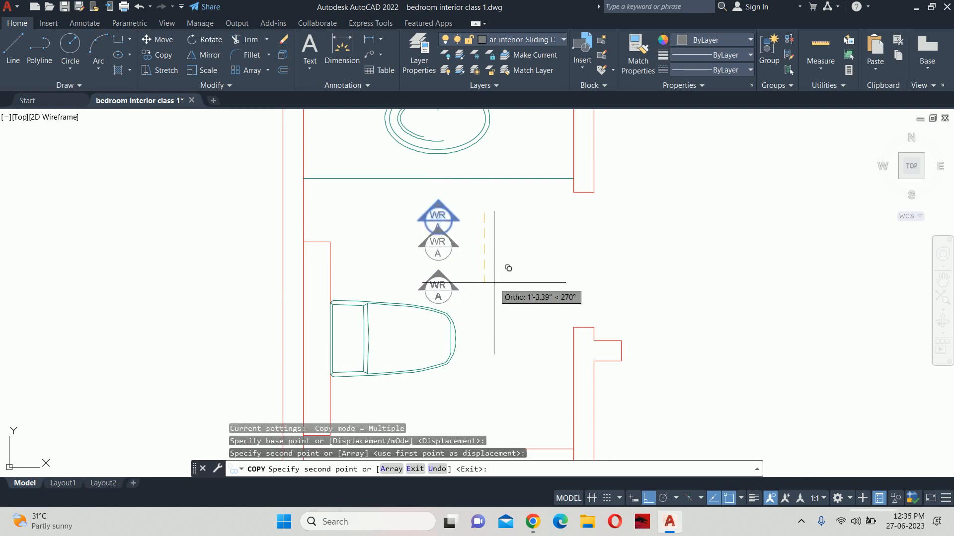
{"action": "left_click", "coordinate": [494, 283]}
{"action": "key", "text": "Escape"}
{"action": "key", "text": "Escape"}
Turn the arrow of the middle WR A marker to point straight down
{"action": "left_click", "coordinate": [457, 266]}
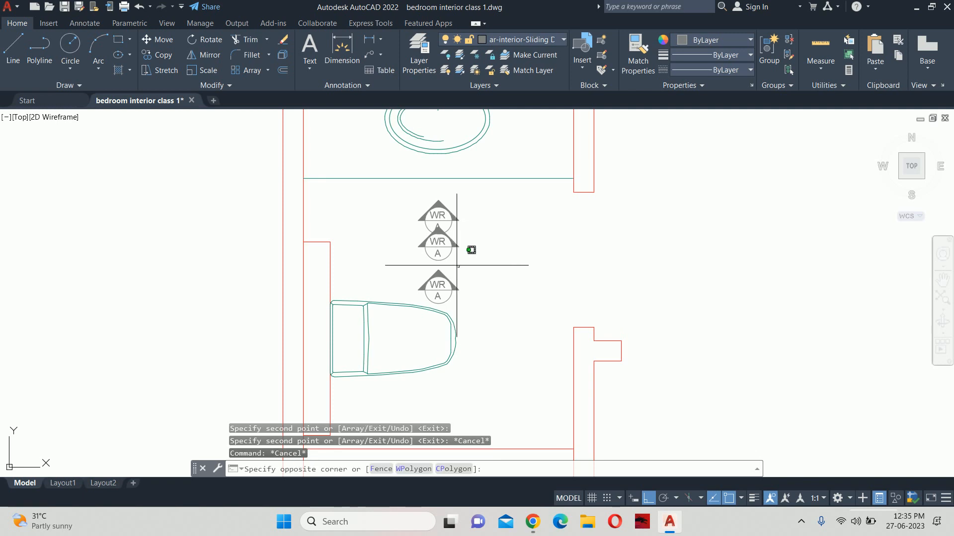
{"action": "left_click", "coordinate": [438, 239]}
{"action": "scroll", "coordinate": [435, 232], "scroll_direction": "up", "scroll_amount": 2}
{"action": "left_click", "coordinate": [469, 256]}
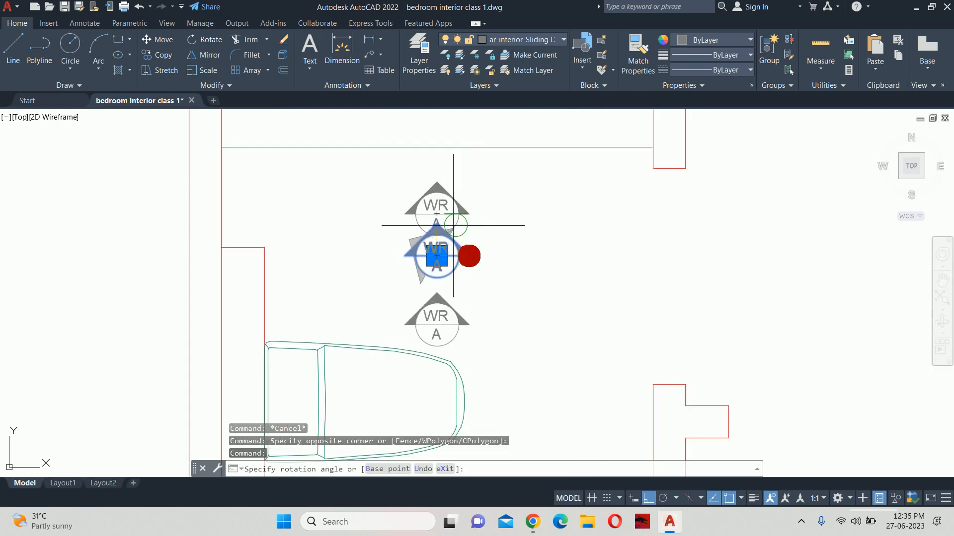
{"action": "left_click", "coordinate": [314, 239]}
{"action": "key", "text": "Escape"}
{"action": "key", "text": "Escape"}
{"action": "scroll", "coordinate": [409, 263], "scroll_direction": "up", "scroll_amount": 3}
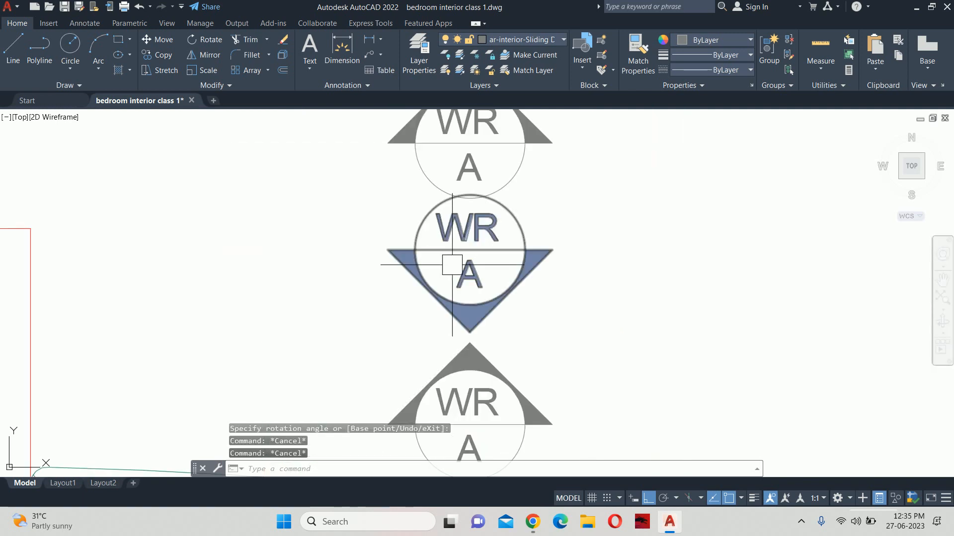
Move the downward-pointing marker straight down past the toilet, to just above the shower partition line
{"action": "scroll", "coordinate": [468, 269], "scroll_direction": "down", "scroll_amount": 6}
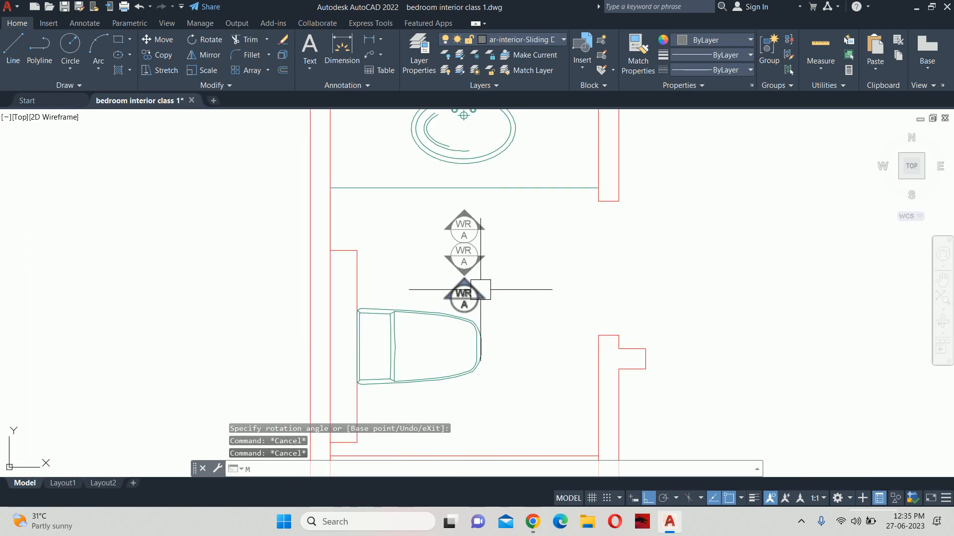
{"action": "key", "text": "Return"}
{"action": "left_click", "coordinate": [476, 269]}
{"action": "key", "text": "Return"}
{"action": "left_click", "coordinate": [515, 254]}
{"action": "middle_click_drag", "start_coordinate": [515, 333], "coordinate": [512, 220]}
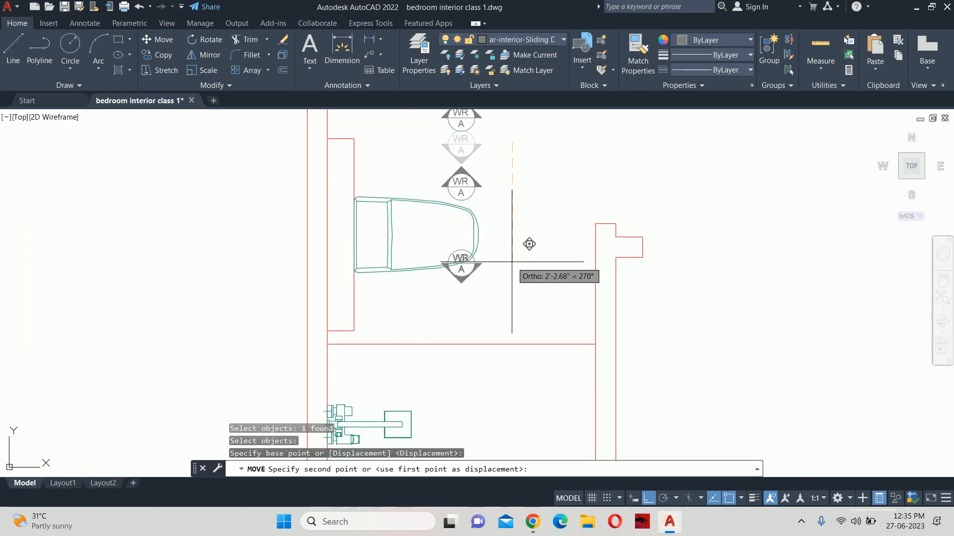
{"action": "key", "text": "Escape"}
{"action": "key", "text": "Escape"}
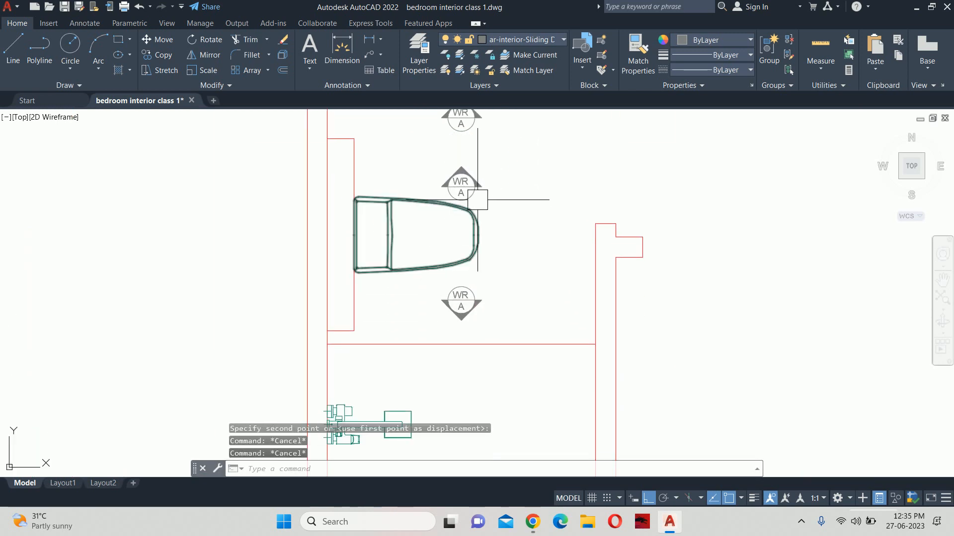
Move the remaining marker copy above the toilet to the open floor in front of the toilet bowl
{"action": "type", "text": "m"}
{"action": "key", "text": "Return"}
{"action": "left_click", "coordinate": [465, 190]}
{"action": "key", "text": "Return"}
{"action": "left_click", "coordinate": [481, 186]}
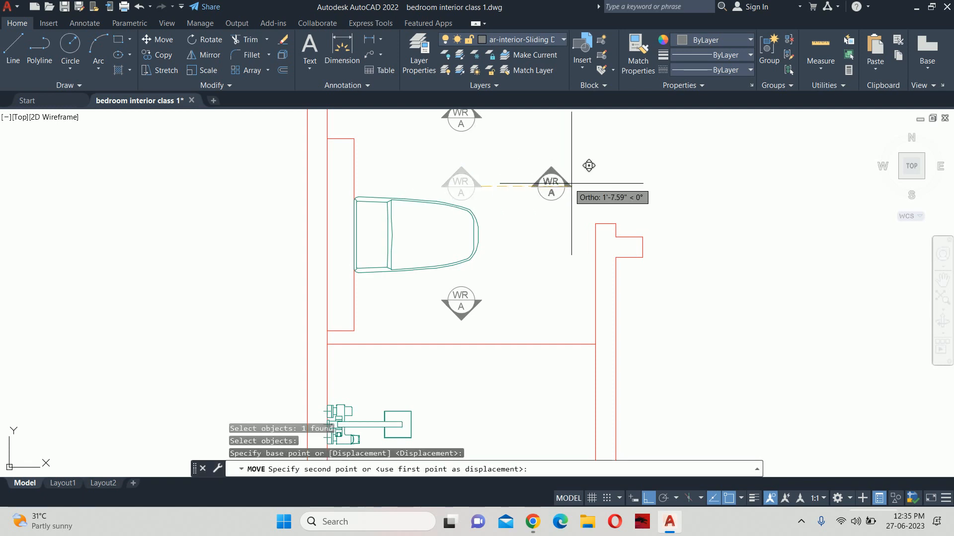
{"action": "left_click", "coordinate": [558, 183]}
{"action": "left_click", "coordinate": [537, 185]}
{"action": "key", "text": "Return"}
{"action": "left_click", "coordinate": [670, 190]}
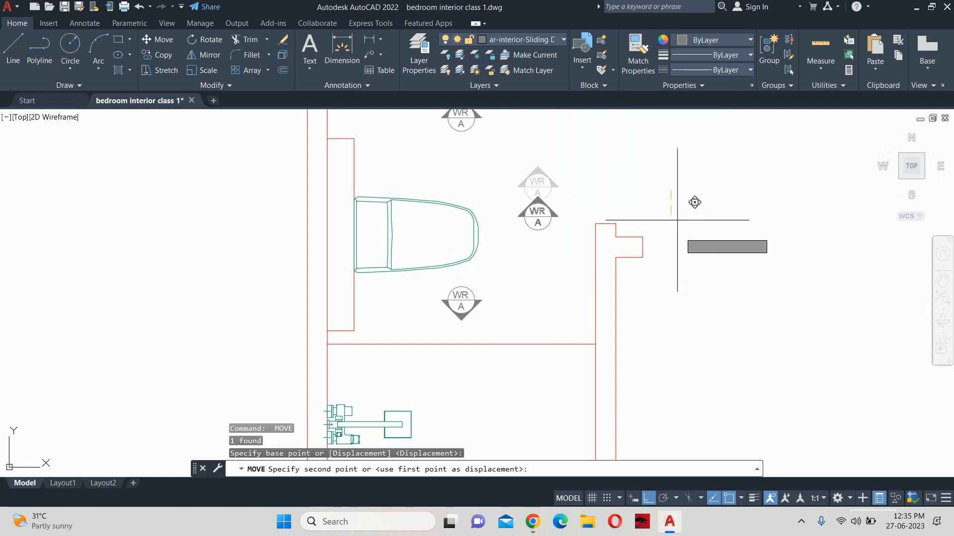
{"action": "key", "text": "Escape"}
{"action": "key", "text": "Escape"}
Turn the arrow of the marker in front of the toilet so it points left at the toilet
{"action": "left_click", "coordinate": [528, 214]}
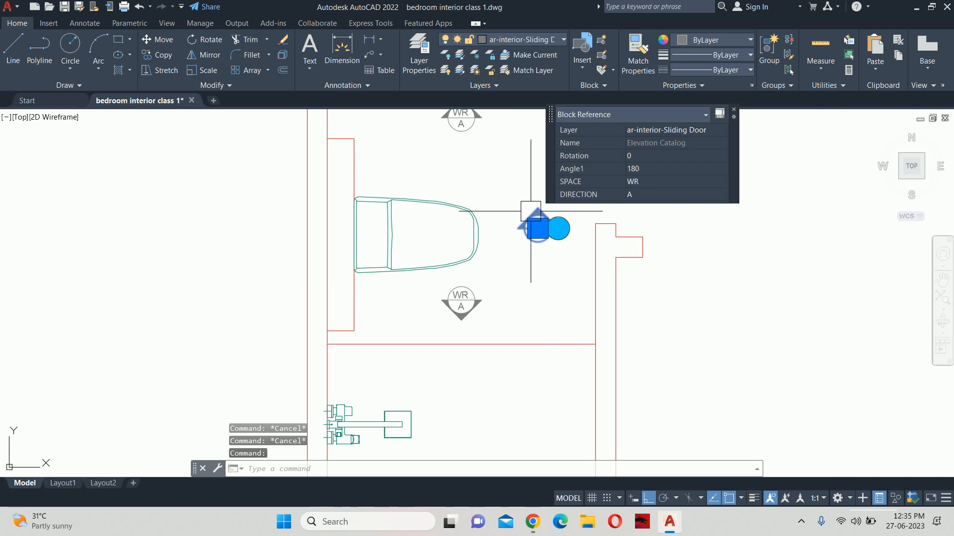
{"action": "scroll", "coordinate": [531, 211], "scroll_direction": "up", "scroll_amount": 2}
{"action": "left_click", "coordinate": [573, 237]}
{"action": "left_click", "coordinate": [542, 161]}
{"action": "key", "text": "Escape"}
{"action": "key", "text": "Escape"}
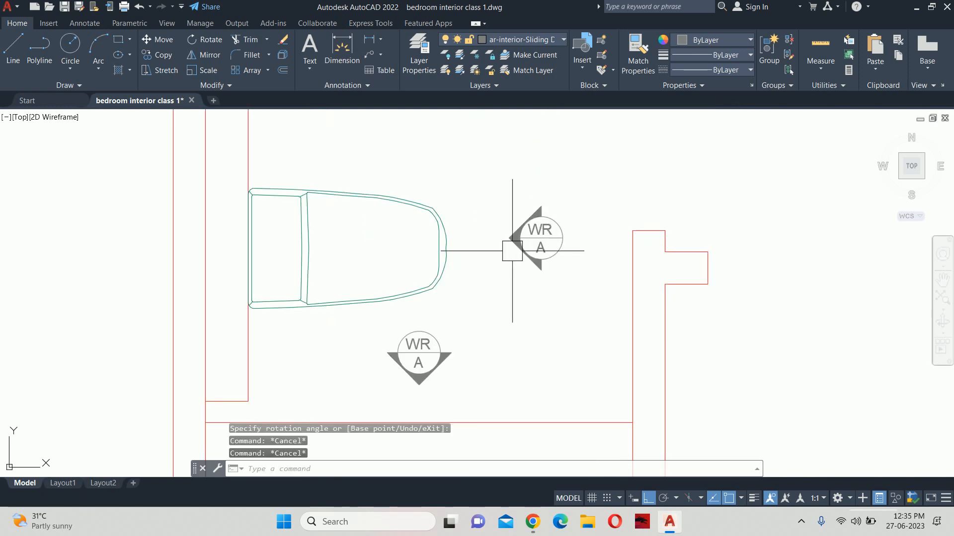
Move the downward-pointing marker slightly further down towards the shower partition line
{"action": "middle_click_drag", "start_coordinate": [434, 282], "coordinate": [419, 162]}
{"action": "type", "text": "m"}
{"action": "key", "text": "Return"}
{"action": "left_click", "coordinate": [411, 208]}
{"action": "key", "text": "Return"}
{"action": "left_click", "coordinate": [527, 228]}
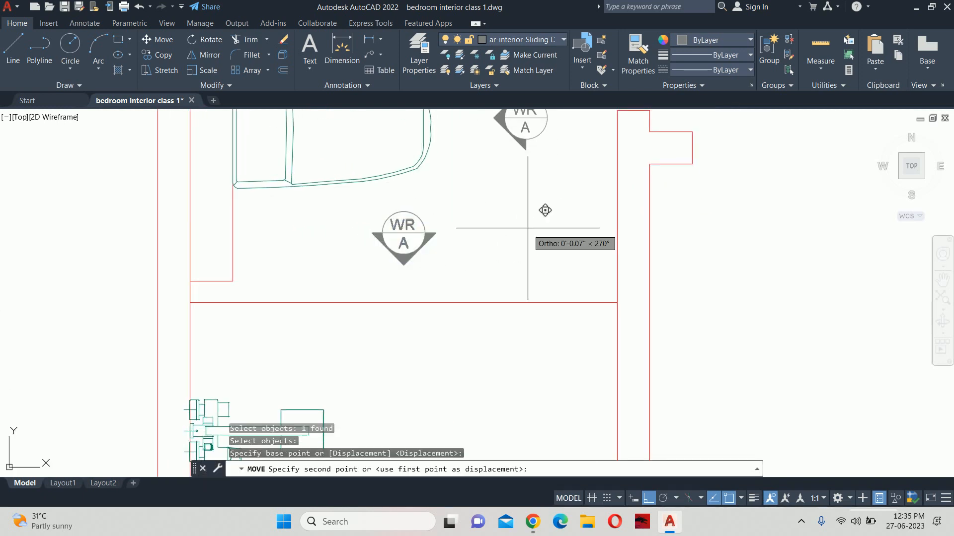
{"action": "key", "text": "Escape"}
Move the downward-pointing marker slightly right, roughly in line with the toilet's front edge
{"action": "left_click", "coordinate": [434, 252]}
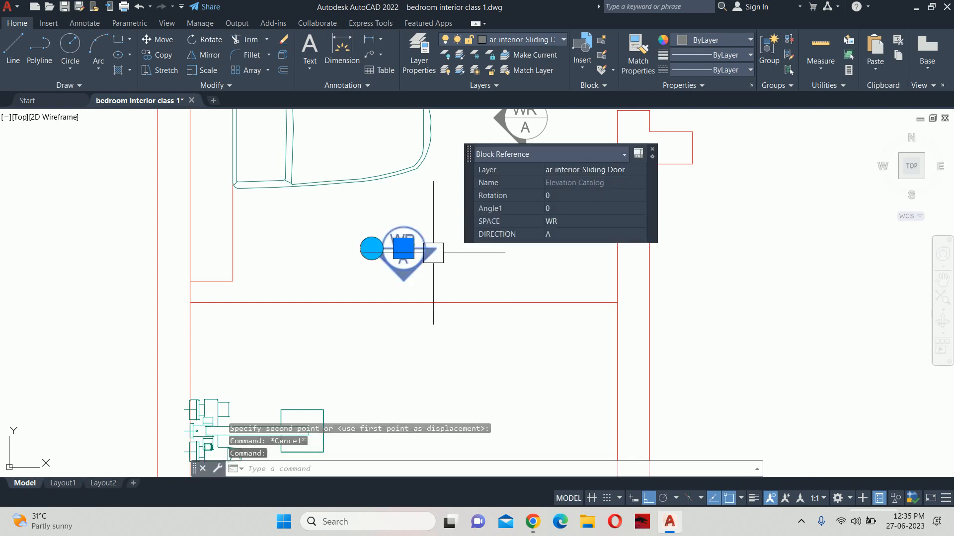
{"action": "type", "text": "m"}
{"action": "key", "text": "Return"}
{"action": "left_click", "coordinate": [477, 252]}
{"action": "left_click", "coordinate": [501, 252]}
{"action": "scroll", "coordinate": [484, 228], "scroll_direction": "down", "scroll_amount": 2}
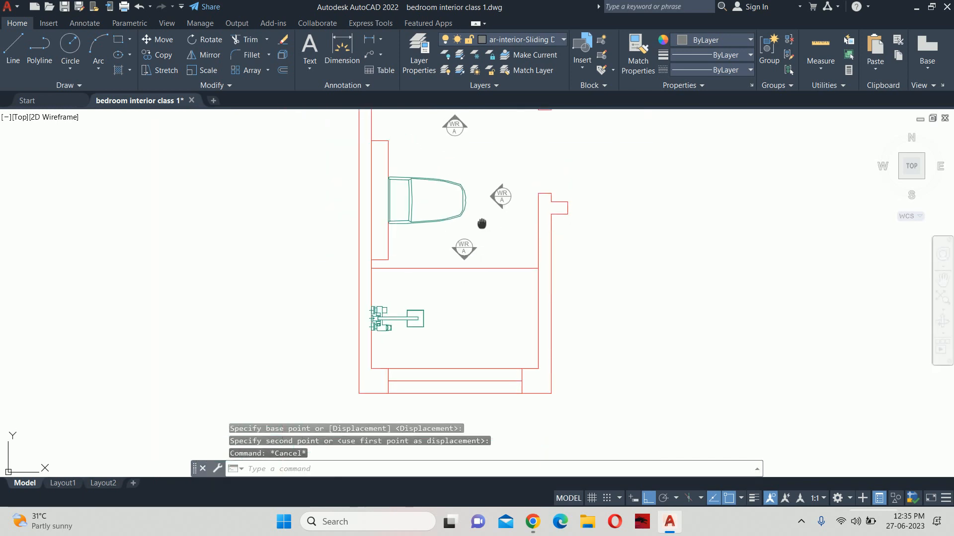
Set the DIRECTION attribute of the marker facing the toilet to B
{"action": "scroll", "coordinate": [496, 204], "scroll_direction": "up", "scroll_amount": 5}
{"action": "left_click", "coordinate": [503, 219]}
{"action": "scroll", "coordinate": [503, 219], "scroll_direction": "up", "scroll_amount": 3}
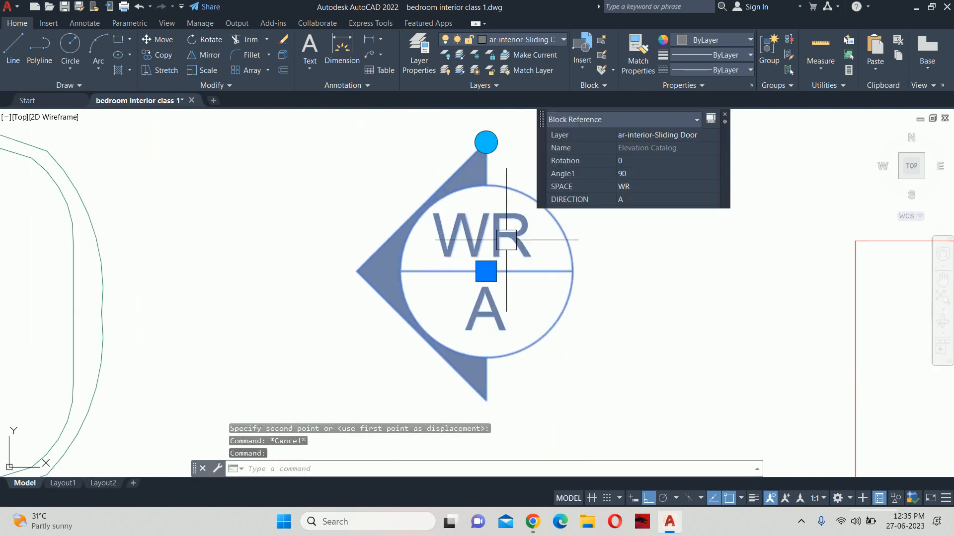
{"action": "double_click", "coordinate": [488, 318]}
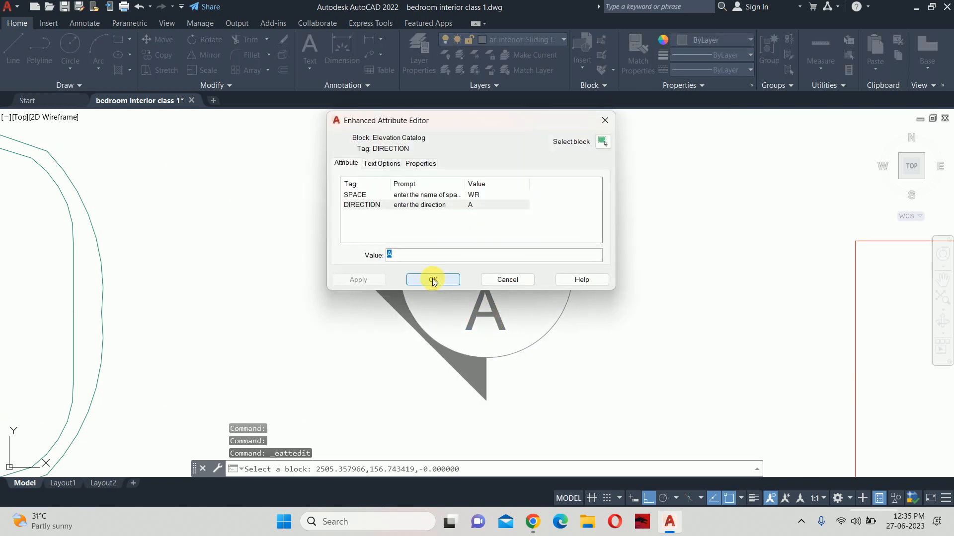
{"action": "type", "text": "b"}
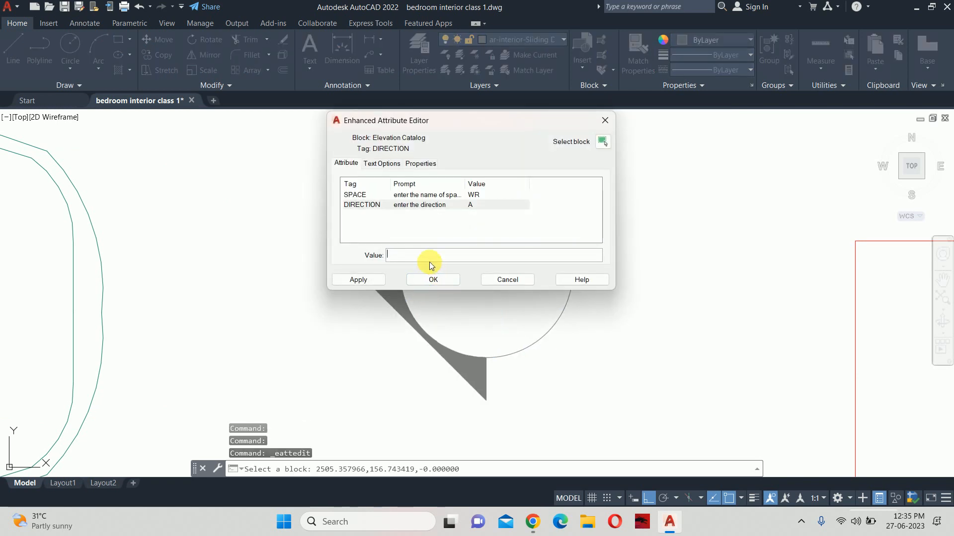
{"action": "type", "text": "B"}
{"action": "left_click", "coordinate": [434, 279]}
{"action": "scroll", "coordinate": [412, 311], "scroll_direction": "down", "scroll_amount": 5}
{"action": "middle_click_drag", "start_coordinate": [412, 311], "coordinate": [412, 225]}
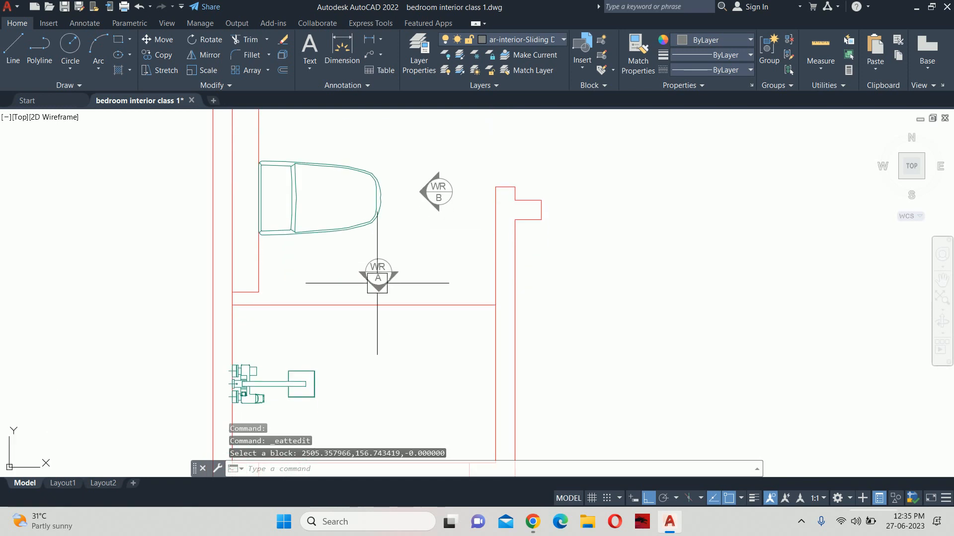
Set the DIRECTION attribute of the downward-pointing marker near the shower partition to C
{"action": "scroll", "coordinate": [377, 272], "scroll_direction": "up", "scroll_amount": 5}
{"action": "double_click", "coordinate": [377, 269]}
{"action": "type", "text": "C"}
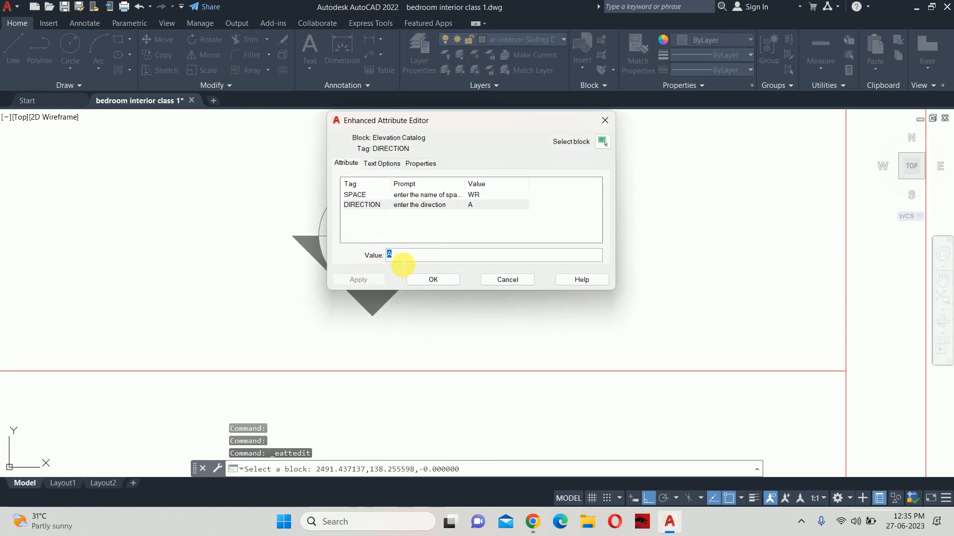
{"action": "left_click", "coordinate": [432, 278]}
{"action": "scroll", "coordinate": [456, 258], "scroll_direction": "down", "scroll_amount": 2}
{"action": "key", "text": "Escape"}
{"action": "key", "text": "Escape"}
{"action": "scroll", "coordinate": [456, 259], "scroll_direction": "down", "scroll_amount": 5}
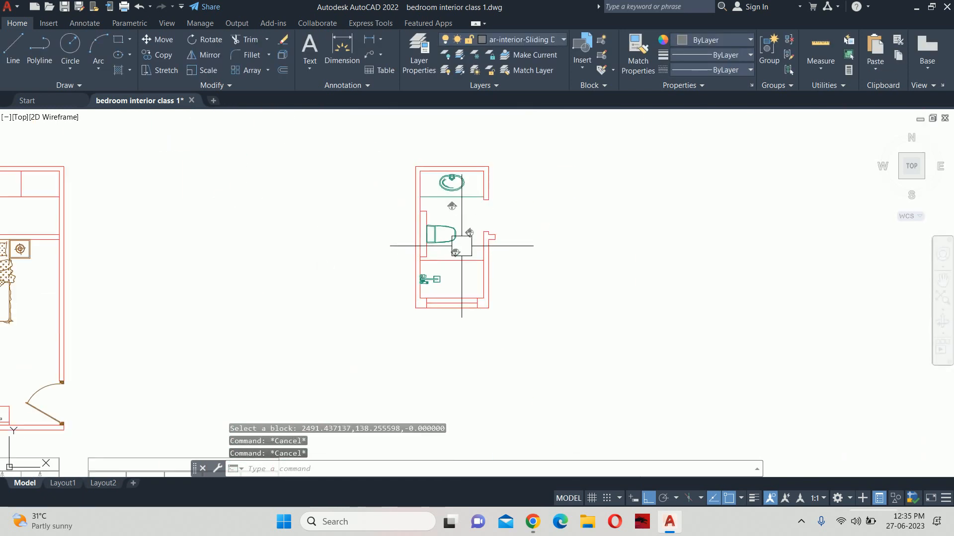
Draw vertical construction lines through the two inner corners of the washroom's basin wall
{"action": "middle_click_drag", "start_coordinate": [455, 247], "coordinate": [456, 257]}
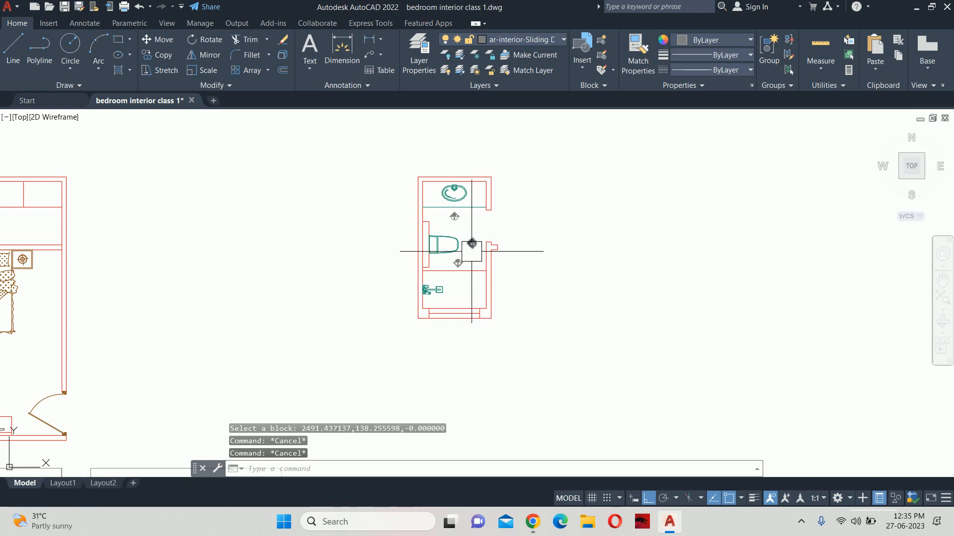
{"action": "scroll", "coordinate": [470, 238], "scroll_direction": "up", "scroll_amount": 2}
{"action": "scroll", "coordinate": [469, 237], "scroll_direction": "up", "scroll_amount": 2}
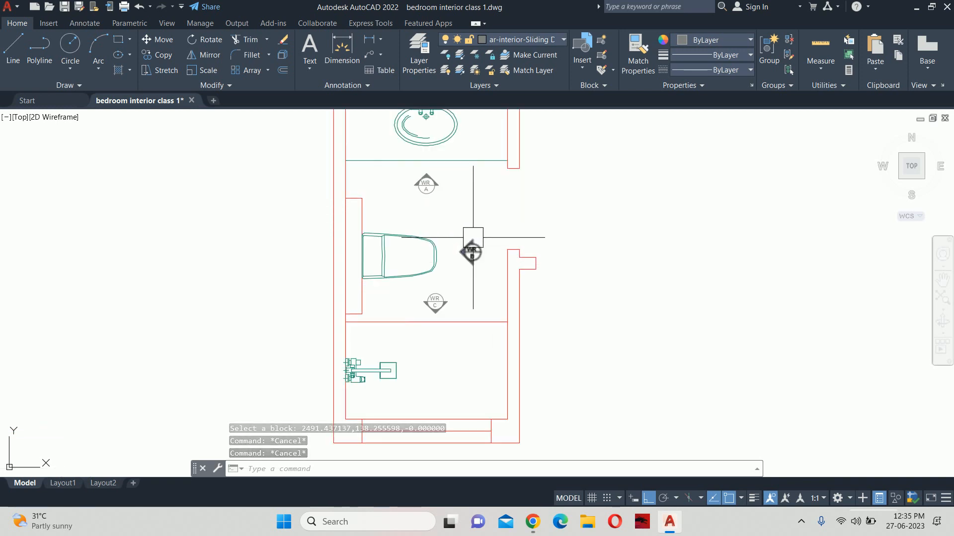
{"action": "middle_click_drag", "start_coordinate": [470, 228], "coordinate": [478, 275]}
{"action": "middle_click_drag", "start_coordinate": [456, 230], "coordinate": [432, 203]}
{"action": "type", "text": "XL"}
{"action": "key", "text": "Return"}
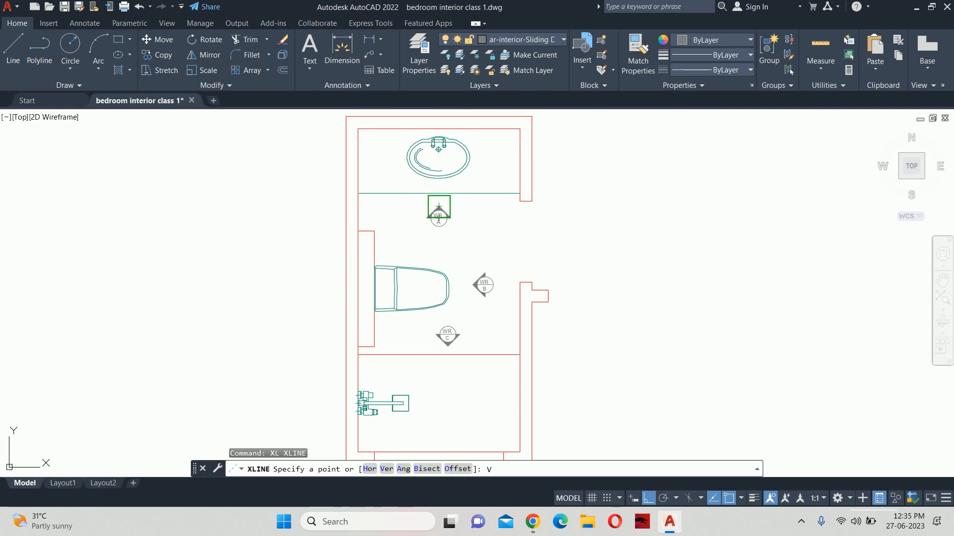
{"action": "type", "text": "V"}
{"action": "key", "text": "Return"}
{"action": "scroll", "coordinate": [351, 124], "scroll_direction": "up", "scroll_amount": 2}
{"action": "left_click", "coordinate": [359, 138]}
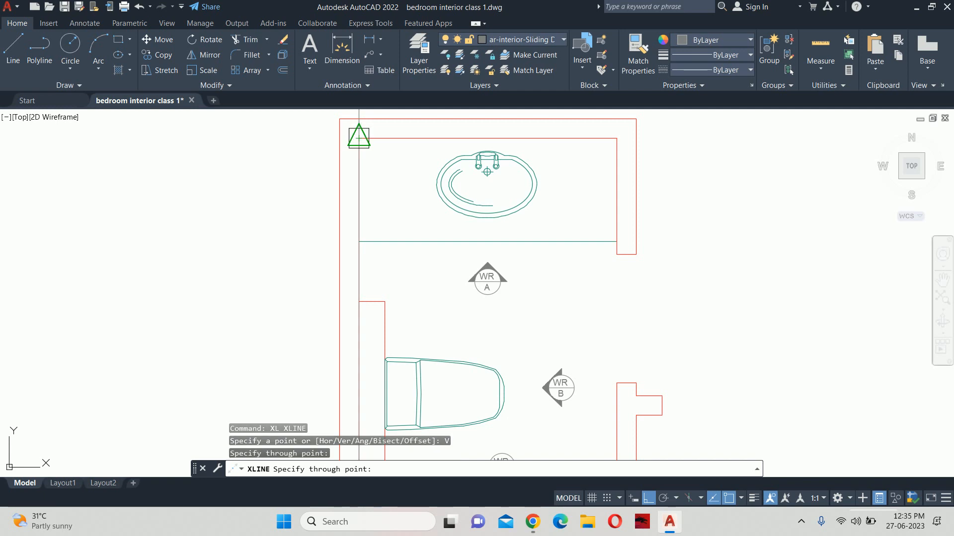
{"action": "left_click", "coordinate": [617, 138]}
{"action": "key", "text": "Escape"}
{"action": "key", "text": "Escape"}
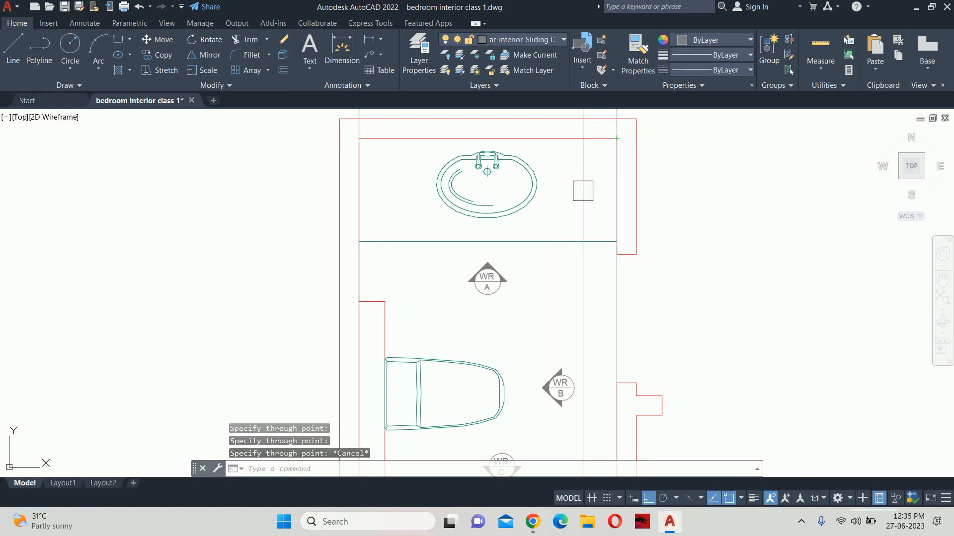
Draw a horizontal line below the washroom plan, crossing both vertical construction lines
{"action": "scroll", "coordinate": [573, 220], "scroll_direction": "down", "scroll_amount": 3}
{"action": "middle_click_drag", "start_coordinate": [551, 306], "coordinate": [534, 221]}
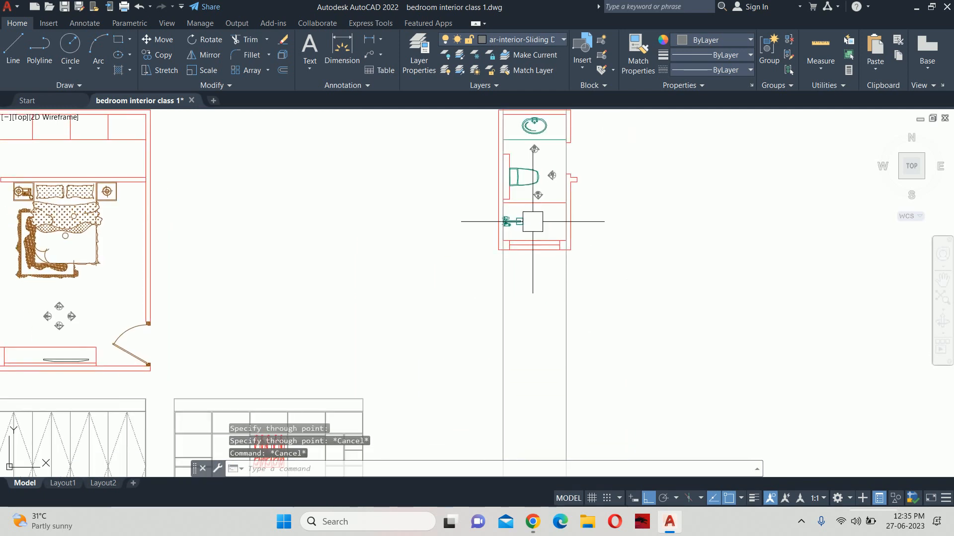
{"action": "type", "text": "L"}
{"action": "key", "text": "Return"}
{"action": "scroll", "coordinate": [564, 234], "scroll_direction": "up", "scroll_amount": 3}
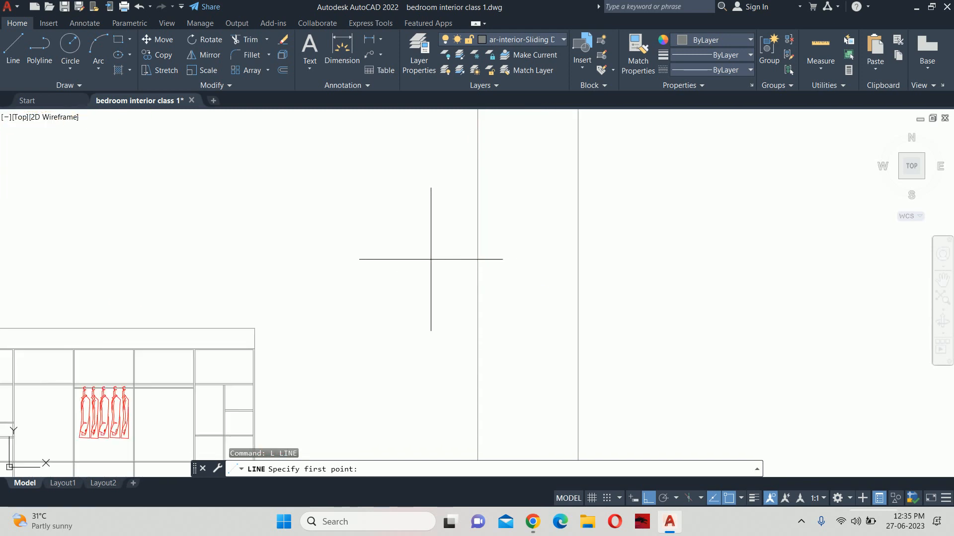
{"action": "left_click", "coordinate": [417, 260]}
{"action": "key", "text": "Escape"}
{"action": "key", "text": "Escape"}
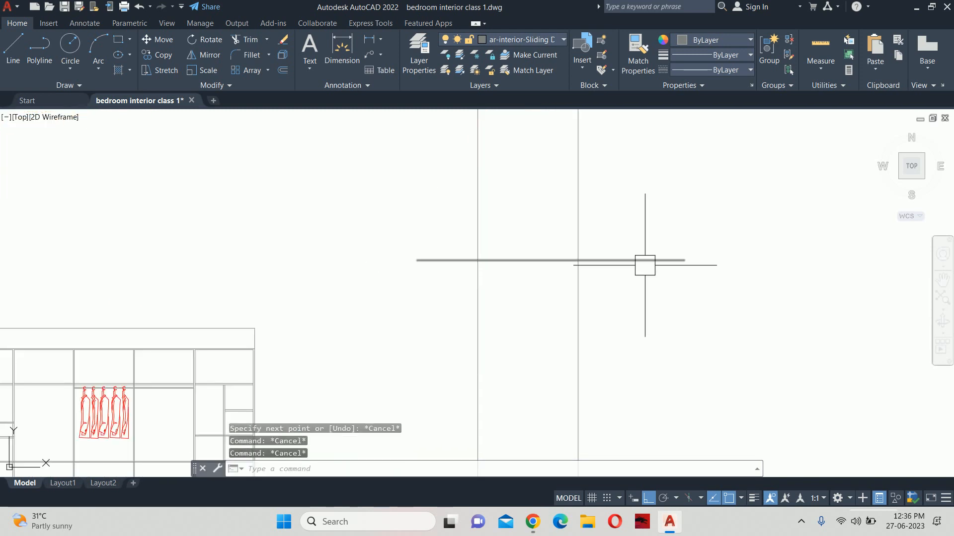
Trim the horizontal line's overhanging ends and the parts of both construction lines below it
{"action": "type", "text": "tr"}
{"action": "key", "text": "Return"}
{"action": "left_click", "coordinate": [632, 260]}
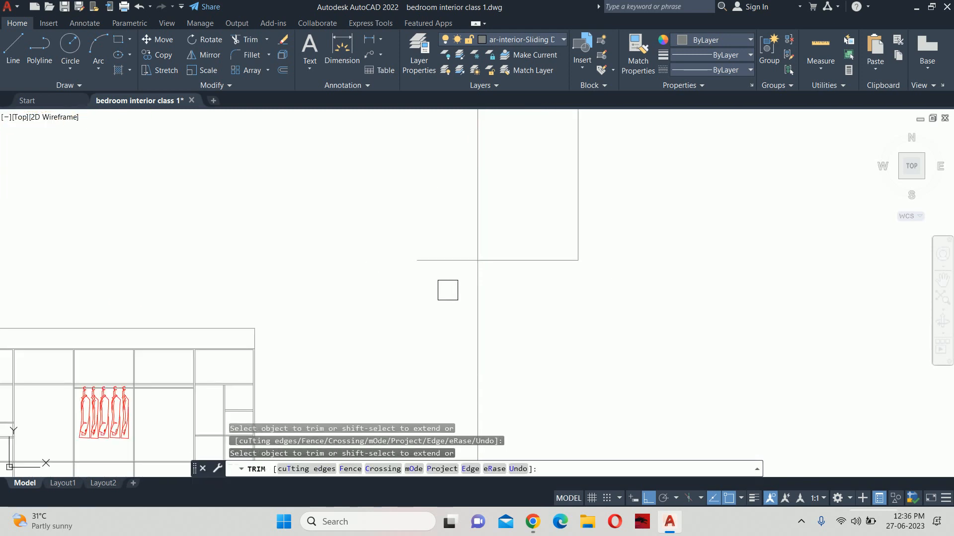
{"action": "left_click", "coordinate": [478, 290]}
{"action": "left_click", "coordinate": [469, 286]}
{"action": "left_click", "coordinate": [444, 253]}
{"action": "key", "text": "Escape"}
{"action": "key", "text": "Escape"}
{"action": "key", "text": "Escape"}
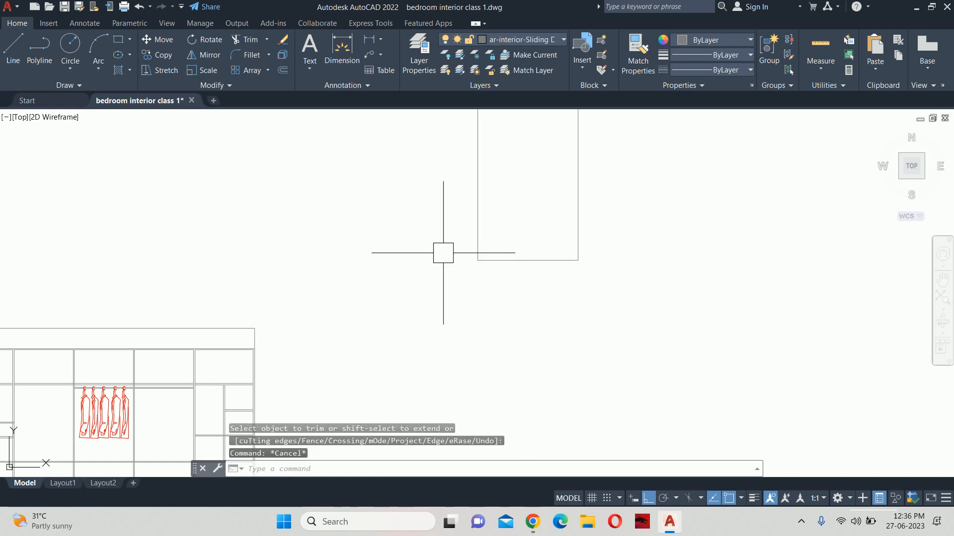
{"action": "scroll", "coordinate": [484, 280], "scroll_direction": "down", "scroll_amount": 2}
{"action": "type", "text": "o"}
{"action": "key", "text": "Return"}
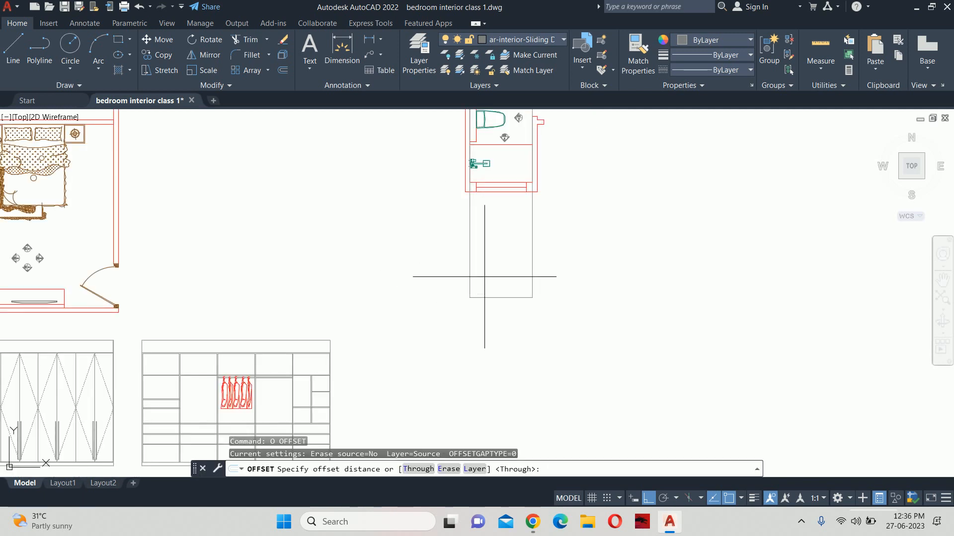
{"action": "key", "text": "Escape"}
Stretch the lower end of the outline under the washroom plan further down, to about the base level of the wardrobe elevations
{"action": "type", "text": "s"}
{"action": "key", "text": "Return"}
{"action": "left_click", "coordinate": [617, 347]}
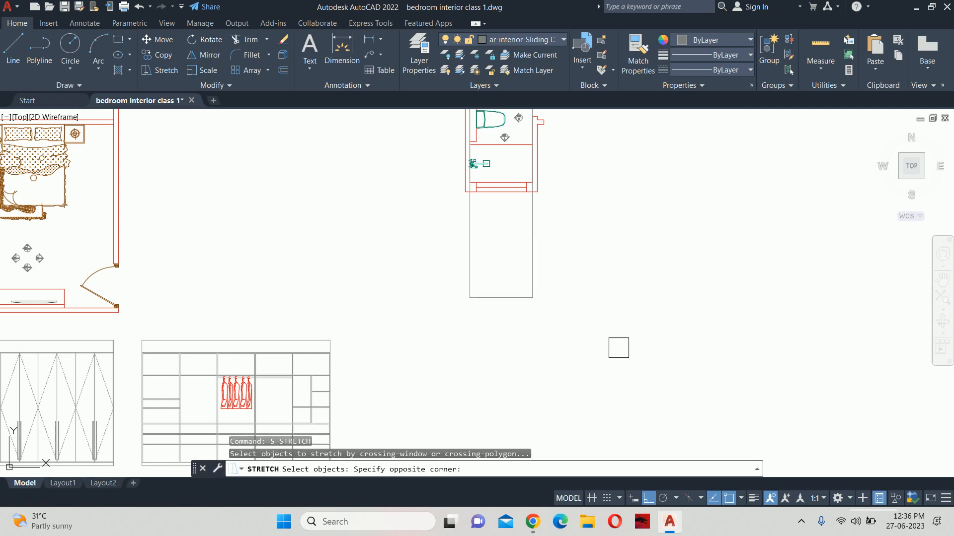
{"action": "left_click", "coordinate": [430, 269]}
{"action": "key", "text": "Return"}
{"action": "left_click", "coordinate": [573, 286]}
{"action": "middle_click_drag", "start_coordinate": [571, 346], "coordinate": [574, 213]}
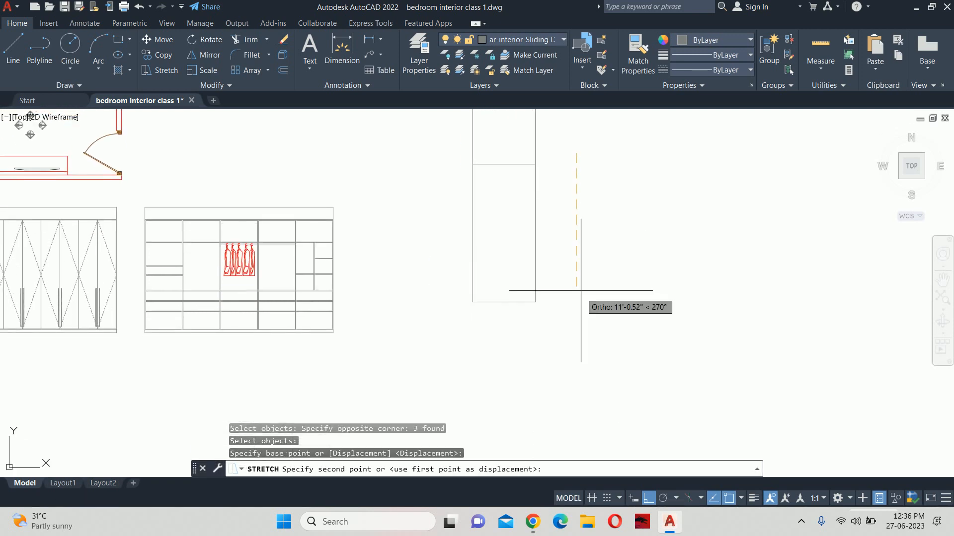
{"action": "left_click", "coordinate": [579, 307]}
{"action": "key", "text": "Escape"}
{"action": "key", "text": "Escape"}
Offset the outline's bottom line 10' upward to mark the elevation height
{"action": "type", "text": "o"}
{"action": "key", "text": "Return"}
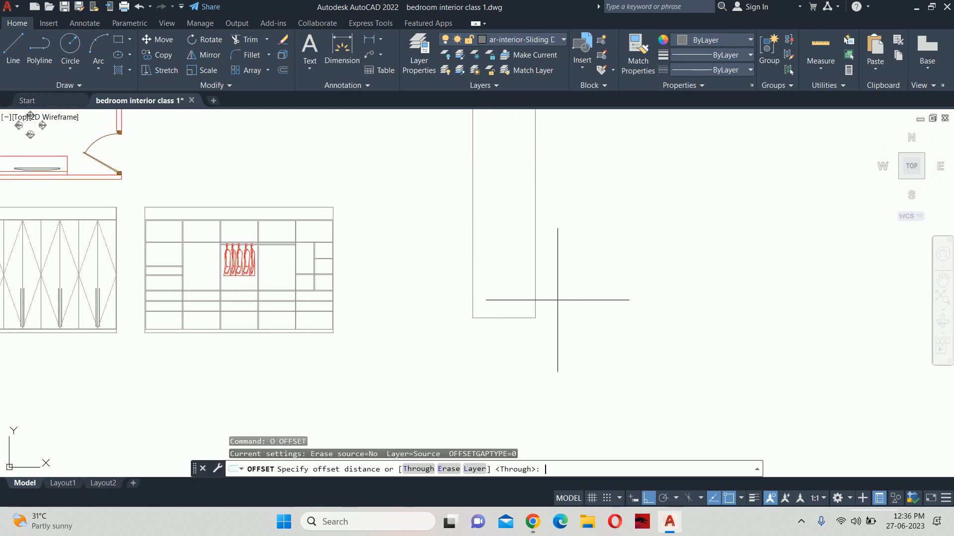
{"action": "type", "text": "10'"}
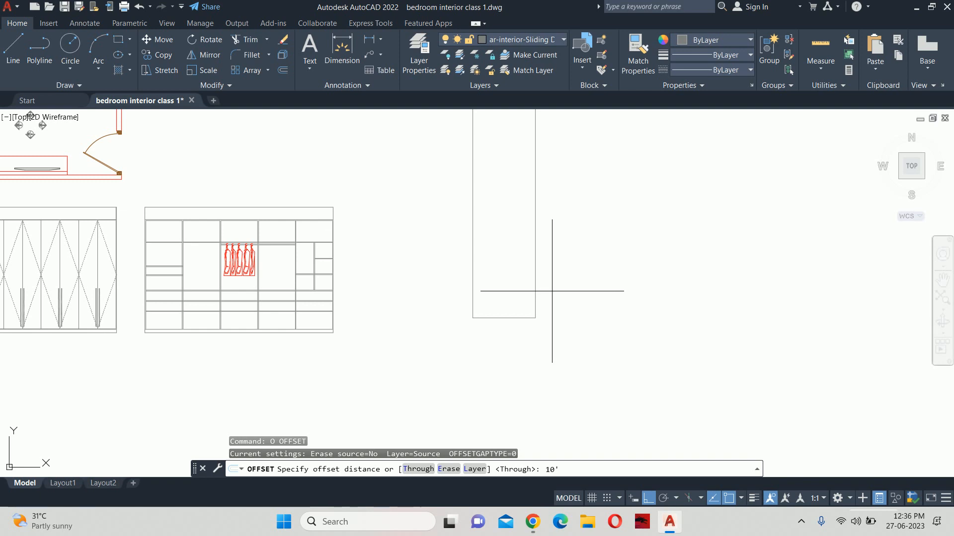
{"action": "key", "text": "Return"}
{"action": "left_click", "coordinate": [497, 317]}
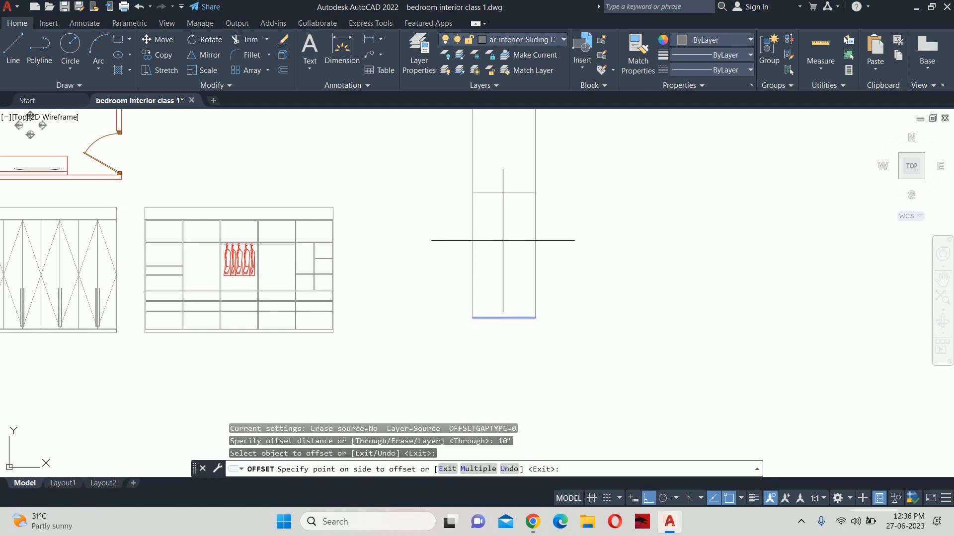
{"action": "left_click", "coordinate": [499, 245]}
{"action": "key", "text": "Escape"}
Trim both vertical lines above the offset line to leave a closed elevation rectangle
{"action": "scroll", "coordinate": [500, 223], "scroll_direction": "up", "scroll_amount": 2}
{"action": "type", "text": "tr"}
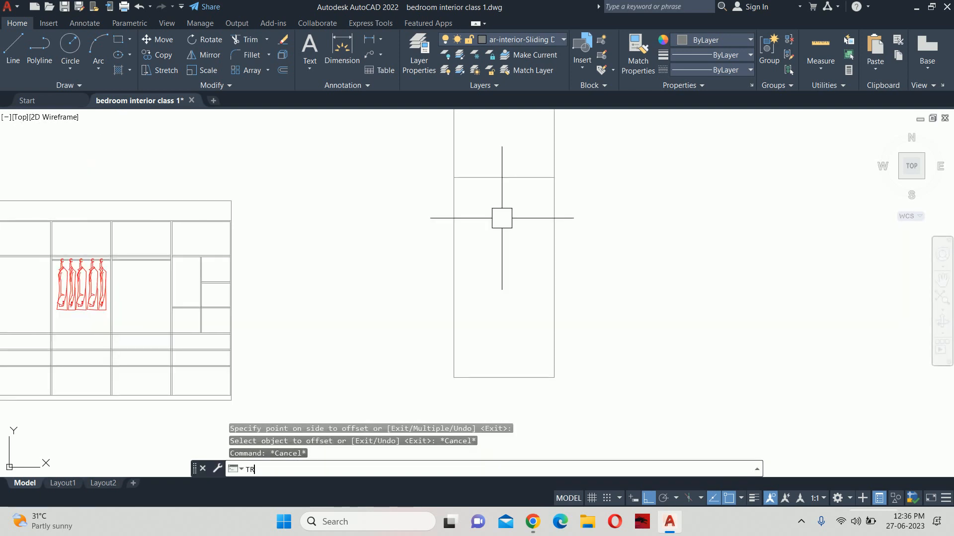
{"action": "key", "text": "Return"}
{"action": "left_click", "coordinate": [602, 147]}
{"action": "left_click", "coordinate": [388, 140]}
{"action": "key", "text": "Escape"}
{"action": "key", "text": "Escape"}
{"action": "scroll", "coordinate": [464, 205], "scroll_direction": "down", "scroll_amount": 2}
{"action": "type", "text": "s"}
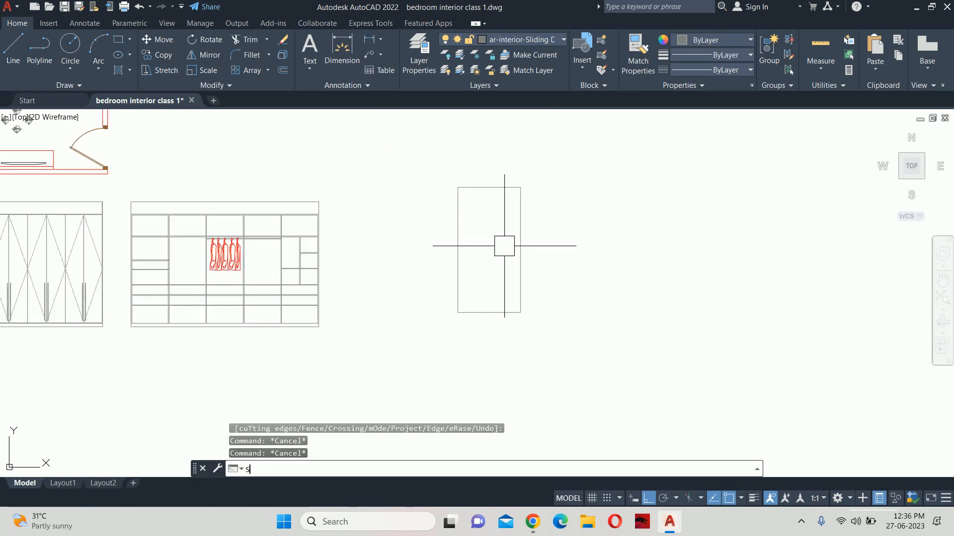
{"action": "key", "text": "Return"}
{"action": "left_click", "coordinate": [574, 348]}
{"action": "left_click", "coordinate": [439, 230]}
{"action": "left_click", "coordinate": [557, 228]}
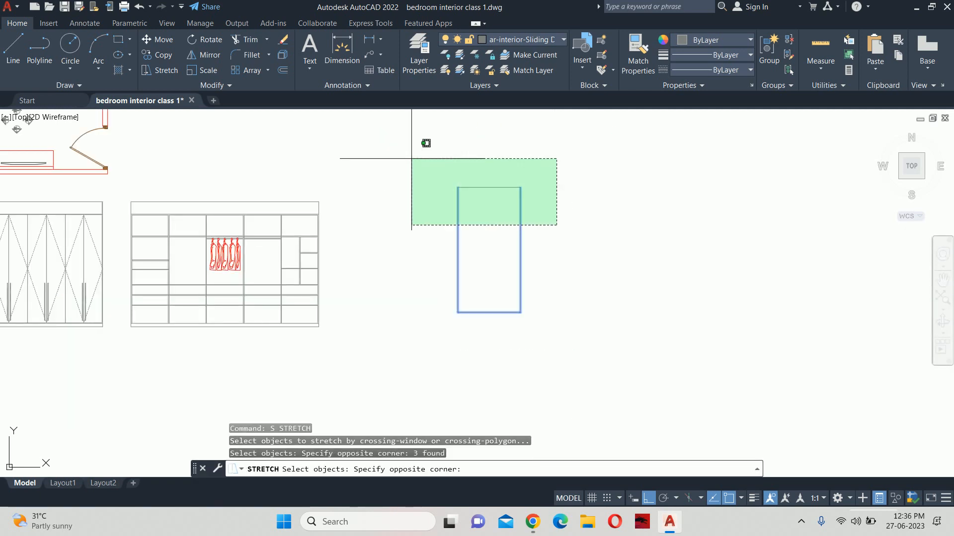
{"action": "left_click", "coordinate": [406, 162]}
{"action": "scroll", "coordinate": [462, 202], "scroll_direction": "down", "scroll_amount": 3}
{"action": "key", "text": "Return"}
{"action": "left_click", "coordinate": [549, 202]}
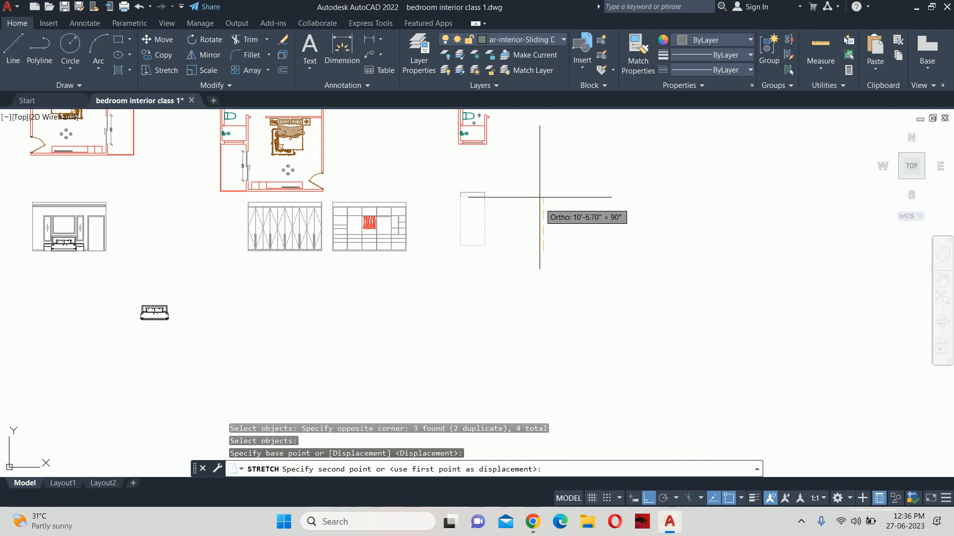
{"action": "key", "text": "Escape"}
{"action": "key", "text": "Escape"}
Shift the whole elevation rectangle straight up so it sits just beneath the washroom plan
{"action": "left_click", "coordinate": [529, 293]}
{"action": "left_click", "coordinate": [472, 171]}
{"action": "key", "text": "Return"}
{"action": "left_click", "coordinate": [559, 217]}
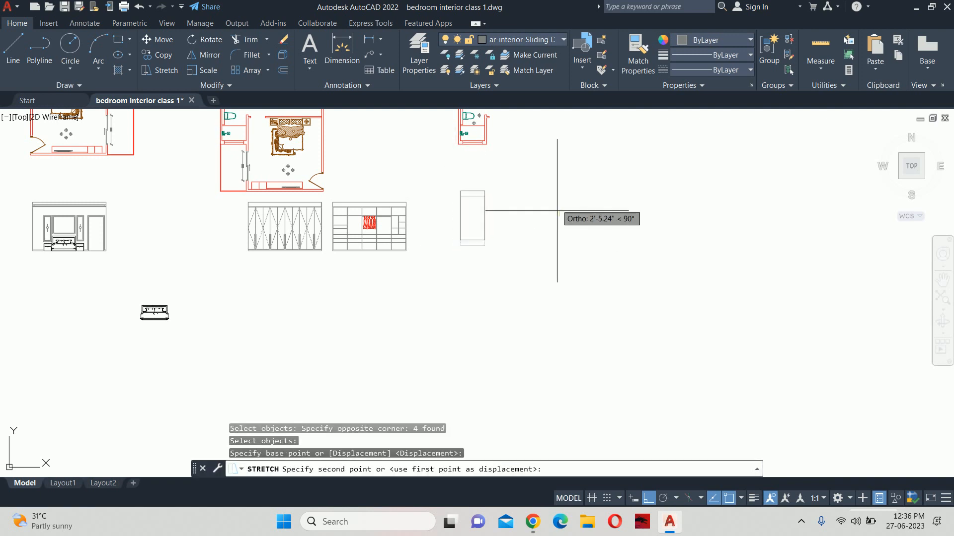
{"action": "key", "text": "Escape"}
{"action": "key", "text": "Escape"}
{"action": "scroll", "coordinate": [551, 179], "scroll_direction": "up", "scroll_amount": 4}
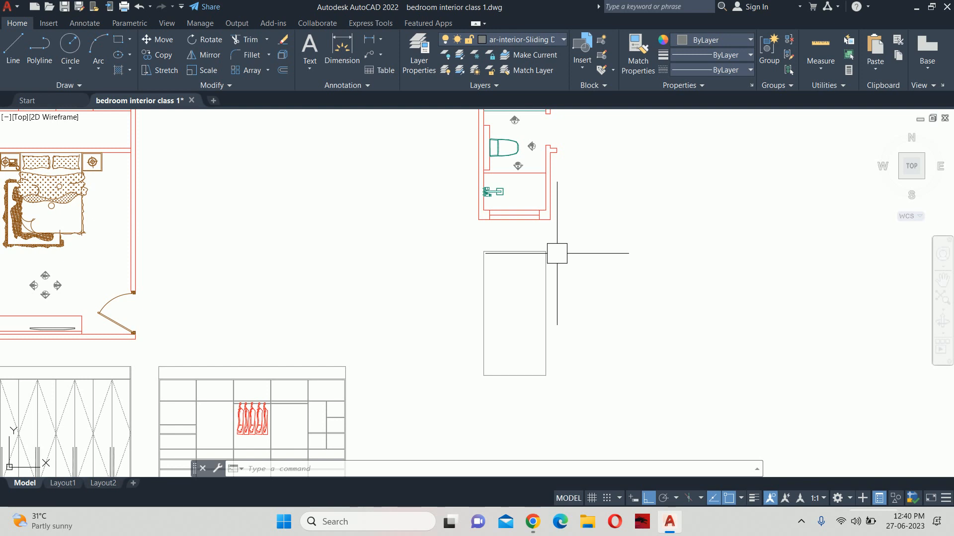
{"action": "scroll", "coordinate": [524, 258], "scroll_direction": "up", "scroll_amount": 4}
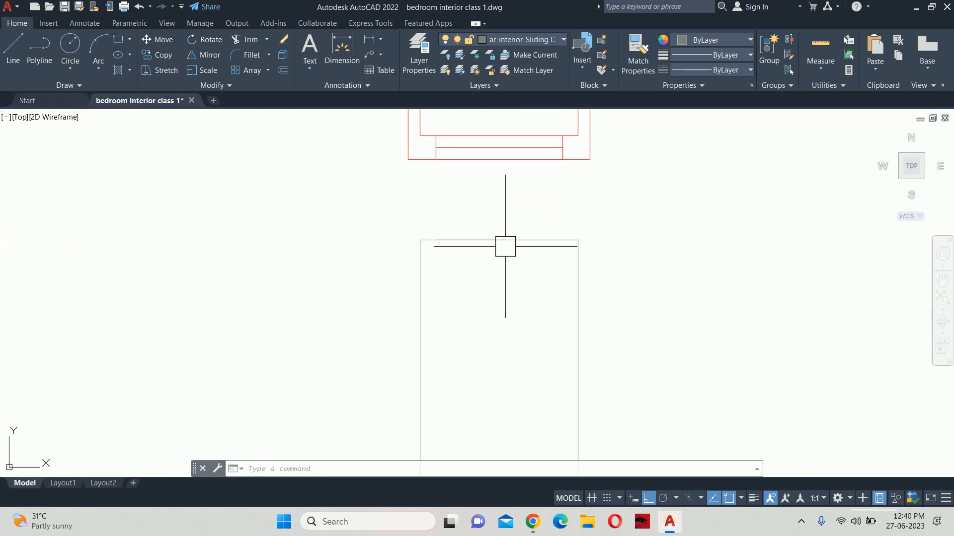
{"action": "scroll", "coordinate": [504, 250], "scroll_direction": "down", "scroll_amount": 4}
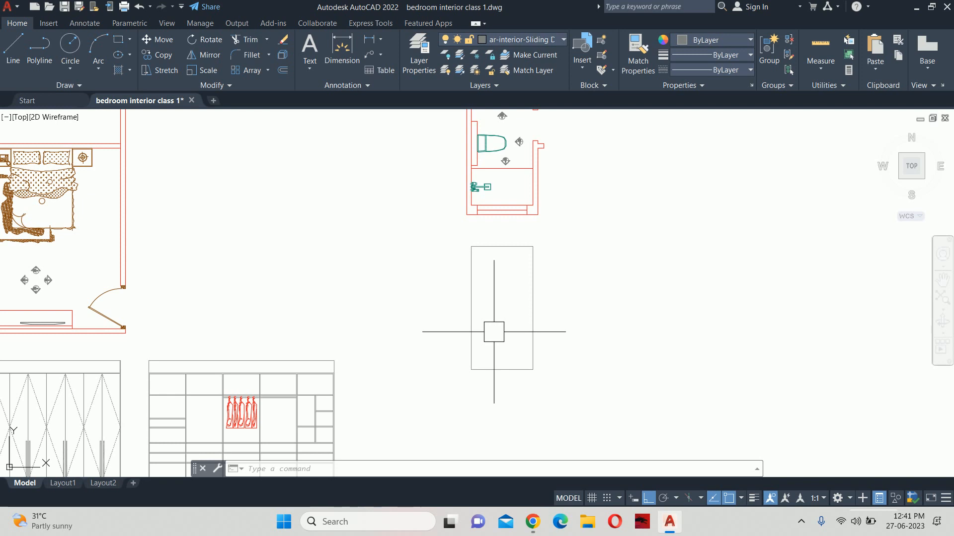
Switch to Paint and set up the Pencil with red colour and 4px thickness
{"action": "key", "text": "super"}
{"action": "type", "text": "PAINT"}
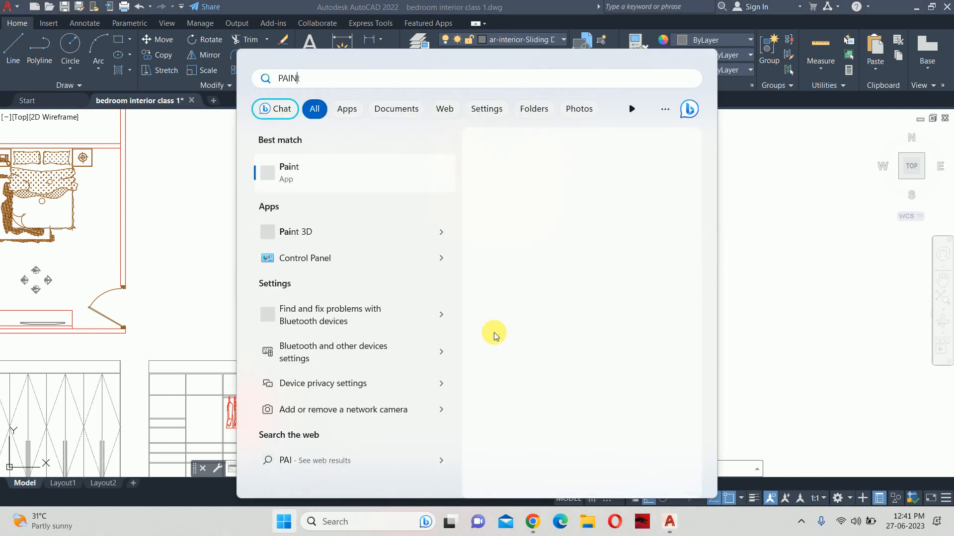
{"action": "key", "text": "Return"}
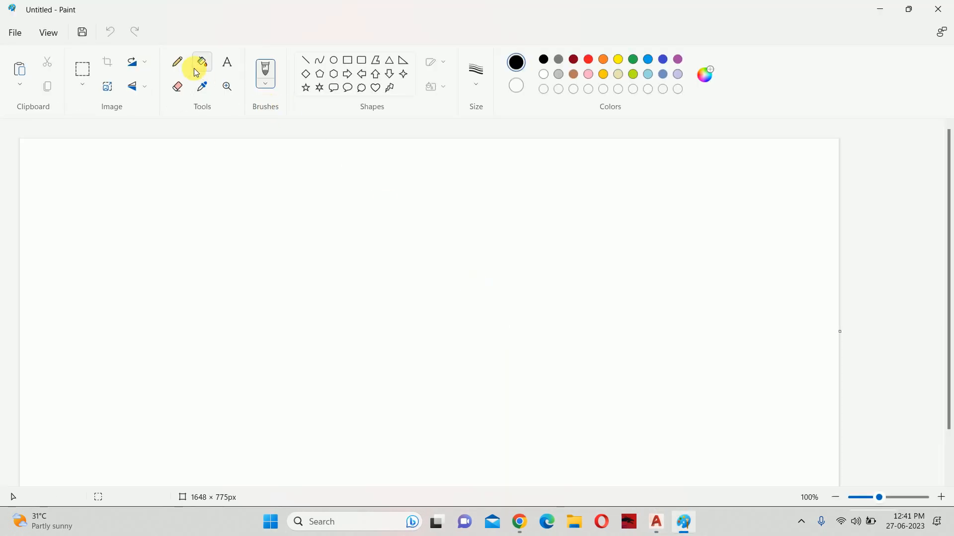
{"action": "left_click", "coordinate": [177, 62]}
{"action": "left_click", "coordinate": [219, 187]}
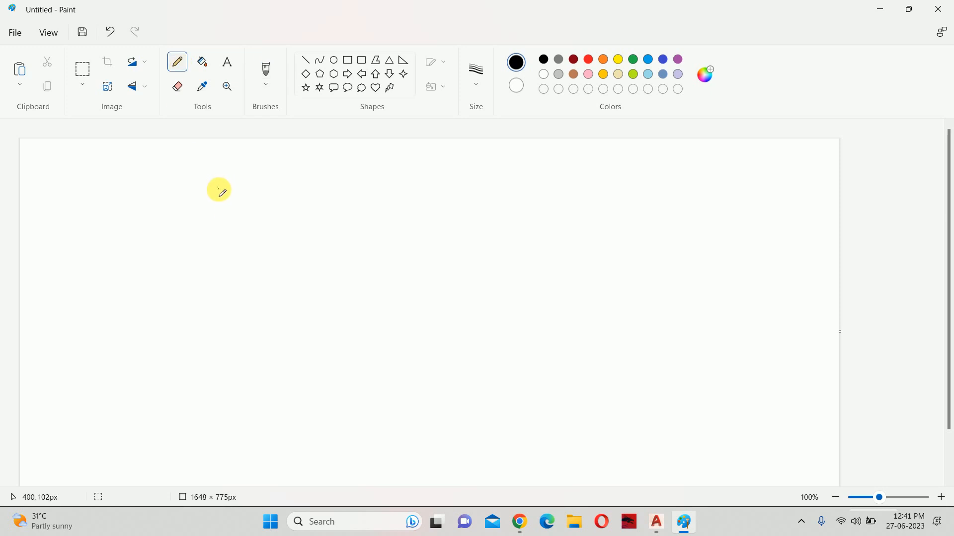
{"action": "left_click", "coordinate": [588, 59]}
{"action": "left_click", "coordinate": [477, 72]}
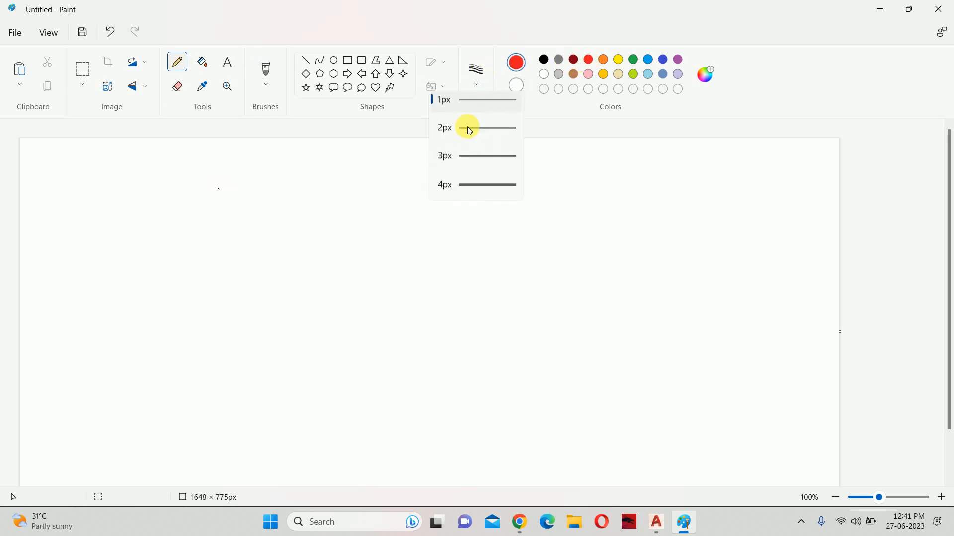
{"action": "left_click", "coordinate": [466, 189]}
Sketch a toilet bowl section in red with its curved outlet pipe, the floor line on both sides and a slab line below
{"action": "mouse_move", "coordinate": [262, 203]}
{"action": "left_mouse_down"}
{"action": "mouse_move", "coordinate": [328, 279]}
{"action": "mouse_move", "coordinate": [365, 282]}
{"action": "left_mouse_up"}
{"action": "mouse_move", "coordinate": [271, 197]}
{"action": "left_mouse_down"}
{"action": "mouse_move", "coordinate": [402, 212]}
{"action": "mouse_move", "coordinate": [406, 188]}
{"action": "left_mouse_up"}
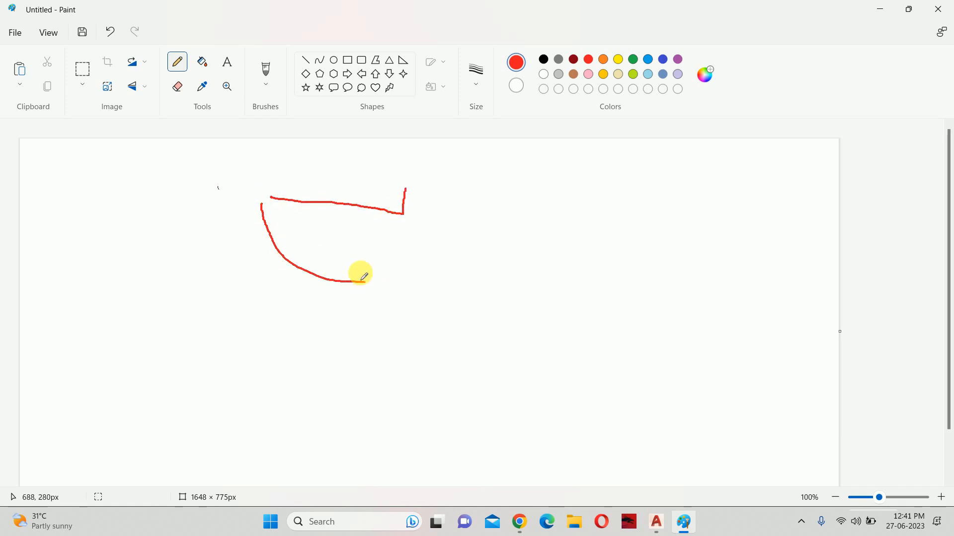
{"action": "mouse_move", "coordinate": [325, 229]}
{"action": "left_mouse_down"}
{"action": "mouse_move", "coordinate": [340, 241]}
{"action": "mouse_move", "coordinate": [319, 234]}
{"action": "mouse_move", "coordinate": [341, 240]}
{"action": "mouse_move", "coordinate": [325, 243]}
{"action": "mouse_move", "coordinate": [457, 287]}
{"action": "mouse_move", "coordinate": [463, 340]}
{"action": "left_mouse_up"}
{"action": "mouse_move", "coordinate": [359, 244]}
{"action": "left_mouse_down"}
{"action": "mouse_move", "coordinate": [432, 253]}
{"action": "mouse_move", "coordinate": [470, 273]}
{"action": "mouse_move", "coordinate": [473, 381]}
{"action": "left_mouse_up"}
{"action": "mouse_move", "coordinate": [460, 337]}
{"action": "left_mouse_down"}
{"action": "mouse_move", "coordinate": [452, 393]}
{"action": "mouse_move", "coordinate": [627, 396]}
{"action": "left_mouse_up"}
{"action": "left_click_drag", "start_coordinate": [460, 399], "coordinate": [78, 319]}
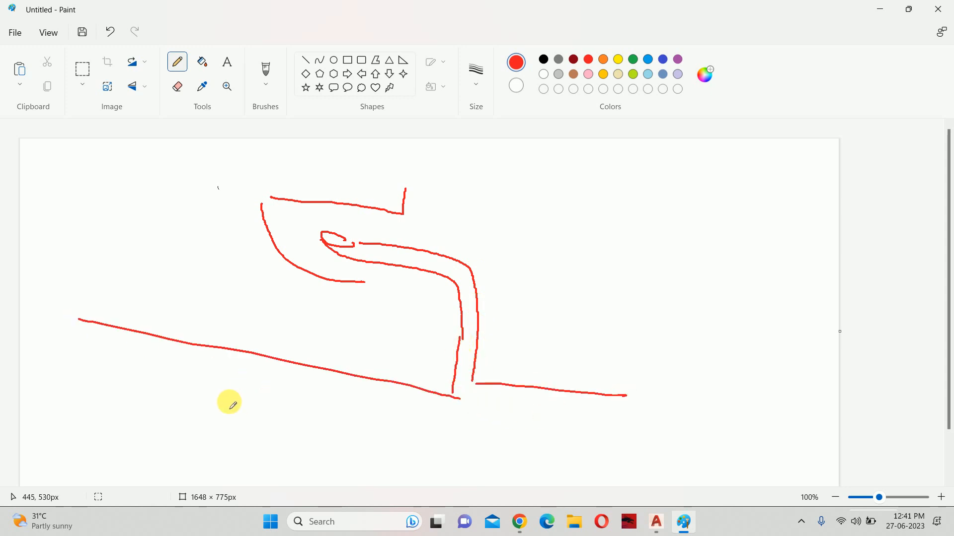
{"action": "left_click_drag", "start_coordinate": [153, 372], "coordinate": [458, 441]}
{"action": "left_click_drag", "start_coordinate": [533, 456], "coordinate": [699, 477]}
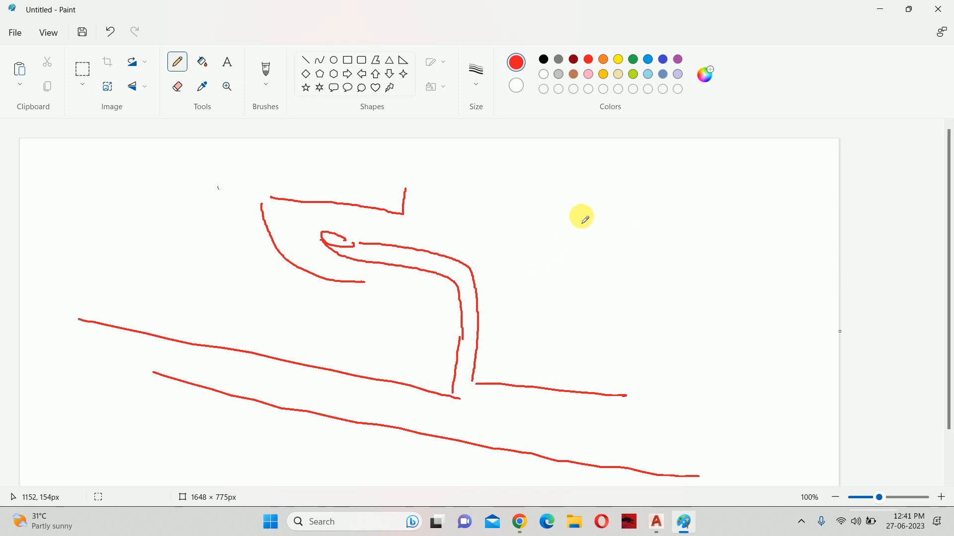
Sketch a double-line U-shaped trap pipe with an oval inlet, running into a vertical double-line stack beside the toilet section
{"action": "mouse_move", "coordinate": [568, 219]}
{"action": "left_mouse_down"}
{"action": "mouse_move", "coordinate": [589, 226]}
{"action": "mouse_move", "coordinate": [595, 266]}
{"action": "mouse_move", "coordinate": [700, 234]}
{"action": "left_mouse_up"}
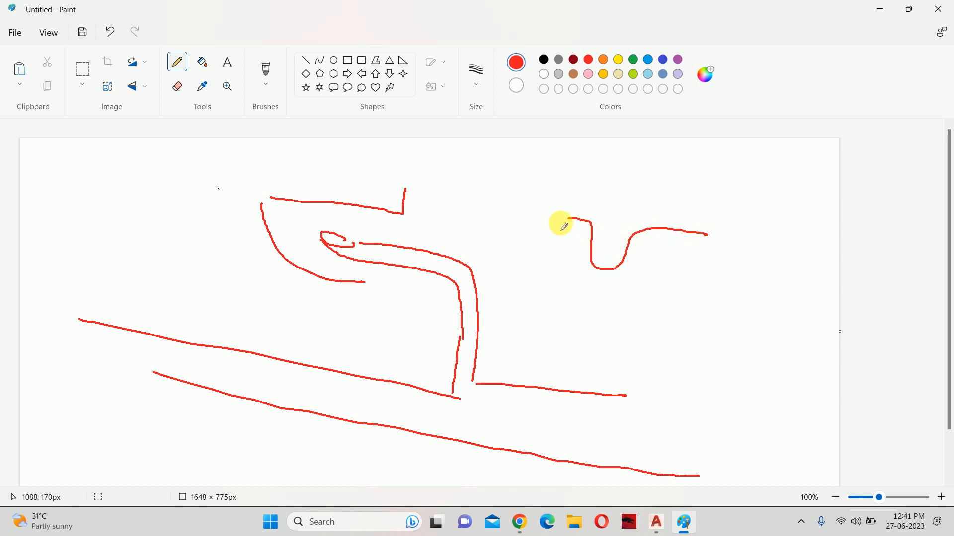
{"action": "mouse_move", "coordinate": [555, 226]}
{"action": "left_mouse_down"}
{"action": "mouse_move", "coordinate": [572, 231]}
{"action": "mouse_move", "coordinate": [586, 283]}
{"action": "mouse_move", "coordinate": [625, 274]}
{"action": "mouse_move", "coordinate": [661, 245]}
{"action": "mouse_move", "coordinate": [702, 252]}
{"action": "mouse_move", "coordinate": [705, 354]}
{"action": "left_mouse_up"}
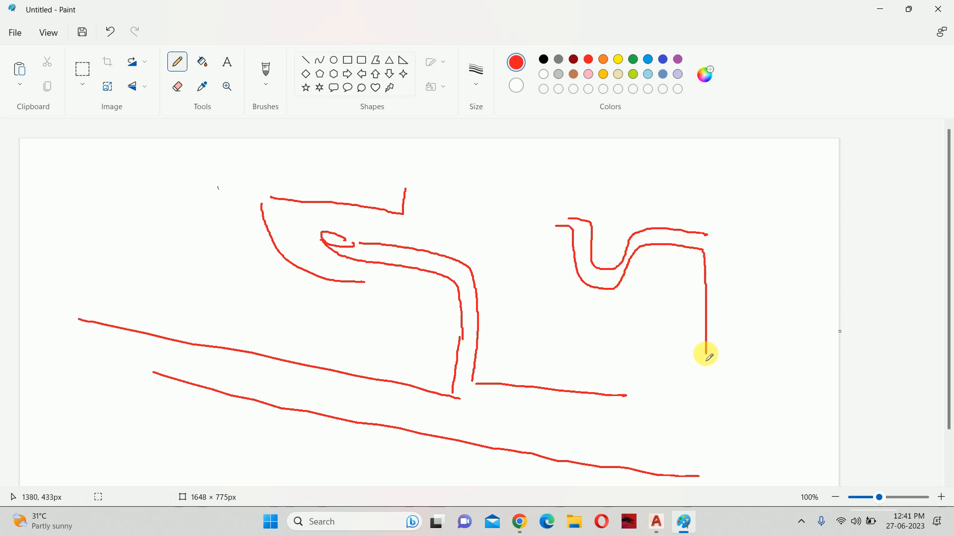
{"action": "mouse_move", "coordinate": [705, 239]}
{"action": "left_mouse_down"}
{"action": "mouse_move", "coordinate": [708, 186]}
{"action": "mouse_move", "coordinate": [727, 367]}
{"action": "left_mouse_up"}
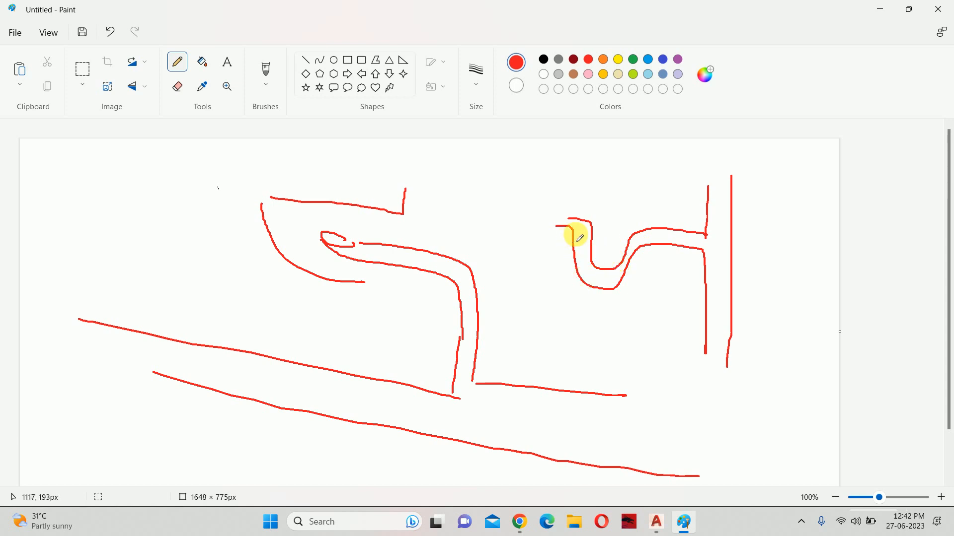
{"action": "left_click_drag", "start_coordinate": [581, 223], "coordinate": [574, 221]}
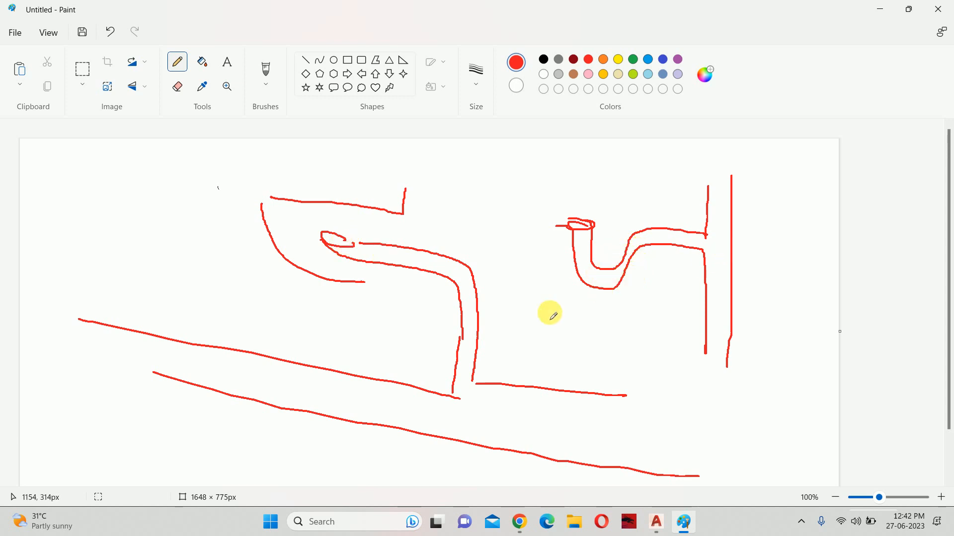
Draw a straight diagonal pipe run across the toilet's curved outlet and mark the water level inside the U-trap
{"action": "left_click_drag", "start_coordinate": [346, 256], "coordinate": [487, 343]}
{"action": "left_click_drag", "start_coordinate": [366, 239], "coordinate": [466, 316]}
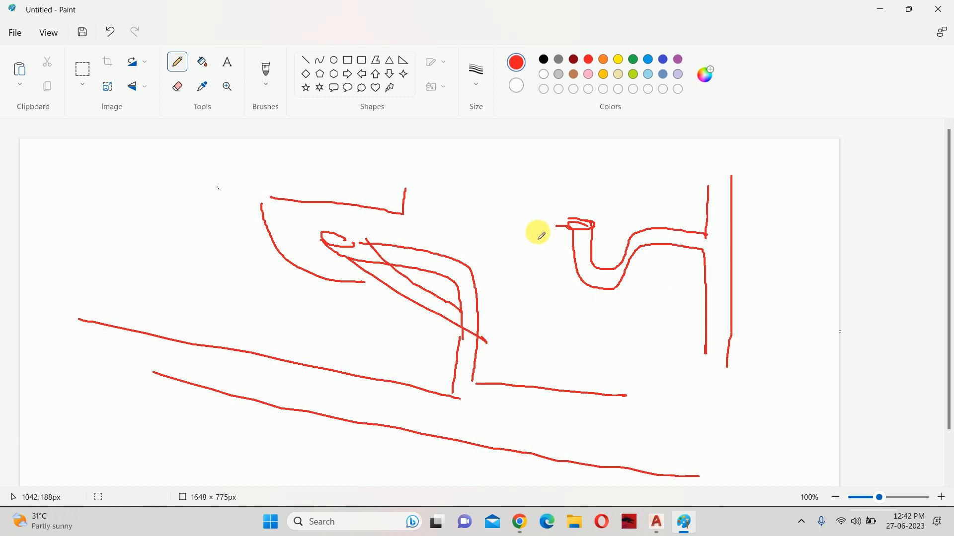
{"action": "left_click_drag", "start_coordinate": [571, 244], "coordinate": [586, 243]}
{"action": "left_click", "coordinate": [579, 256]}
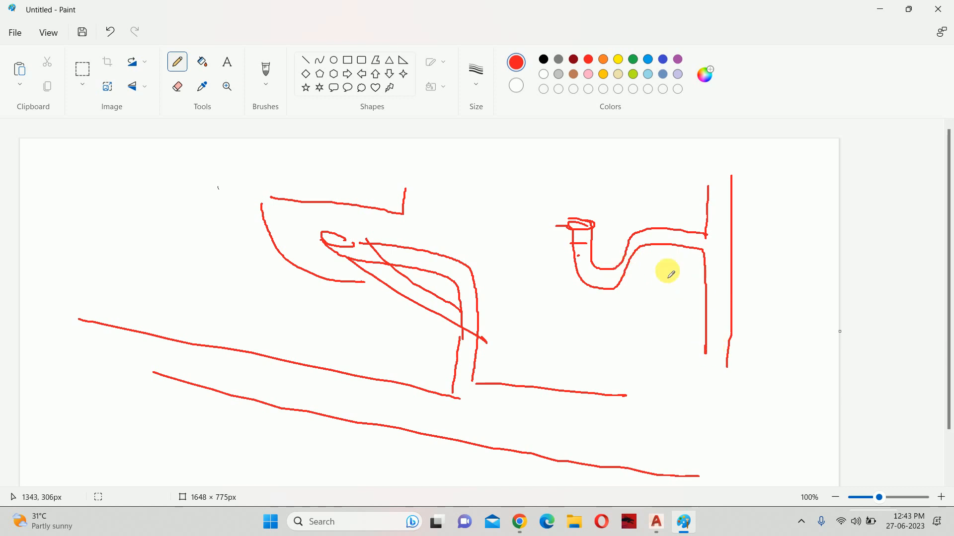
Sketch a rectangular tank beneath the vertical stack, with a cover line on top and small curved marks inside
{"action": "left_click_drag", "start_coordinate": [741, 357], "coordinate": [809, 354]}
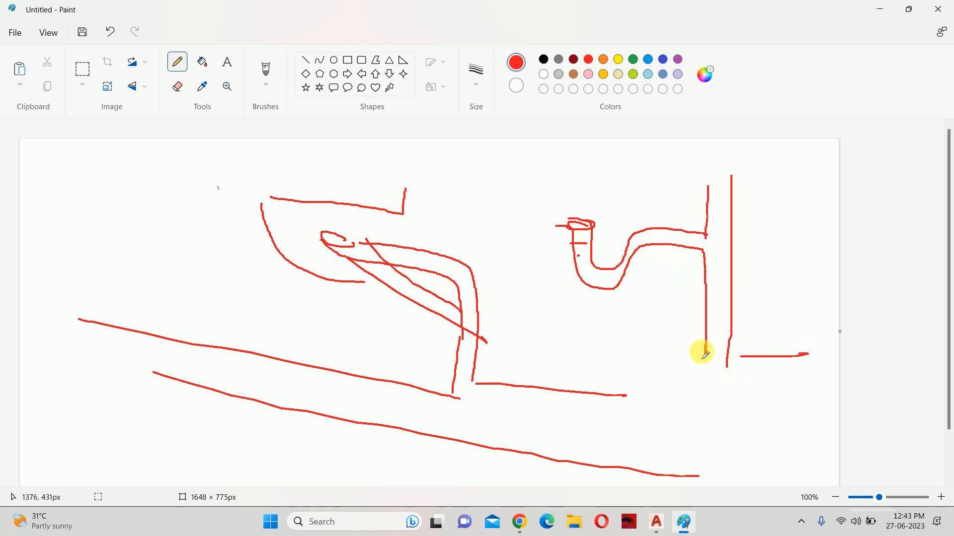
{"action": "mouse_move", "coordinate": [698, 347]}
{"action": "left_mouse_down"}
{"action": "mouse_move", "coordinate": [672, 401]}
{"action": "mouse_move", "coordinate": [779, 445]}
{"action": "mouse_move", "coordinate": [783, 360]}
{"action": "left_mouse_up"}
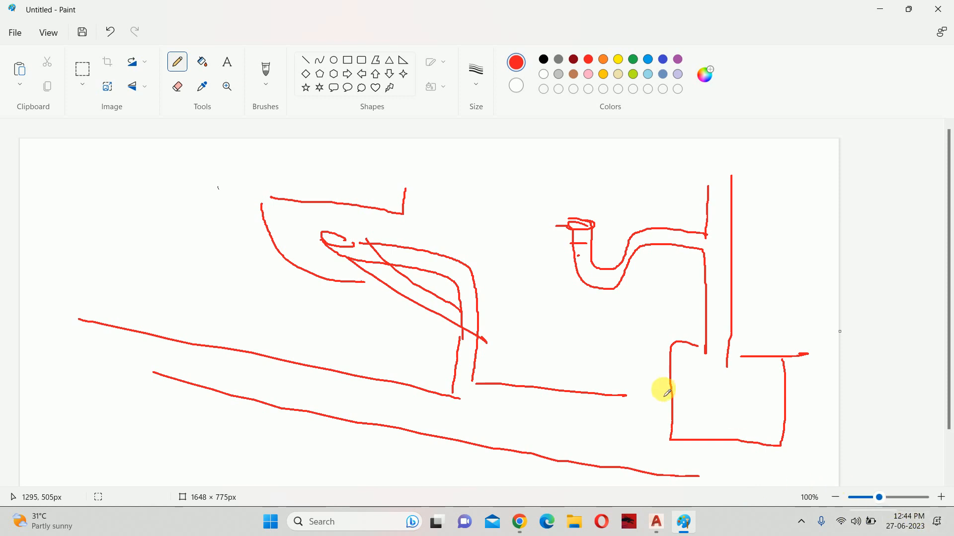
{"action": "left_click_drag", "start_coordinate": [683, 398], "coordinate": [660, 419]}
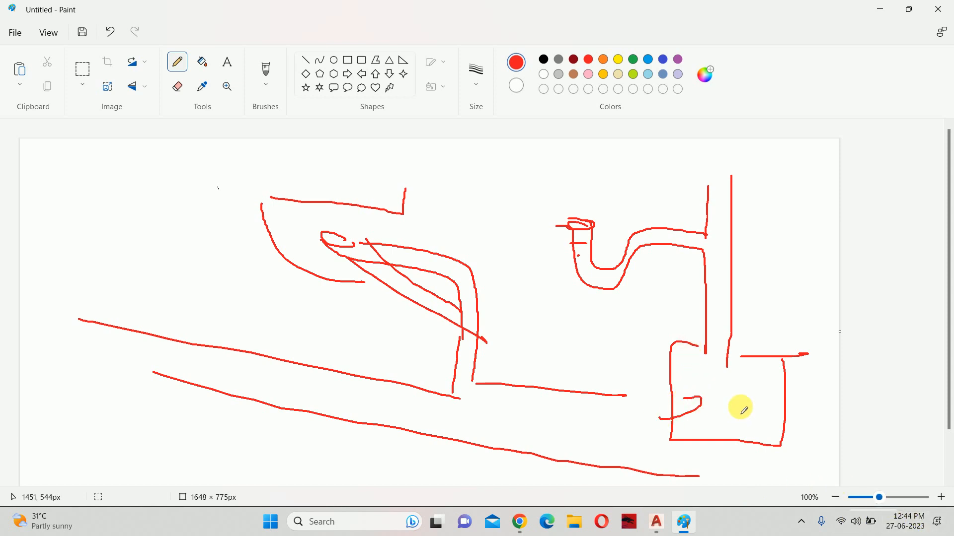
{"action": "left_click_drag", "start_coordinate": [741, 409], "coordinate": [730, 422]}
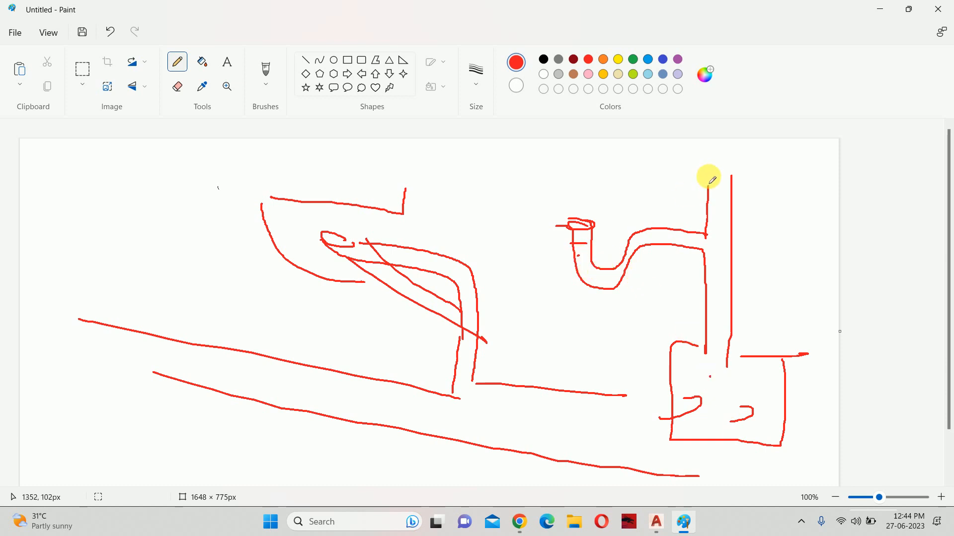
Add a slanted branch pipe rising from the stack, with flow dashes inside and an oval at its upper end
{"action": "left_click_drag", "start_coordinate": [728, 199], "coordinate": [778, 167]}
{"action": "left_click_drag", "start_coordinate": [731, 232], "coordinate": [781, 197]}
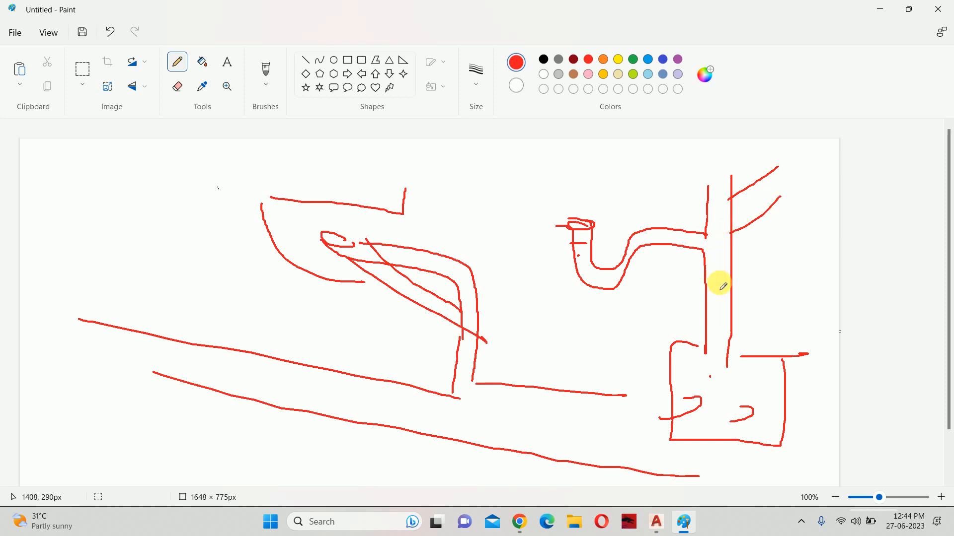
{"action": "mouse_move", "coordinate": [721, 271]}
{"action": "left_mouse_down"}
{"action": "mouse_move", "coordinate": [718, 240]}
{"action": "mouse_move", "coordinate": [801, 150]}
{"action": "mouse_move", "coordinate": [793, 152]}
{"action": "left_mouse_up"}
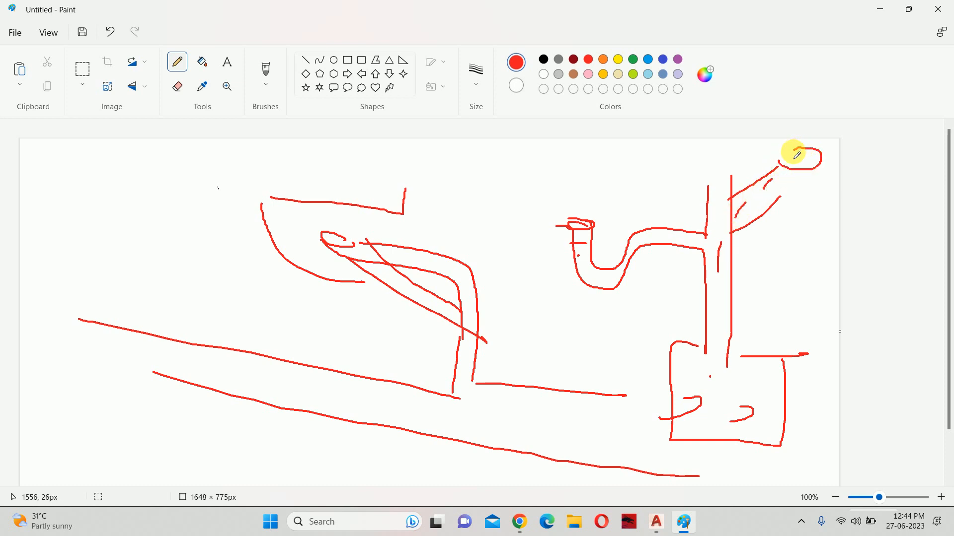
Fill the U-trap with water strokes, mark the flow in its horizontal outlet, and draw a flat oval above the stack
{"action": "left_click", "coordinate": [584, 264]}
{"action": "mouse_move", "coordinate": [581, 251]}
{"action": "left_mouse_down"}
{"action": "mouse_move", "coordinate": [605, 283]}
{"action": "mouse_move", "coordinate": [640, 250]}
{"action": "mouse_move", "coordinate": [618, 278]}
{"action": "mouse_move", "coordinate": [574, 288]}
{"action": "left_mouse_up"}
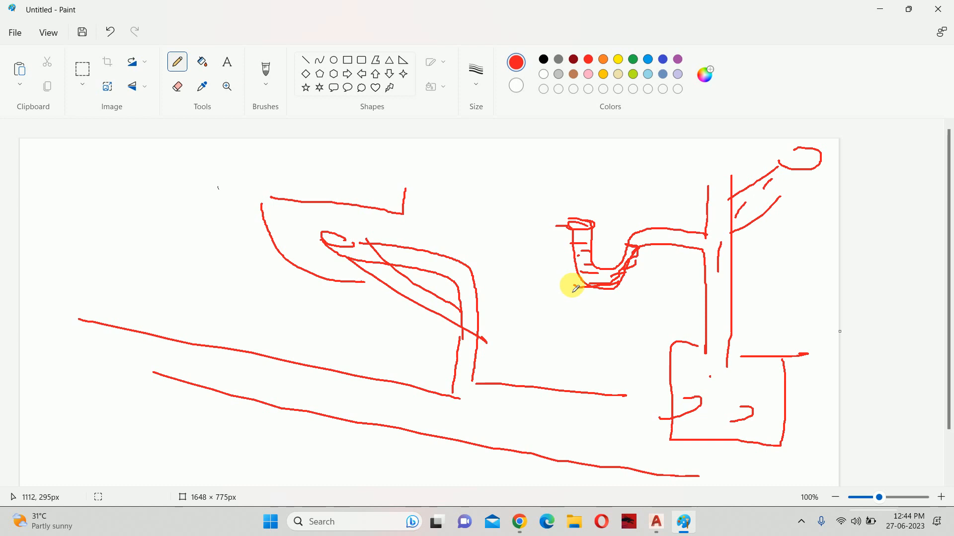
{"action": "left_click_drag", "start_coordinate": [694, 242], "coordinate": [650, 239]}
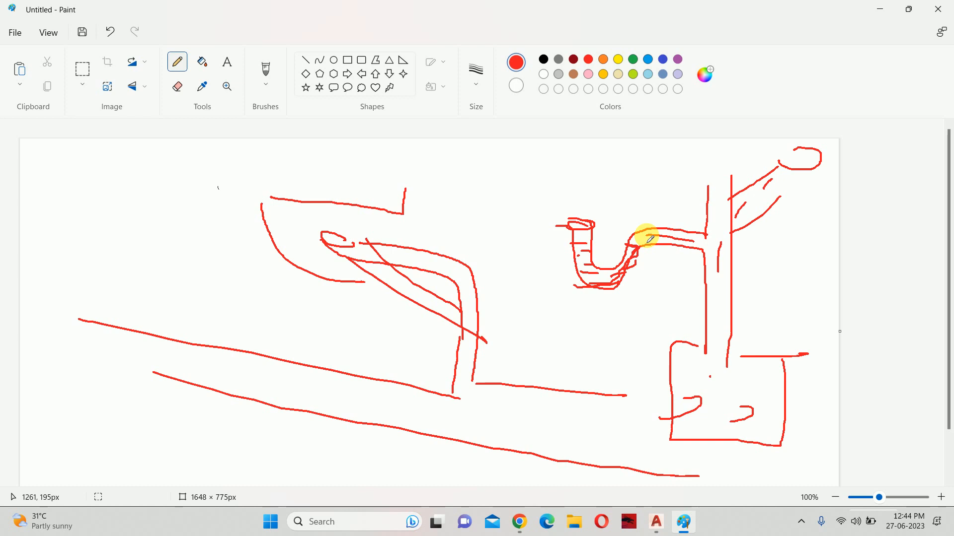
{"action": "mouse_move", "coordinate": [733, 159]}
{"action": "left_mouse_down"}
{"action": "mouse_move", "coordinate": [685, 158]}
{"action": "mouse_move", "coordinate": [727, 154]}
{"action": "left_mouse_up"}
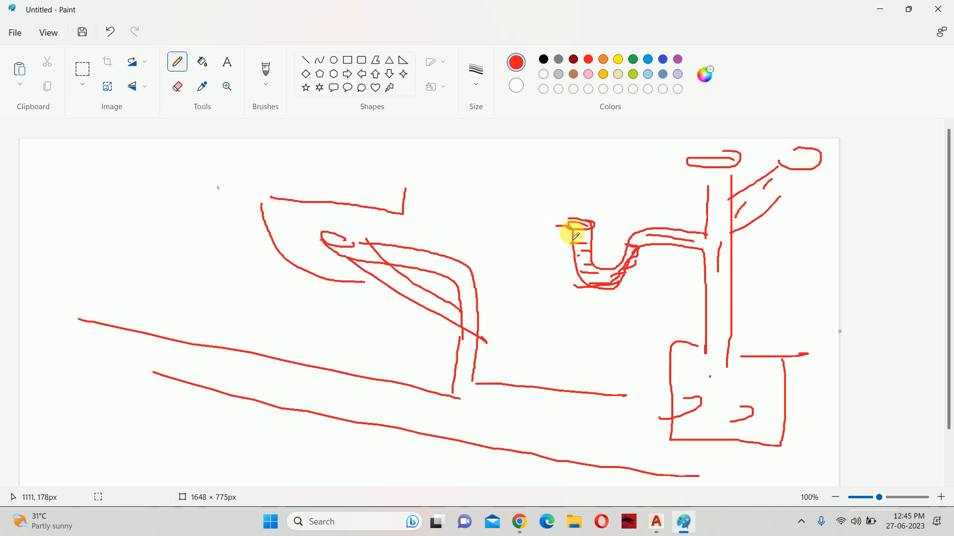
Close the Paint sketch without saving and return to the washroom plan and elevation in AutoCAD
{"action": "left_click", "coordinate": [938, 9]}
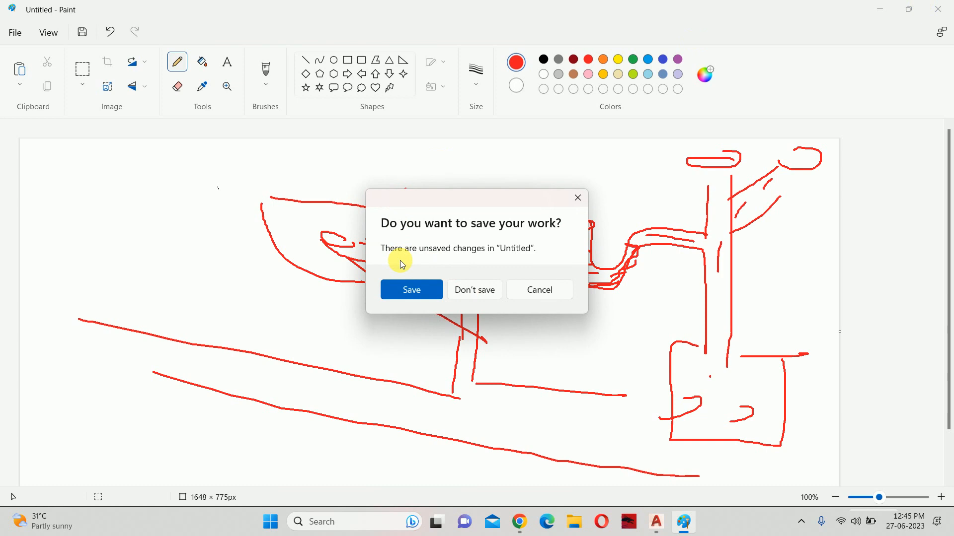
{"action": "left_click", "coordinate": [475, 291]}
{"action": "scroll", "coordinate": [504, 199], "scroll_direction": "up", "scroll_amount": 2}
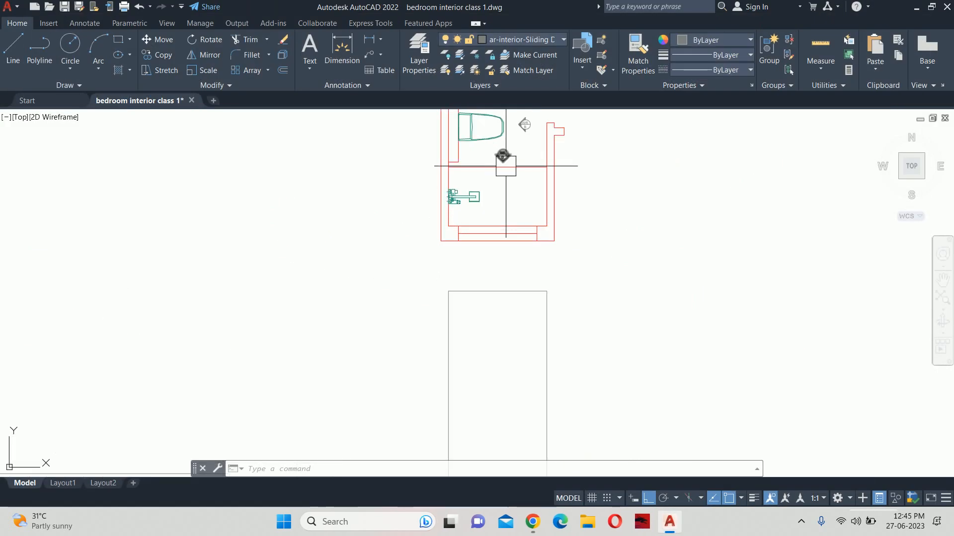
{"action": "middle_click_drag", "start_coordinate": [505, 184], "coordinate": [450, 257]}
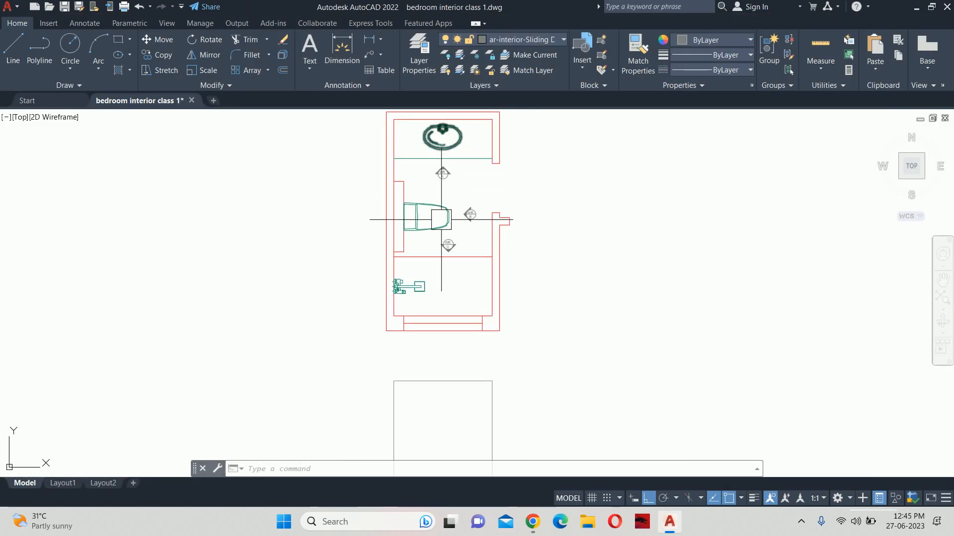
{"action": "scroll", "coordinate": [450, 258], "scroll_direction": "down", "scroll_amount": 2}
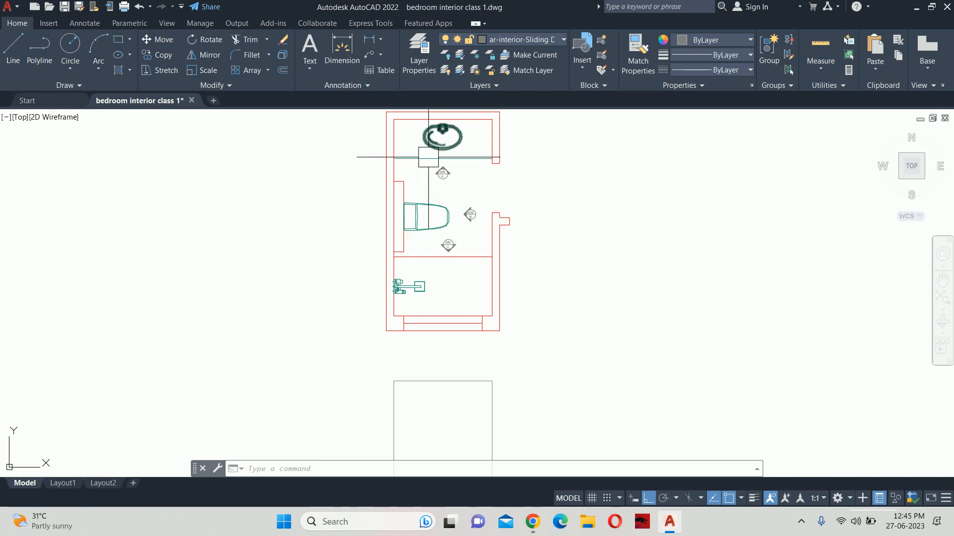
{"action": "middle_click_drag", "start_coordinate": [449, 351], "coordinate": [453, 256]}
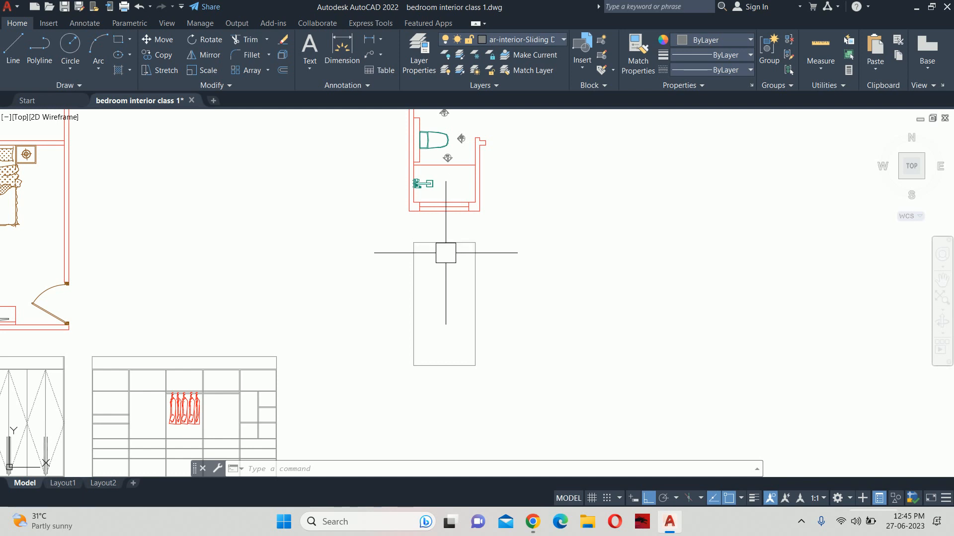
Offset the top line of the washroom elevation rectangle 24" downward
{"action": "type", "text": "o"}
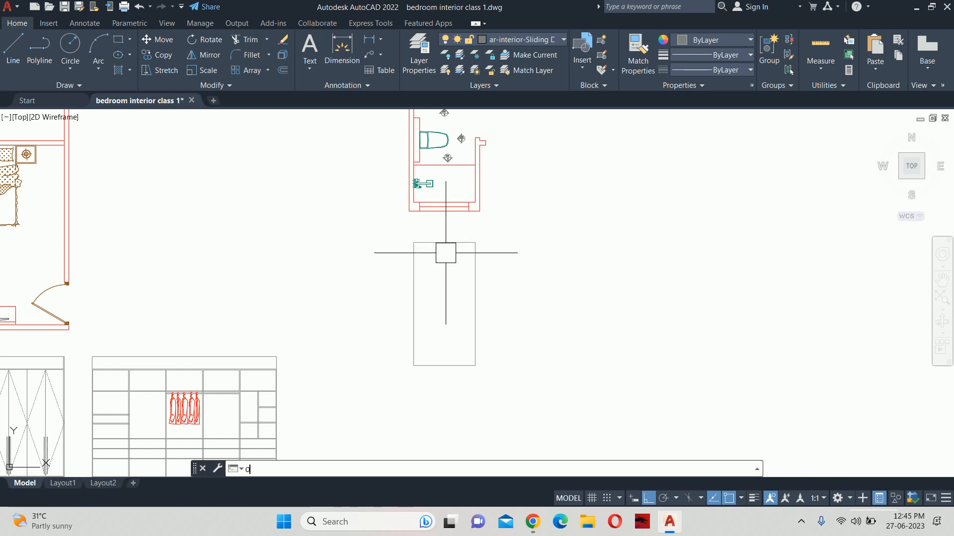
{"action": "key", "text": "Return"}
{"action": "type", "text": "25"}
{"action": "key", "text": "BackSpace"}
{"action": "type", "text": "4"}
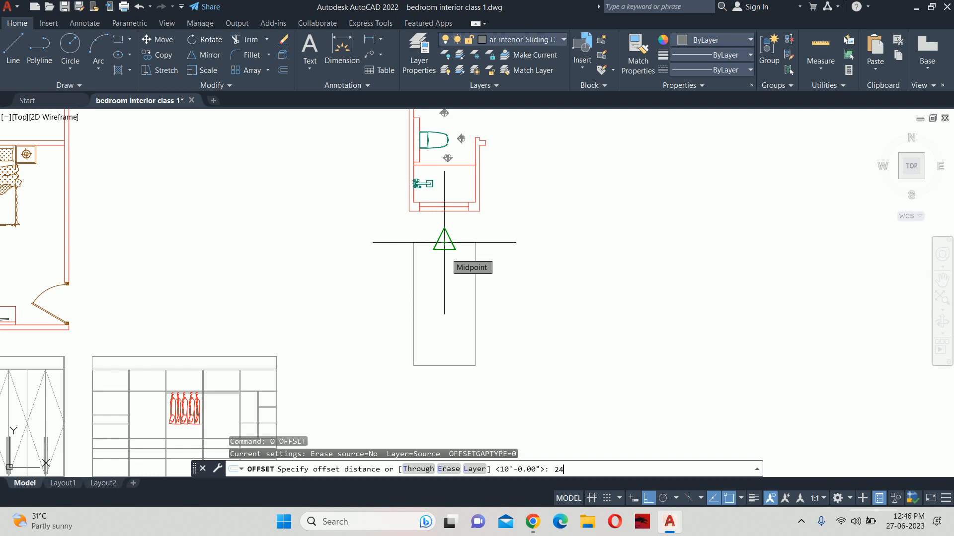
{"action": "key", "text": "Return"}
{"action": "left_click", "coordinate": [440, 251]}
{"action": "left_click", "coordinate": [438, 278]}
{"action": "key", "text": "Escape"}
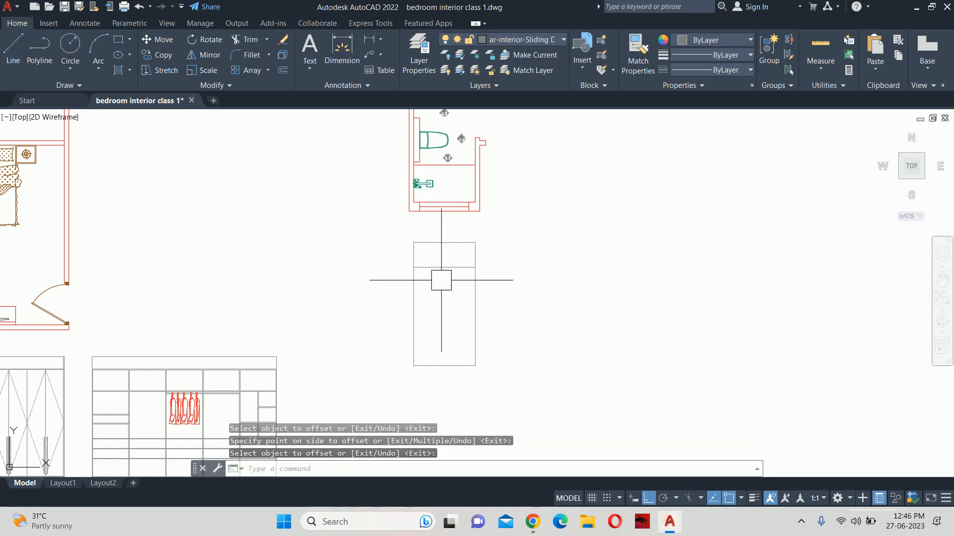
{"action": "key", "text": "Escape"}
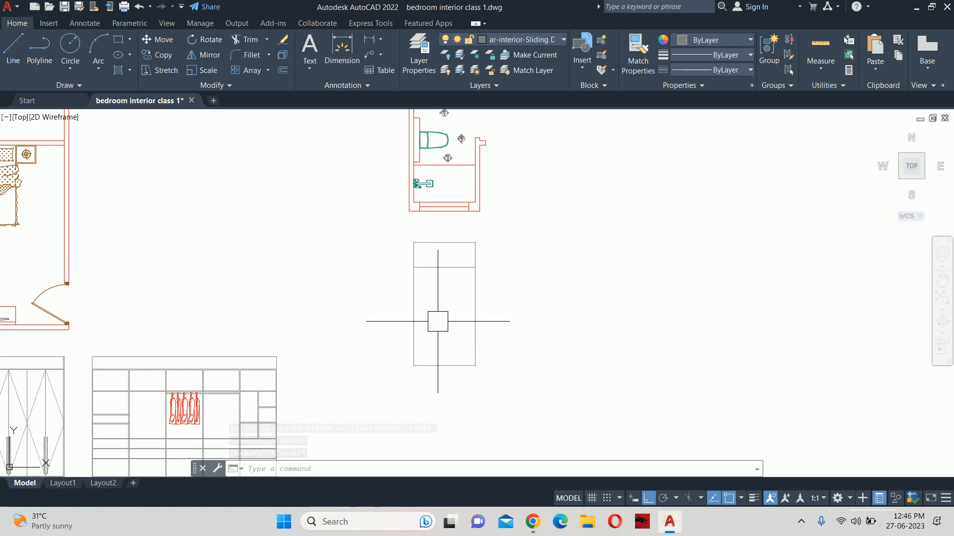
Examine the washroom plan and its elevation outline alongside the bedroom plan and wardrobe elevations
{"action": "scroll", "coordinate": [418, 342], "scroll_direction": "down", "scroll_amount": 3}
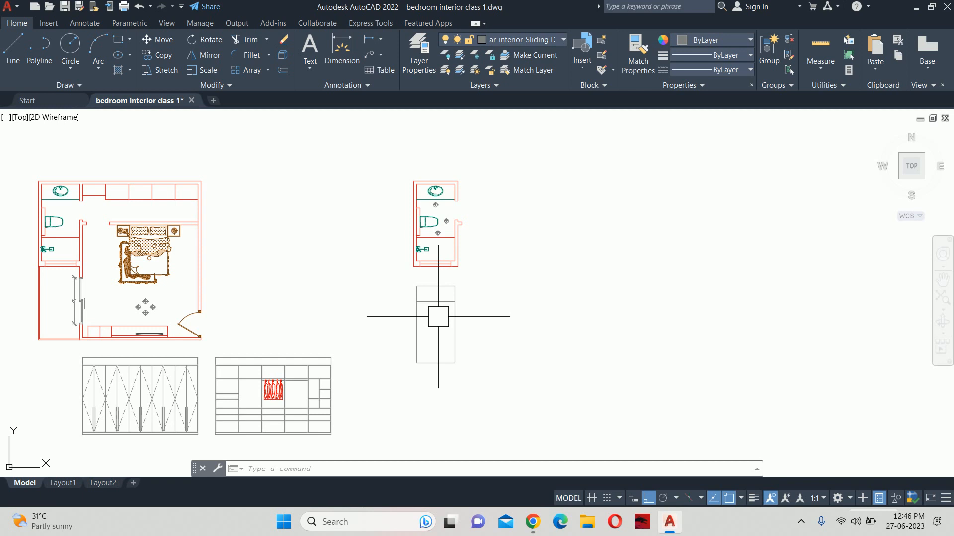
{"action": "scroll", "coordinate": [442, 328], "scroll_direction": "up", "scroll_amount": 2}
{"action": "key", "text": "Escape"}
{"action": "key", "text": "Escape"}
{"action": "key", "text": "Escape"}
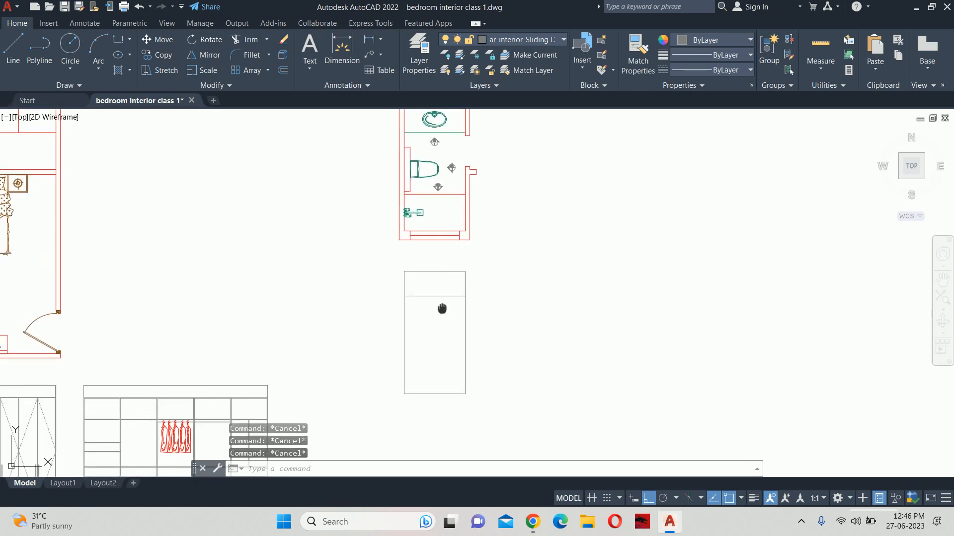
{"action": "scroll", "coordinate": [445, 293], "scroll_direction": "up", "scroll_amount": 1}
{"action": "scroll", "coordinate": [438, 281], "scroll_direction": "down", "scroll_amount": 3}
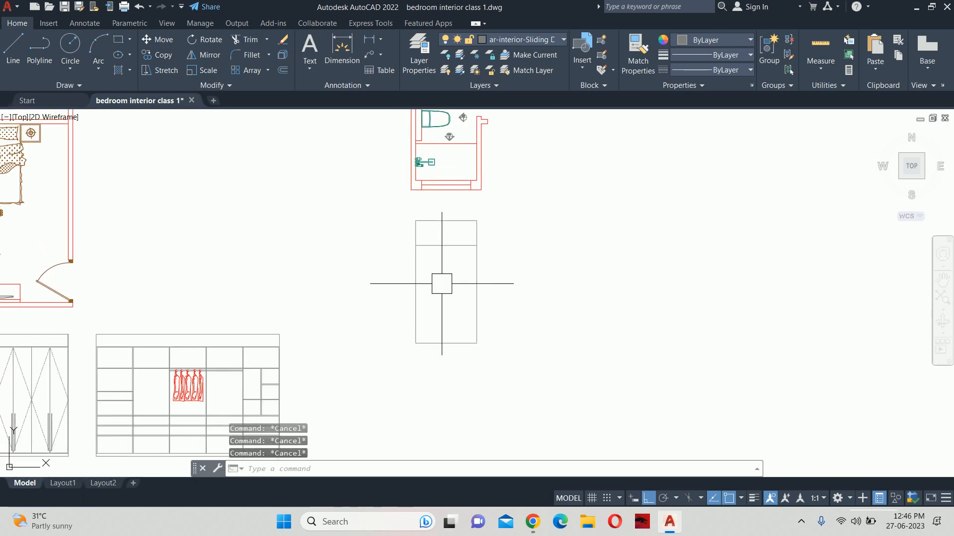
{"action": "middle_click_drag", "start_coordinate": [437, 269], "coordinate": [442, 312]}
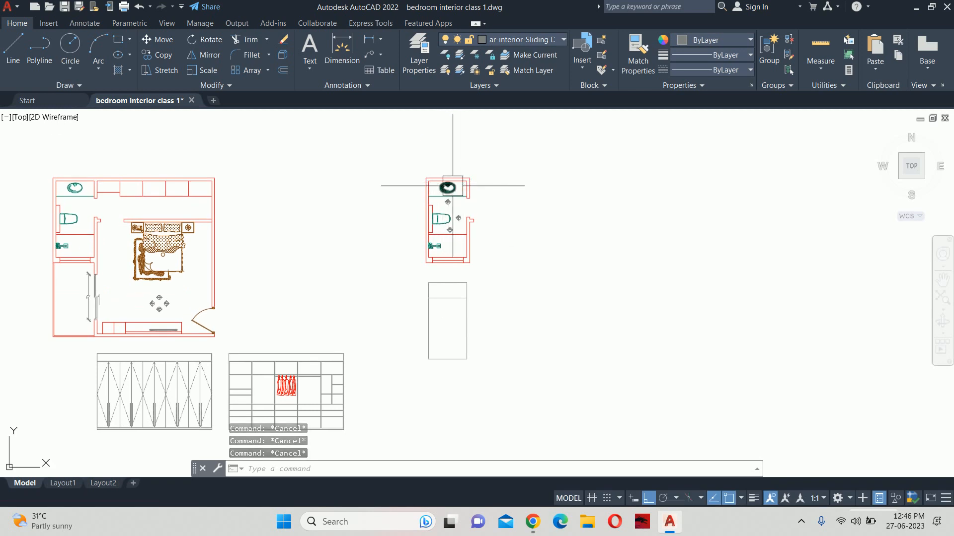
Offset the bottom line of the washroom elevation 30" upward
{"action": "scroll", "coordinate": [447, 245], "scroll_direction": "up", "scroll_amount": 2}
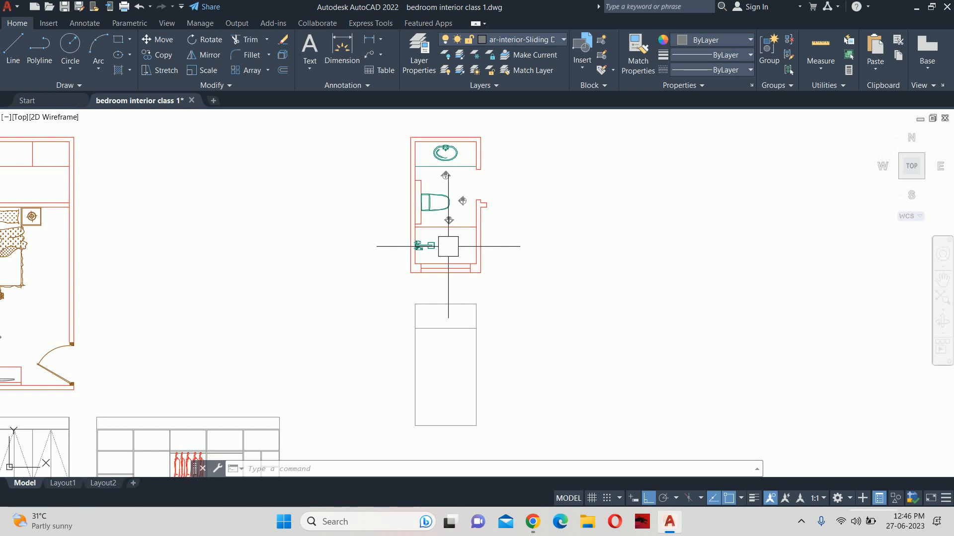
{"action": "type", "text": "o"}
{"action": "key", "text": "Return"}
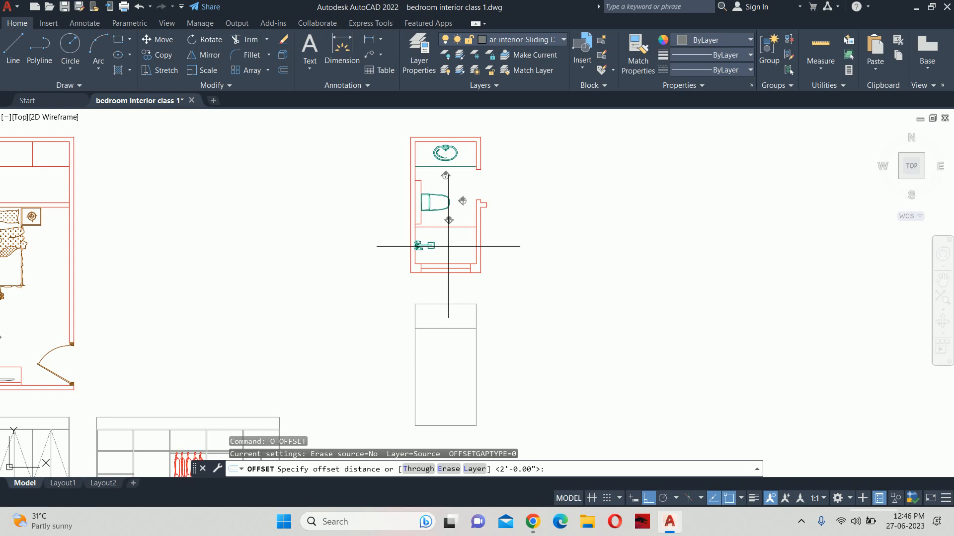
{"action": "type", "text": "30"}
{"action": "key", "text": "Return"}
{"action": "middle_click_drag", "start_coordinate": [445, 329], "coordinate": [441, 271]}
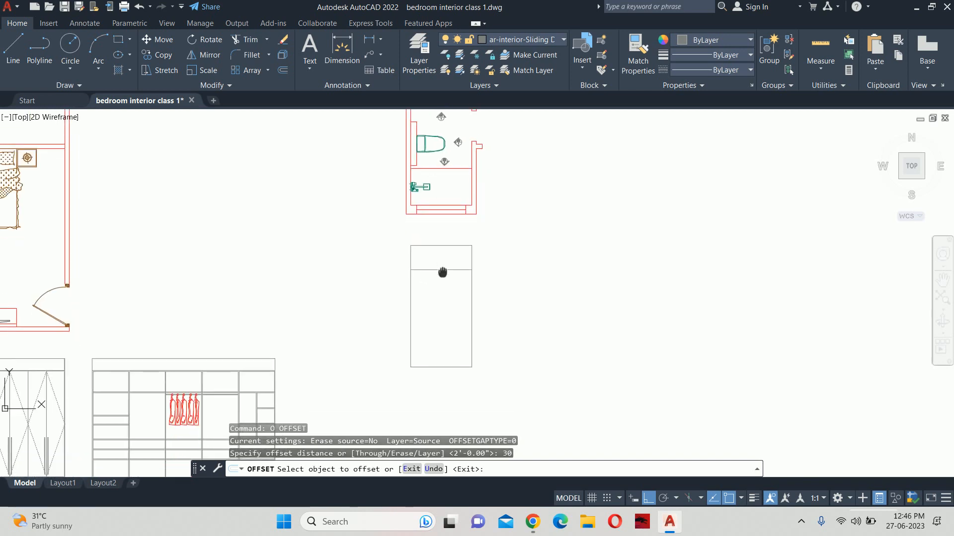
{"action": "left_click", "coordinate": [440, 367]}
{"action": "left_click", "coordinate": [432, 323]}
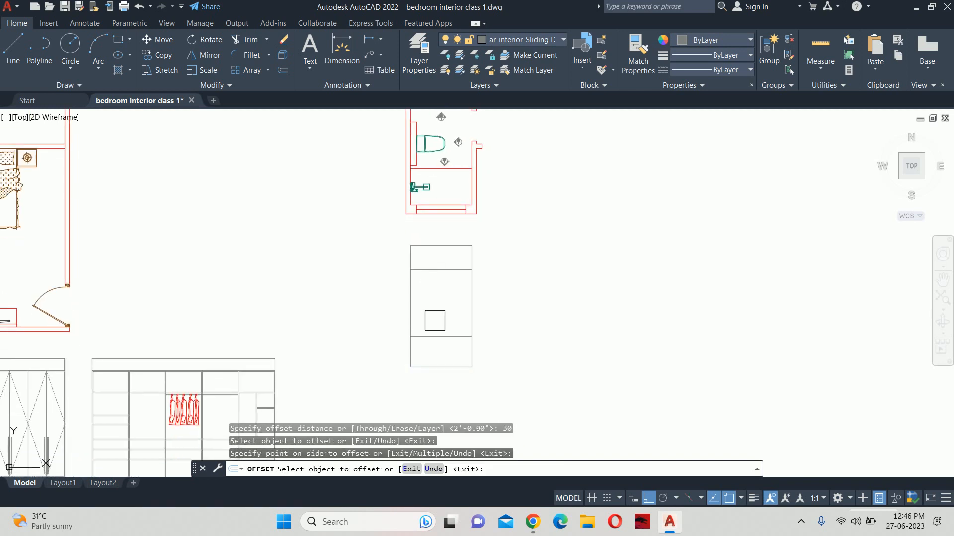
{"action": "key", "text": "Escape"}
{"action": "key", "text": "Escape"}
{"action": "key", "text": "Escape"}
Offset the line 30" above the elevation's base slightly downward to form a thin horizontal band
{"action": "scroll", "coordinate": [432, 335], "scroll_direction": "up", "scroll_amount": 4}
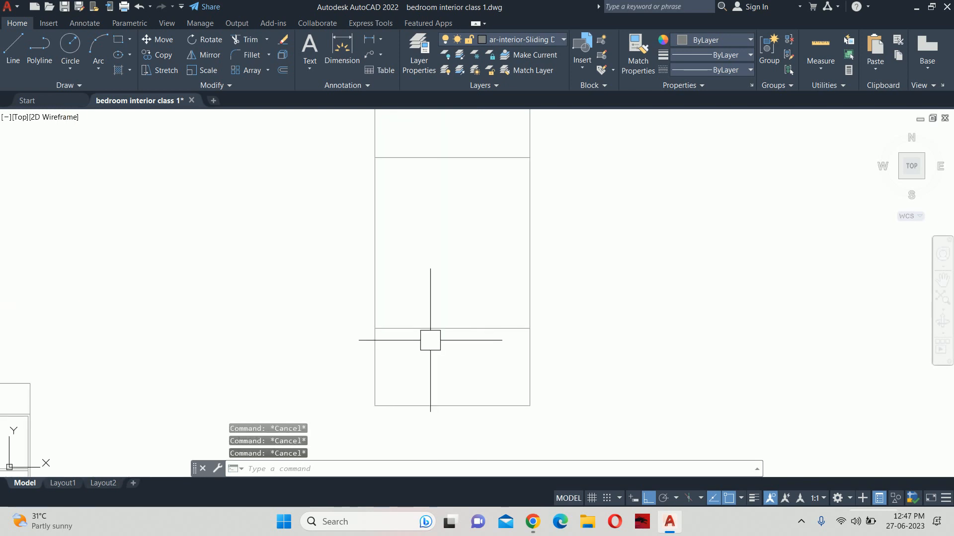
{"action": "key", "text": "Return"}
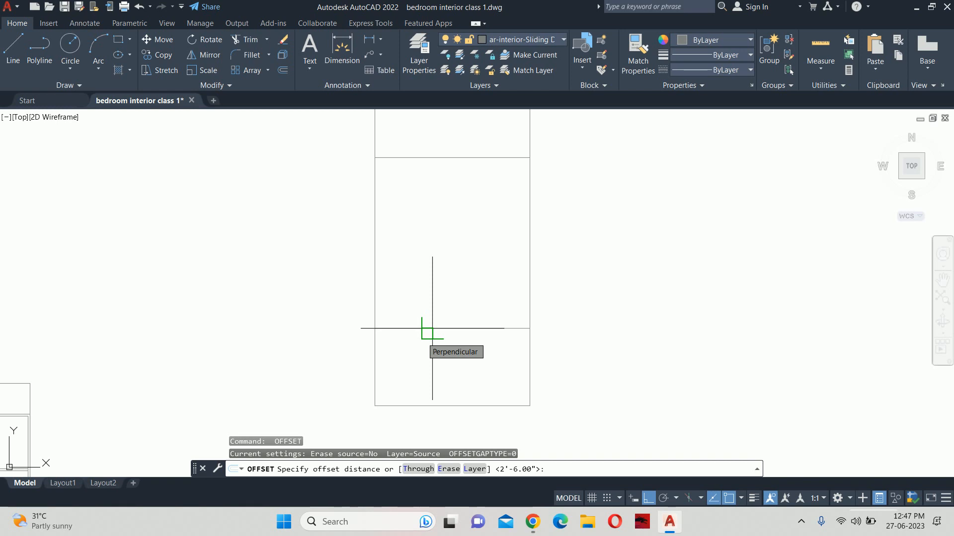
{"action": "type", "text": "1."}
{"action": "key", "text": "Return"}
{"action": "left_click", "coordinate": [432, 328]}
{"action": "left_click", "coordinate": [436, 363]}
{"action": "key", "text": "Return"}
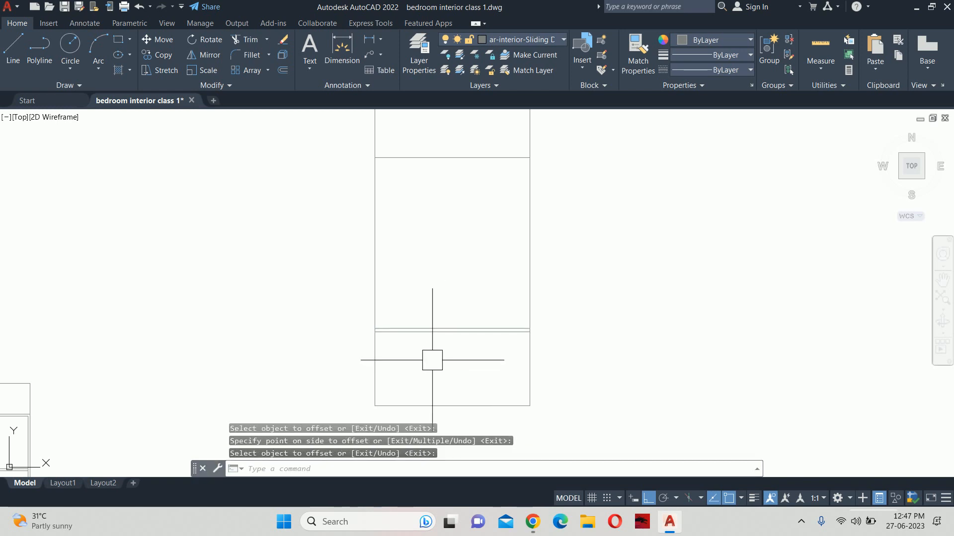
{"action": "key", "text": "Escape"}
{"action": "key", "text": "Escape"}
{"action": "mouse_move", "coordinate": [427, 351]}
{"action": "middle_mouse_down"}
{"action": "mouse_move", "coordinate": [428, 366]}
{"action": "mouse_move", "coordinate": [422, 349]}
{"action": "middle_mouse_up"}
{"action": "key", "text": "Escape"}
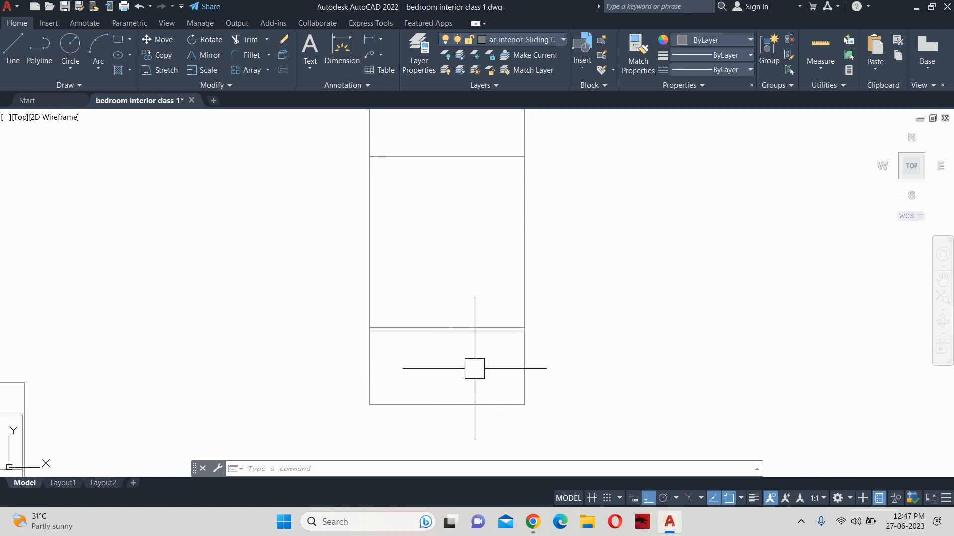
{"action": "scroll", "coordinate": [467, 345], "scroll_direction": "down", "scroll_amount": 2}
{"action": "key", "text": "Escape"}
{"action": "key", "text": "Escape"}
{"action": "key", "text": "Escape"}
Offset the lower line of the counter band 1.5" downward
{"action": "scroll", "coordinate": [442, 345], "scroll_direction": "up", "scroll_amount": 4}
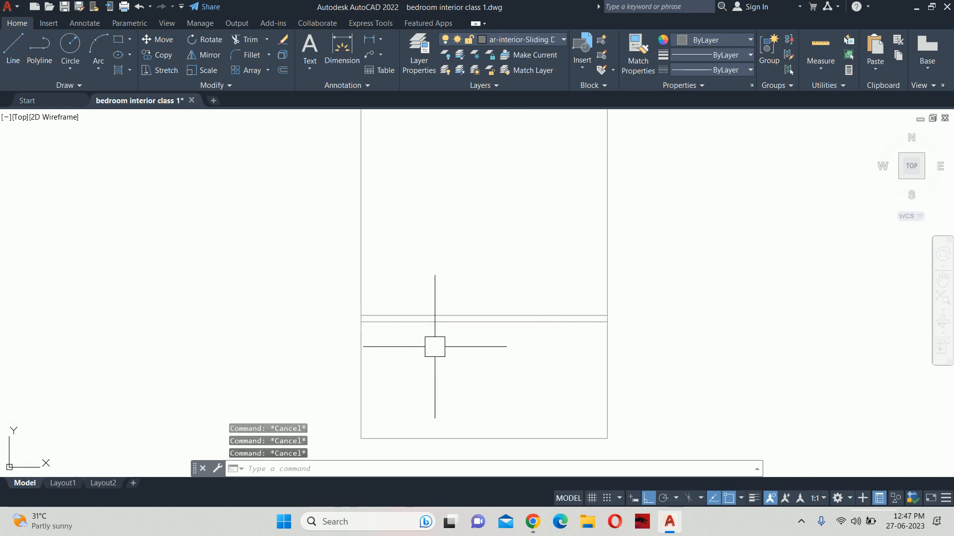
{"action": "type", "text": "0"}
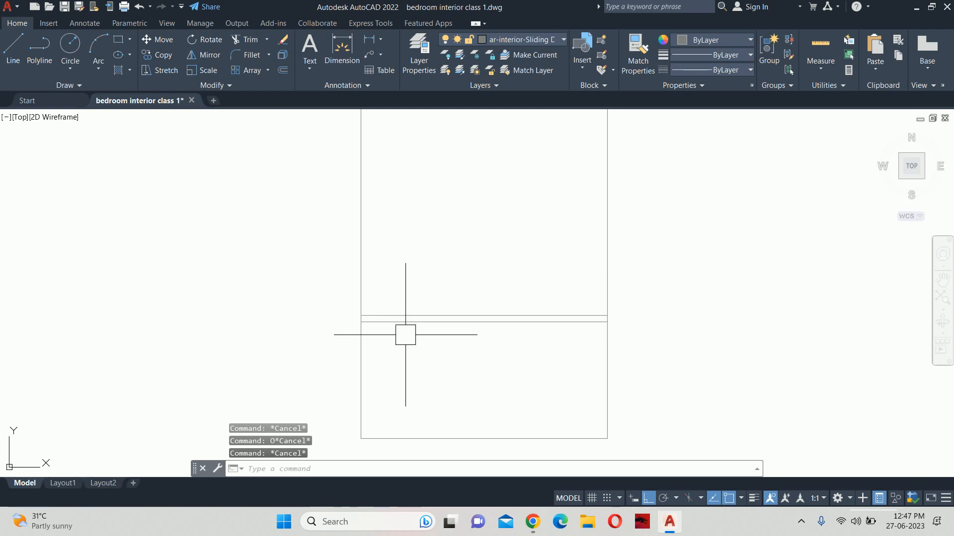
{"action": "key", "text": "Return"}
{"action": "type", "text": "1.5"}
{"action": "key", "text": "Return"}
{"action": "scroll", "coordinate": [439, 335], "scroll_direction": "up", "scroll_amount": 1}
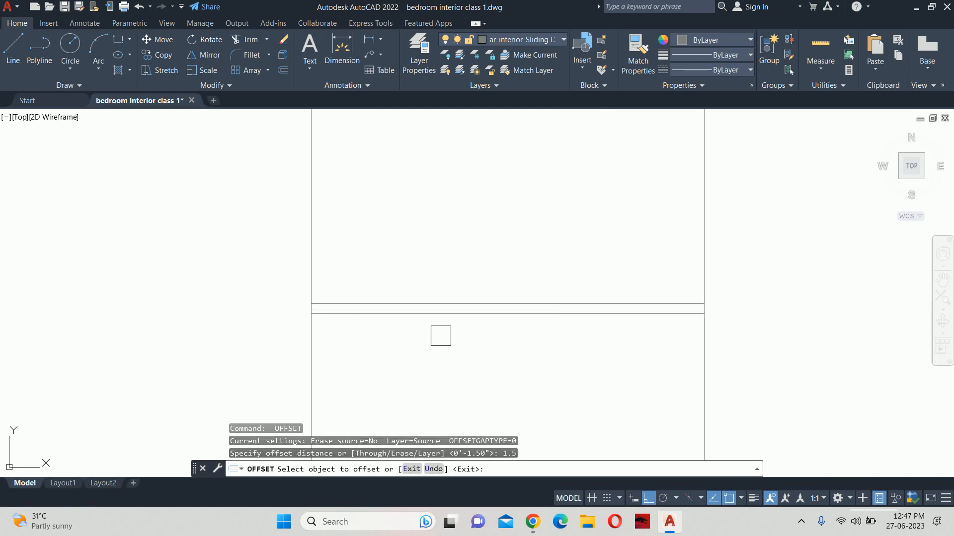
{"action": "left_click", "coordinate": [430, 314]}
{"action": "left_click", "coordinate": [423, 357]}
{"action": "key", "text": "Return"}
{"action": "key", "text": "Escape"}
{"action": "scroll", "coordinate": [422, 322], "scroll_direction": "up", "scroll_amount": 2}
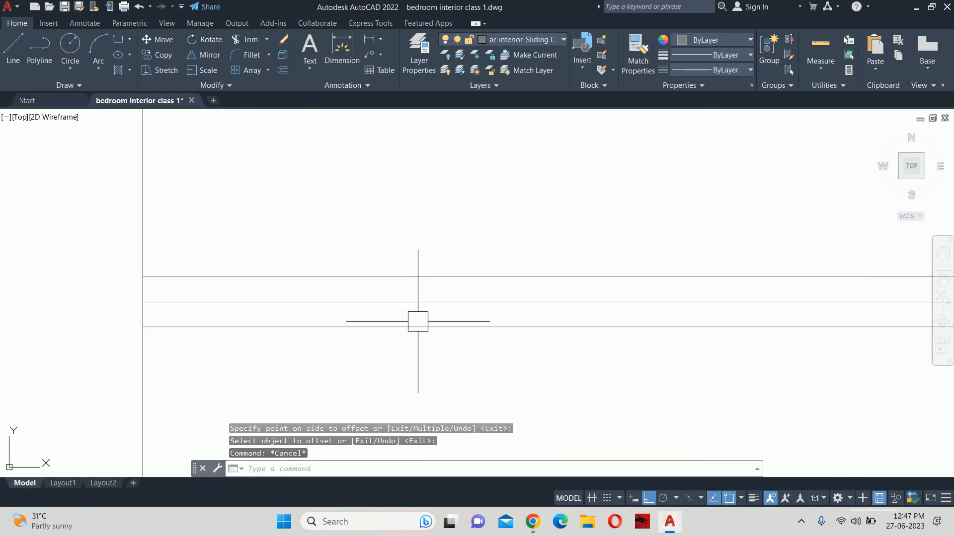
Delete the middle of the three counter lines, leaving a single thicker band
{"action": "key", "text": "Escape"}
{"action": "left_click", "coordinate": [419, 304]}
{"action": "scroll", "coordinate": [414, 312], "scroll_direction": "down", "scroll_amount": 2}
{"action": "key", "text": "Delete"}
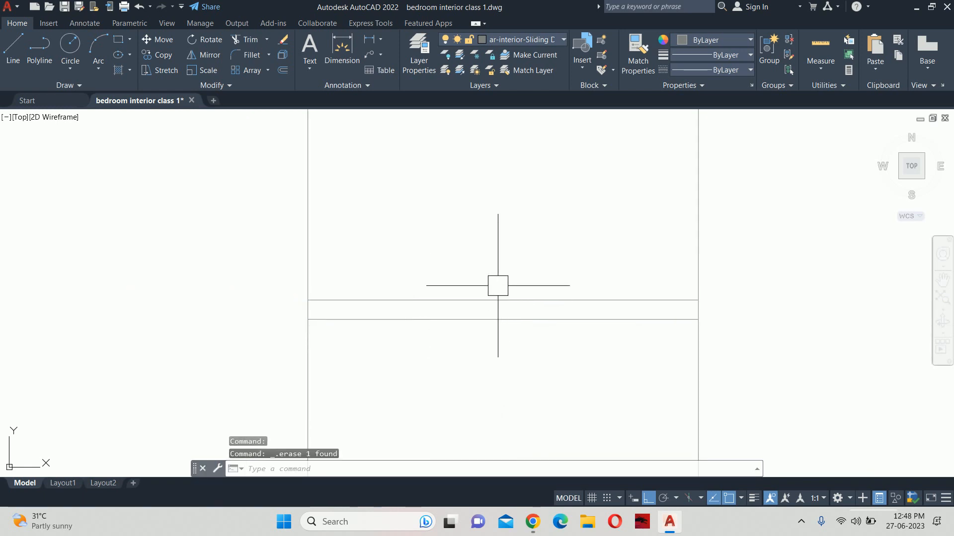
{"action": "key", "text": "Escape"}
{"action": "key", "text": "Escape"}
{"action": "key", "text": "Escape"}
{"action": "scroll", "coordinate": [467, 332], "scroll_direction": "down", "scroll_amount": 2}
{"action": "type", "text": "O"}
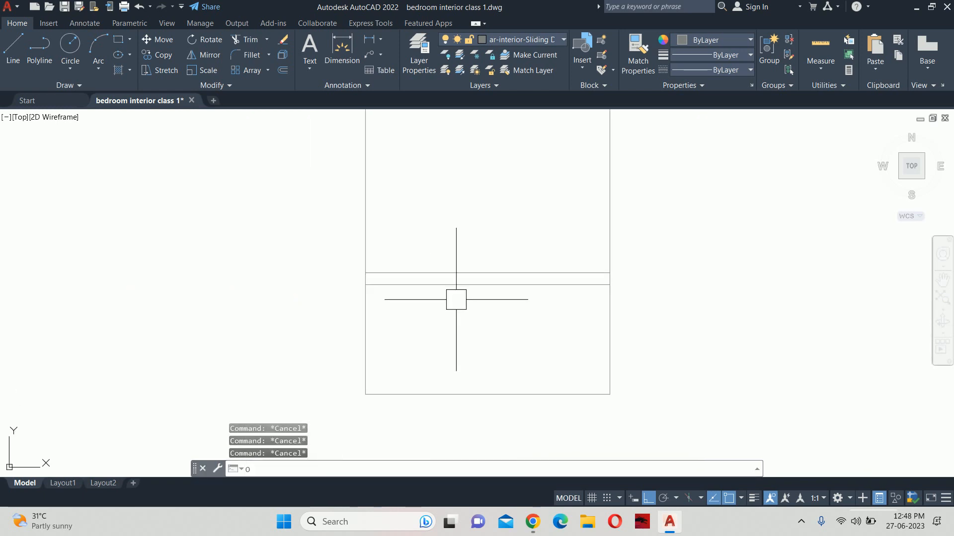
{"action": "key", "text": "Return"}
{"action": "key", "text": "Escape"}
Measure the height between the counter band's underside and the elevation's base with a linear dimension
{"action": "type", "text": "DLI"}
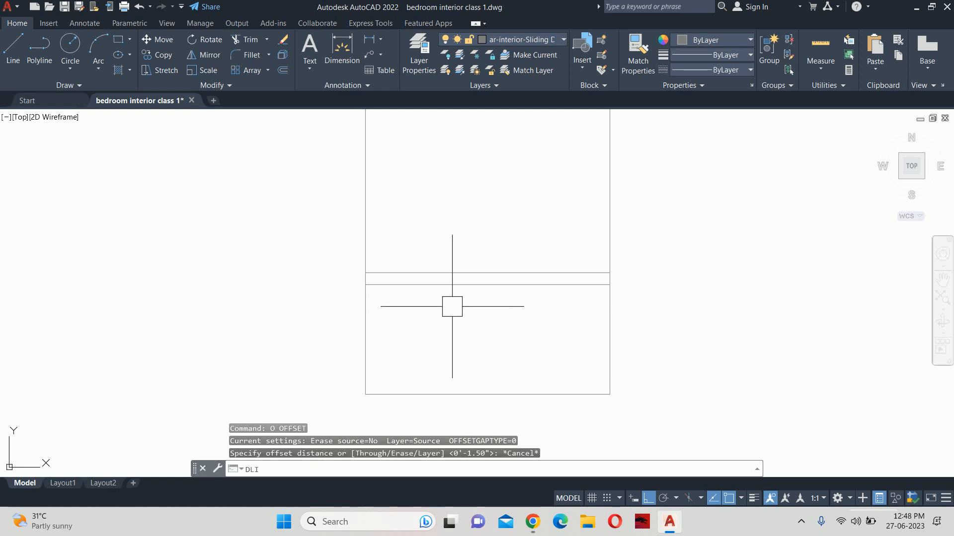
{"action": "key", "text": "Return"}
{"action": "left_click", "coordinate": [451, 285]}
{"action": "left_click", "coordinate": [435, 392]}
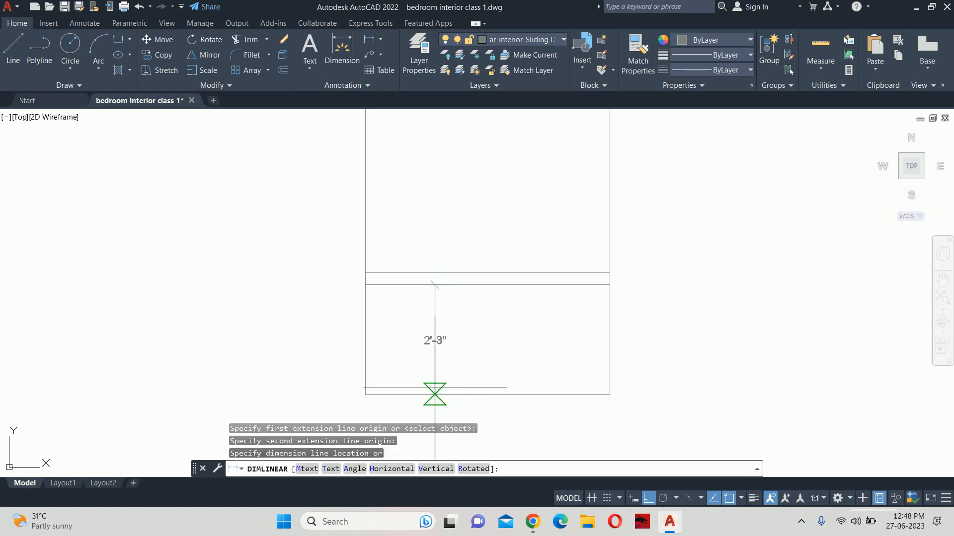
{"action": "key", "text": "Escape"}
Offset the bottom line of the washroom elevation 3" upward
{"action": "type", "text": "O"}
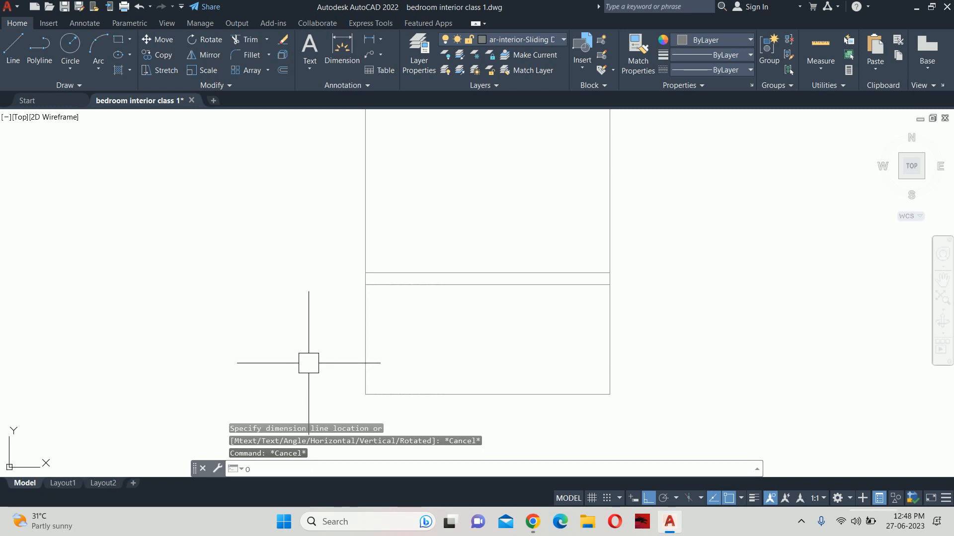
{"action": "key", "text": "Return"}
{"action": "type", "text": "3"}
{"action": "key", "text": "Return"}
{"action": "left_click", "coordinate": [413, 387]}
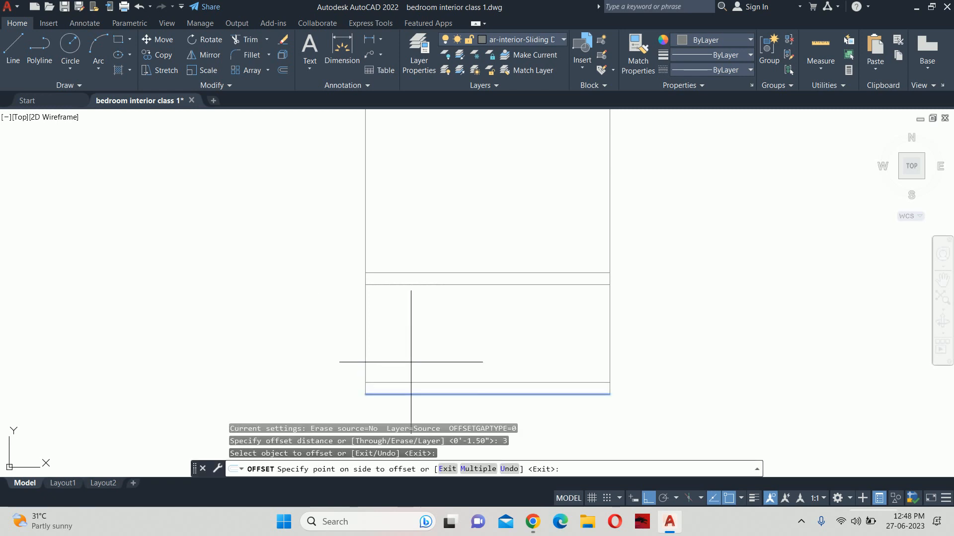
{"action": "left_click", "coordinate": [407, 362]}
{"action": "key", "text": "Escape"}
{"action": "key", "text": "Escape"}
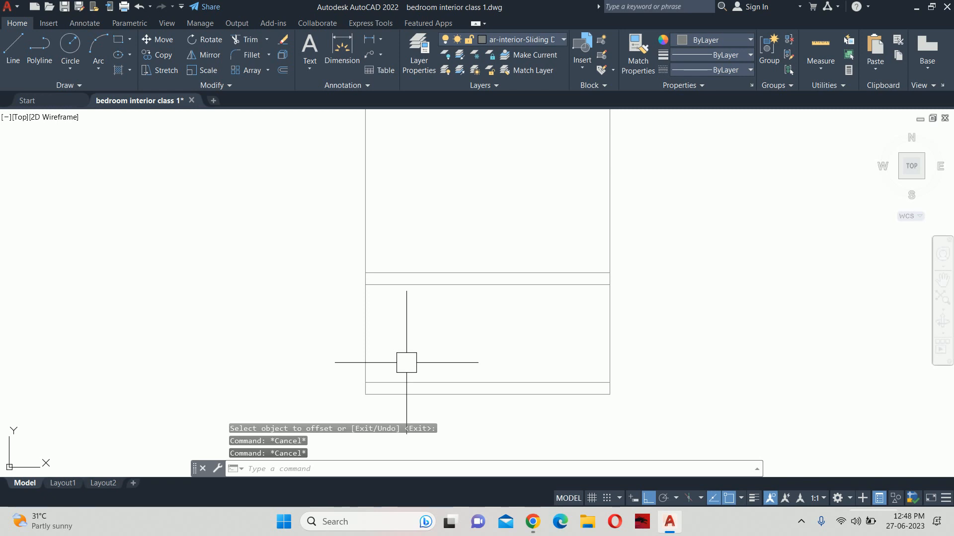
Offset the lower line of the counter band 10" downward
{"action": "type", "text": "O"}
{"action": "key", "text": "Return"}
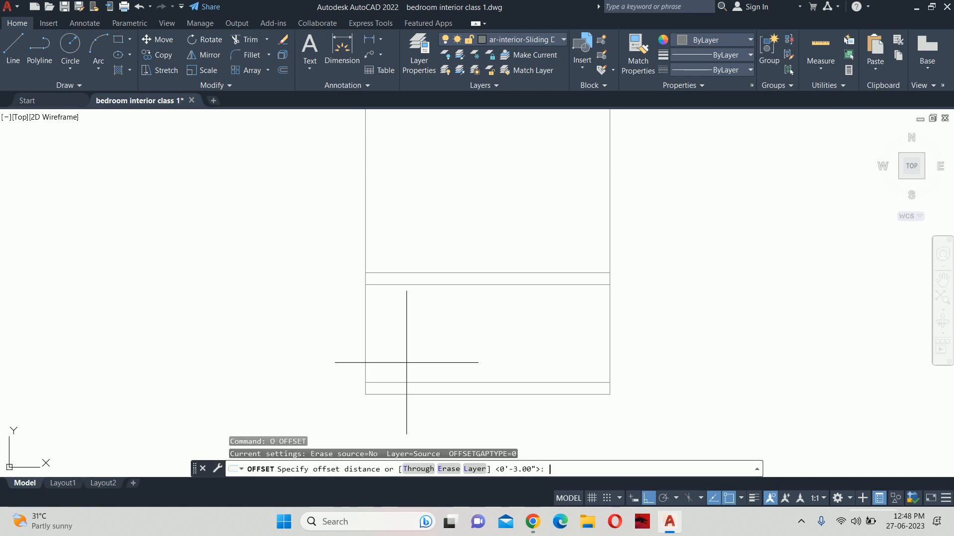
{"action": "type", "text": "10"}
{"action": "key", "text": "Return"}
{"action": "left_click", "coordinate": [426, 285]}
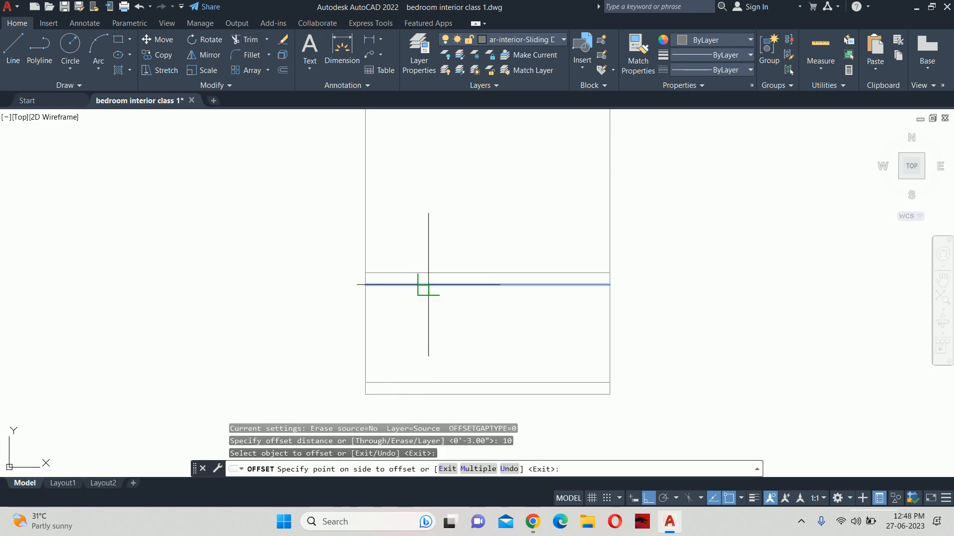
{"action": "left_click", "coordinate": [424, 309]}
{"action": "key", "text": "Escape"}
{"action": "key", "text": "Escape"}
{"action": "key", "text": "Escape"}
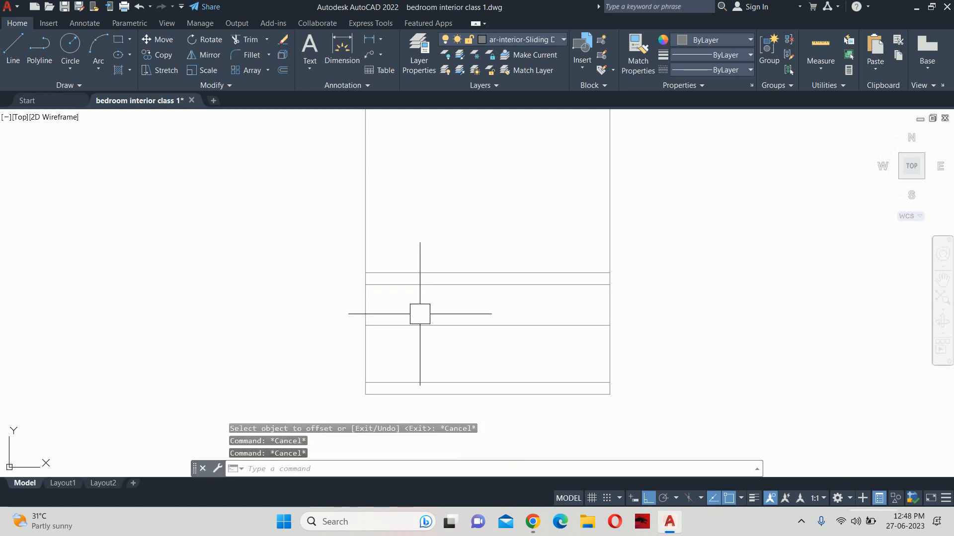
Draw a vertical line upward from the midpoint of the counter's top line, ending below the upper zone
{"action": "middle_click_drag", "start_coordinate": [418, 368], "coordinate": [418, 348]}
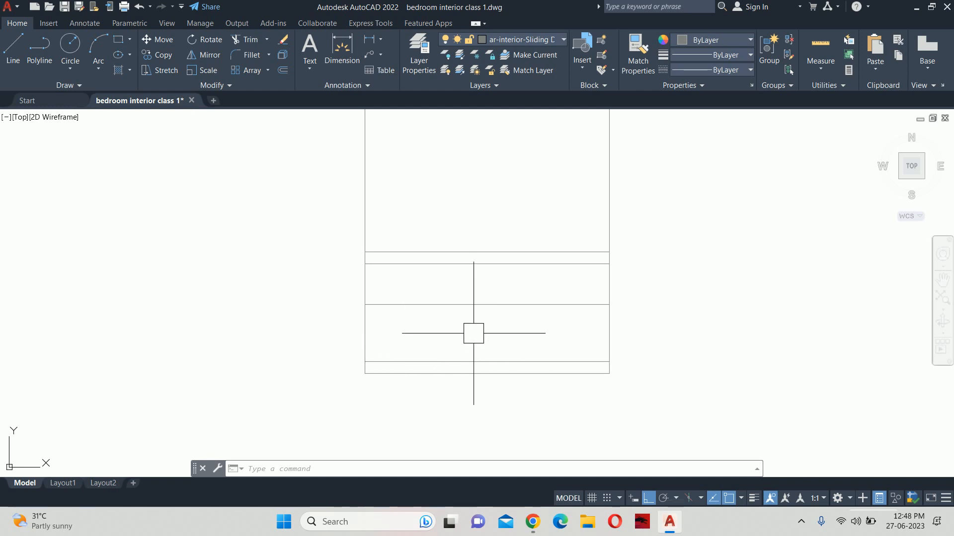
{"action": "key", "text": "Escape"}
{"action": "key", "text": "Escape"}
{"action": "key", "text": "Escape"}
{"action": "mouse_move", "coordinate": [447, 319]}
{"action": "middle_mouse_down"}
{"action": "mouse_move", "coordinate": [436, 349]}
{"action": "mouse_move", "coordinate": [417, 334]}
{"action": "middle_mouse_up"}
{"action": "scroll", "coordinate": [437, 347], "scroll_direction": "down", "scroll_amount": 2}
{"action": "scroll", "coordinate": [445, 317], "scroll_direction": "up", "scroll_amount": 2}
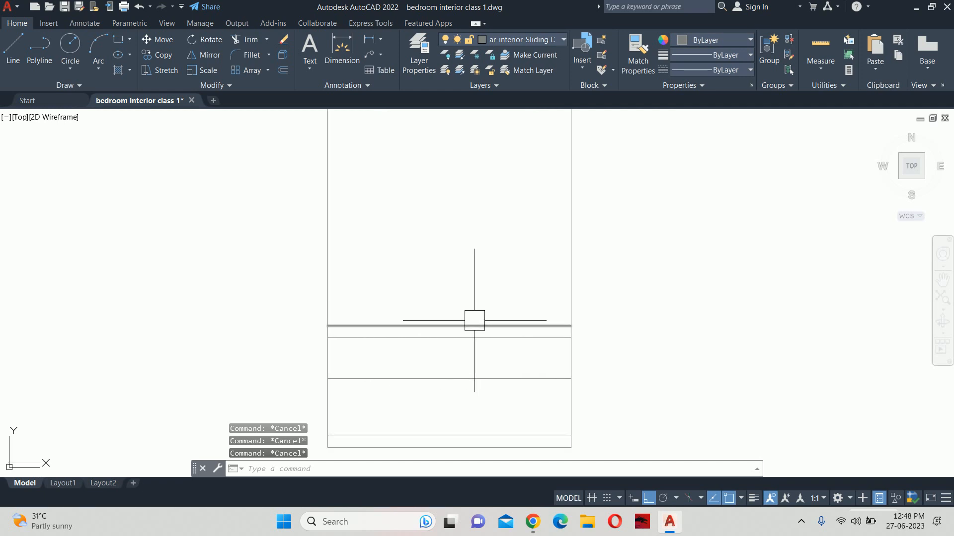
{"action": "type", "text": "L"}
{"action": "key", "text": "Return"}
{"action": "left_click", "coordinate": [449, 326]}
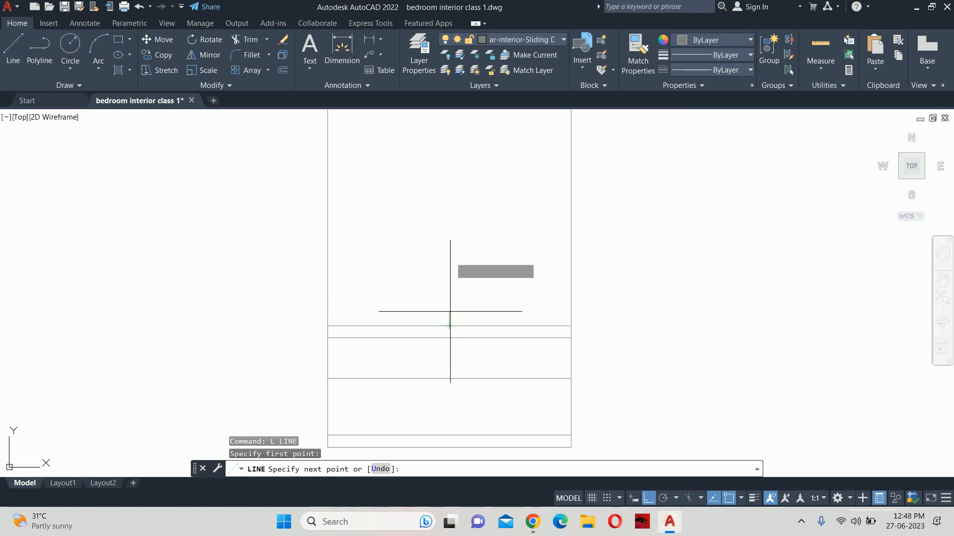
{"action": "left_click", "coordinate": [449, 224]}
{"action": "key", "text": "Escape"}
Try to offset the vertical centre line above the counter 8" to the left
{"action": "type", "text": "o"}
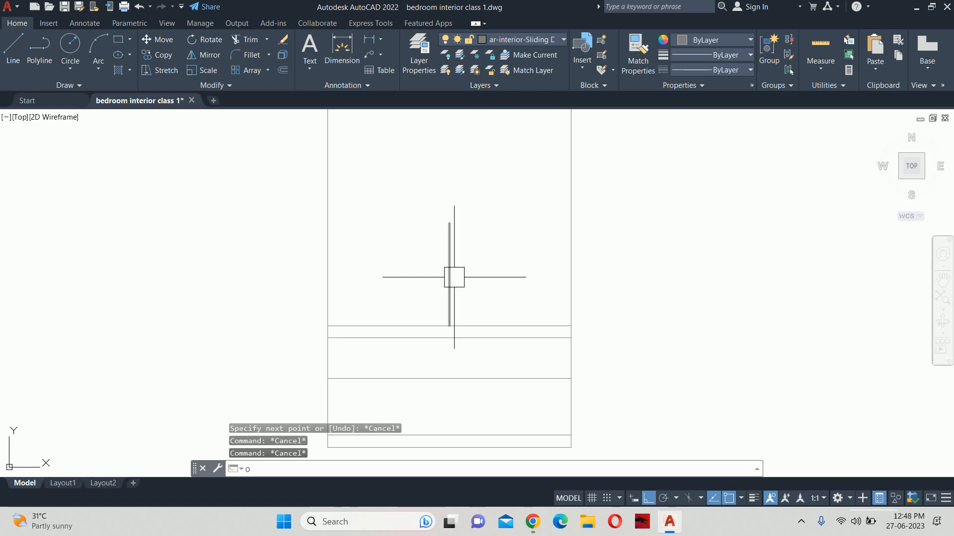
{"action": "key", "text": "Return"}
{"action": "scroll", "coordinate": [451, 276], "scroll_direction": "down", "scroll_amount": 2}
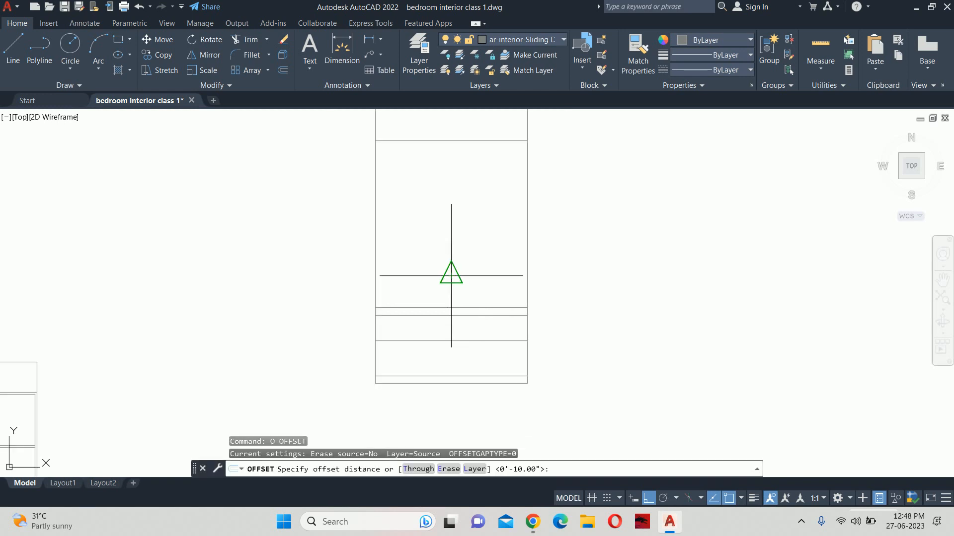
{"action": "type", "text": "8"}
{"action": "key", "text": "Return"}
{"action": "left_click", "coordinate": [445, 253]}
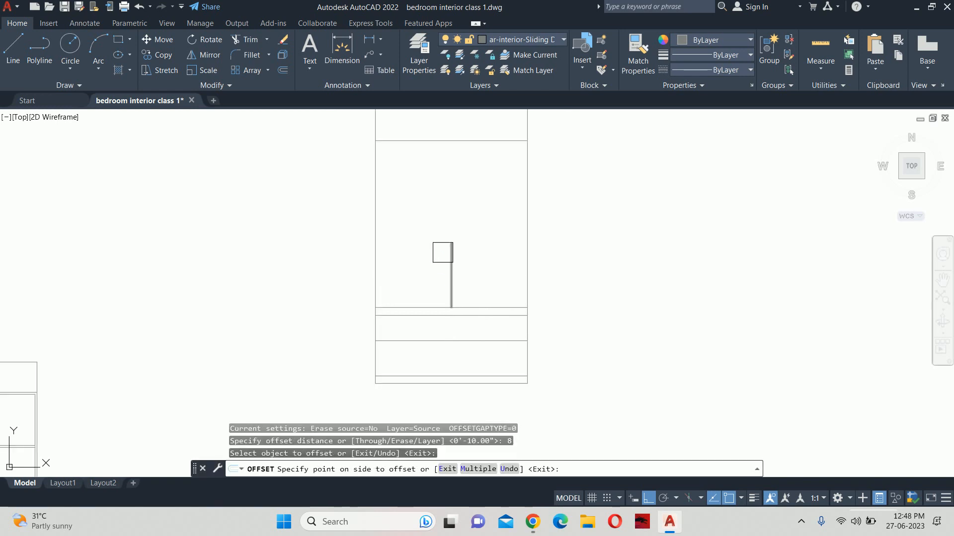
{"action": "left_click", "coordinate": [430, 254]}
{"action": "key", "text": "Escape"}
{"action": "key", "text": "ctrl+z"}
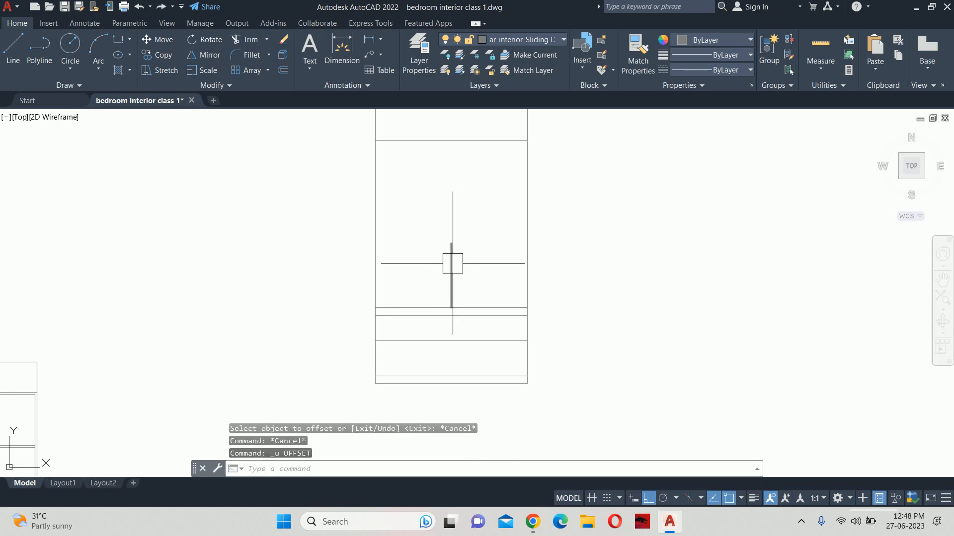
Offset the vertical centre line above the counter 10" to both the left and the right
{"action": "type", "text": "o"}
{"action": "key", "text": "Return"}
{"action": "type", "text": "1"}
{"action": "key", "text": "Return"}
{"action": "scroll", "coordinate": [451, 264], "scroll_direction": "up", "scroll_amount": 2}
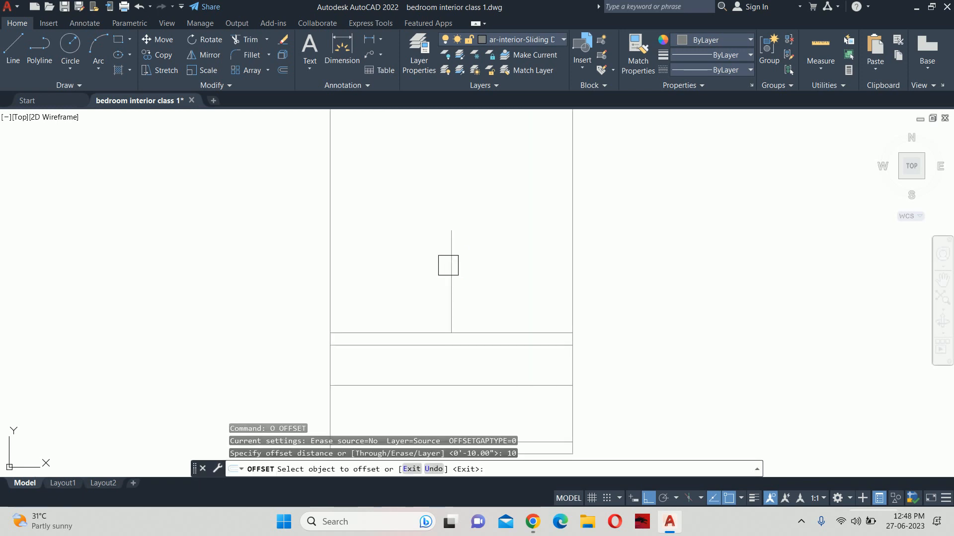
{"action": "left_click", "coordinate": [451, 264]}
{"action": "left_click", "coordinate": [421, 276]}
{"action": "left_click", "coordinate": [451, 276]}
{"action": "key", "text": "Escape"}
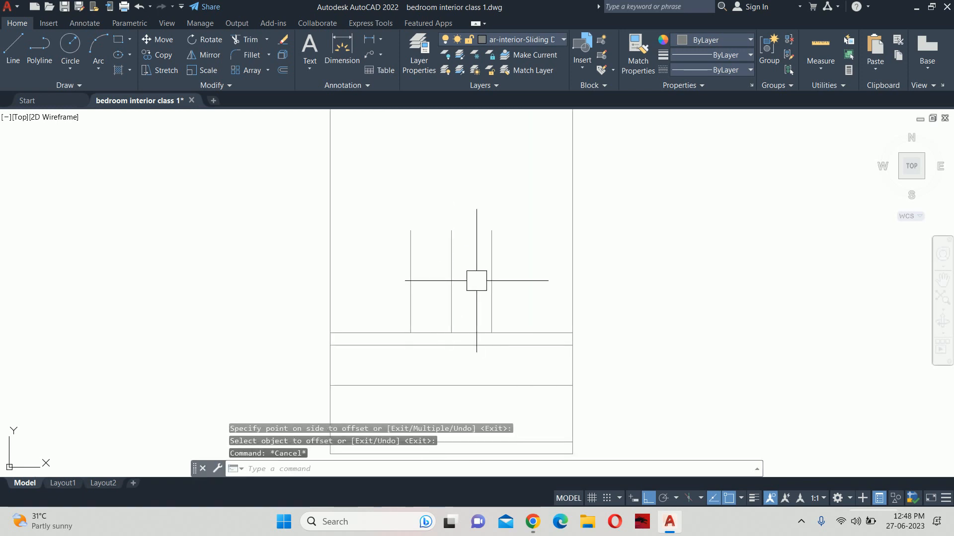
Offset the counter's top line 4" upward
{"action": "key", "text": "Return"}
{"action": "key", "text": "Return"}
{"action": "scroll", "coordinate": [452, 310], "scroll_direction": "up", "scroll_amount": 2}
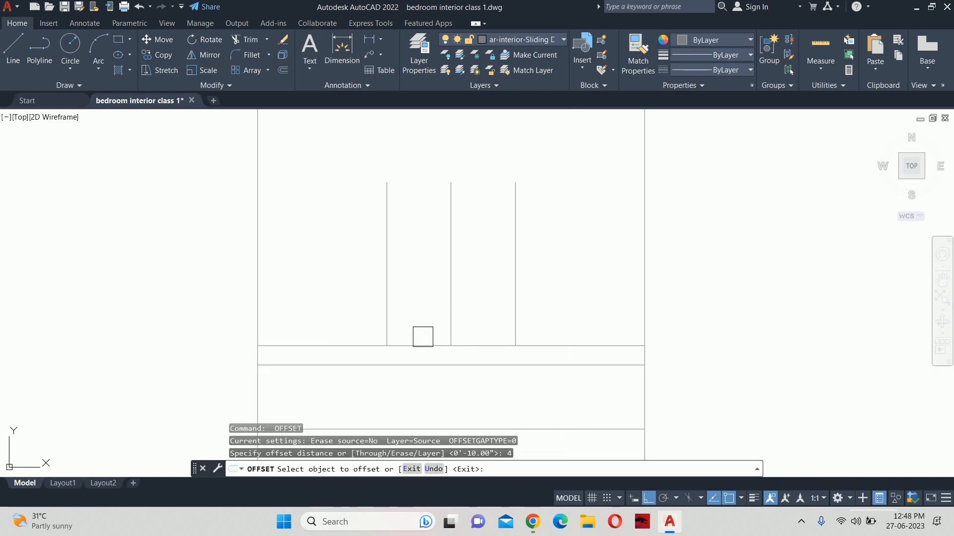
{"action": "left_click", "coordinate": [422, 345]}
{"action": "left_click", "coordinate": [414, 308]}
{"action": "key", "text": "Escape"}
{"action": "key", "text": "Escape"}
{"action": "key", "text": "Escape"}
Offset the counter's top line 0.5" upward
{"action": "scroll", "coordinate": [413, 308], "scroll_direction": "up", "scroll_amount": 2}
{"action": "middle_click_drag", "start_coordinate": [419, 278], "coordinate": [405, 274]}
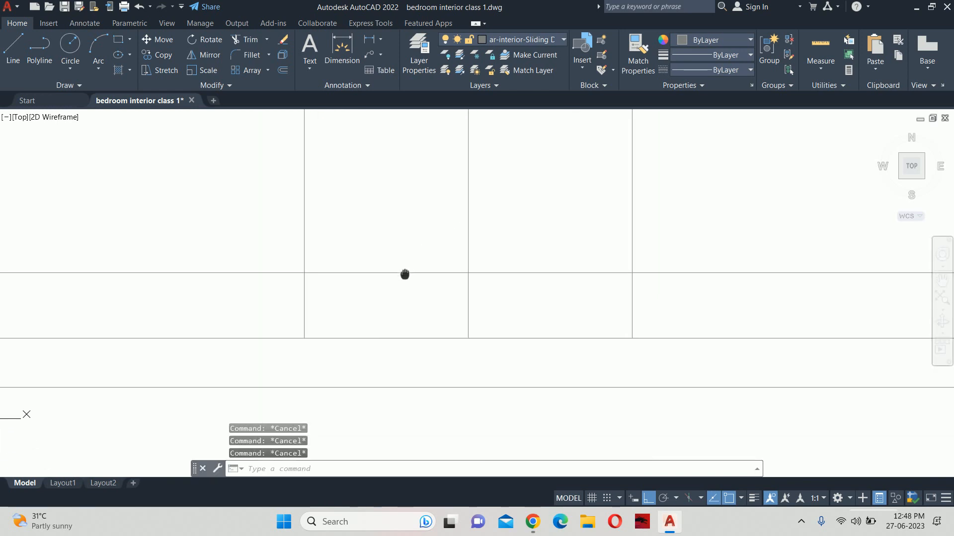
{"action": "key", "text": "Return"}
{"action": "type", "text": "."}
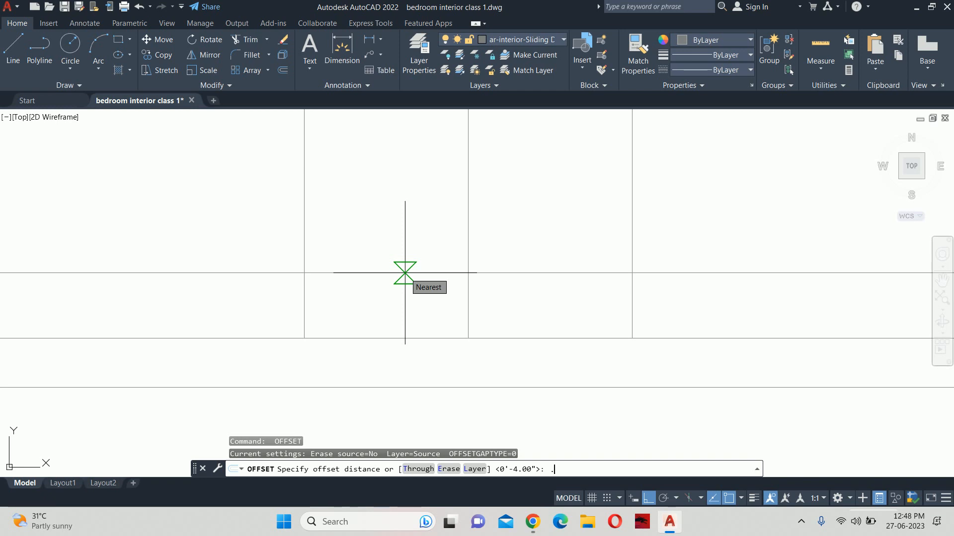
{"action": "type", "text": "5"}
{"action": "key", "text": "Return"}
{"action": "left_click", "coordinate": [390, 338]}
{"action": "left_click", "coordinate": [390, 313]}
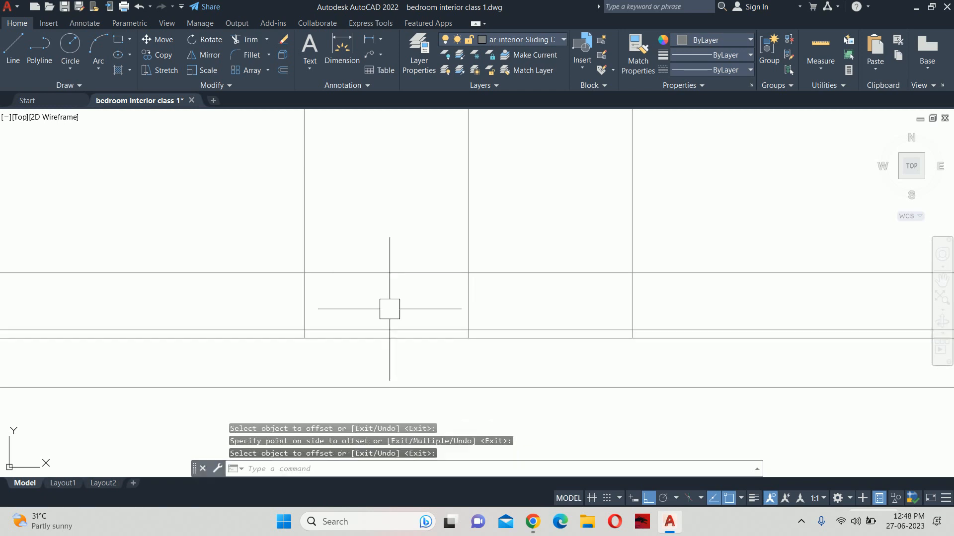
{"action": "key", "text": "Escape"}
Try to offset the vertical centre line above the counter 5" to each side
{"action": "key", "text": "Return"}
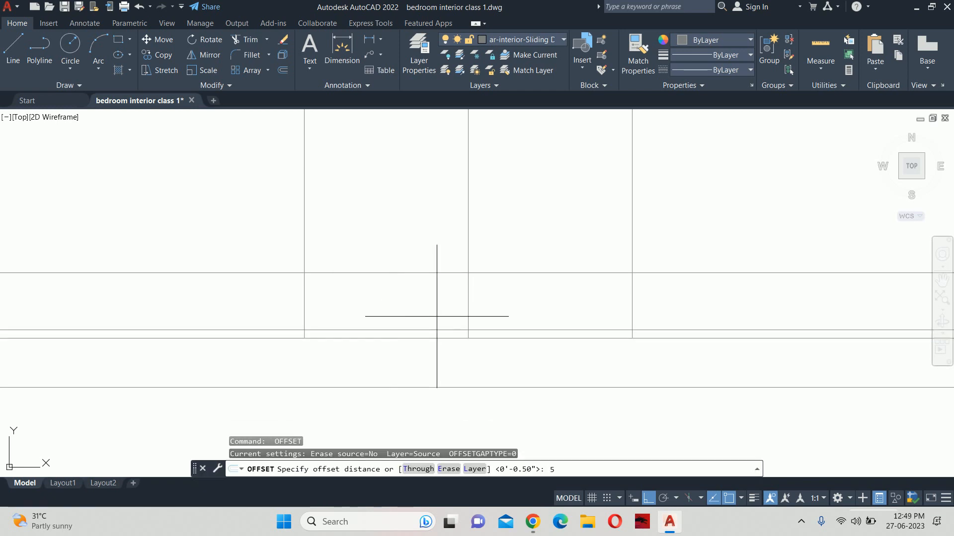
{"action": "type", "text": "5"}
{"action": "key", "text": "Return"}
{"action": "left_click", "coordinate": [468, 317]}
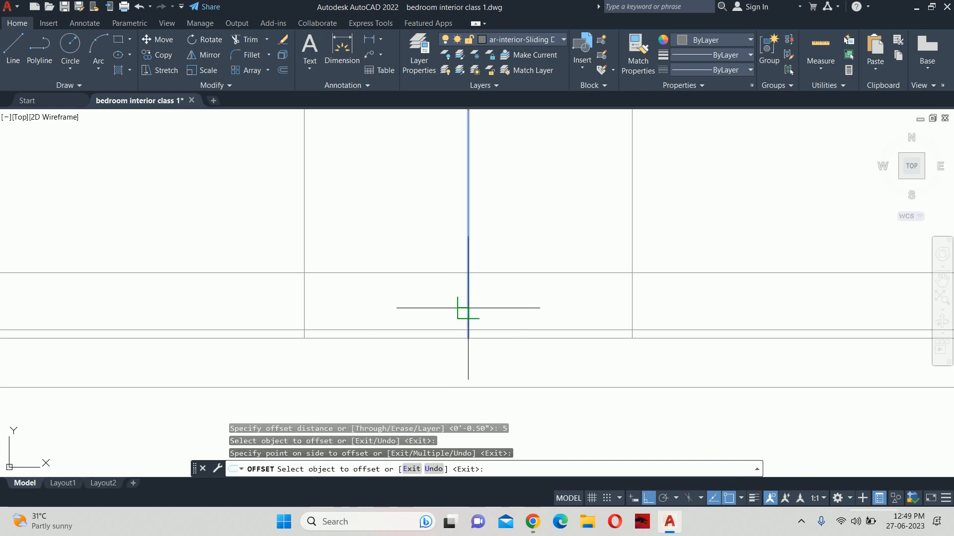
{"action": "left_click", "coordinate": [458, 314]}
{"action": "left_click", "coordinate": [520, 310]}
{"action": "key", "text": "Escape"}
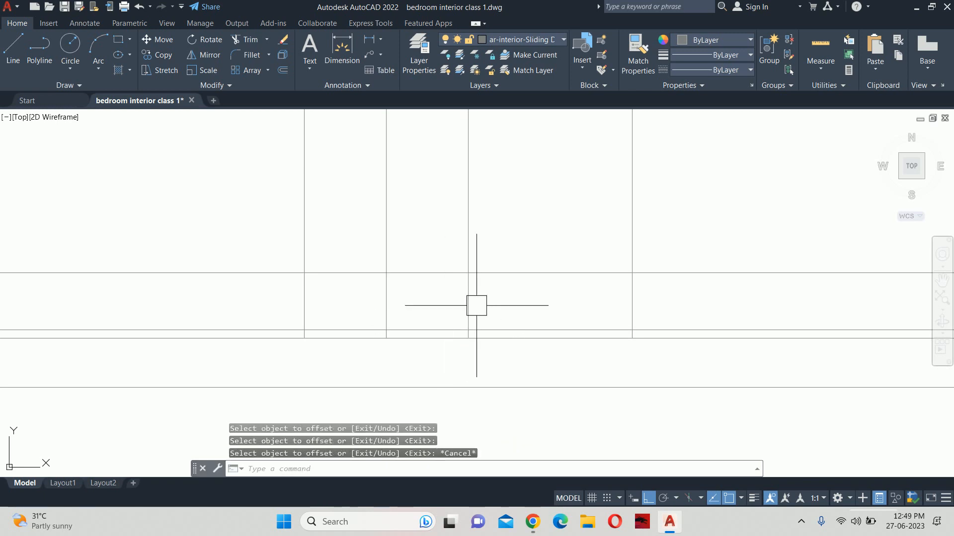
{"action": "key", "text": "ctrl+z"}
{"action": "key", "text": "Escape"}
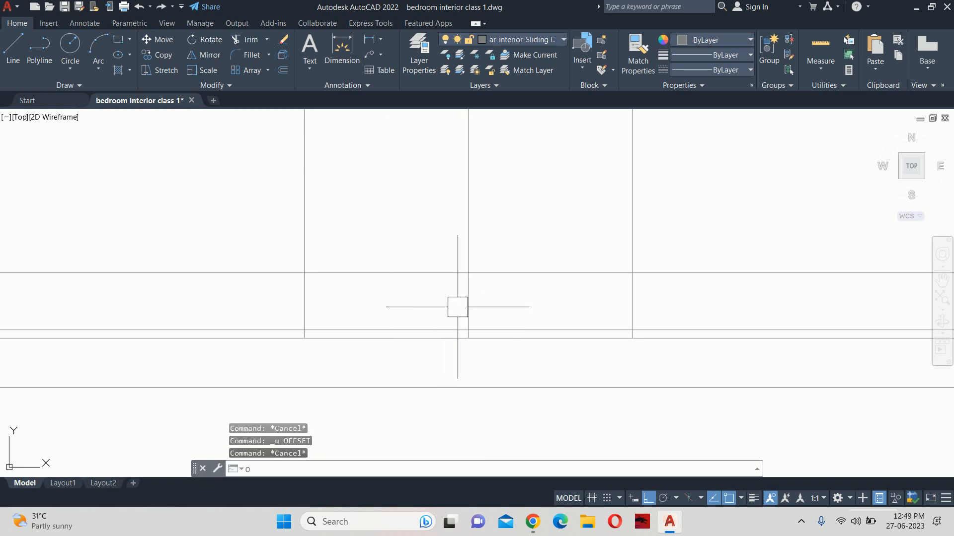
{"action": "type", "text": "O"}
{"action": "key", "text": "Return"}
{"action": "key", "text": "Escape"}
{"action": "key", "text": "Escape"}
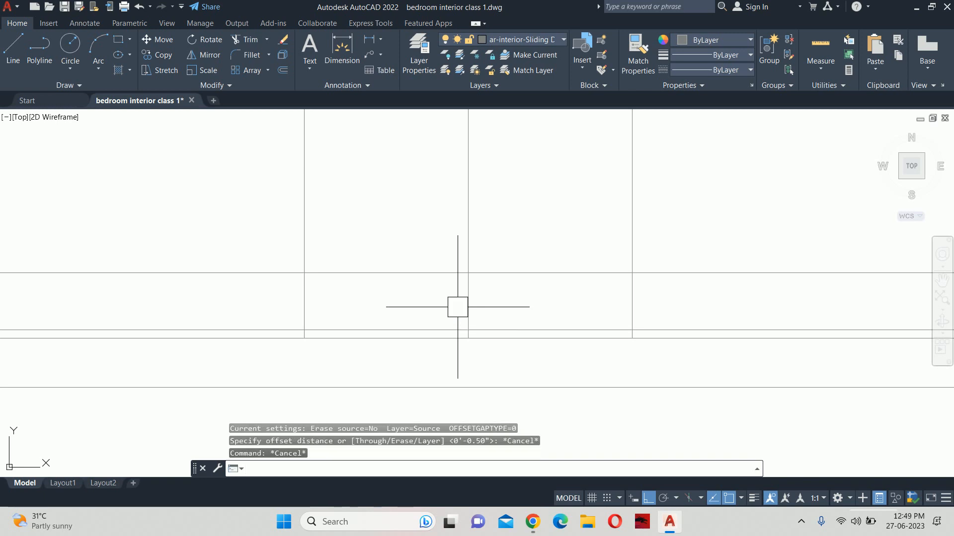
Offset the vertical centre line above the counter 4" to both the left and the right
{"action": "type", "text": "O"}
{"action": "key", "text": "Return"}
{"action": "key", "text": "Return"}
{"action": "left_click", "coordinate": [468, 309]}
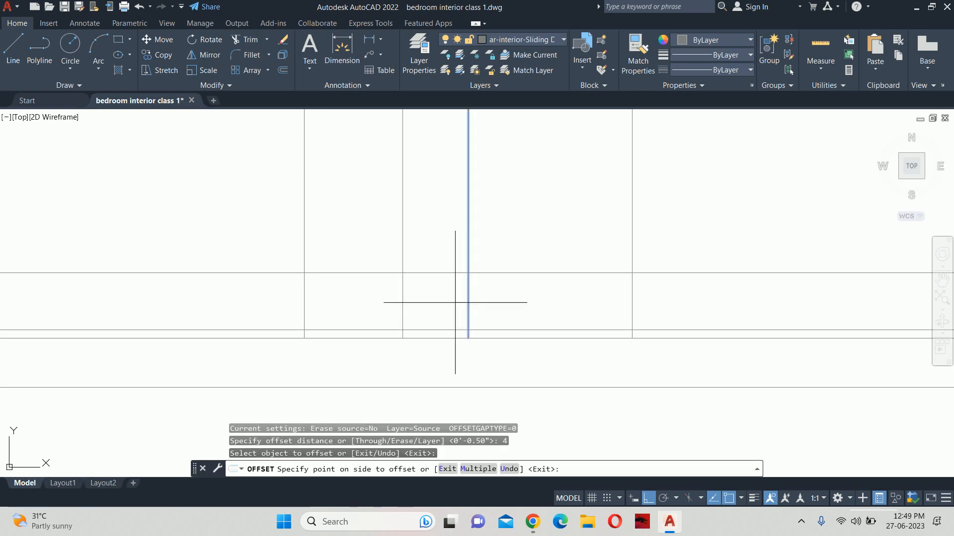
{"action": "left_click", "coordinate": [441, 309]}
{"action": "left_click", "coordinate": [468, 301]}
{"action": "left_click", "coordinate": [492, 302]}
{"action": "key", "text": "Escape"}
{"action": "key", "text": "Escape"}
{"action": "key", "text": "Escape"}
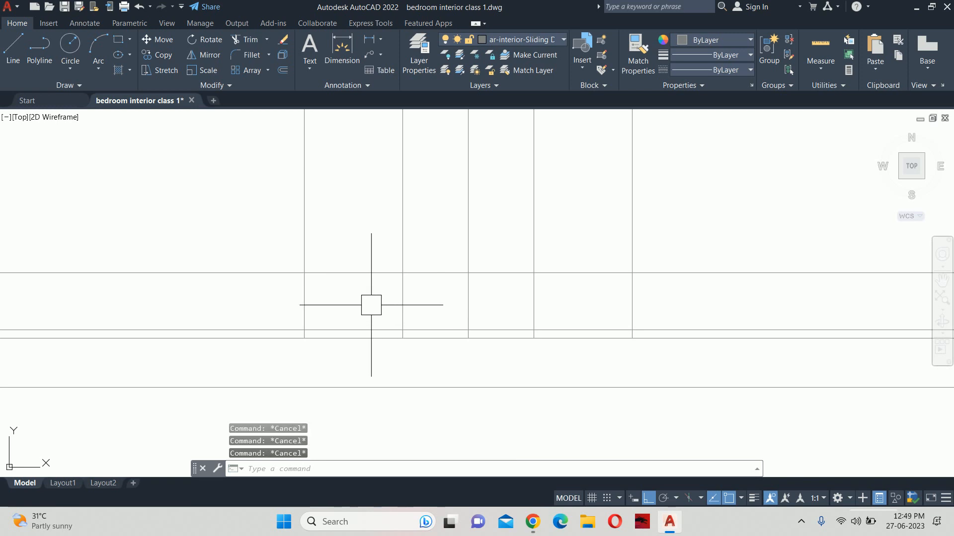
Offset the horizontal guide line that lies 4" above the counter 2" upward for the basin's rim
{"action": "type", "text": "O"}
{"action": "key", "text": "Return"}
{"action": "key", "text": "Return"}
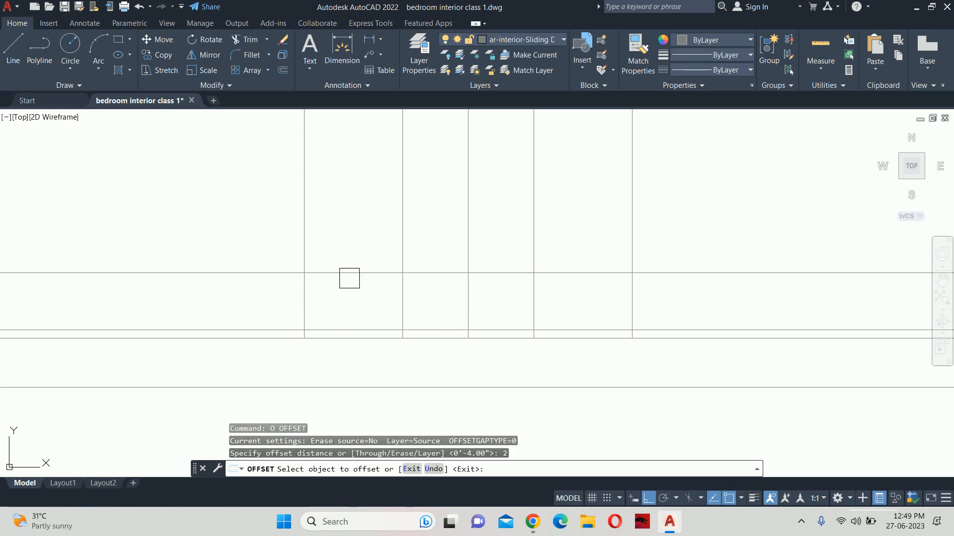
{"action": "left_click", "coordinate": [349, 275]}
{"action": "left_click", "coordinate": [348, 248]}
{"action": "key", "text": "Escape"}
{"action": "key", "text": "Escape"}
{"action": "key", "text": "Escape"}
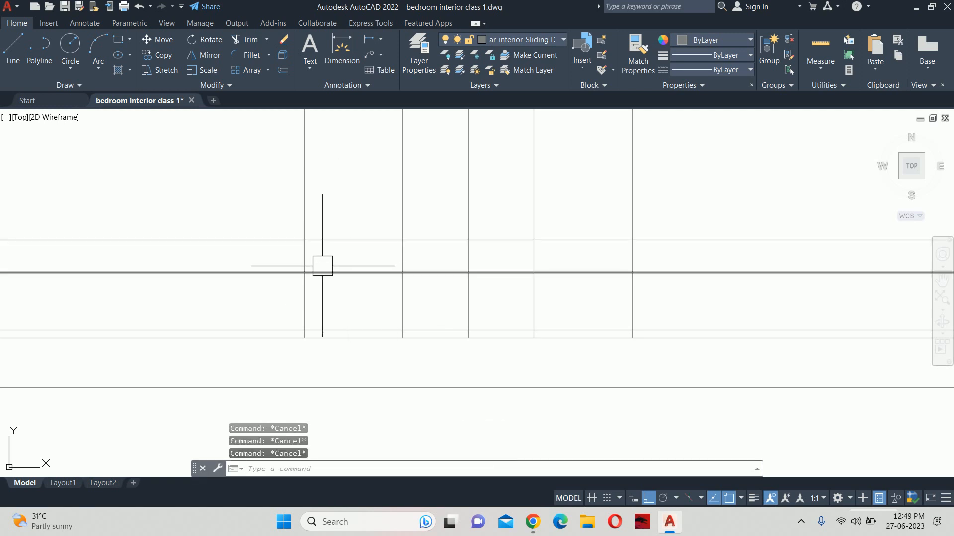
Offset the basin's top rim line 0.5" downward
{"action": "left_click", "coordinate": [346, 241]}
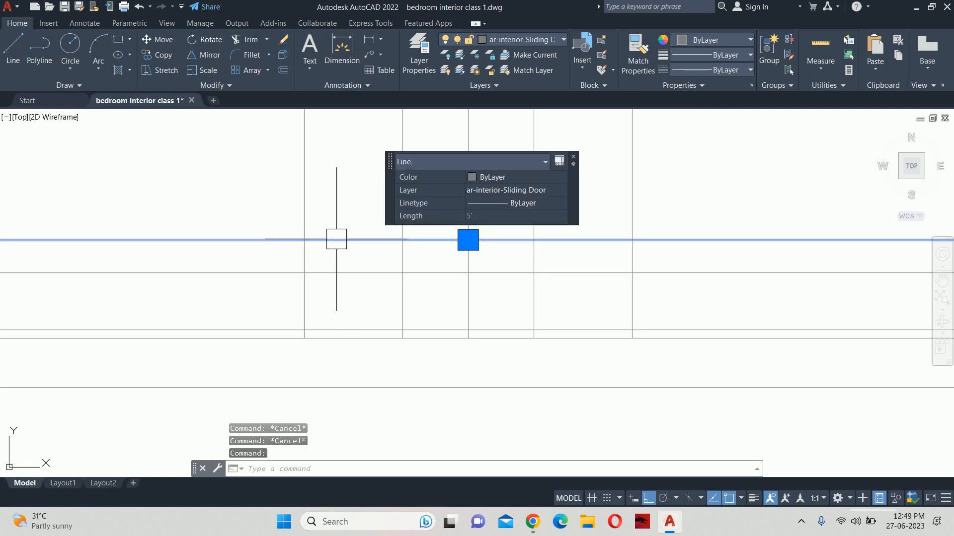
{"action": "key", "text": "Escape"}
{"action": "type", "text": "o"}
{"action": "key", "text": "Return"}
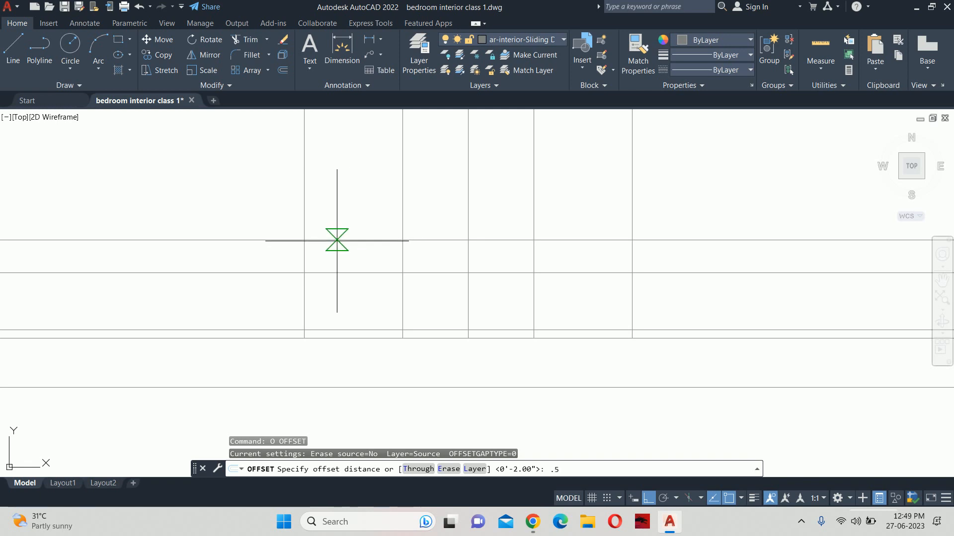
{"action": "type", "text": ".5"}
{"action": "key", "text": "Return"}
{"action": "left_click", "coordinate": [358, 240]}
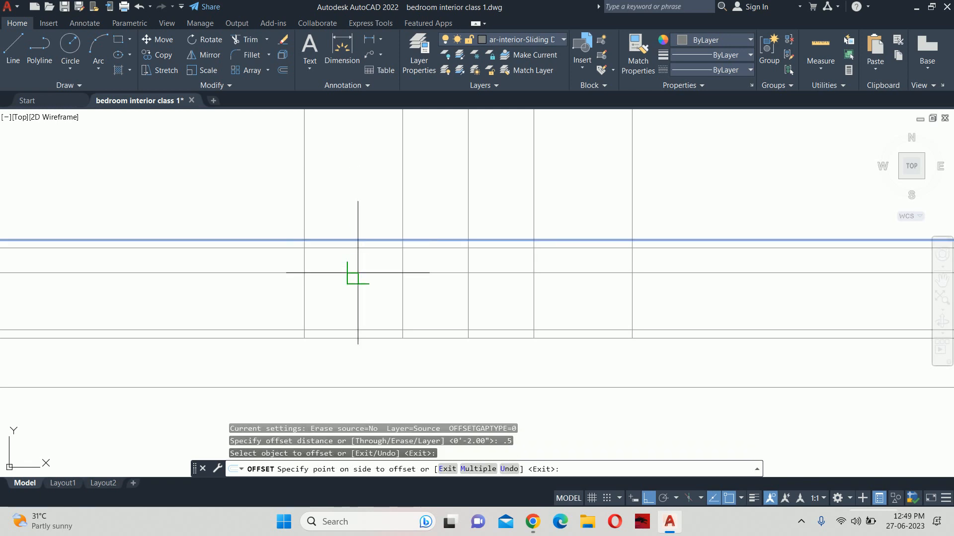
{"action": "left_click", "coordinate": [353, 293]}
{"action": "key", "text": "Escape"}
{"action": "type", "text": "a"}
{"action": "key", "text": "Return"}
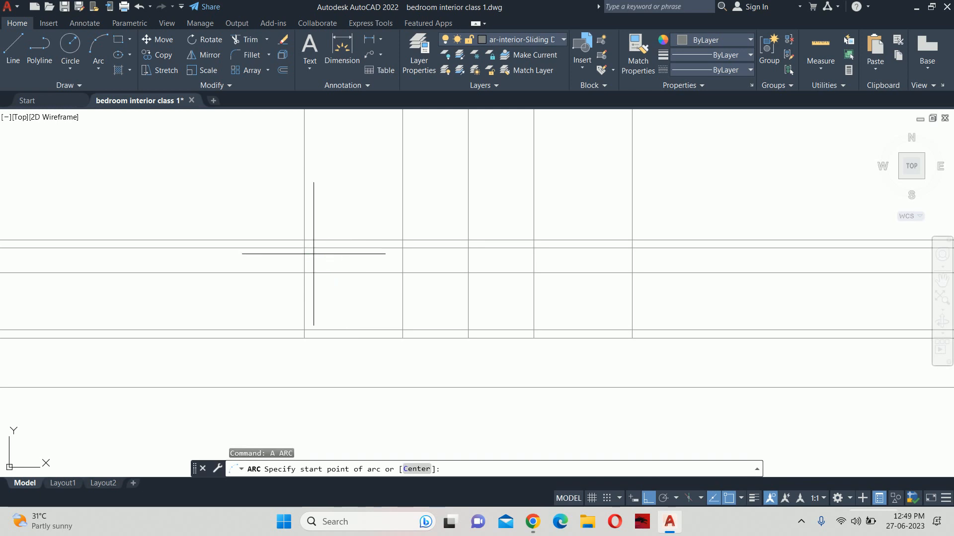
{"action": "left_click", "coordinate": [304, 247]}
{"action": "type", "text": "E"}
{"action": "key", "text": "Return"}
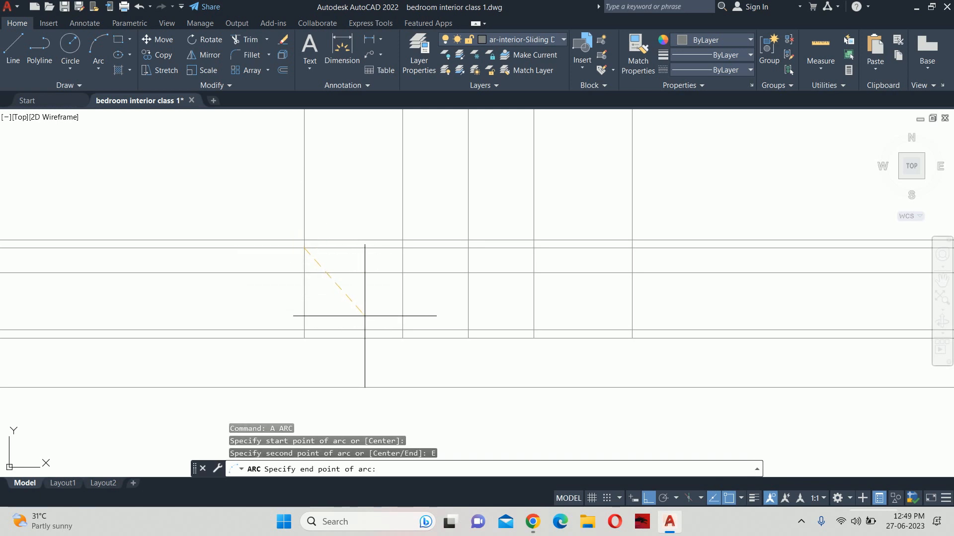
{"action": "left_click", "coordinate": [403, 329]}
{"action": "type", "text": "D"}
{"action": "key", "text": "Return"}
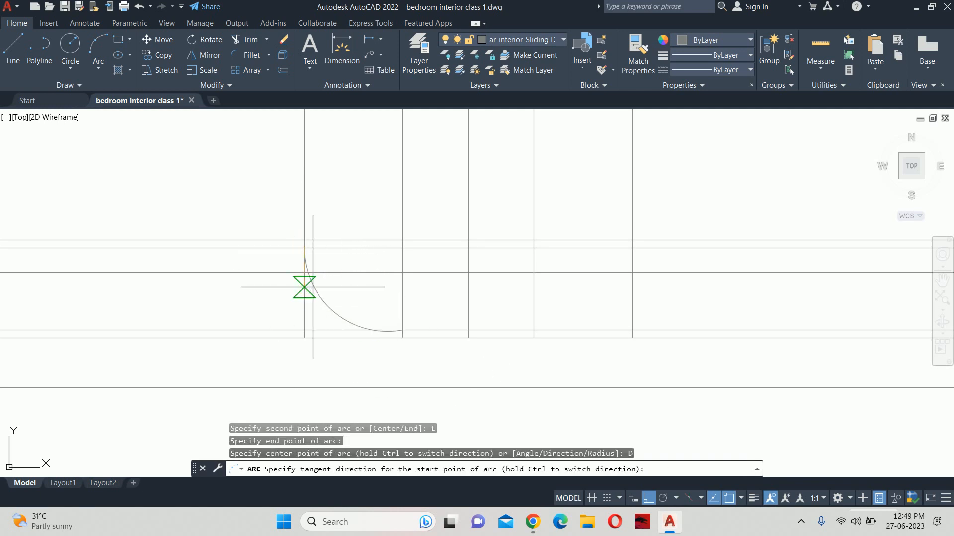
{"action": "key", "text": "Escape"}
Draw the basin's left side as a start-end-direction arc from the bowl's bottom line up to the lower rim line, starting horizontally
{"action": "type", "text": "a"}
{"action": "key", "text": "Return"}
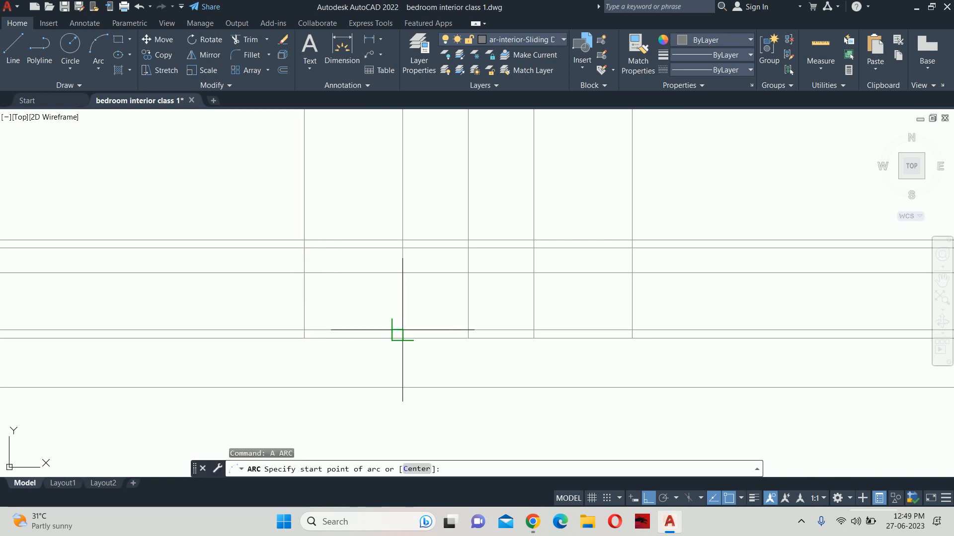
{"action": "left_click", "coordinate": [402, 330]}
{"action": "type", "text": "E"}
{"action": "key", "text": "Return"}
{"action": "left_click", "coordinate": [304, 247]}
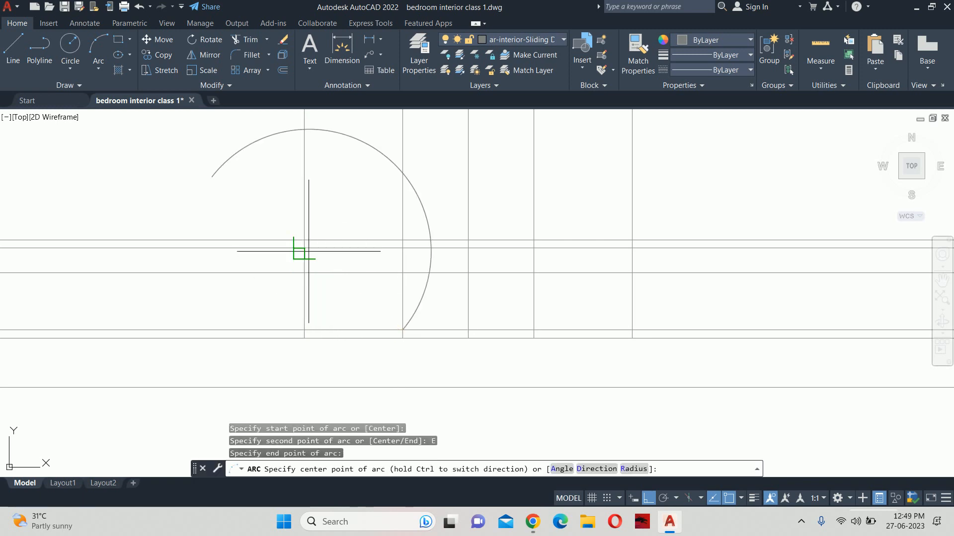
{"action": "type", "text": "D"}
{"action": "key", "text": "Return"}
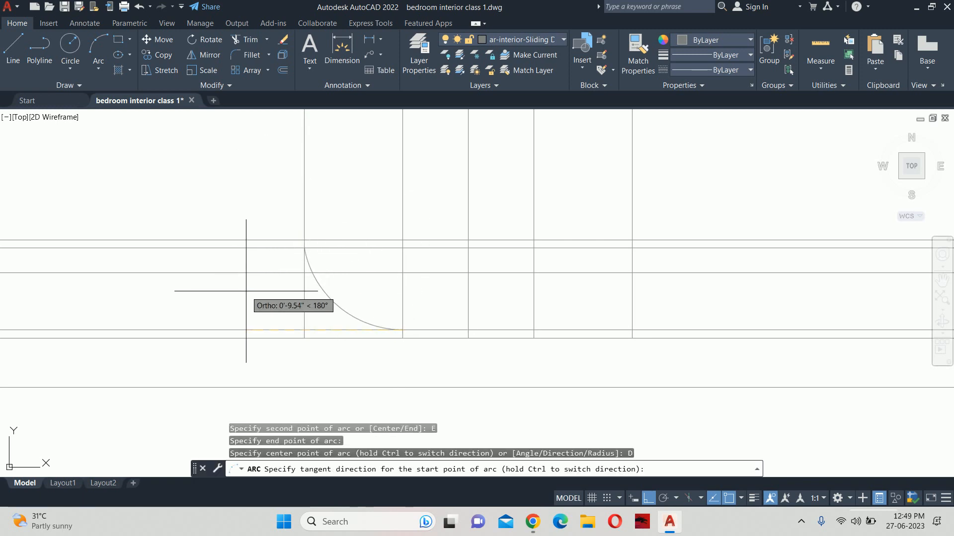
{"action": "key", "text": "Escape"}
Mirror the basin's left arc about the vertical centre line, keeping the original
{"action": "type", "text": "mi"}
{"action": "key", "text": "Return"}
{"action": "left_click", "coordinate": [349, 305]}
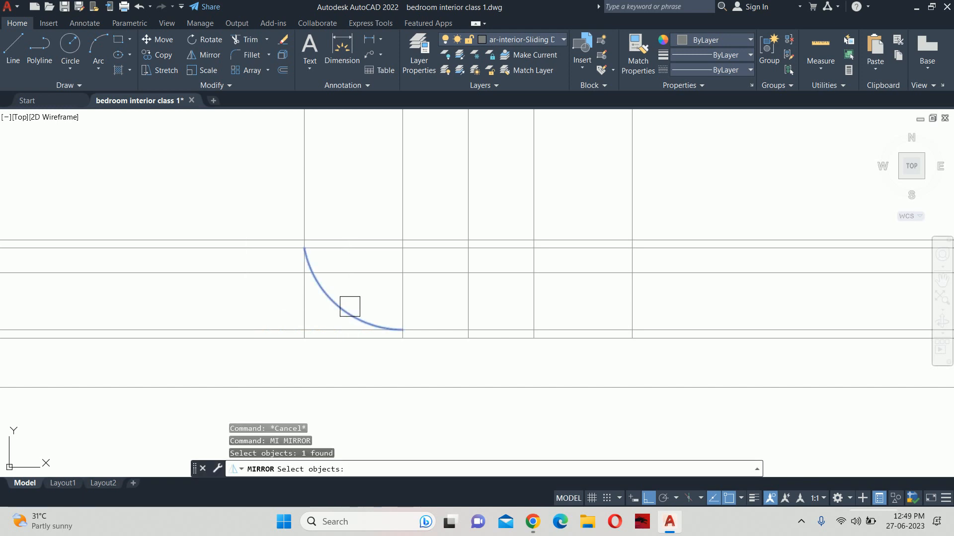
{"action": "key", "text": "Return"}
{"action": "left_click", "coordinate": [468, 272]}
{"action": "left_click", "coordinate": [453, 206]}
{"action": "key", "text": "Return"}
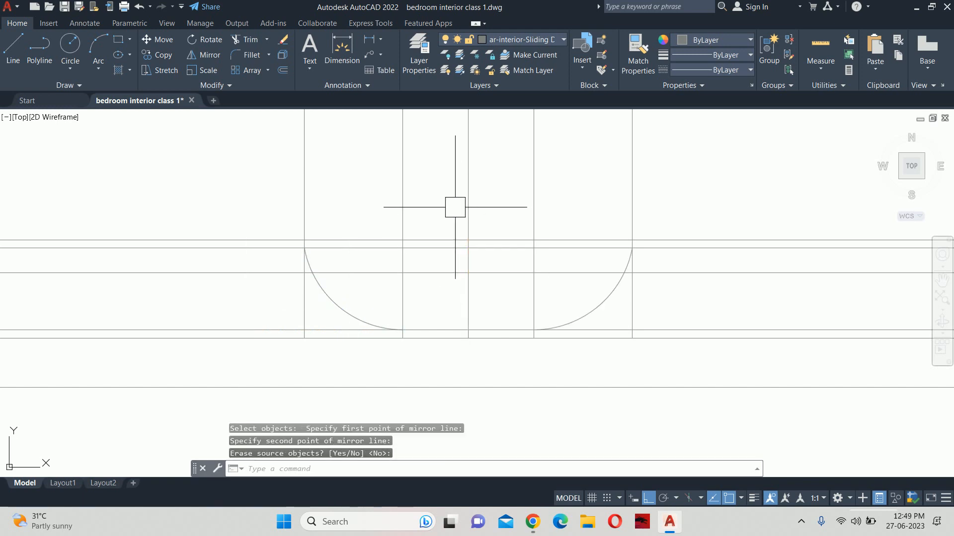
{"action": "key", "text": "Escape"}
{"action": "key", "text": "Escape"}
{"action": "key", "text": "Escape"}
Trim the two inner vertical guide lines inside the bowl, between its bottom line and the horizontal guide line
{"action": "middle_click_drag", "start_coordinate": [571, 264], "coordinate": [527, 259]}
{"action": "type", "text": "tr"}
{"action": "key", "text": "Return"}
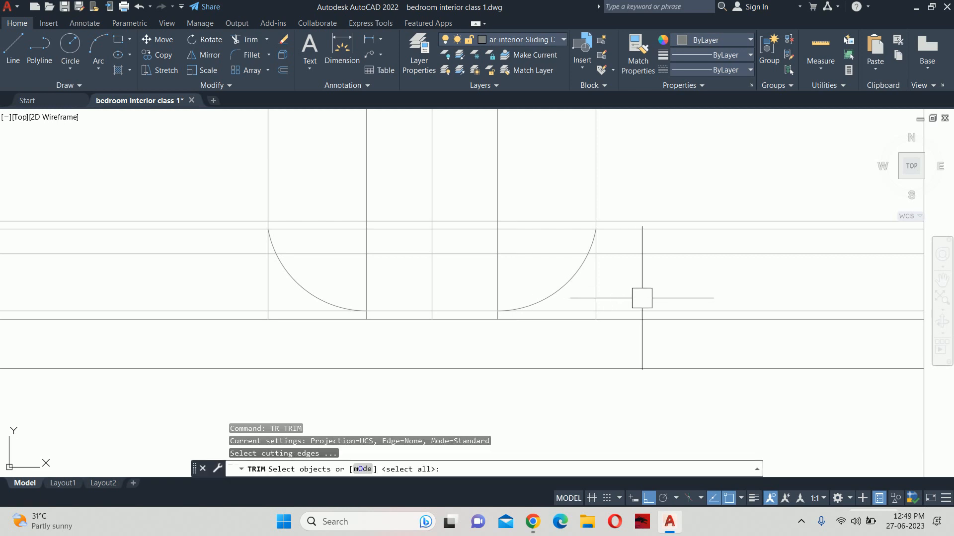
{"action": "key", "text": "Return"}
{"action": "scroll", "coordinate": [570, 307], "scroll_direction": "up", "scroll_amount": 2}
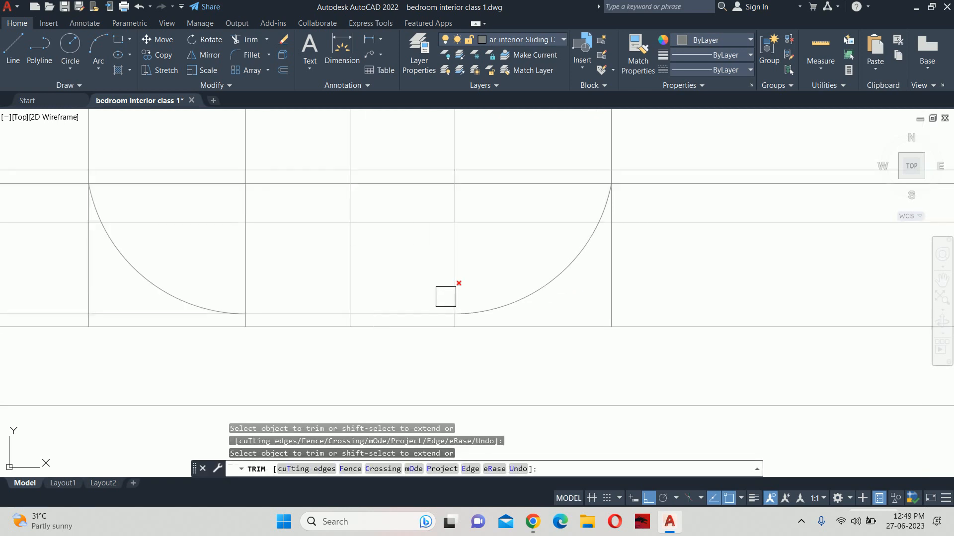
{"action": "middle_click_drag", "start_coordinate": [179, 293], "coordinate": [370, 255]}
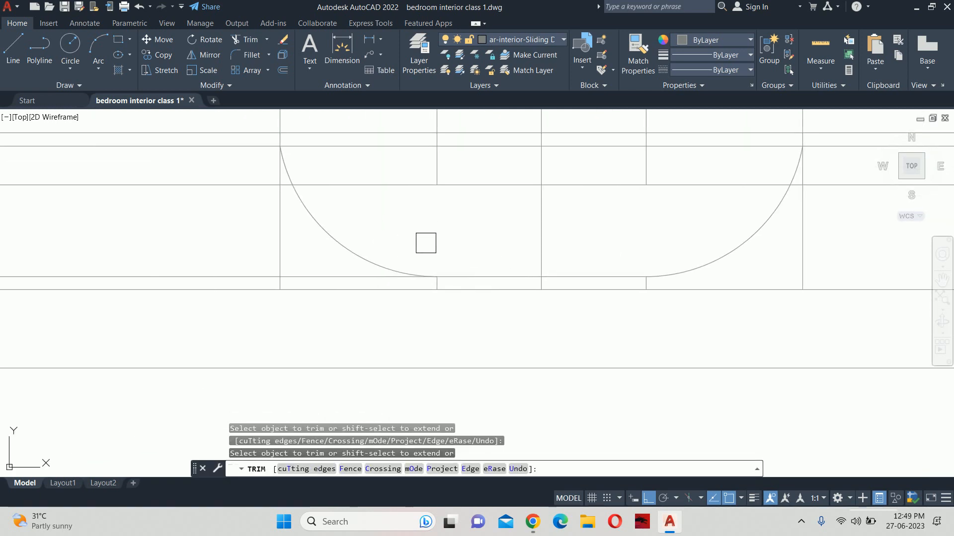
Trim the left vertical guide line above the basin, the rim lines beyond both sides and the bowl's bottom line on the right
{"action": "mouse_move", "coordinate": [293, 260]}
{"action": "middle_mouse_down"}
{"action": "mouse_move", "coordinate": [255, 264]}
{"action": "mouse_move", "coordinate": [252, 292]}
{"action": "middle_mouse_up"}
{"action": "scroll", "coordinate": [247, 250], "scroll_direction": "down", "scroll_amount": 2}
{"action": "scroll", "coordinate": [252, 224], "scroll_direction": "up", "scroll_amount": 2}
{"action": "scroll", "coordinate": [240, 246], "scroll_direction": "up", "scroll_amount": 2}
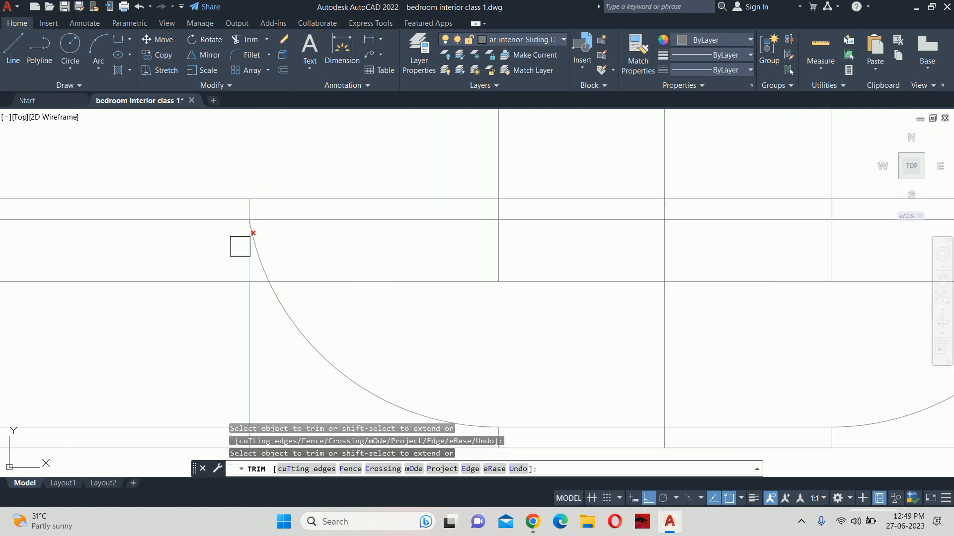
{"action": "scroll", "coordinate": [215, 203], "scroll_direction": "down", "scroll_amount": 2}
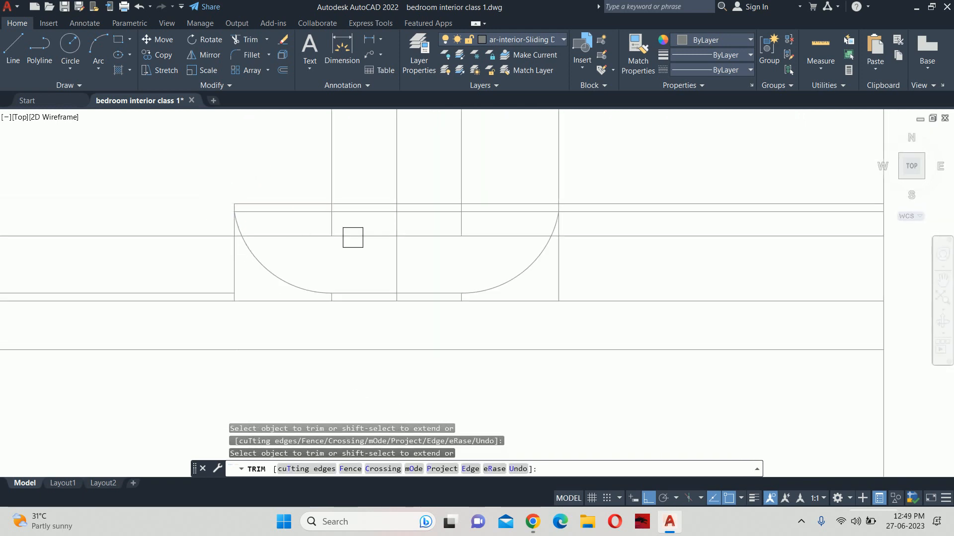
{"action": "key", "text": "Escape"}
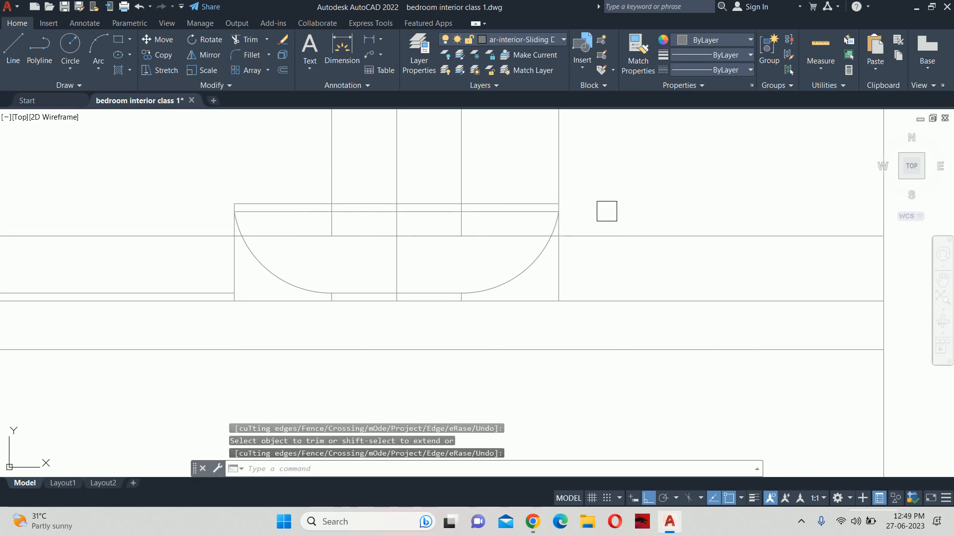
{"action": "left_click", "coordinate": [606, 235]}
{"action": "left_click", "coordinate": [581, 155]}
{"action": "left_click", "coordinate": [448, 133]}
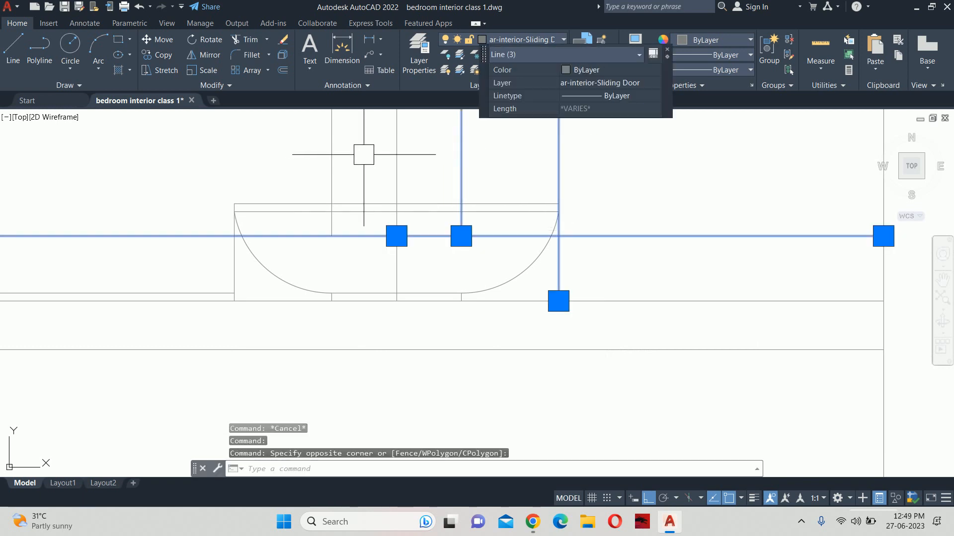
{"action": "left_click", "coordinate": [335, 141]}
{"action": "left_click", "coordinate": [256, 249]}
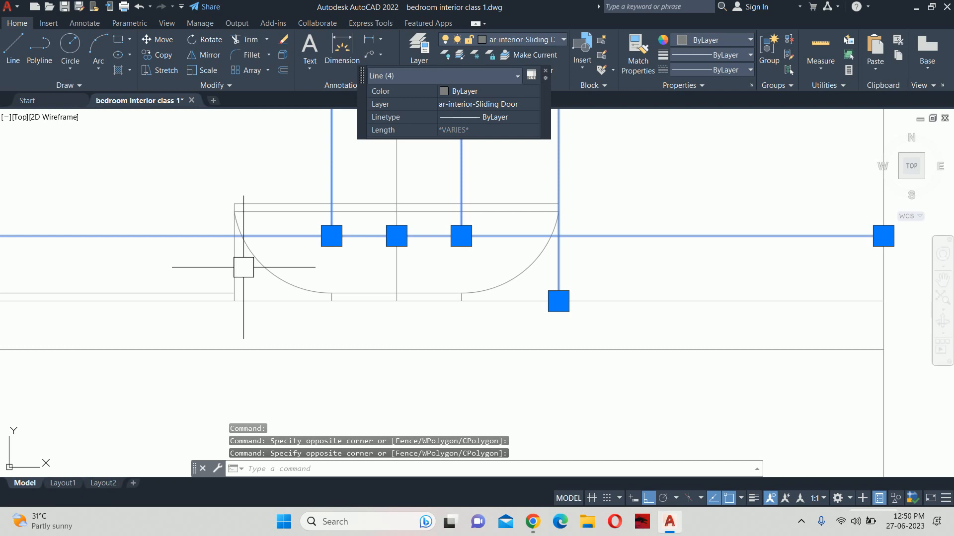
{"action": "key", "text": "Escape"}
Trim the right vertical guide line above the rim and both outer verticals between the rim and the horizontal guide, keeping the left arc whole
{"action": "type", "text": "tr"}
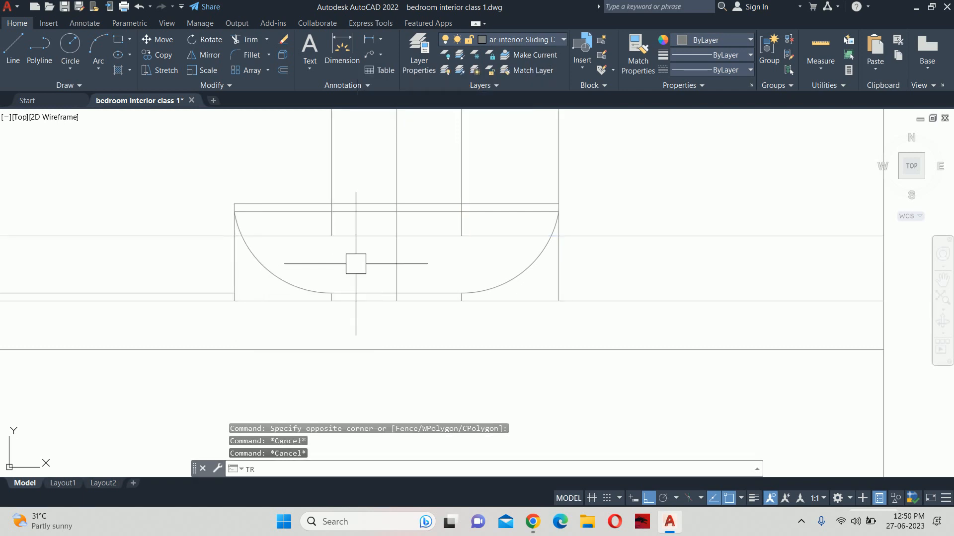
{"action": "key", "text": "Return"}
{"action": "scroll", "coordinate": [567, 212], "scroll_direction": "up", "scroll_amount": 5}
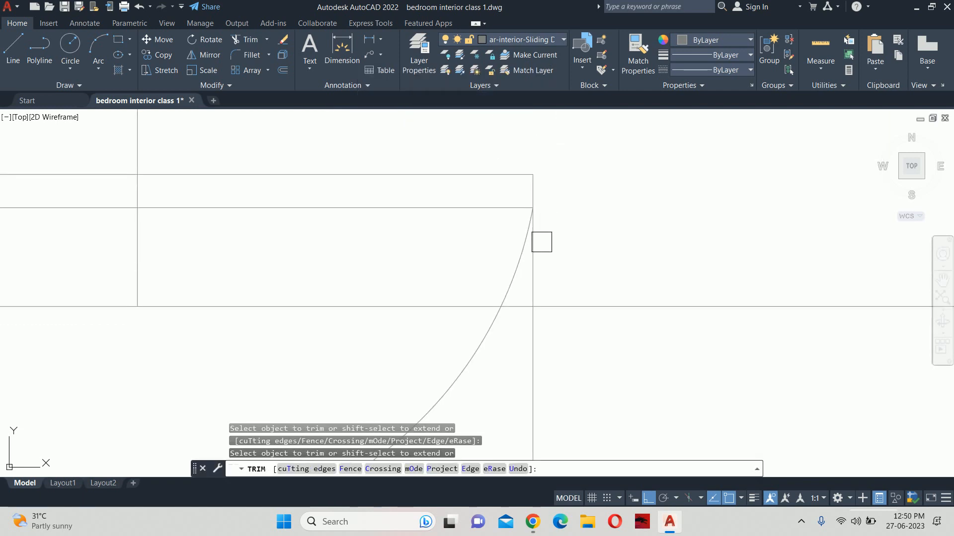
{"action": "scroll", "coordinate": [541, 242], "scroll_direction": "down", "scroll_amount": 5}
{"action": "scroll", "coordinate": [390, 242], "scroll_direction": "up", "scroll_amount": 5}
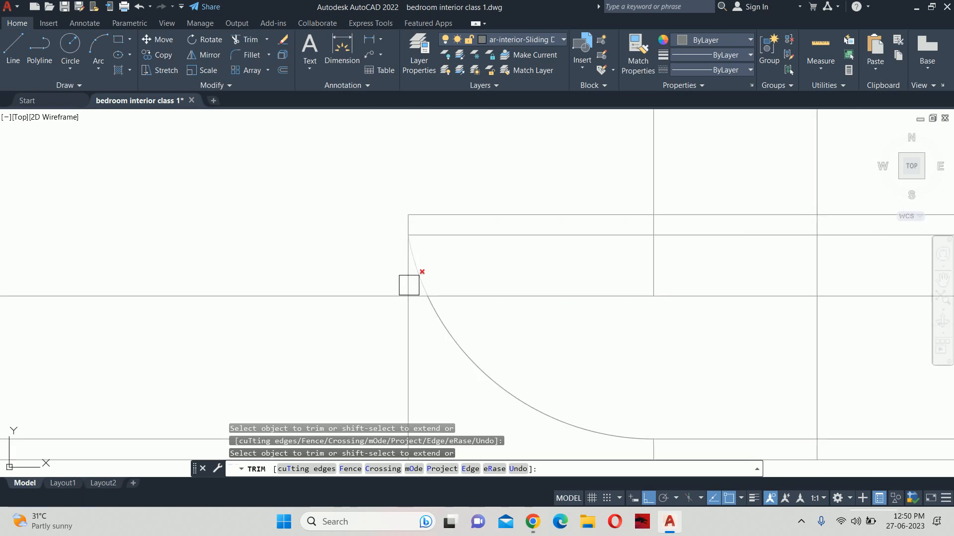
{"action": "left_click", "coordinate": [430, 310], "text": "shift"}
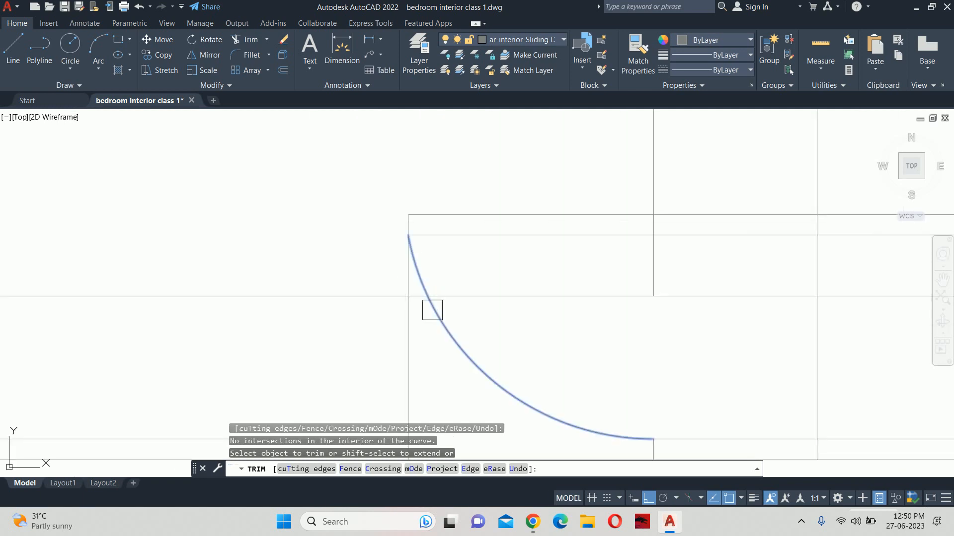
{"action": "scroll", "coordinate": [413, 283], "scroll_direction": "up", "scroll_amount": 3}
{"action": "key", "text": "Escape"}
{"action": "key", "text": "Escape"}
{"action": "scroll", "coordinate": [364, 228], "scroll_direction": "down", "scroll_amount": 5}
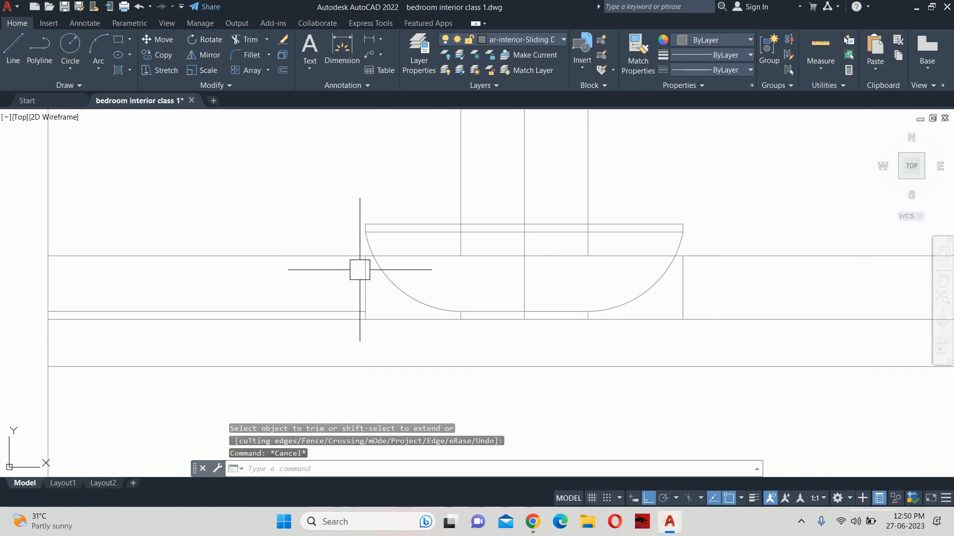
Erase the vertical centre line, the two inner vertical guide lines and the horizontal guide line crossing the basin
{"action": "left_click", "coordinate": [613, 266]}
{"action": "left_click", "coordinate": [589, 224]}
{"action": "left_click", "coordinate": [561, 185]}
{"action": "left_click", "coordinate": [349, 144]}
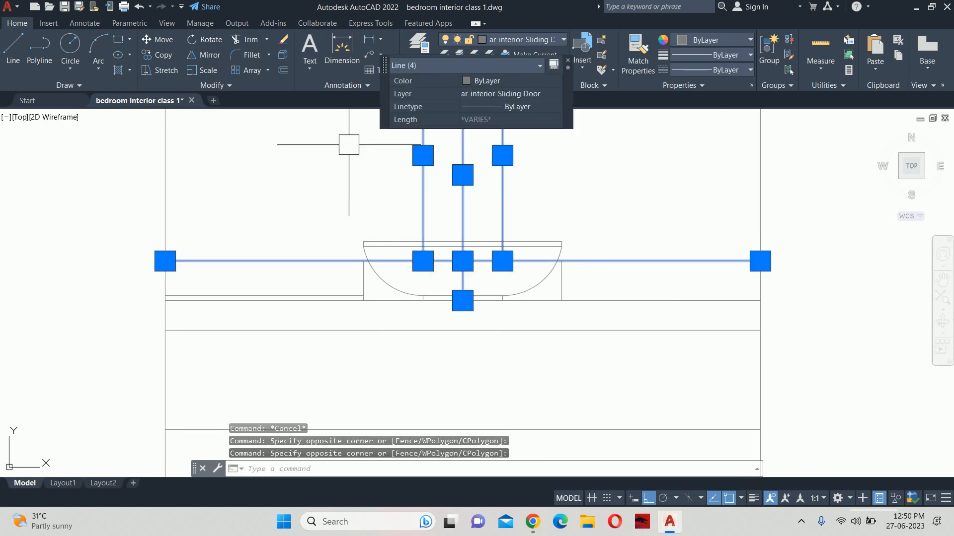
{"action": "key", "text": "Delete"}
Erase the leftover vertical lines on both sides of the basin and the short horizontal line just above the counter
{"action": "scroll", "coordinate": [383, 240], "scroll_direction": "up", "scroll_amount": 5}
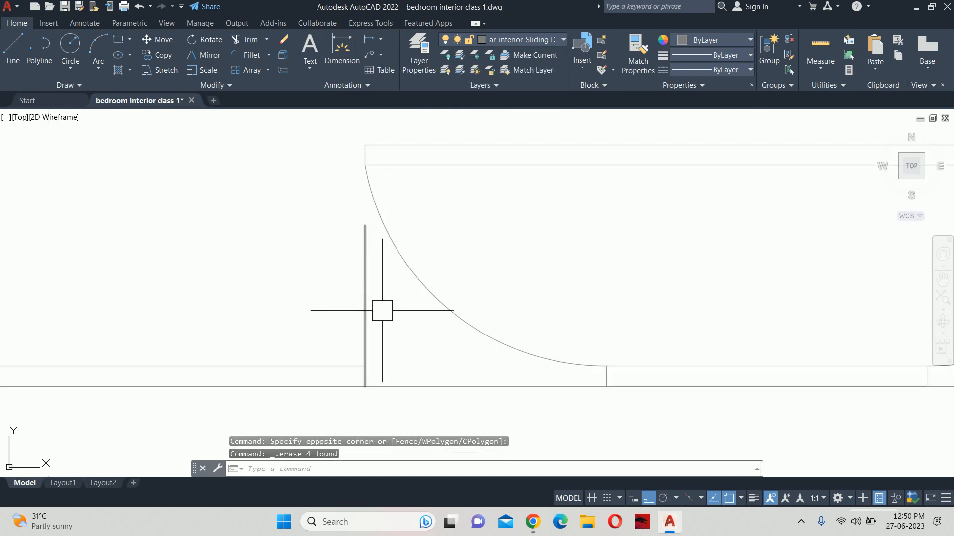
{"action": "left_click", "coordinate": [382, 311]}
{"action": "left_click", "coordinate": [334, 369]}
{"action": "key", "text": "Delete"}
{"action": "scroll", "coordinate": [337, 328], "scroll_direction": "down", "scroll_amount": 6}
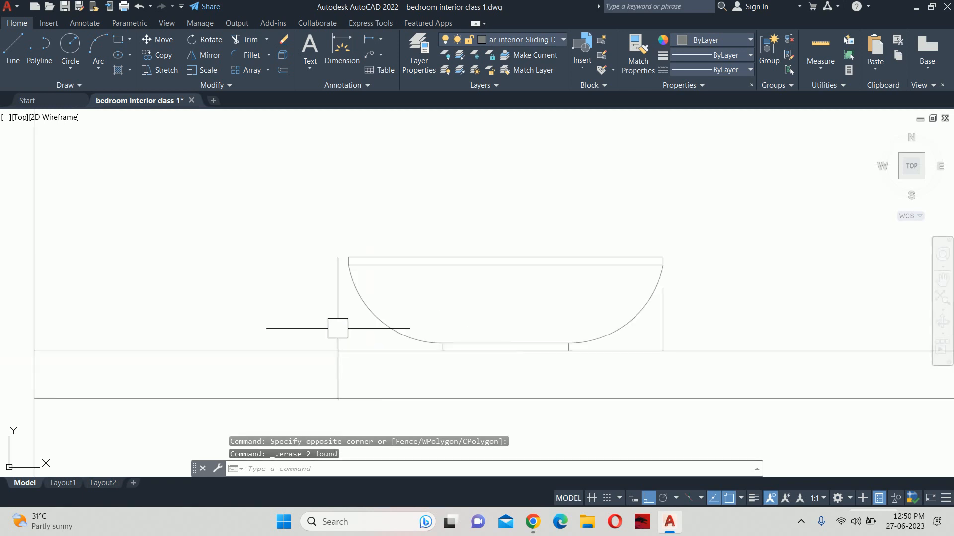
{"action": "mouse_move", "coordinate": [542, 325]}
{"action": "middle_mouse_down"}
{"action": "mouse_move", "coordinate": [458, 310]}
{"action": "mouse_move", "coordinate": [558, 285]}
{"action": "mouse_move", "coordinate": [503, 294]}
{"action": "middle_mouse_up"}
{"action": "scroll", "coordinate": [457, 308], "scroll_direction": "up", "scroll_amount": 3}
{"action": "left_click", "coordinate": [441, 305]}
{"action": "key", "text": "Delete"}
{"action": "scroll", "coordinate": [443, 289], "scroll_direction": "down", "scroll_amount": 3}
{"action": "scroll", "coordinate": [537, 284], "scroll_direction": "down", "scroll_amount": 2}
{"action": "key", "text": "Escape"}
{"action": "key", "text": "Escape"}
Examine the basin in the washroom elevation and compare it with the basin and its taps in the plan
{"action": "scroll", "coordinate": [511, 292], "scroll_direction": "down", "scroll_amount": 6}
{"action": "key", "text": "Escape"}
{"action": "scroll", "coordinate": [497, 312], "scroll_direction": "up", "scroll_amount": 3}
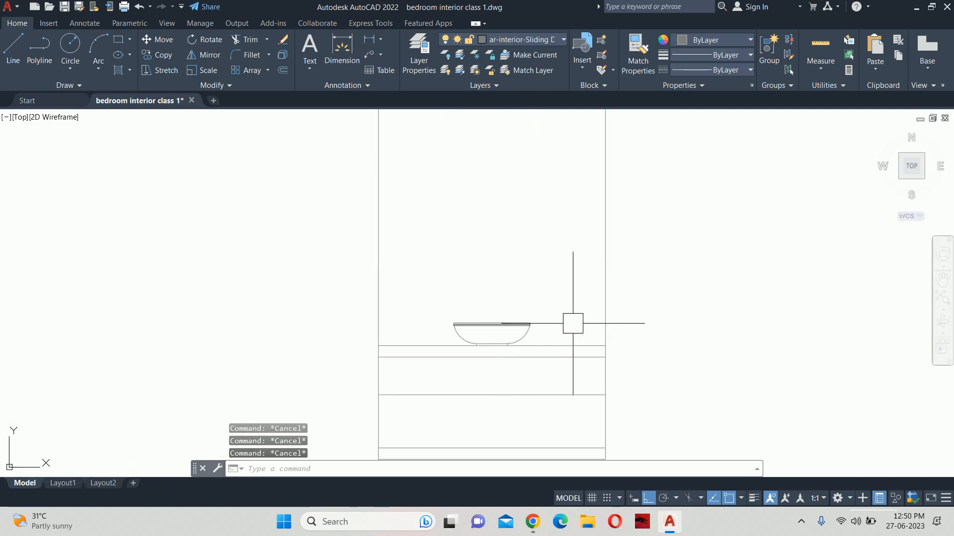
{"action": "scroll", "coordinate": [573, 324], "scroll_direction": "down", "scroll_amount": 2}
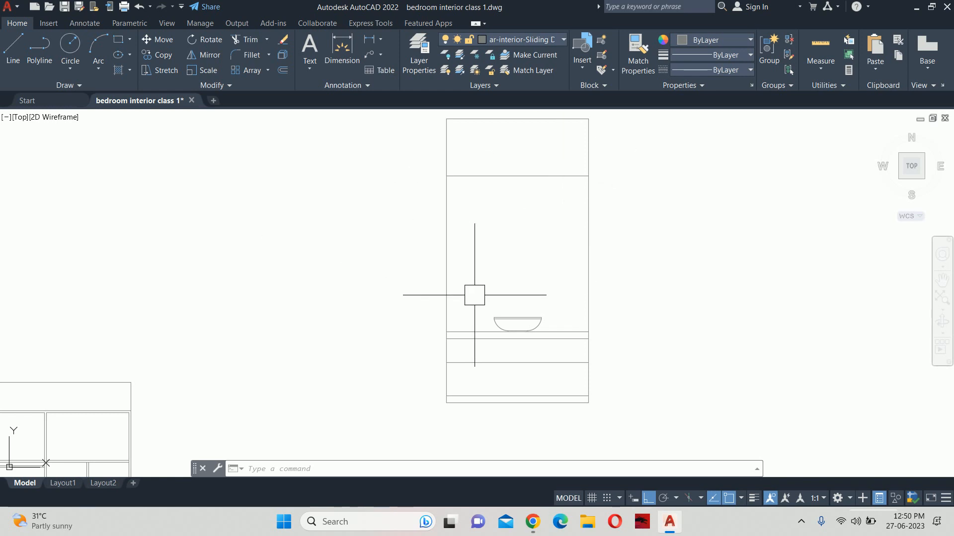
{"action": "key", "text": "Escape"}
{"action": "key", "text": "Escape"}
{"action": "scroll", "coordinate": [519, 311], "scroll_direction": "up", "scroll_amount": 2}
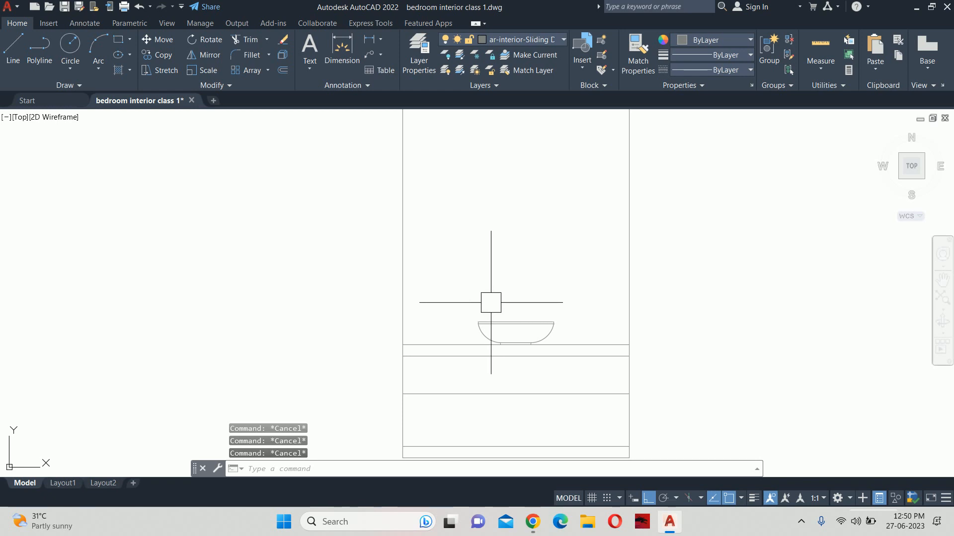
{"action": "scroll", "coordinate": [491, 303], "scroll_direction": "down", "scroll_amount": 3}
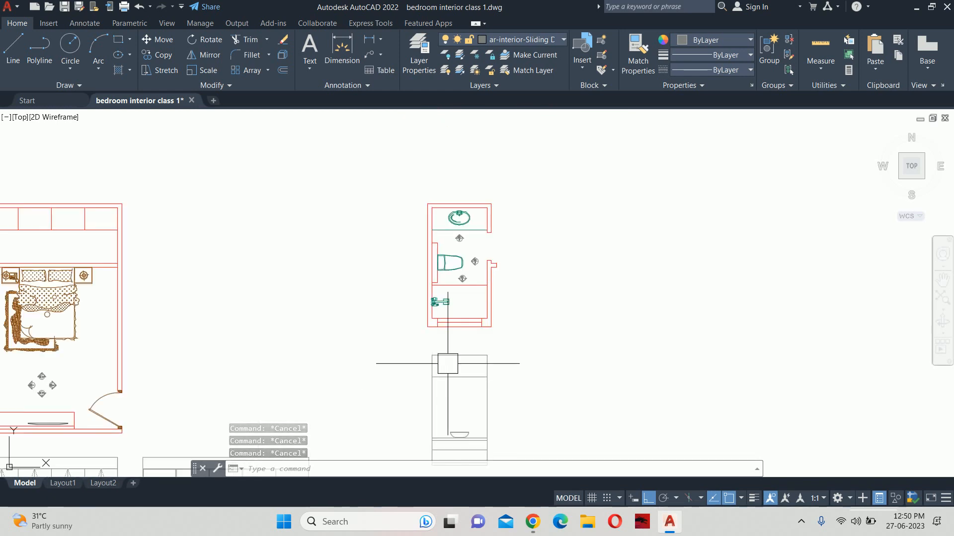
{"action": "scroll", "coordinate": [449, 213], "scroll_direction": "up", "scroll_amount": 8}
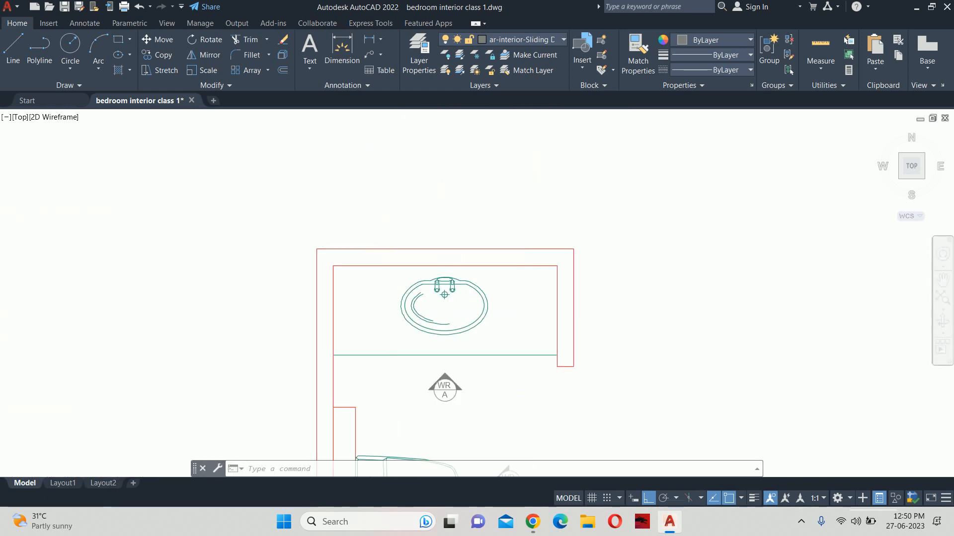
{"action": "scroll", "coordinate": [449, 289], "scroll_direction": "up", "scroll_amount": 4}
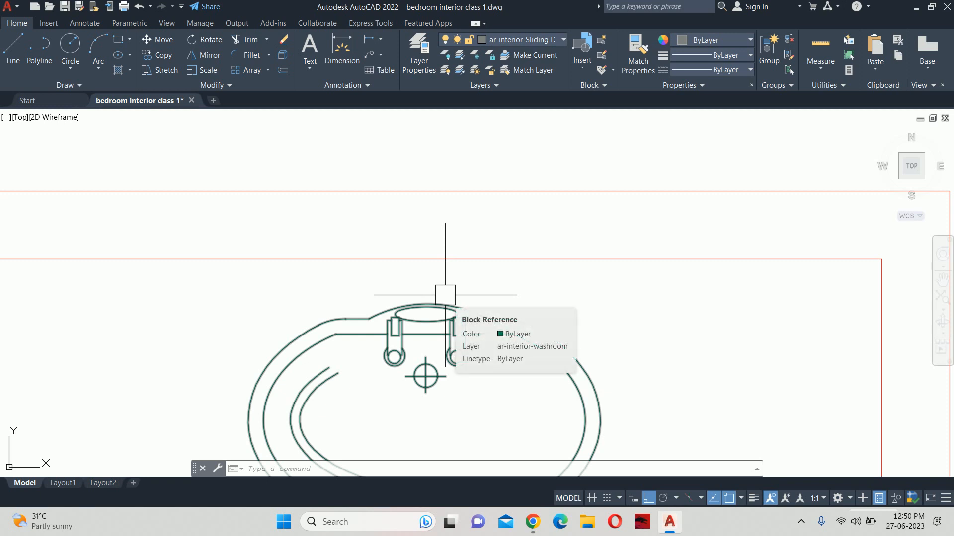
Check the basin wall in the washroom plan against the counter and basin in the elevation
{"action": "scroll", "coordinate": [445, 295], "scroll_direction": "down", "scroll_amount": 8}
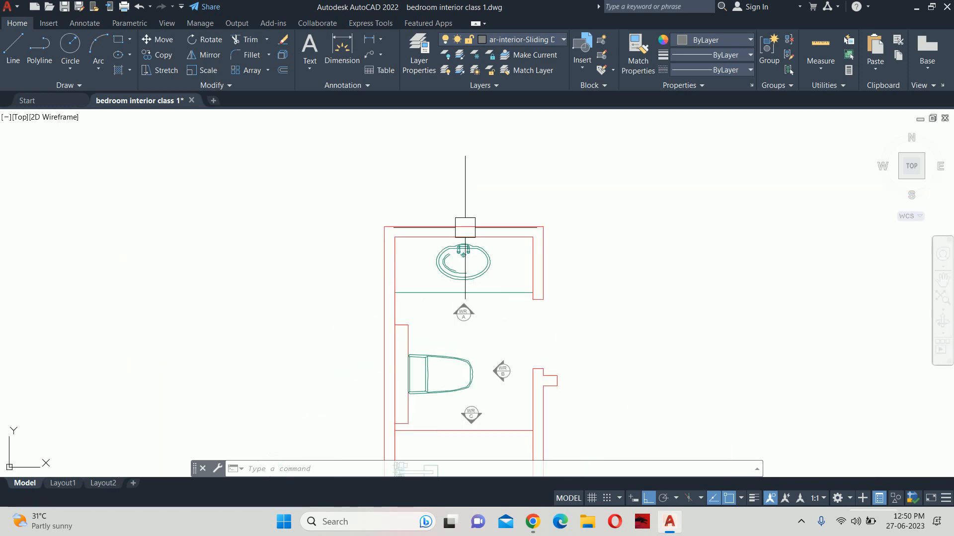
{"action": "mouse_move", "coordinate": [443, 146]}
{"action": "middle_mouse_down"}
{"action": "mouse_move", "coordinate": [440, 269]}
{"action": "mouse_move", "coordinate": [466, 290]}
{"action": "mouse_move", "coordinate": [461, 159]}
{"action": "middle_mouse_up"}
{"action": "scroll", "coordinate": [445, 224], "scroll_direction": "up", "scroll_amount": 2}
{"action": "scroll", "coordinate": [443, 227], "scroll_direction": "down", "scroll_amount": 6}
{"action": "scroll", "coordinate": [444, 238], "scroll_direction": "up", "scroll_amount": 8}
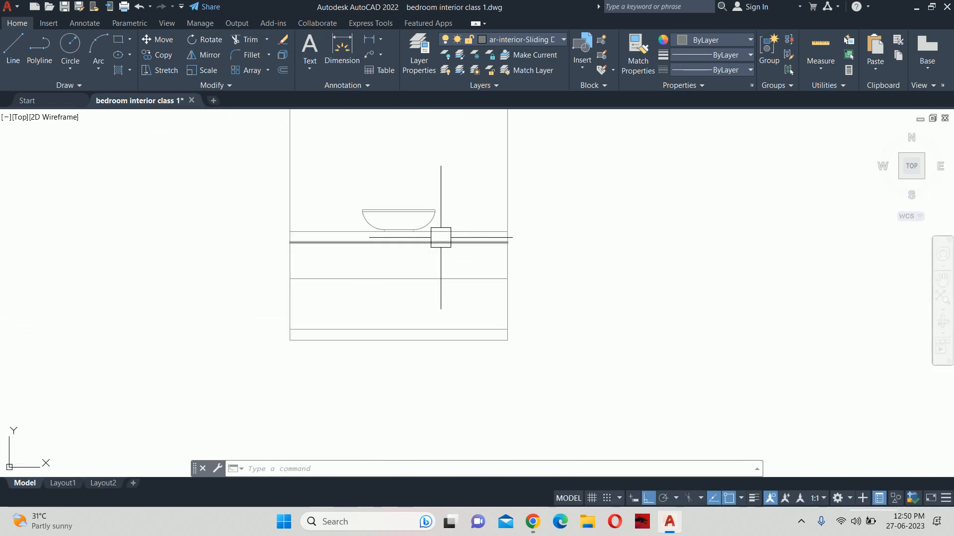
{"action": "middle_click_drag", "start_coordinate": [436, 235], "coordinate": [445, 291]}
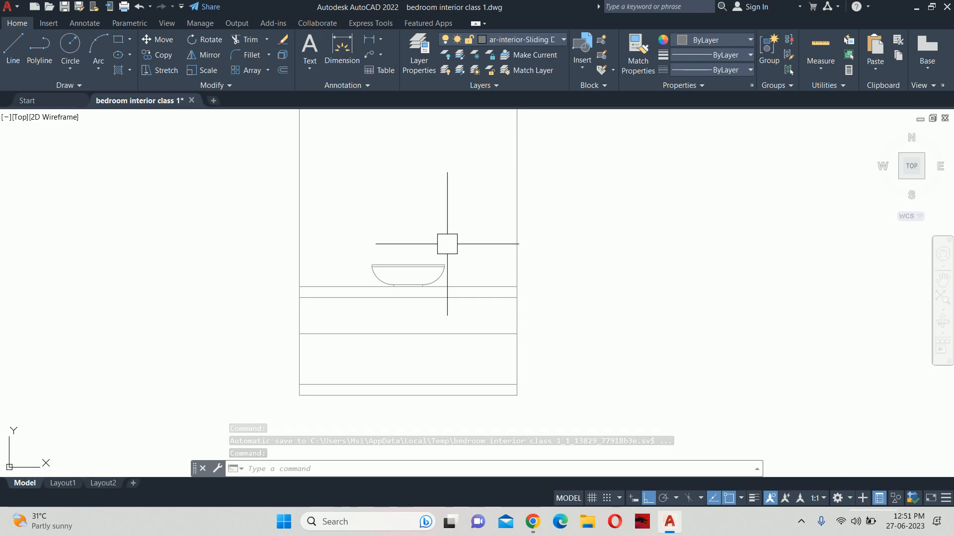
{"action": "type", "text": "O"}
{"action": "key", "text": "Return"}
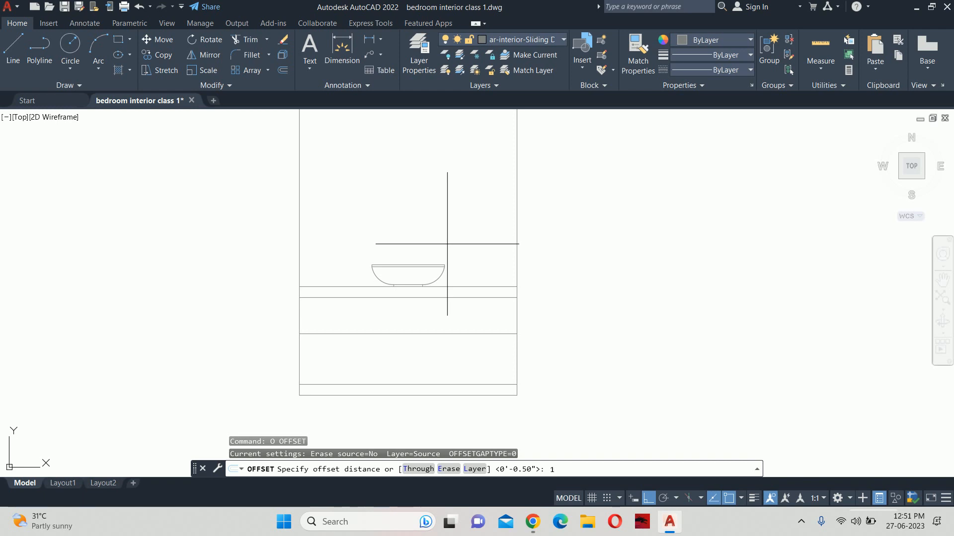
{"action": "type", "text": "1"}
{"action": "key", "text": "Escape"}
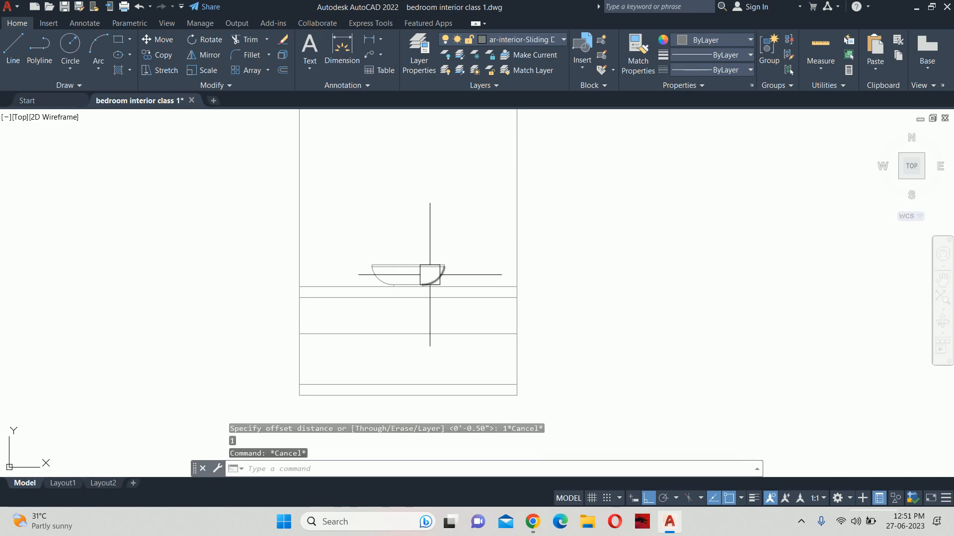
Measure the vertical distance from the basin's top rim to the counter line with a linear dimension
{"action": "type", "text": "DLI"}
{"action": "key", "text": "Return"}
{"action": "scroll", "coordinate": [433, 268], "scroll_direction": "up", "scroll_amount": 4}
{"action": "left_click", "coordinate": [433, 259]}
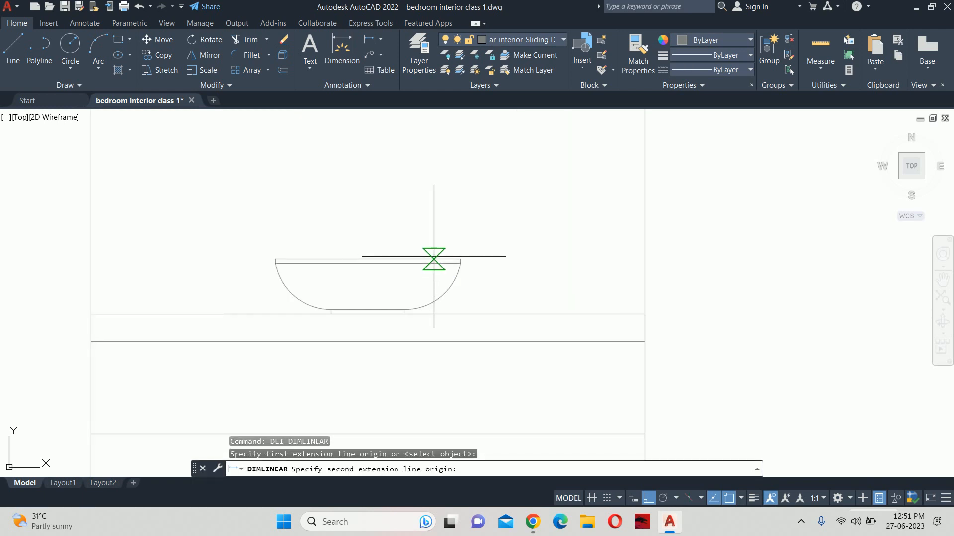
{"action": "left_click", "coordinate": [434, 314]}
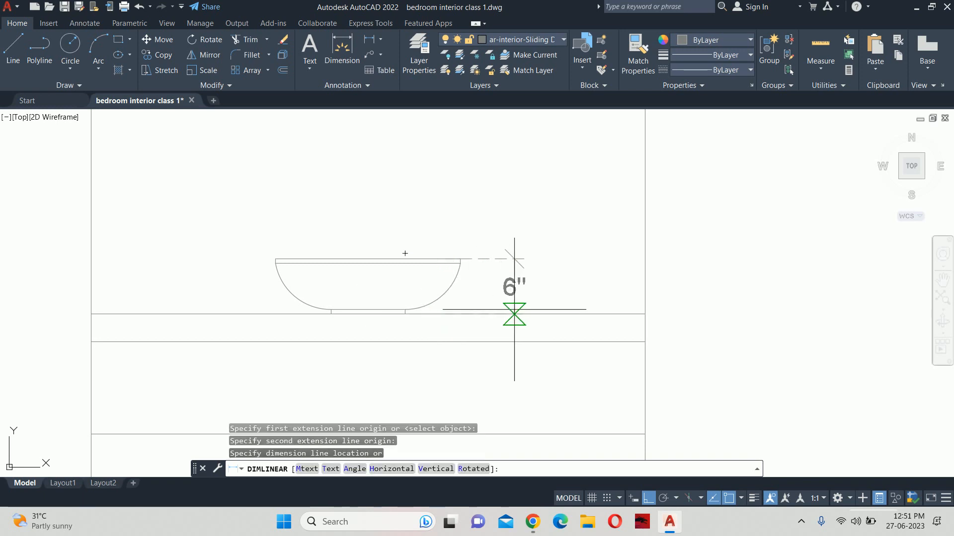
{"action": "key", "text": "Escape"}
Offset the counter line under the basin 10" upward to add a horizontal line above the basin
{"action": "middle_click_drag", "start_coordinate": [506, 299], "coordinate": [527, 315]}
{"action": "type", "text": "o"}
{"action": "key", "text": "Return"}
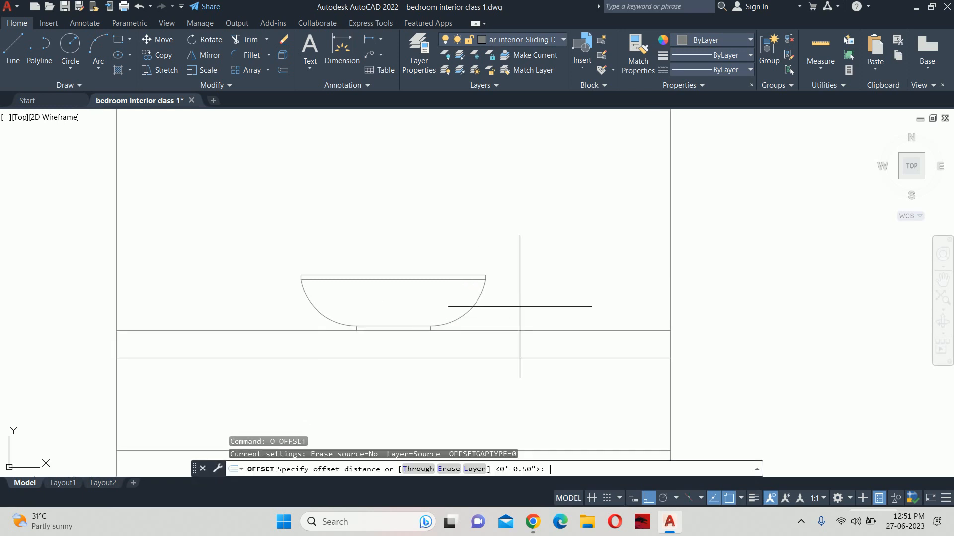
{"action": "type", "text": "10"}
{"action": "key", "text": "Return"}
{"action": "left_click", "coordinate": [552, 327]}
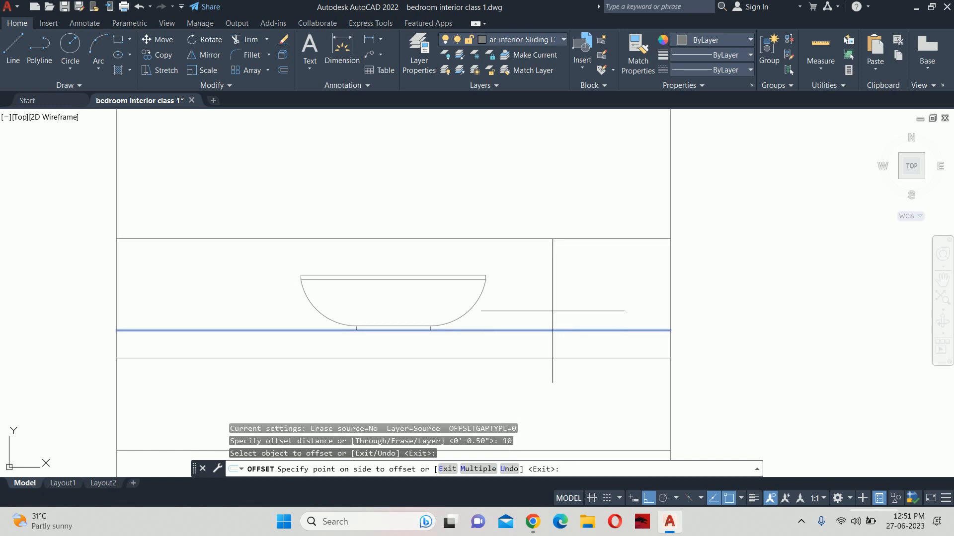
{"action": "left_click", "coordinate": [552, 311]}
{"action": "key", "text": "Escape"}
Examine the whole washroom elevation and the area around the basin, counter and the horizontal lines above it
{"action": "scroll", "coordinate": [459, 303], "scroll_direction": "down", "scroll_amount": 4}
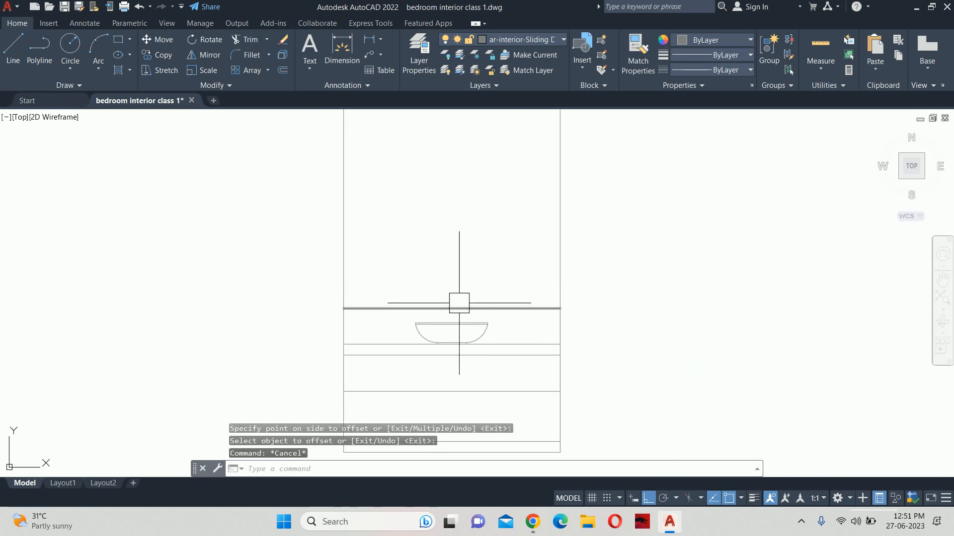
{"action": "scroll", "coordinate": [459, 303], "scroll_direction": "down", "scroll_amount": 2}
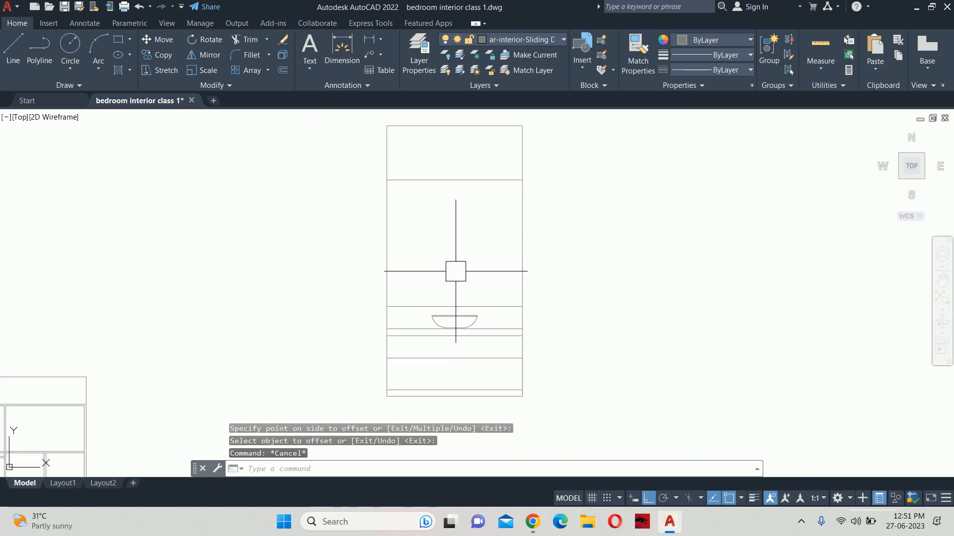
{"action": "scroll", "coordinate": [456, 292], "scroll_direction": "up", "scroll_amount": 6}
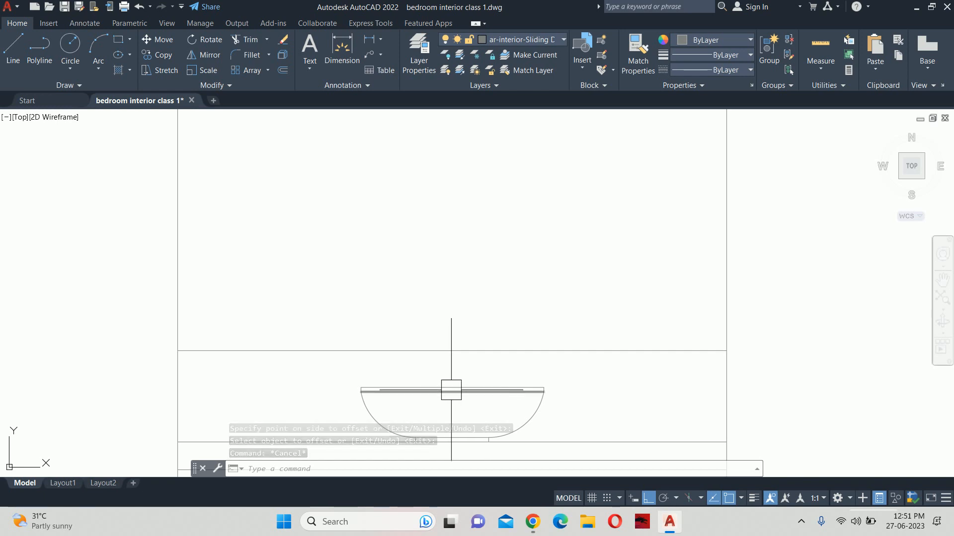
{"action": "scroll", "coordinate": [543, 377], "scroll_direction": "down", "scroll_amount": 6}
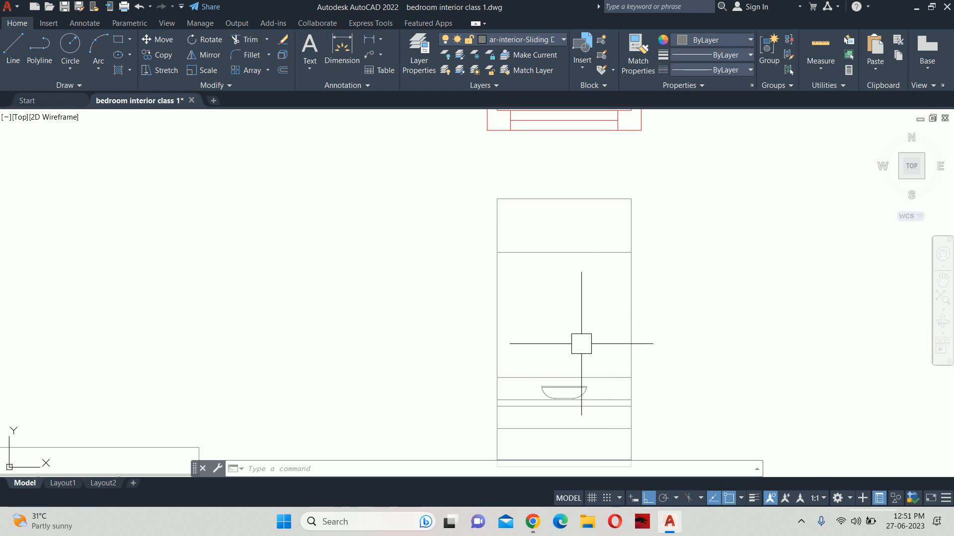
{"action": "key", "text": "Escape"}
{"action": "key", "text": "Escape"}
{"action": "key", "text": "Escape"}
{"action": "scroll", "coordinate": [571, 345], "scroll_direction": "down", "scroll_amount": 3}
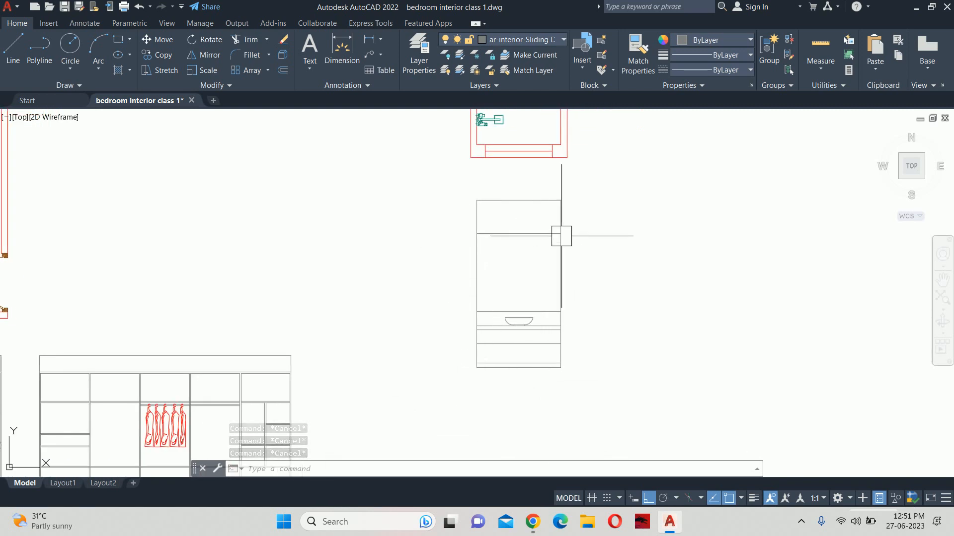
{"action": "scroll", "coordinate": [528, 304], "scroll_direction": "up", "scroll_amount": 4}
{"action": "scroll", "coordinate": [502, 370], "scroll_direction": "up", "scroll_amount": 4}
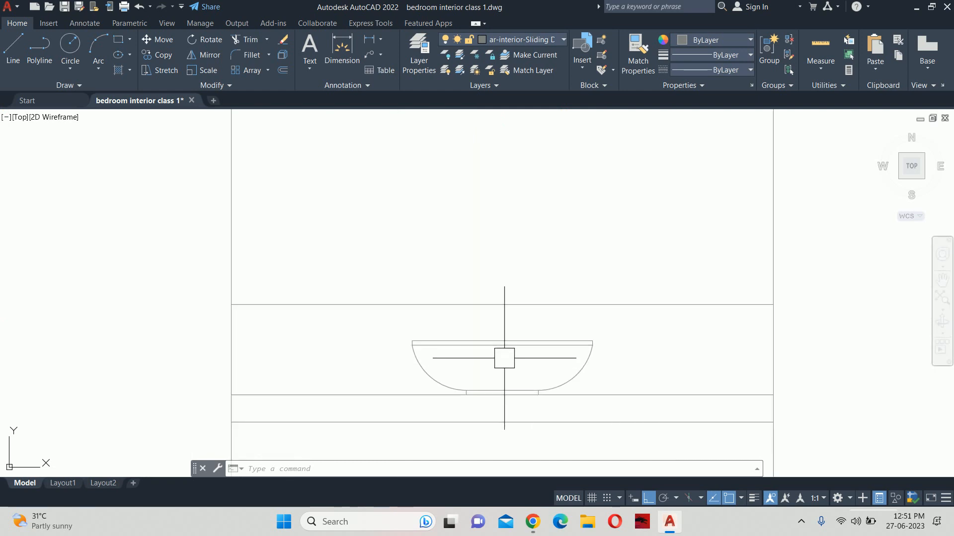
{"action": "scroll", "coordinate": [509, 357], "scroll_direction": "down", "scroll_amount": 3}
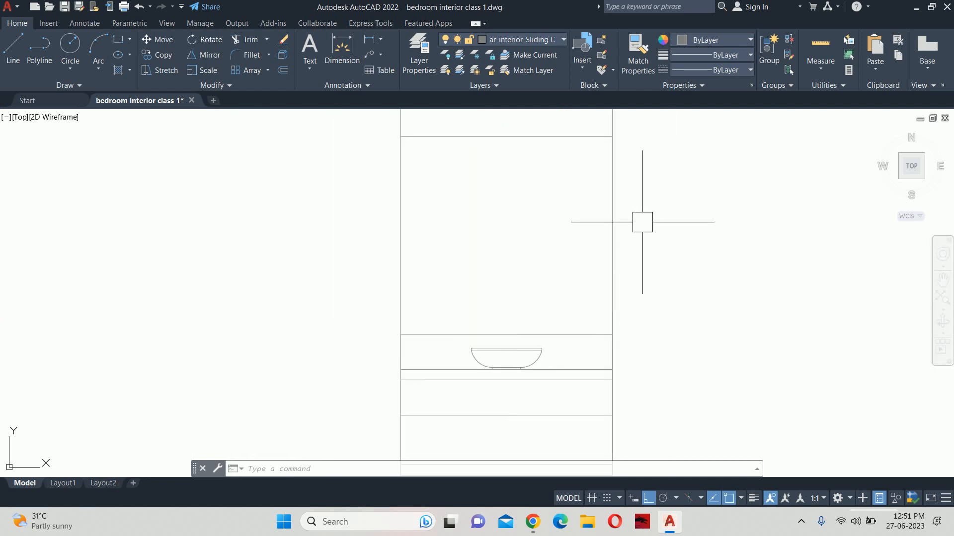
{"action": "scroll", "coordinate": [581, 159], "scroll_direction": "down", "scroll_amount": 2}
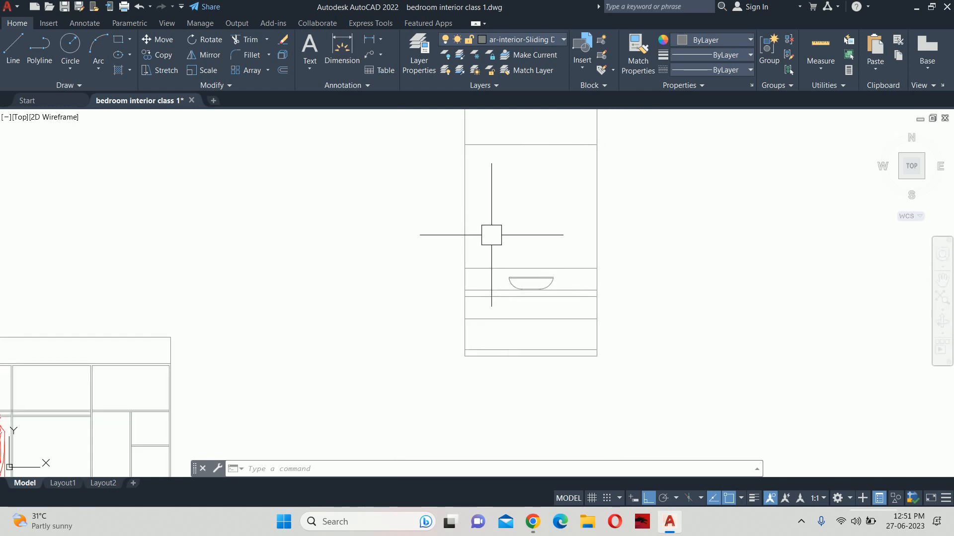
{"action": "scroll", "coordinate": [509, 290], "scroll_direction": "up", "scroll_amount": 4}
{"action": "middle_click_drag", "start_coordinate": [520, 330], "coordinate": [511, 375]}
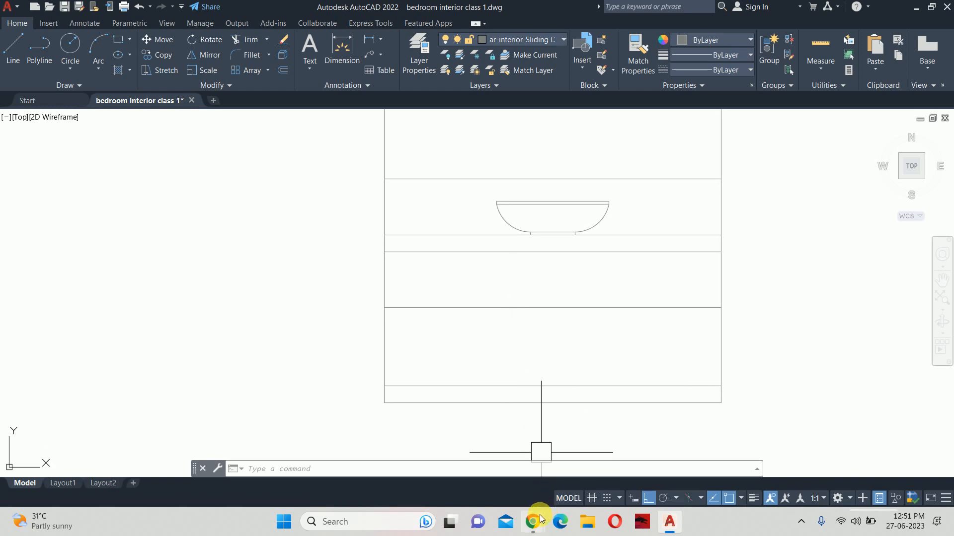
Switch to the Chrome browser and open Pinterest in a new tab
{"action": "mouse_move", "coordinate": [541, 519]}
{"action": "left_click", "coordinate": [493, 449]}
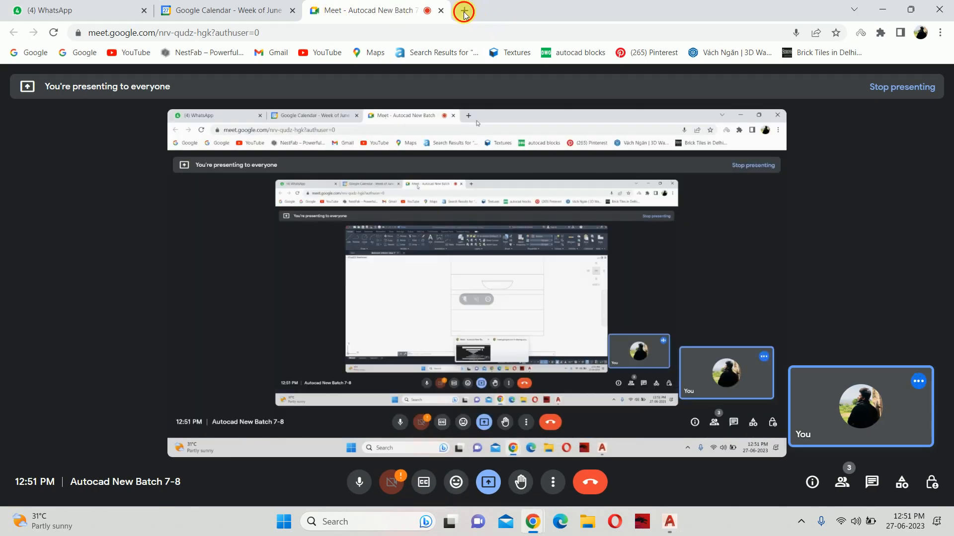
{"action": "left_click", "coordinate": [464, 11]}
{"action": "left_click", "coordinate": [415, 264]}
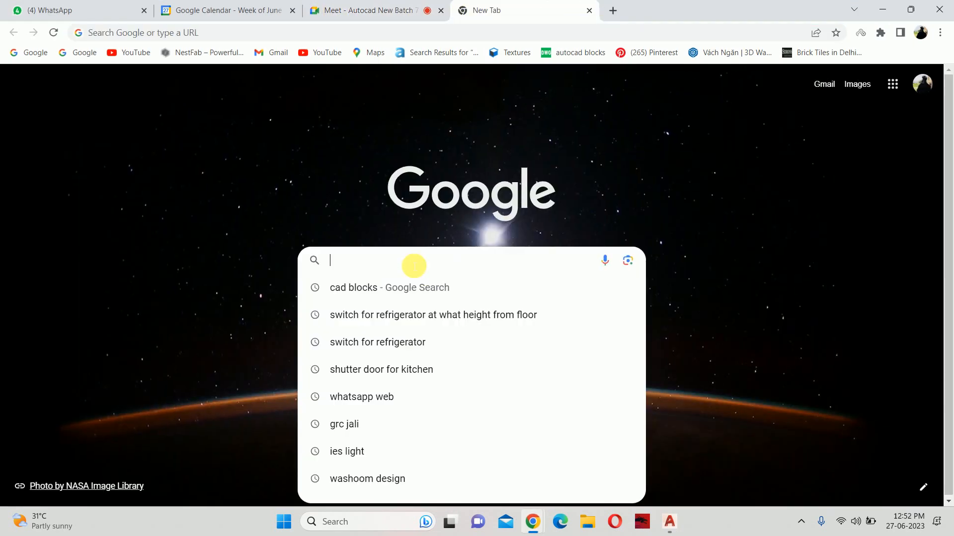
{"action": "left_click", "coordinate": [676, 282]}
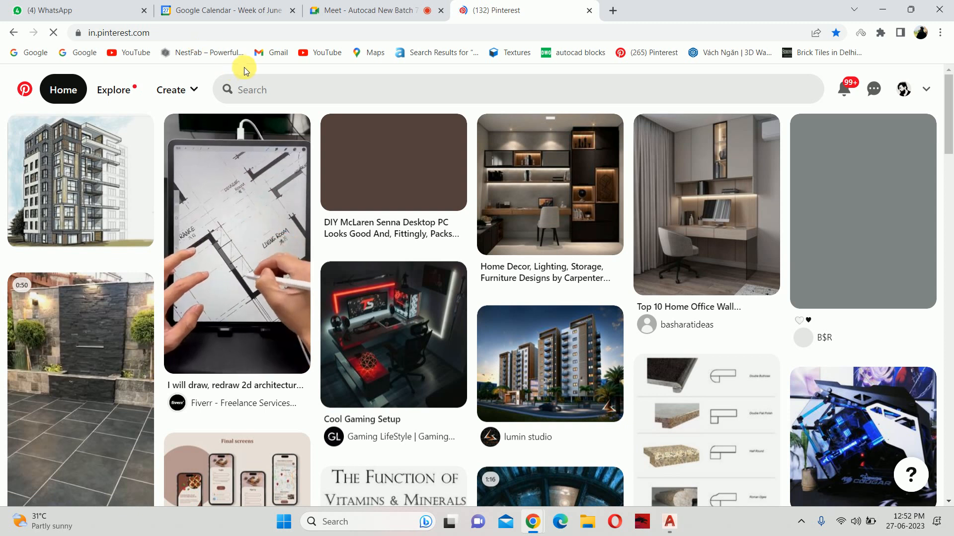
Search Pinterest for "BATHROOM WALL WITH ROUND MIRROR"
{"action": "left_click", "coordinate": [245, 89]}
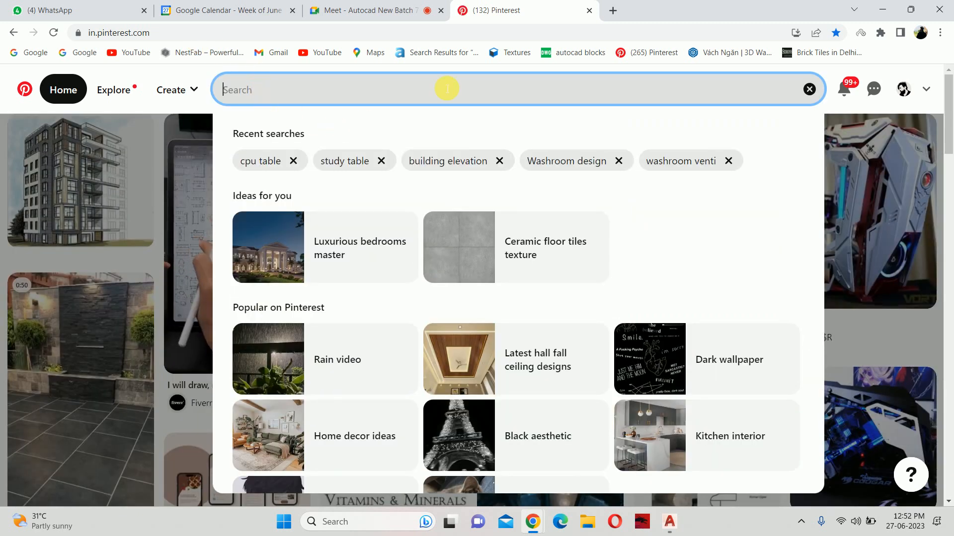
{"action": "left_click", "coordinate": [870, 144]}
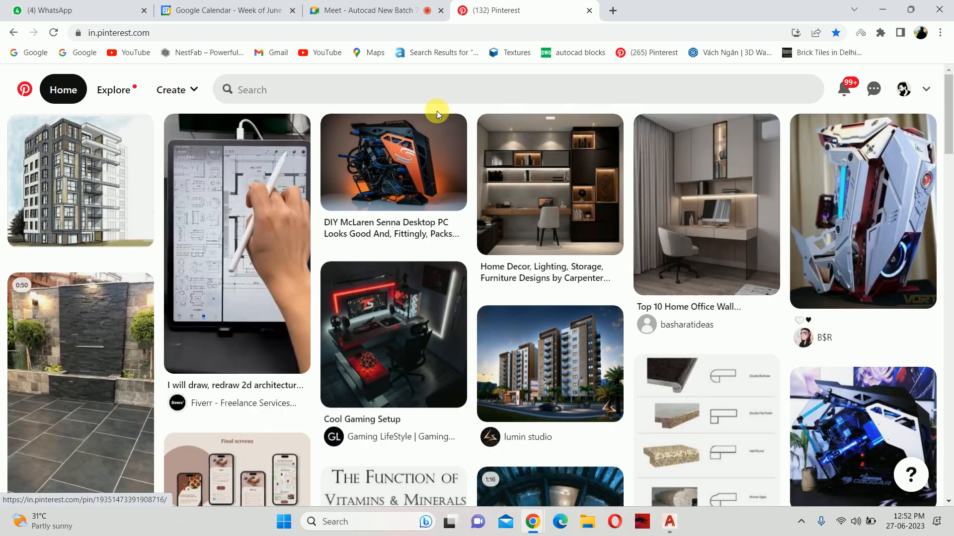
{"action": "left_click", "coordinate": [334, 94]}
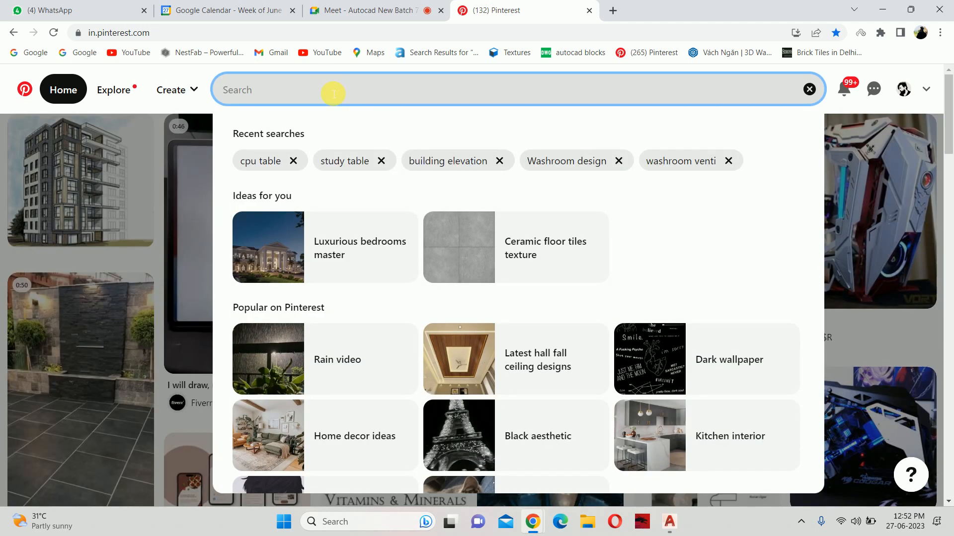
{"action": "type", "text": "BATHROOM"}
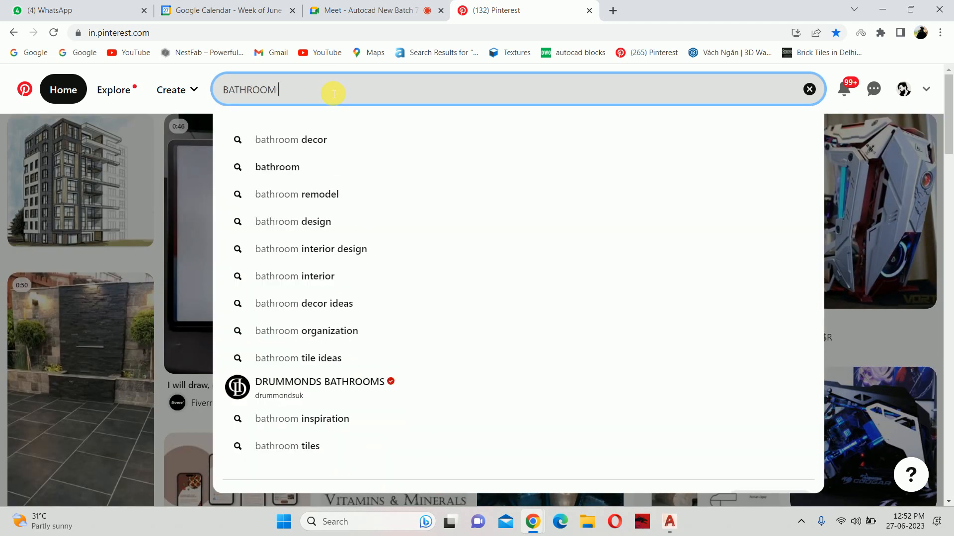
{"action": "type", "text": " WALL"}
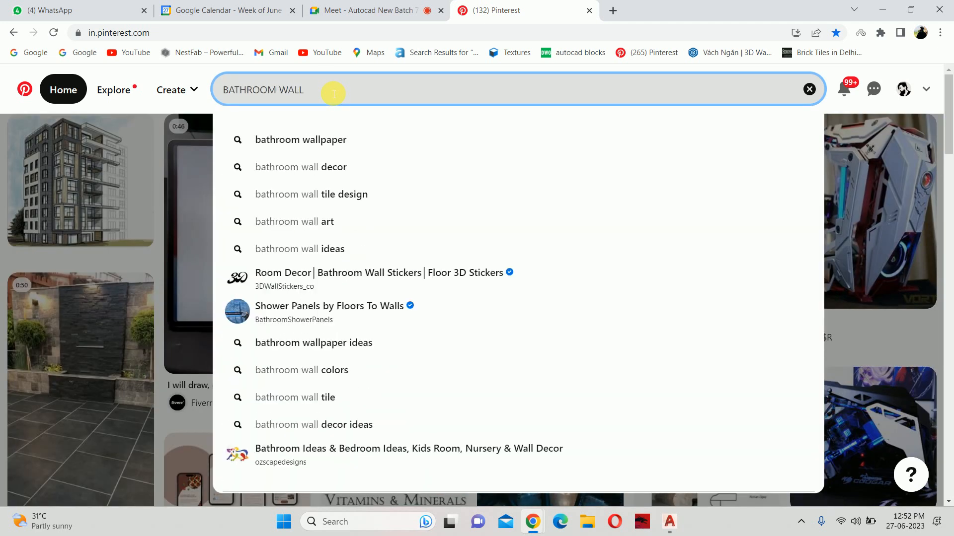
{"action": "type", "text": " WITH"}
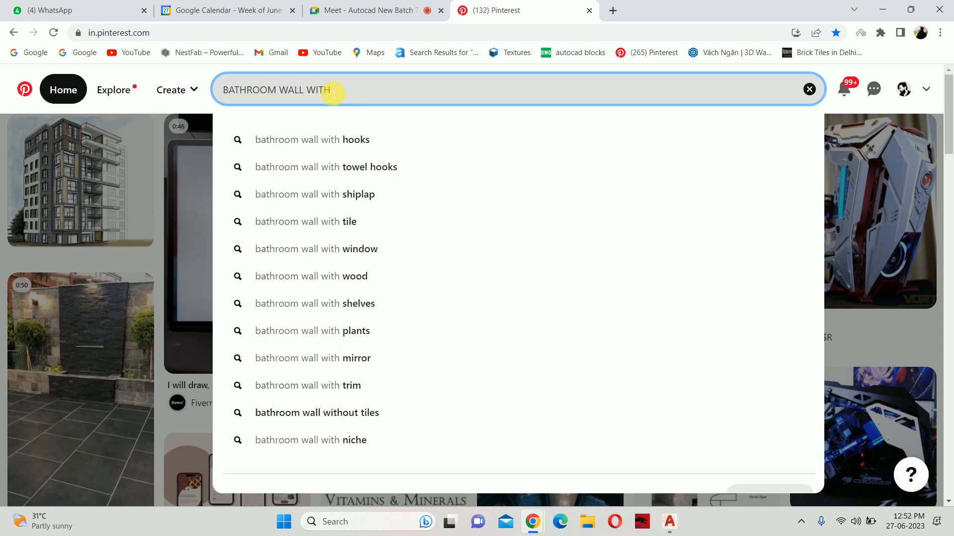
{"action": "type", "text": " ROUND "}
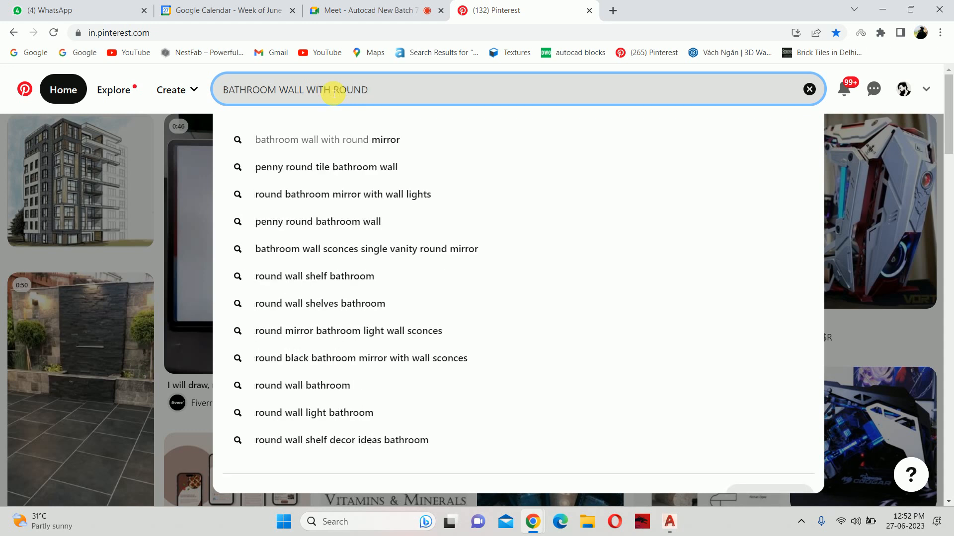
{"action": "type", "text": "MIRROR"}
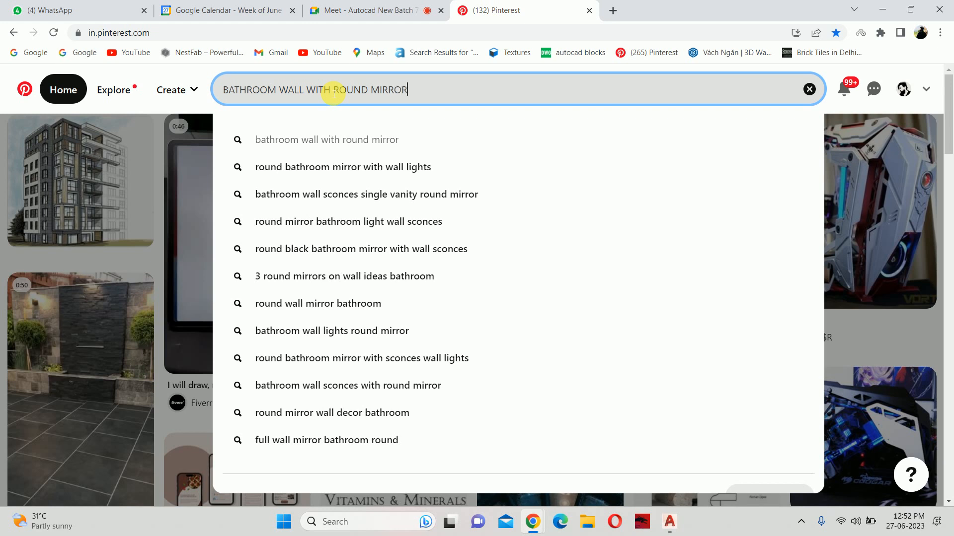
{"action": "key", "text": "Return"}
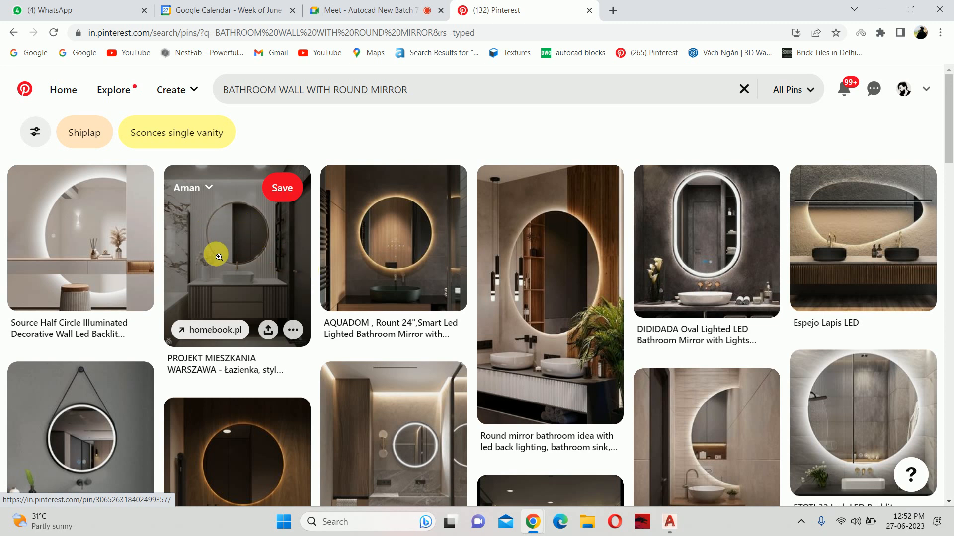
Browse the mirror results, open the backlit semi-circle mirror pin, and open its related pin of a marble vanity with hanging lights
{"action": "scroll", "coordinate": [250, 244], "scroll_direction": "down", "scroll_amount": 1}
{"action": "scroll", "coordinate": [249, 244], "scroll_direction": "down", "scroll_amount": 2}
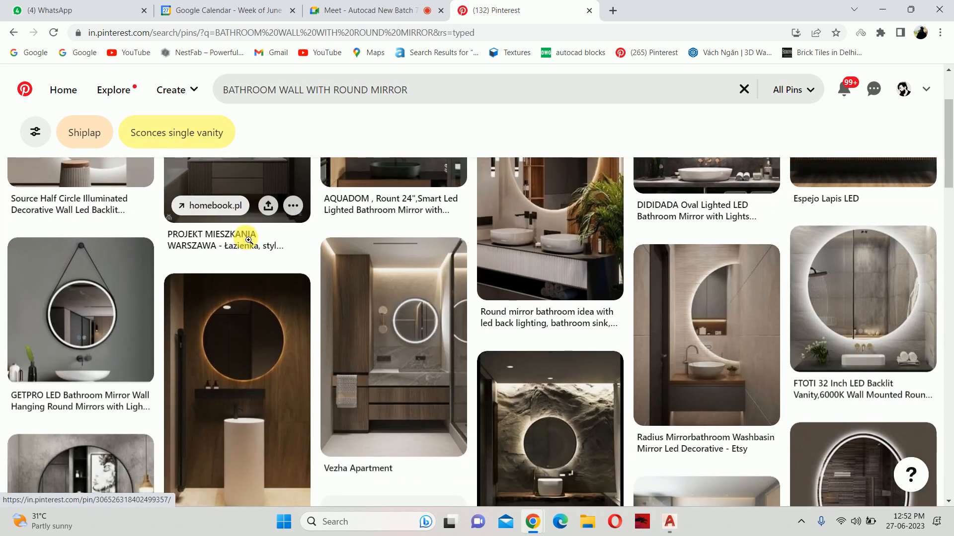
{"action": "scroll", "coordinate": [248, 243], "scroll_direction": "down", "scroll_amount": 6}
{"action": "scroll", "coordinate": [244, 241], "scroll_direction": "down", "scroll_amount": 2}
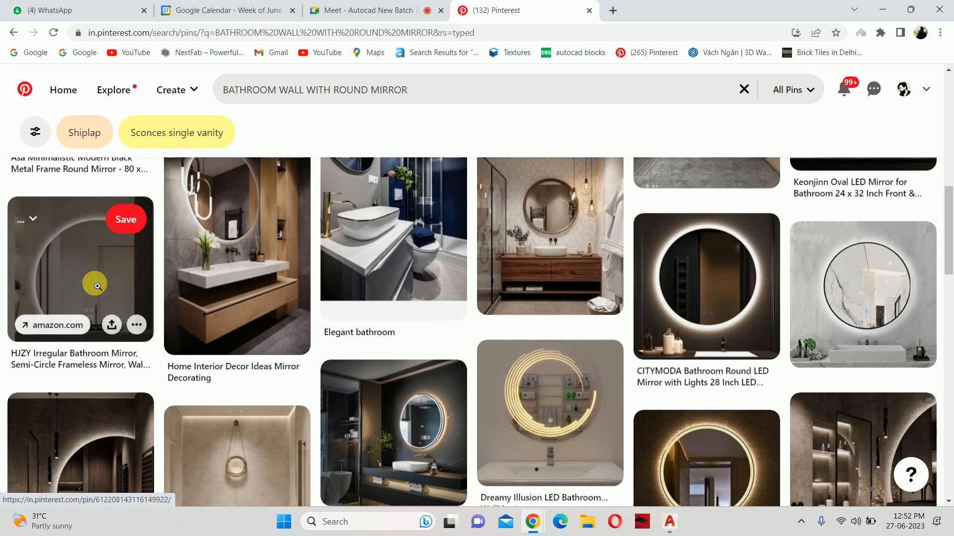
{"action": "left_click", "coordinate": [102, 282]}
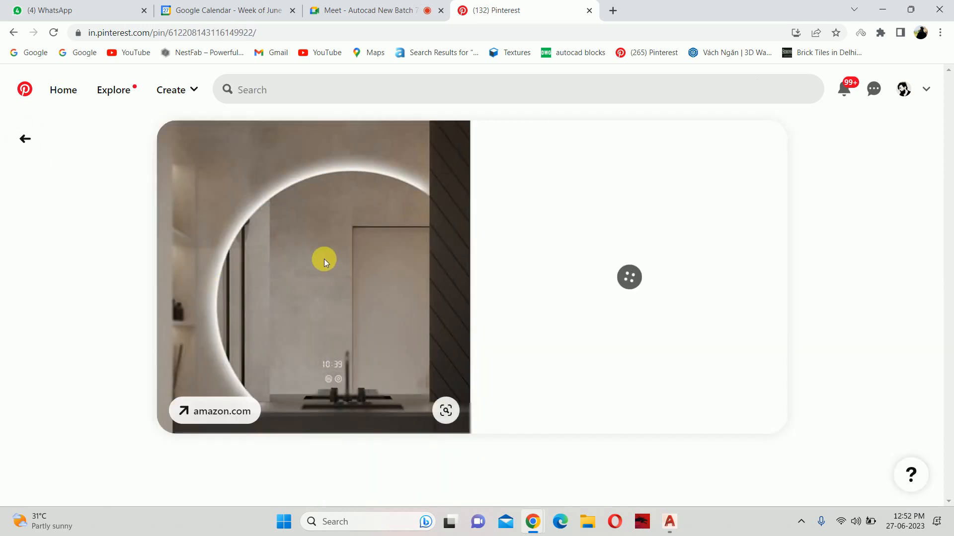
{"action": "scroll", "coordinate": [324, 258], "scroll_direction": "down", "scroll_amount": 6}
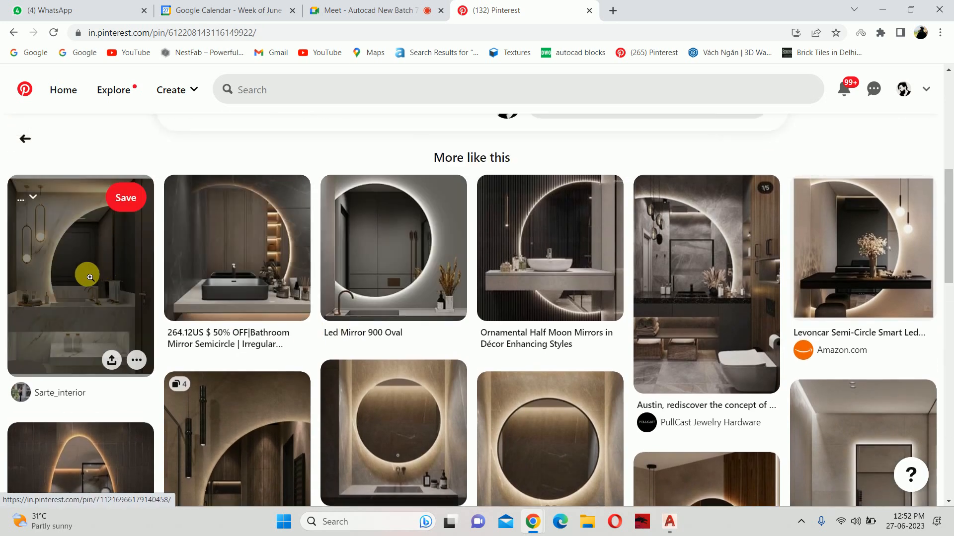
{"action": "left_click", "coordinate": [70, 273]}
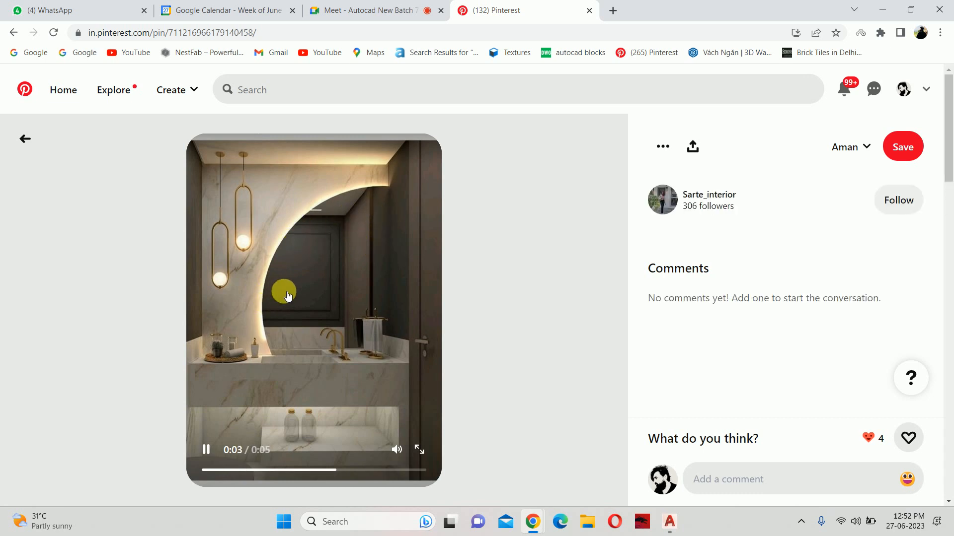
View the related pin of a marble washroom with a large backlit mirror and toilet, and return to the semi-circle mirror pin's related results
{"action": "scroll", "coordinate": [290, 286], "scroll_direction": "down", "scroll_amount": 5}
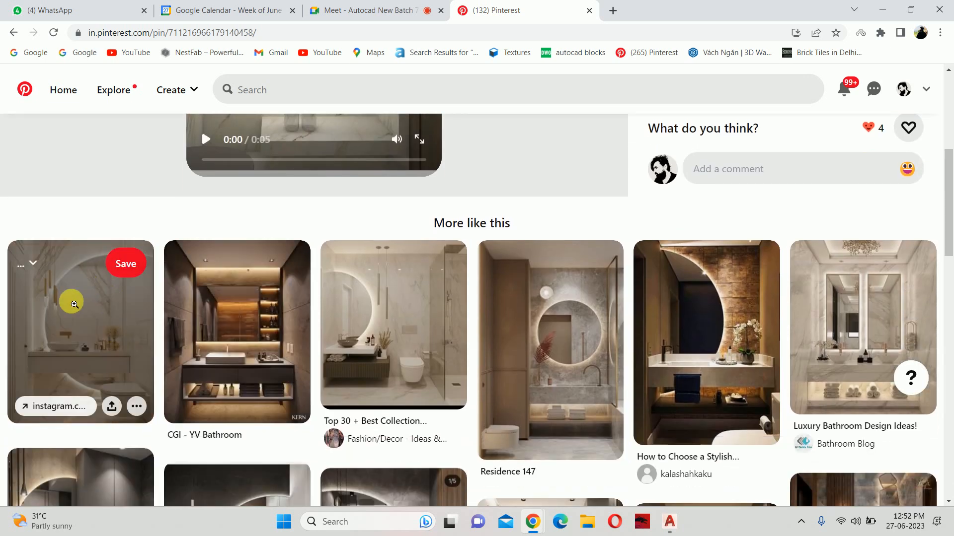
{"action": "left_click", "coordinate": [70, 300]}
{"action": "scroll", "coordinate": [242, 320], "scroll_direction": "down", "scroll_amount": 1}
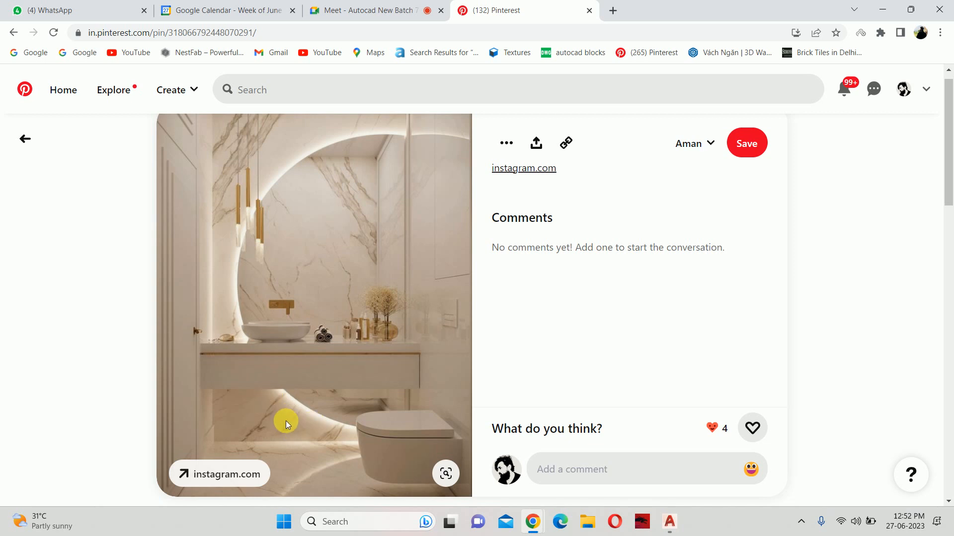
{"action": "left_click", "coordinate": [25, 139]}
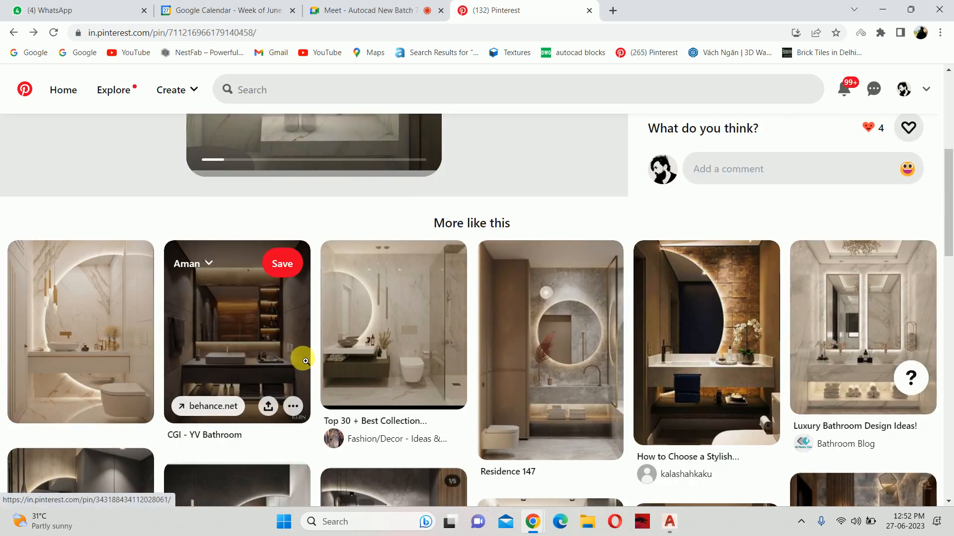
{"action": "scroll", "coordinate": [177, 366], "scroll_direction": "up", "scroll_amount": 6}
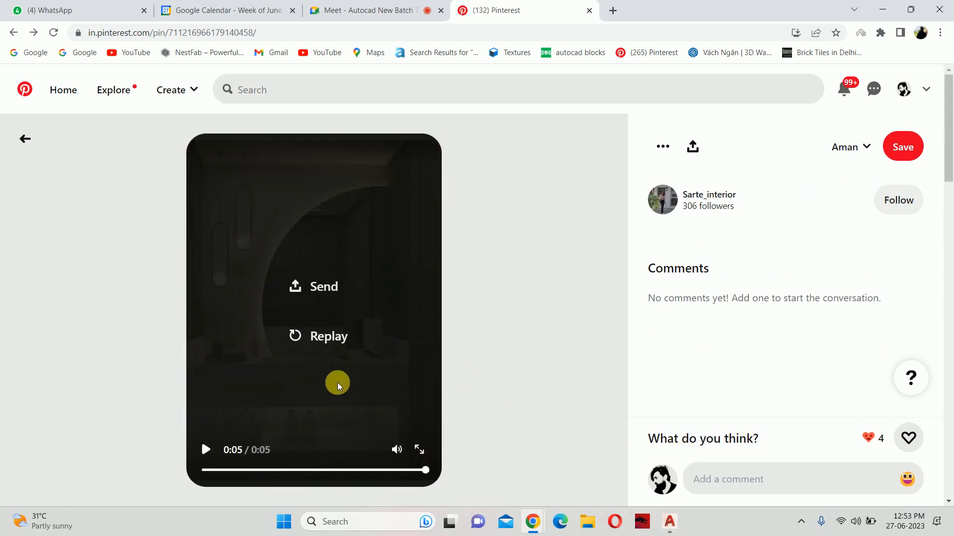
{"action": "left_click", "coordinate": [533, 381]}
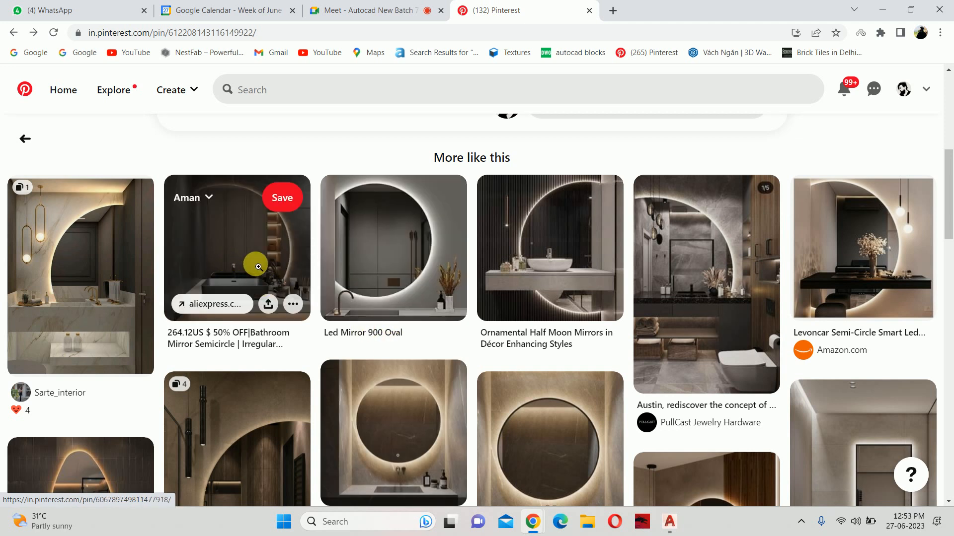
Open the AliExpress semicircle mirror pin and its related pin of a dark vanity with hanging lights
{"action": "left_click", "coordinate": [259, 267]}
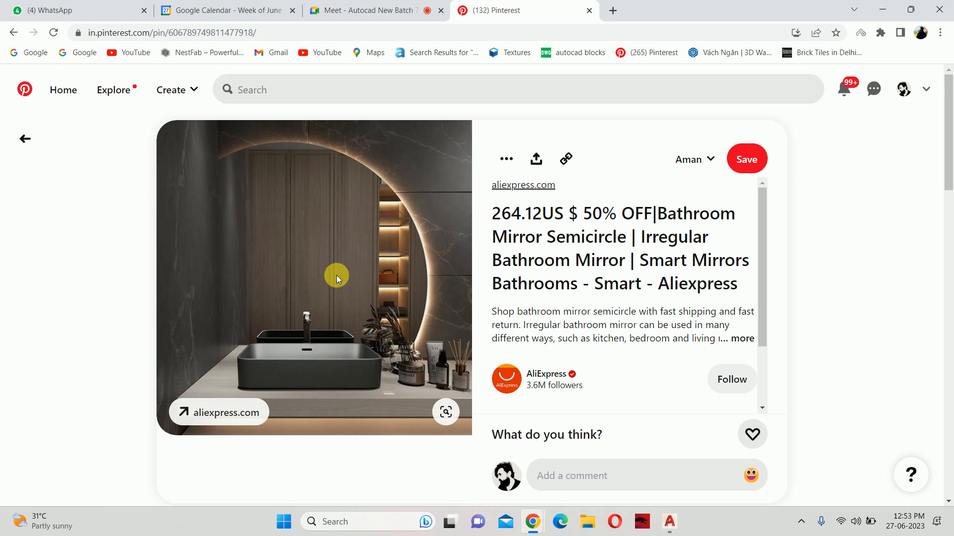
{"action": "scroll", "coordinate": [336, 273], "scroll_direction": "down", "scroll_amount": 5}
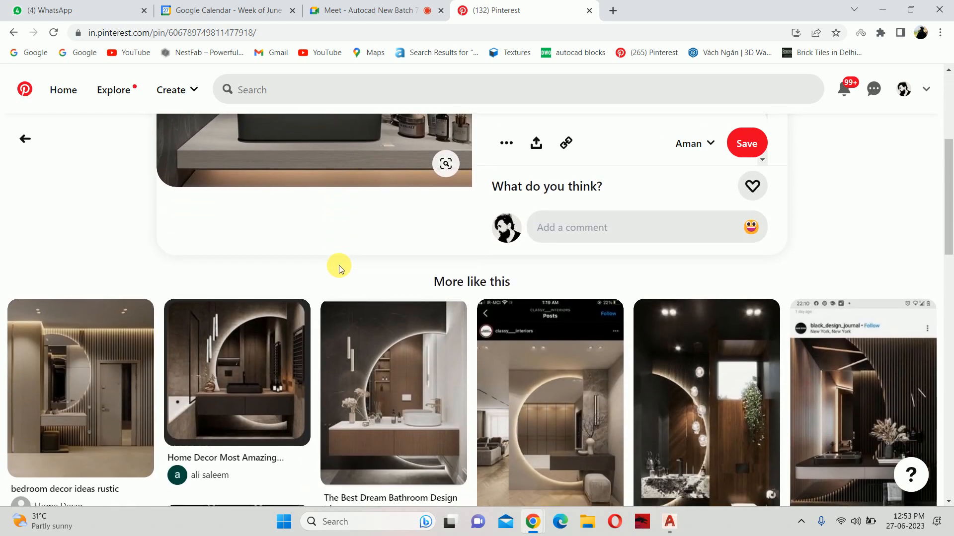
{"action": "left_click", "coordinate": [254, 375]}
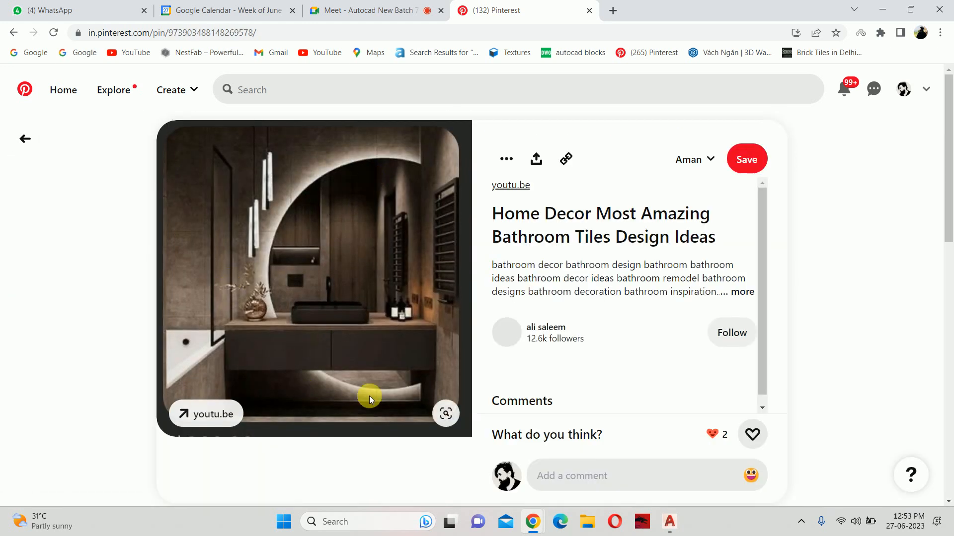
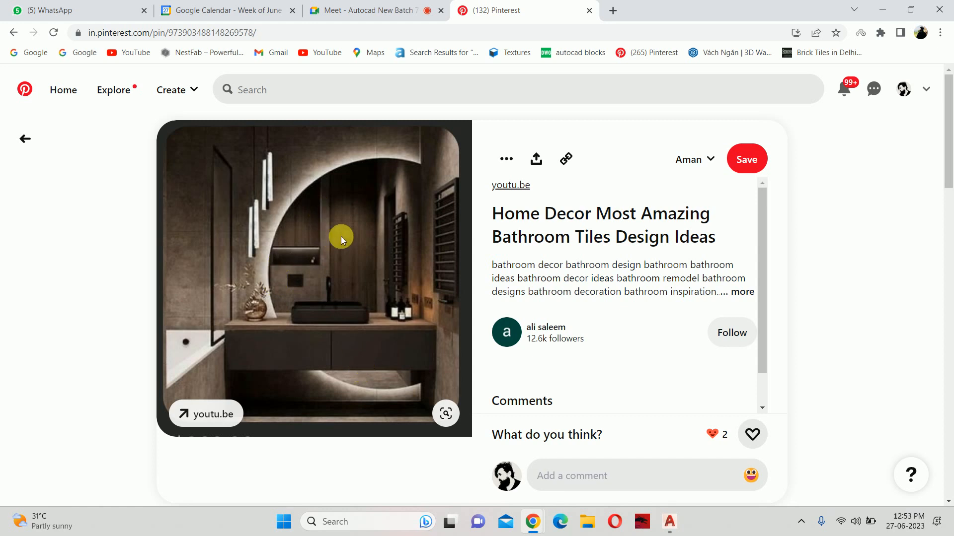
View the related pin with a wooden counter and black drawers, and open the beige washroom pin with a backlit semi-circular mirror
{"action": "scroll", "coordinate": [425, 273], "scroll_direction": "down", "scroll_amount": 8}
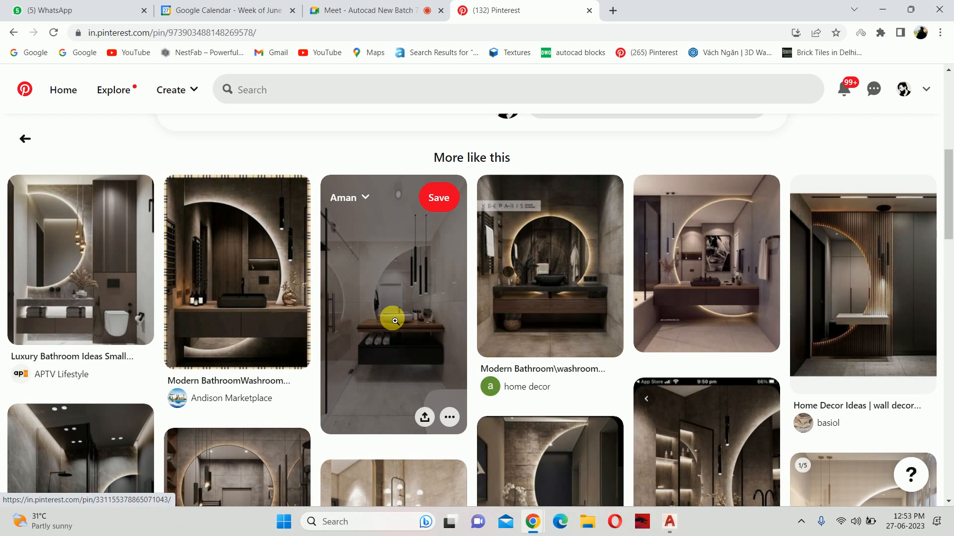
{"action": "left_click", "coordinate": [395, 321]}
{"action": "scroll", "coordinate": [297, 302], "scroll_direction": "down", "scroll_amount": 4}
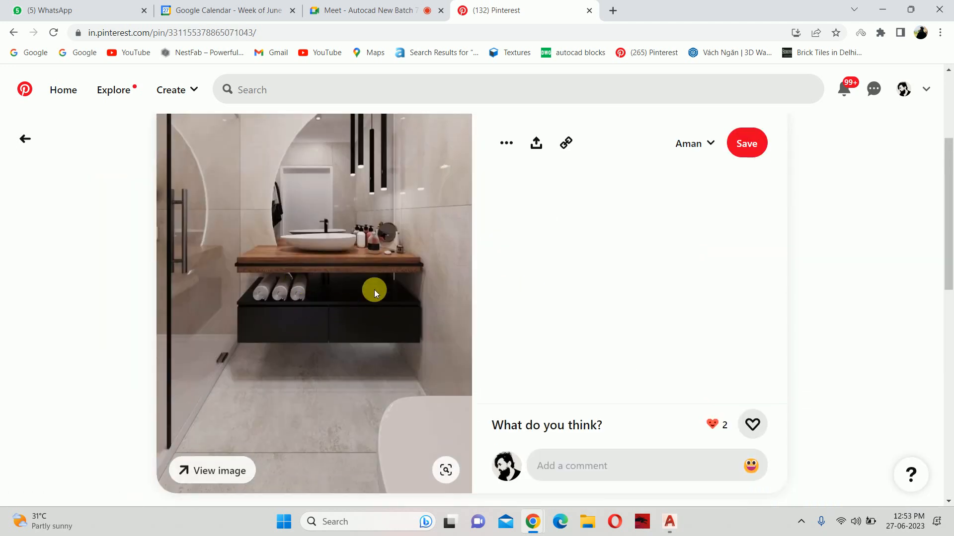
{"action": "scroll", "coordinate": [336, 269], "scroll_direction": "down", "scroll_amount": 7}
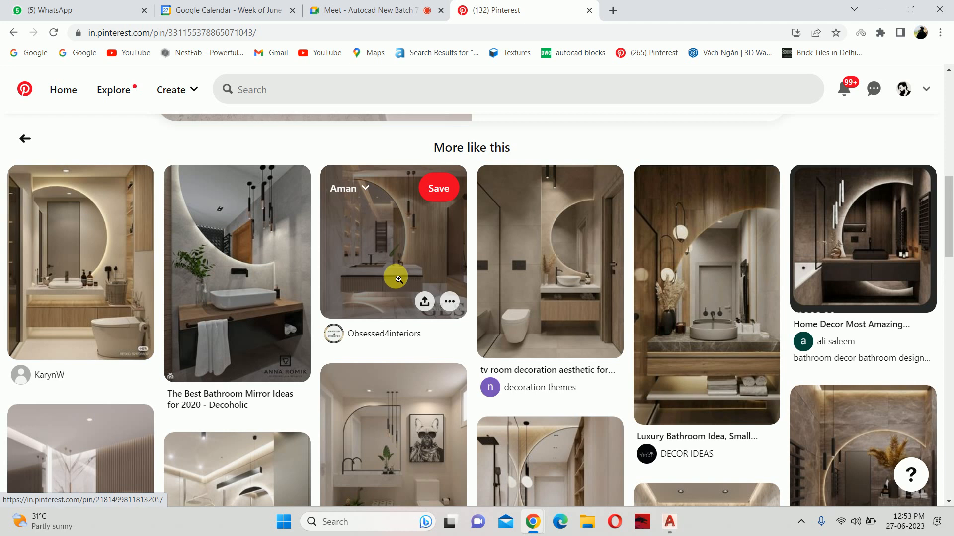
{"action": "left_click", "coordinate": [71, 304]}
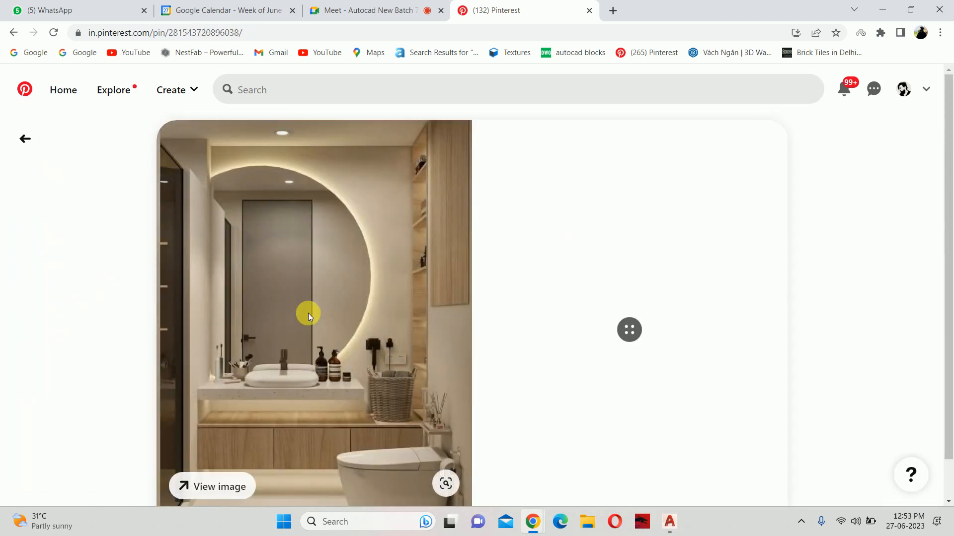
Examine the beige washroom's counter and drawers, and open the related pin of a dark counter with a large circular mirror behind it
{"action": "scroll", "coordinate": [279, 357], "scroll_direction": "down", "scroll_amount": 2}
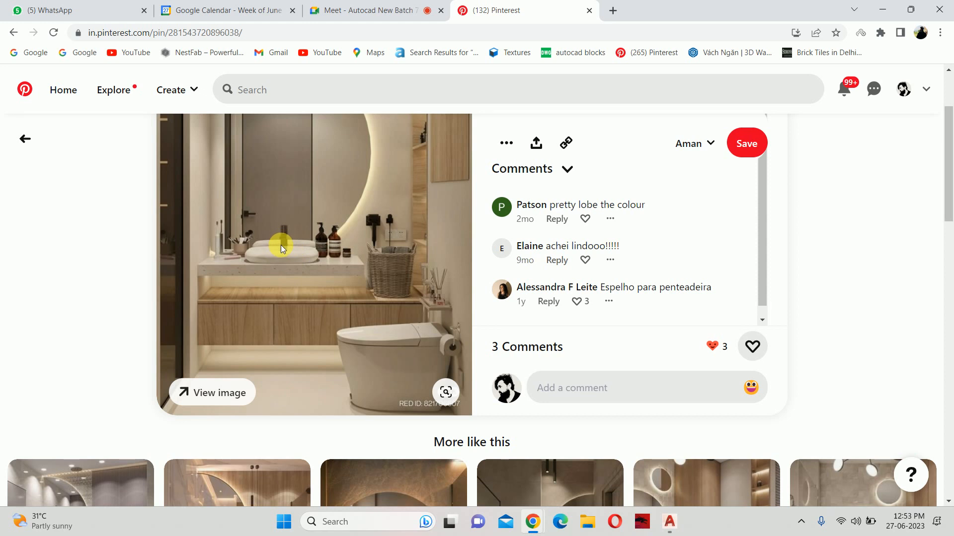
{"action": "scroll", "coordinate": [281, 245], "scroll_direction": "down", "scroll_amount": 2}
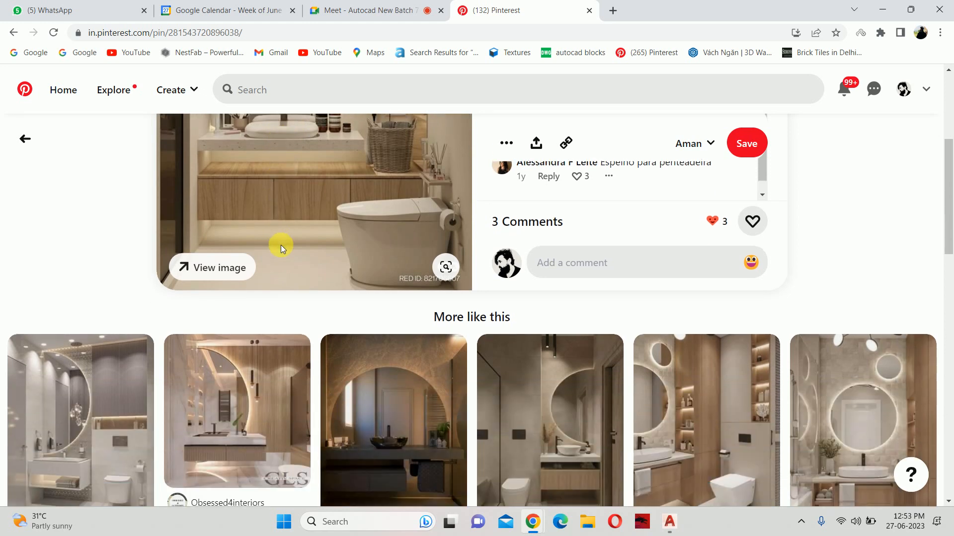
{"action": "scroll", "coordinate": [281, 245], "scroll_direction": "down", "scroll_amount": 3}
{"action": "left_click", "coordinate": [397, 298]}
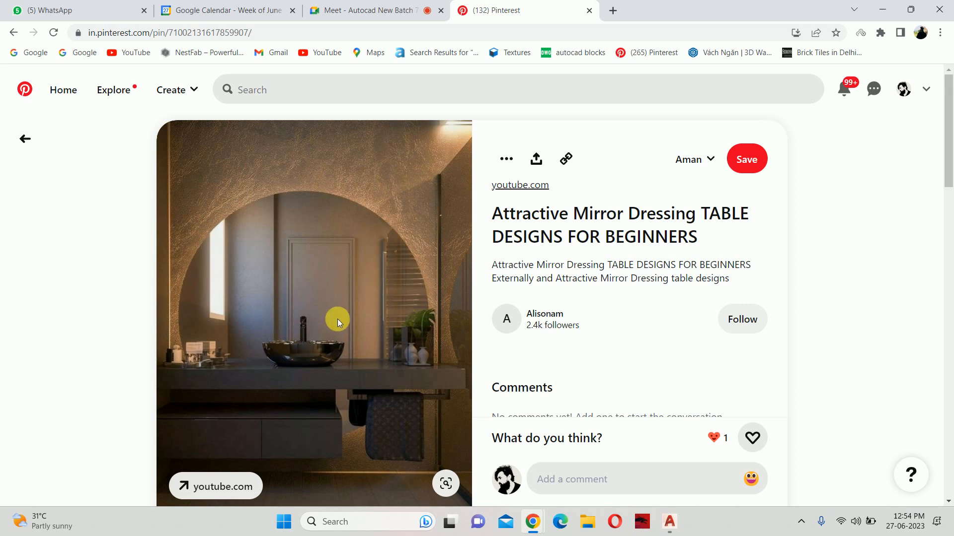
Browse related mirror pins, including the floating counter and "FLAT IN DNIPRO", and open the dark "Modern Bathroom Designs" vanity pin
{"action": "scroll", "coordinate": [377, 256], "scroll_direction": "down", "scroll_amount": 5}
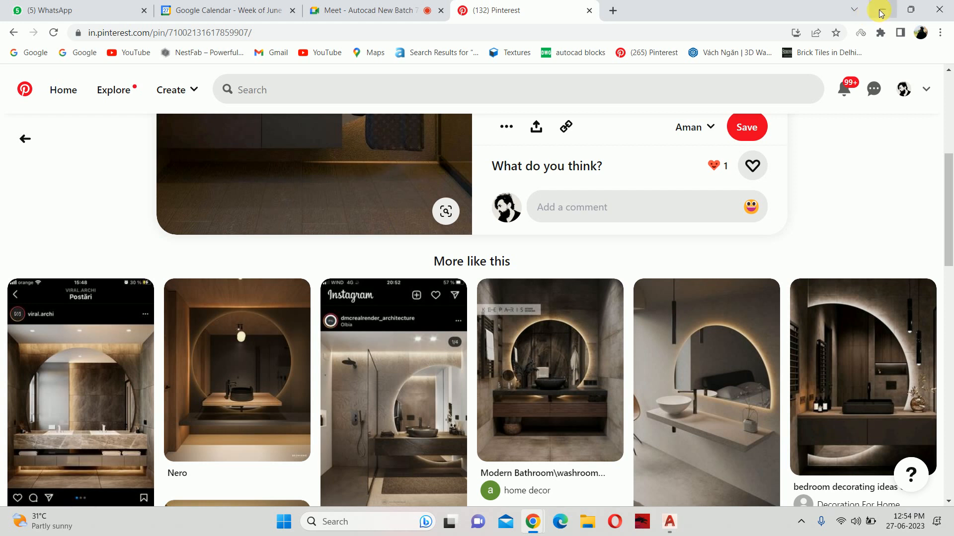
{"action": "left_click", "coordinate": [713, 392]}
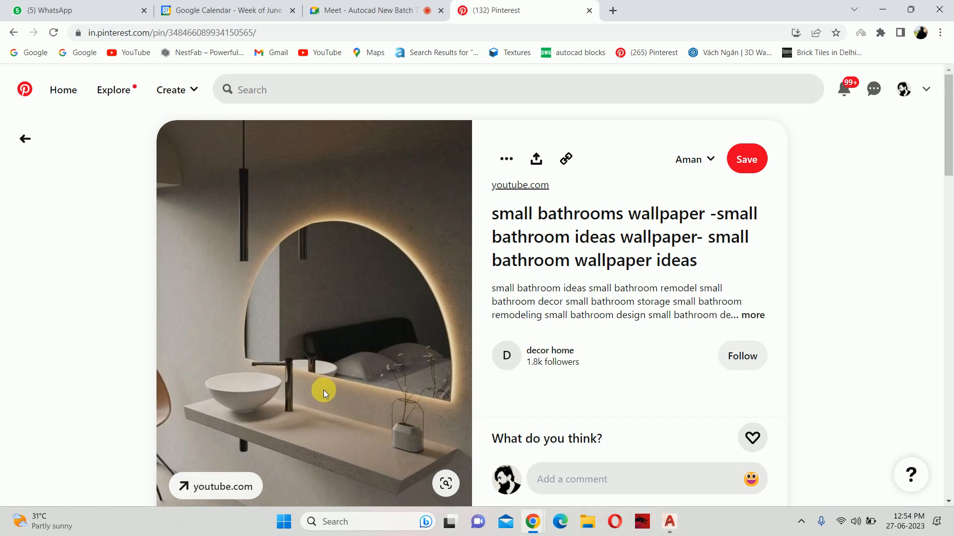
{"action": "scroll", "coordinate": [324, 389], "scroll_direction": "down", "scroll_amount": 5}
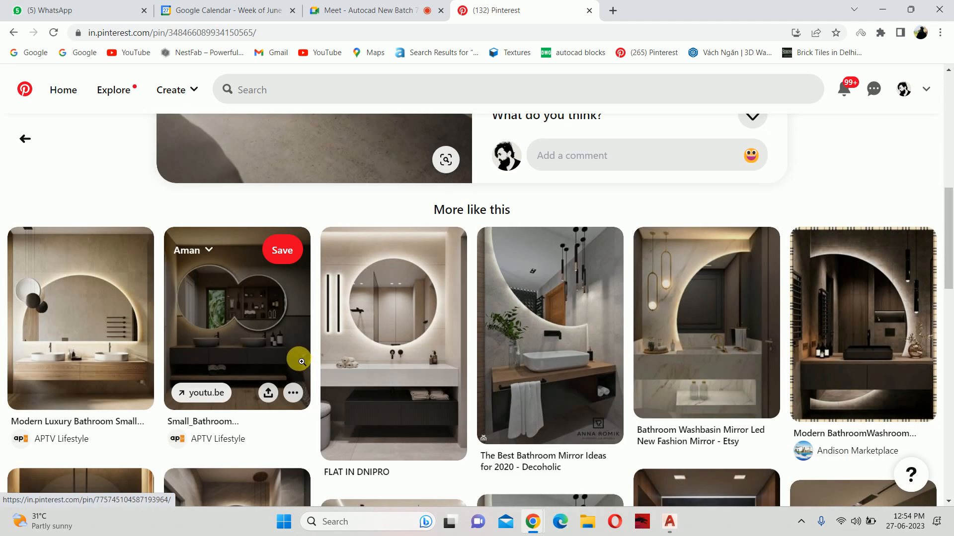
{"action": "left_click", "coordinate": [391, 362]}
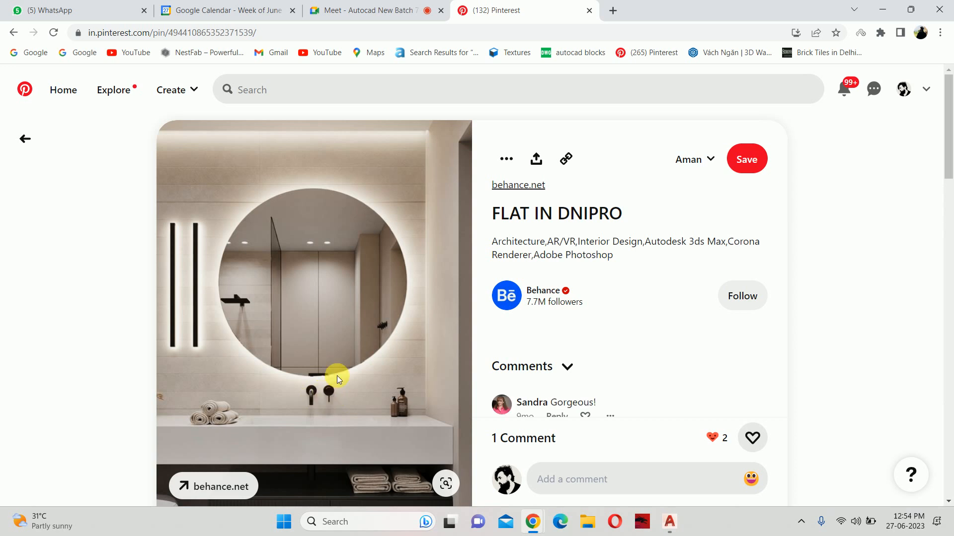
{"action": "scroll", "coordinate": [341, 347], "scroll_direction": "down", "scroll_amount": 5}
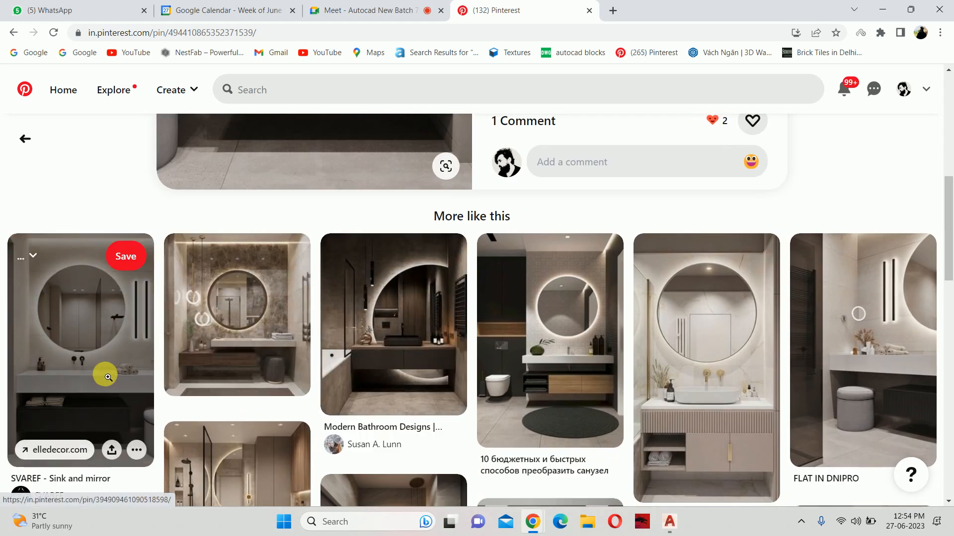
{"action": "left_click", "coordinate": [405, 344]}
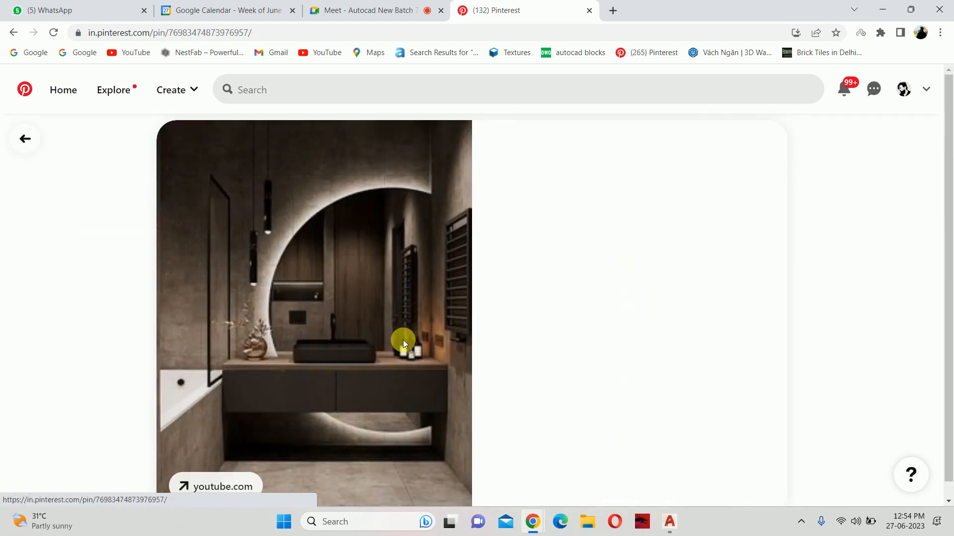
Switch to AutoCAD, view the whole washroom elevation, and compare it with the dark vanity mirror pin in Chrome
{"action": "left_click", "coordinate": [882, 7]}
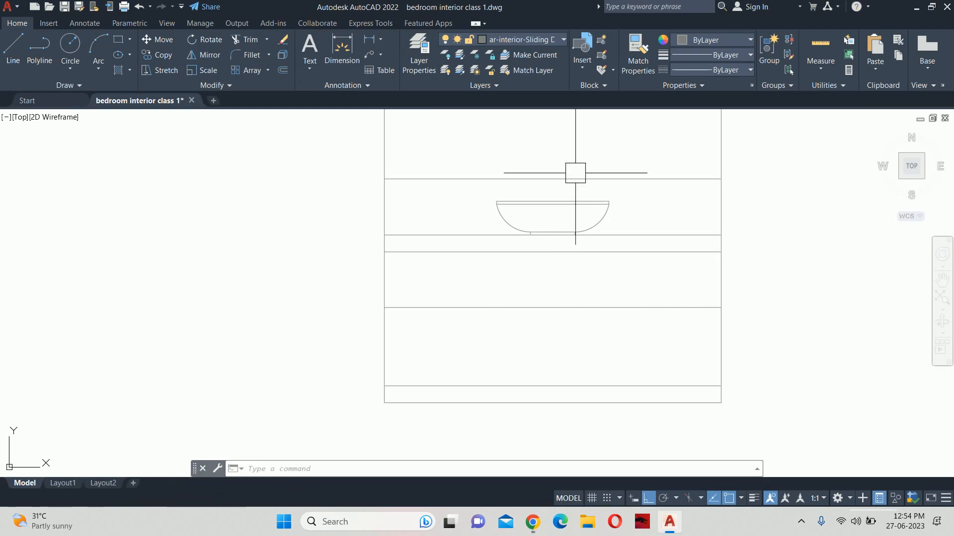
{"action": "scroll", "coordinate": [571, 243], "scroll_direction": "down", "scroll_amount": 4}
{"action": "middle_click_drag", "start_coordinate": [555, 252], "coordinate": [436, 339]}
{"action": "key", "text": "Escape"}
{"action": "key", "text": "Escape"}
{"action": "key", "text": "Escape"}
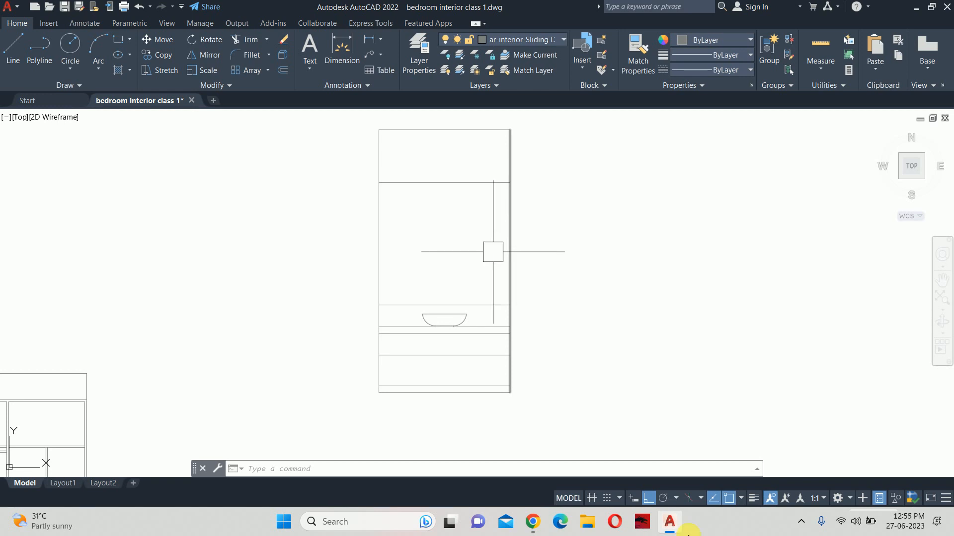
{"action": "mouse_move", "coordinate": [533, 522]}
{"action": "left_click", "coordinate": [490, 452]}
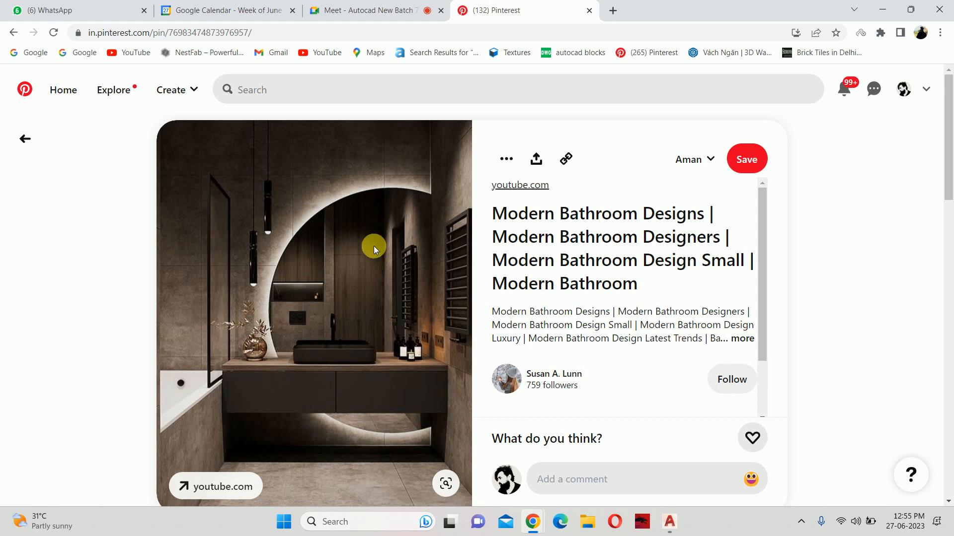
{"action": "left_click", "coordinate": [882, 10]}
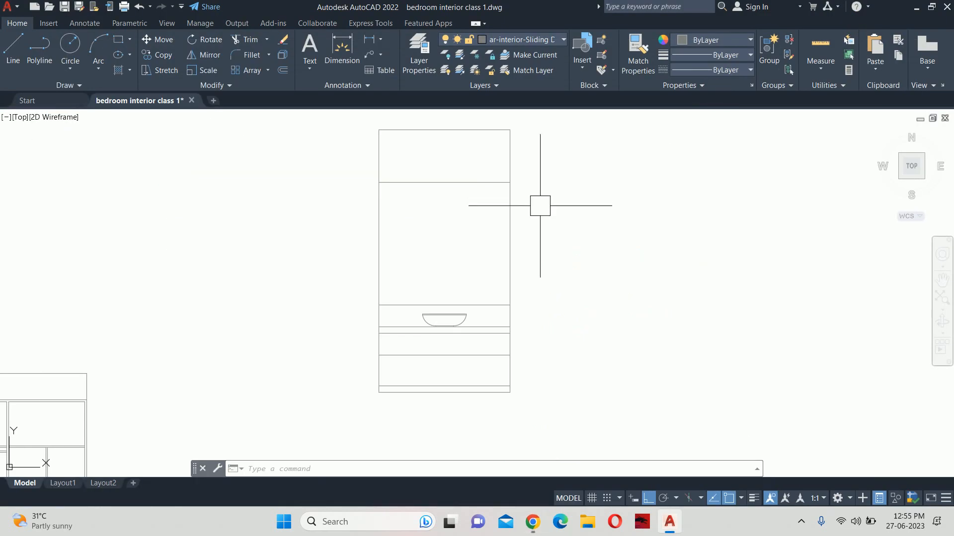
Measure the horizontal line above the basin with a linear dimension, without placing the dimension
{"action": "type", "text": "dli"}
{"action": "key", "text": "Return"}
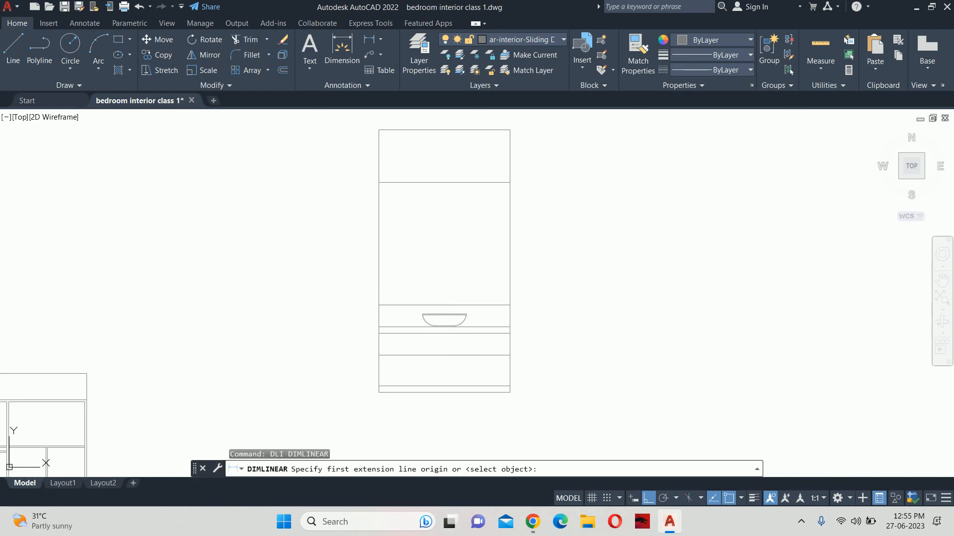
{"action": "key", "text": "Return"}
{"action": "scroll", "coordinate": [464, 298], "scroll_direction": "up", "scroll_amount": 4}
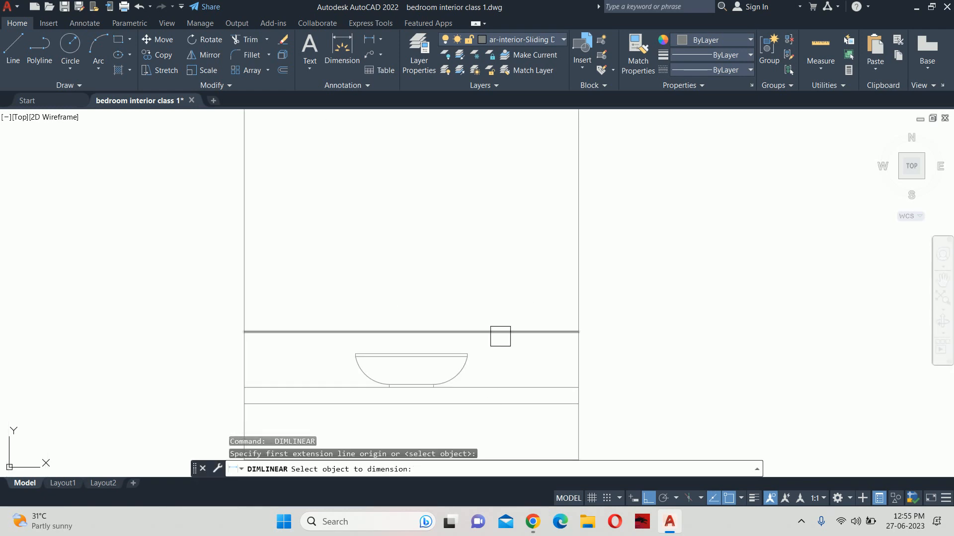
{"action": "left_click", "coordinate": [500, 332]}
{"action": "key", "text": "Escape"}
Offset the elevation's right edge 9" inward
{"action": "type", "text": "o"}
{"action": "key", "text": "Return"}
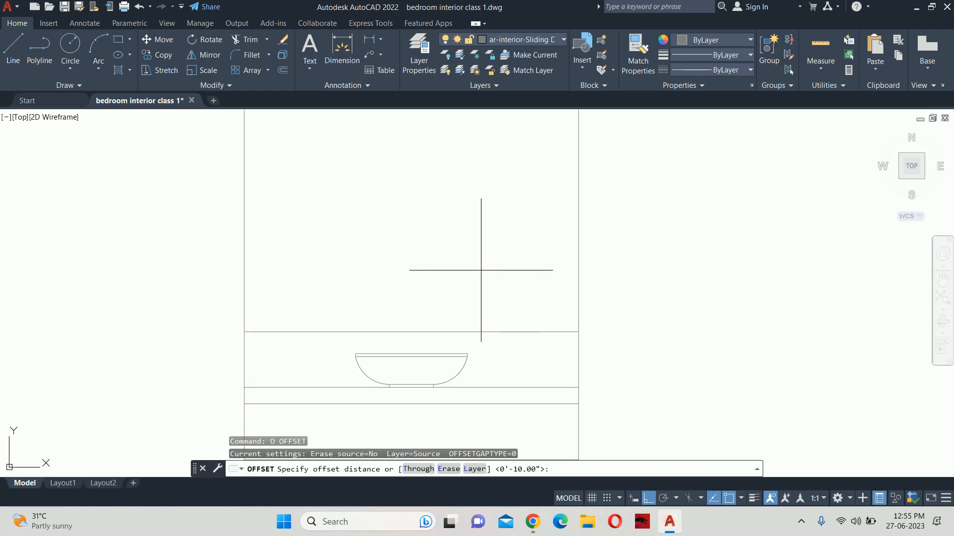
{"action": "type", "text": "9"}
{"action": "key", "text": "Return"}
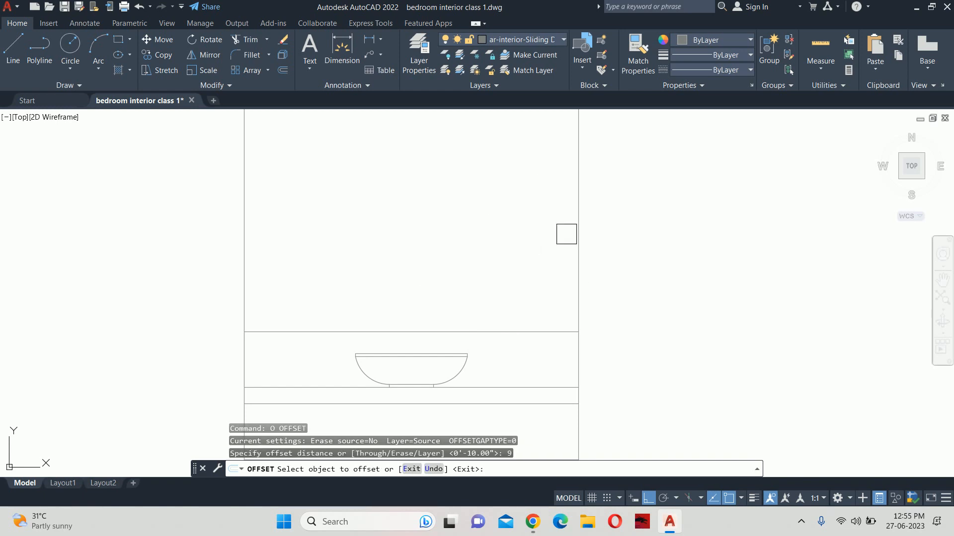
{"action": "left_click", "coordinate": [576, 234]}
{"action": "left_click", "coordinate": [528, 251]}
{"action": "scroll", "coordinate": [497, 260], "scroll_direction": "down", "scroll_amount": 2}
{"action": "middle_click_drag", "start_coordinate": [449, 255], "coordinate": [478, 268]}
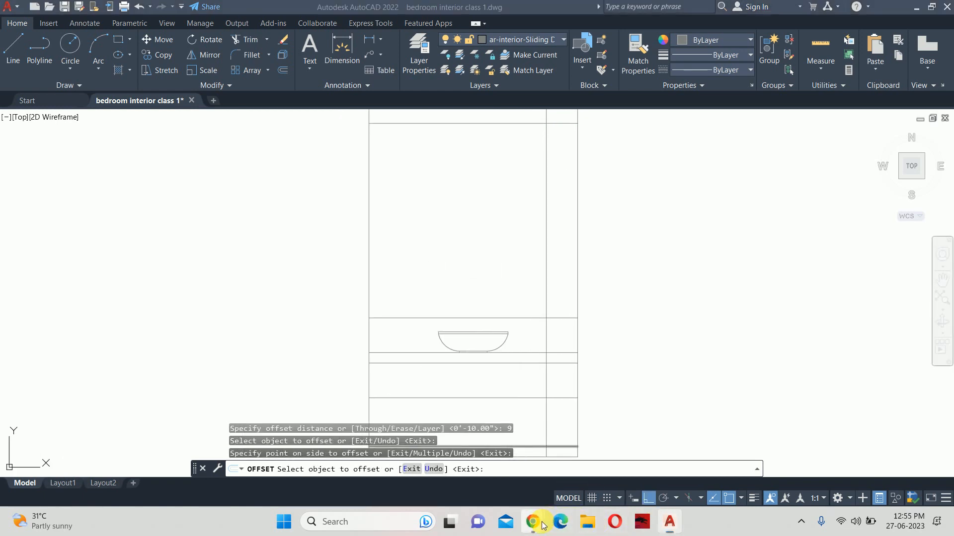
Recheck the mirror pin in Chrome, return to AutoCAD, and offset the elevation's left edge 9" inward
{"action": "mouse_move", "coordinate": [533, 522]}
{"action": "left_click", "coordinate": [467, 458]}
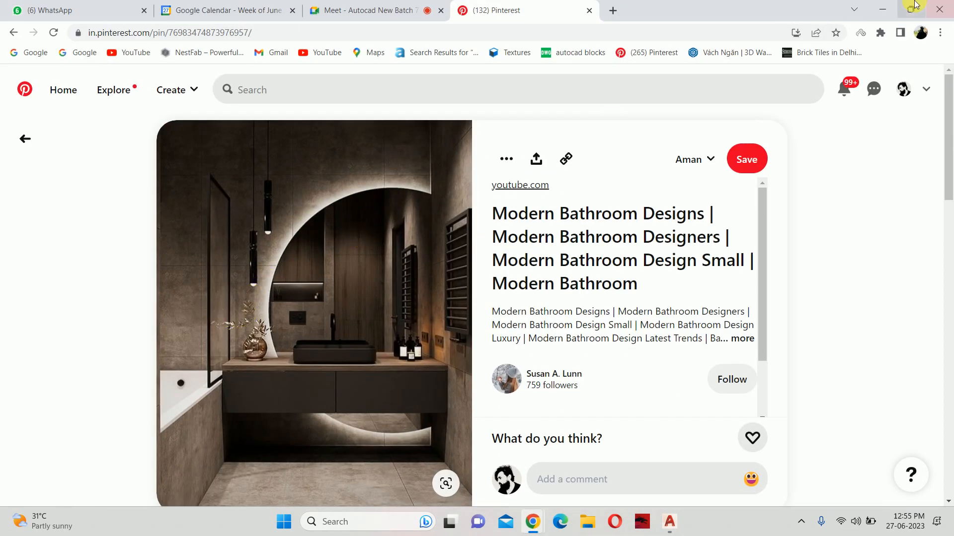
{"action": "left_click", "coordinate": [882, 9]}
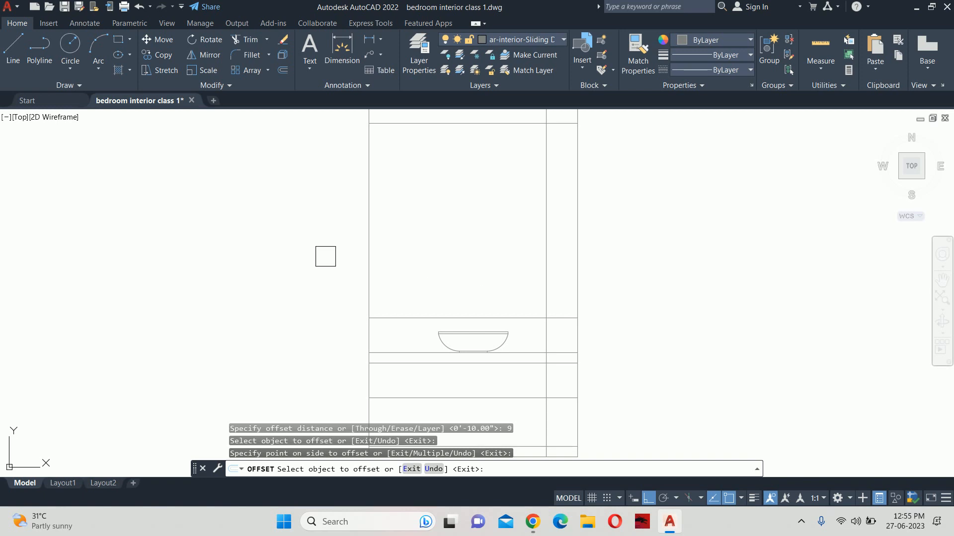
{"action": "left_click", "coordinate": [369, 252]}
{"action": "left_click", "coordinate": [453, 266]}
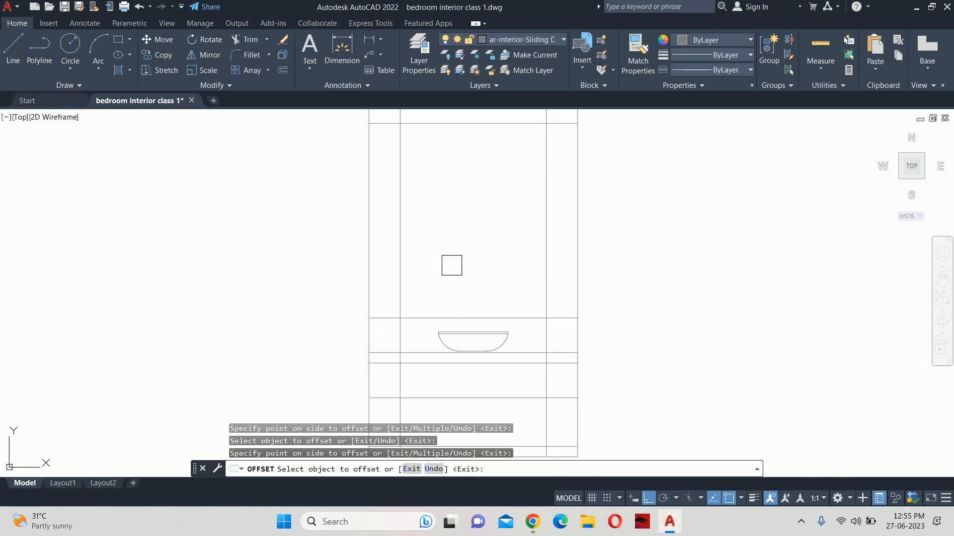
{"action": "key", "text": "Escape"}
{"action": "key", "text": "Escape"}
{"action": "key", "text": "Escape"}
{"action": "scroll", "coordinate": [477, 288], "scroll_direction": "down", "scroll_amount": 2}
{"action": "type", "text": "c"}
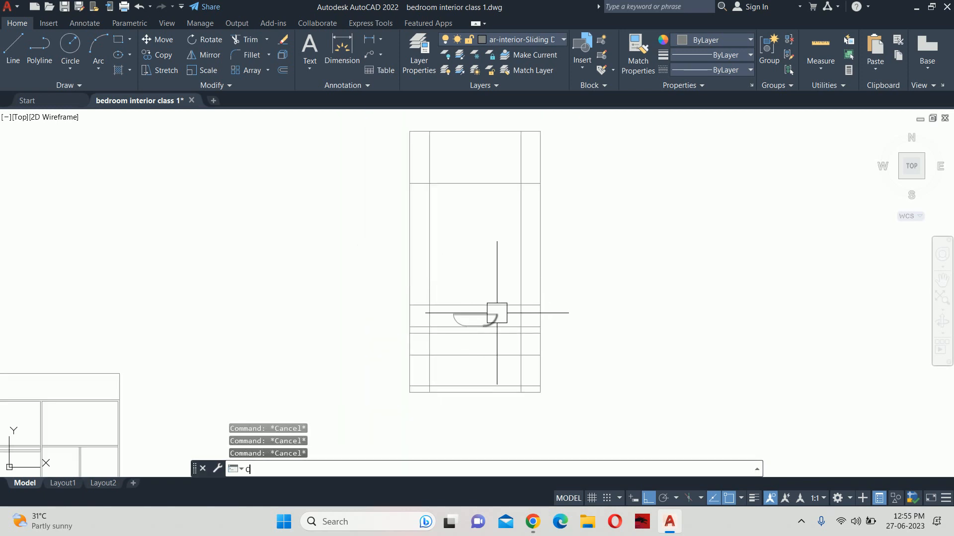
{"action": "key", "text": "Return"}
{"action": "left_click", "coordinate": [520, 326]}
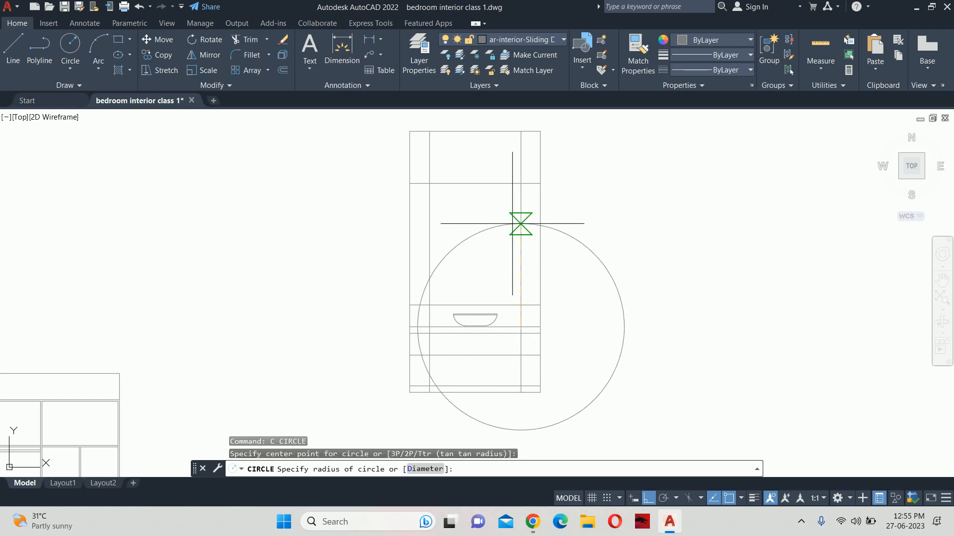
{"action": "key", "text": "Escape"}
Draw a circle centered where the right inner vertical meets the horizontal line above the basin, with its radius reaching the left inner vertical
{"action": "scroll", "coordinate": [524, 309], "scroll_direction": "up", "scroll_amount": 3}
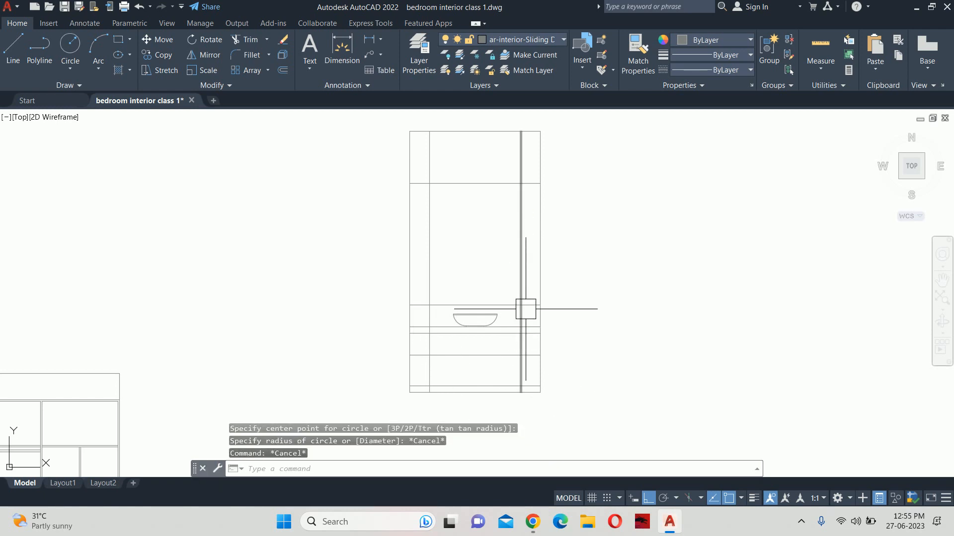
{"action": "key", "text": "Return"}
{"action": "left_click", "coordinate": [516, 295]}
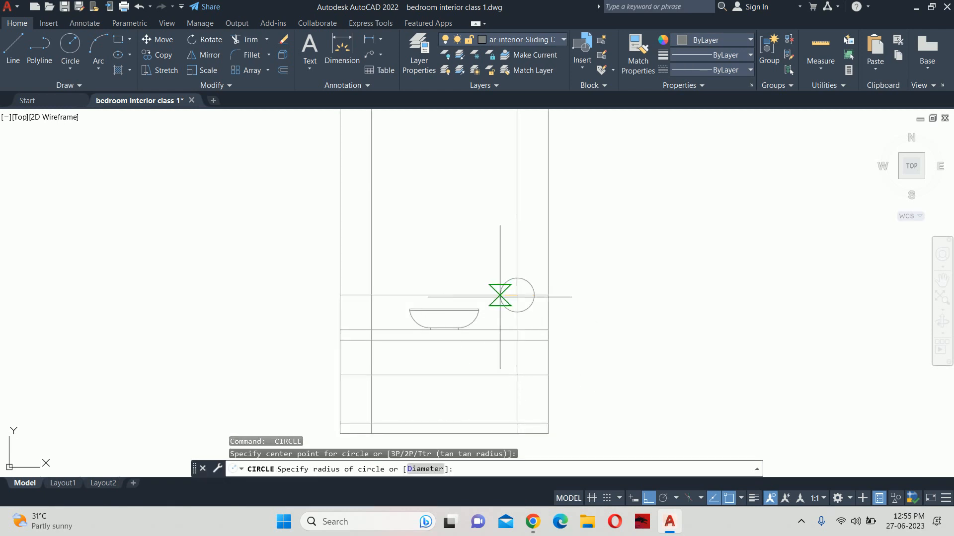
{"action": "key", "text": "Escape"}
{"action": "key", "text": "Escape"}
{"action": "key", "text": "Escape"}
{"action": "scroll", "coordinate": [388, 293], "scroll_direction": "down", "scroll_amount": 4}
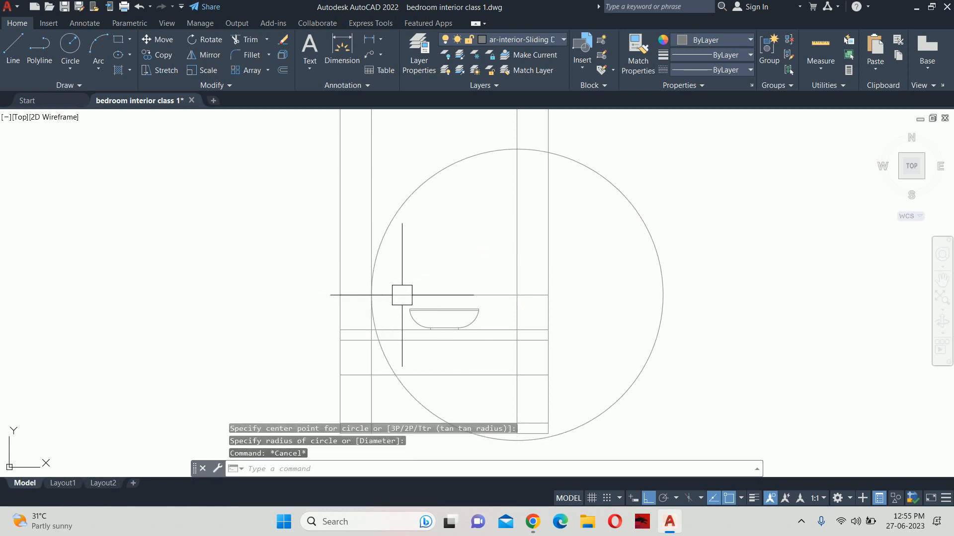
{"action": "scroll", "coordinate": [579, 319], "scroll_direction": "up", "scroll_amount": 2}
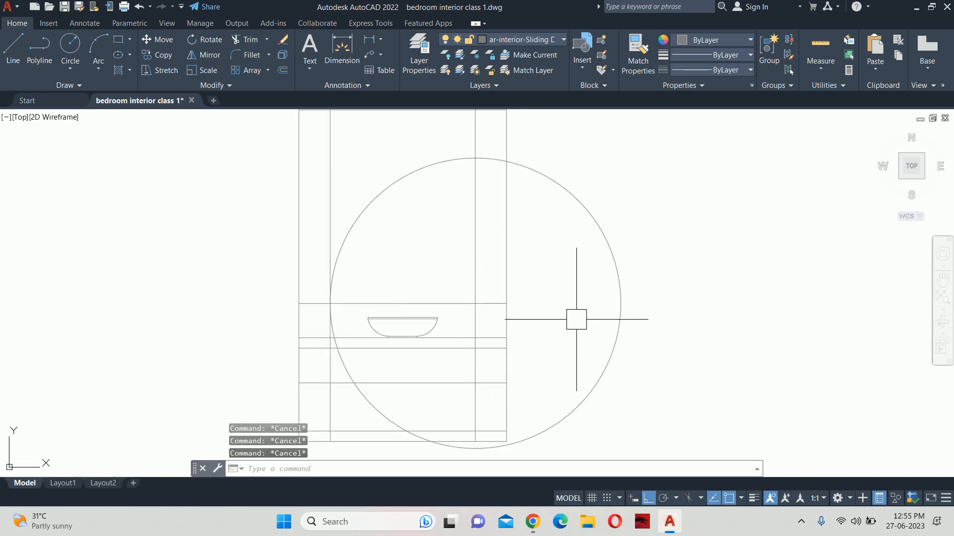
{"action": "key", "text": "Return"}
{"action": "left_click", "coordinate": [584, 381]}
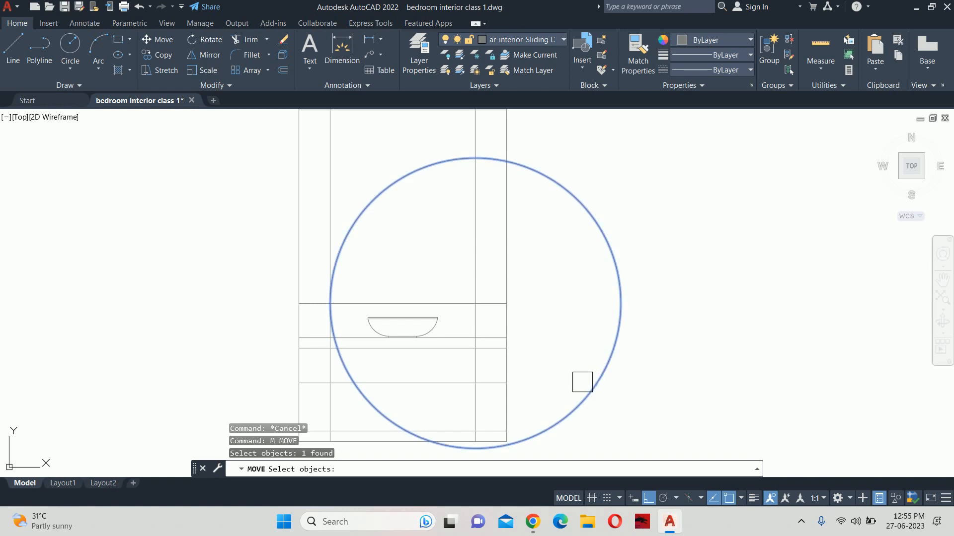
{"action": "key", "text": "Return"}
{"action": "left_click", "coordinate": [475, 304]}
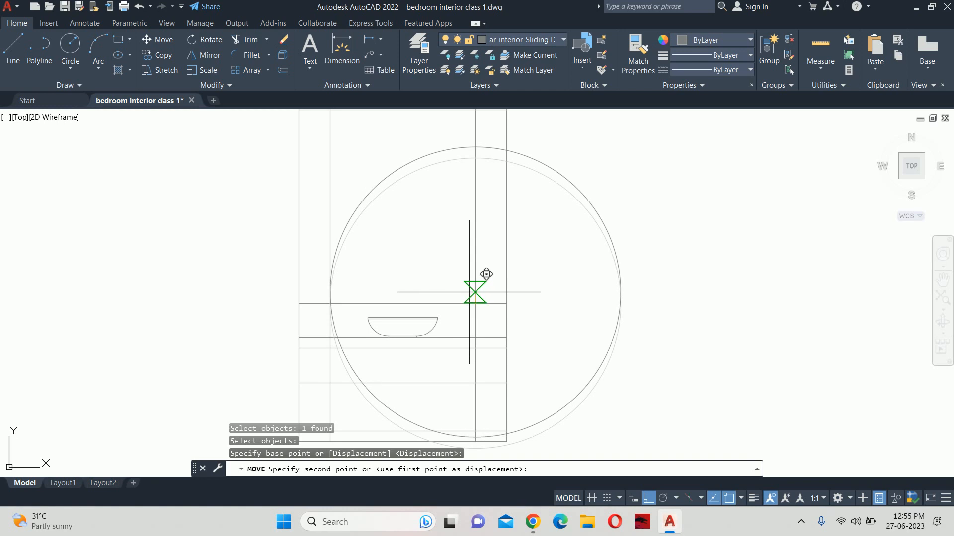
{"action": "key", "text": "Escape"}
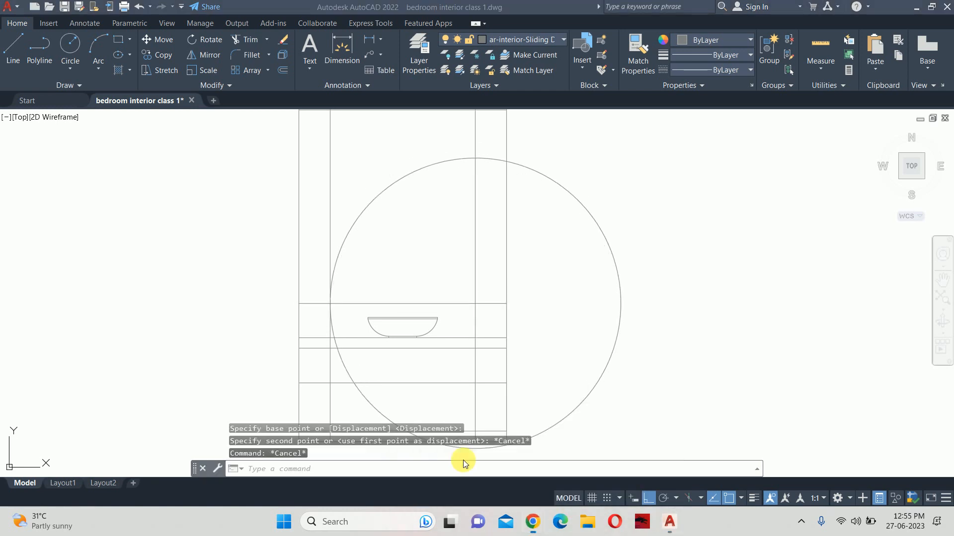
Recheck the mirror pin in Chrome, return to AutoCAD, and move the mirror circle 6" upward
{"action": "left_click", "coordinate": [463, 464]}
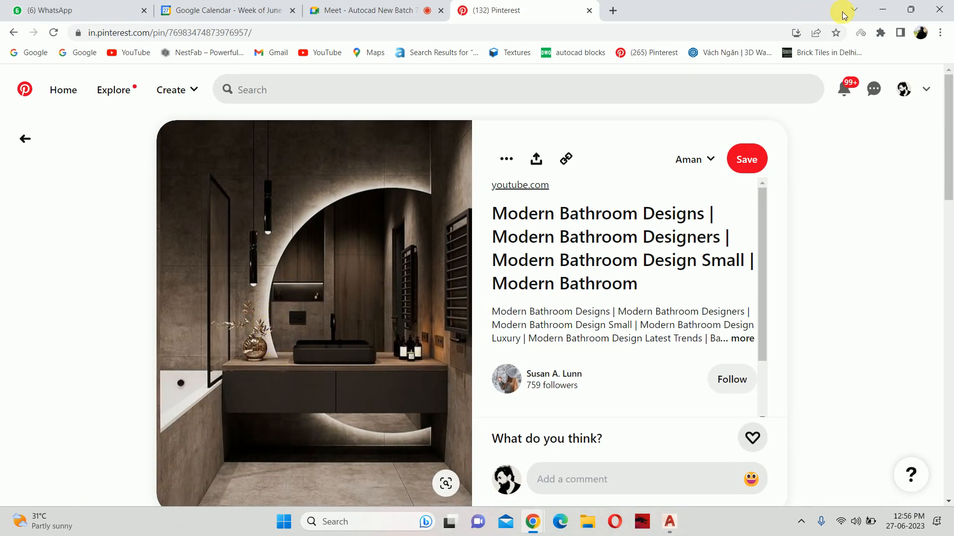
{"action": "left_click", "coordinate": [882, 10]}
{"action": "type", "text": "m"}
{"action": "key", "text": "Return"}
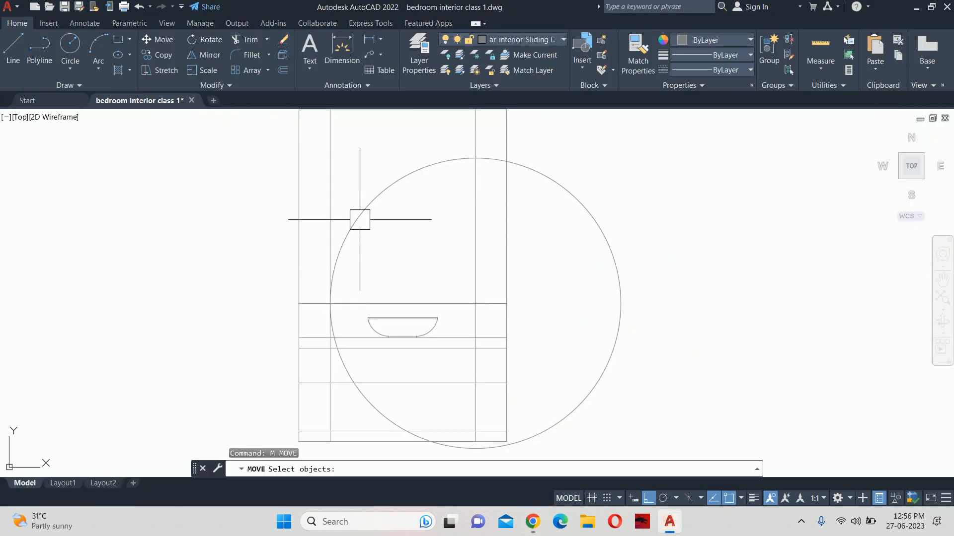
{"action": "left_click", "coordinate": [337, 227]}
{"action": "middle_click_drag", "start_coordinate": [424, 248], "coordinate": [438, 217]}
{"action": "scroll", "coordinate": [438, 218], "scroll_direction": "down", "scroll_amount": 2}
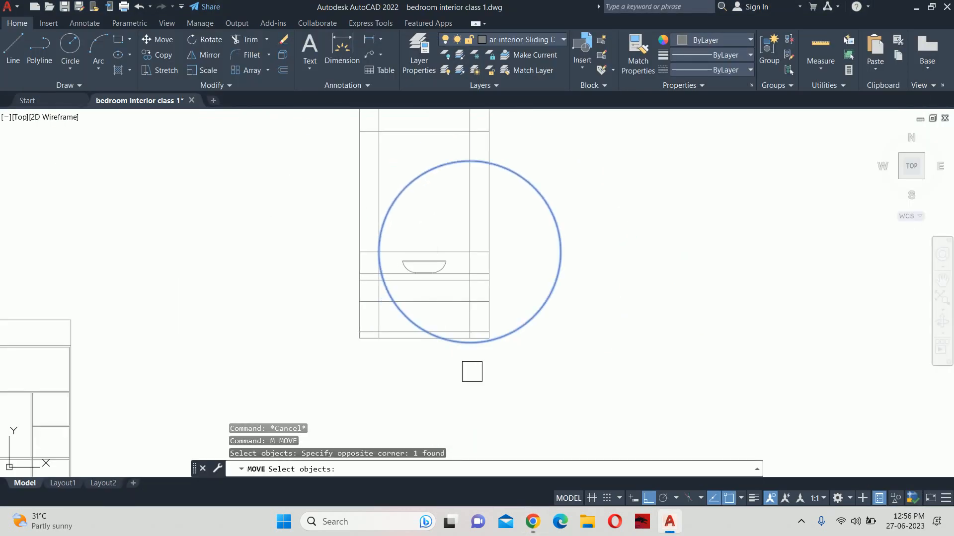
{"action": "scroll", "coordinate": [460, 361], "scroll_direction": "up", "scroll_amount": 2}
{"action": "middle_click_drag", "start_coordinate": [435, 293], "coordinate": [459, 391]}
{"action": "key", "text": "Return"}
{"action": "left_click", "coordinate": [451, 249]}
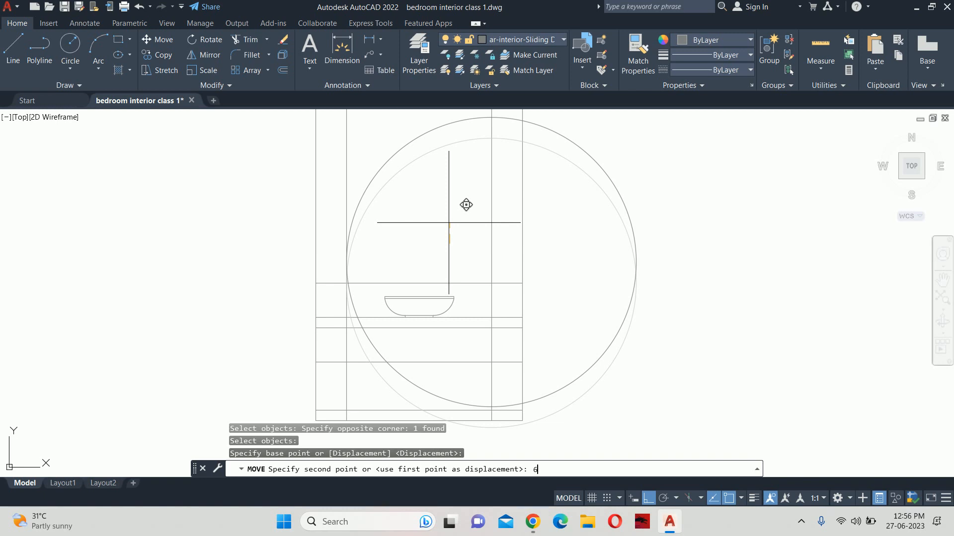
{"action": "key", "text": "Escape"}
{"action": "key", "text": "Escape"}
{"action": "key", "text": "Escape"}
Delete the two inner vertical guide lines and the horizontal guide line above the basin
{"action": "middle_click_drag", "start_coordinate": [447, 230], "coordinate": [442, 241]}
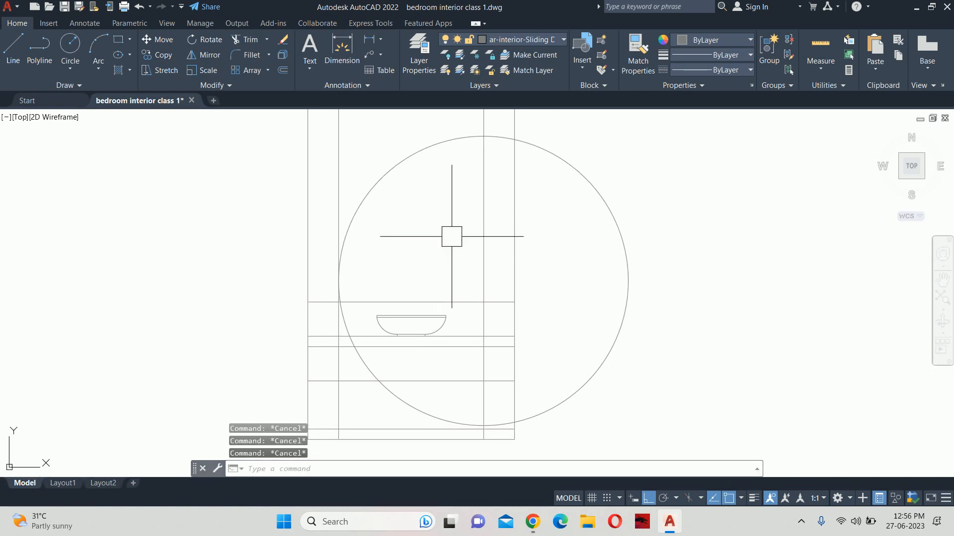
{"action": "left_click", "coordinate": [480, 205]}
{"action": "key", "text": "Delete"}
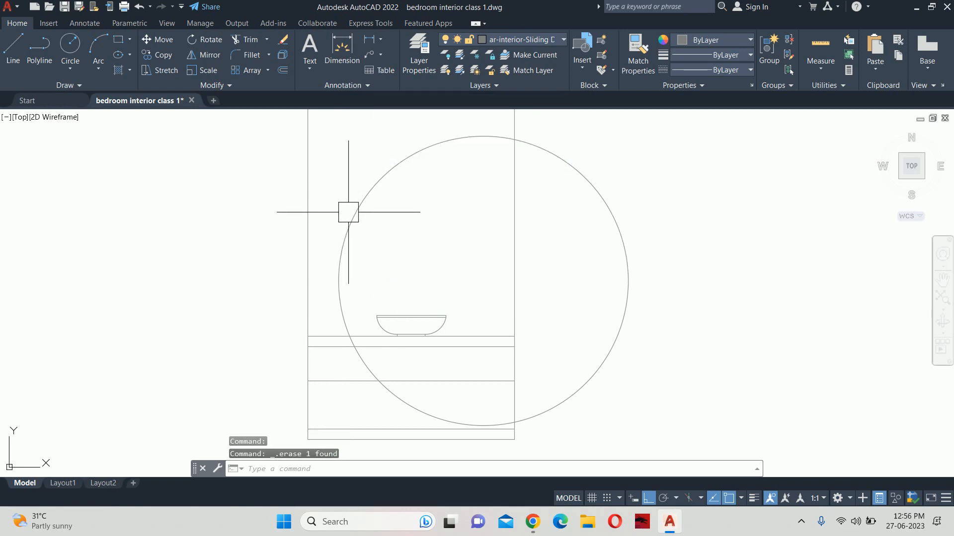
{"action": "key", "text": "Escape"}
{"action": "key", "text": "Escape"}
{"action": "key", "text": "Escape"}
Trim away the part of the mirror circle outside the elevation's right edge
{"action": "scroll", "coordinate": [379, 298], "scroll_direction": "down", "scroll_amount": 1}
{"action": "scroll", "coordinate": [379, 304], "scroll_direction": "up", "scroll_amount": 5}
{"action": "type", "text": "TR"}
{"action": "scroll", "coordinate": [523, 266], "scroll_direction": "down", "scroll_amount": 6}
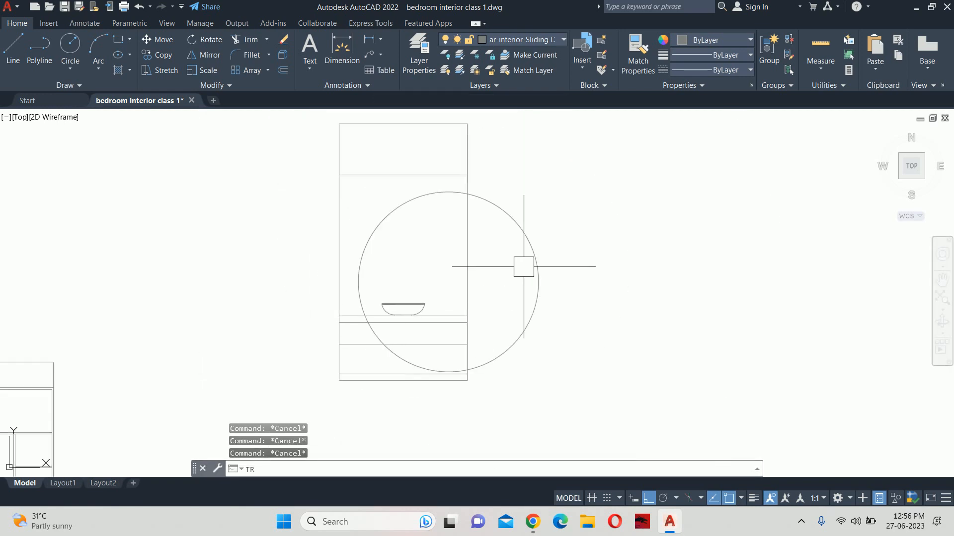
{"action": "key", "text": "Return"}
{"action": "key", "text": "Escape"}
{"action": "key", "text": "Escape"}
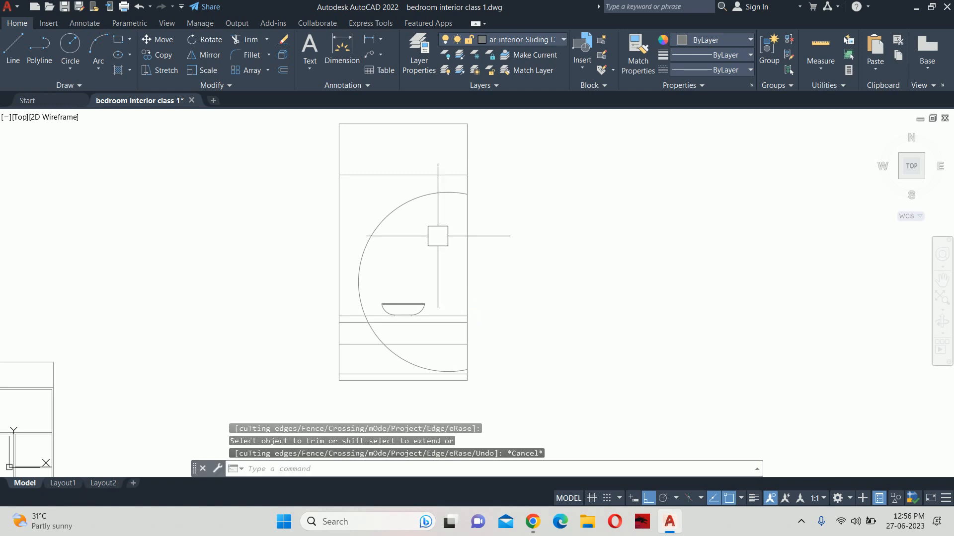
Trim the mirror circle where it crosses the counter and the drawer band beneath it
{"action": "scroll", "coordinate": [362, 331], "scroll_direction": "up", "scroll_amount": 2}
{"action": "key", "text": "Return"}
{"action": "key", "text": "Return"}
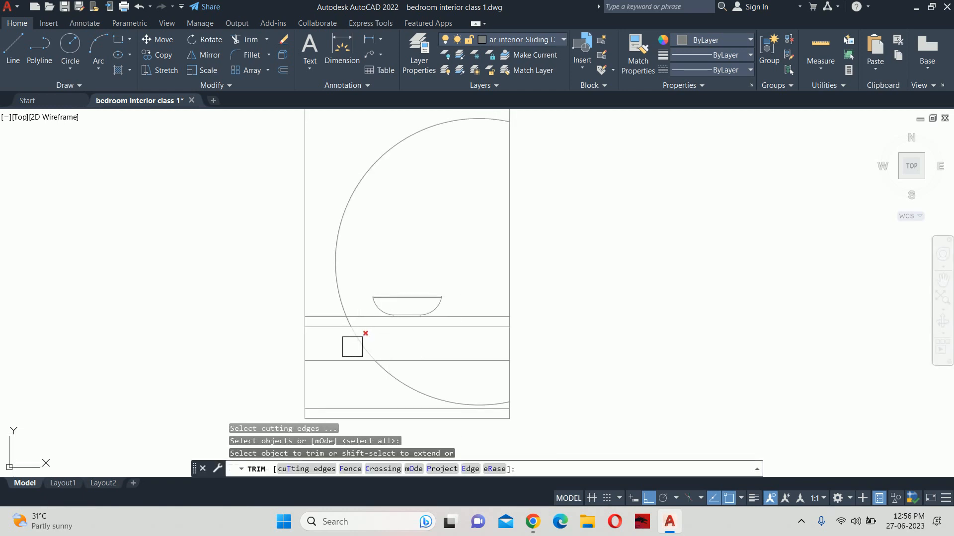
{"action": "left_click", "coordinate": [356, 342]}
{"action": "scroll", "coordinate": [350, 335], "scroll_direction": "up", "scroll_amount": 2}
{"action": "scroll", "coordinate": [347, 305], "scroll_direction": "down", "scroll_amount": 3}
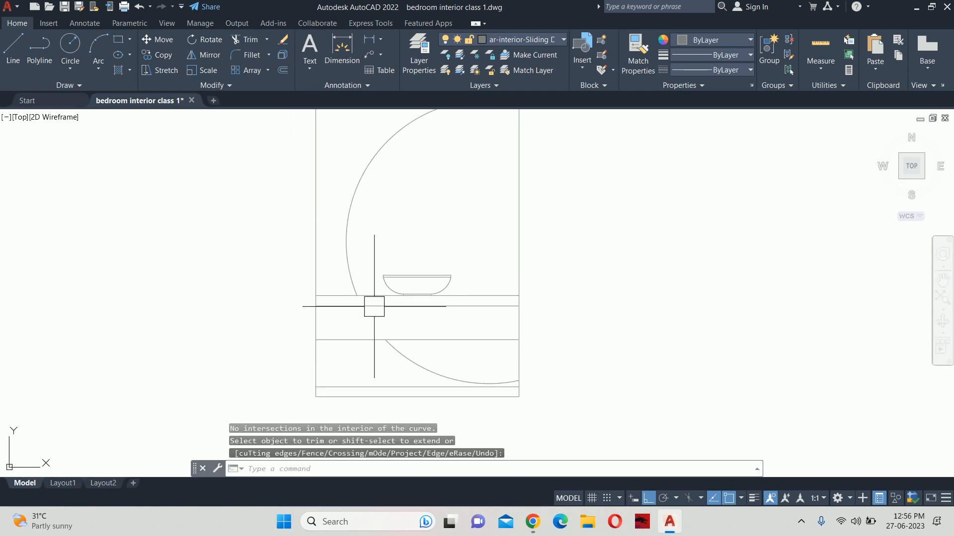
{"action": "key", "text": "Escape"}
{"action": "key", "text": "Escape"}
{"action": "key", "text": "Escape"}
Move both remaining mirror arcs a few inches straight up
{"action": "scroll", "coordinate": [468, 337], "scroll_direction": "down", "scroll_amount": 2}
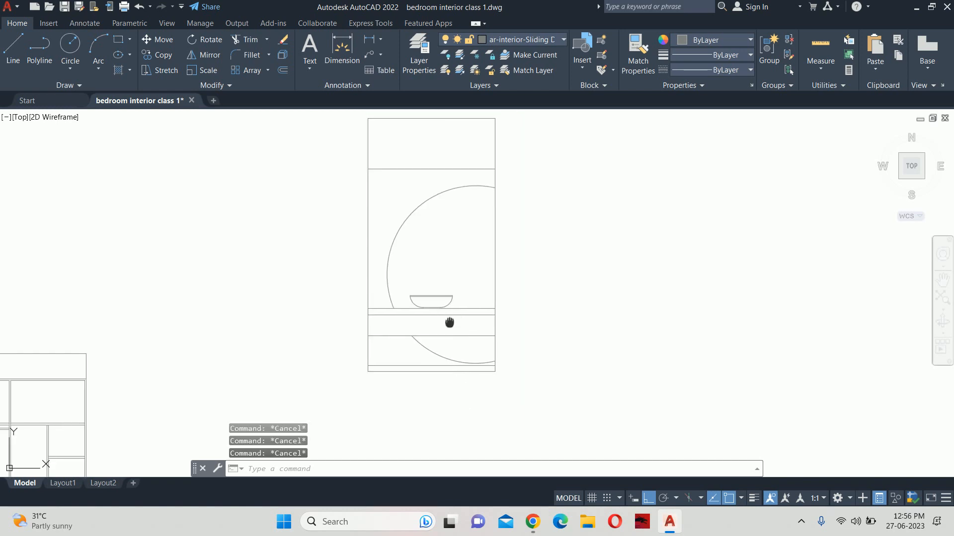
{"action": "type", "text": "m"}
{"action": "key", "text": "Return"}
{"action": "left_click", "coordinate": [430, 356]}
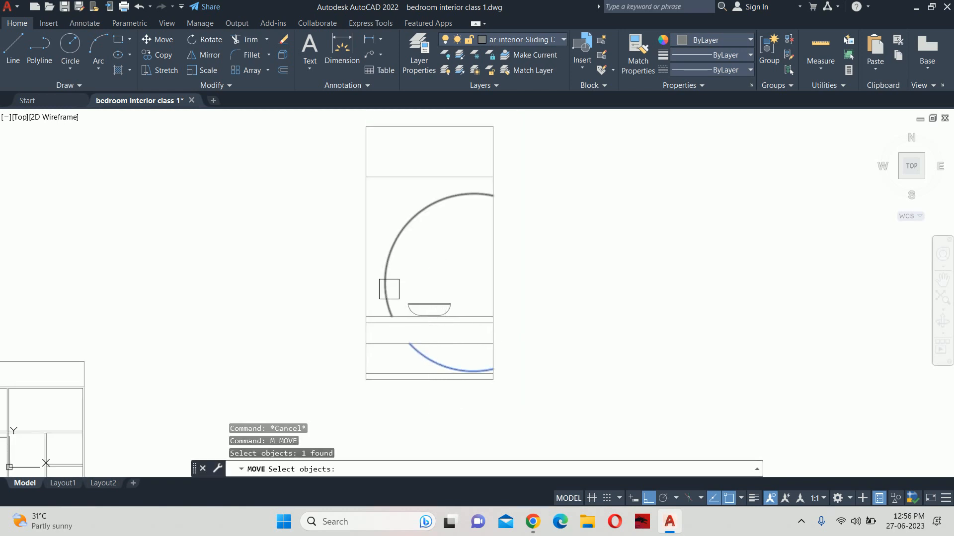
{"action": "left_click", "coordinate": [389, 289]}
{"action": "key", "text": "Return"}
{"action": "scroll", "coordinate": [528, 298], "scroll_direction": "up", "scroll_amount": 2}
{"action": "left_click", "coordinate": [528, 298]}
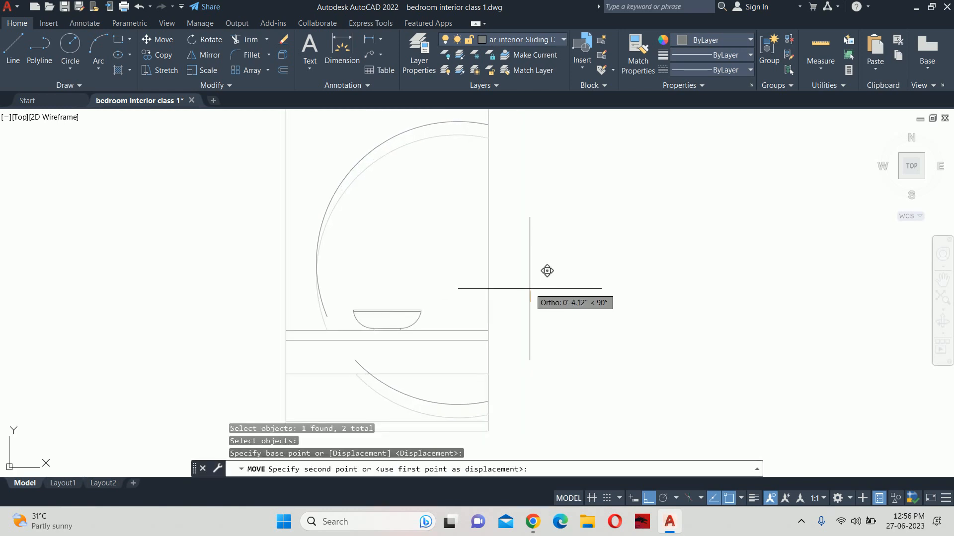
{"action": "left_click", "coordinate": [529, 285]}
{"action": "key", "text": "Escape"}
{"action": "key", "text": "Escape"}
{"action": "key", "text": "Escape"}
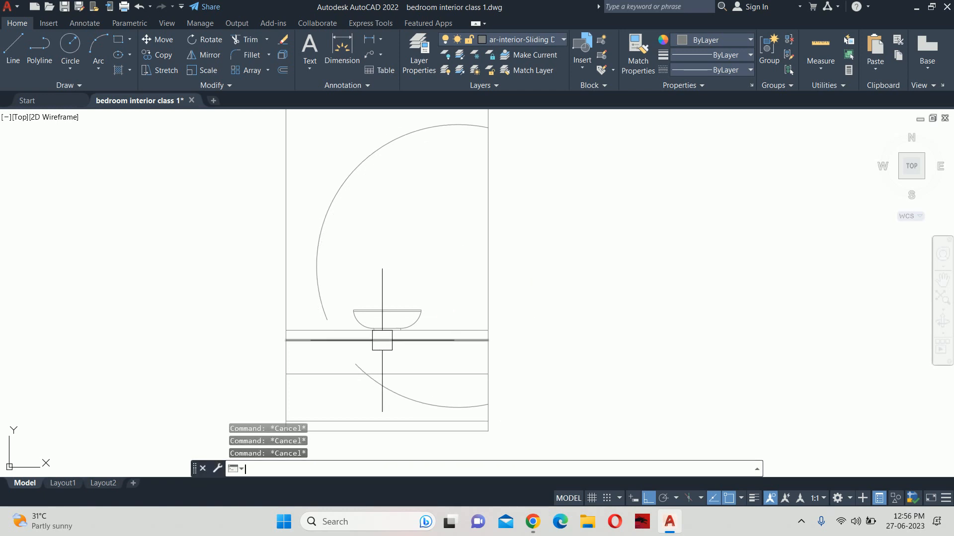
Extend the upper mirror arc down to the countertop and trim the lower arc's end at the drawer band's bottom line
{"action": "type", "text": "ex"}
{"action": "key", "text": "Return"}
{"action": "left_click", "coordinate": [322, 304]}
{"action": "scroll", "coordinate": [354, 357], "scroll_direction": "up", "scroll_amount": 2}
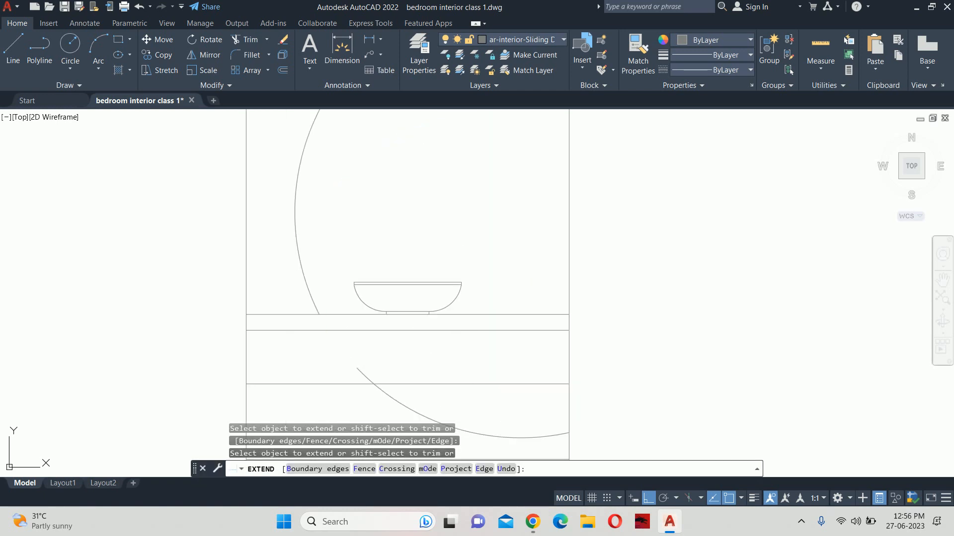
{"action": "scroll", "coordinate": [359, 363], "scroll_direction": "down", "scroll_amount": 8}
{"action": "key", "text": "Escape"}
{"action": "key", "text": "Escape"}
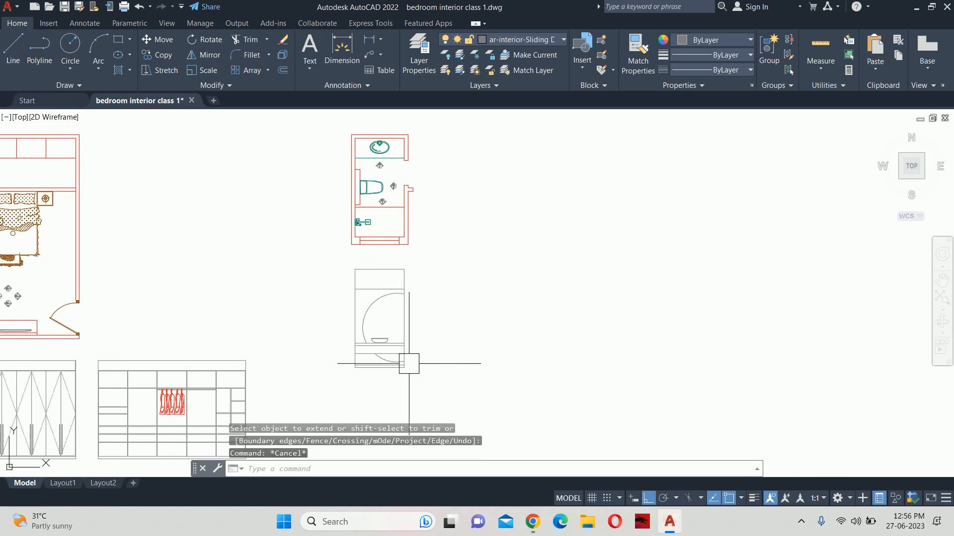
Try mirroring both mirror arcs about the elevation's vertical centerline with the originals erased, and undo the mirroring
{"action": "scroll", "coordinate": [394, 370], "scroll_direction": "up", "scroll_amount": 5}
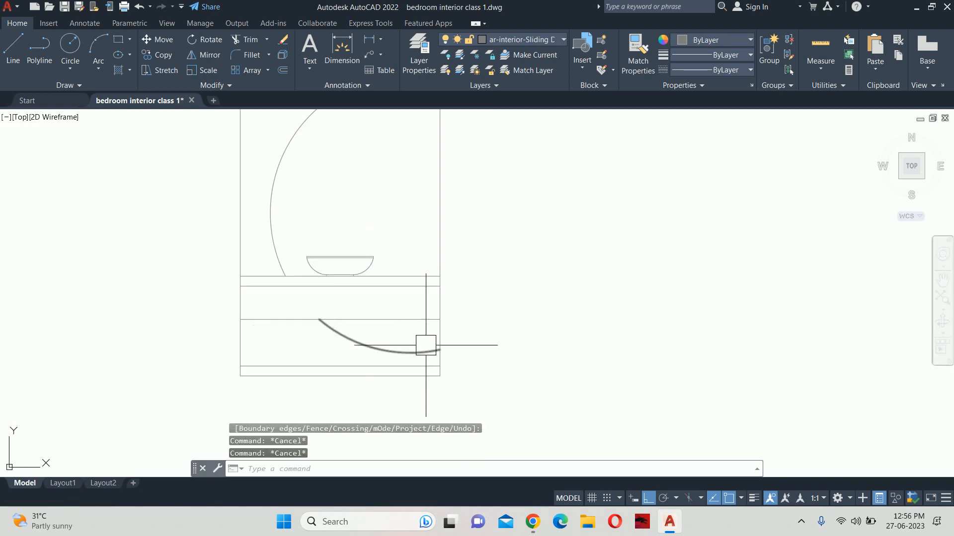
{"action": "scroll", "coordinate": [398, 333], "scroll_direction": "down", "scroll_amount": 2}
{"action": "middle_click_drag", "start_coordinate": [379, 325], "coordinate": [418, 336]}
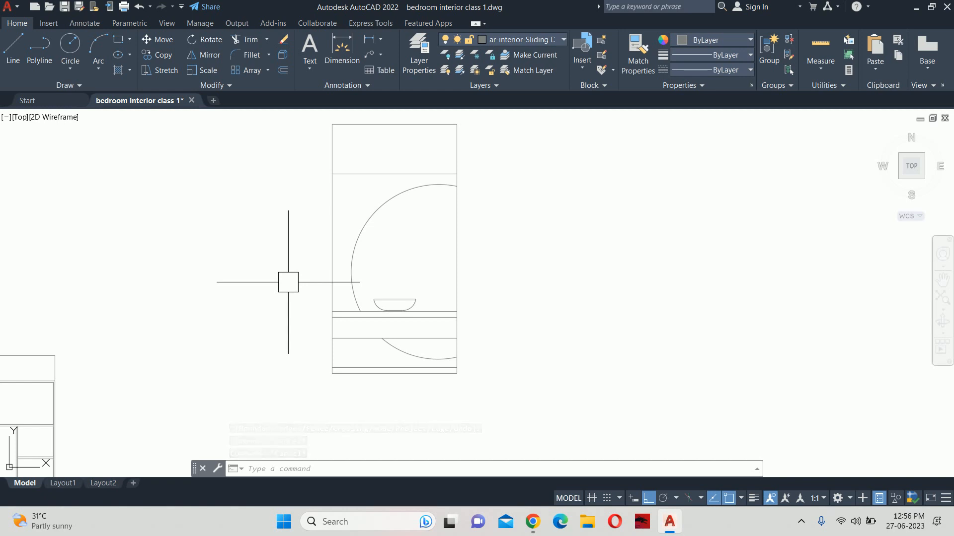
{"action": "type", "text": "mi"}
{"action": "key", "text": "Return"}
{"action": "left_click", "coordinate": [399, 354]}
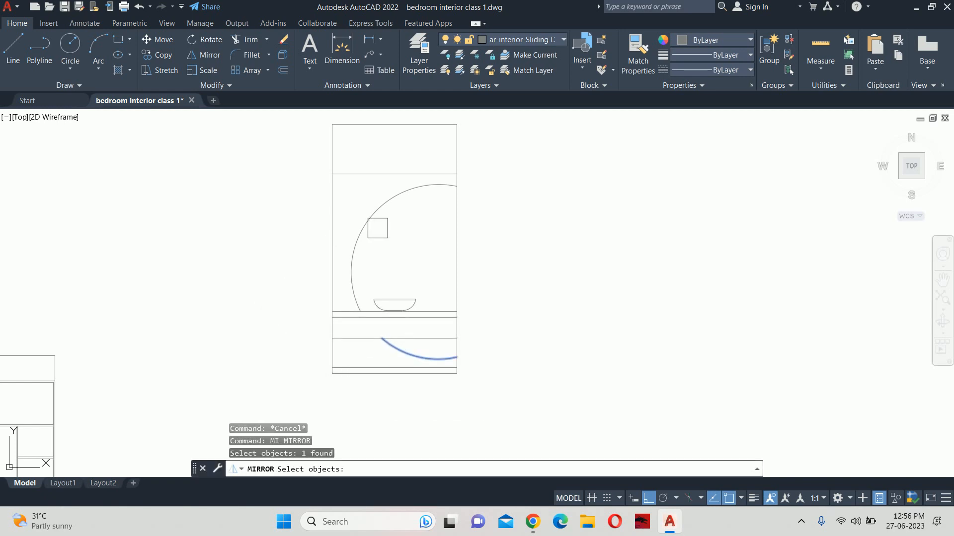
{"action": "left_click", "coordinate": [376, 228]}
{"action": "left_click", "coordinate": [394, 174]}
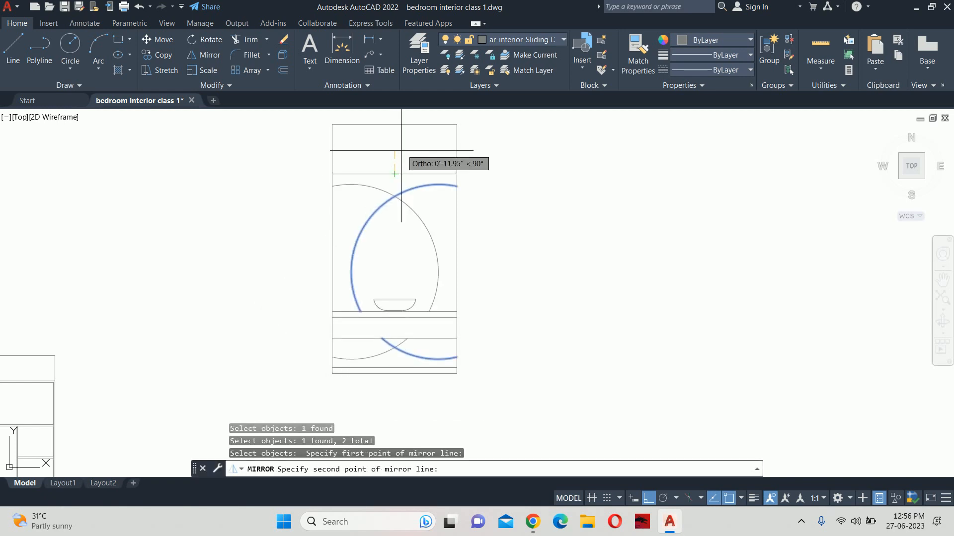
{"action": "left_click", "coordinate": [402, 150]}
{"action": "key", "text": "Escape"}
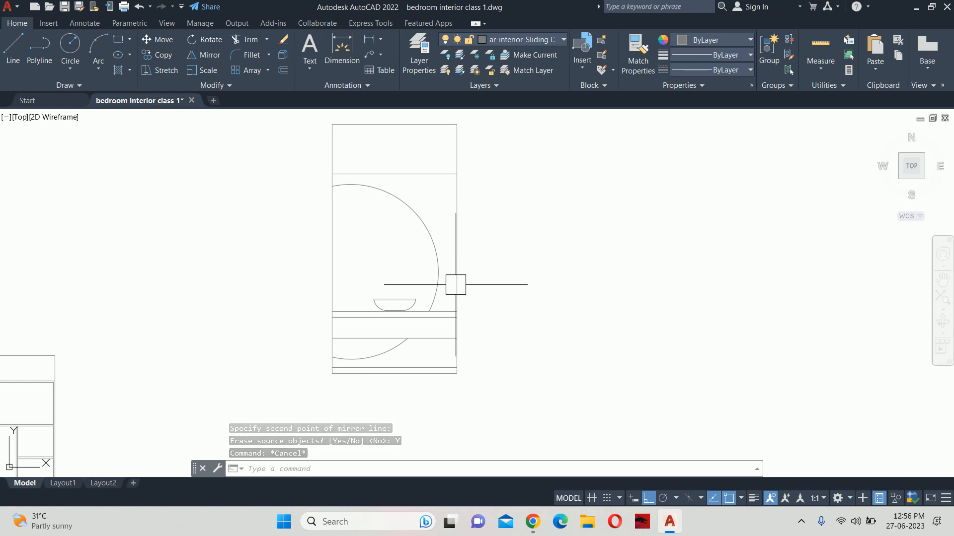
{"action": "key", "text": "ctrl+z"}
{"action": "key", "text": "Escape"}
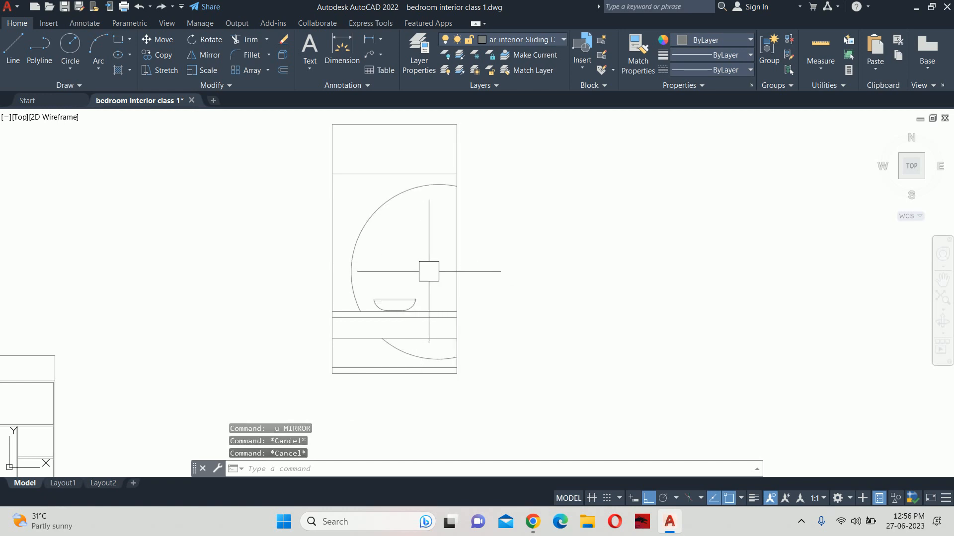
Move the whole basin 6" to the right along the countertop
{"action": "scroll", "coordinate": [410, 290], "scroll_direction": "up", "scroll_amount": 2}
{"action": "middle_click_drag", "start_coordinate": [409, 290], "coordinate": [428, 294]}
{"action": "key", "text": "Escape"}
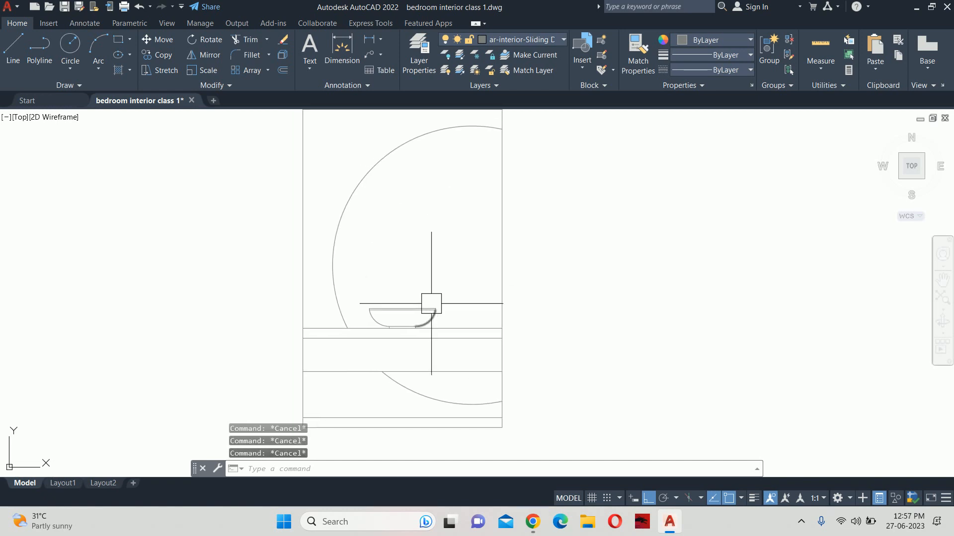
{"action": "type", "text": "M"}
{"action": "key", "text": "Return"}
{"action": "scroll", "coordinate": [392, 316], "scroll_direction": "up", "scroll_amount": 4}
{"action": "left_click", "coordinate": [307, 266]}
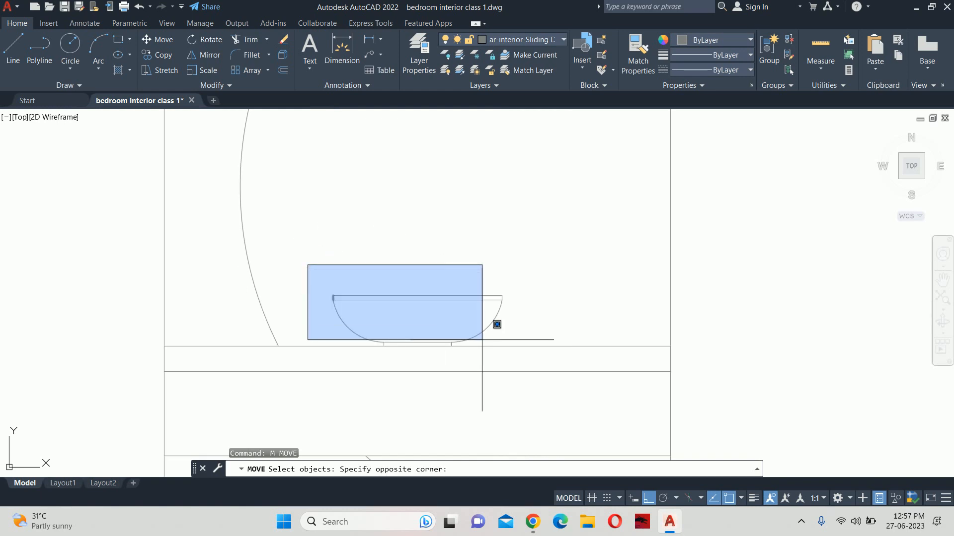
{"action": "left_click", "coordinate": [530, 349]}
{"action": "key", "text": "Return"}
{"action": "left_click", "coordinate": [411, 244]}
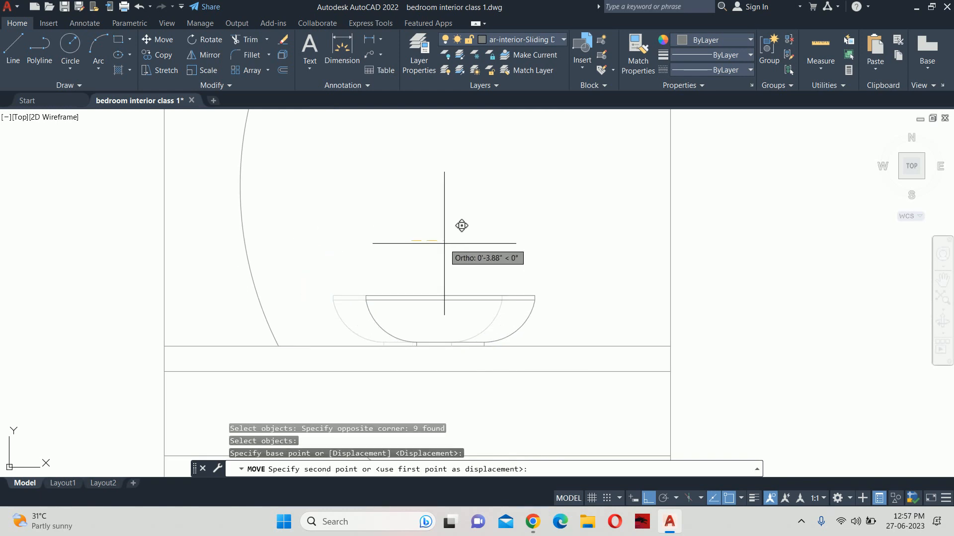
{"action": "type", "text": "6"}
{"action": "key", "text": "Return"}
{"action": "key", "text": "Escape"}
{"action": "key", "text": "Escape"}
{"action": "scroll", "coordinate": [444, 243], "scroll_direction": "down", "scroll_amount": 2}
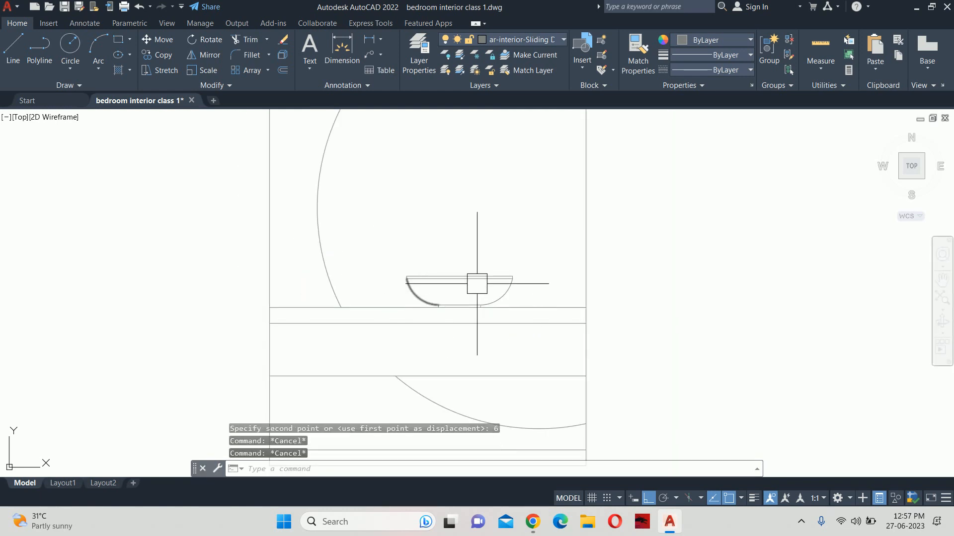
Check the Pinterest bathroom reference in the browser, and stretch the whole basin 3" to the left along the countertop
{"action": "scroll", "coordinate": [387, 254], "scroll_direction": "down", "scroll_amount": 2}
{"action": "middle_click_drag", "start_coordinate": [388, 248], "coordinate": [401, 329]}
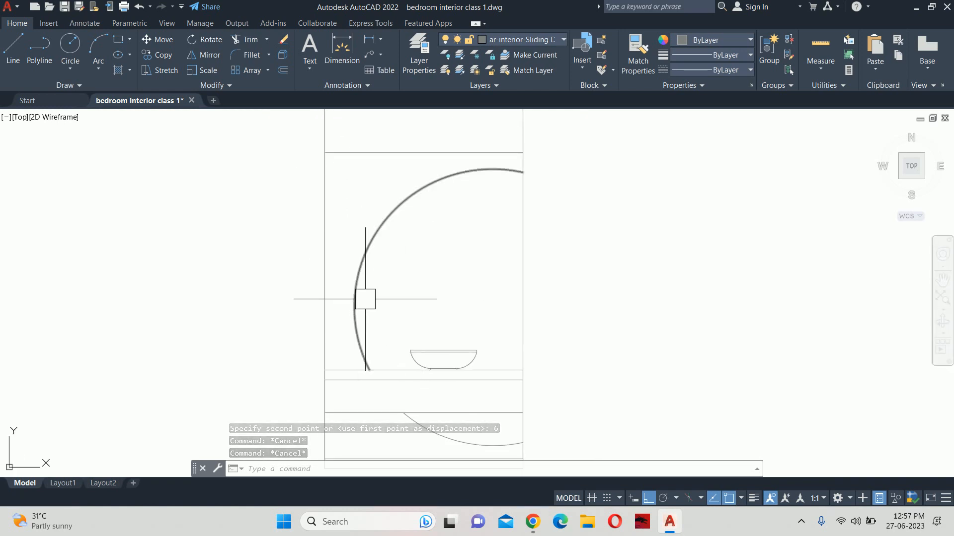
{"action": "key", "text": "alt+Tab"}
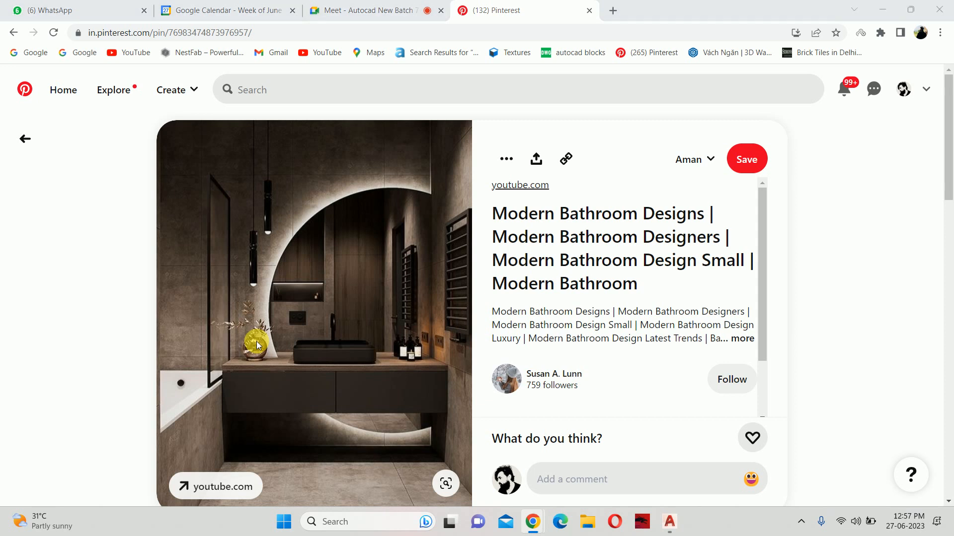
{"action": "key", "text": "alt+Tab"}
{"action": "scroll", "coordinate": [448, 293], "scroll_direction": "up", "scroll_amount": 2}
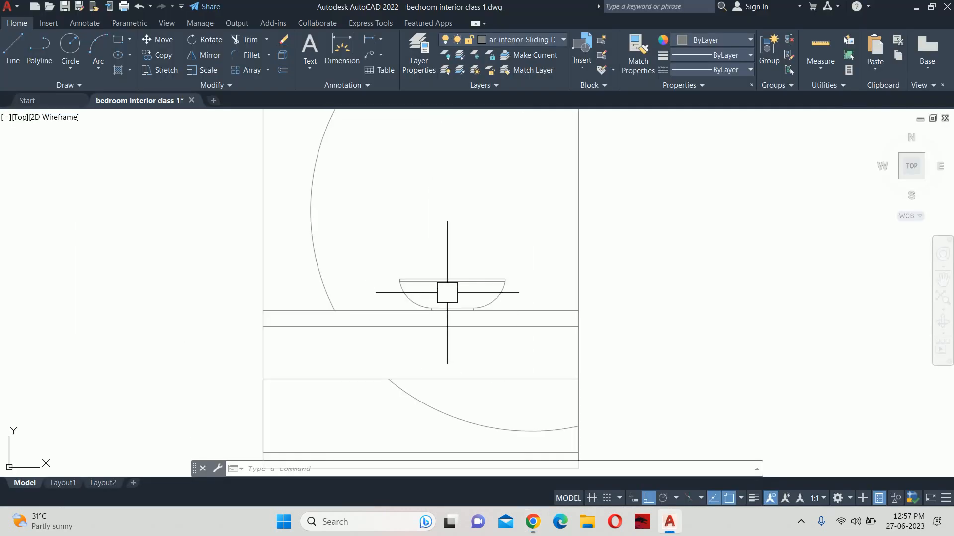
{"action": "key", "text": "Return"}
{"action": "left_click", "coordinate": [387, 259]}
{"action": "left_click", "coordinate": [508, 302]}
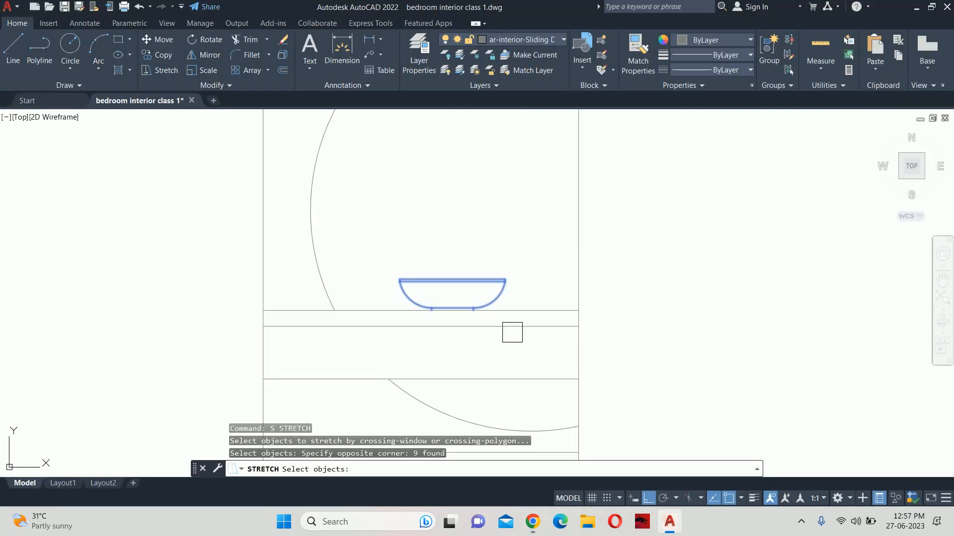
{"action": "key", "text": "Return"}
{"action": "left_click", "coordinate": [466, 229]}
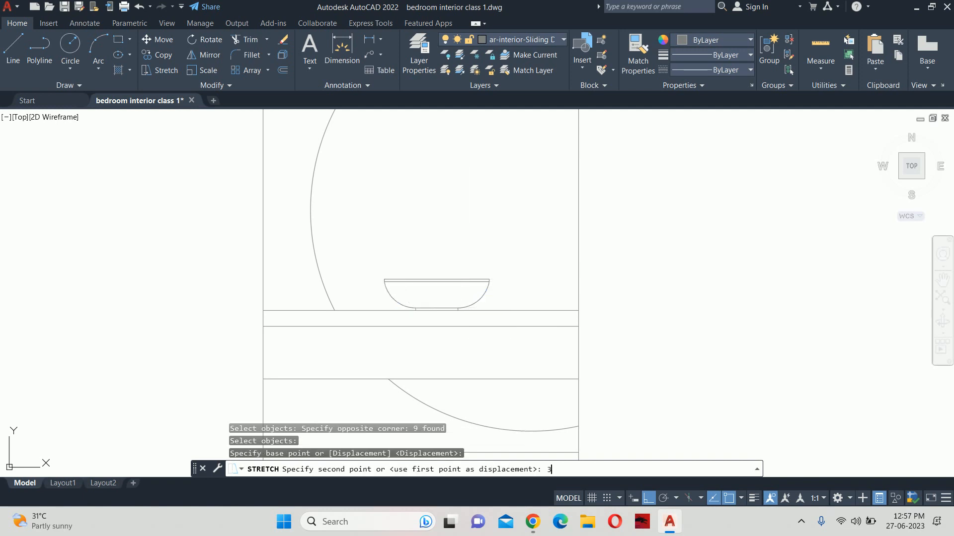
{"action": "key", "text": "Escape"}
{"action": "key", "text": "Escape"}
{"action": "key", "text": "Escape"}
{"action": "middle_click_drag", "start_coordinate": [432, 281], "coordinate": [439, 230]}
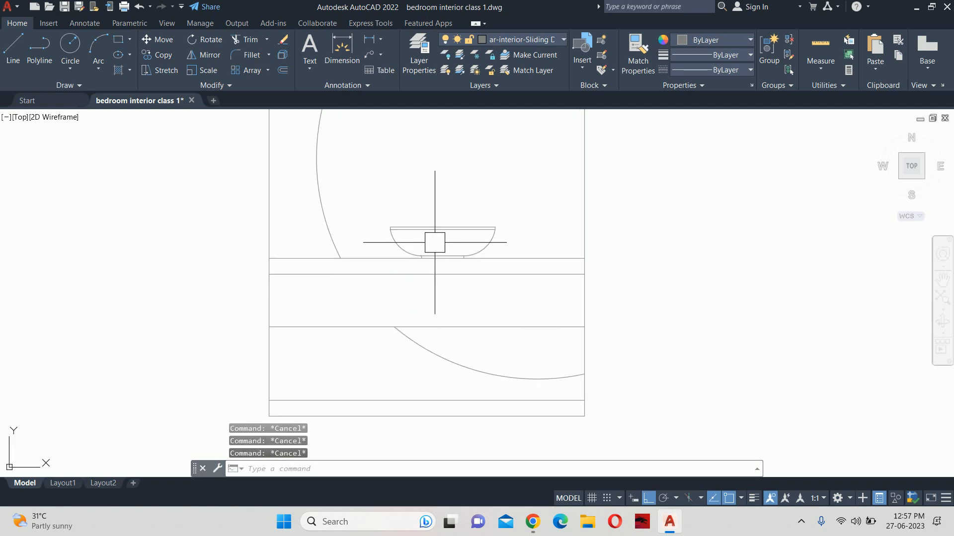
Undo the basin's 3" shift to the left and its earlier 6" move to the right
{"action": "key", "text": "ctrl+z"}
{"action": "key", "text": "ctrl+z"}
{"action": "key", "text": "ctrl+z"}
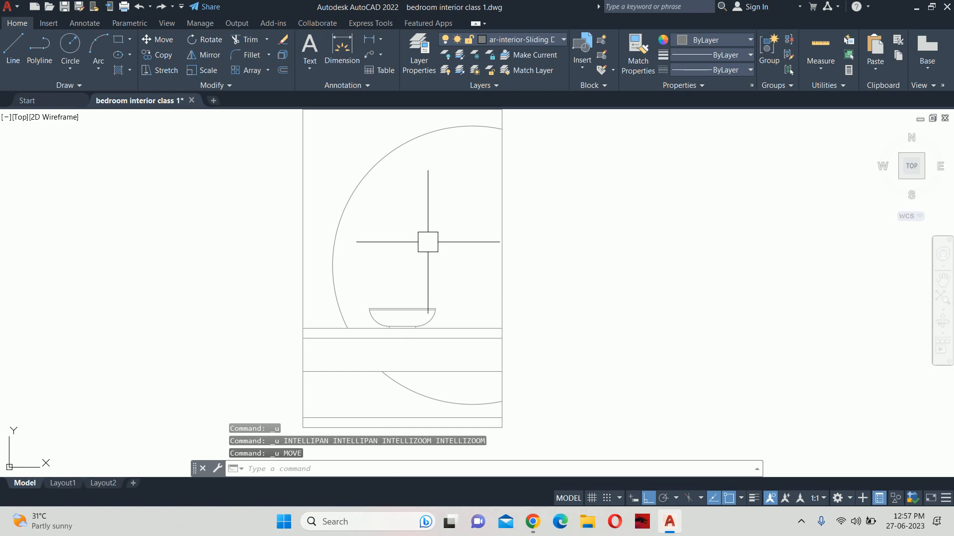
Draw a vertical divider line centered below the basin, from the drawer band's bottom line to its top line
{"action": "middle_click_drag", "start_coordinate": [427, 242], "coordinate": [413, 194]}
{"action": "type", "text": "l"}
{"action": "key", "text": "Return"}
{"action": "scroll", "coordinate": [403, 301], "scroll_direction": "up", "scroll_amount": 2}
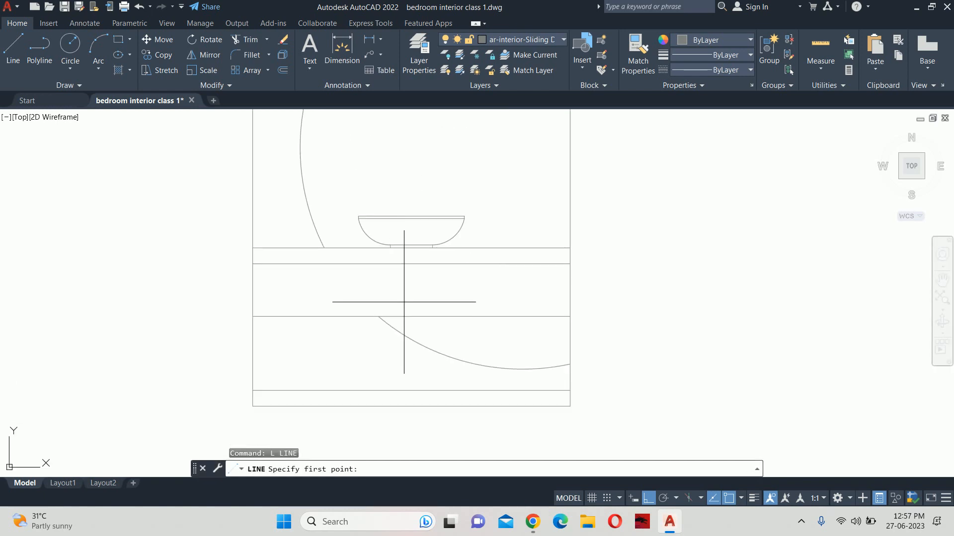
{"action": "left_click", "coordinate": [411, 316]}
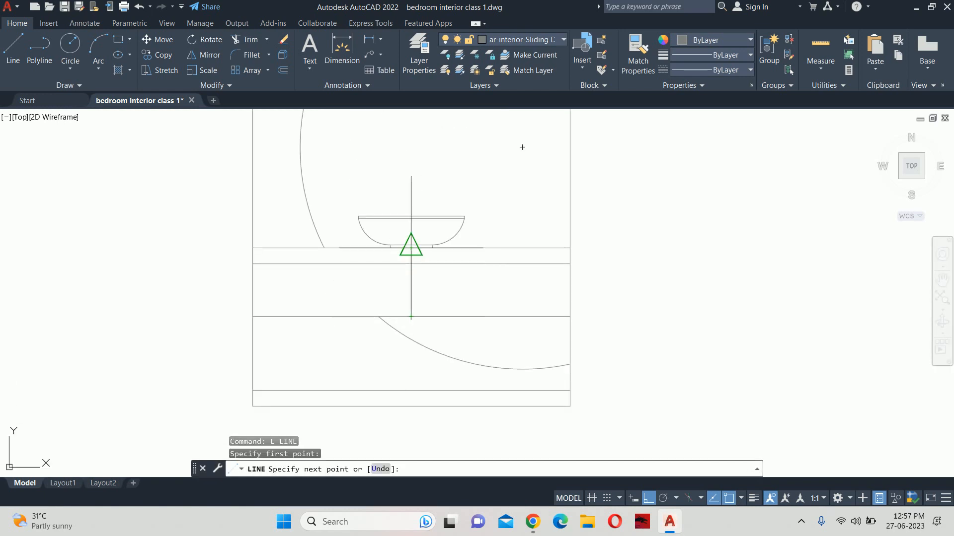
{"action": "left_click", "coordinate": [411, 264]}
{"action": "key", "text": "Escape"}
{"action": "key", "text": "Escape"}
{"action": "key", "text": "Escape"}
{"action": "key", "text": "Escape"}
{"action": "middle_click_drag", "start_coordinate": [425, 281], "coordinate": [424, 279]}
Measure the drawer band's height at its right end with a linear dimension
{"action": "type", "text": "DL"}
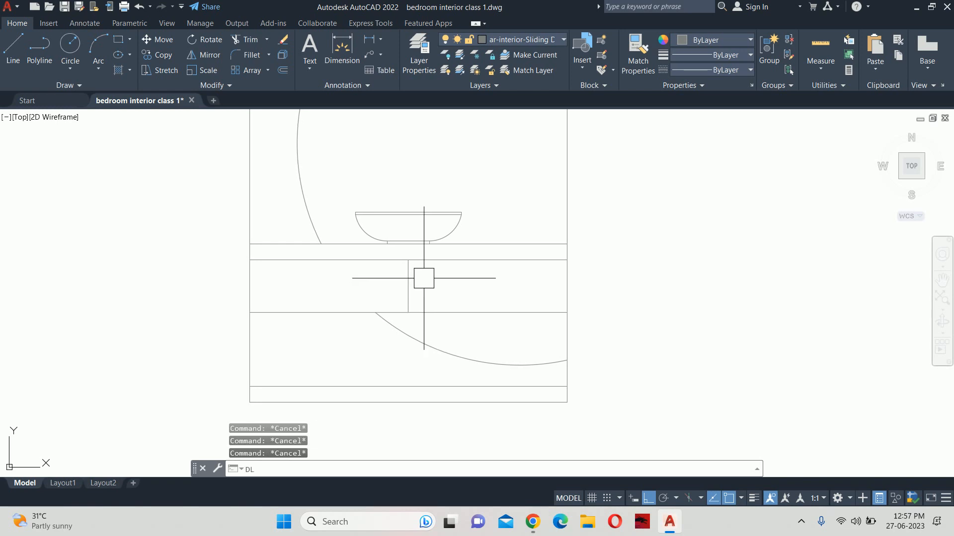
{"action": "key", "text": "Return"}
{"action": "left_click", "coordinate": [567, 260]}
{"action": "left_click", "coordinate": [567, 313]}
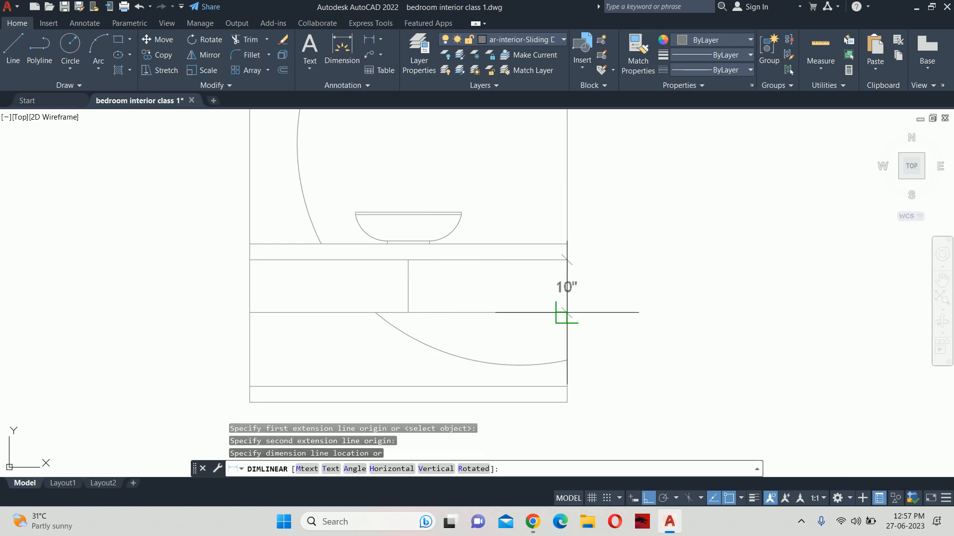
{"action": "key", "text": "Escape"}
{"action": "left_click", "coordinate": [599, 292]}
{"action": "key", "text": "Escape"}
{"action": "key", "text": "Escape"}
Add a linear dimension for the countertop slab's thickness beside its right end
{"action": "scroll", "coordinate": [569, 248], "scroll_direction": "up", "scroll_amount": 4}
{"action": "key", "text": "Return"}
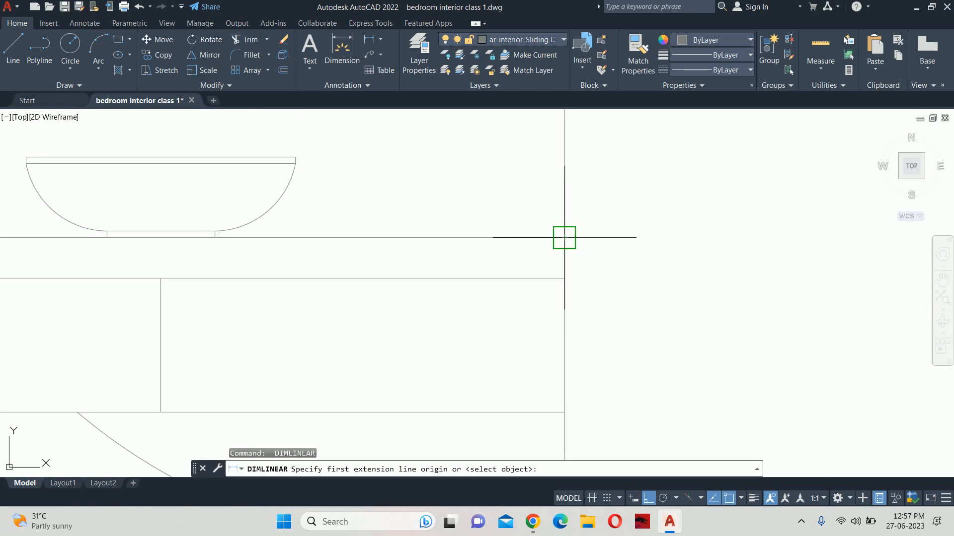
{"action": "left_click", "coordinate": [564, 238]}
{"action": "left_click", "coordinate": [564, 279]}
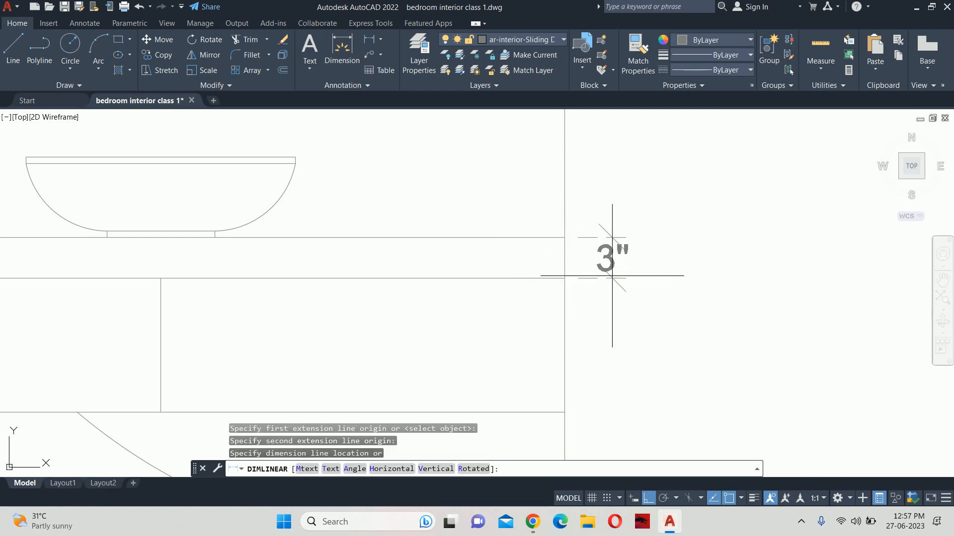
{"action": "left_click", "coordinate": [612, 273]}
{"action": "key", "text": "Escape"}
{"action": "scroll", "coordinate": [545, 251], "scroll_direction": "down", "scroll_amount": 4}
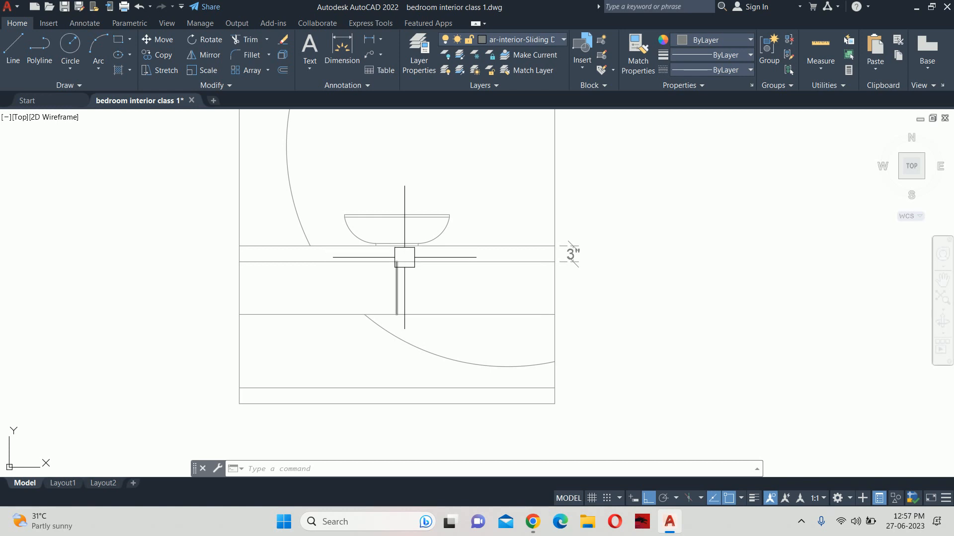
{"action": "key", "text": "Escape"}
{"action": "key", "text": "Escape"}
{"action": "key", "text": "Escape"}
{"action": "type", "text": "s"}
{"action": "key", "text": "Return"}
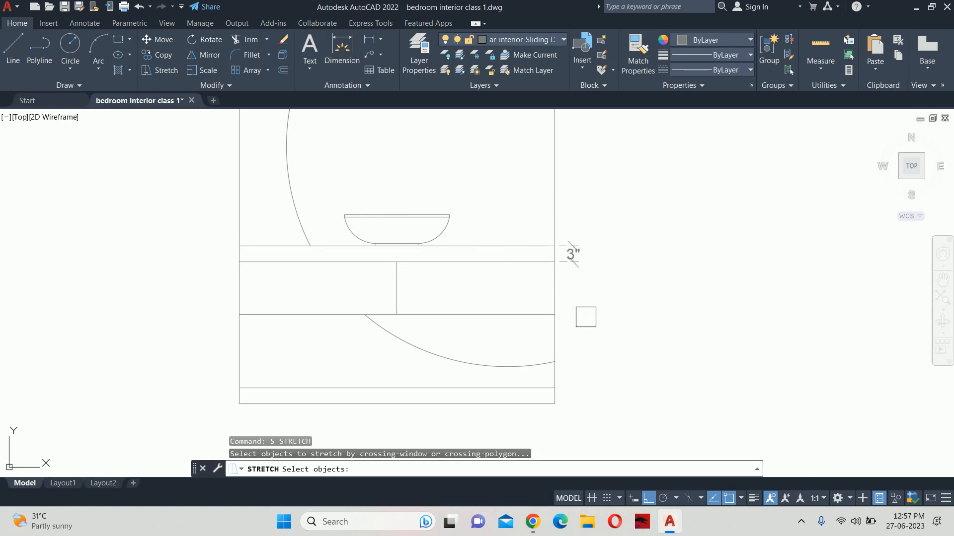
{"action": "key", "text": "Escape"}
Offset the drawer band's top and bottom lines 1" downward
{"action": "type", "text": "o"}
{"action": "key", "text": "Return"}
{"action": "type", "text": "1"}
{"action": "key", "text": "Return"}
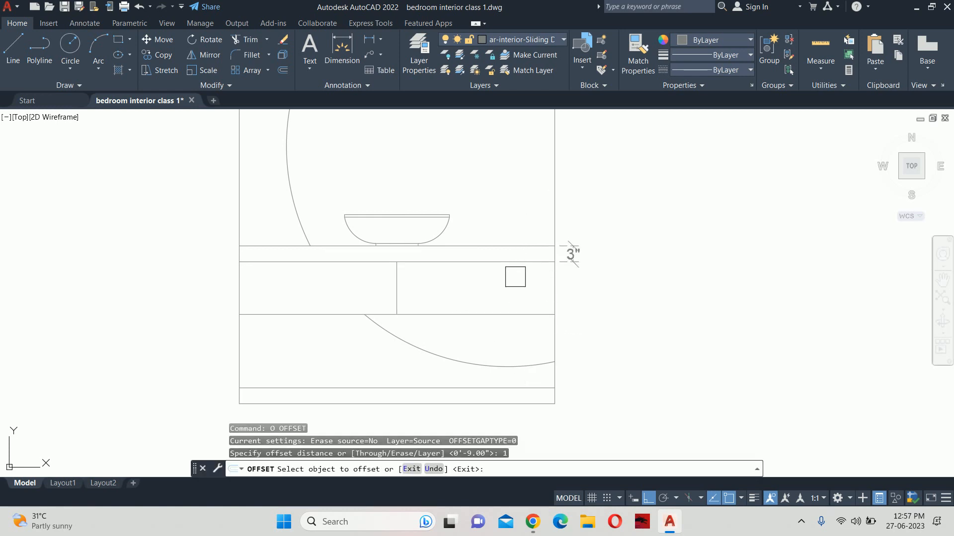
{"action": "left_click", "coordinate": [507, 261]}
{"action": "left_click", "coordinate": [504, 281]}
{"action": "left_click", "coordinate": [492, 315]}
{"action": "left_click", "coordinate": [487, 335]}
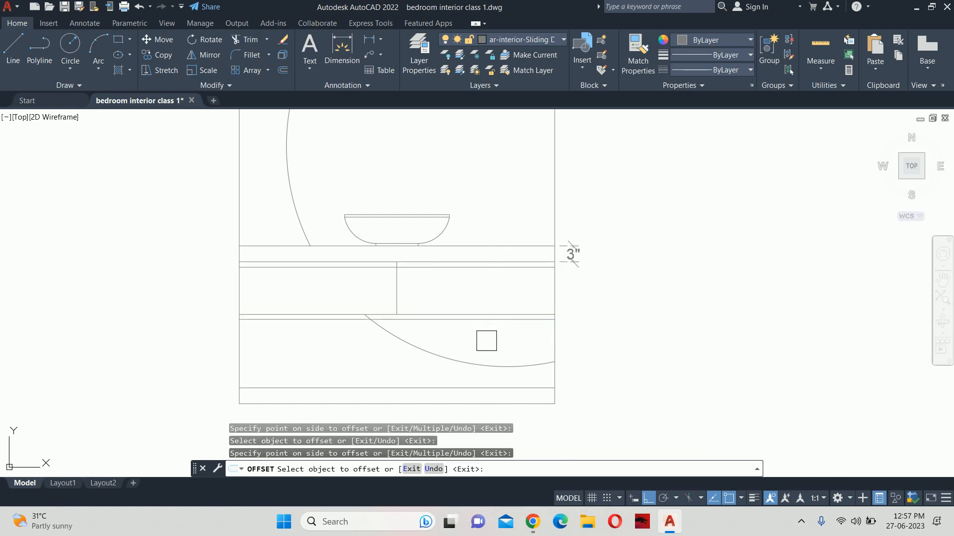
{"action": "key", "text": "Escape"}
Move the drawer divider straight down so its lower end sits on the new lower offset line
{"action": "scroll", "coordinate": [399, 298], "scroll_direction": "up", "scroll_amount": 2}
{"action": "type", "text": "m"}
{"action": "key", "text": "Return"}
{"action": "left_click", "coordinate": [398, 292]}
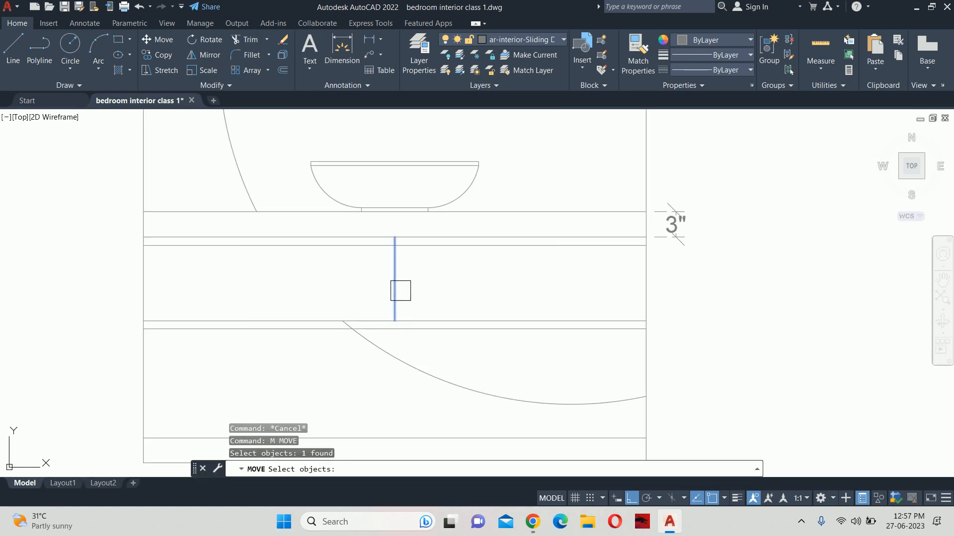
{"action": "key", "text": "Return"}
{"action": "scroll", "coordinate": [400, 297], "scroll_direction": "up", "scroll_amount": 4}
{"action": "middle_click_drag", "start_coordinate": [380, 386], "coordinate": [399, 290]}
{"action": "left_click", "coordinate": [399, 290]}
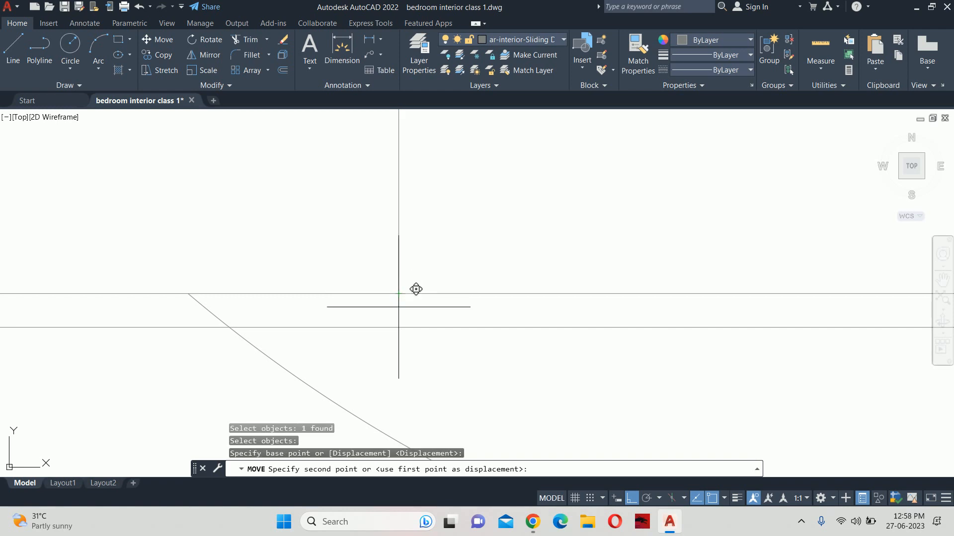
{"action": "key", "text": "Escape"}
Erase the drawer band's original bottom line, keeping the offset copy below it
{"action": "scroll", "coordinate": [476, 291], "scroll_direction": "down", "scroll_amount": 4}
{"action": "left_click", "coordinate": [476, 291]}
{"action": "key", "text": "Delete"}
{"action": "scroll", "coordinate": [475, 283], "scroll_direction": "down", "scroll_amount": 2}
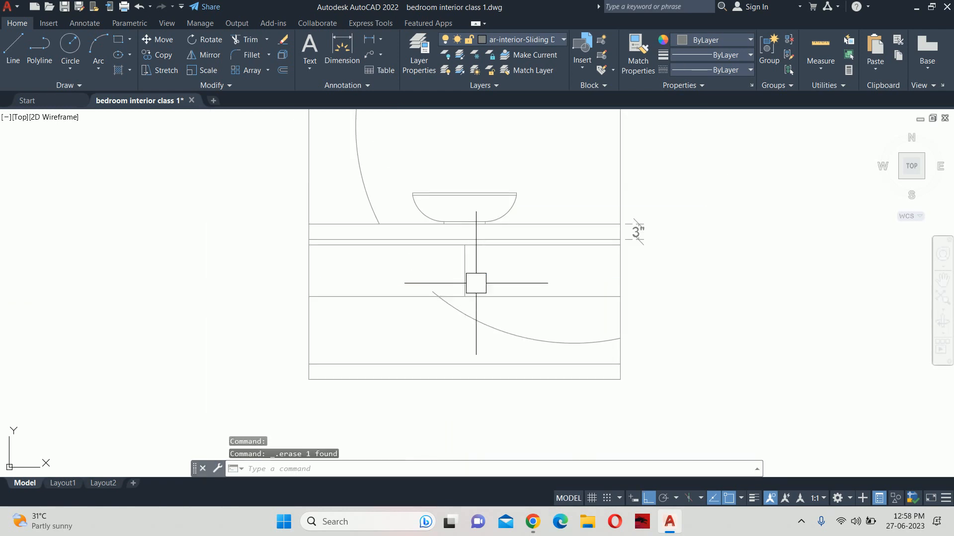
Trim the lower mirror arc's end that projects above the drawer band's new bottom line
{"action": "scroll", "coordinate": [422, 294], "scroll_direction": "up", "scroll_amount": 2}
{"action": "key", "text": "Escape"}
{"action": "type", "text": "tr"}
{"action": "key", "text": "Return"}
{"action": "key", "text": "Return"}
{"action": "scroll", "coordinate": [451, 296], "scroll_direction": "up", "scroll_amount": 4}
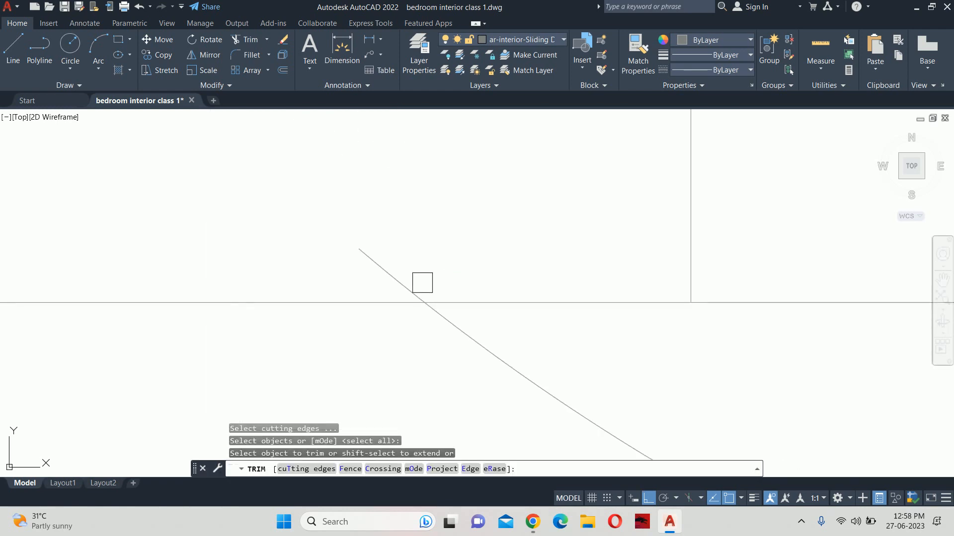
{"action": "left_click", "coordinate": [420, 283]}
{"action": "scroll", "coordinate": [391, 275], "scroll_direction": "down", "scroll_amount": 5}
{"action": "mouse_move", "coordinate": [397, 272]}
{"action": "middle_mouse_down"}
{"action": "mouse_move", "coordinate": [411, 265]}
{"action": "mouse_move", "coordinate": [417, 299]}
{"action": "middle_mouse_up"}
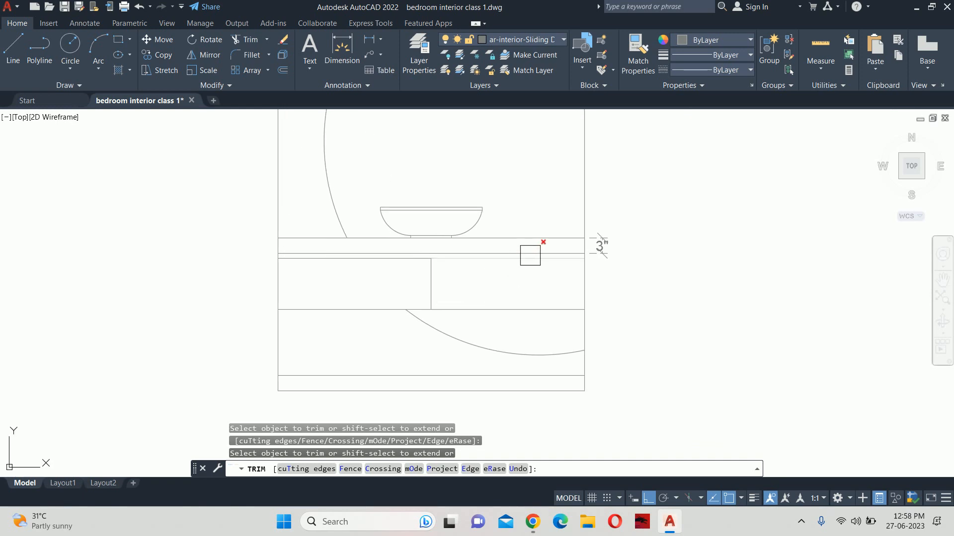
{"action": "key", "text": "Escape"}
Delete the countertop slab's thickness dimension and the slab's original bottom line, keeping the offset line below it
{"action": "scroll", "coordinate": [571, 251], "scroll_direction": "up", "scroll_amount": 5}
{"action": "left_click", "coordinate": [613, 247]}
{"action": "key", "text": "Escape"}
{"action": "left_click", "coordinate": [664, 251]}
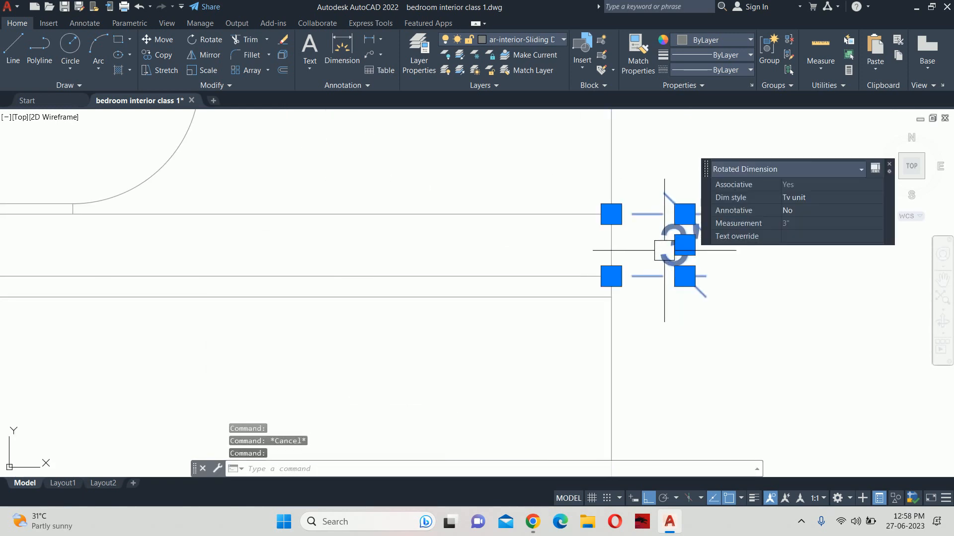
{"action": "key", "text": "Delete"}
{"action": "left_click", "coordinate": [551, 274]}
{"action": "scroll", "coordinate": [596, 273], "scroll_direction": "down", "scroll_amount": 3}
{"action": "key", "text": "Delete"}
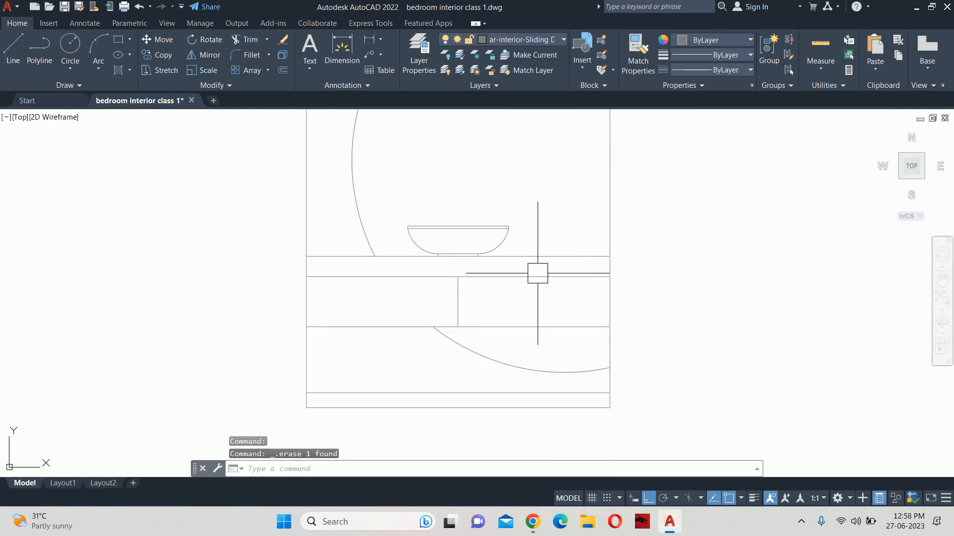
{"action": "key", "text": "Escape"}
{"action": "key", "text": "Escape"}
{"action": "key", "text": "Escape"}
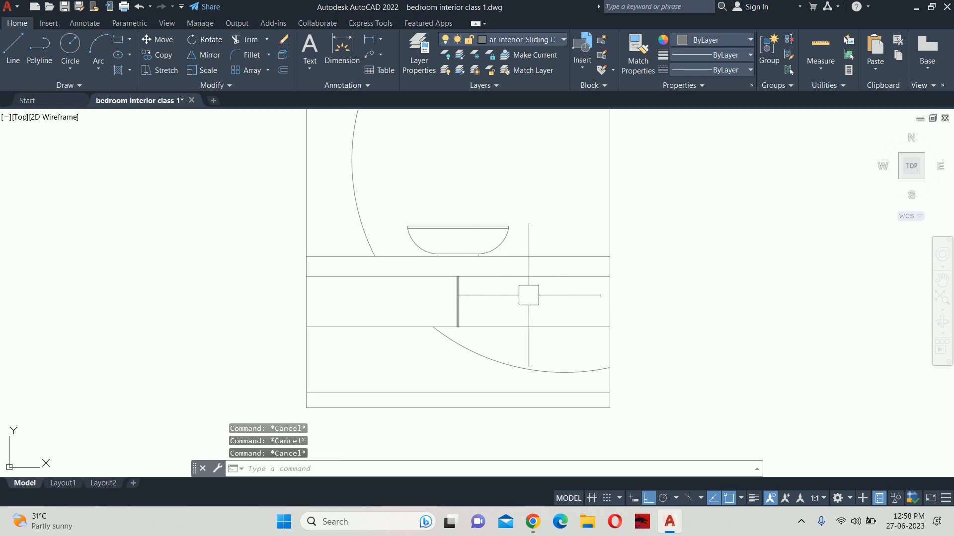
Compare with the Pinterest reference, and offset the drawer divider line 0.3" to both its left and right
{"action": "key", "text": "alt+Tab"}
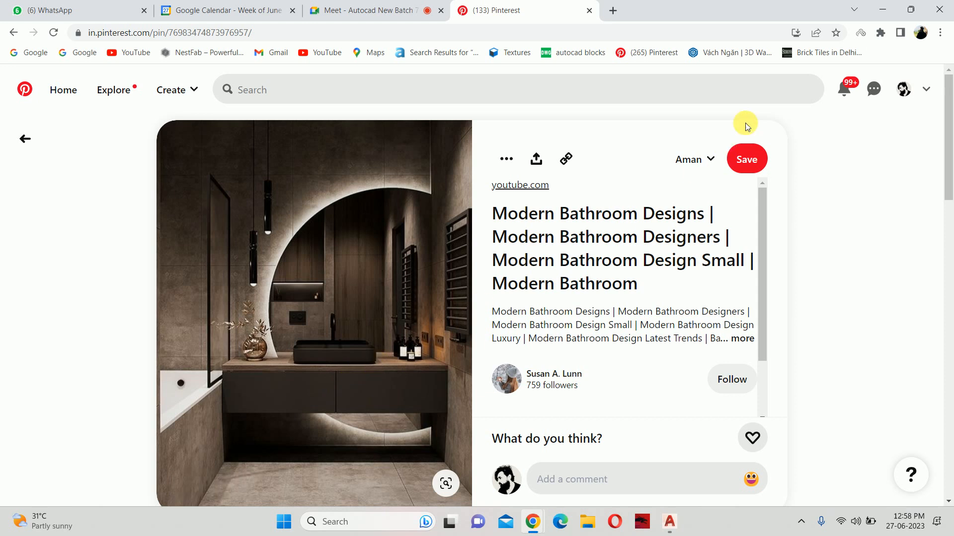
{"action": "left_click", "coordinate": [878, 11]}
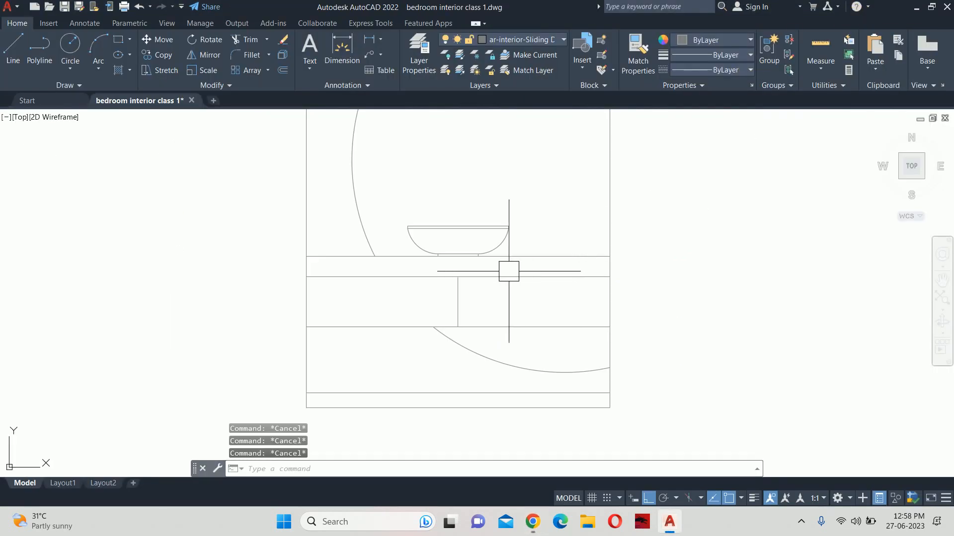
{"action": "scroll", "coordinate": [487, 281], "scroll_direction": "up", "scroll_amount": 2}
{"action": "middle_click_drag", "start_coordinate": [486, 280], "coordinate": [493, 291]}
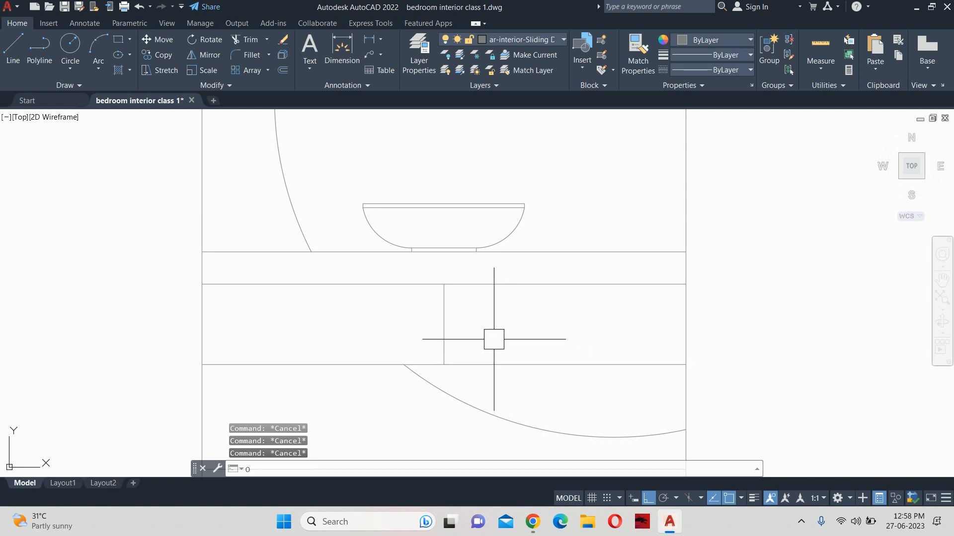
{"action": "key", "text": "Return"}
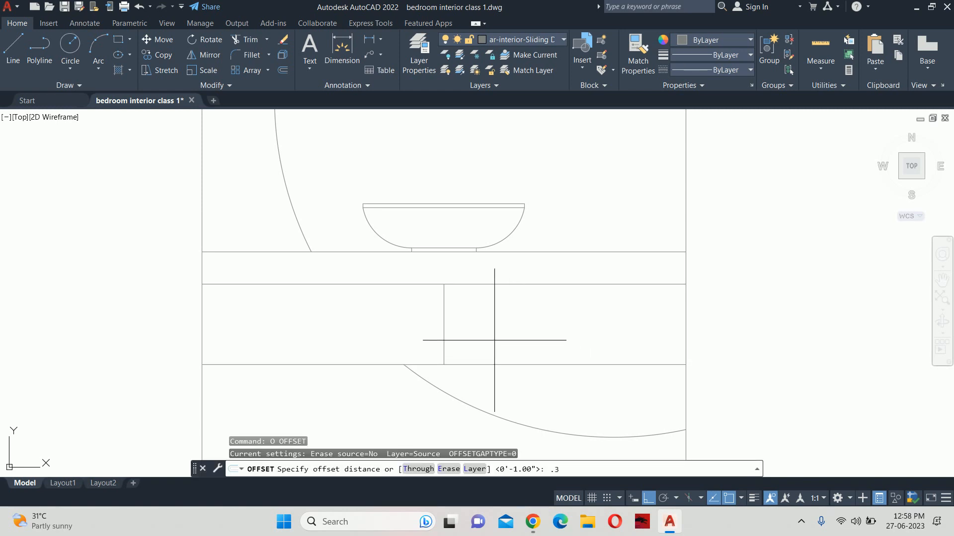
{"action": "key", "text": "Return"}
{"action": "left_click", "coordinate": [452, 327]}
{"action": "left_click", "coordinate": [427, 328]}
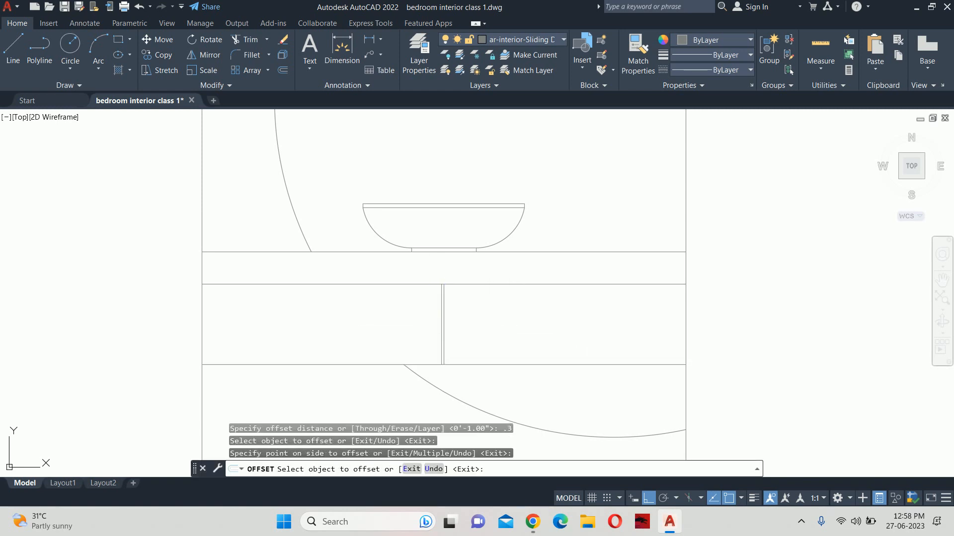
{"action": "scroll", "coordinate": [455, 291], "scroll_direction": "up", "scroll_amount": 5}
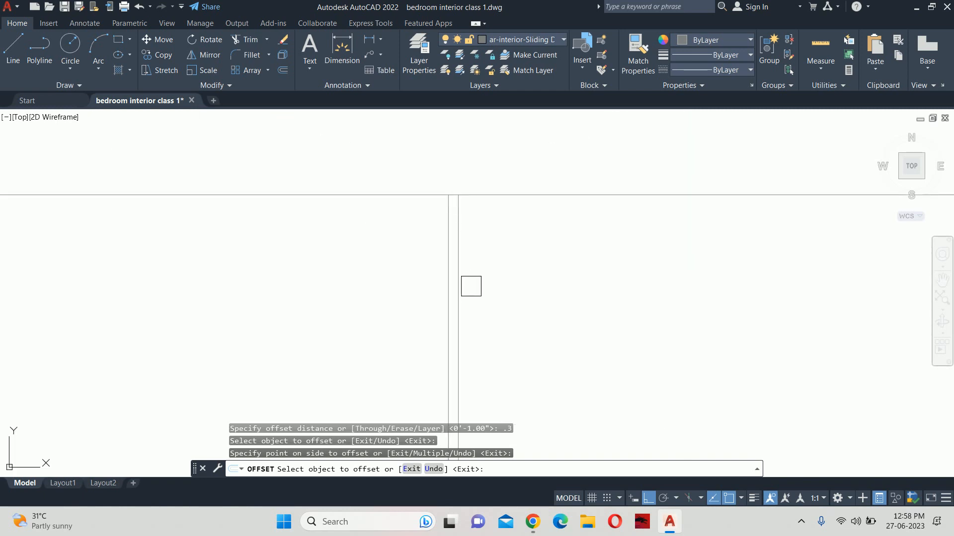
{"action": "left_click", "coordinate": [459, 288]}
{"action": "left_click", "coordinate": [488, 290]}
{"action": "scroll", "coordinate": [555, 297], "scroll_direction": "down", "scroll_amount": 5}
Offset the elevation's right and left edges 0.3" inward and the drawer band's bottom line 0.3" upward
{"action": "middle_click_drag", "start_coordinate": [586, 278], "coordinate": [446, 242]}
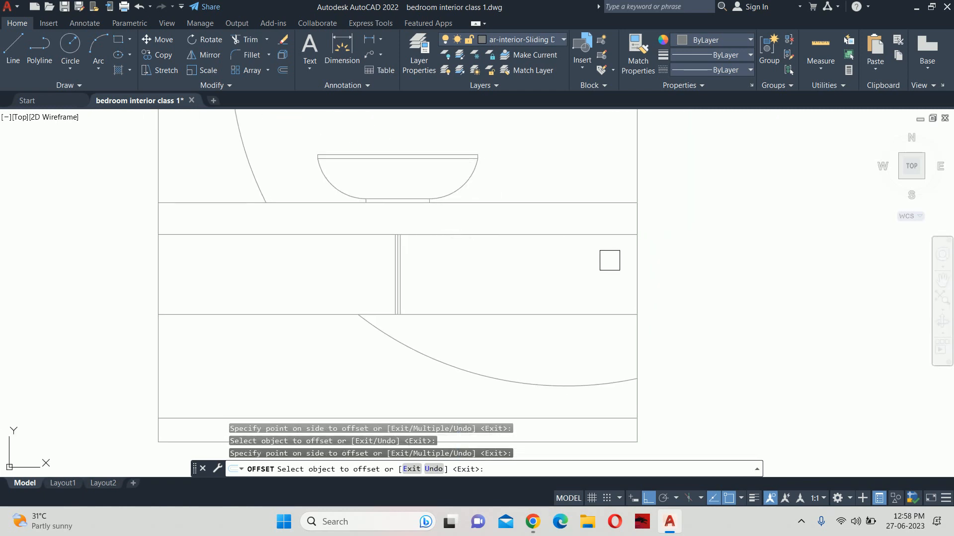
{"action": "left_click", "coordinate": [636, 262]}
{"action": "left_click", "coordinate": [546, 269]}
{"action": "left_click", "coordinate": [159, 255]}
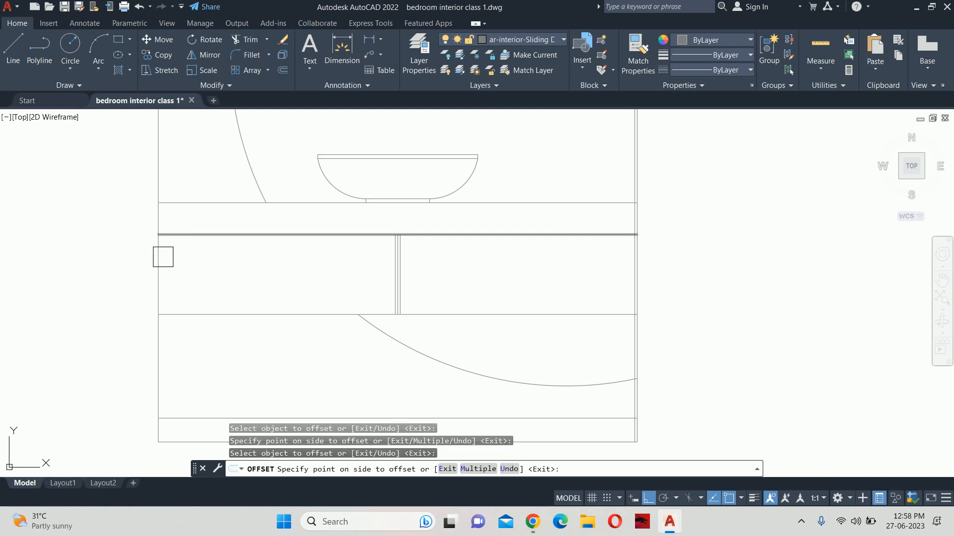
{"action": "left_click", "coordinate": [204, 268]}
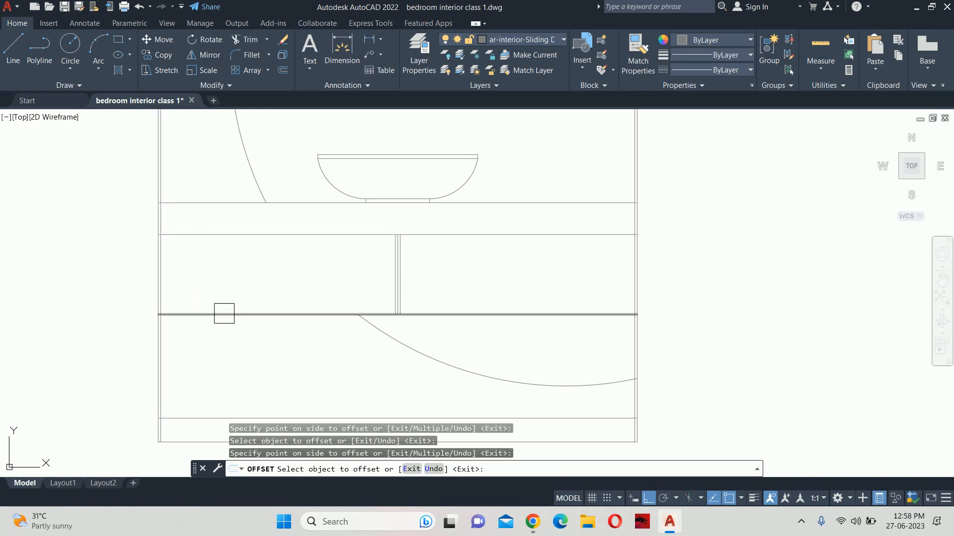
{"action": "left_click", "coordinate": [225, 310]}
{"action": "left_click", "coordinate": [216, 274]}
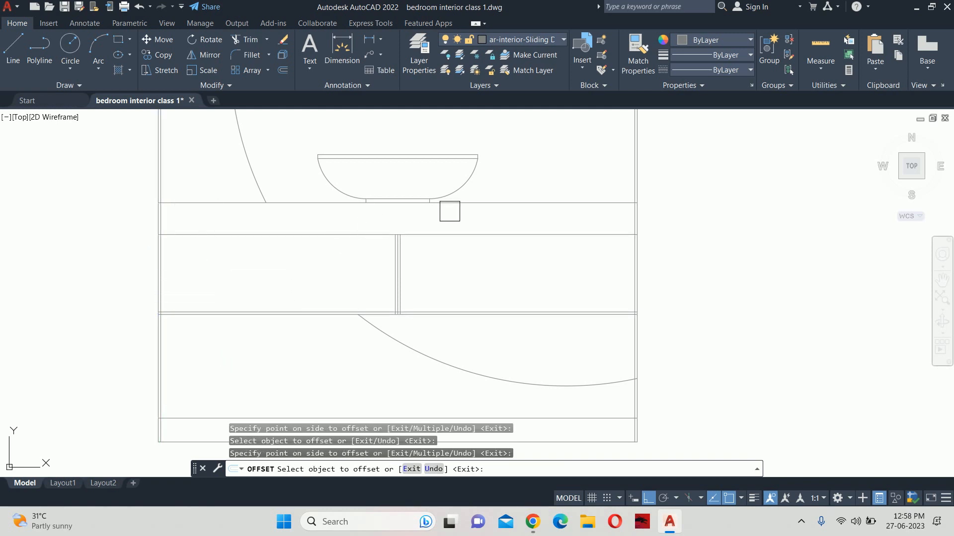
Offset the drawer band's upper line 0.3" downward
{"action": "left_click", "coordinate": [462, 258]}
{"action": "left_click", "coordinate": [454, 236]}
{"action": "left_click", "coordinate": [450, 278]}
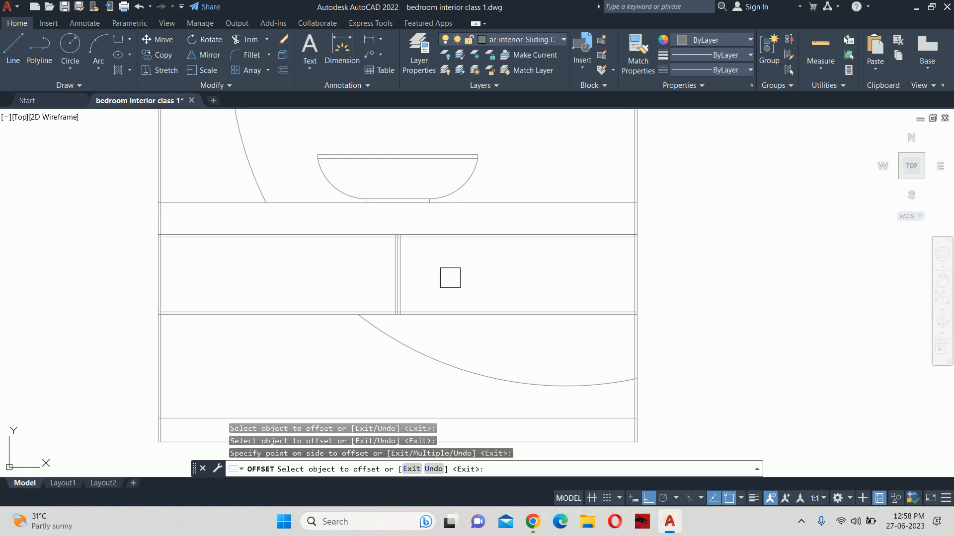
{"action": "key", "text": "Escape"}
Fillet the drawer band's inset lines at the upper-left and lower-left corners with radius 0, using the Multiple option
{"action": "scroll", "coordinate": [144, 234], "scroll_direction": "up", "scroll_amount": 3}
{"action": "type", "text": "f"}
{"action": "key", "text": "Return"}
{"action": "type", "text": "r"}
{"action": "key", "text": "Return"}
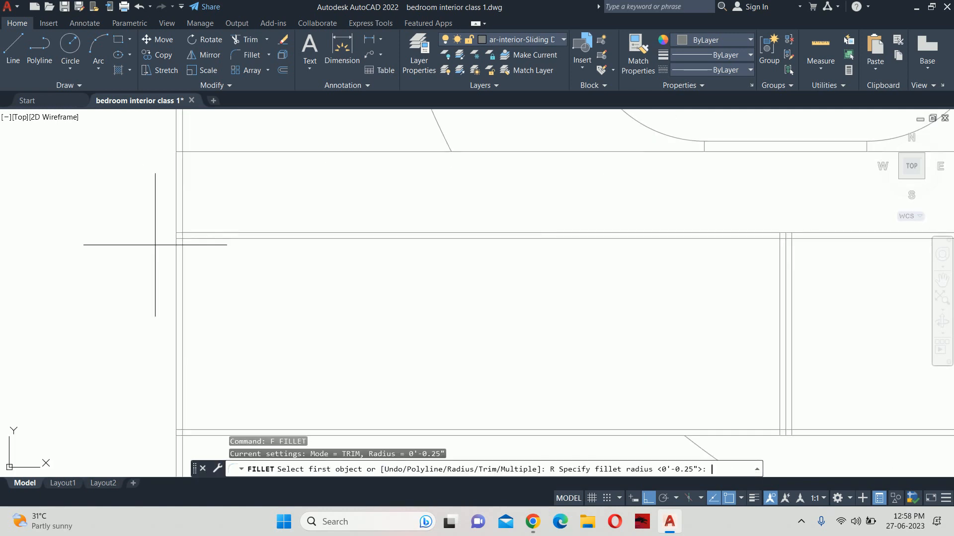
{"action": "type", "text": "0"}
{"action": "key", "text": "Return"}
{"action": "type", "text": "m"}
{"action": "key", "text": "Return"}
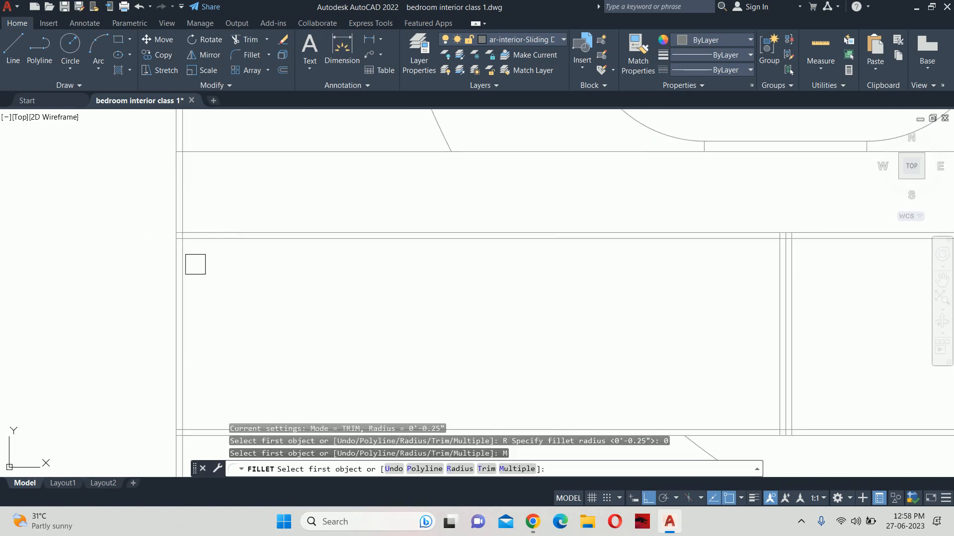
{"action": "left_click", "coordinate": [193, 265]}
{"action": "left_click", "coordinate": [213, 241]}
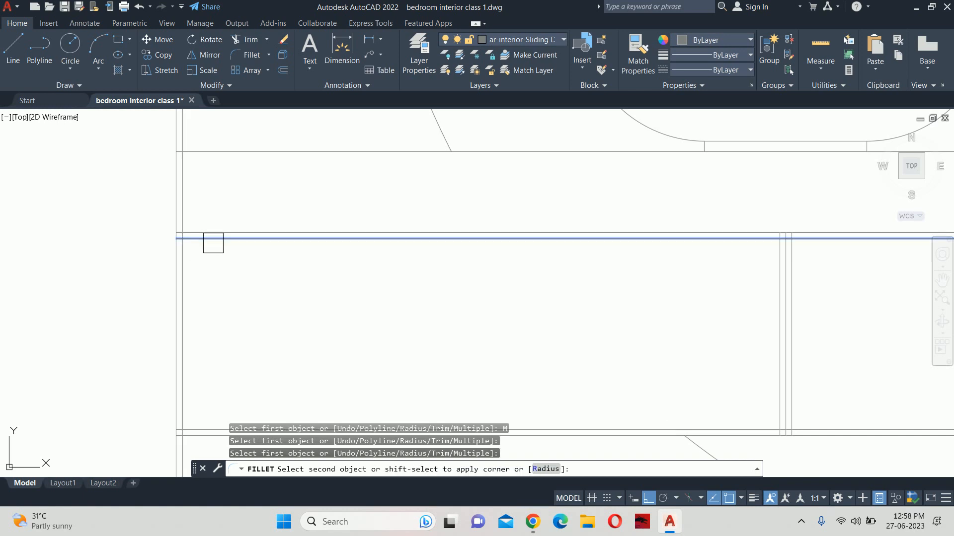
{"action": "left_click", "coordinate": [191, 262]}
{"action": "middle_click_drag", "start_coordinate": [227, 315], "coordinate": [221, 186]}
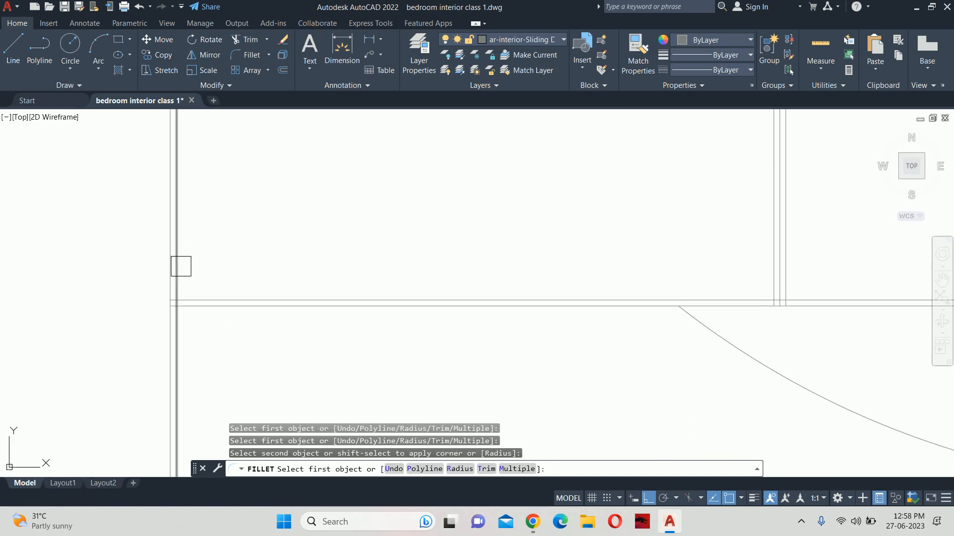
{"action": "left_click", "coordinate": [186, 274]}
{"action": "scroll", "coordinate": [401, 274], "scroll_direction": "down", "scroll_amount": 2}
Fillet the inset lines into sharp corners at the drawer band's lower-right and upper-right ends
{"action": "middle_click_drag", "start_coordinate": [864, 294], "coordinate": [456, 292]}
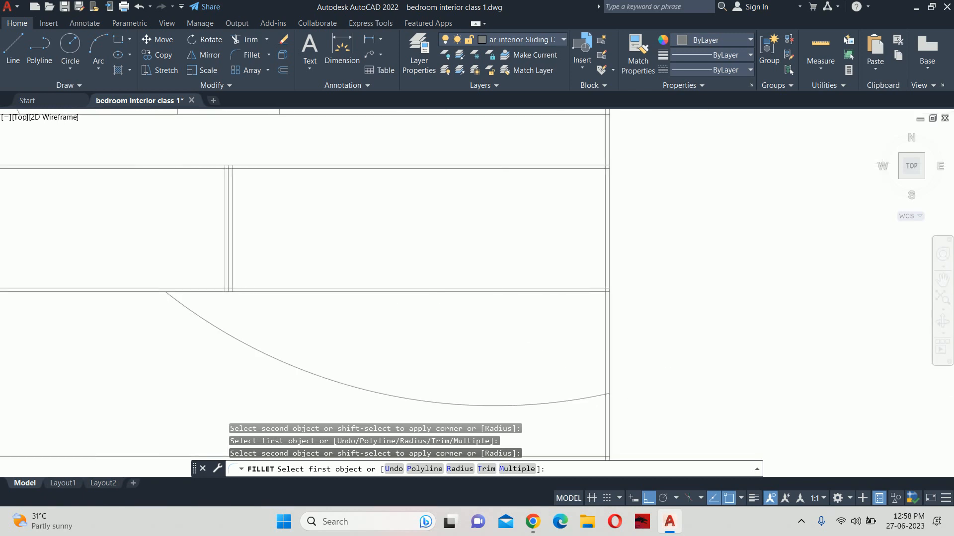
{"action": "left_click", "coordinate": [492, 285]}
{"action": "scroll", "coordinate": [590, 268], "scroll_direction": "up", "scroll_amount": 3}
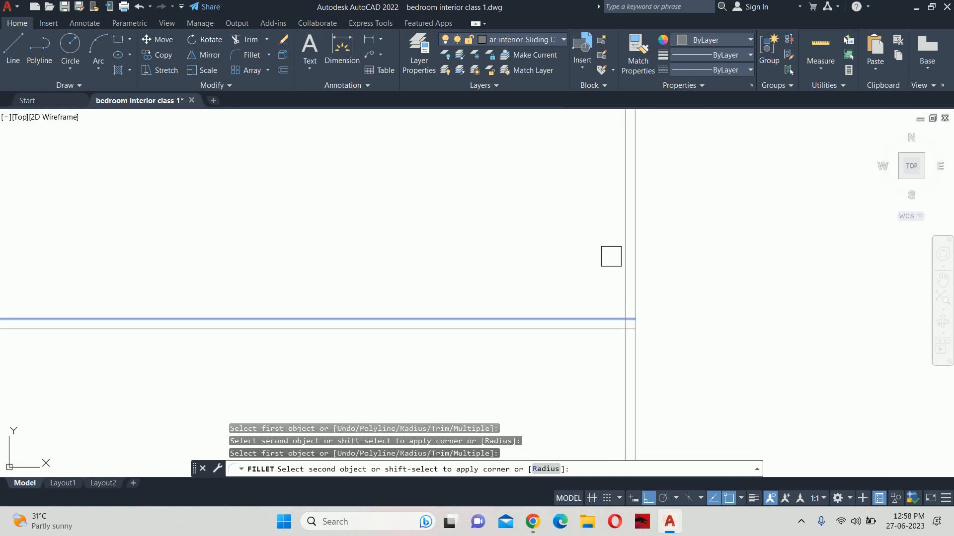
{"action": "left_click", "coordinate": [621, 256]}
{"action": "middle_click_drag", "start_coordinate": [611, 255], "coordinate": [609, 306]}
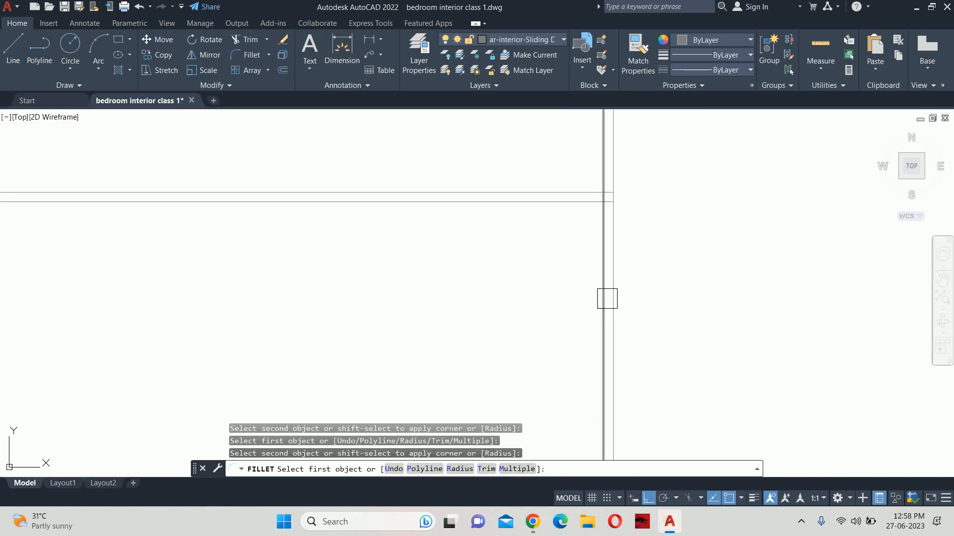
{"action": "left_click", "coordinate": [604, 295]}
{"action": "left_click", "coordinate": [562, 207]}
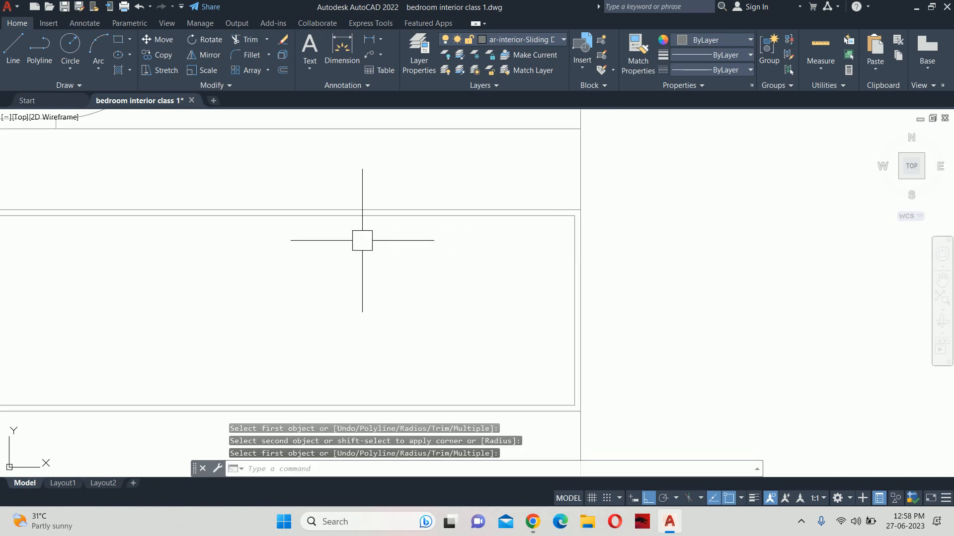
{"action": "scroll", "coordinate": [671, 240], "scroll_direction": "up", "scroll_amount": 2}
{"action": "key", "text": "Escape"}
{"action": "key", "text": "Escape"}
{"action": "key", "text": "Escape"}
Trim the overlapping inset lines at the top of the drawer divider to form both drawers' upper inner corners
{"action": "middle_click_drag", "start_coordinate": [671, 240], "coordinate": [390, 220]}
{"action": "scroll", "coordinate": [343, 219], "scroll_direction": "up", "scroll_amount": 1}
{"action": "type", "text": "tr"}
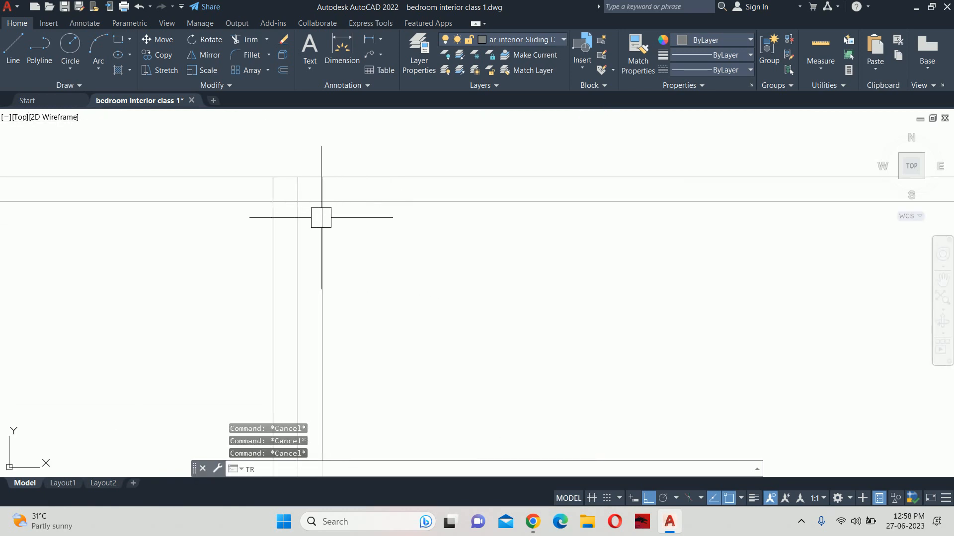
{"action": "key", "text": "Return"}
{"action": "scroll", "coordinate": [286, 205], "scroll_direction": "up", "scroll_amount": 3}
{"action": "left_click", "coordinate": [241, 173]}
{"action": "left_click", "coordinate": [266, 177]}
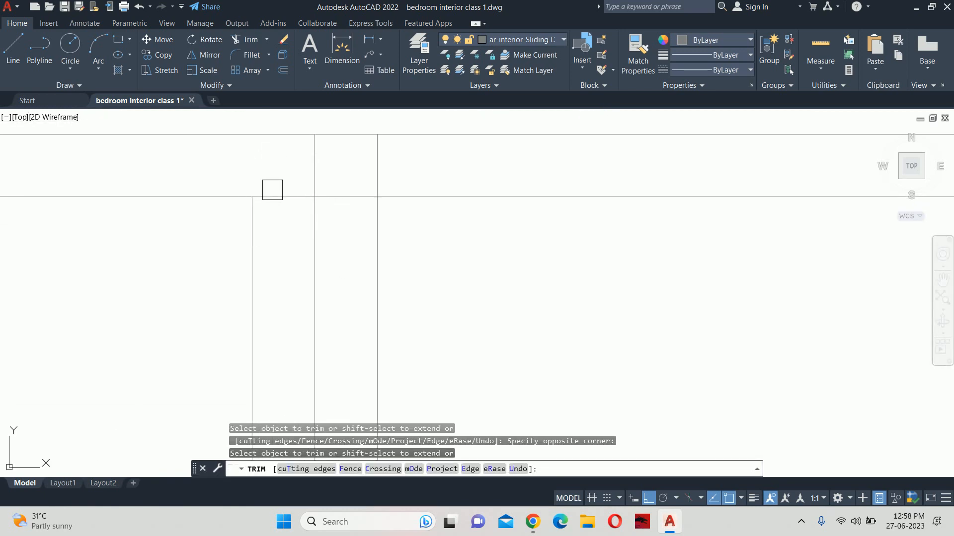
{"action": "left_click", "coordinate": [377, 178]}
{"action": "scroll", "coordinate": [377, 179], "scroll_direction": "down", "scroll_amount": 4}
{"action": "left_click", "coordinate": [376, 180]}
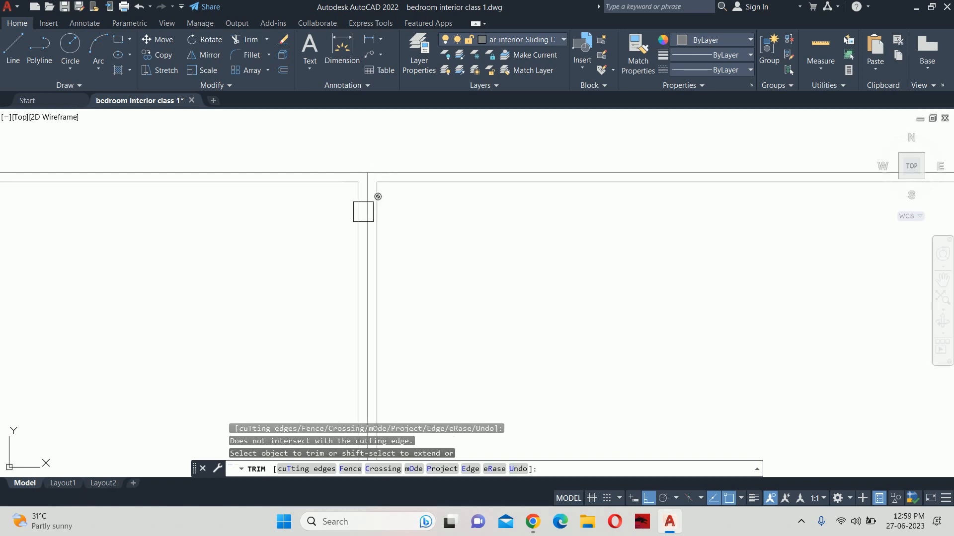
Trim the overlapping inset lines at the bottom of the drawer divider to form both drawers' lower inner corners
{"action": "middle_click_drag", "start_coordinate": [367, 316], "coordinate": [376, 105]}
{"action": "scroll", "coordinate": [370, 240], "scroll_direction": "up", "scroll_amount": 3}
{"action": "middle_click_drag", "start_coordinate": [366, 323], "coordinate": [370, 180]}
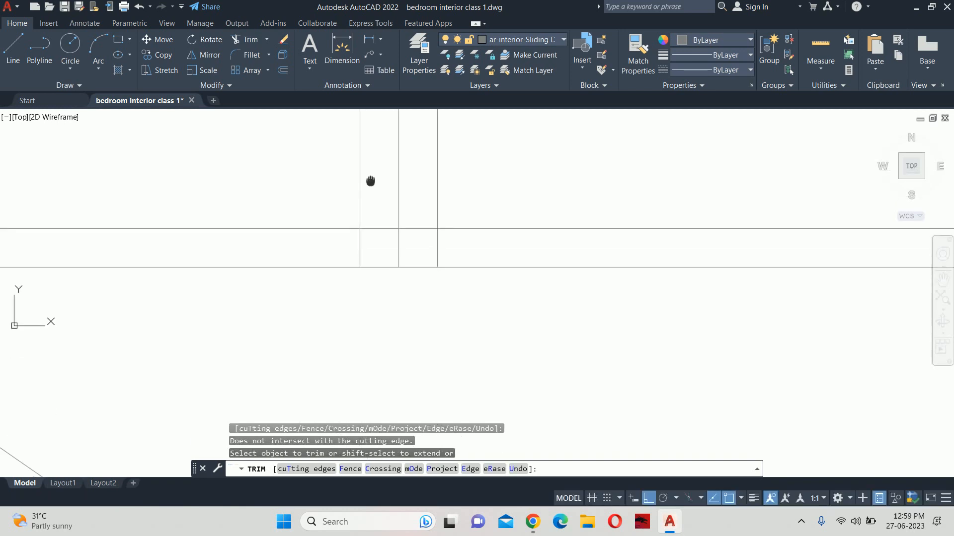
{"action": "scroll", "coordinate": [357, 237], "scroll_direction": "up", "scroll_amount": 2}
{"action": "left_click", "coordinate": [357, 238]}
{"action": "left_click", "coordinate": [513, 223]}
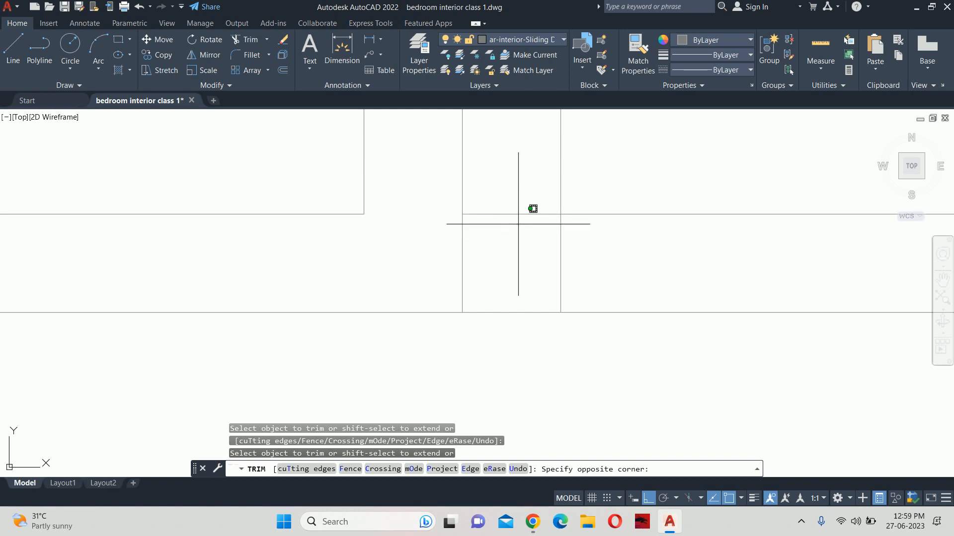
{"action": "left_click", "coordinate": [578, 263]}
{"action": "left_click", "coordinate": [503, 197]}
{"action": "key", "text": "Escape"}
{"action": "key", "text": "Escape"}
{"action": "scroll", "coordinate": [491, 226], "scroll_direction": "down", "scroll_amount": 5}
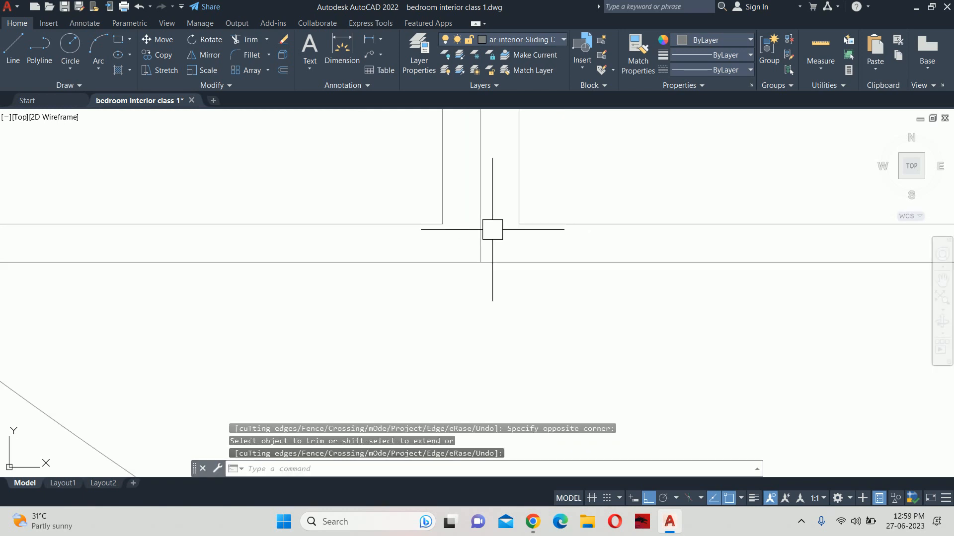
{"action": "middle_click_drag", "start_coordinate": [422, 215], "coordinate": [412, 297]}
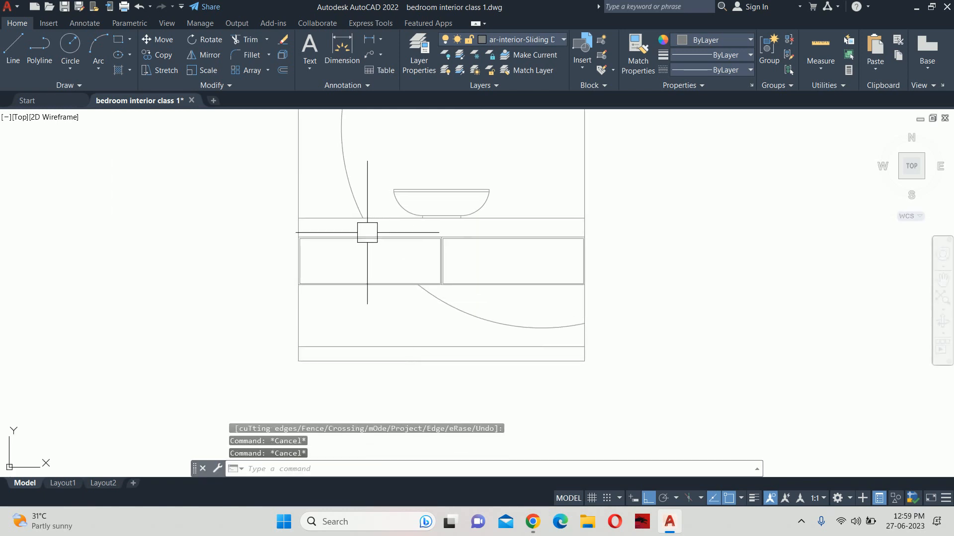
{"action": "key", "text": "Escape"}
{"action": "scroll", "coordinate": [469, 268], "scroll_direction": "up", "scroll_amount": 4}
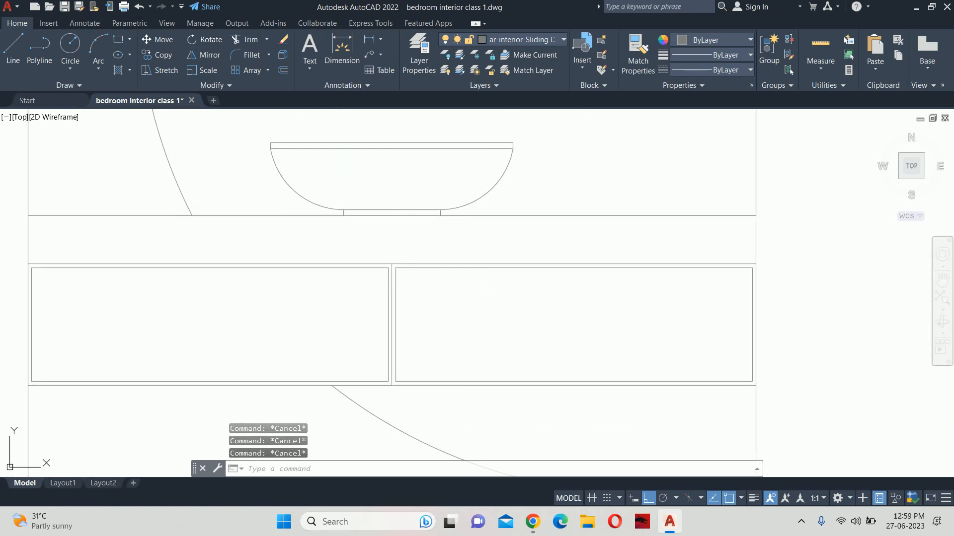
{"action": "scroll", "coordinate": [519, 293], "scroll_direction": "down", "scroll_amount": 4}
{"action": "scroll", "coordinate": [462, 261], "scroll_direction": "down", "scroll_amount": 4}
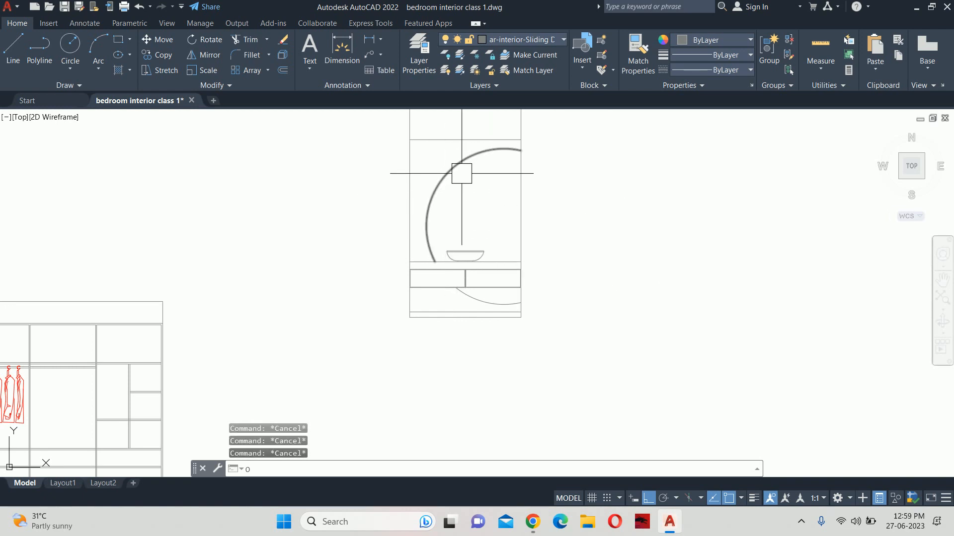
{"action": "key", "text": "Return"}
{"action": "key", "text": "Escape"}
{"action": "key", "text": "Escape"}
{"action": "key", "text": "Escape"}
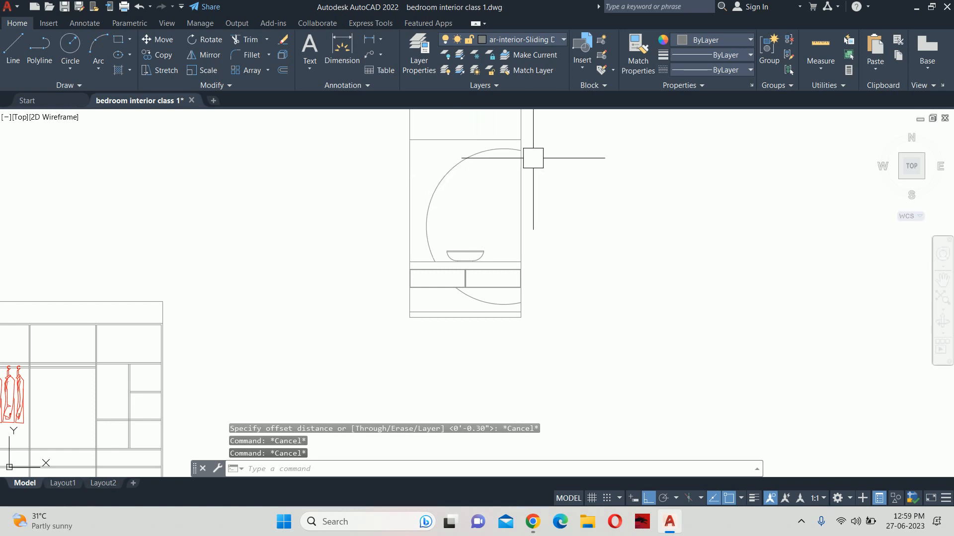
With Ortho off, draw a short slanted line from the upper mirror arc's end outward past the elevation's right edge
{"action": "type", "text": "L"}
{"action": "key", "text": "Return"}
{"action": "scroll", "coordinate": [519, 150], "scroll_direction": "up", "scroll_amount": 2}
{"action": "left_click", "coordinate": [517, 150]}
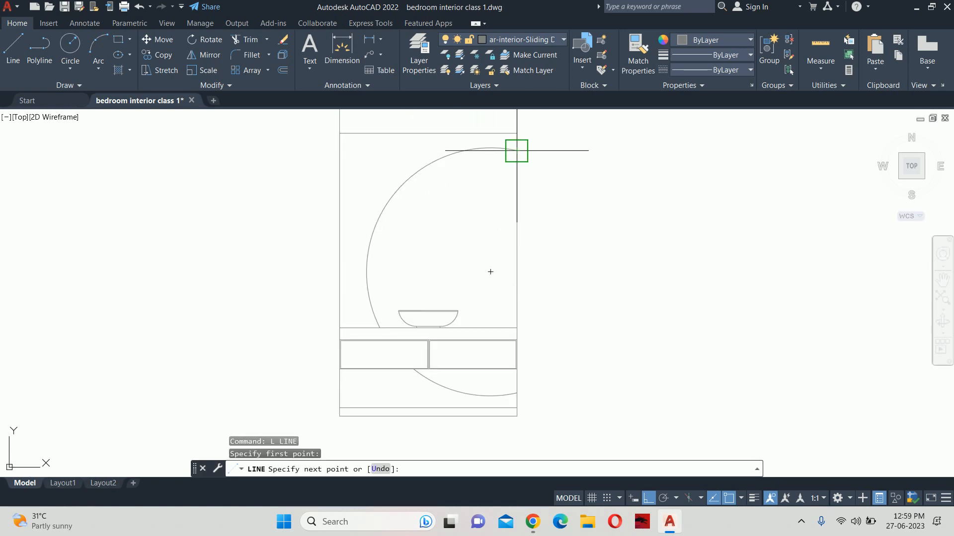
{"action": "scroll", "coordinate": [529, 159], "scroll_direction": "up", "scroll_amount": 3}
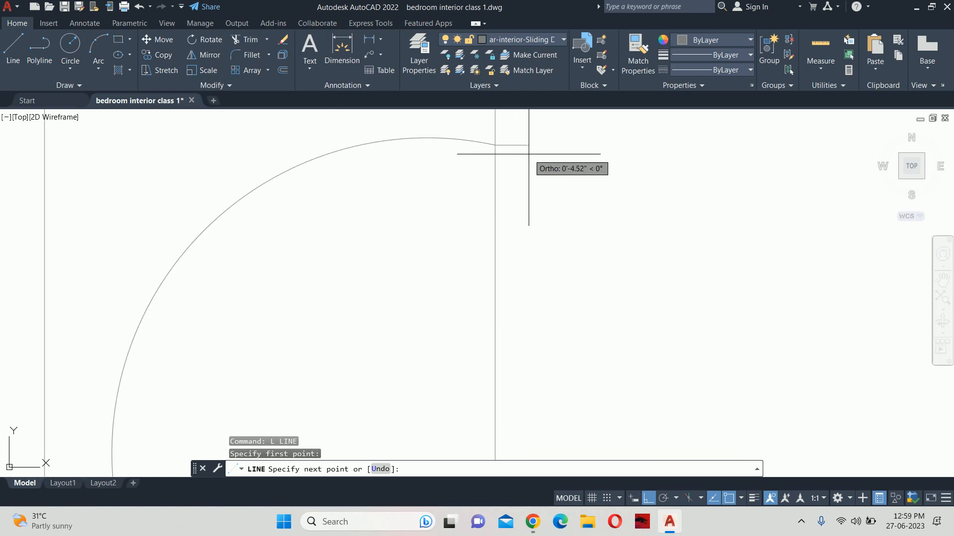
{"action": "left_click", "coordinate": [648, 497]}
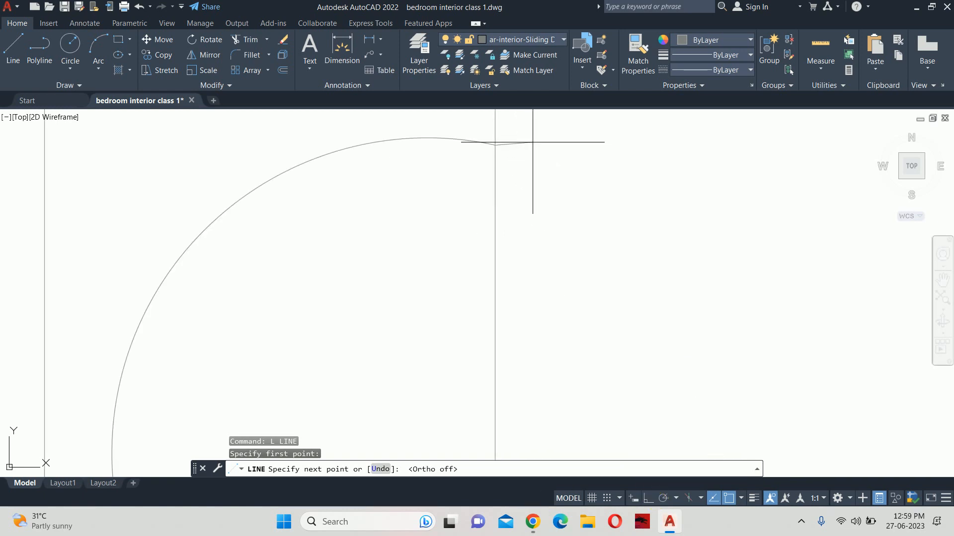
{"action": "key", "text": "Escape"}
{"action": "key", "text": "Escape"}
{"action": "scroll", "coordinate": [525, 158], "scroll_direction": "down", "scroll_amount": 5}
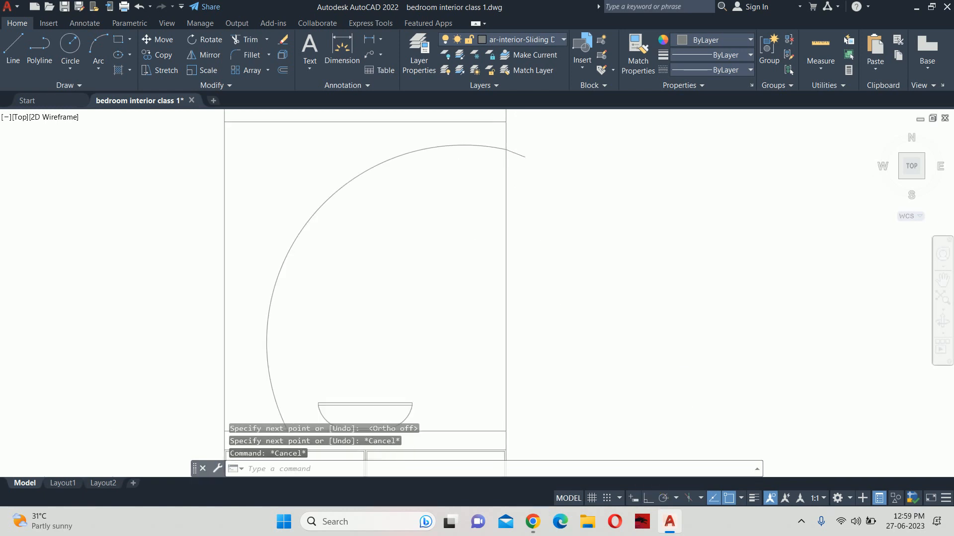
Draw a short slanted line from the lower mirror arc's end outward past the elevation's right edge
{"action": "scroll", "coordinate": [516, 357], "scroll_direction": "up", "scroll_amount": 2}
{"action": "key", "text": "Return"}
{"action": "left_click", "coordinate": [495, 374]}
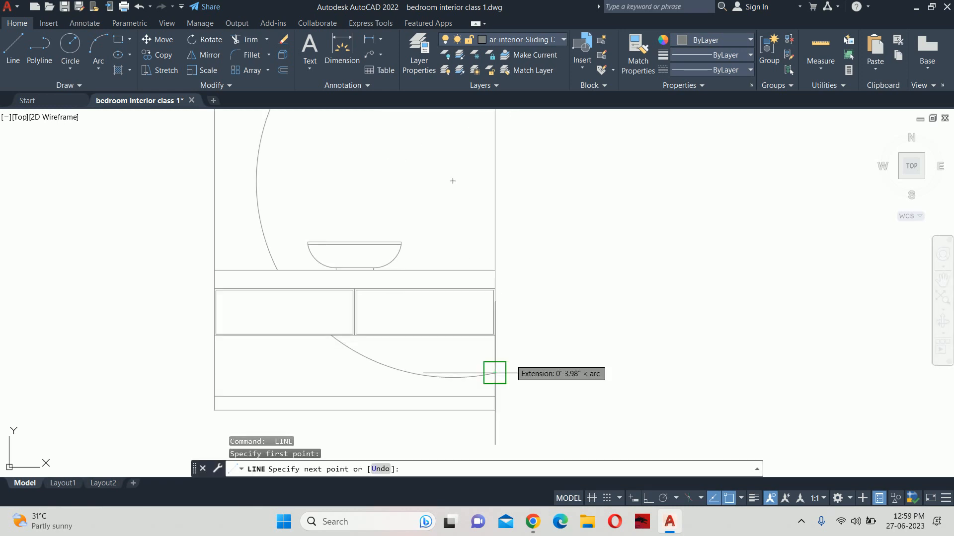
{"action": "key", "text": "Escape"}
{"action": "key", "text": "Escape"}
{"action": "key", "text": "Escape"}
{"action": "key", "text": "Escape"}
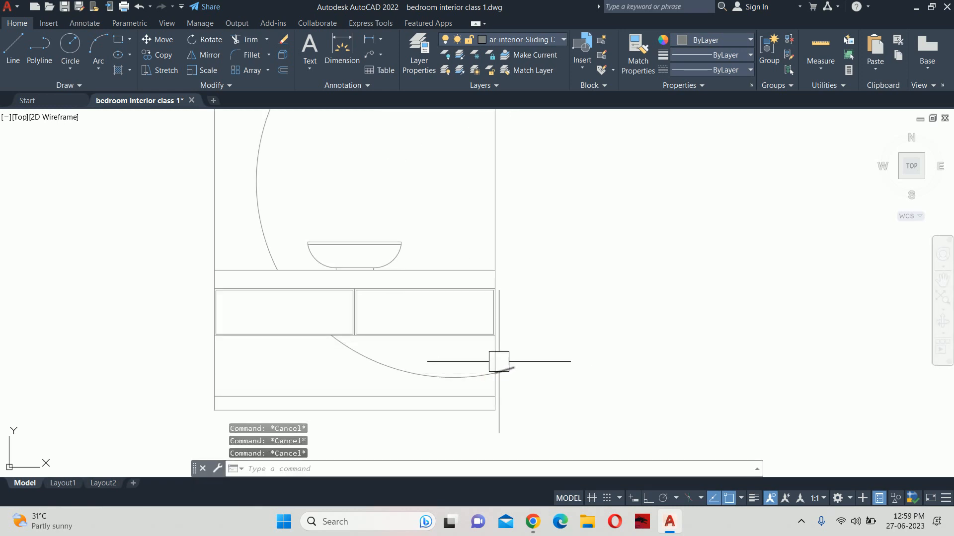
Join the lower mirror arc and its short extension line into one polyline
{"action": "type", "text": "j"}
{"action": "key", "text": "Return"}
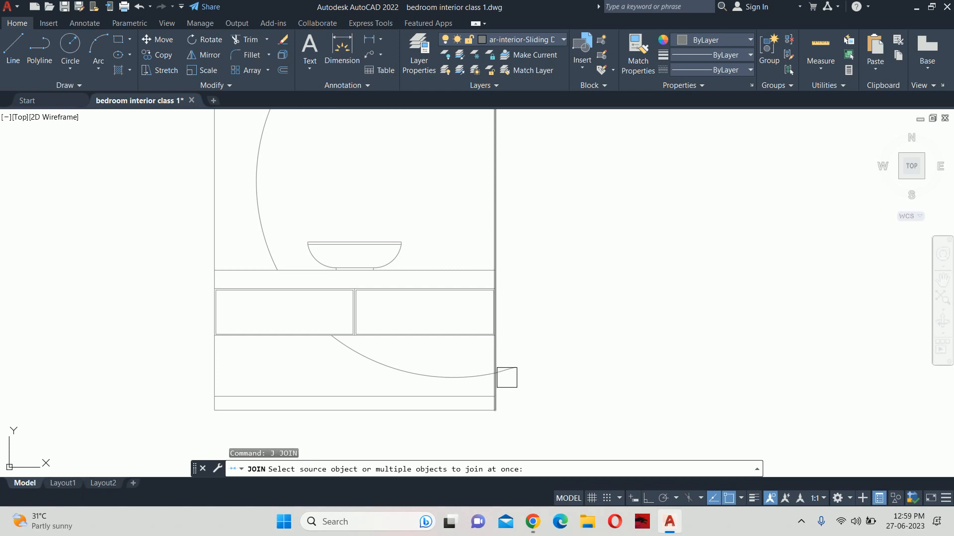
{"action": "left_click", "coordinate": [504, 374]}
{"action": "left_click", "coordinate": [477, 377]}
{"action": "key", "text": "Return"}
{"action": "scroll", "coordinate": [466, 335], "scroll_direction": "down", "scroll_amount": 3}
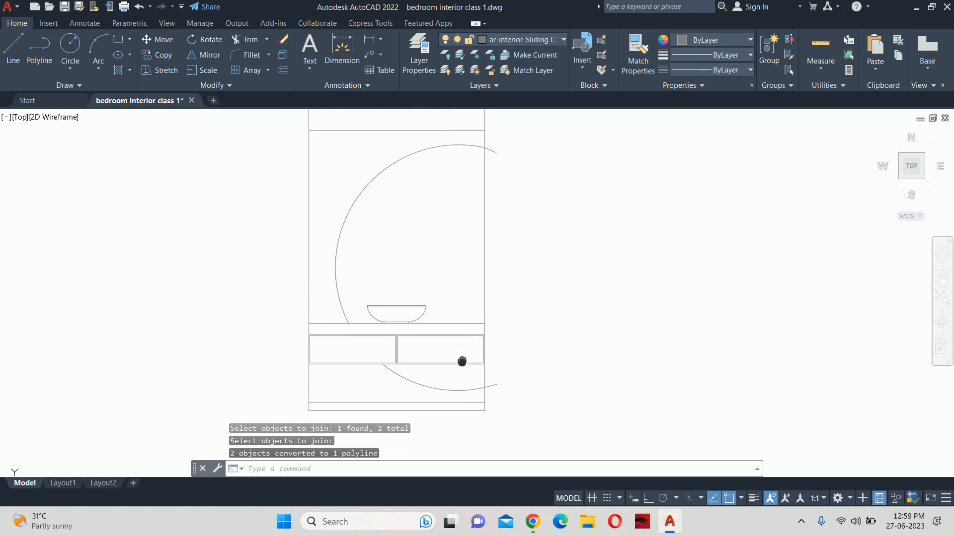
Join the upper mirror arc and its short extension line into one polyline
{"action": "key", "text": "Return"}
{"action": "left_click", "coordinate": [456, 276]}
{"action": "key", "text": "Return"}
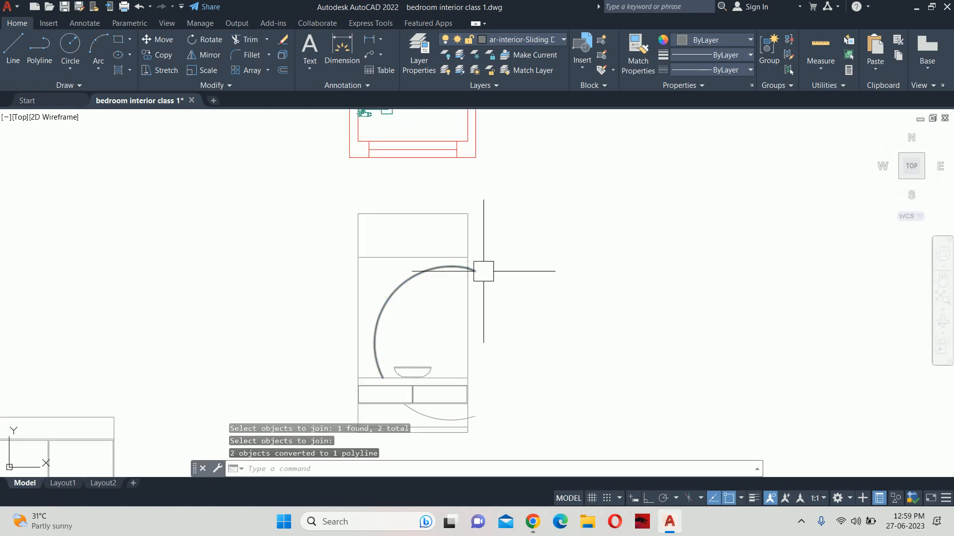
{"action": "left_click", "coordinate": [483, 270]}
{"action": "key", "text": "Escape"}
{"action": "key", "text": "Escape"}
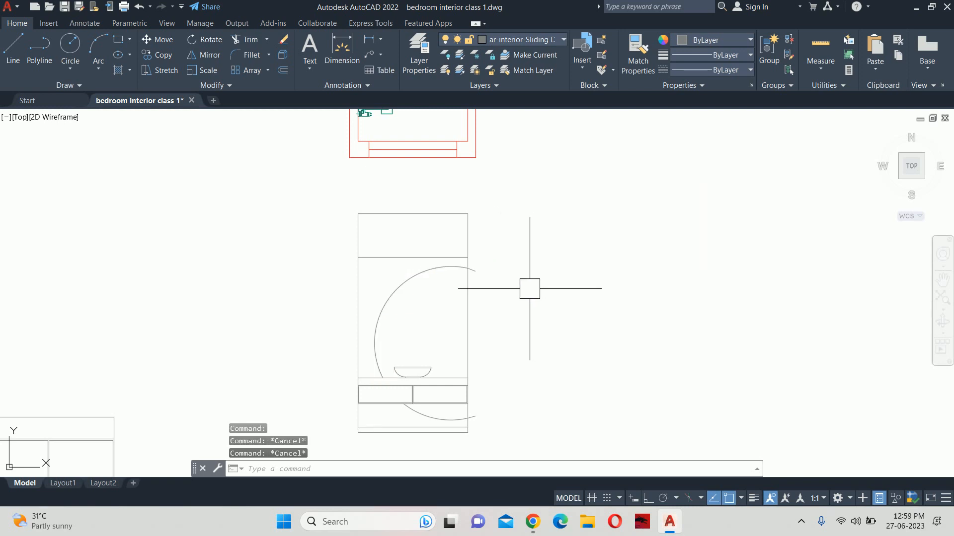
Offset the upper and lower mirror arc polylines 1.5" toward the inside of the mirror
{"action": "scroll", "coordinate": [476, 402], "scroll_direction": "up", "scroll_amount": 2}
{"action": "left_click", "coordinate": [395, 434]}
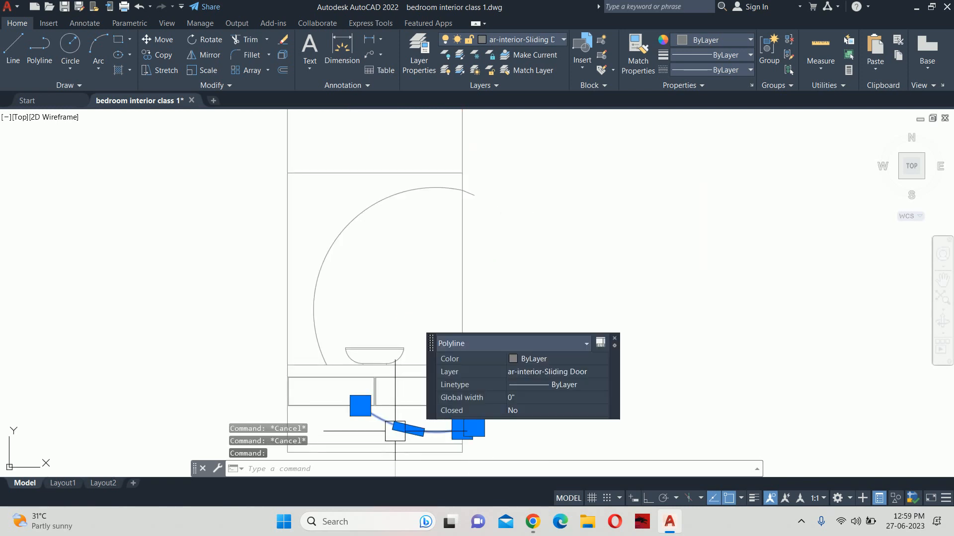
{"action": "key", "text": "Escape"}
{"action": "type", "text": "o"}
{"action": "key", "text": "Return"}
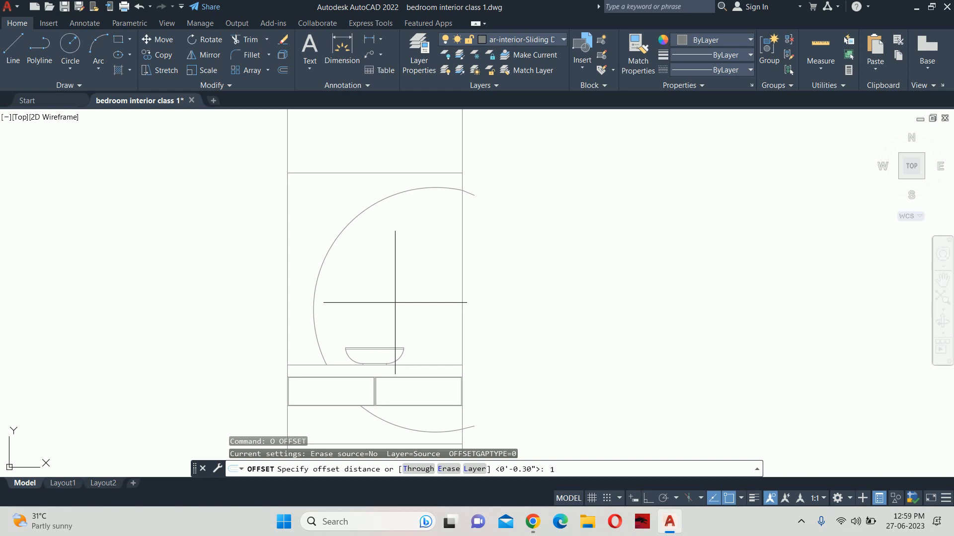
{"action": "key", "text": "Return"}
{"action": "left_click", "coordinate": [364, 212]}
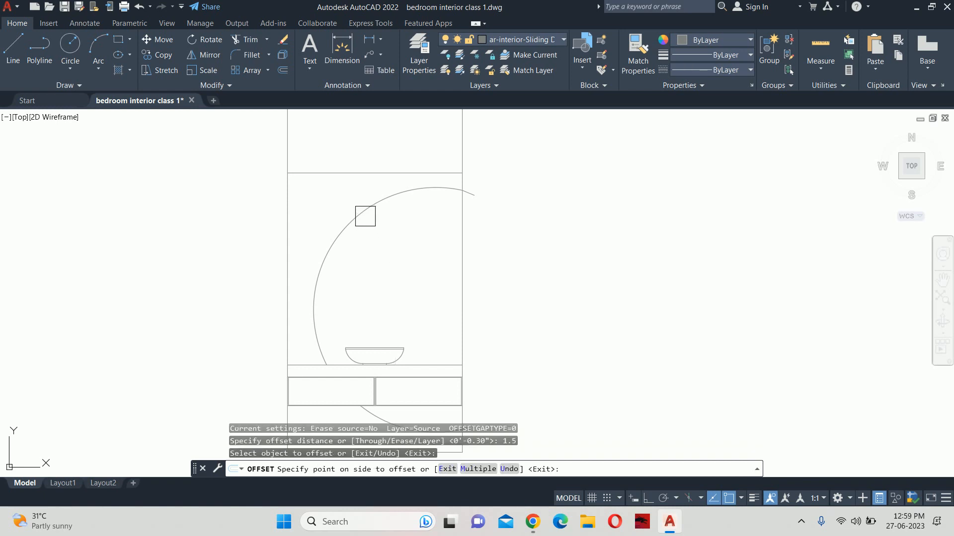
{"action": "left_click", "coordinate": [381, 252]}
{"action": "middle_click_drag", "start_coordinate": [392, 359], "coordinate": [400, 236]}
{"action": "scroll", "coordinate": [403, 302], "scroll_direction": "up", "scroll_amount": 2}
{"action": "left_click", "coordinate": [404, 304]}
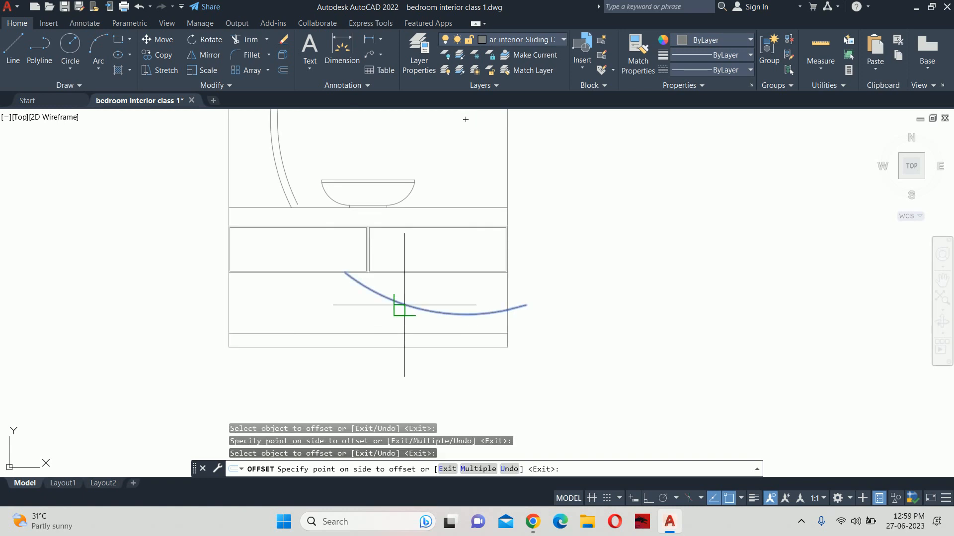
{"action": "left_click", "coordinate": [420, 288]}
{"action": "key", "text": "Return"}
{"action": "key", "text": "Escape"}
Extend the inner upper mirror arc down to the countertop and trim its other end at the elevation's right edge
{"action": "middle_click_drag", "start_coordinate": [375, 280], "coordinate": [492, 358]}
{"action": "type", "text": "ex"}
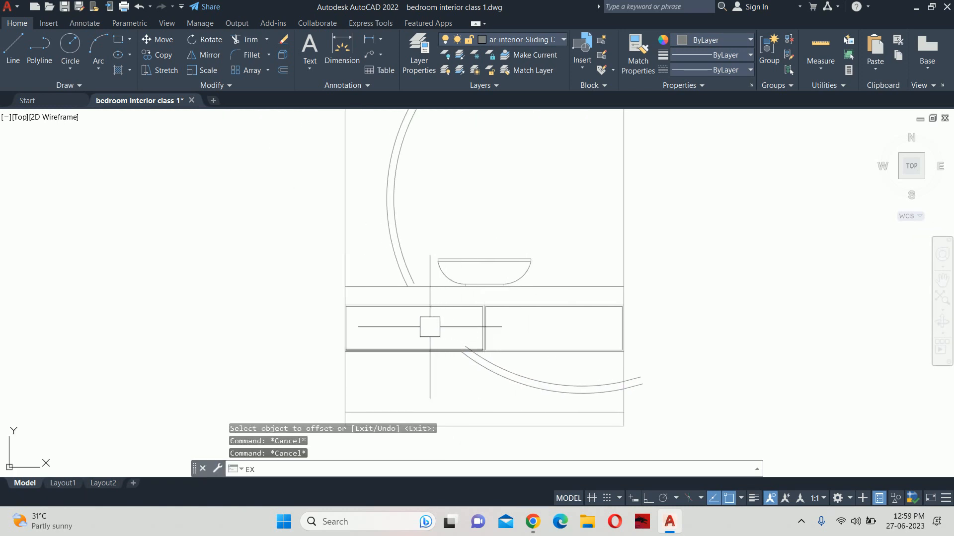
{"action": "key", "text": "Return"}
{"action": "left_click", "coordinate": [407, 254]}
{"action": "scroll", "coordinate": [605, 197], "scroll_direction": "up", "scroll_amount": 5}
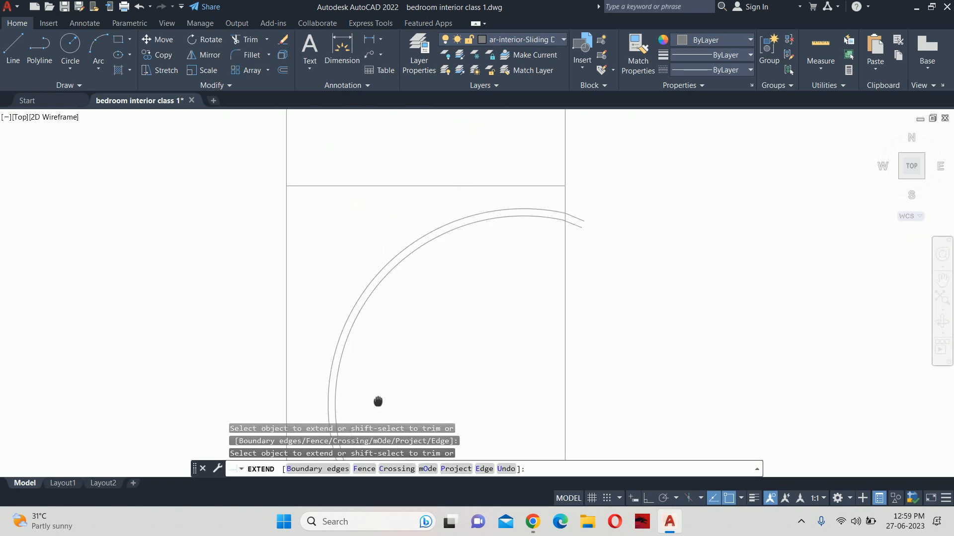
{"action": "left_click", "coordinate": [647, 167]}
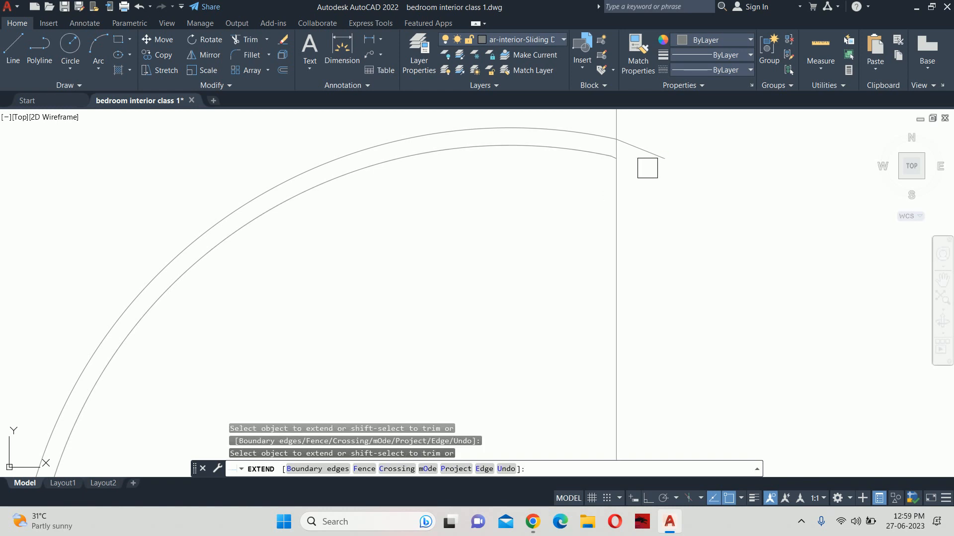
Trim the overhanging ends of both lower mirror arcs at the elevation's right edge
{"action": "scroll", "coordinate": [656, 290], "scroll_direction": "down", "scroll_amount": 5}
{"action": "scroll", "coordinate": [649, 395], "scroll_direction": "up", "scroll_amount": 5}
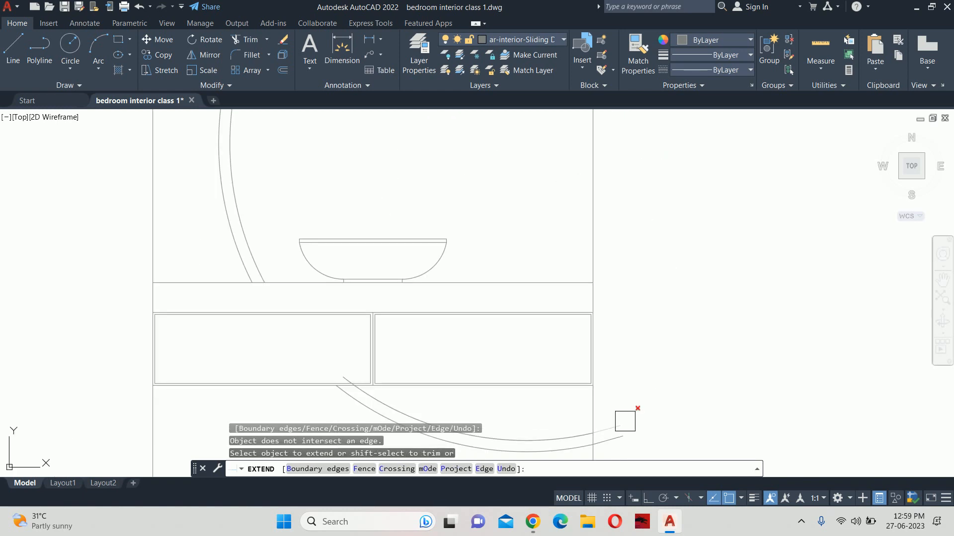
{"action": "scroll", "coordinate": [621, 358], "scroll_direction": "down", "scroll_amount": 5}
{"action": "key", "text": "Return"}
{"action": "key", "text": "Return"}
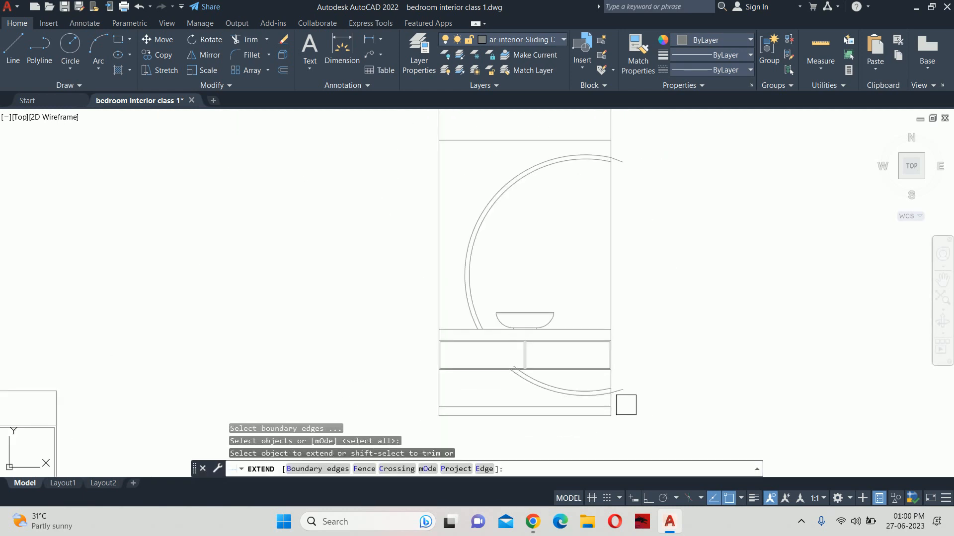
{"action": "left_click", "coordinate": [624, 394]}
{"action": "left_click", "coordinate": [627, 397]}
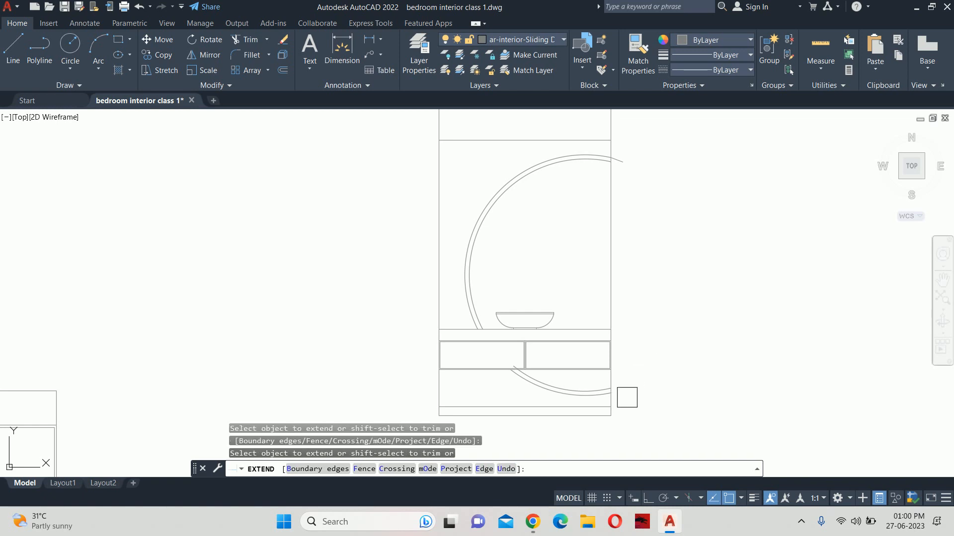
Trim the outer upper mirror arc's slanted end back to the elevation's right edge
{"action": "left_click", "coordinate": [631, 171]}
{"action": "left_click", "coordinate": [629, 166]}
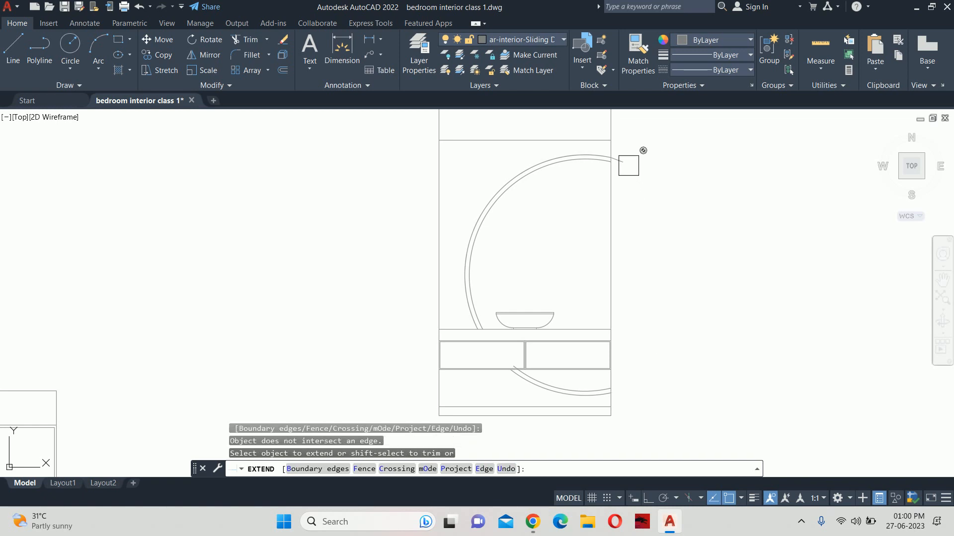
{"action": "scroll", "coordinate": [627, 164], "scroll_direction": "up", "scroll_amount": 5}
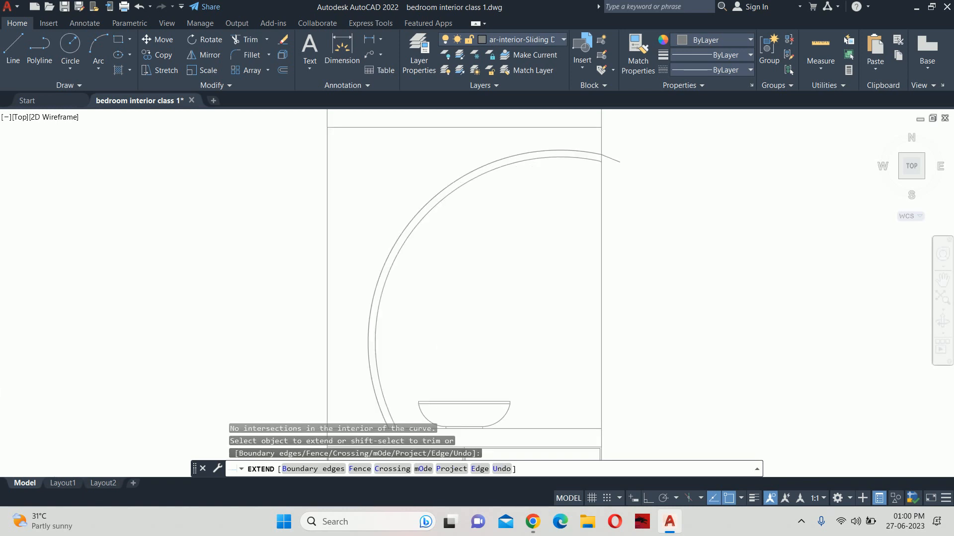
{"action": "key", "text": "Escape"}
{"action": "left_click", "coordinate": [611, 160]}
{"action": "key", "text": "Escape"}
{"action": "type", "text": "tr"}
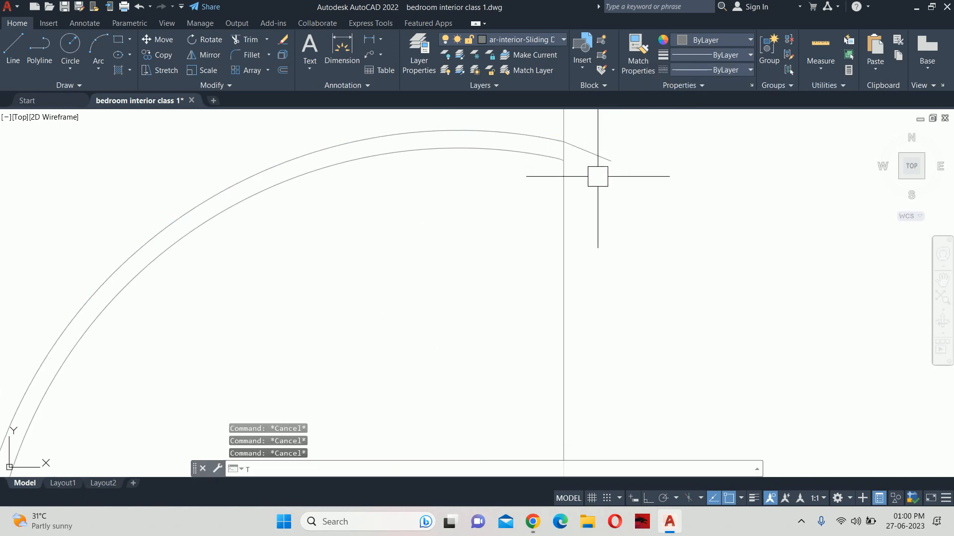
{"action": "key", "text": "Return"}
{"action": "left_click", "coordinate": [577, 169]}
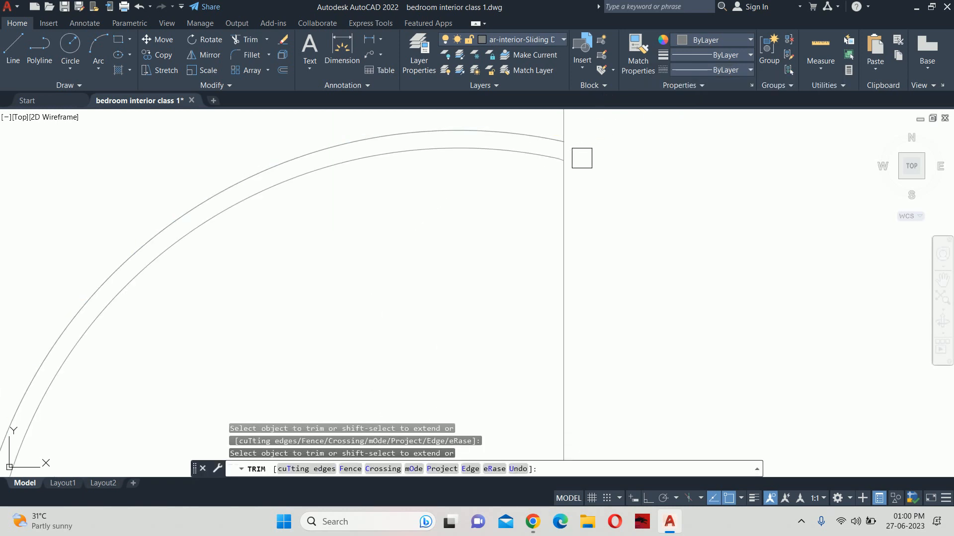
Set the upper inner arc of the round mirror to the HIDDEN linetype with a global width of 0.75
{"action": "key", "text": "Escape"}
{"action": "key", "text": "Escape"}
{"action": "scroll", "coordinate": [576, 164], "scroll_direction": "down", "scroll_amount": 5}
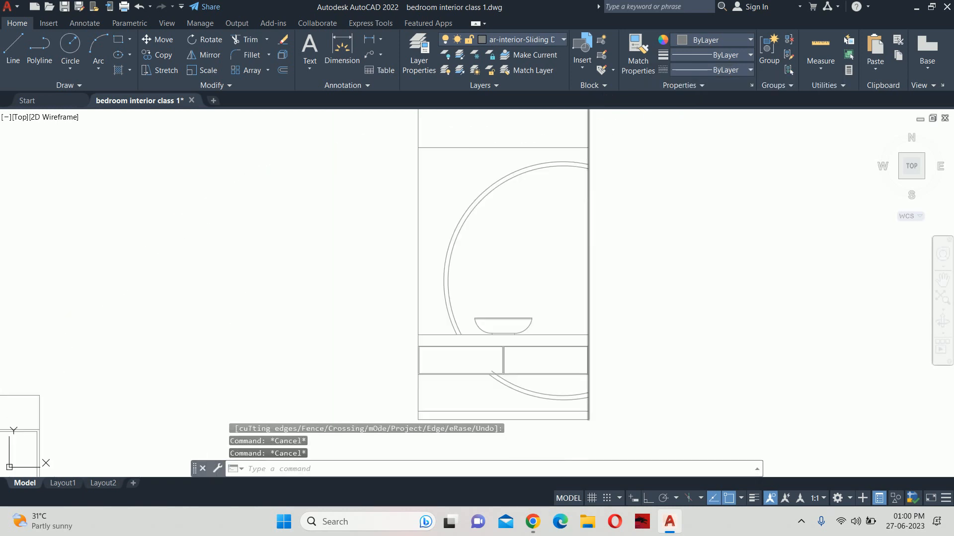
{"action": "left_click", "coordinate": [562, 167]}
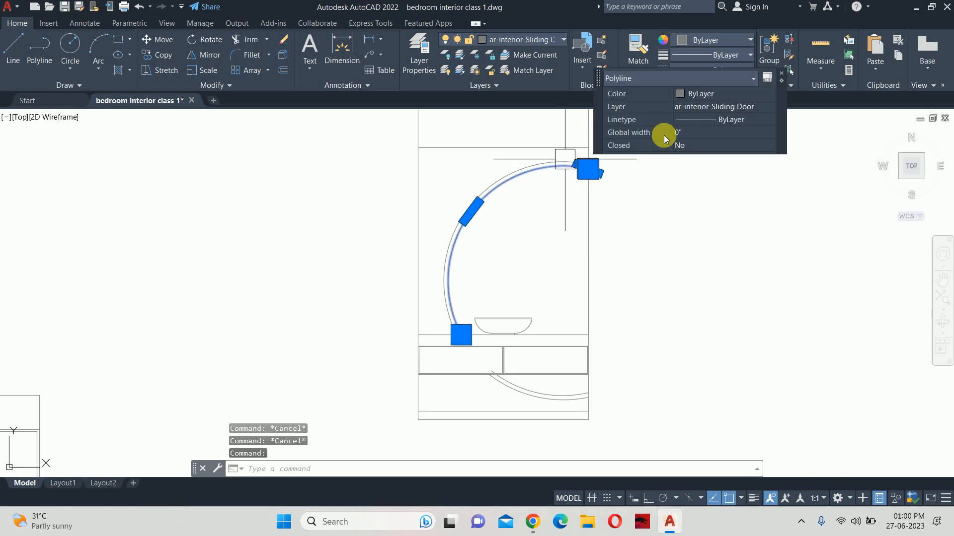
{"action": "left_click", "coordinate": [700, 122]}
{"action": "left_click", "coordinate": [707, 171]}
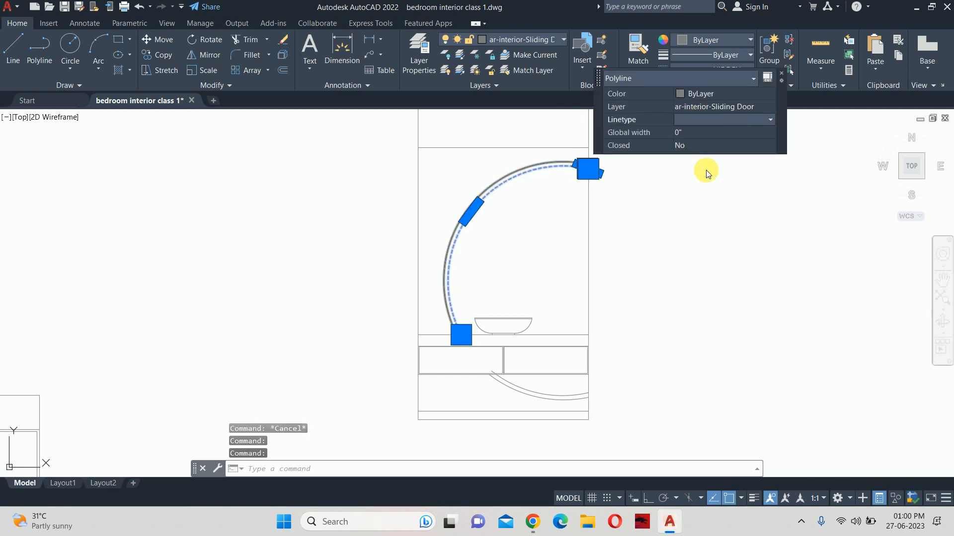
{"action": "left_click", "coordinate": [690, 133]}
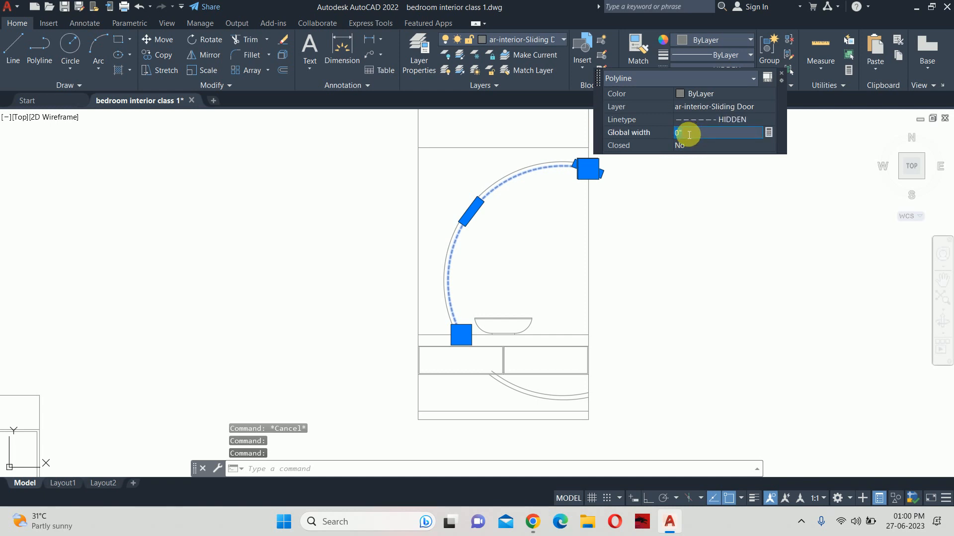
{"action": "type", "text": "."}
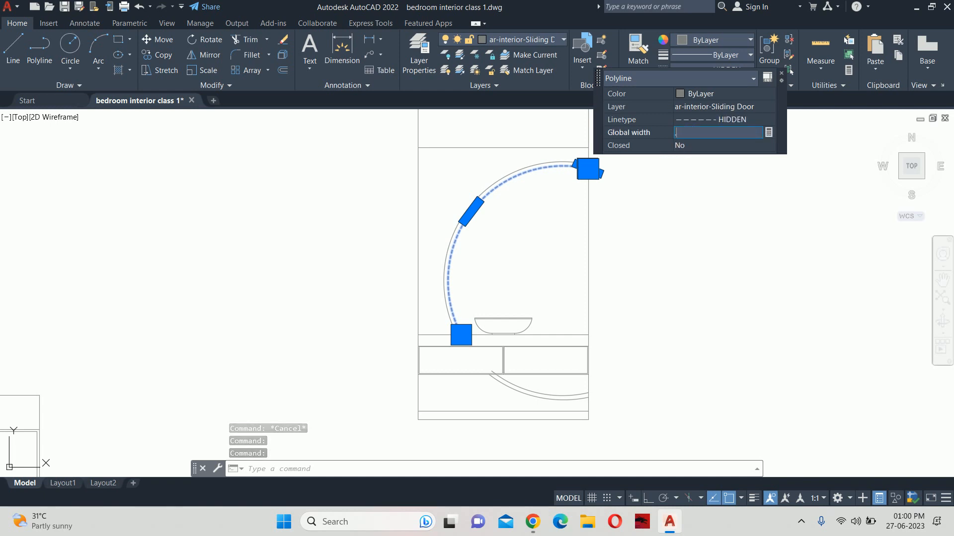
{"action": "type", "text": "75"}
{"action": "left_click", "coordinate": [680, 149]}
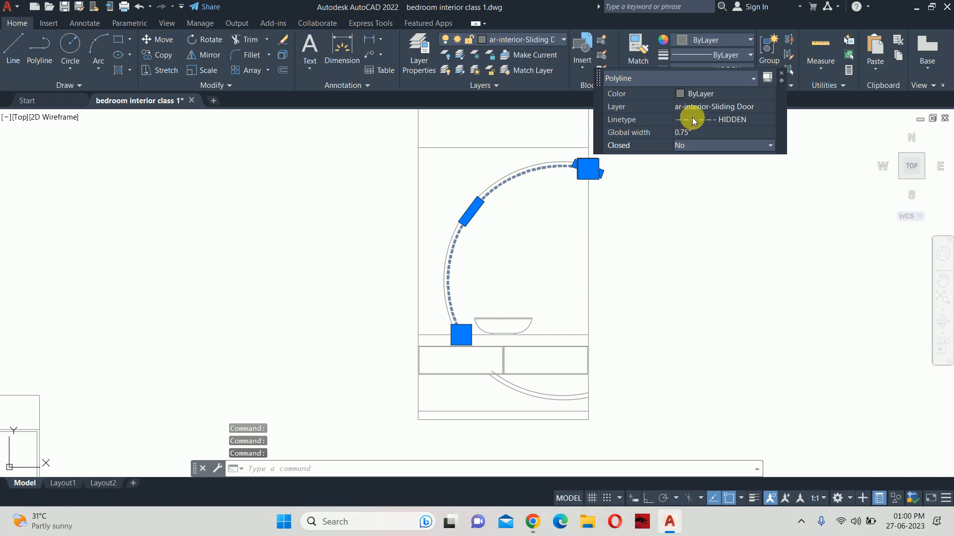
Change the color of the mirror's upper inner arc to Yellow
{"action": "left_click", "coordinate": [702, 100]}
{"action": "left_click", "coordinate": [702, 95]}
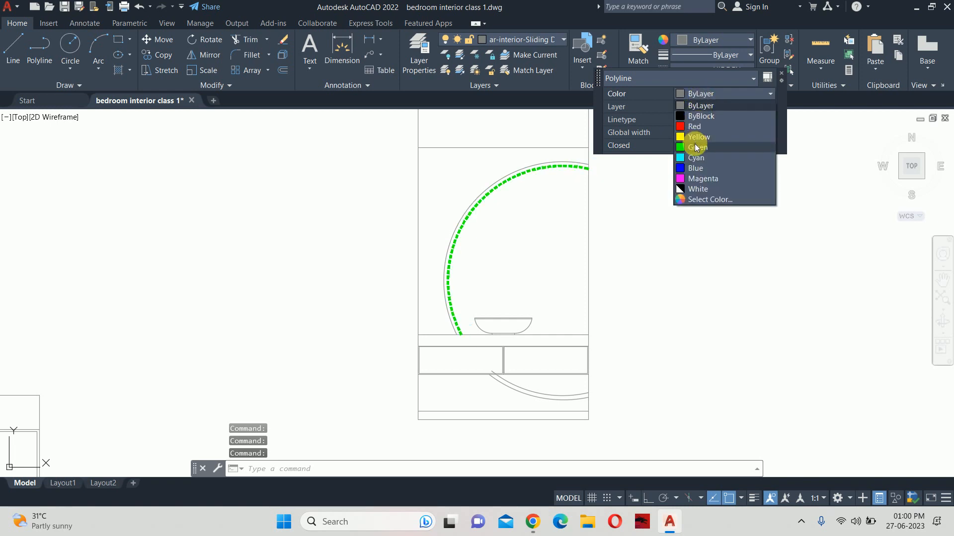
{"action": "left_click", "coordinate": [695, 142]}
{"action": "key", "text": "Escape"}
{"action": "key", "text": "Escape"}
{"action": "key", "text": "Escape"}
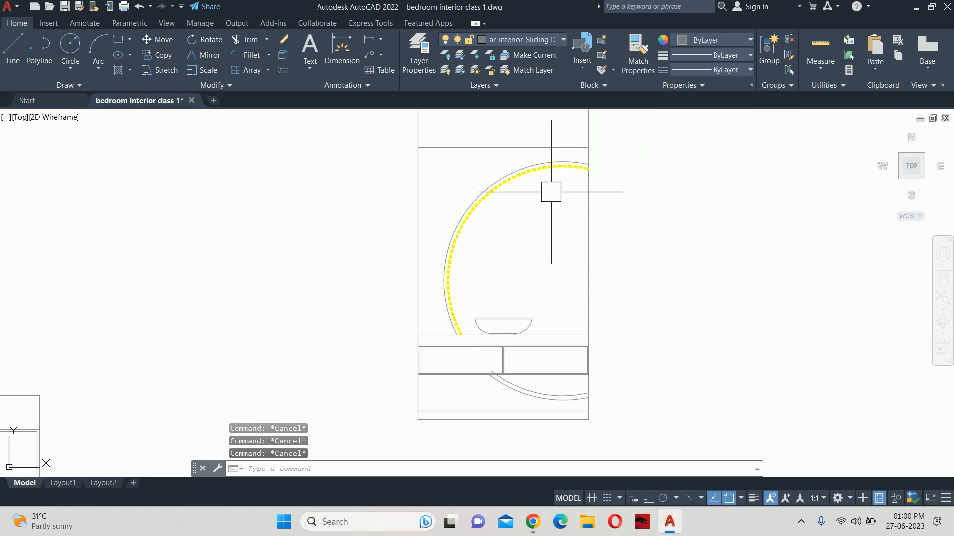
Match the yellow dashed arc's properties onto the inner arc below the vanity drawers
{"action": "scroll", "coordinate": [520, 193], "scroll_direction": "up", "scroll_amount": 3}
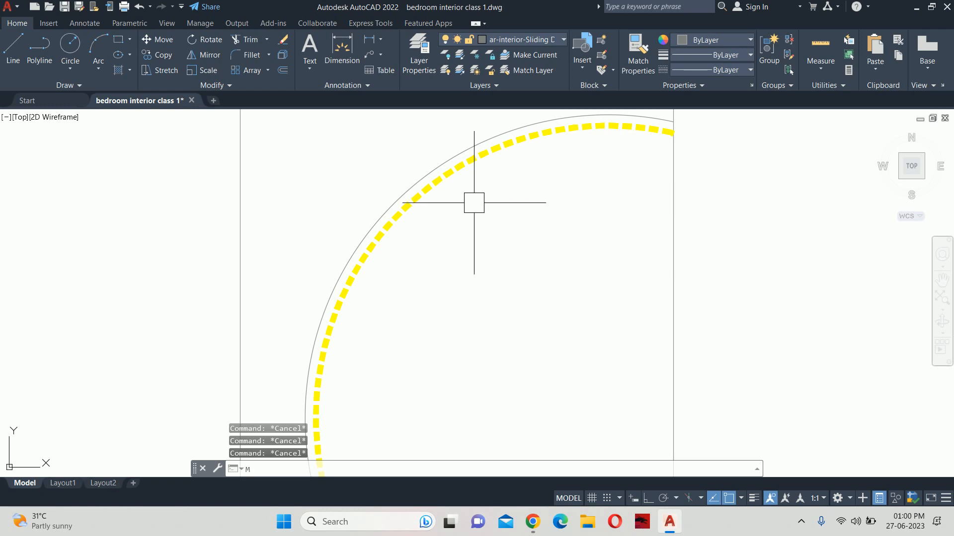
{"action": "type", "text": "A"}
{"action": "key", "text": "Return"}
{"action": "left_click", "coordinate": [424, 192]}
{"action": "scroll", "coordinate": [396, 152], "scroll_direction": "down", "scroll_amount": 4}
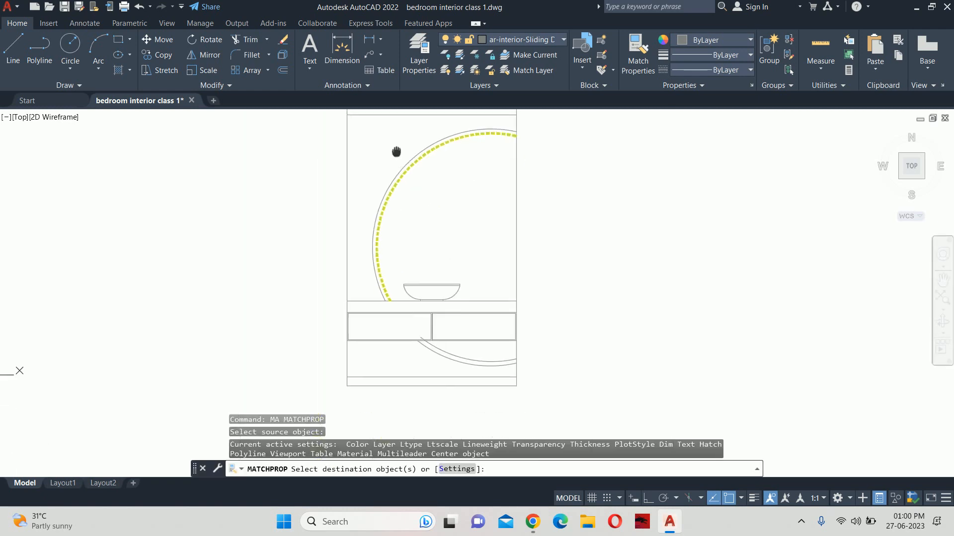
{"action": "middle_click_drag", "start_coordinate": [396, 152], "coordinate": [389, 121]}
{"action": "scroll", "coordinate": [434, 310], "scroll_direction": "up", "scroll_amount": 4}
{"action": "left_click", "coordinate": [435, 332]}
{"action": "key", "text": "Return"}
{"action": "key", "text": "Escape"}
Trim the end of the lower yellow dashed arc that runs into the vanity drawer
{"action": "scroll", "coordinate": [386, 307], "scroll_direction": "up", "scroll_amount": 2}
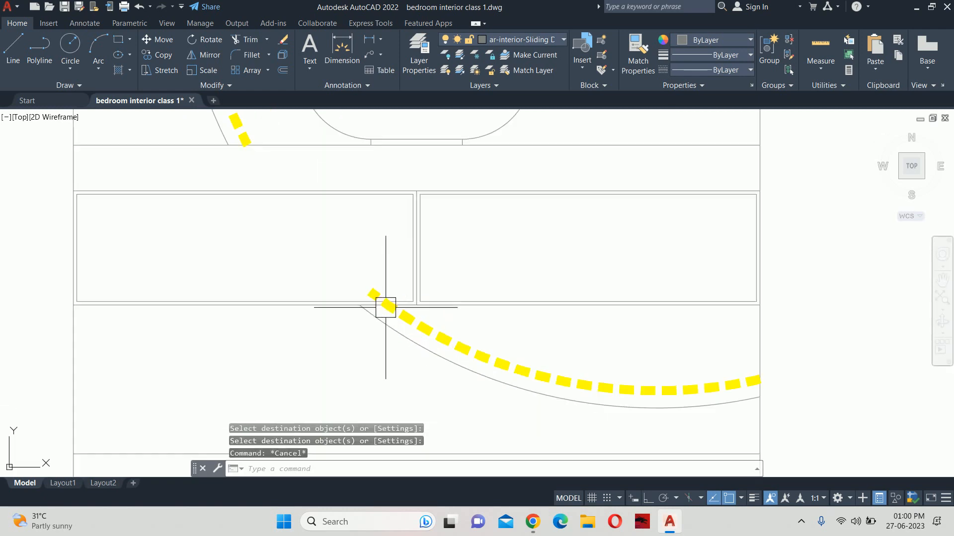
{"action": "scroll", "coordinate": [385, 308], "scroll_direction": "up", "scroll_amount": 3}
{"action": "type", "text": "tr"}
{"action": "key", "text": "Return"}
{"action": "left_click", "coordinate": [274, 189]}
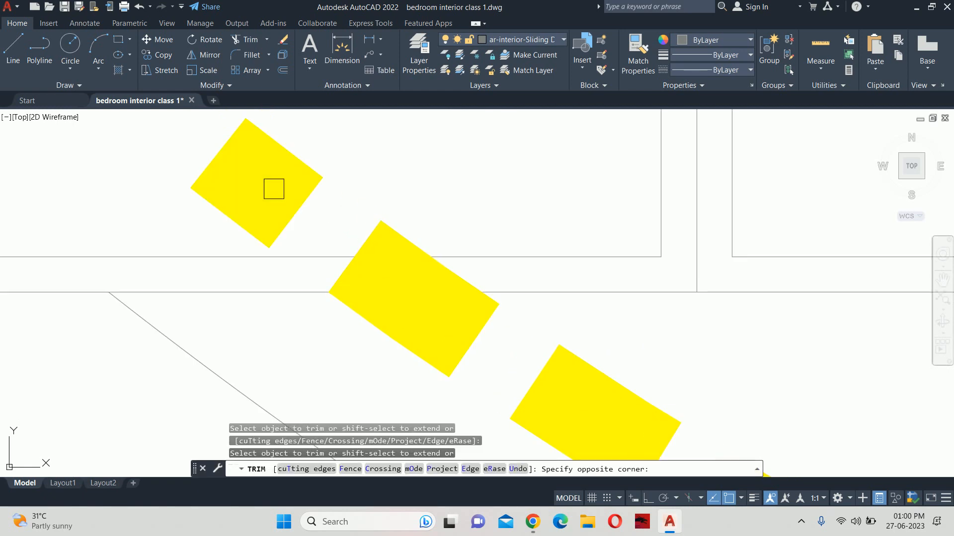
{"action": "left_click", "coordinate": [350, 188]}
{"action": "left_click", "coordinate": [350, 168]}
{"action": "left_click", "coordinate": [386, 153]}
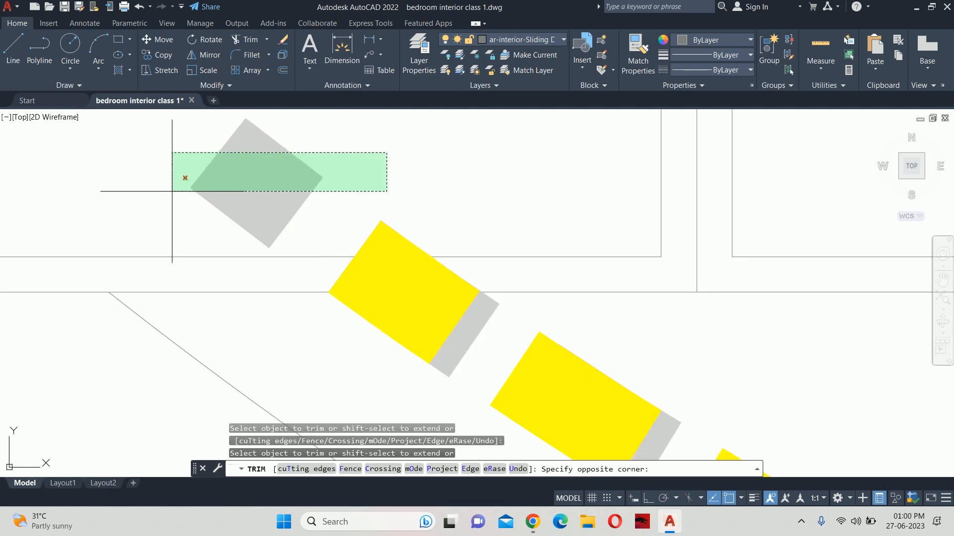
{"action": "left_click", "coordinate": [185, 178]}
{"action": "left_click", "coordinate": [402, 235]}
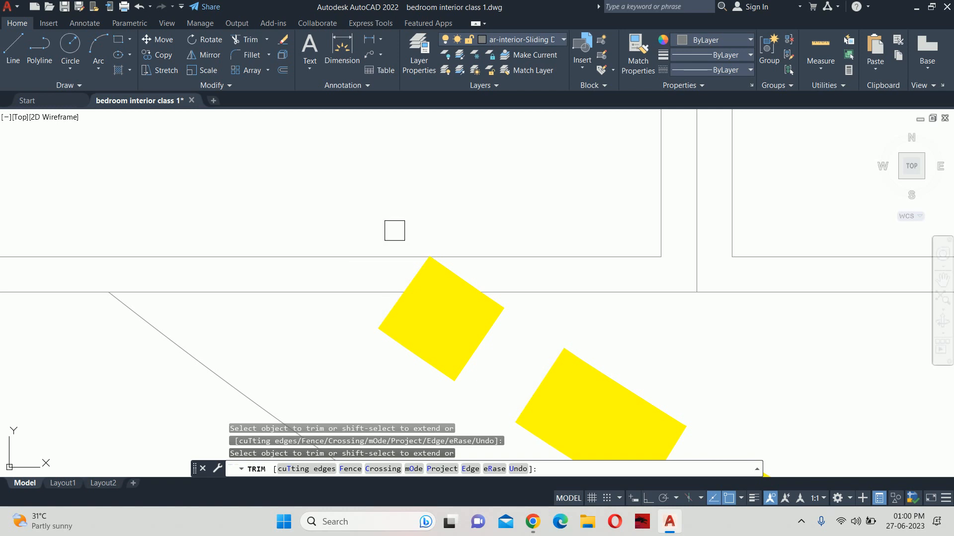
{"action": "key", "text": "Escape"}
{"action": "key", "text": "Escape"}
{"action": "key", "text": "Escape"}
{"action": "scroll", "coordinate": [458, 262], "scroll_direction": "down", "scroll_amount": 5}
{"action": "scroll", "coordinate": [453, 294], "scroll_direction": "down", "scroll_amount": 6}
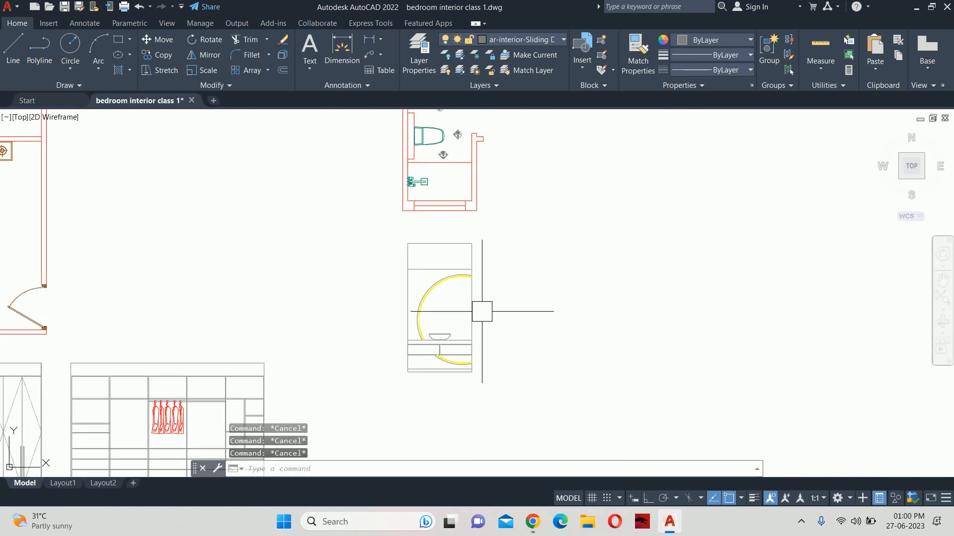
Draw a line of length 6 at 45 degrees inside the round mirror, above the basin
{"action": "scroll", "coordinate": [464, 313], "scroll_direction": "up", "scroll_amount": 4}
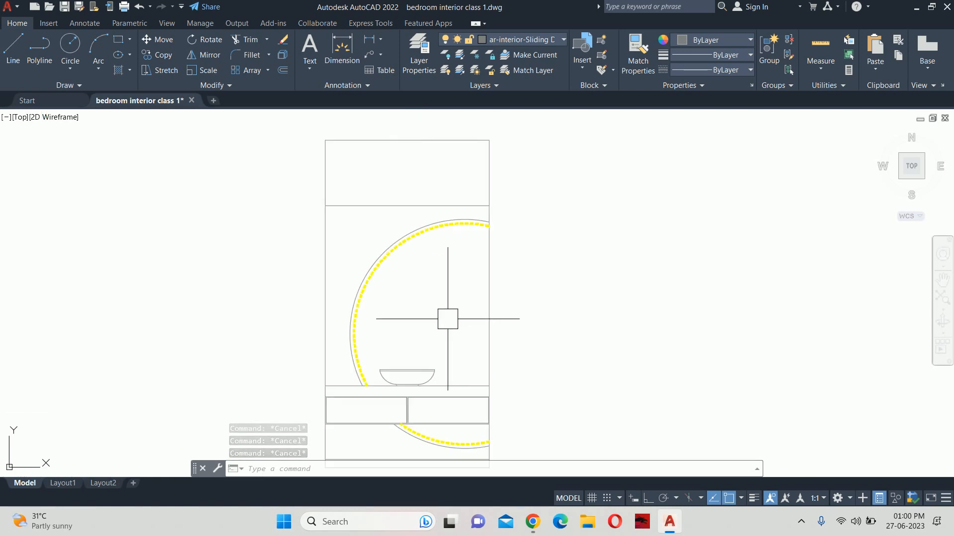
{"action": "type", "text": "L"}
{"action": "key", "text": "Return"}
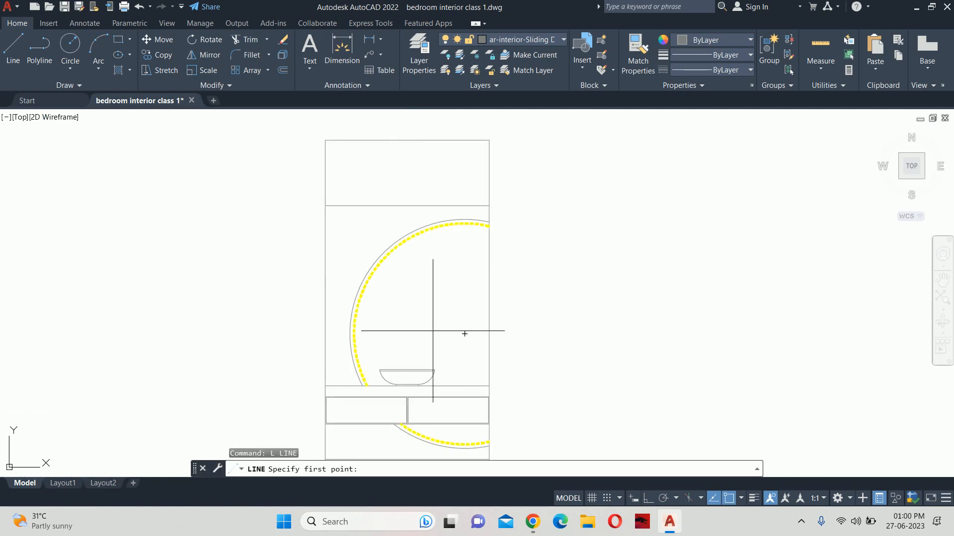
{"action": "left_click", "coordinate": [432, 331]}
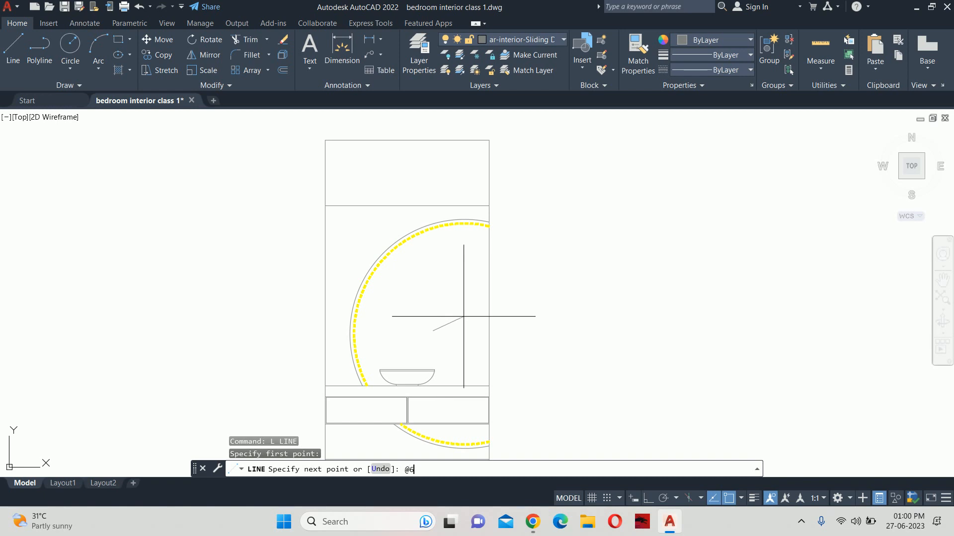
{"action": "key", "text": "Return"}
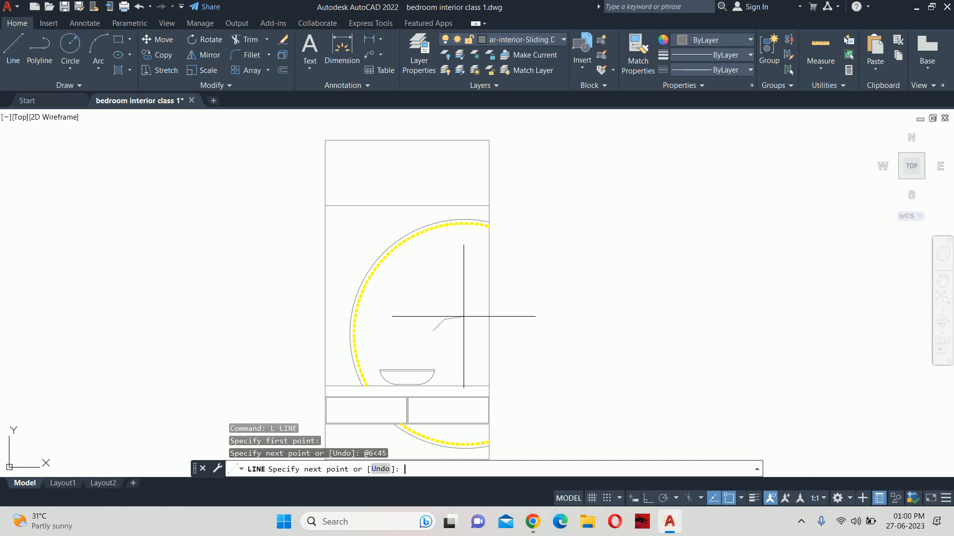
{"action": "key", "text": "Escape"}
{"action": "key", "text": "Escape"}
{"action": "key", "text": "Escape"}
Turn Ortho on and move the diagonal line horizontally to the right inside the mirror
{"action": "type", "text": "m"}
{"action": "key", "text": "Return"}
{"action": "scroll", "coordinate": [437, 344], "scroll_direction": "up", "scroll_amount": 2}
{"action": "left_click", "coordinate": [431, 309]}
{"action": "key", "text": "Return"}
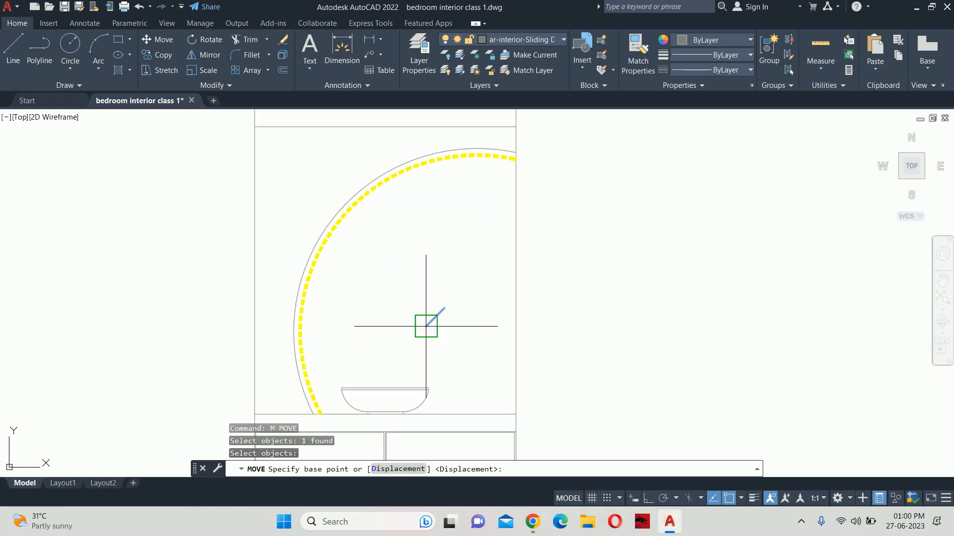
{"action": "left_click", "coordinate": [426, 325]}
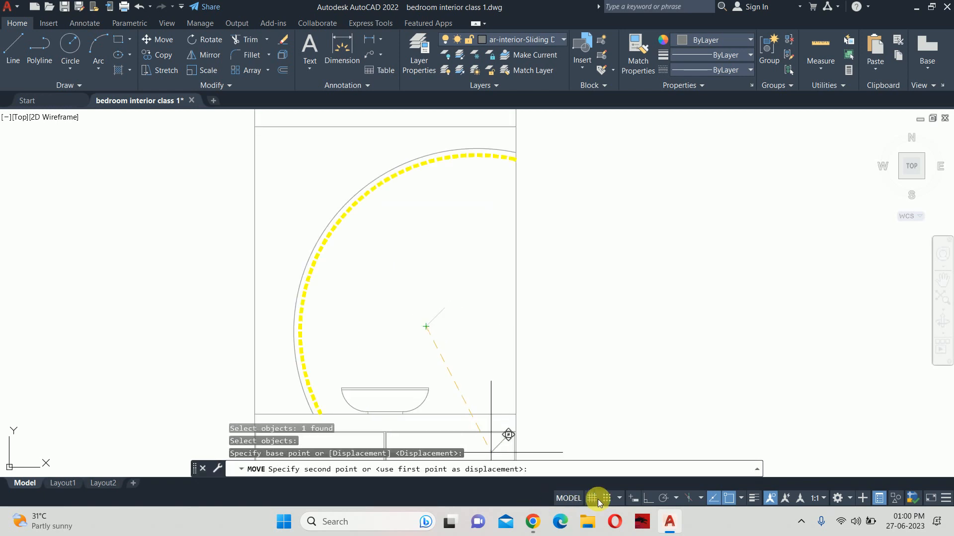
{"action": "left_click", "coordinate": [642, 497]}
{"action": "scroll", "coordinate": [470, 365], "scroll_direction": "up", "scroll_amount": 3}
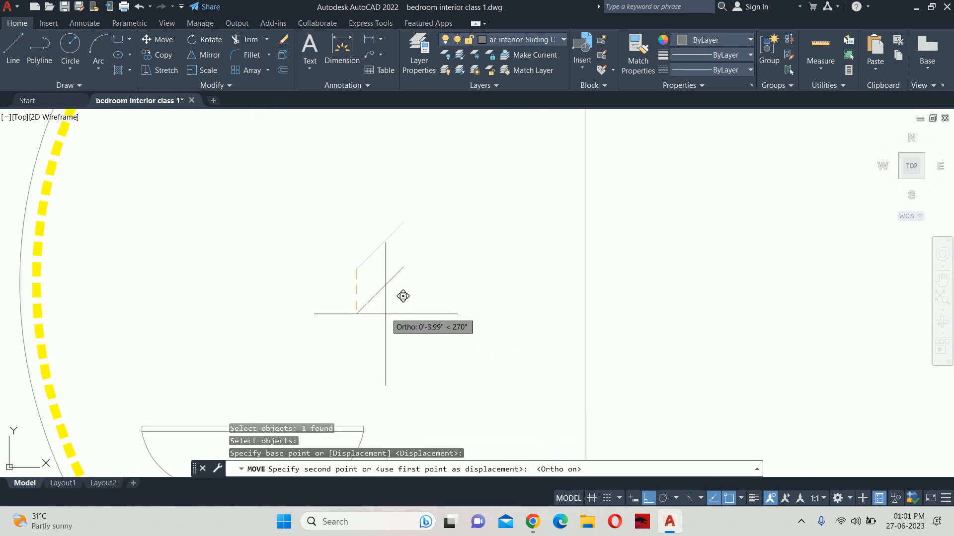
{"action": "left_click", "coordinate": [431, 270]}
Offset the diagonal line by 1.5 to both sides
{"action": "type", "text": "o"}
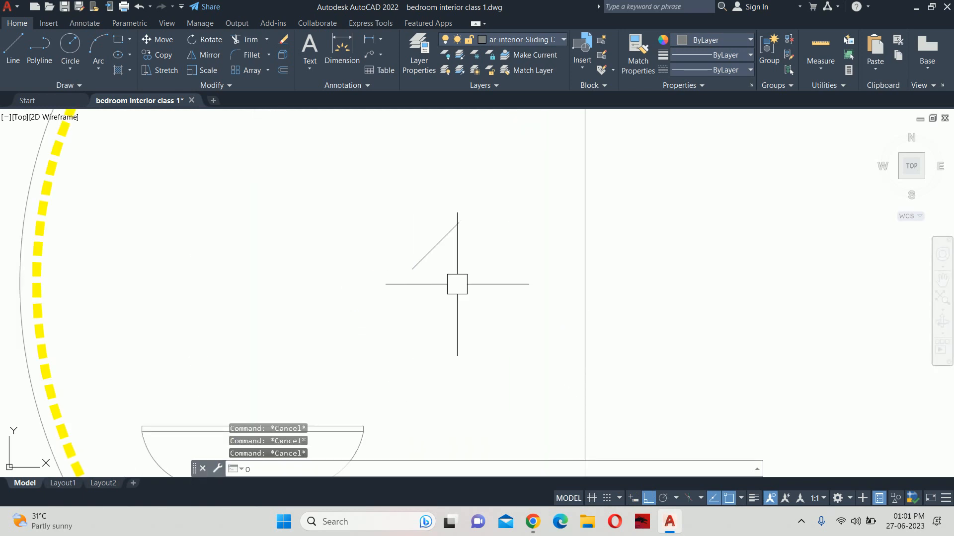
{"action": "key", "text": "Return"}
{"action": "type", "text": "1.5"}
{"action": "key", "text": "Return"}
{"action": "left_click", "coordinate": [421, 260]}
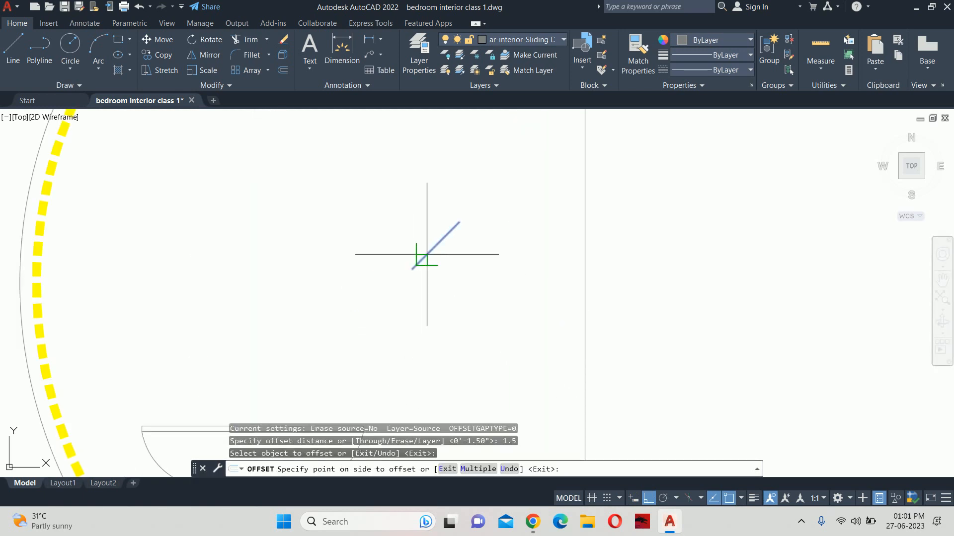
{"action": "left_click", "coordinate": [416, 244]}
{"action": "left_click", "coordinate": [430, 251]}
{"action": "left_click", "coordinate": [447, 298]}
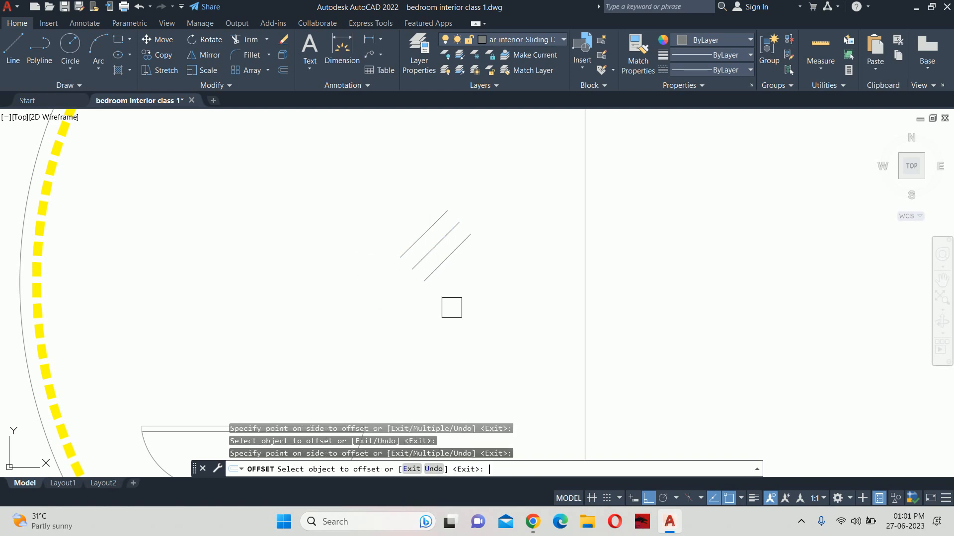
{"action": "key", "text": "Escape"}
{"action": "key", "text": "Escape"}
Stretch the upper ends of the two outer diagonal lines back by half their length, leaving out the middle line
{"action": "type", "text": "s"}
{"action": "key", "text": "Return"}
{"action": "left_click", "coordinate": [511, 160]}
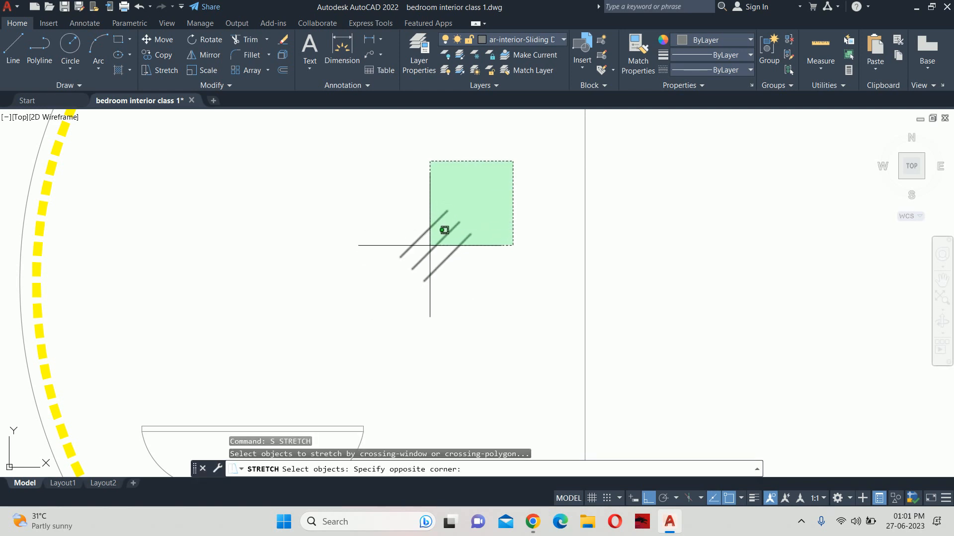
{"action": "left_click", "coordinate": [431, 243]}
{"action": "scroll", "coordinate": [446, 237], "scroll_direction": "up", "scroll_amount": 4}
{"action": "left_click", "coordinate": [446, 236], "text": "shift"}
{"action": "key", "text": "Return"}
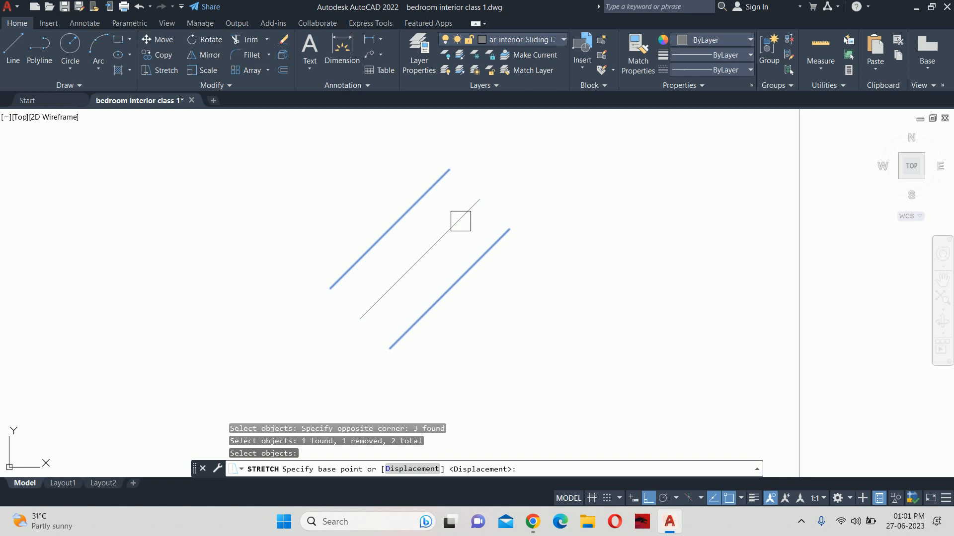
{"action": "left_click", "coordinate": [474, 205]}
{"action": "left_click", "coordinate": [420, 258]}
{"action": "key", "text": "Escape"}
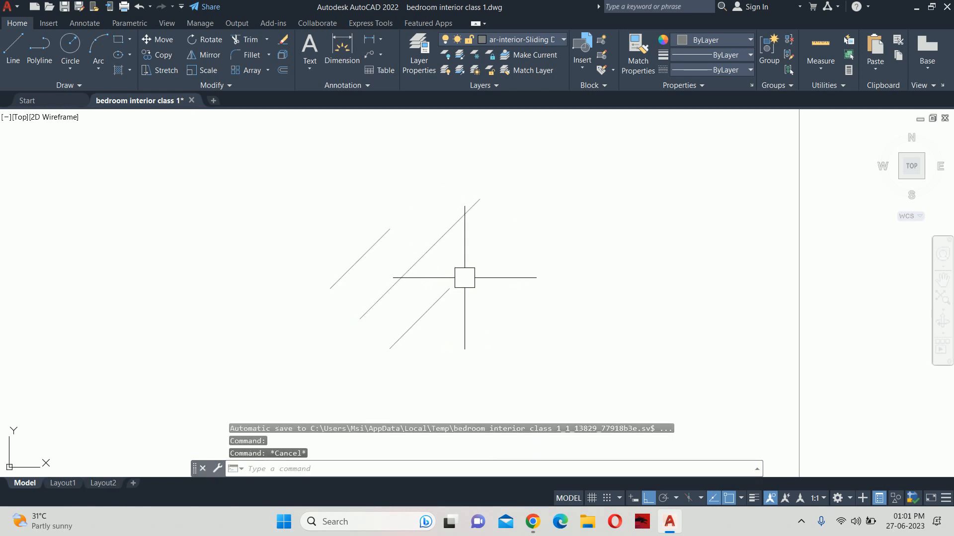
Mirror the three diagonal lines about the line through the outer lines' lower endpoints, keeping the originals
{"action": "type", "text": "mi"}
{"action": "key", "text": "Return"}
{"action": "left_click", "coordinate": [480, 350]}
{"action": "left_click", "coordinate": [319, 209]}
{"action": "key", "text": "Return"}
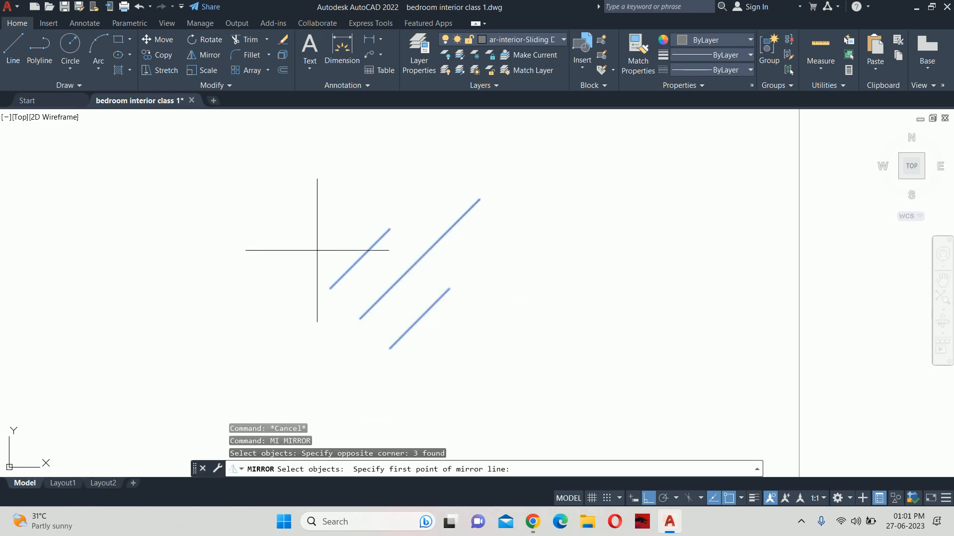
{"action": "left_click", "coordinate": [326, 284]}
{"action": "left_click", "coordinate": [385, 350]}
{"action": "key", "text": "Escape"}
{"action": "key", "text": "Escape"}
{"action": "scroll", "coordinate": [431, 272], "scroll_direction": "down", "scroll_amount": 3}
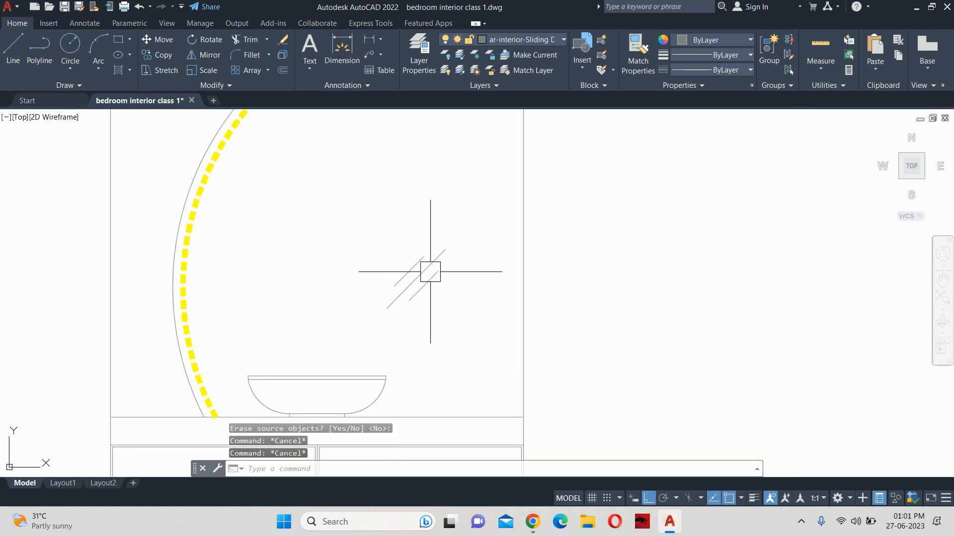
Move the whole group of diagonal reflection lines straight up inside the round mirror
{"action": "scroll", "coordinate": [480, 289], "scroll_direction": "down", "scroll_amount": 2}
{"action": "type", "text": "M"}
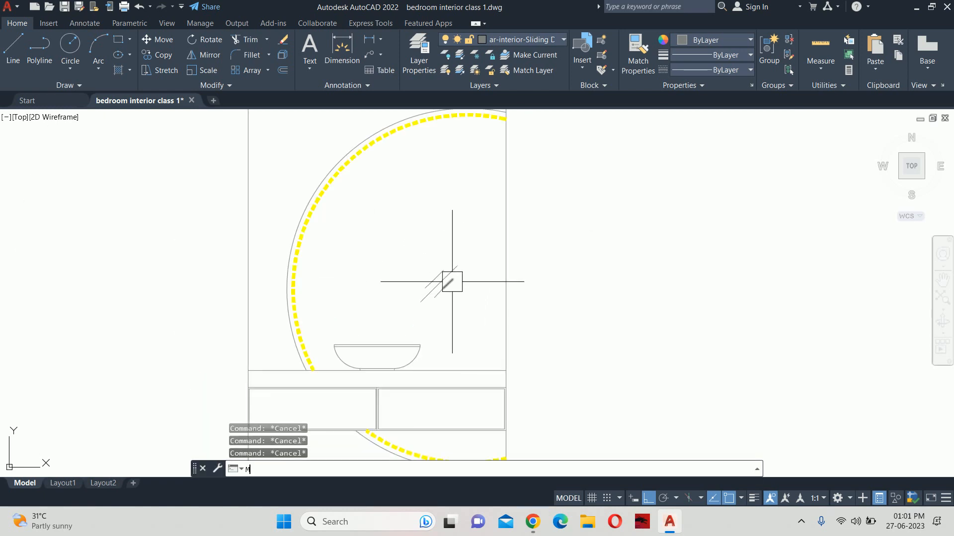
{"action": "key", "text": "Return"}
{"action": "scroll", "coordinate": [452, 282], "scroll_direction": "up", "scroll_amount": 2}
{"action": "left_click", "coordinate": [471, 326]}
{"action": "left_click", "coordinate": [376, 233]}
{"action": "scroll", "coordinate": [368, 239], "scroll_direction": "down", "scroll_amount": 3}
{"action": "key", "text": "Return"}
{"action": "left_click", "coordinate": [392, 207]}
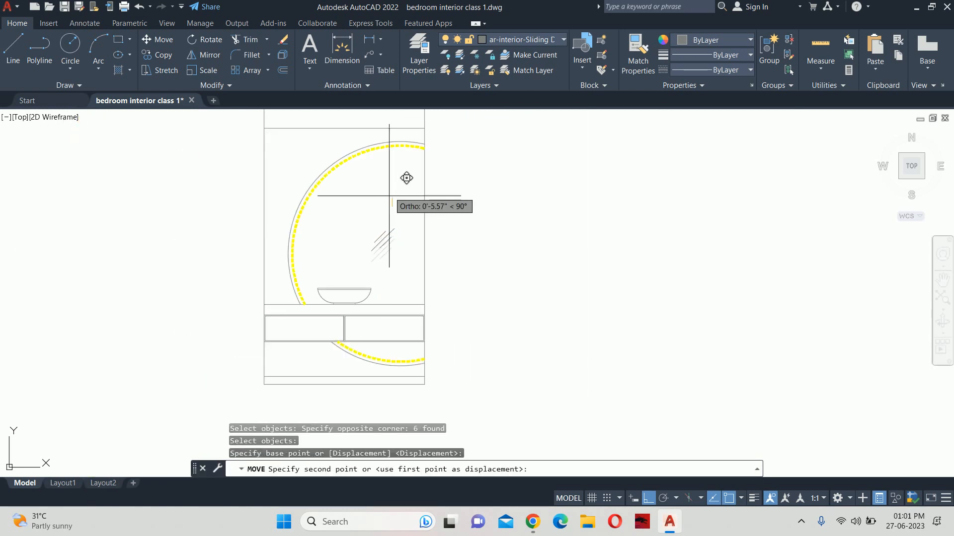
{"action": "left_click", "coordinate": [389, 185]}
Move the diagonal reflection lines horizontally to the left within the mirror
{"action": "key", "text": "Return"}
{"action": "left_click", "coordinate": [400, 258]}
{"action": "left_click", "coordinate": [366, 219]}
{"action": "key", "text": "Return"}
{"action": "scroll", "coordinate": [379, 258], "scroll_direction": "up", "scroll_amount": 3}
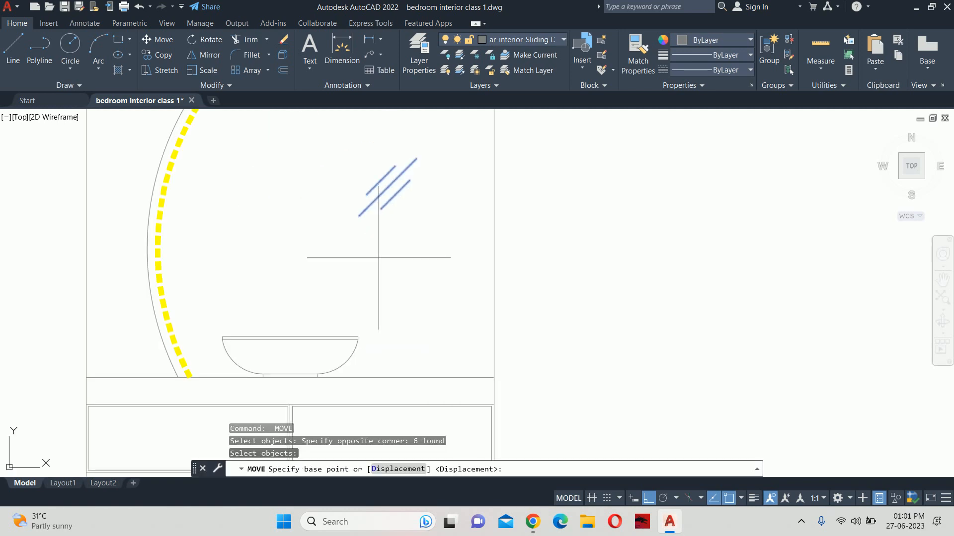
{"action": "left_click", "coordinate": [378, 258]}
{"action": "key", "text": "Escape"}
{"action": "key", "text": "Escape"}
{"action": "scroll", "coordinate": [390, 230], "scroll_direction": "down", "scroll_amount": 4}
{"action": "middle_click_drag", "start_coordinate": [390, 231], "coordinate": [417, 239]}
{"action": "key", "text": "Escape"}
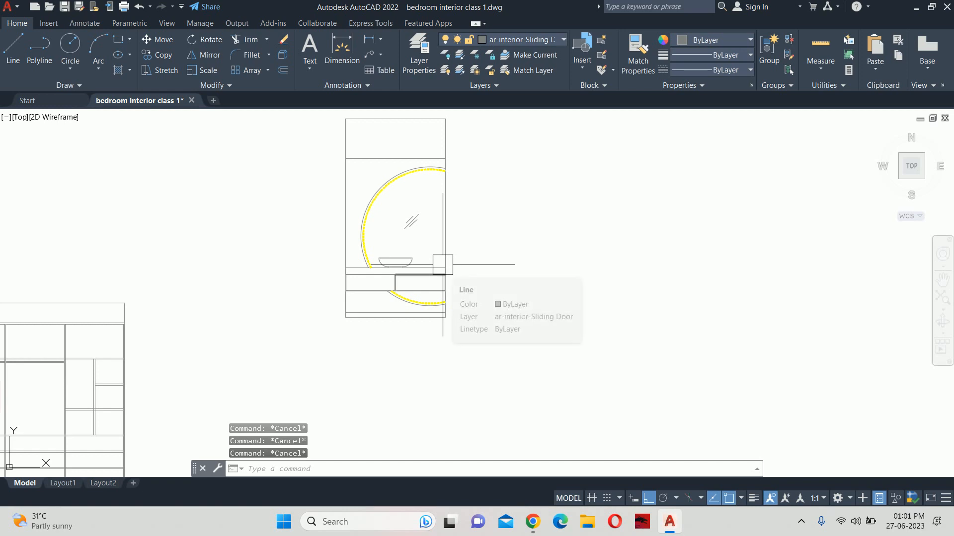
{"action": "scroll", "coordinate": [427, 281], "scroll_direction": "up", "scroll_amount": 4}
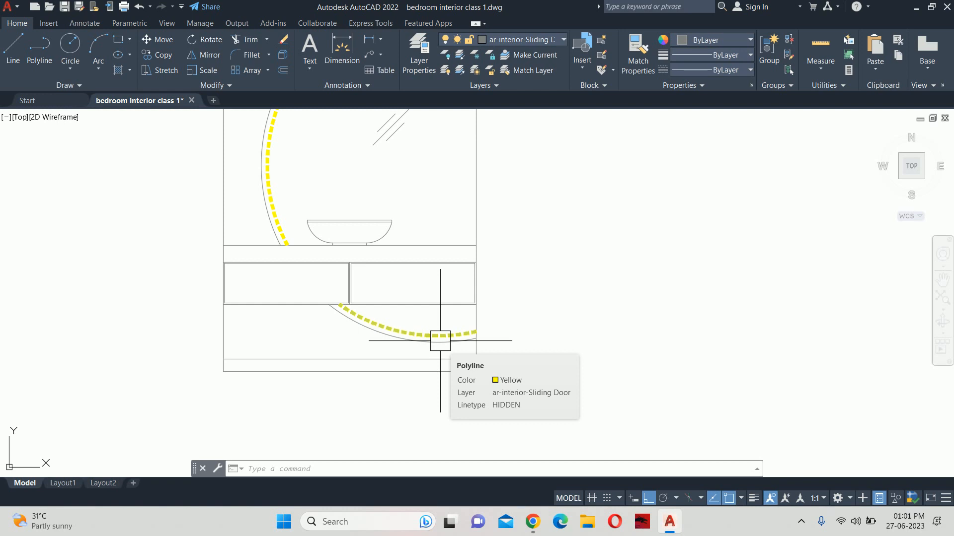
{"action": "scroll", "coordinate": [447, 341], "scroll_direction": "down", "scroll_amount": 4}
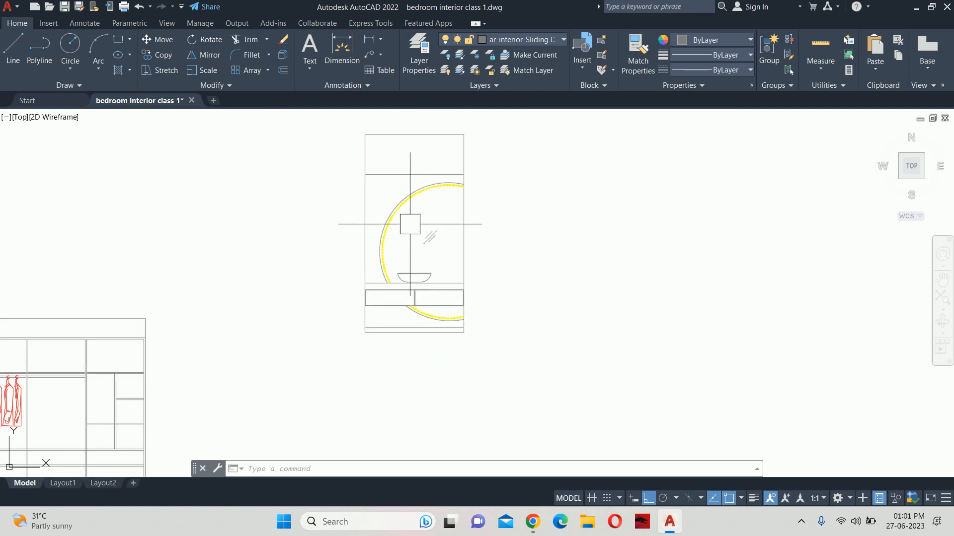
{"action": "scroll", "coordinate": [406, 280], "scroll_direction": "up", "scroll_amount": 4}
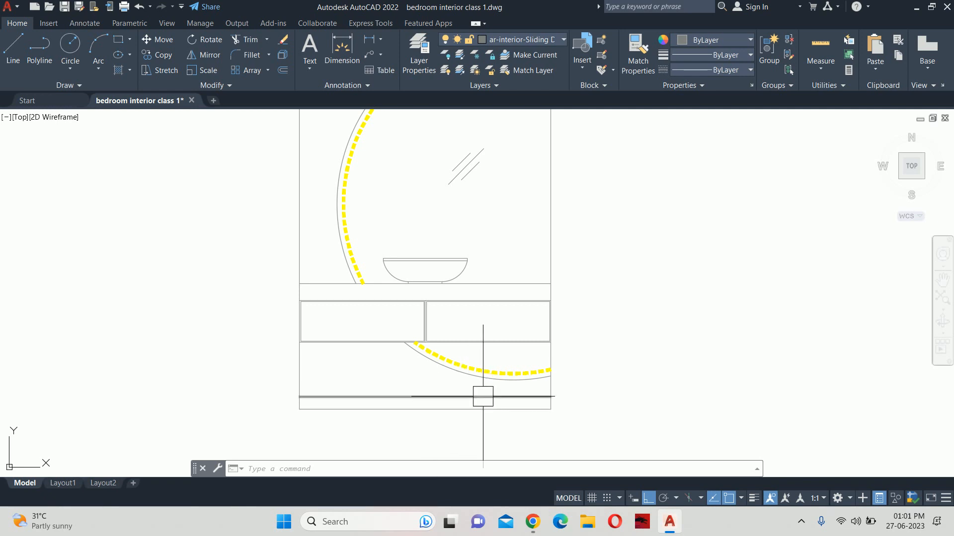
{"action": "scroll", "coordinate": [441, 392], "scroll_direction": "down", "scroll_amount": 2}
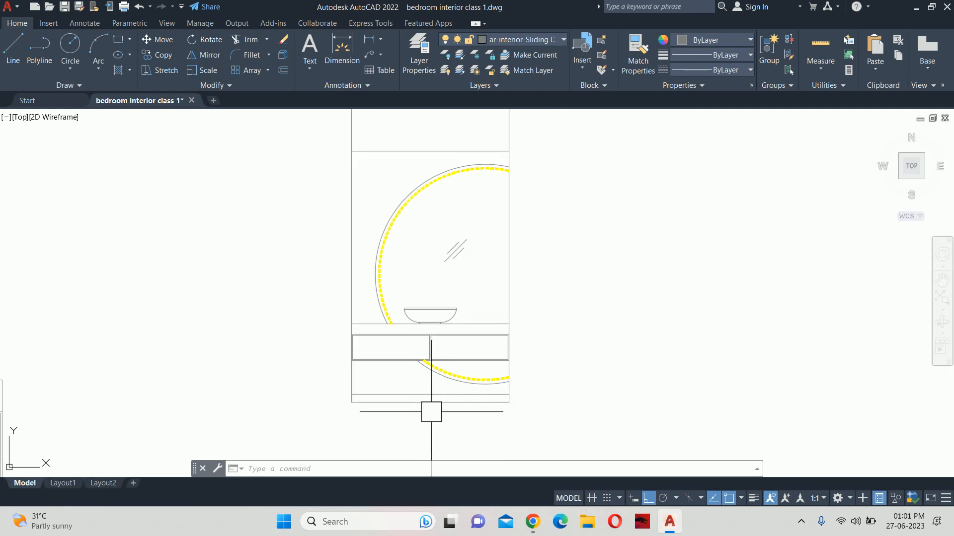
{"action": "scroll", "coordinate": [431, 412], "scroll_direction": "down", "scroll_amount": 2}
{"action": "key", "text": "Escape"}
{"action": "key", "text": "Escape"}
{"action": "key", "text": "Escape"}
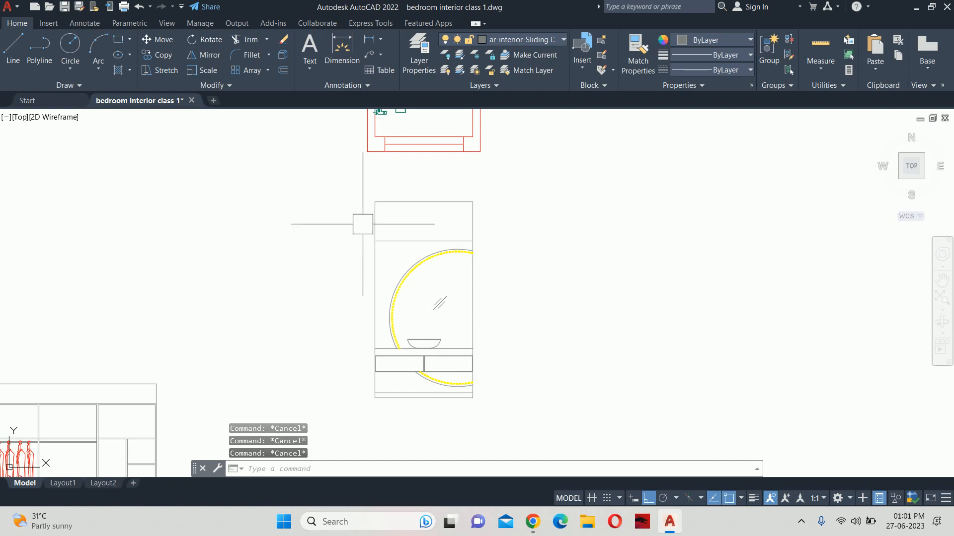
Offset the elevation's left vertical edge 4" inward, toward the mirror
{"action": "key", "text": "BackSpace"}
{"action": "type", "text": "o"}
{"action": "key", "text": "Return"}
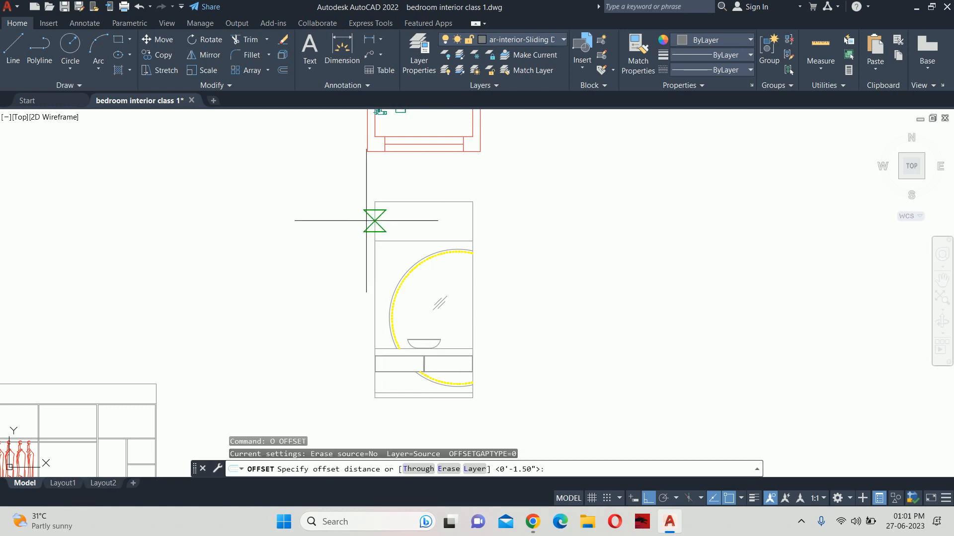
{"action": "type", "text": "4"}
{"action": "key", "text": "Return"}
{"action": "scroll", "coordinate": [369, 221], "scroll_direction": "up", "scroll_amount": 2}
{"action": "left_click", "coordinate": [383, 214]}
{"action": "left_click", "coordinate": [417, 222]}
{"action": "key", "text": "Return"}
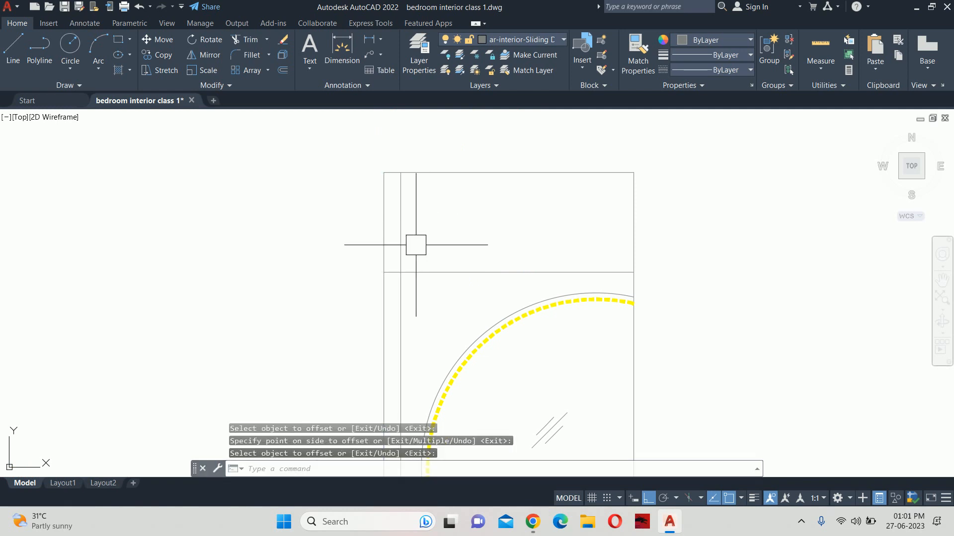
{"action": "key", "text": "Escape"}
Offset the horizontal line just above the round mirror 0.5" downward
{"action": "scroll", "coordinate": [416, 245], "scroll_direction": "up", "scroll_amount": 1}
{"action": "middle_click_drag", "start_coordinate": [418, 229], "coordinate": [417, 180]}
{"action": "scroll", "coordinate": [409, 215], "scroll_direction": "up", "scroll_amount": 4}
{"action": "key", "text": "Return"}
{"action": "type", "text": "."}
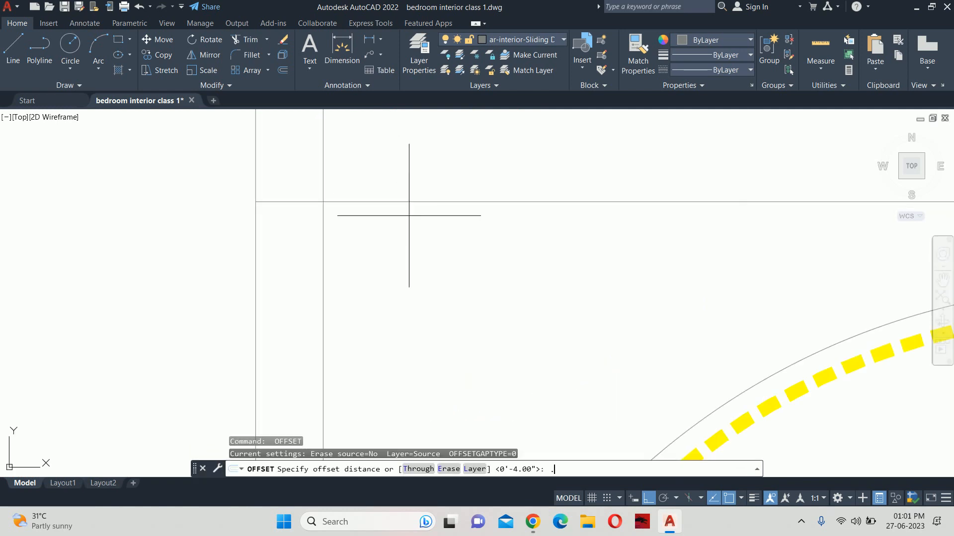
{"action": "type", "text": "5"}
{"action": "key", "text": "Return"}
{"action": "left_click", "coordinate": [398, 203]}
{"action": "left_click", "coordinate": [372, 207]}
{"action": "key", "text": "Escape"}
Offset the inner vertical line beside the elevation's left edge 5" to the right
{"action": "scroll", "coordinate": [356, 207], "scroll_direction": "up", "scroll_amount": 2}
{"action": "key", "text": "Return"}
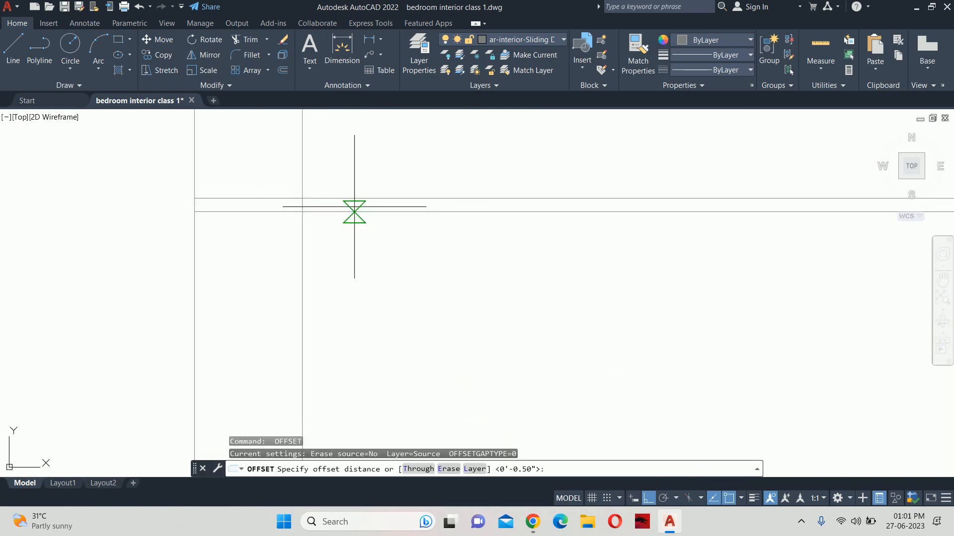
{"action": "type", "text": "5"}
{"action": "key", "text": "Return"}
{"action": "left_click", "coordinate": [304, 165]}
{"action": "left_click", "coordinate": [339, 173]}
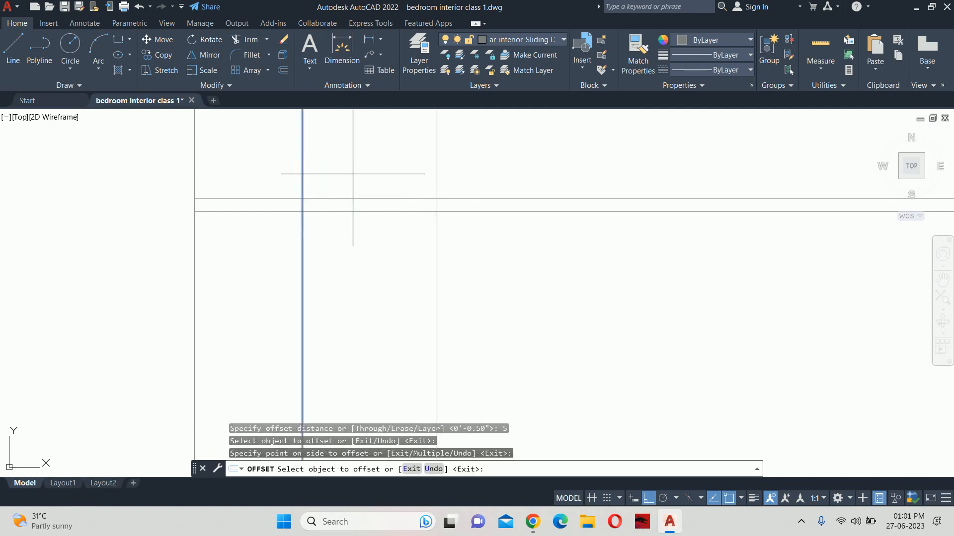
{"action": "key", "text": "Escape"}
{"action": "key", "text": "Escape"}
{"action": "key", "text": "Escape"}
{"action": "key", "text": "Escape"}
Trim the vertical lines above the upper horizontal line and the lower horizontal line outside the two verticals
{"action": "type", "text": "Tr"}
{"action": "key", "text": "Return"}
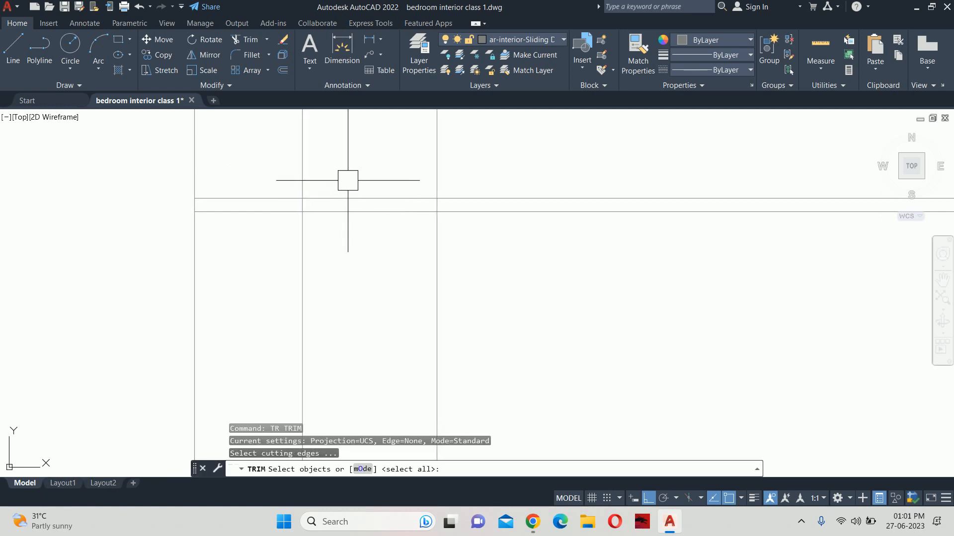
{"action": "key", "text": "Return"}
{"action": "left_click", "coordinate": [436, 163]}
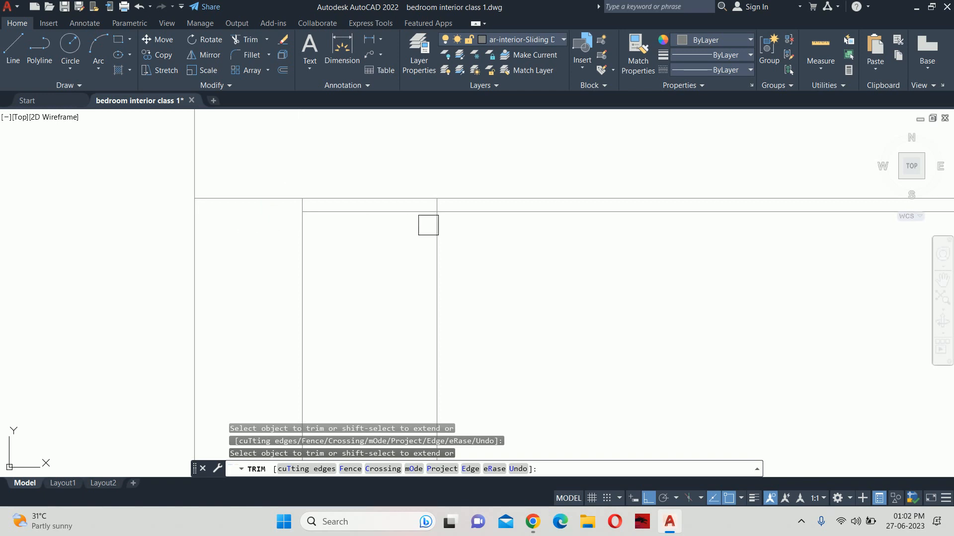
{"action": "key", "text": "Escape"}
Offset both vertical lines below the thin plate 2" toward each other
{"action": "type", "text": "o"}
{"action": "key", "text": "Return"}
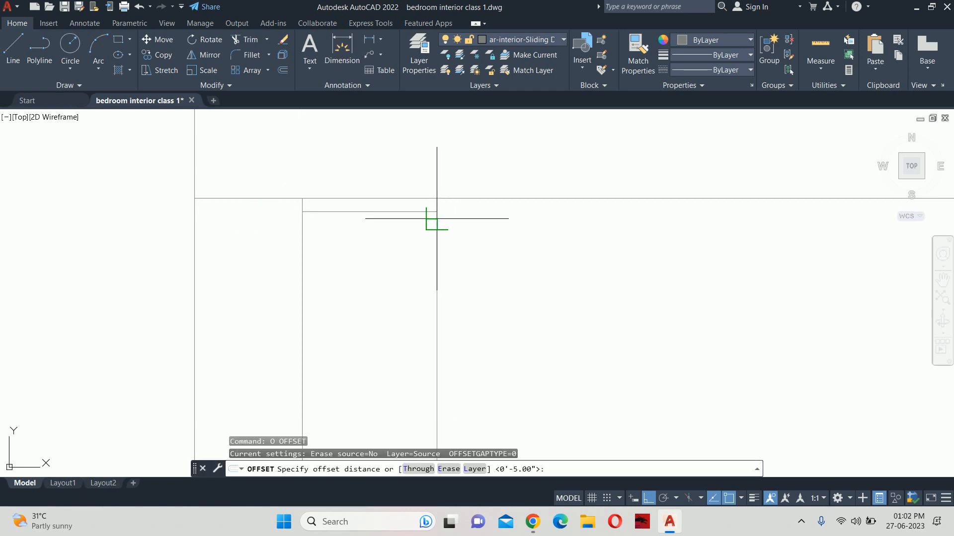
{"action": "type", "text": "2"}
{"action": "key", "text": "Return"}
{"action": "left_click", "coordinate": [301, 243]}
{"action": "left_click", "coordinate": [335, 244]}
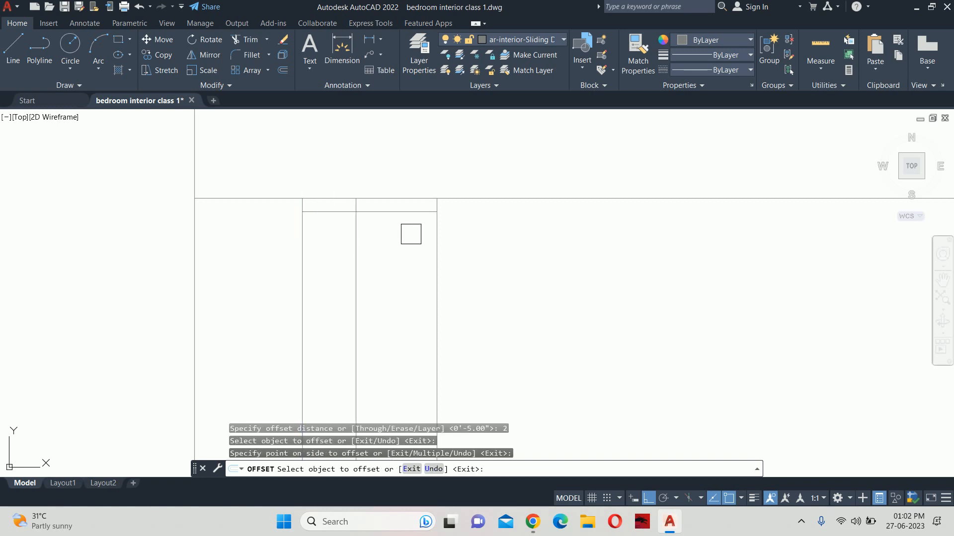
{"action": "left_click", "coordinate": [436, 239]}
{"action": "scroll", "coordinate": [398, 240], "scroll_direction": "down", "scroll_amount": 4}
{"action": "key", "text": "Escape"}
{"action": "key", "text": "Escape"}
{"action": "key", "text": "Escape"}
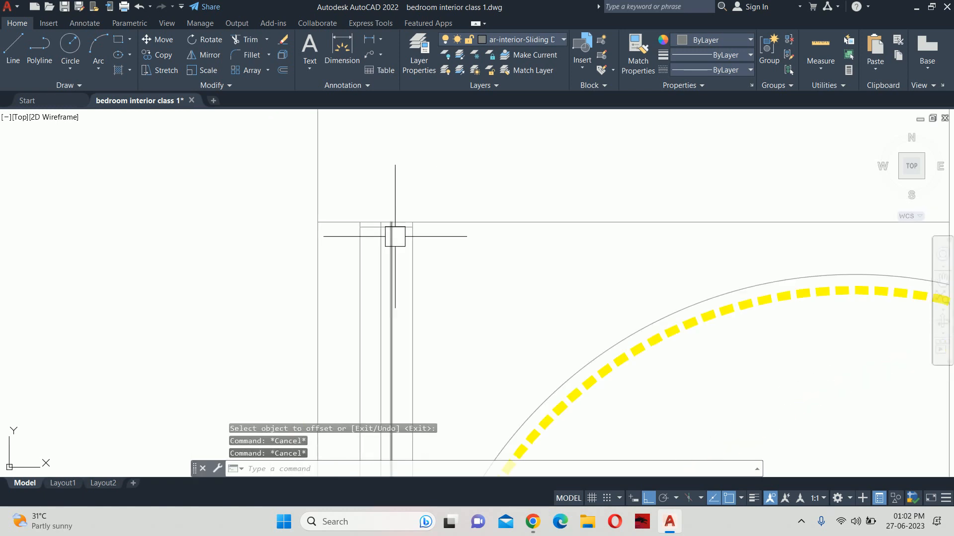
Trim the outer vertical lines below the thin plate and the inner vertical lines inside it
{"action": "scroll", "coordinate": [395, 237], "scroll_direction": "up", "scroll_amount": 6}
{"action": "type", "text": "tr"}
{"action": "key", "text": "Return"}
{"action": "key", "text": "Return"}
{"action": "left_click", "coordinate": [448, 229]}
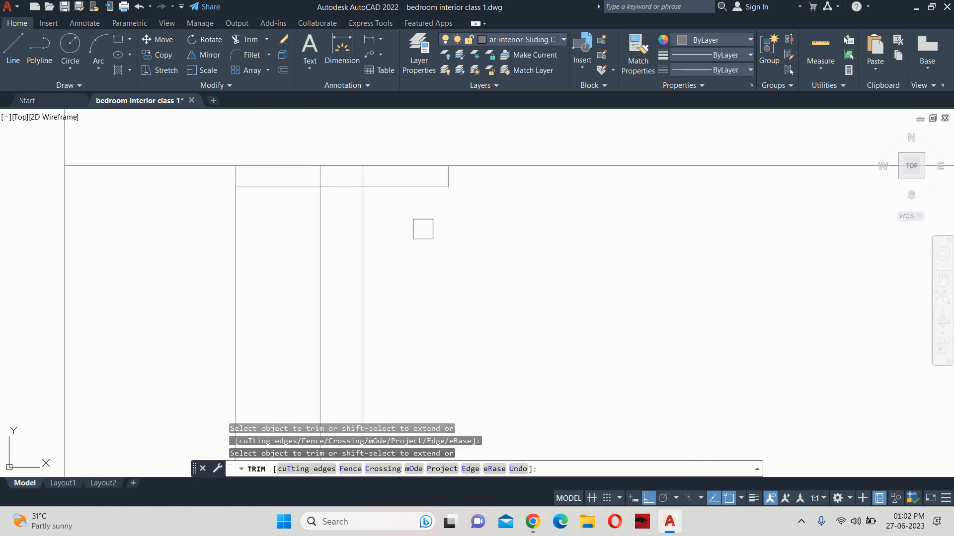
{"action": "left_click", "coordinate": [235, 230]}
{"action": "scroll", "coordinate": [317, 184], "scroll_direction": "up", "scroll_amount": 4}
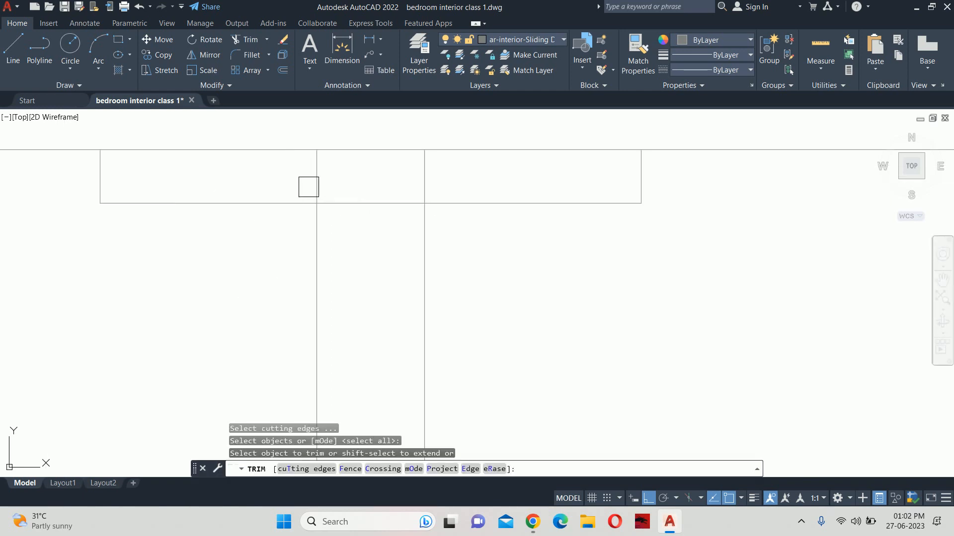
{"action": "left_click", "coordinate": [421, 182]}
{"action": "key", "text": "Escape"}
{"action": "key", "text": "Escape"}
{"action": "key", "text": "Escape"}
Move the left vertical line under the plate 0.5" to the left
{"action": "scroll", "coordinate": [413, 187], "scroll_direction": "down", "scroll_amount": 2}
{"action": "type", "text": "m"}
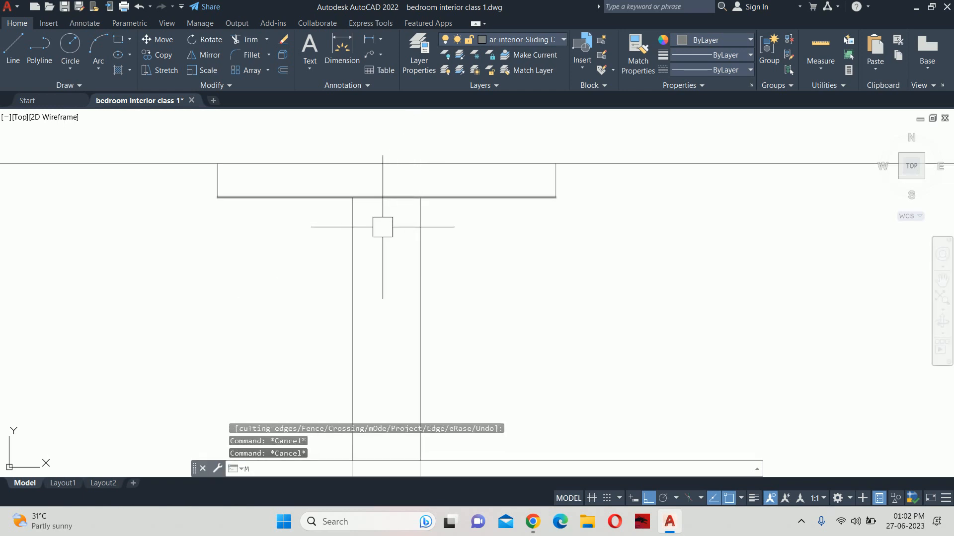
{"action": "key", "text": "Return"}
{"action": "left_click", "coordinate": [354, 236]}
{"action": "key", "text": "Return"}
{"action": "left_click", "coordinate": [323, 244]}
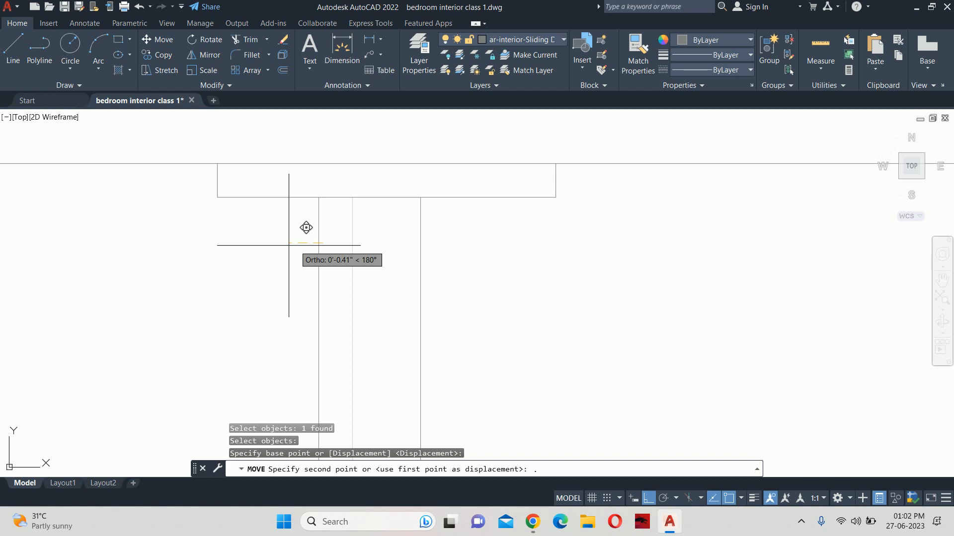
{"action": "left_click", "coordinate": [288, 245]}
Move the right vertical line under the plate 0.5" to the right
{"action": "type", "text": "m"}
{"action": "key", "text": "Return"}
{"action": "left_click", "coordinate": [420, 234]}
{"action": "key", "text": "Return"}
{"action": "left_click", "coordinate": [456, 238]}
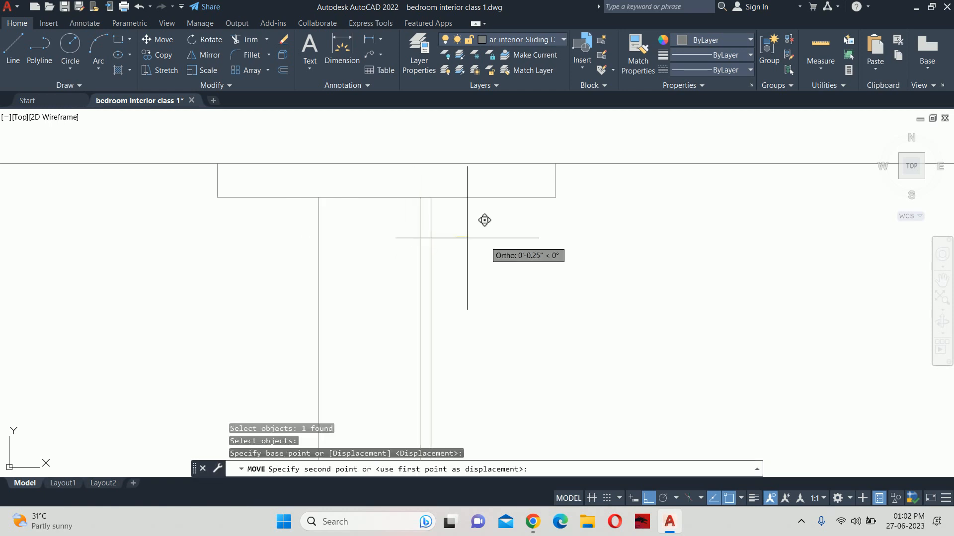
{"action": "type", "text": ".5"}
{"action": "key", "text": "Return"}
{"action": "key", "text": "Escape"}
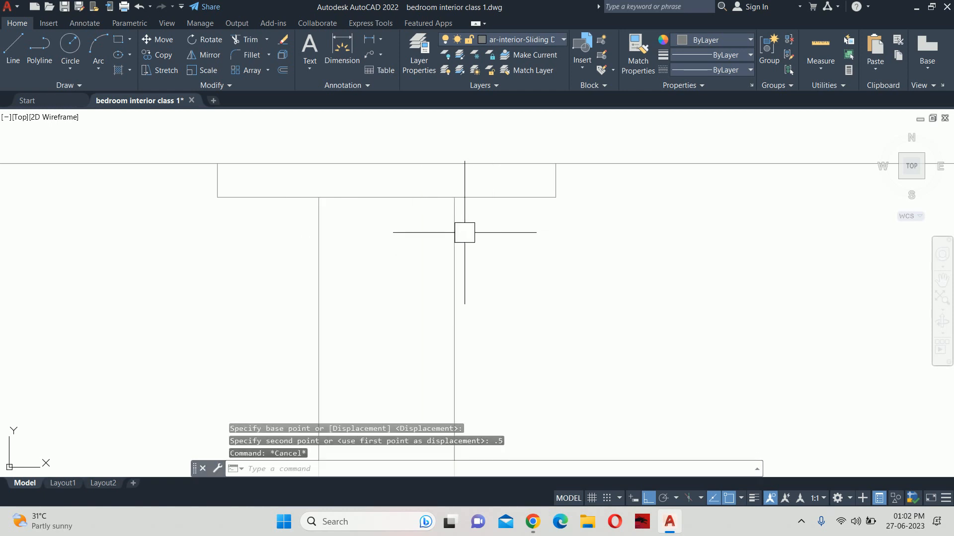
Offset the countertop's upper line 24" upward as a height guide across the elevation
{"action": "scroll", "coordinate": [443, 208], "scroll_direction": "up", "scroll_amount": 5}
{"action": "scroll", "coordinate": [425, 200], "scroll_direction": "down", "scroll_amount": 2}
{"action": "middle_click_drag", "start_coordinate": [424, 227], "coordinate": [423, 93]}
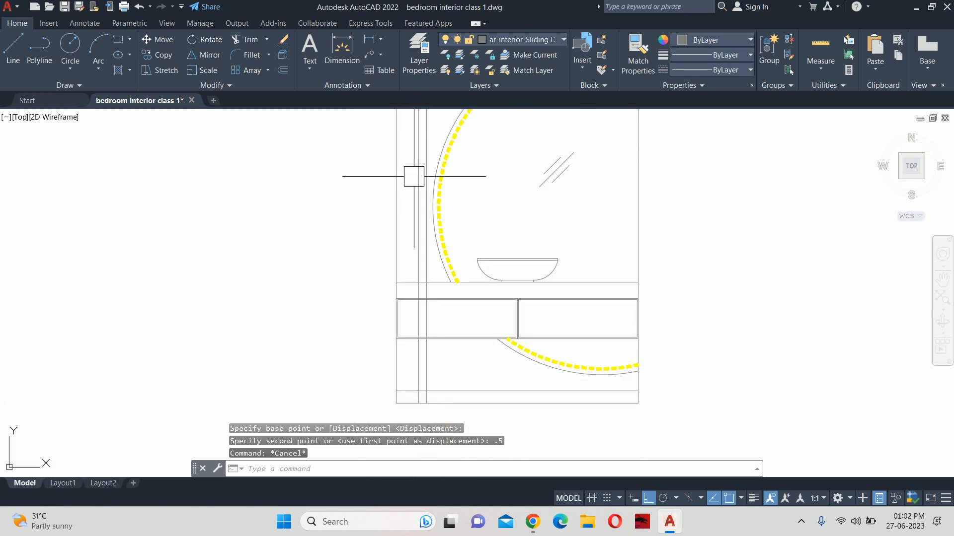
{"action": "middle_click_drag", "start_coordinate": [413, 186], "coordinate": [402, 243]}
{"action": "type", "text": "o"}
{"action": "key", "text": "Return"}
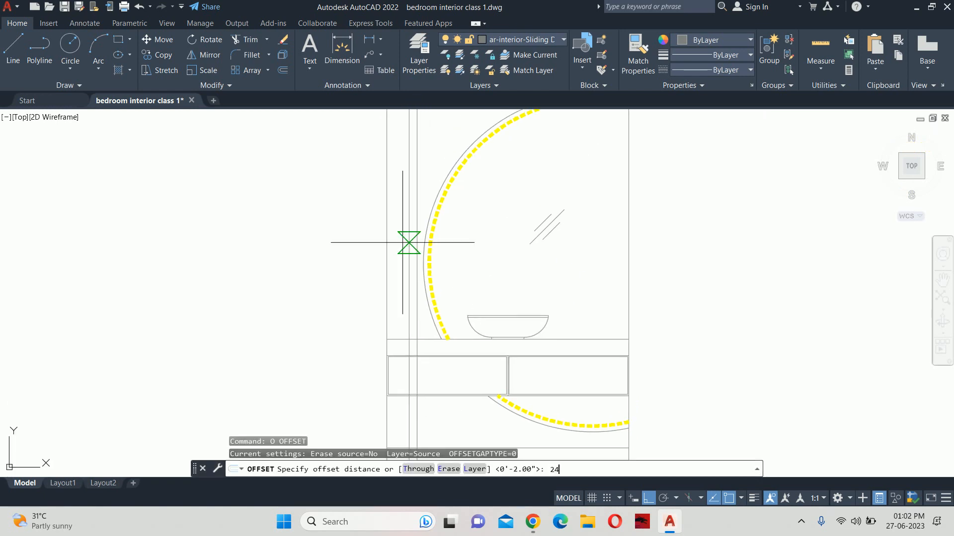
{"action": "type", "text": "24"}
{"action": "key", "text": "Return"}
{"action": "scroll", "coordinate": [394, 308], "scroll_direction": "up", "scroll_amount": 2}
{"action": "left_click", "coordinate": [392, 349]}
{"action": "left_click", "coordinate": [184, 223]}
{"action": "key", "text": "Return"}
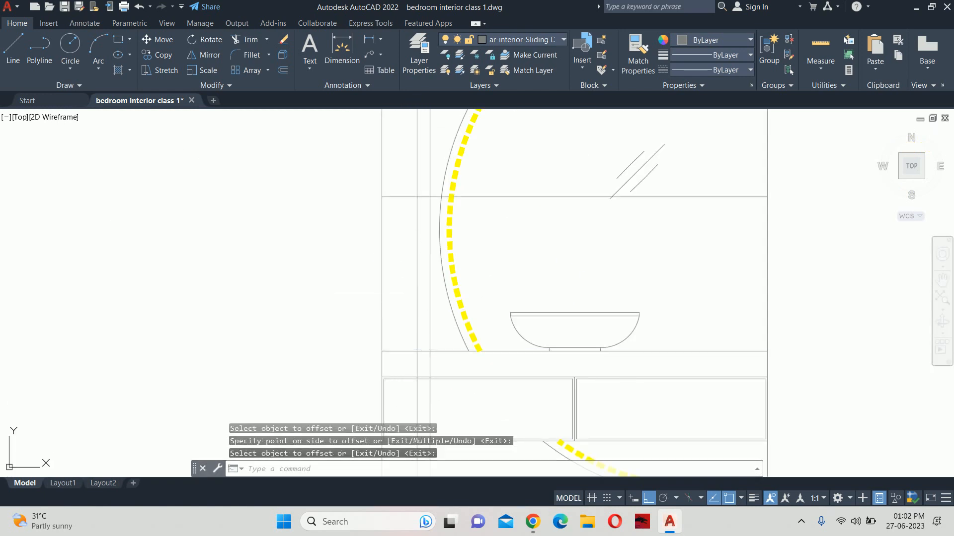
{"action": "key", "text": "Escape"}
{"action": "key", "text": "Escape"}
{"action": "key", "text": "Escape"}
Draw a horizontal ellipse centred where the left hanging line crosses the height guide, with radii of 3" and 1"
{"action": "scroll", "coordinate": [353, 186], "scroll_direction": "up", "scroll_amount": 4}
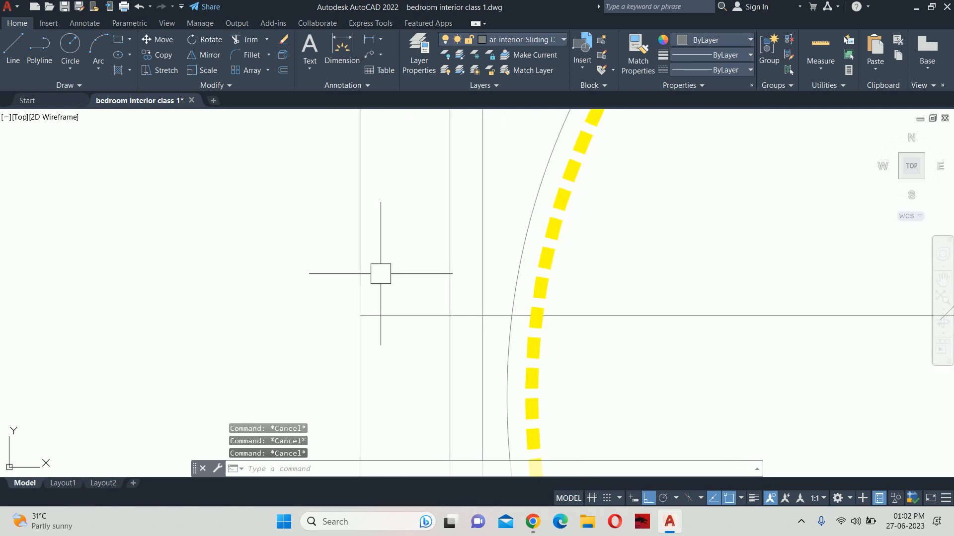
{"action": "middle_click_drag", "start_coordinate": [380, 274], "coordinate": [369, 311]}
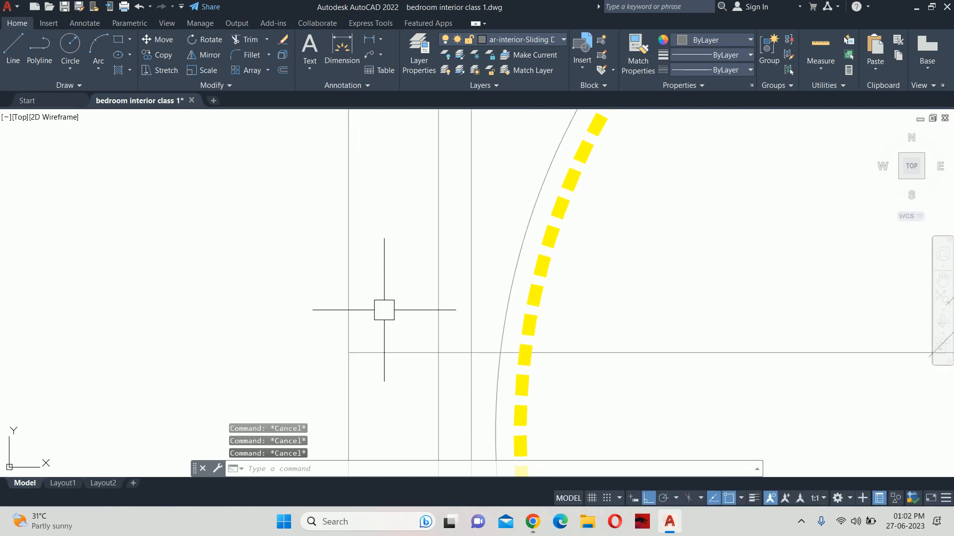
{"action": "middle_click_drag", "start_coordinate": [338, 335], "coordinate": [390, 314]}
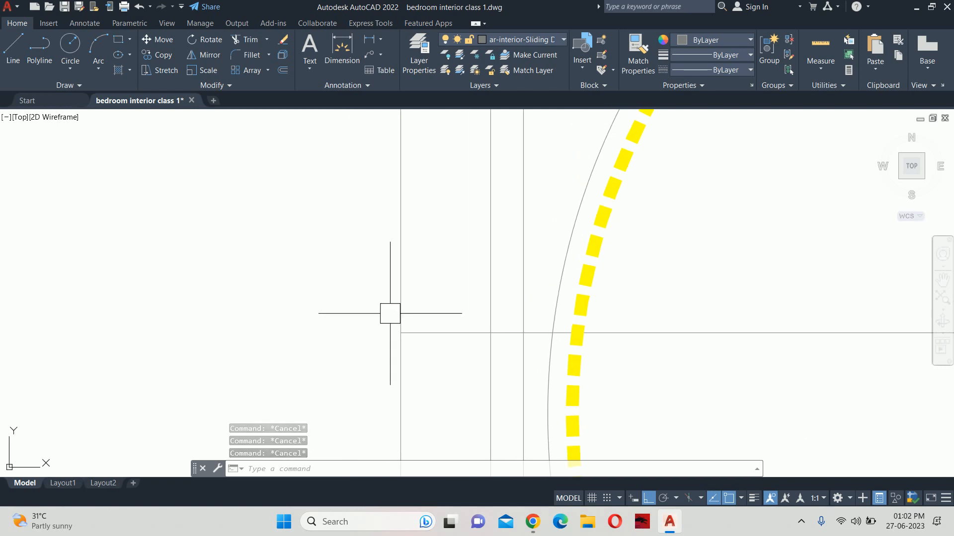
{"action": "type", "text": "EL"}
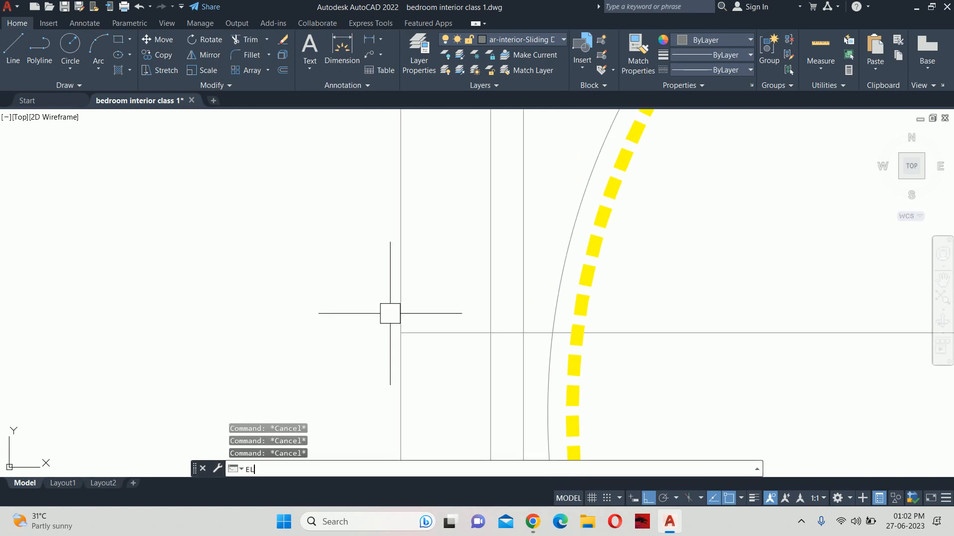
{"action": "key", "text": "Return"}
{"action": "type", "text": "C"}
{"action": "key", "text": "Return"}
{"action": "scroll", "coordinate": [491, 362], "scroll_direction": "up", "scroll_amount": 2}
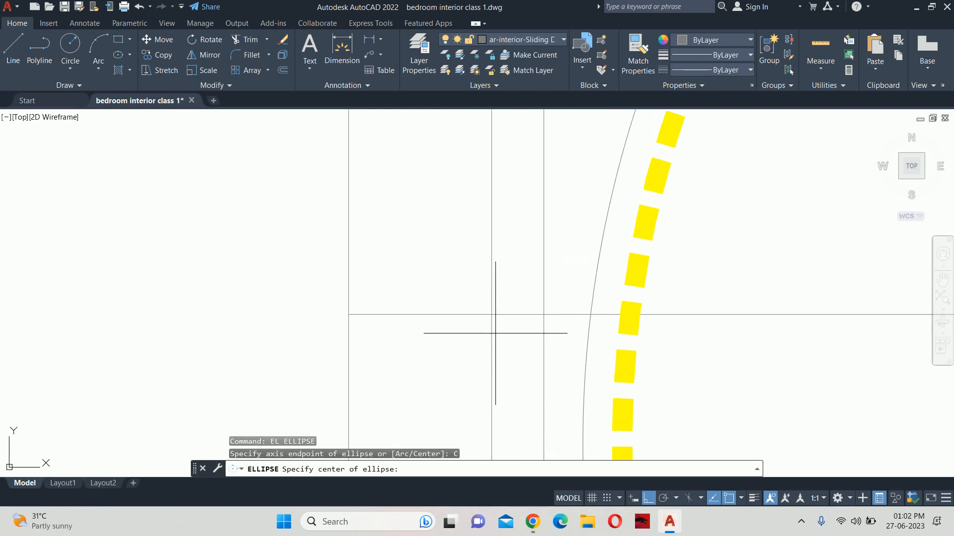
{"action": "left_click", "coordinate": [491, 315]}
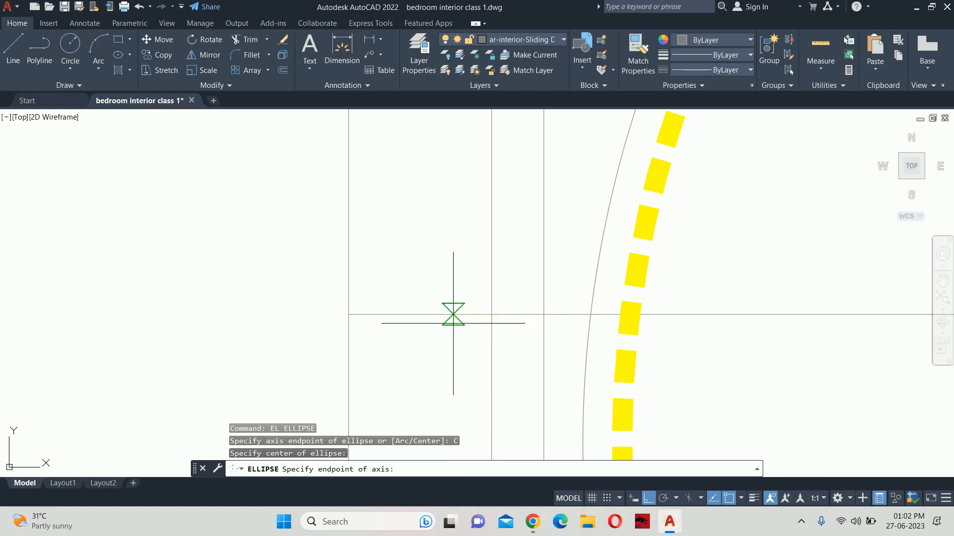
{"action": "type", "text": "3"}
{"action": "key", "text": "Return"}
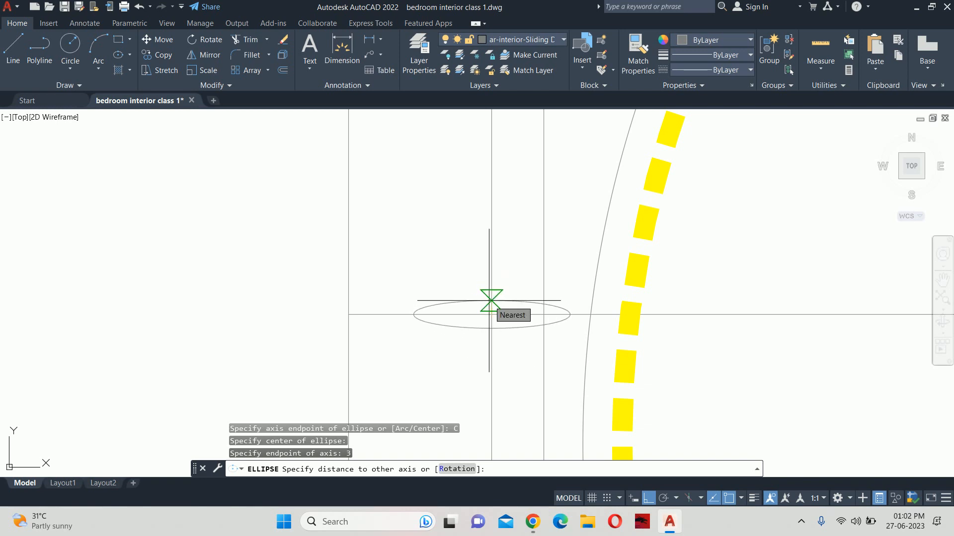
{"action": "type", "text": "1"}
{"action": "key", "text": "Return"}
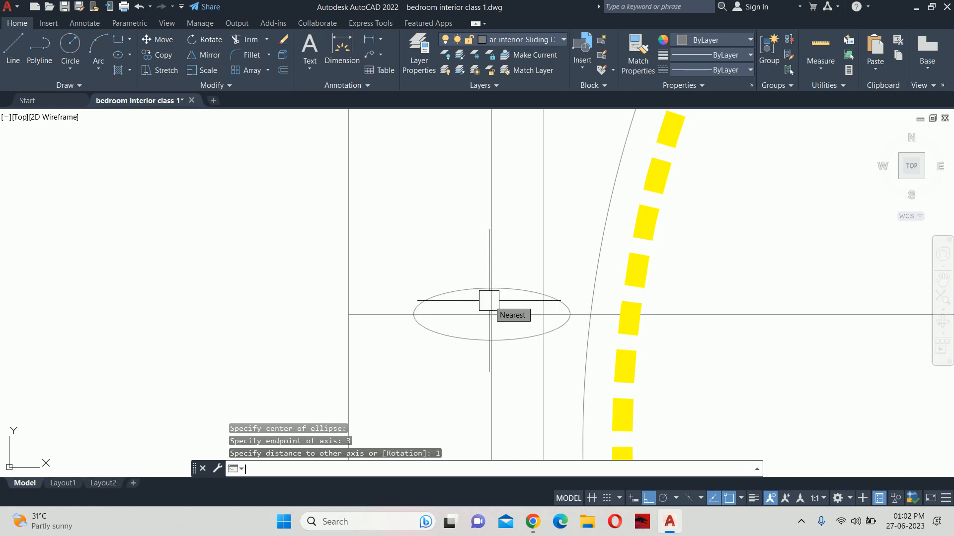
{"action": "key", "text": "Escape"}
{"action": "key", "text": "Escape"}
Set the ellipse's minor radius to 0.75"
{"action": "left_click", "coordinate": [491, 289]}
{"action": "left_click", "coordinate": [627, 268]}
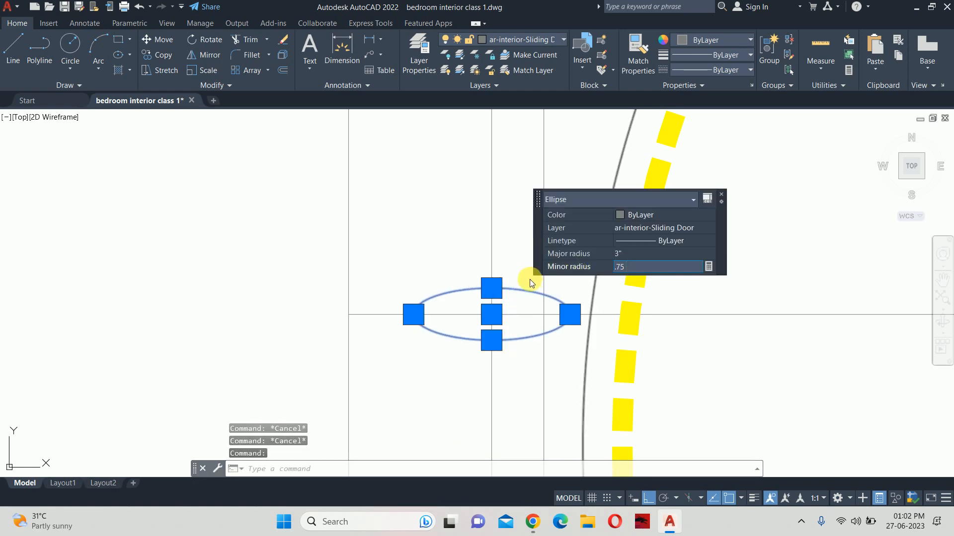
{"action": "key", "text": "Return"}
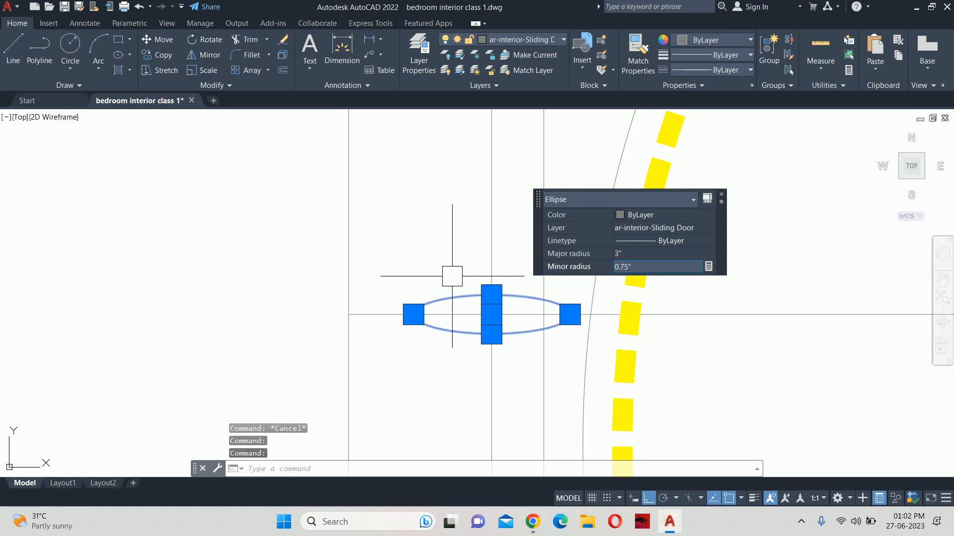
{"action": "key", "text": "Escape"}
Offset the left hanging line 0.35" to both sides
{"action": "scroll", "coordinate": [468, 273], "scroll_direction": "down", "scroll_amount": 4}
{"action": "middle_click_drag", "start_coordinate": [468, 272], "coordinate": [463, 323]}
{"action": "scroll", "coordinate": [468, 323], "scroll_direction": "up", "scroll_amount": 4}
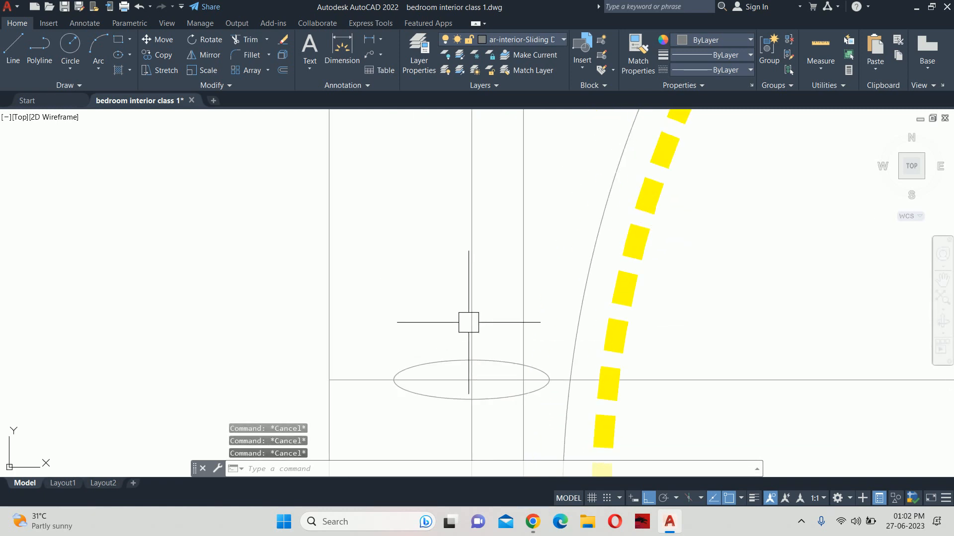
{"action": "type", "text": "o"}
{"action": "key", "text": "Return"}
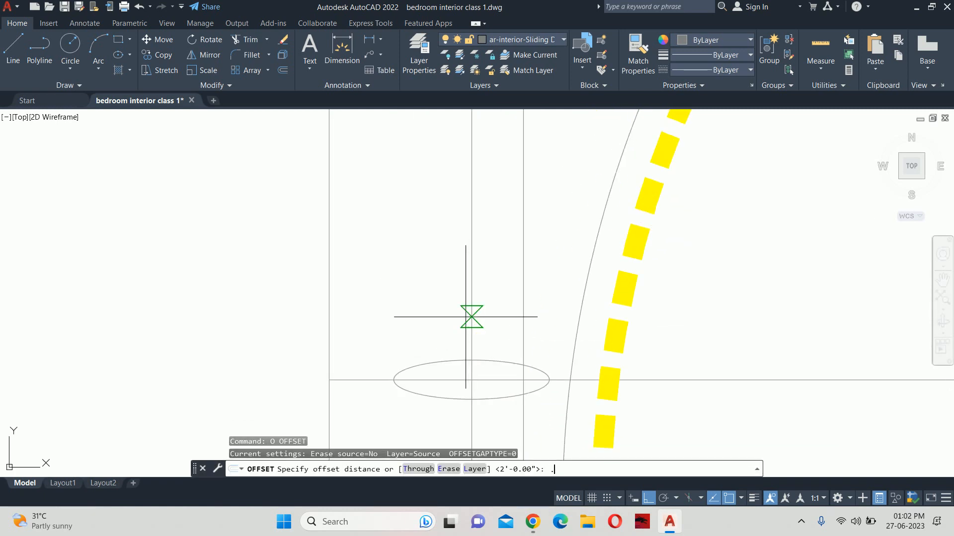
{"action": "type", "text": ".35"}
{"action": "key", "text": "Return"}
{"action": "left_click", "coordinate": [471, 321]}
{"action": "left_click", "coordinate": [459, 312]}
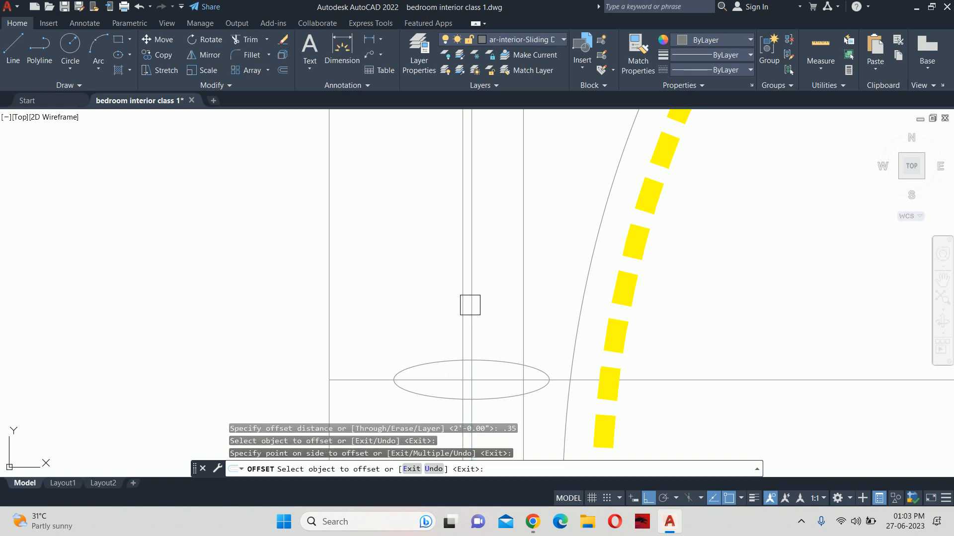
{"action": "left_click", "coordinate": [471, 303]}
{"action": "left_click", "coordinate": [488, 305]}
{"action": "key", "text": "Return"}
Offset the height guide through the ellipse 5" upward
{"action": "key", "text": "Return"}
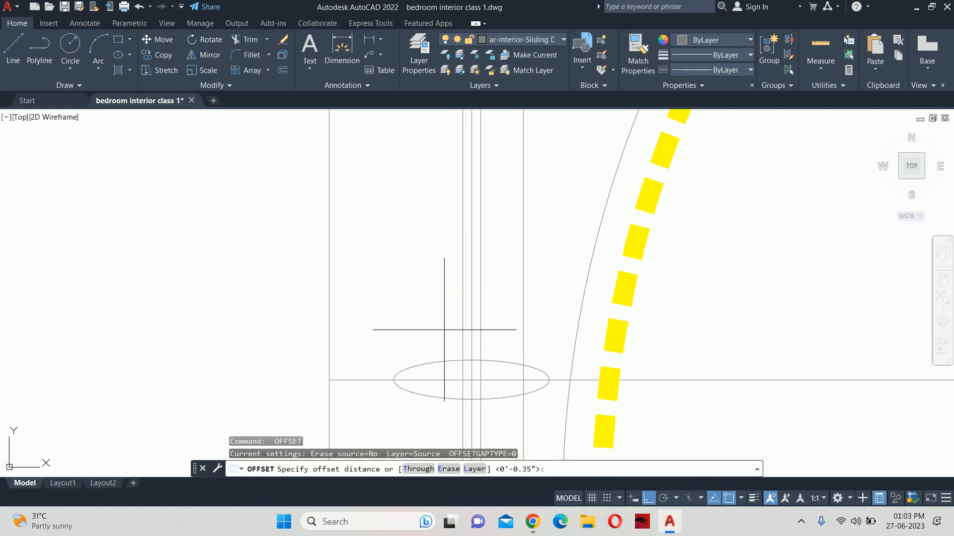
{"action": "type", "text": "5"}
{"action": "key", "text": "Return"}
{"action": "left_click", "coordinate": [348, 380]}
{"action": "left_click", "coordinate": [353, 323]}
{"action": "key", "text": "Return"}
{"action": "key", "text": "Escape"}
{"action": "key", "text": "Escape"}
{"action": "scroll", "coordinate": [433, 303], "scroll_direction": "up", "scroll_amount": 2}
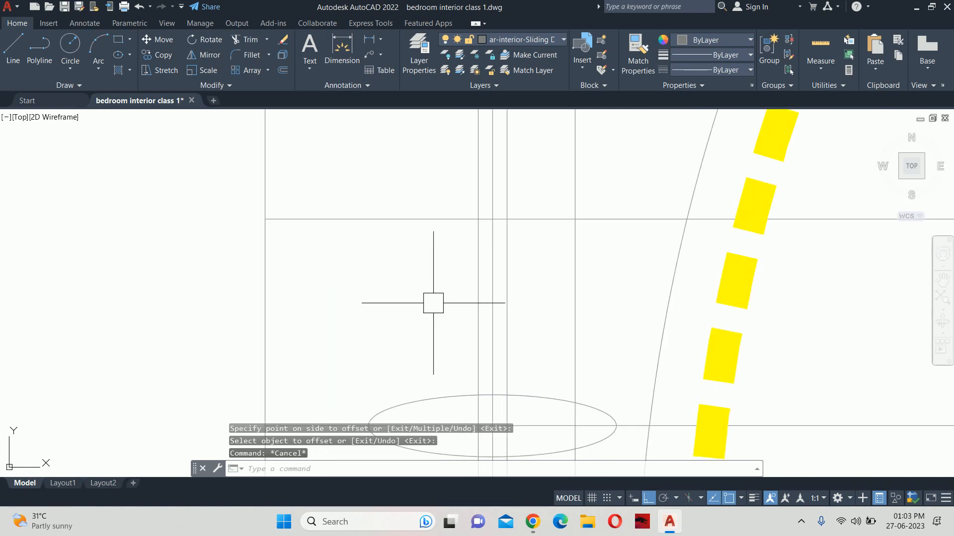
Draw an arc from the ellipse's left quadrant to where the left offset line meets the upper guide, with a vertical start tangent
{"action": "middle_click_drag", "start_coordinate": [430, 304], "coordinate": [388, 295]}
{"action": "type", "text": "a"}
{"action": "key", "text": "Return"}
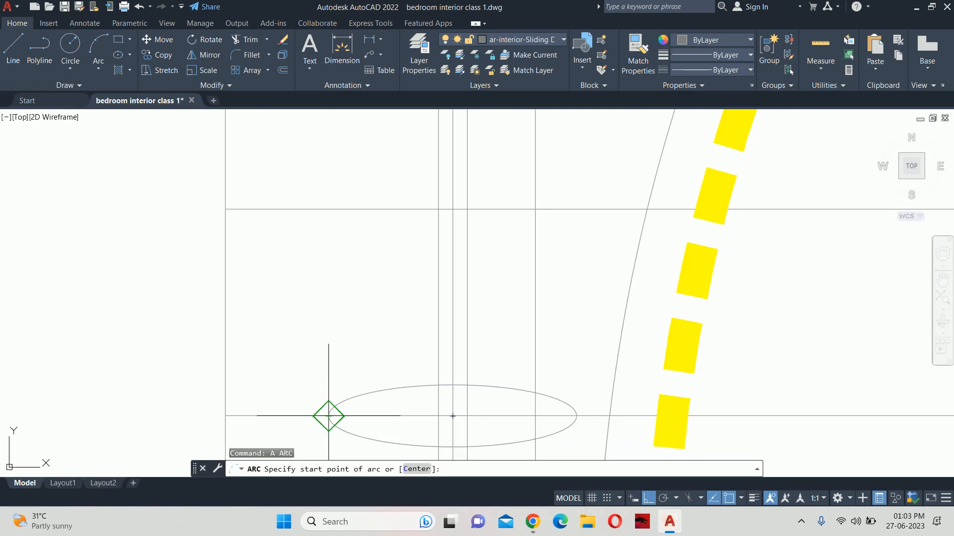
{"action": "left_click", "coordinate": [328, 416]}
{"action": "key", "text": "Return"}
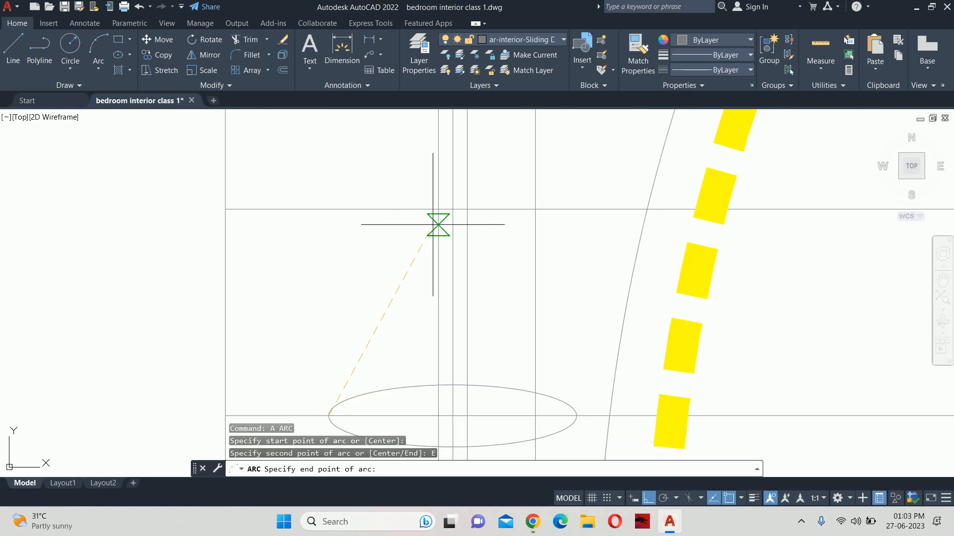
{"action": "left_click", "coordinate": [437, 209]}
{"action": "type", "text": "d"}
{"action": "key", "text": "Return"}
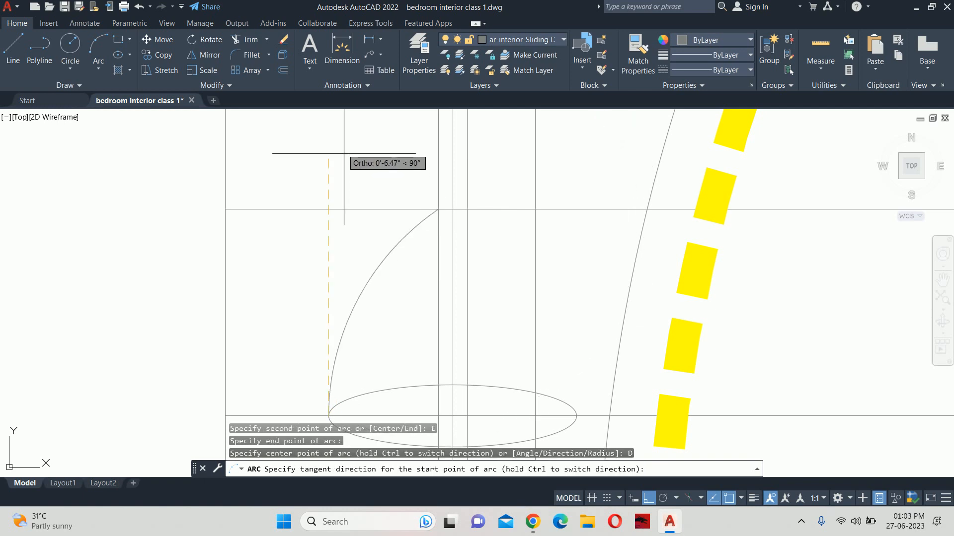
{"action": "left_click", "coordinate": [340, 149]}
{"action": "key", "text": "Escape"}
{"action": "key", "text": "Escape"}
Mirror the arc about the central hanging line, keeping the original, to form the other side of the lampshade
{"action": "middle_click_drag", "start_coordinate": [421, 261], "coordinate": [415, 234]}
{"action": "type", "text": "mi"}
{"action": "key", "text": "Return"}
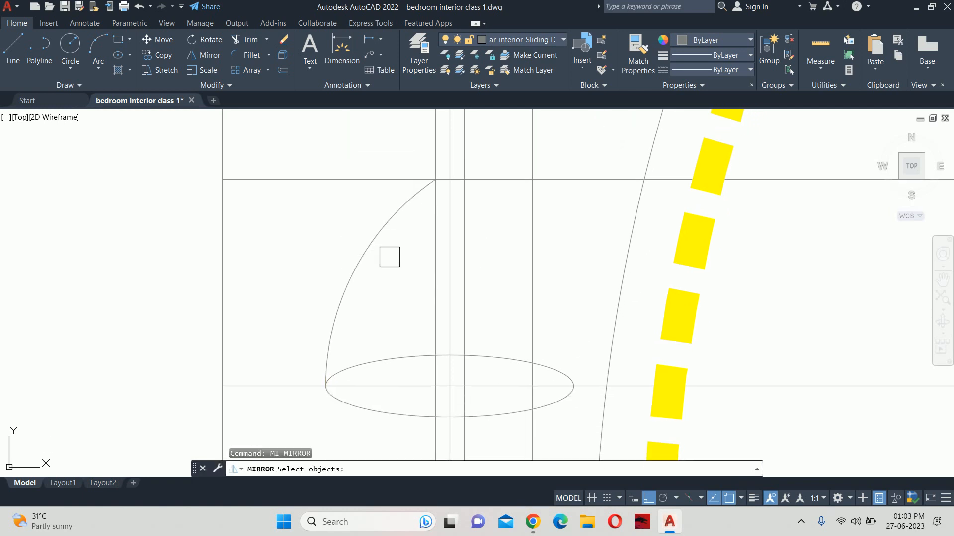
{"action": "left_click", "coordinate": [378, 239]}
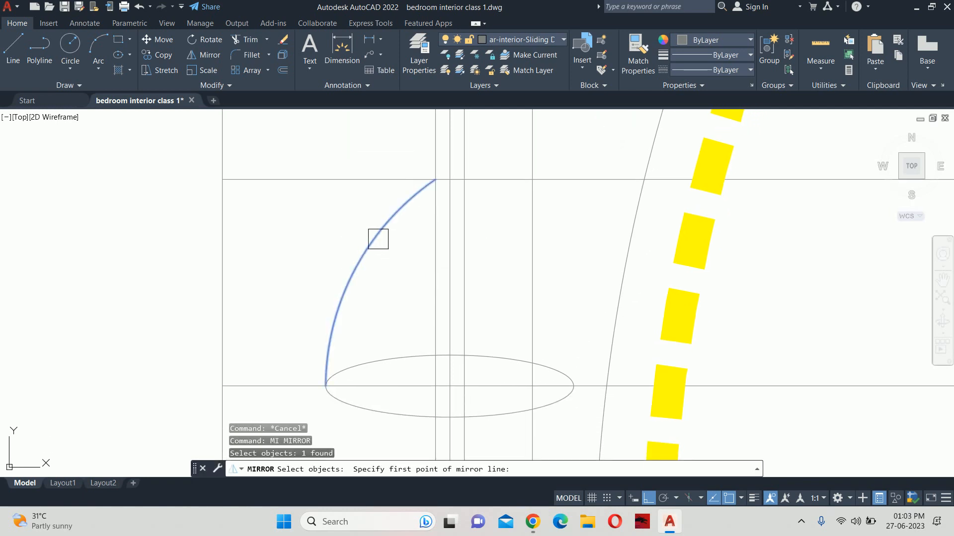
{"action": "left_click", "coordinate": [450, 179]}
{"action": "left_click", "coordinate": [450, 149]}
{"action": "key", "text": "Return"}
{"action": "key", "text": "Escape"}
{"action": "key", "text": "Escape"}
{"action": "middle_click_drag", "start_coordinate": [453, 238], "coordinate": [453, 210]}
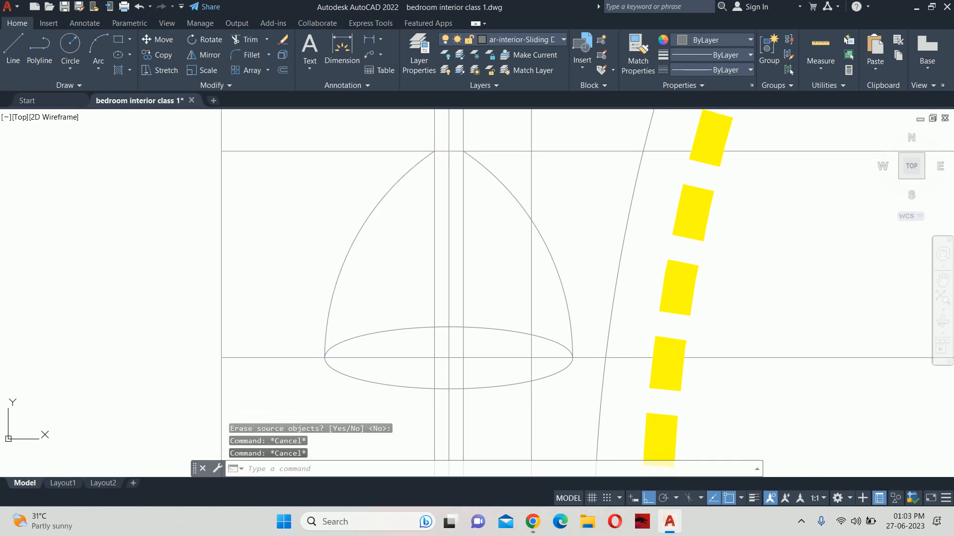
{"action": "key", "text": "Escape"}
Trim the upper guide on both sides of the lampshade so only its short top edge is kept
{"action": "left_click", "coordinate": [731, 358]}
{"action": "middle_click_drag", "start_coordinate": [752, 298], "coordinate": [616, 311]}
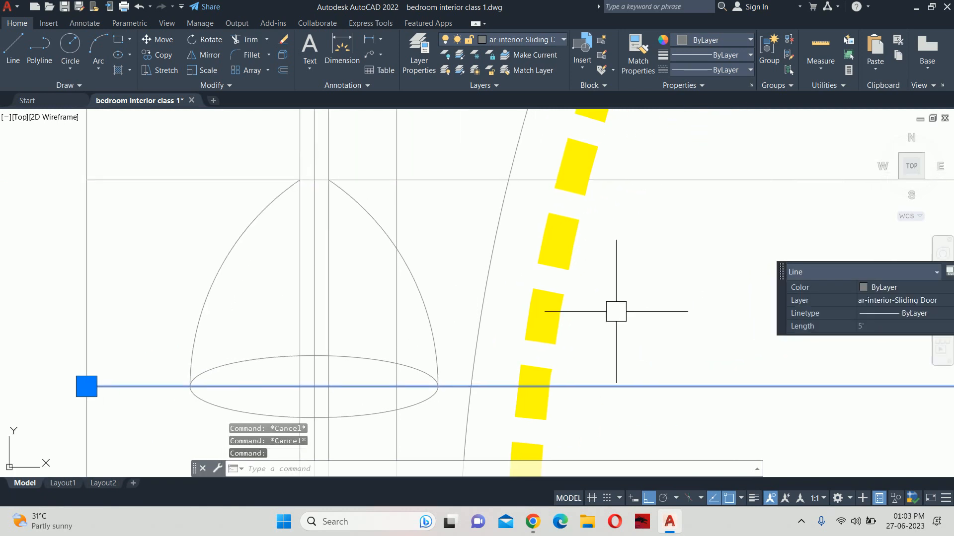
{"action": "key", "text": "Escape"}
{"action": "type", "text": "TR"}
{"action": "key", "text": "space"}
{"action": "key", "text": "space"}
{"action": "scroll", "coordinate": [358, 196], "scroll_direction": "up", "scroll_amount": 2}
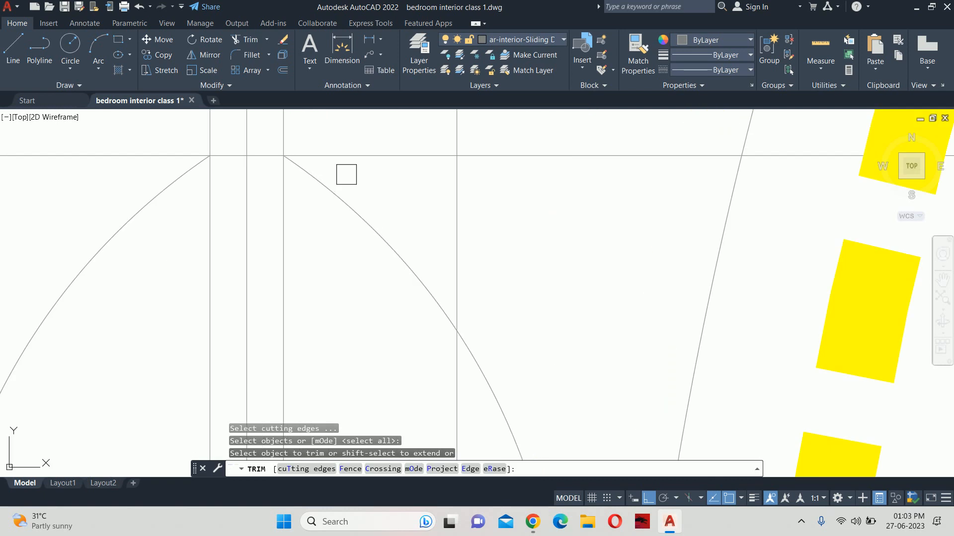
{"action": "left_click", "coordinate": [344, 159]}
{"action": "left_click", "coordinate": [160, 162]}
{"action": "key", "text": "Escape"}
Delete the leftover upper guide, the right hanging line and the height guide through the ellipse
{"action": "scroll", "coordinate": [312, 171], "scroll_direction": "down", "scroll_amount": 4}
{"action": "left_click", "coordinate": [517, 164]}
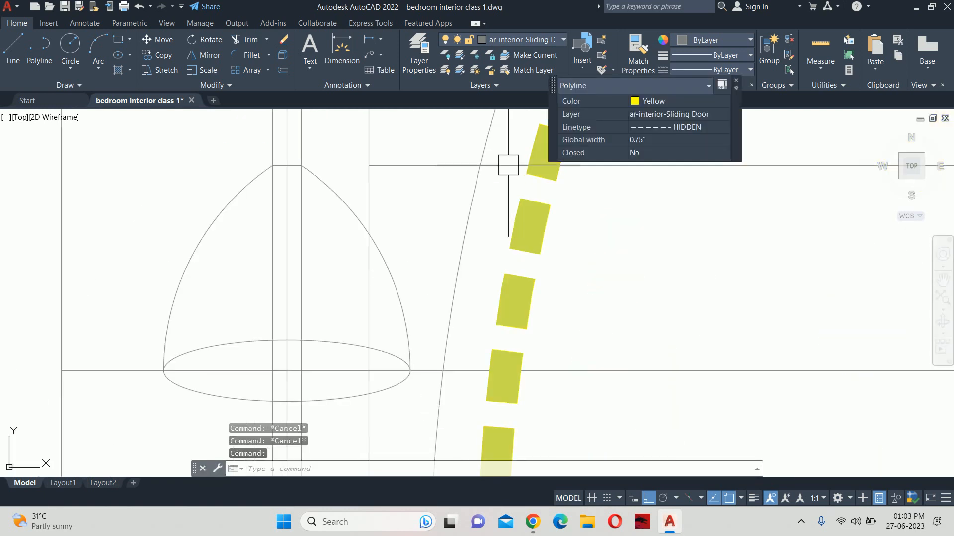
{"action": "key", "text": "Escape"}
{"action": "left_click", "coordinate": [690, 162]}
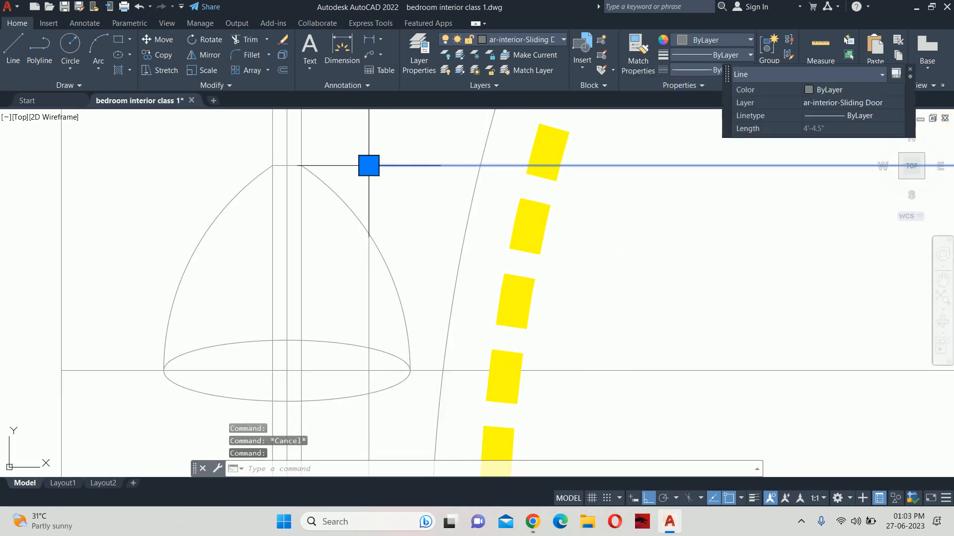
{"action": "left_click", "coordinate": [369, 165]}
{"action": "key", "text": "Escape"}
{"action": "left_click", "coordinate": [367, 137]}
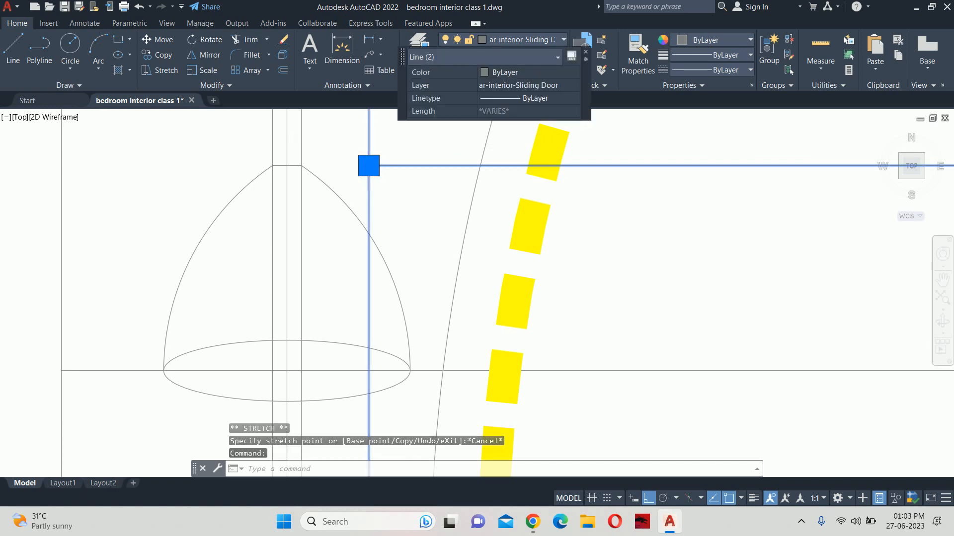
{"action": "scroll", "coordinate": [367, 139], "scroll_direction": "down", "scroll_amount": 2}
{"action": "key", "text": "Delete"}
{"action": "middle_click_drag", "start_coordinate": [423, 232], "coordinate": [468, 235]}
{"action": "left_click", "coordinate": [615, 282]}
{"action": "key", "text": "Delete"}
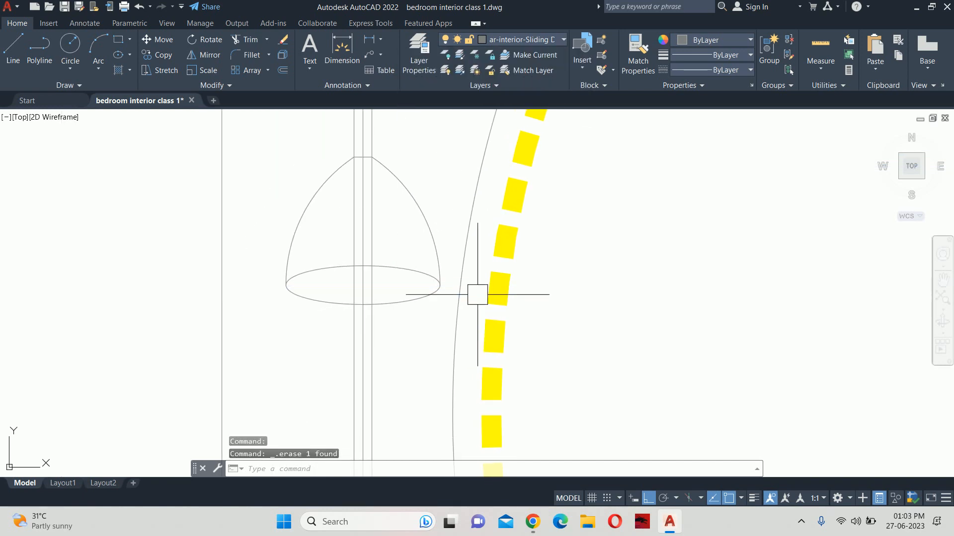
Trim the two outer offset lines below the lampshade's top edge
{"action": "scroll", "coordinate": [343, 173], "scroll_direction": "up", "scroll_amount": 2}
{"action": "middle_click_drag", "start_coordinate": [342, 172], "coordinate": [347, 297]}
{"action": "type", "text": "r"}
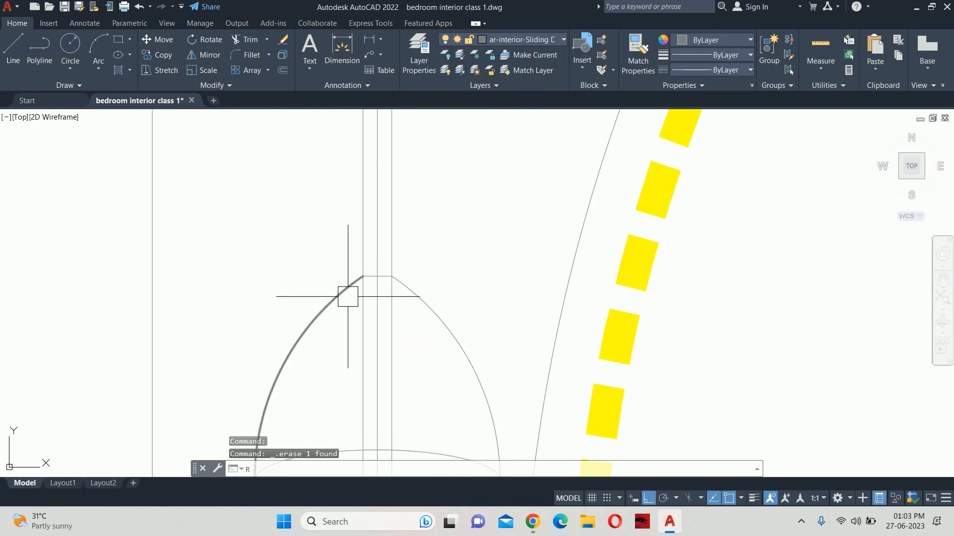
{"action": "key", "text": "Escape"}
{"action": "type", "text": "tr"}
{"action": "key", "text": "Return"}
{"action": "scroll", "coordinate": [357, 278], "scroll_direction": "up", "scroll_amount": 4}
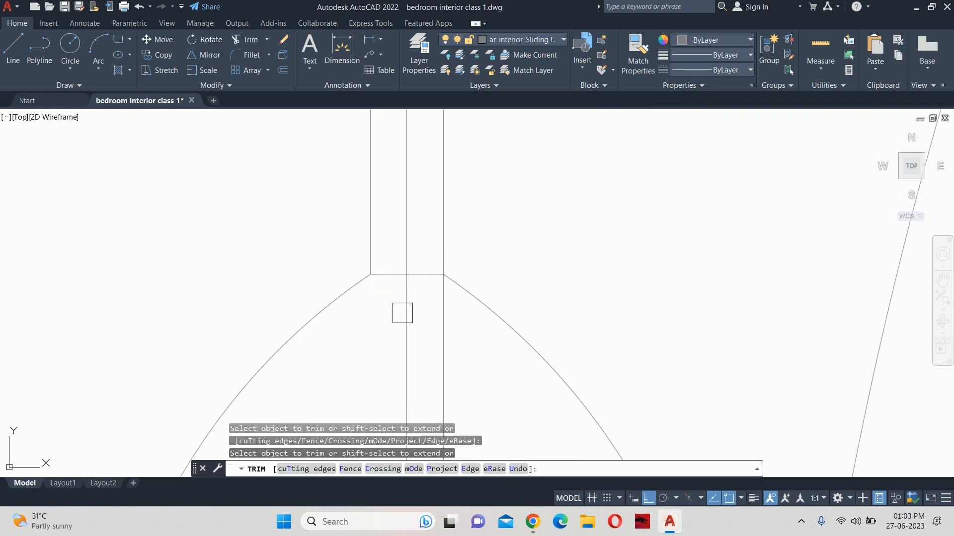
{"action": "key", "text": "Escape"}
{"action": "key", "text": "Escape"}
{"action": "scroll", "coordinate": [464, 230], "scroll_direction": "down", "scroll_amount": 5}
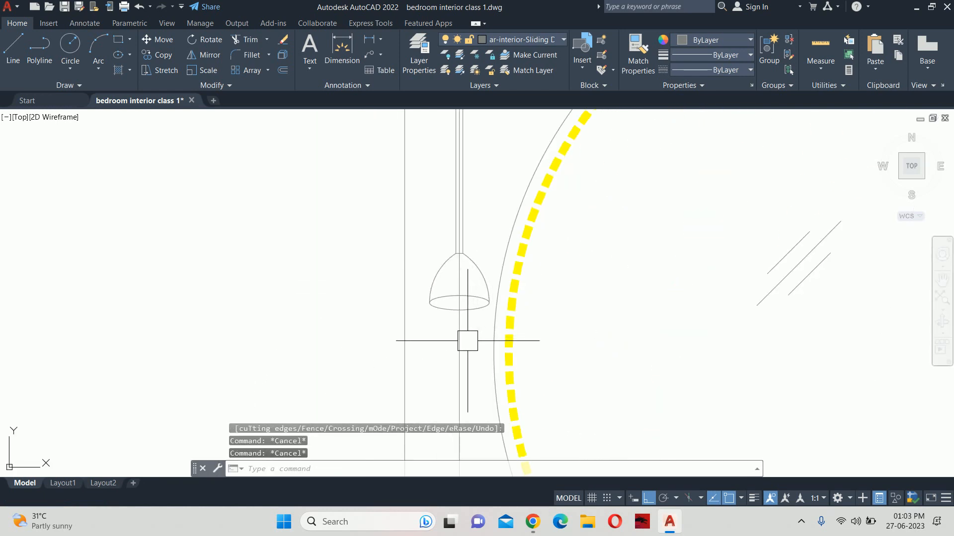
{"action": "left_click", "coordinate": [463, 343]}
{"action": "key", "text": "Escape"}
{"action": "scroll", "coordinate": [464, 241], "scroll_direction": "up", "scroll_amount": 4}
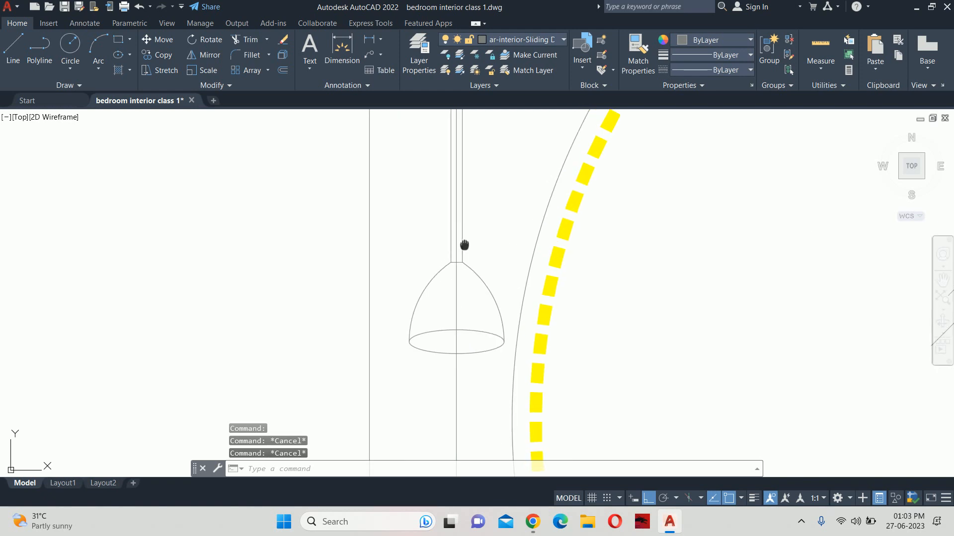
Offset the lampshade's top edge 1" upward to form the neck
{"action": "type", "text": "o"}
{"action": "key", "text": "Return"}
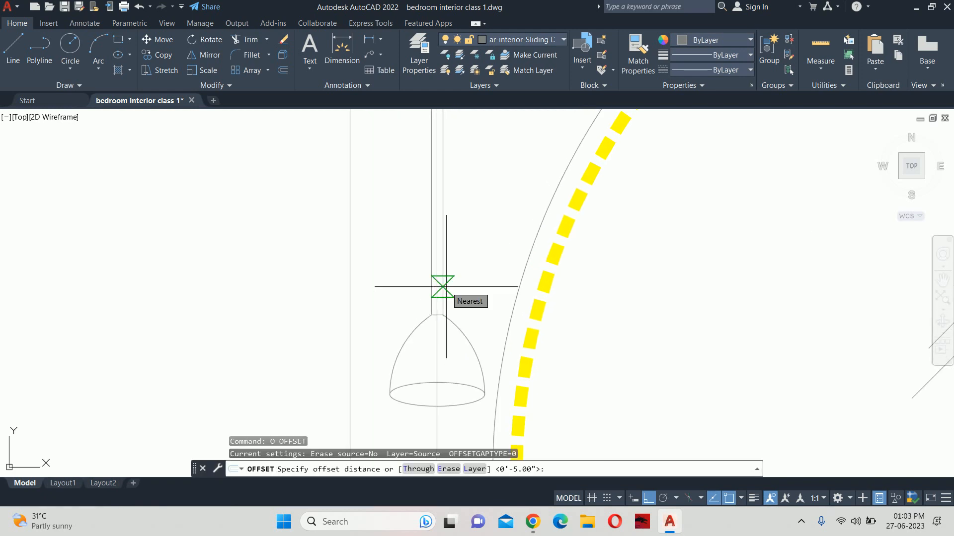
{"action": "type", "text": "1"}
{"action": "key", "text": "Return"}
{"action": "scroll", "coordinate": [448, 298], "scroll_direction": "up", "scroll_amount": 10}
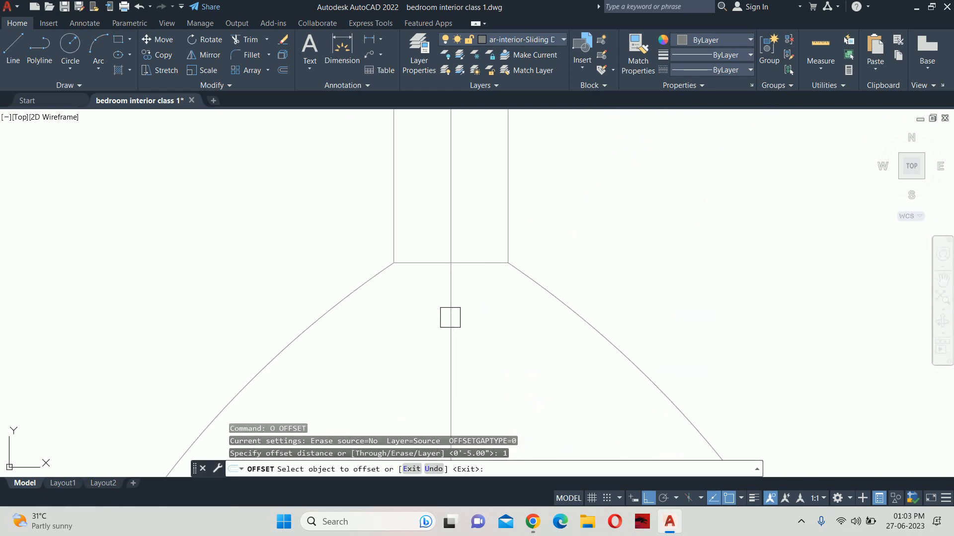
{"action": "left_click", "coordinate": [475, 263]}
{"action": "left_click", "coordinate": [475, 232]}
{"action": "key", "text": "Return"}
{"action": "scroll", "coordinate": [475, 230], "scroll_direction": "down", "scroll_amount": 6}
{"action": "key", "text": "Escape"}
{"action": "key", "text": "Escape"}
{"action": "key", "text": "Escape"}
Trim the two outer lines above the neck and the central hanging line where it runs through the lamp
{"action": "middle_click_drag", "start_coordinate": [463, 244], "coordinate": [451, 340]}
{"action": "scroll", "coordinate": [454, 313], "scroll_direction": "up", "scroll_amount": 2}
{"action": "type", "text": "t"}
{"action": "key", "text": "Return"}
{"action": "key", "text": "Return"}
{"action": "left_click", "coordinate": [425, 242]}
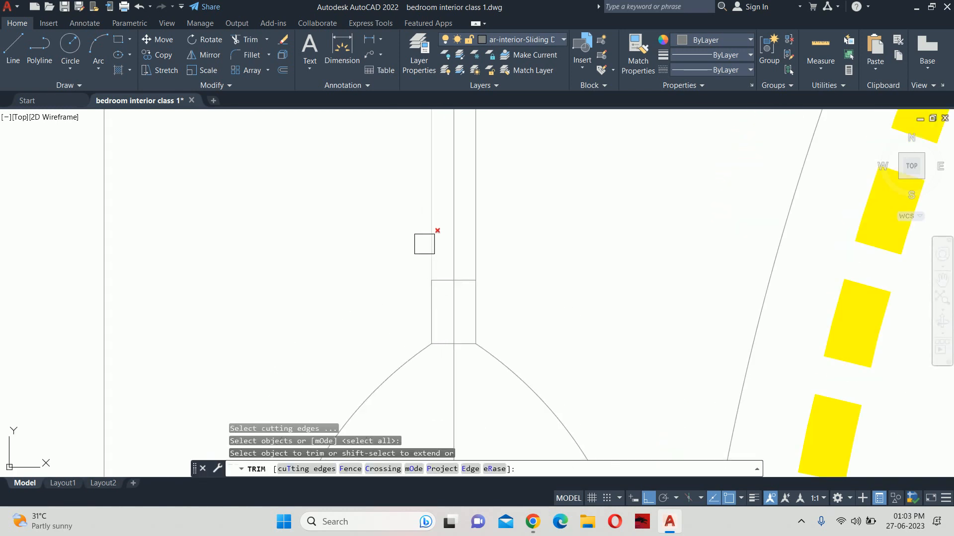
{"action": "left_click", "coordinate": [473, 247]}
{"action": "scroll", "coordinate": [451, 368], "scroll_direction": "up", "scroll_amount": 2}
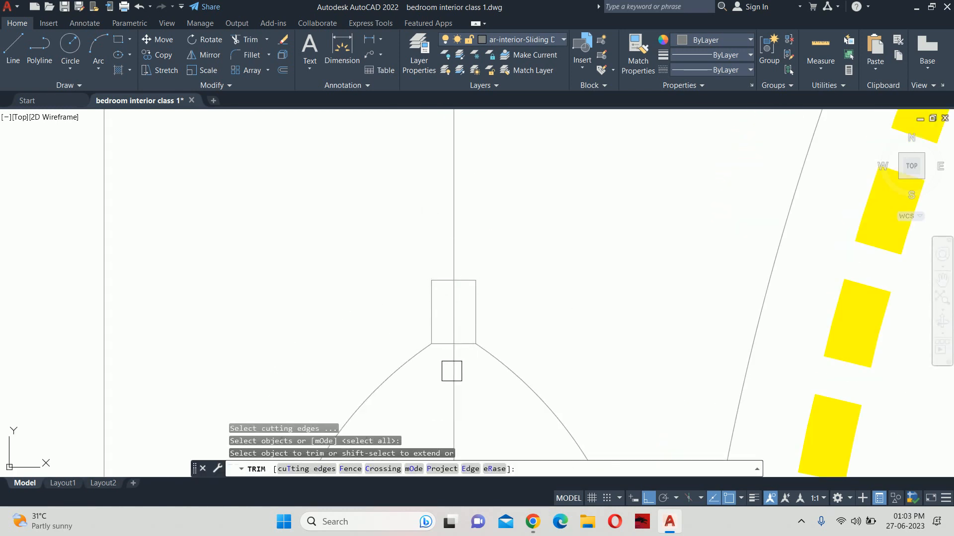
{"action": "key", "text": "Escape"}
{"action": "key", "text": "Escape"}
{"action": "scroll", "coordinate": [450, 284], "scroll_direction": "down", "scroll_amount": 5}
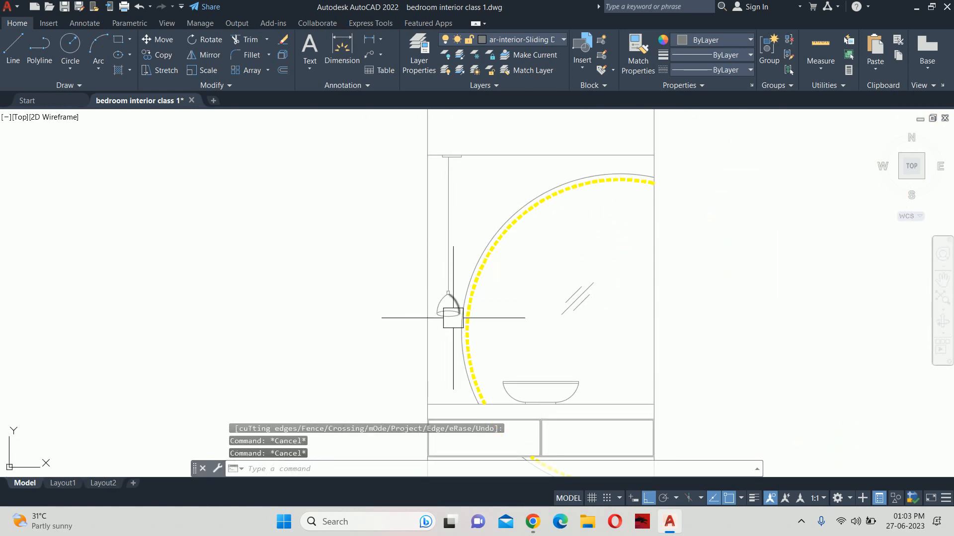
Measure the horizontal distance from the top plate's lower left corner to the hanging line
{"action": "key", "text": "Escape"}
{"action": "key", "text": "Return"}
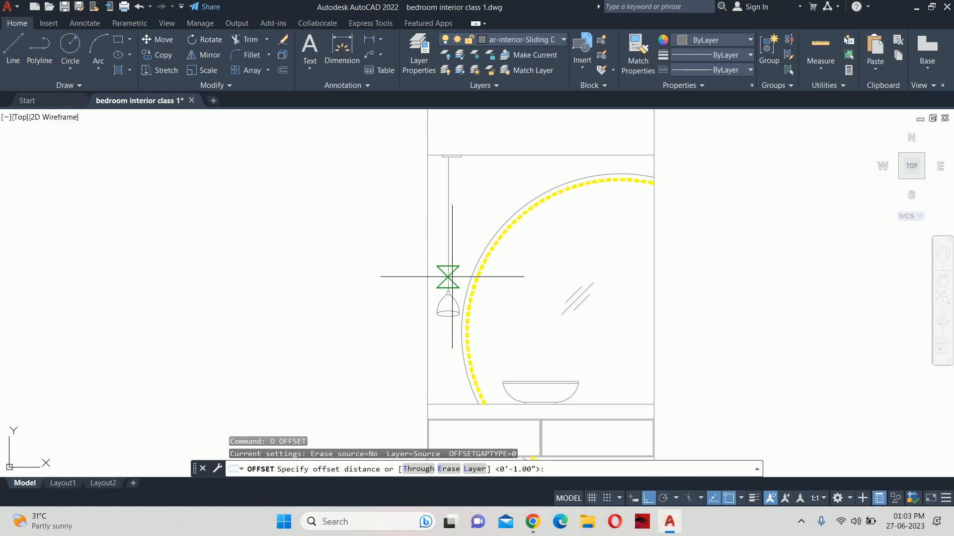
{"action": "scroll", "coordinate": [447, 144], "scroll_direction": "up", "scroll_amount": 3}
{"action": "key", "text": "Escape"}
{"action": "type", "text": "dli"}
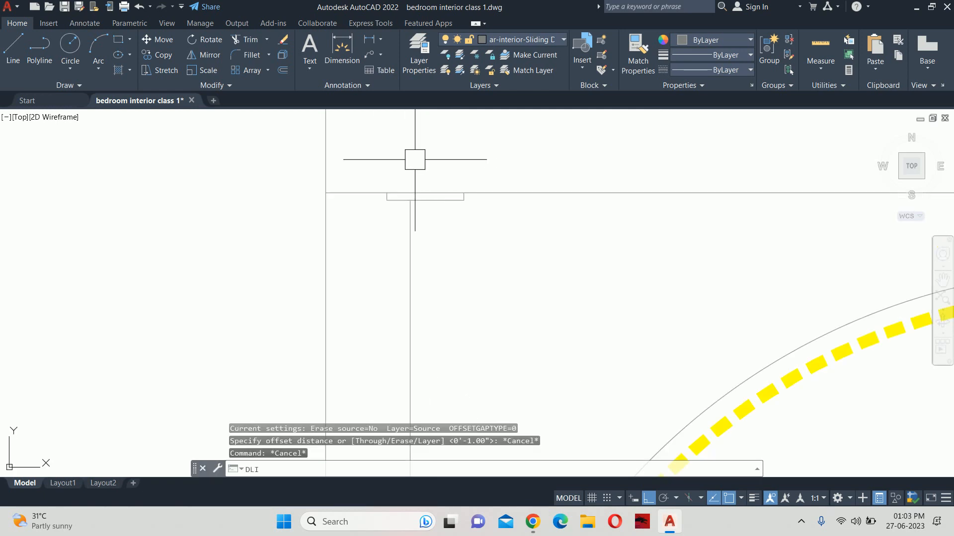
{"action": "key", "text": "Return"}
{"action": "scroll", "coordinate": [382, 231], "scroll_direction": "up", "scroll_amount": 2}
{"action": "left_click", "coordinate": [372, 247]}
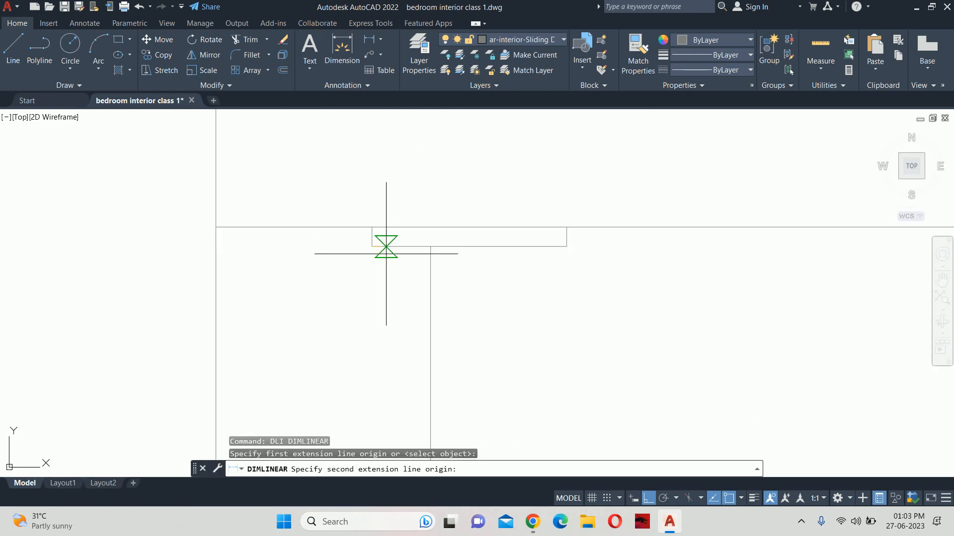
{"action": "left_click", "coordinate": [430, 246]}
{"action": "key", "text": "Escape"}
Offset the top plate's right edge 1.5" inward to mark the second hanging position
{"action": "type", "text": "o"}
{"action": "key", "text": "Return"}
{"action": "type", "text": "1"}
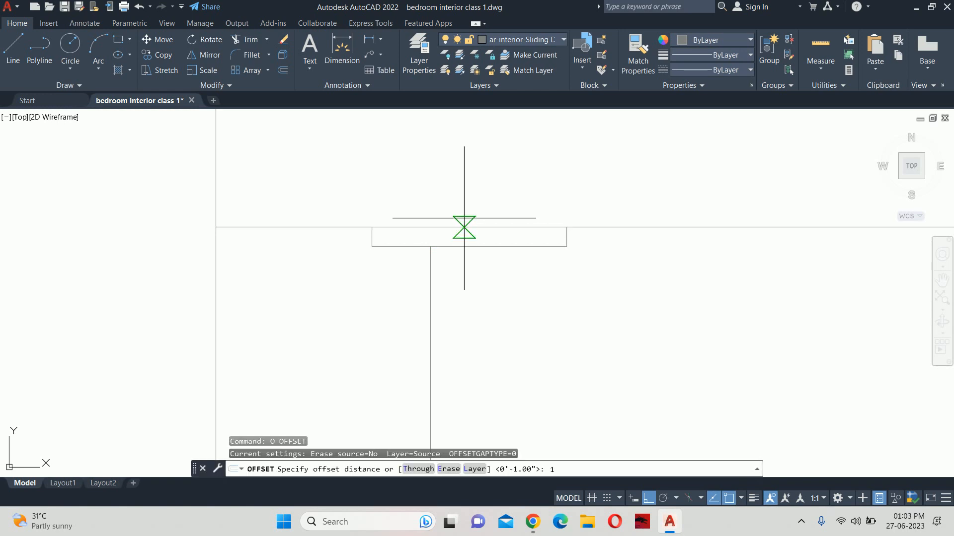
{"action": "key", "text": "Return"}
{"action": "scroll", "coordinate": [551, 234], "scroll_direction": "up", "scroll_amount": 3}
{"action": "left_click", "coordinate": [587, 237]}
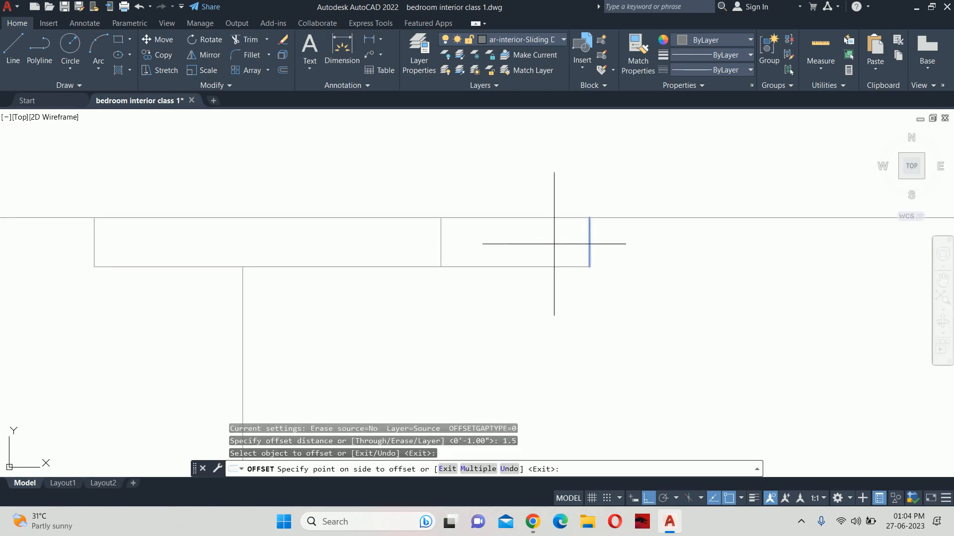
{"action": "left_click", "coordinate": [554, 243]}
{"action": "key", "text": "Escape"}
{"action": "scroll", "coordinate": [495, 238], "scroll_direction": "down", "scroll_amount": 3}
{"action": "key", "text": "Escape"}
{"action": "key", "text": "Escape"}
{"action": "scroll", "coordinate": [484, 279], "scroll_direction": "down", "scroll_amount": 5}
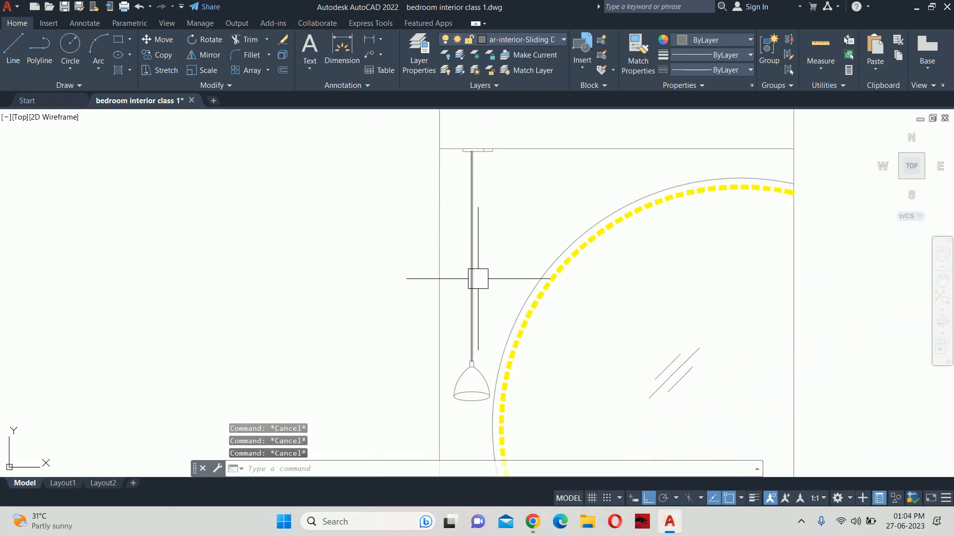
Copy the pendant lampshade with its hanging line from the line's top end to the second hanging position on the top plate
{"action": "type", "text": "co"}
{"action": "key", "text": "Return"}
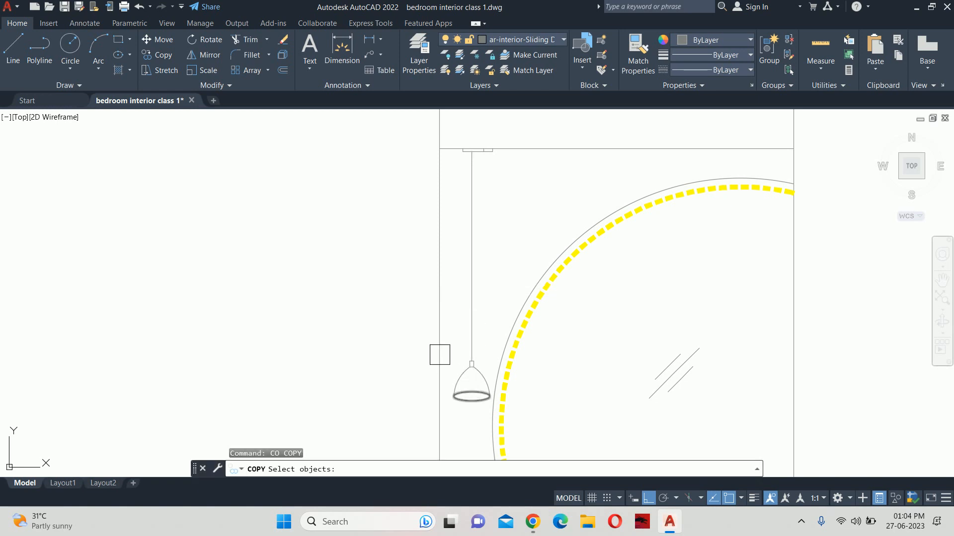
{"action": "left_click", "coordinate": [382, 323]}
{"action": "left_click", "coordinate": [529, 418]}
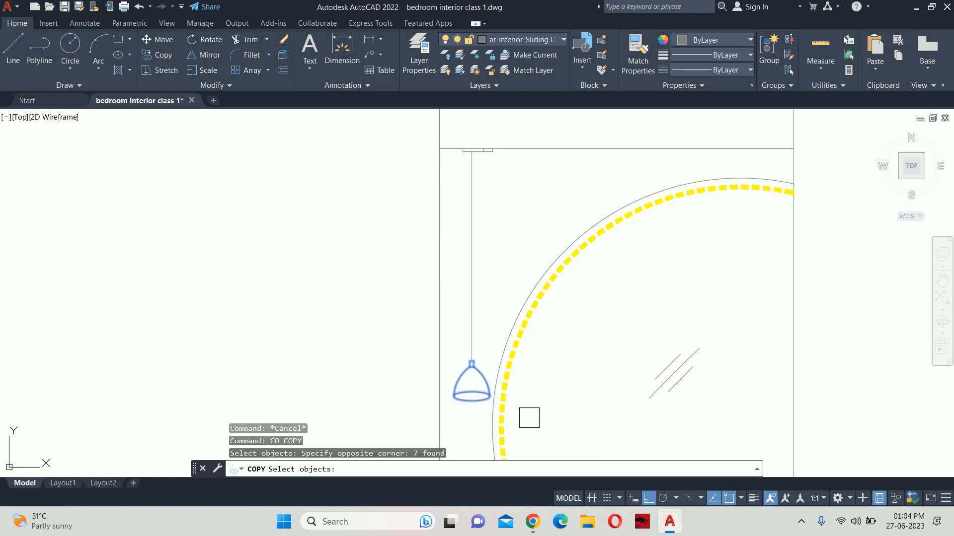
{"action": "left_click", "coordinate": [464, 270]}
{"action": "middle_click_drag", "start_coordinate": [484, 232], "coordinate": [483, 283]}
{"action": "scroll", "coordinate": [479, 224], "scroll_direction": "up", "scroll_amount": 3}
{"action": "key", "text": "Return"}
{"action": "left_click", "coordinate": [446, 149]}
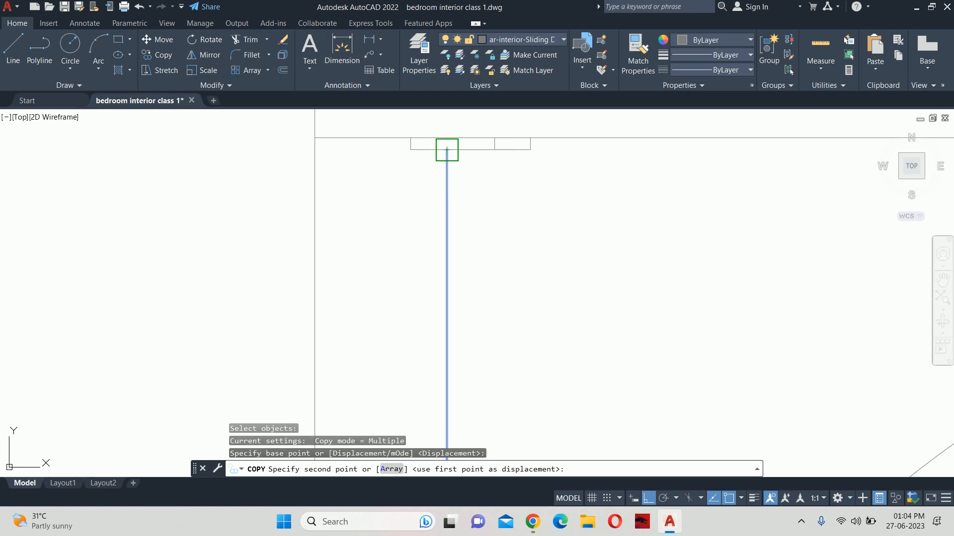
{"action": "key", "text": "Escape"}
{"action": "scroll", "coordinate": [496, 171], "scroll_direction": "down", "scroll_amount": 3}
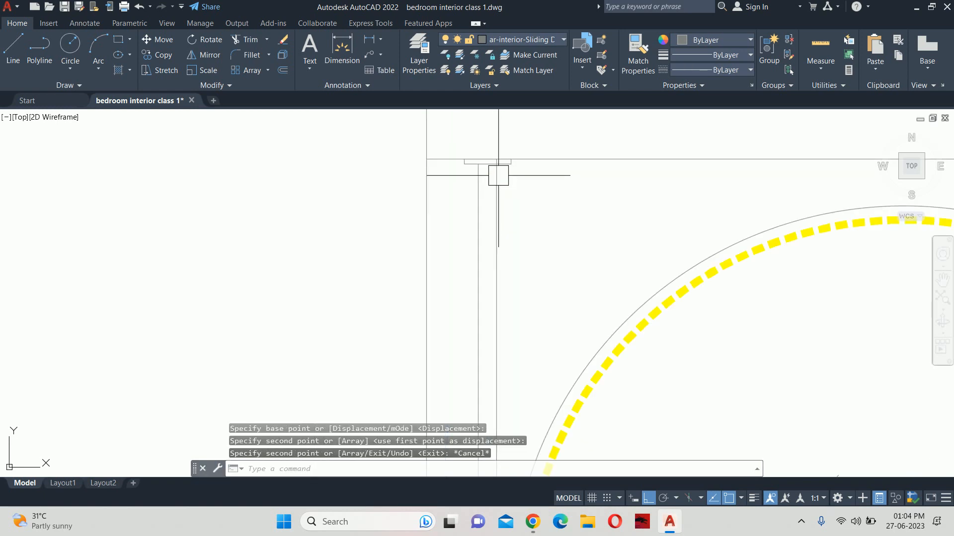
{"action": "key", "text": "Escape"}
{"action": "key", "text": "Escape"}
Move the copied lamp's shade, base ellipse and neck 12" straight up along its hanging line
{"action": "middle_click_drag", "start_coordinate": [510, 303], "coordinate": [509, 260]}
{"action": "key", "text": "Escape"}
{"action": "scroll", "coordinate": [500, 365], "scroll_direction": "up", "scroll_amount": 2}
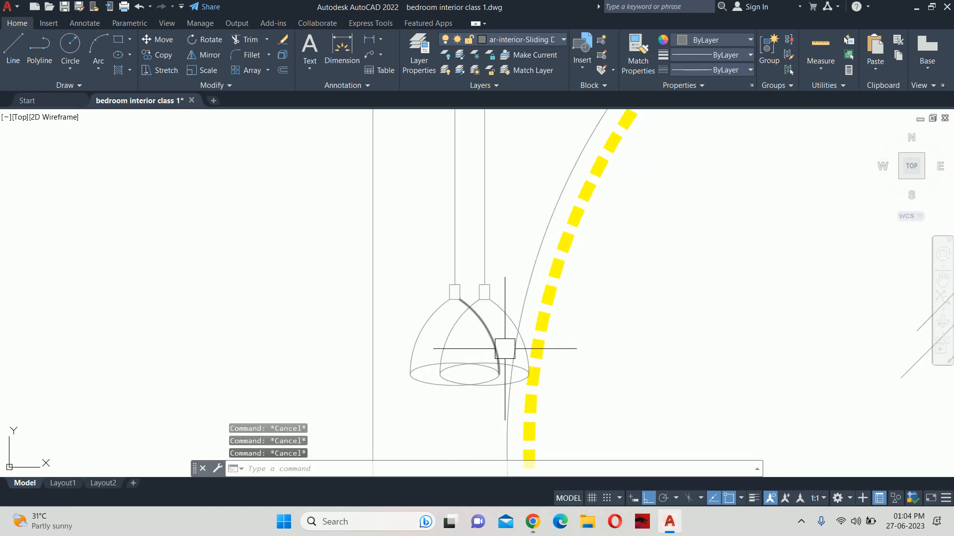
{"action": "type", "text": "m"}
{"action": "key", "text": "Return"}
{"action": "scroll", "coordinate": [497, 367], "scroll_direction": "up", "scroll_amount": 3}
{"action": "left_click", "coordinate": [511, 364]}
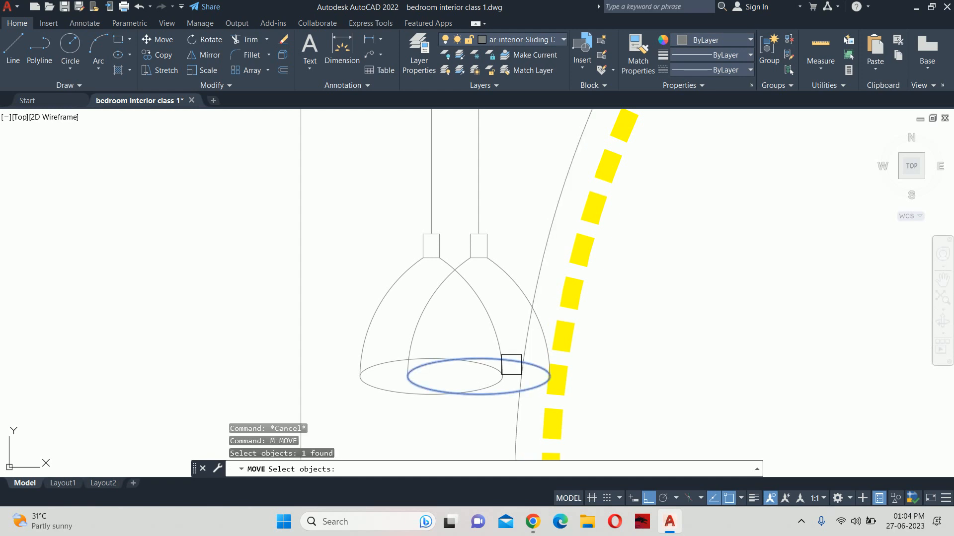
{"action": "left_click", "coordinate": [514, 299]}
{"action": "scroll", "coordinate": [486, 249], "scroll_direction": "up", "scroll_amount": 5}
{"action": "left_click", "coordinate": [527, 234]}
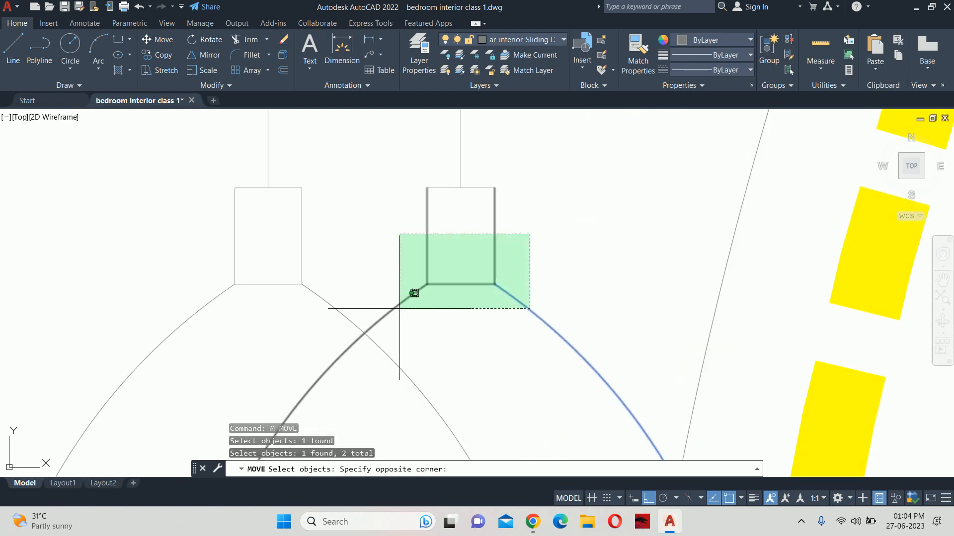
{"action": "left_click", "coordinate": [422, 293]}
{"action": "left_click", "coordinate": [442, 184]}
{"action": "scroll", "coordinate": [442, 185], "scroll_direction": "down", "scroll_amount": 10}
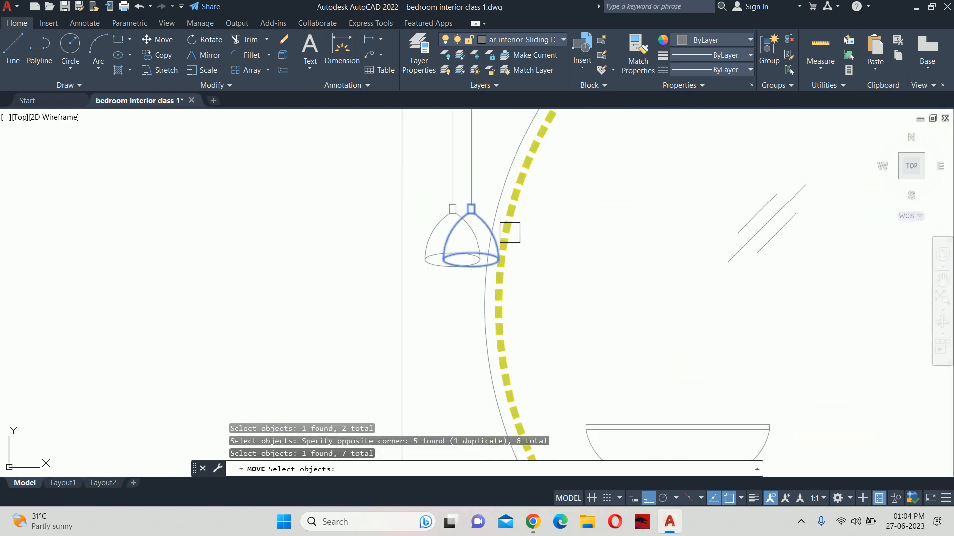
{"action": "key", "text": "Return"}
{"action": "left_click", "coordinate": [558, 266]}
{"action": "scroll", "coordinate": [571, 185], "scroll_direction": "down", "scroll_amount": 2}
{"action": "middle_click_drag", "start_coordinate": [567, 187], "coordinate": [570, 295]}
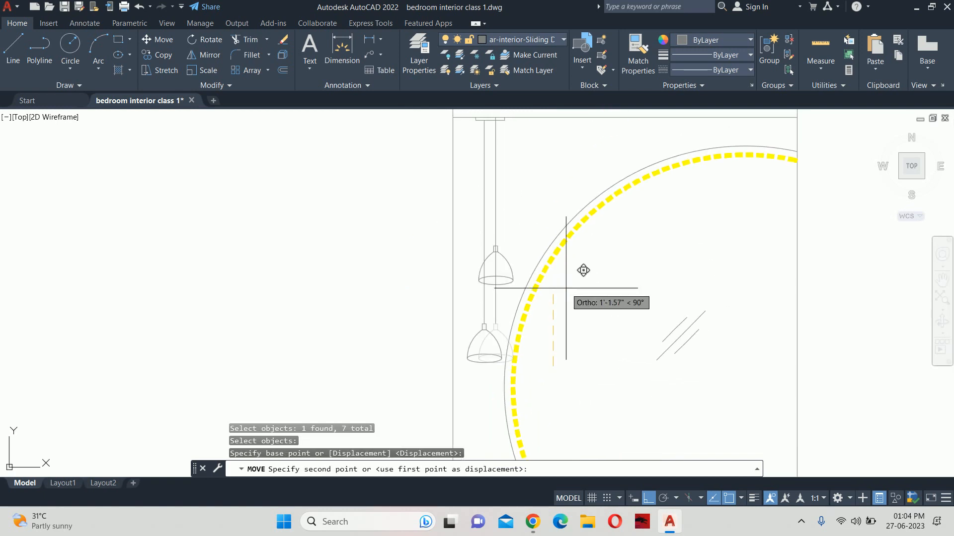
{"action": "type", "text": "12"}
{"action": "key", "text": "Return"}
{"action": "scroll", "coordinate": [507, 292], "scroll_direction": "up", "scroll_amount": 2}
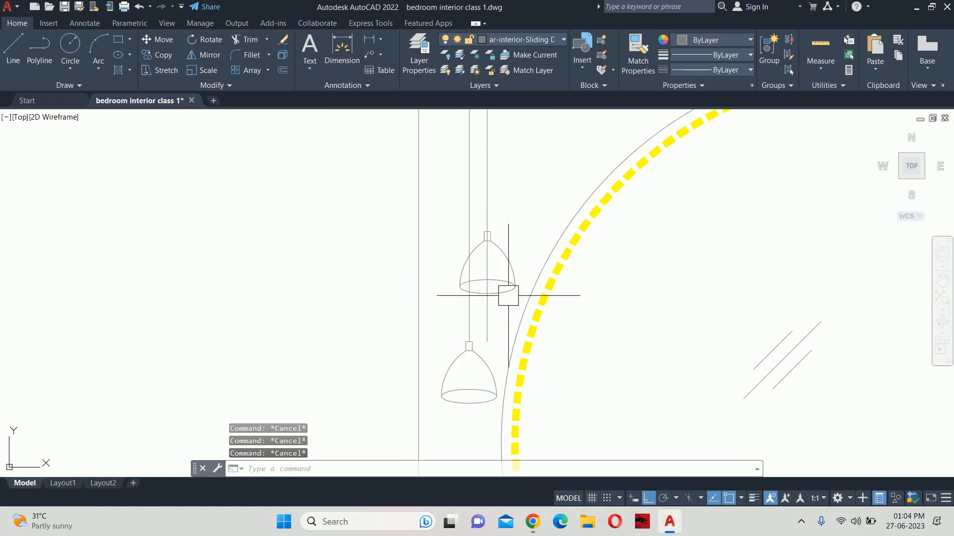
Trim both hanging lines where they run through the upper lamp's shade and neck, and the excess below it
{"action": "type", "text": "tr"}
{"action": "key", "text": "Return"}
{"action": "scroll", "coordinate": [482, 304], "scroll_direction": "up", "scroll_amount": 4}
{"action": "key", "text": "Return"}
{"action": "scroll", "coordinate": [485, 290], "scroll_direction": "up", "scroll_amount": 4}
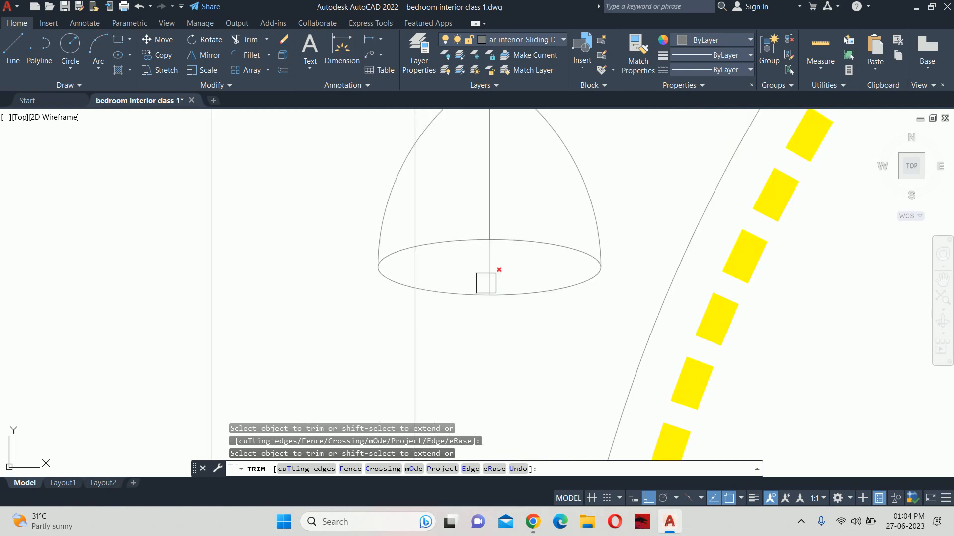
{"action": "scroll", "coordinate": [488, 298], "scroll_direction": "down", "scroll_amount": 2}
{"action": "scroll", "coordinate": [492, 264], "scroll_direction": "up", "scroll_amount": 4}
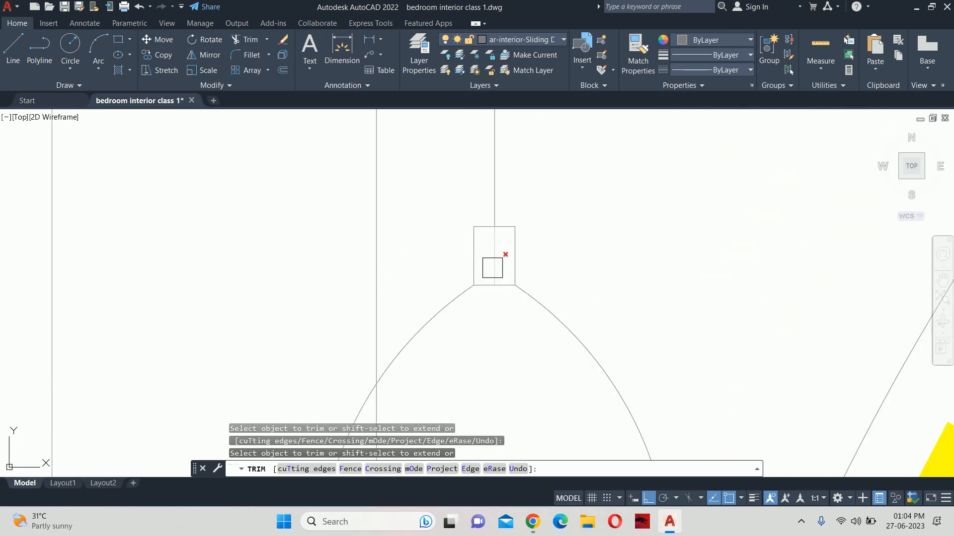
{"action": "scroll", "coordinate": [493, 266], "scroll_direction": "down", "scroll_amount": 4}
{"action": "scroll", "coordinate": [445, 326], "scroll_direction": "up", "scroll_amount": 3}
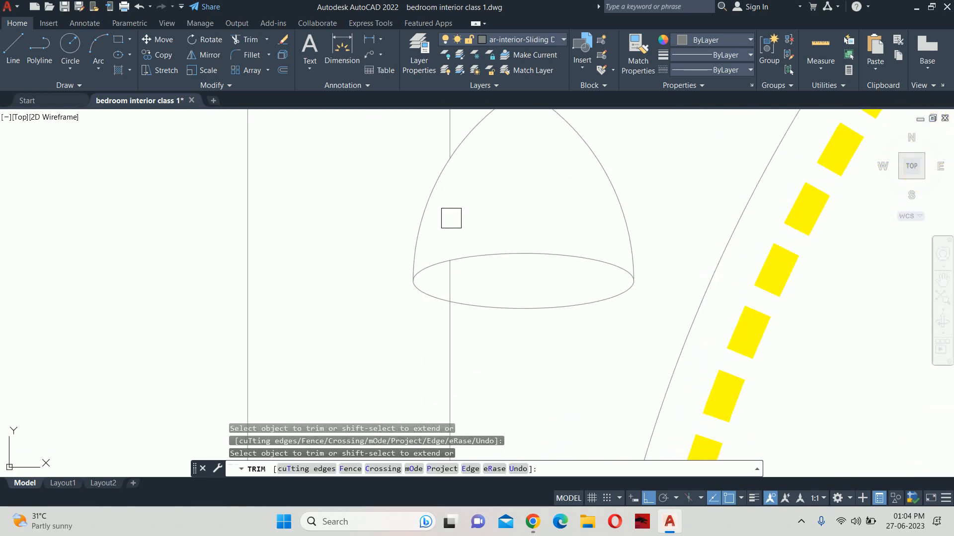
{"action": "key", "text": "Escape"}
{"action": "key", "text": "Escape"}
{"action": "key", "text": "Escape"}
{"action": "scroll", "coordinate": [459, 280], "scroll_direction": "down", "scroll_amount": 6}
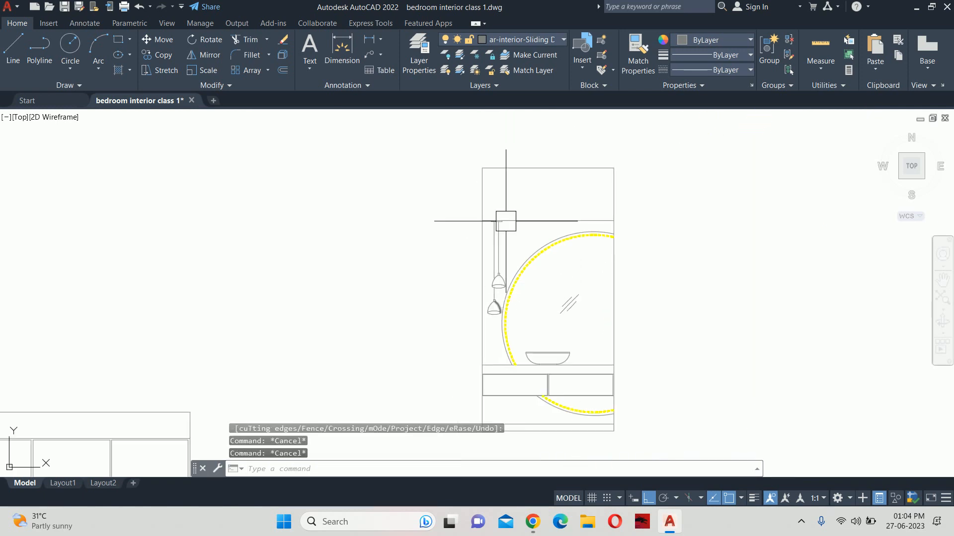
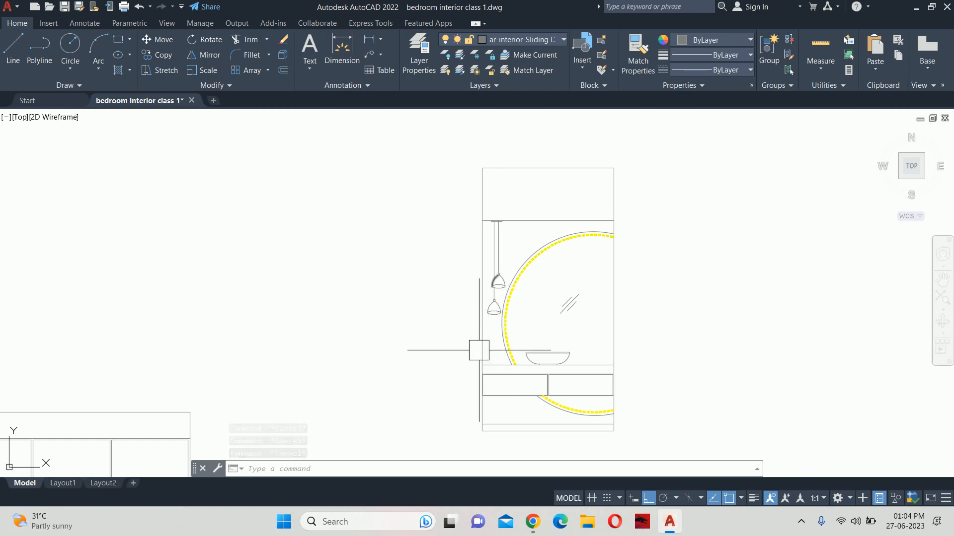
Stretch the hanging lines of both pendant lamps downward so that the lamps hang lower
{"action": "scroll", "coordinate": [503, 290], "scroll_direction": "up", "scroll_amount": 2}
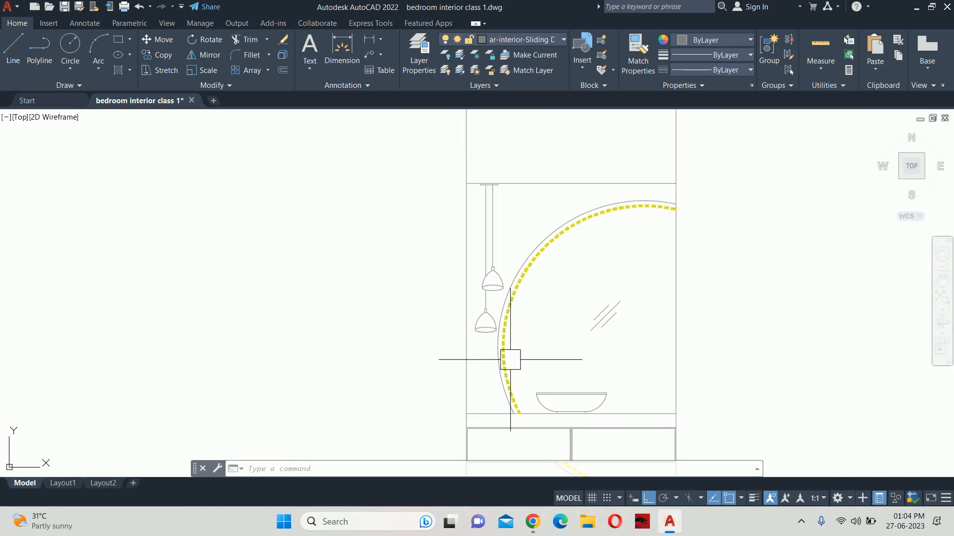
{"action": "type", "text": "s"}
{"action": "key", "text": "Return"}
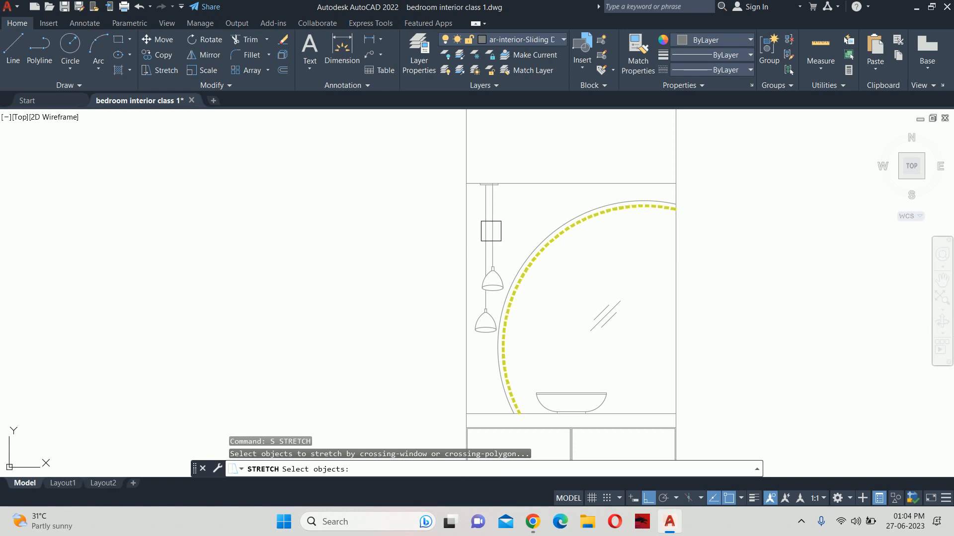
{"action": "left_click", "coordinate": [519, 235]}
{"action": "left_click", "coordinate": [430, 347]}
{"action": "key", "text": "Return"}
{"action": "left_click", "coordinate": [379, 312]}
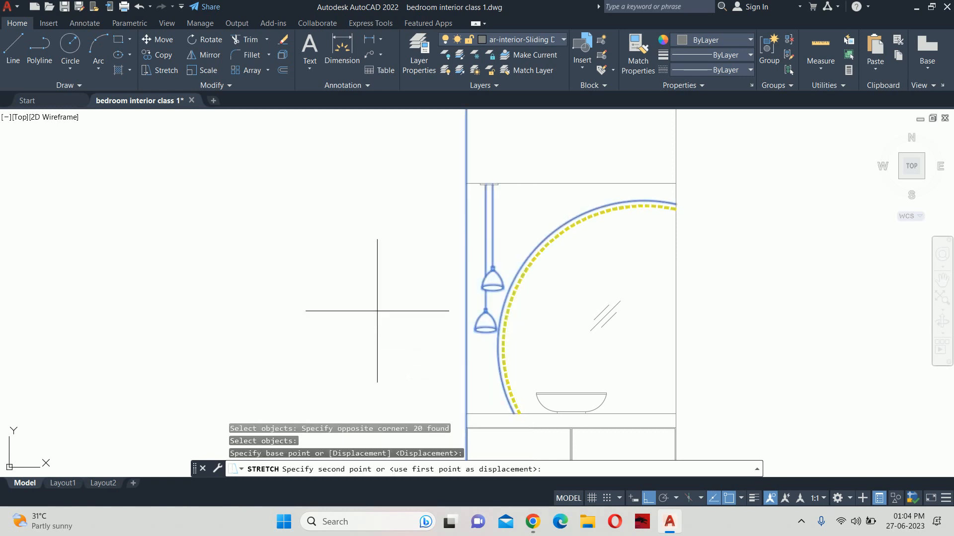
{"action": "key", "text": "Escape"}
{"action": "key", "text": "Escape"}
{"action": "key", "text": "Escape"}
{"action": "key", "text": "Escape"}
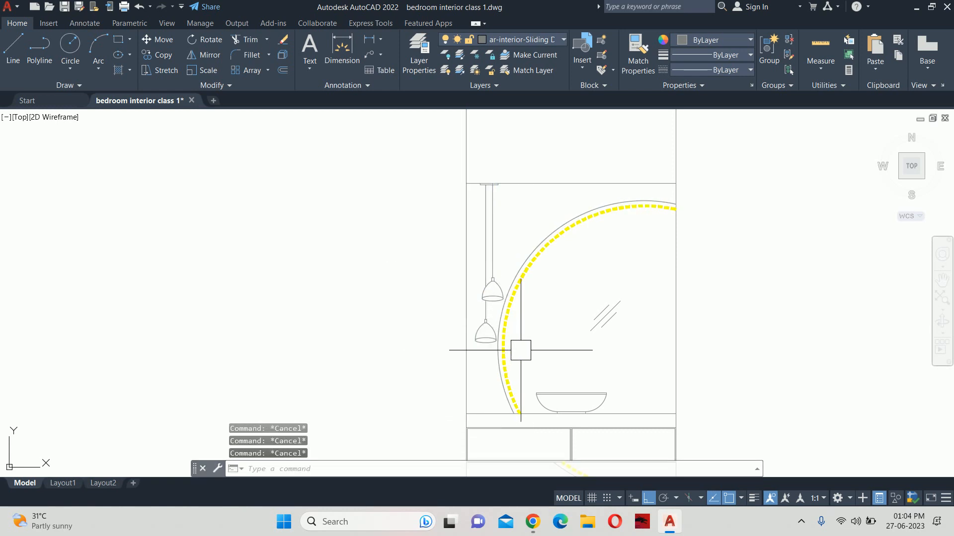
Stretch both pendant lamps a further 3" downward
{"action": "key", "text": "Return"}
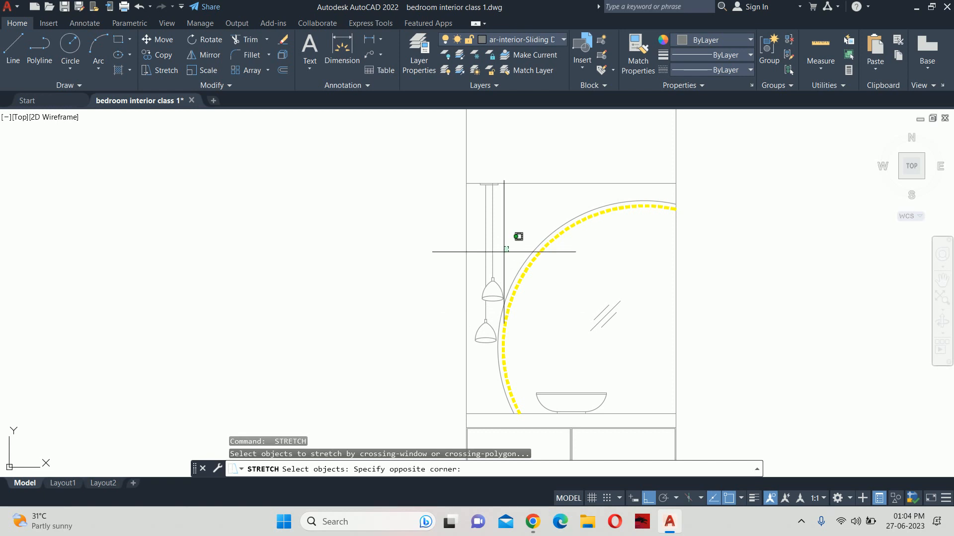
{"action": "left_click", "coordinate": [398, 404]}
{"action": "key", "text": "Return"}
{"action": "left_click", "coordinate": [367, 309]}
{"action": "type", "text": "3"}
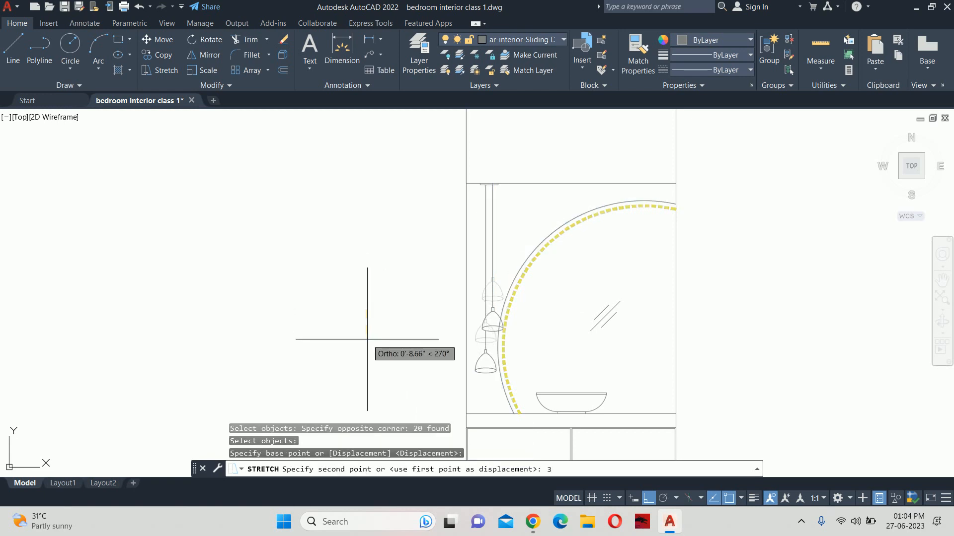
{"action": "key", "text": "Escape"}
{"action": "key", "text": "Escape"}
{"action": "mouse_move", "coordinate": [528, 329]}
{"action": "middle_mouse_down"}
{"action": "mouse_move", "coordinate": [429, 328]}
{"action": "mouse_move", "coordinate": [404, 272]}
{"action": "middle_mouse_up"}
{"action": "scroll", "coordinate": [518, 347], "scroll_direction": "down", "scroll_amount": 2}
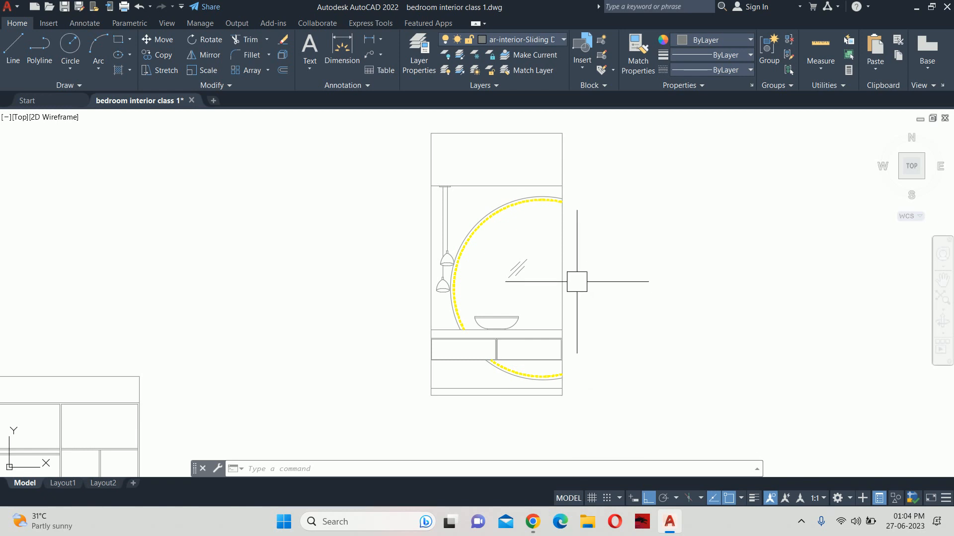
Add a vertical linear dimension to the skirting at the elevation's lower right corner
{"action": "type", "text": "LI"}
{"action": "key", "text": "Return"}
{"action": "scroll", "coordinate": [562, 375], "scroll_direction": "up", "scroll_amount": 4}
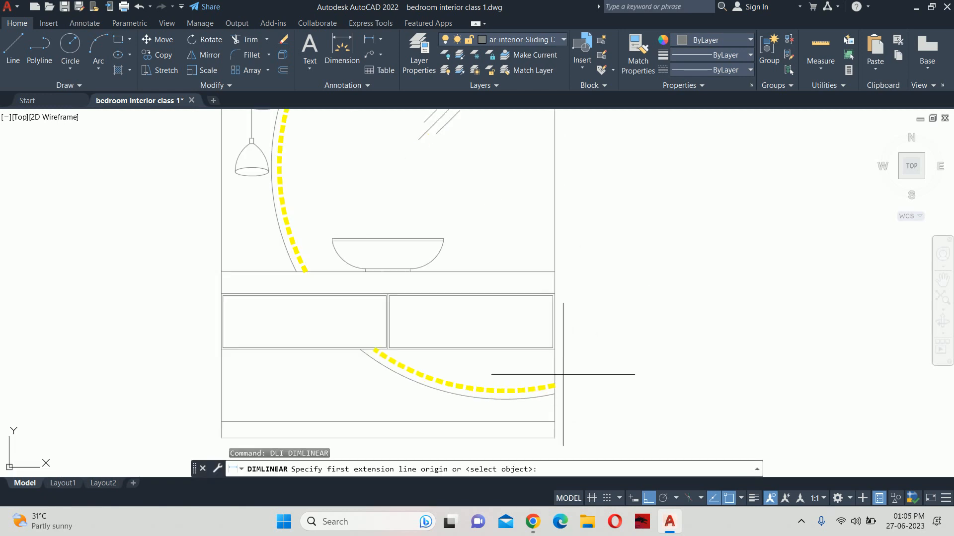
{"action": "left_click", "coordinate": [554, 433]}
{"action": "left_click", "coordinate": [553, 422]}
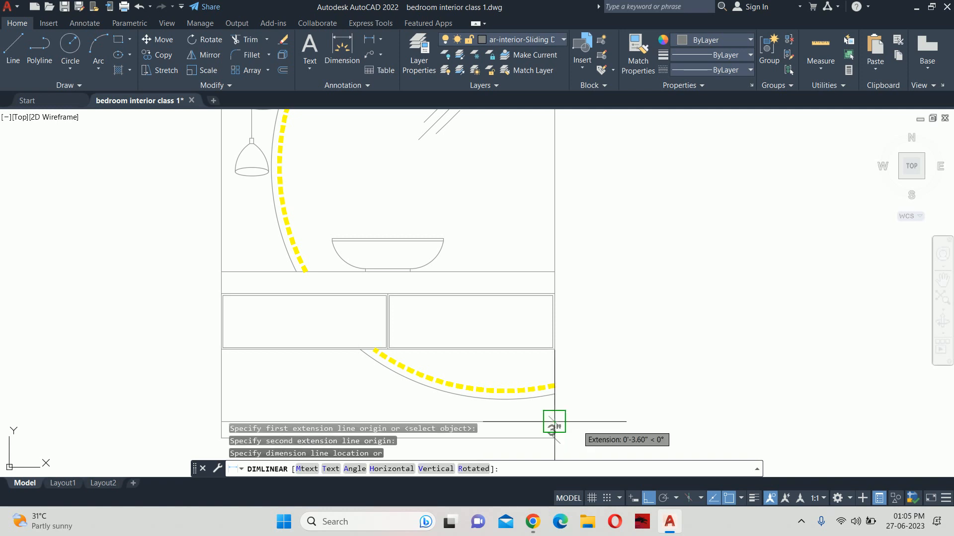
{"action": "left_click", "coordinate": [580, 422]}
{"action": "key", "text": "Escape"}
{"action": "key", "text": "Escape"}
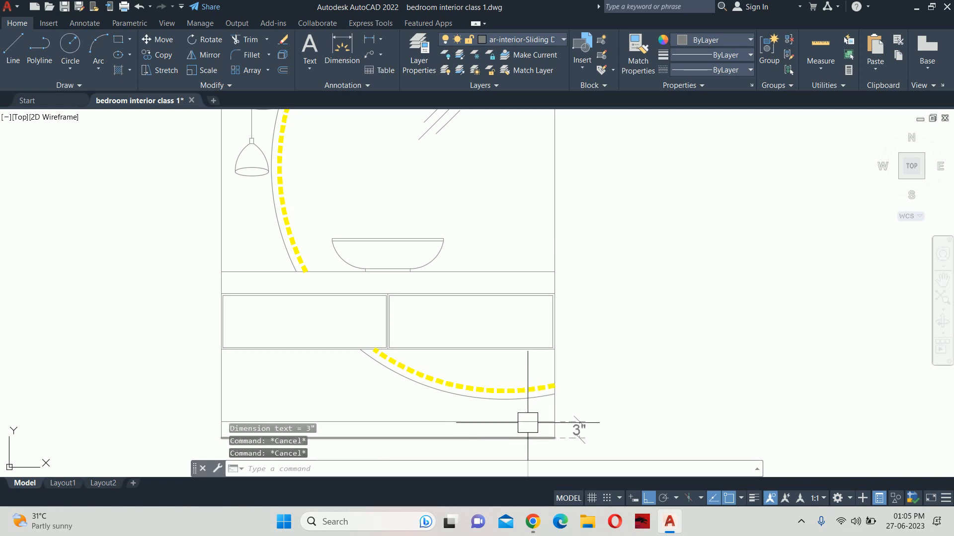
Continue the dimension chain upward to the drawer unit's bottom and top, the countertop's top edge and the basin's rim
{"action": "type", "text": "DCO"}
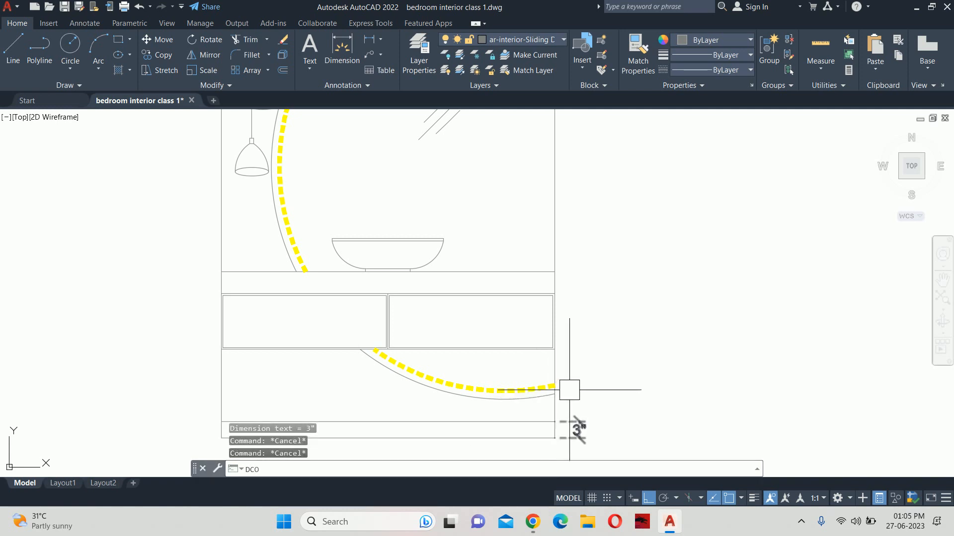
{"action": "key", "text": "Return"}
{"action": "left_click", "coordinate": [554, 349]}
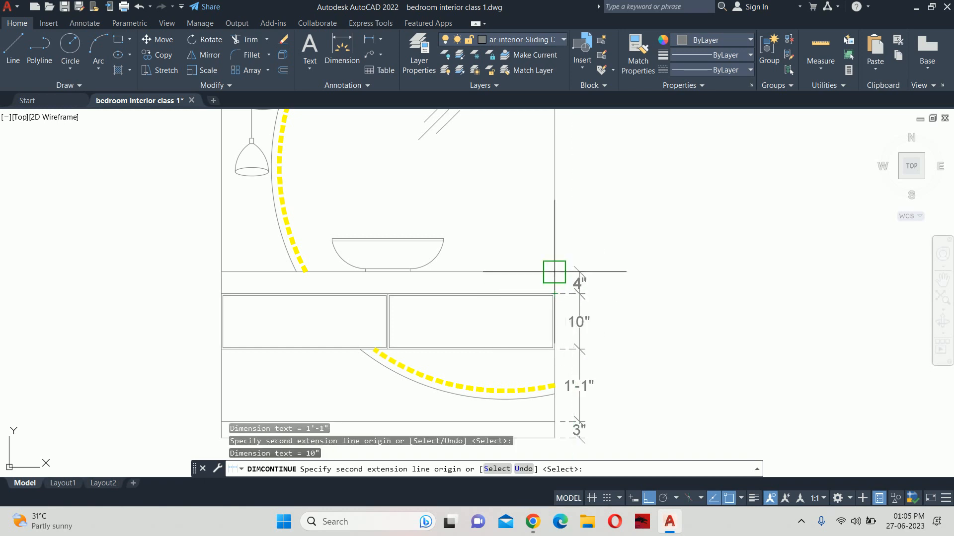
{"action": "left_click", "coordinate": [555, 272]}
{"action": "scroll", "coordinate": [574, 262], "scroll_direction": "down", "scroll_amount": 3}
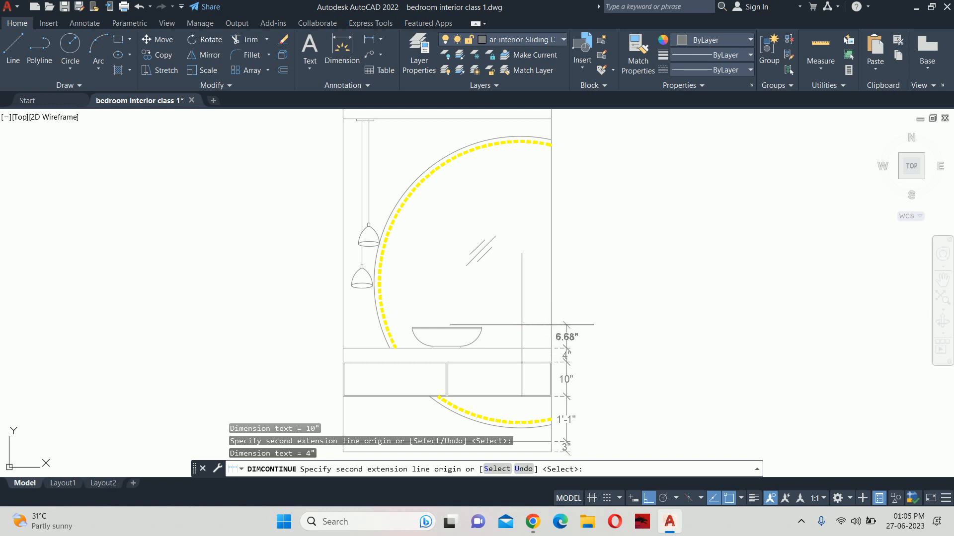
{"action": "scroll", "coordinate": [521, 326], "scroll_direction": "up", "scroll_amount": 4}
{"action": "left_click", "coordinate": [462, 311]}
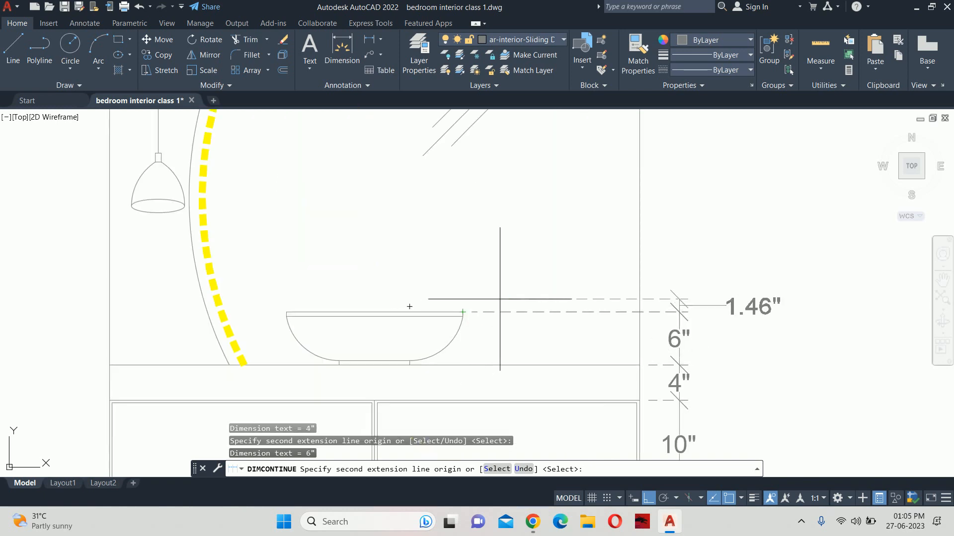
{"action": "scroll", "coordinate": [576, 299], "scroll_direction": "down", "scroll_amount": 5}
{"action": "middle_click_drag", "start_coordinate": [593, 272], "coordinate": [596, 326]}
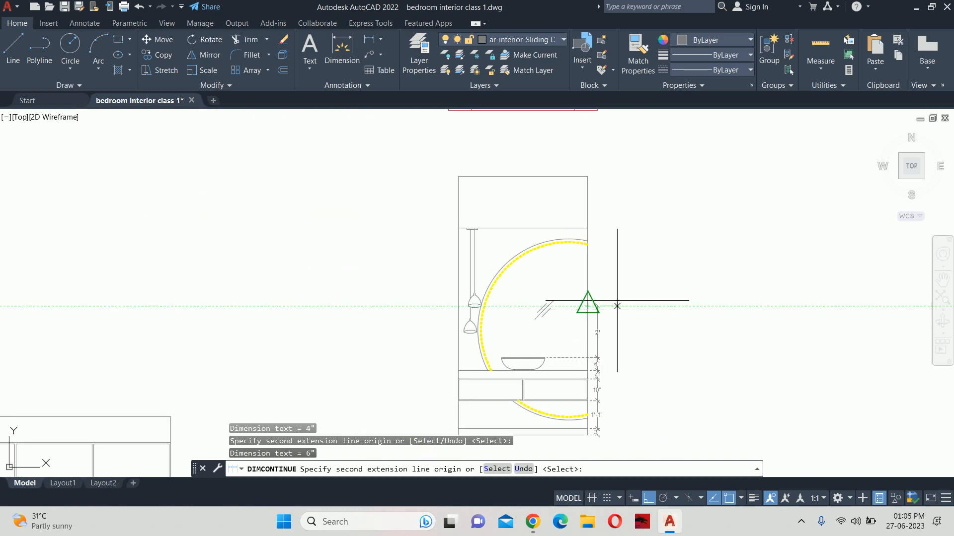
{"action": "key", "text": "Escape"}
{"action": "key", "text": "Escape"}
{"action": "key", "text": "Escape"}
Add a vertical linear dimension from the countertop's top edge to the line the pendant lamps hang from
{"action": "type", "text": "D"}
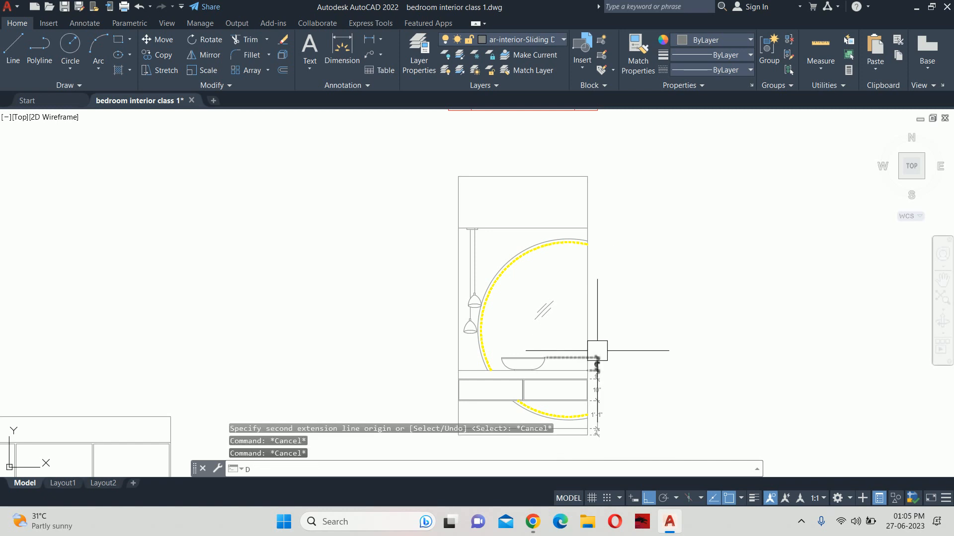
{"action": "type", "text": "LI"}
{"action": "key", "text": "Return"}
{"action": "scroll", "coordinate": [591, 367], "scroll_direction": "up", "scroll_amount": 3}
{"action": "left_click", "coordinate": [596, 366]}
{"action": "scroll", "coordinate": [593, 298], "scroll_direction": "down", "scroll_amount": 2}
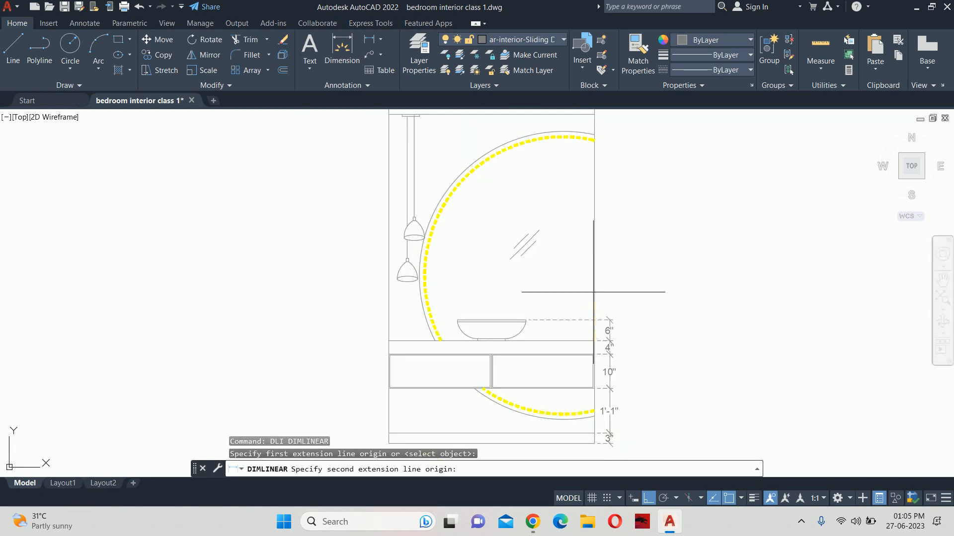
{"action": "middle_click_drag", "start_coordinate": [593, 292], "coordinate": [582, 393]}
{"action": "left_click", "coordinate": [580, 219]}
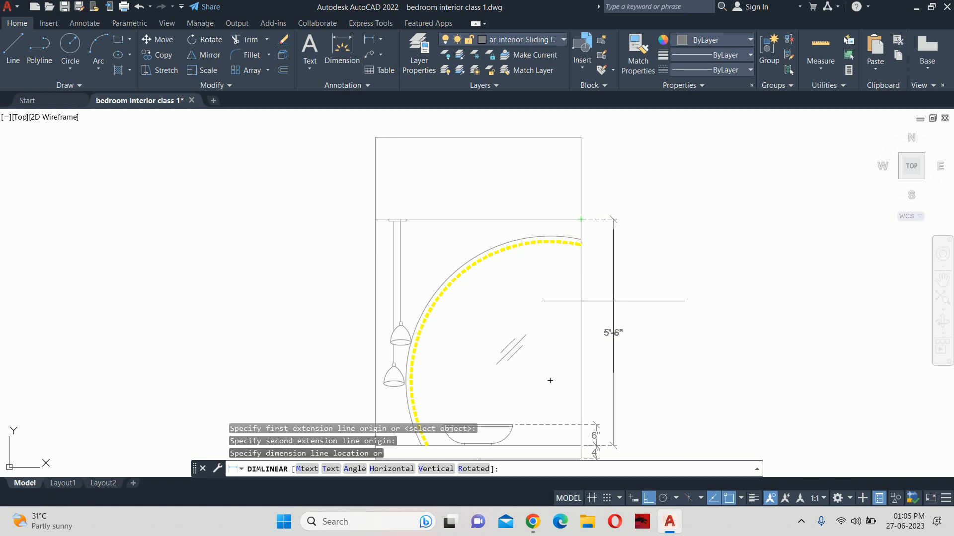
{"action": "middle_click_drag", "start_coordinate": [610, 283], "coordinate": [599, 342]}
Continue the dimension from the lamp hanging line up to the top edge of the elevation
{"action": "type", "text": "DCO"}
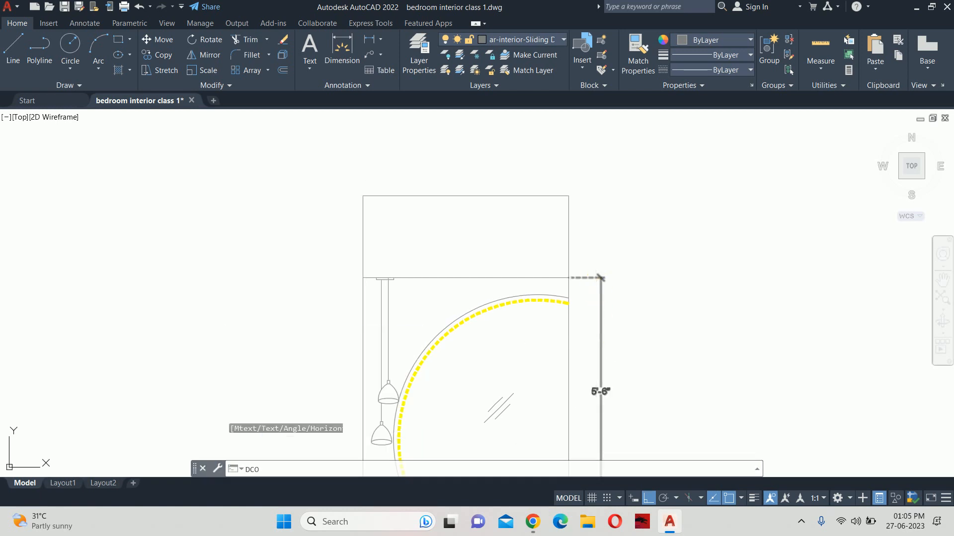
{"action": "key", "text": "Return"}
{"action": "key", "text": "Escape"}
{"action": "scroll", "coordinate": [582, 198], "scroll_direction": "down", "scroll_amount": 3}
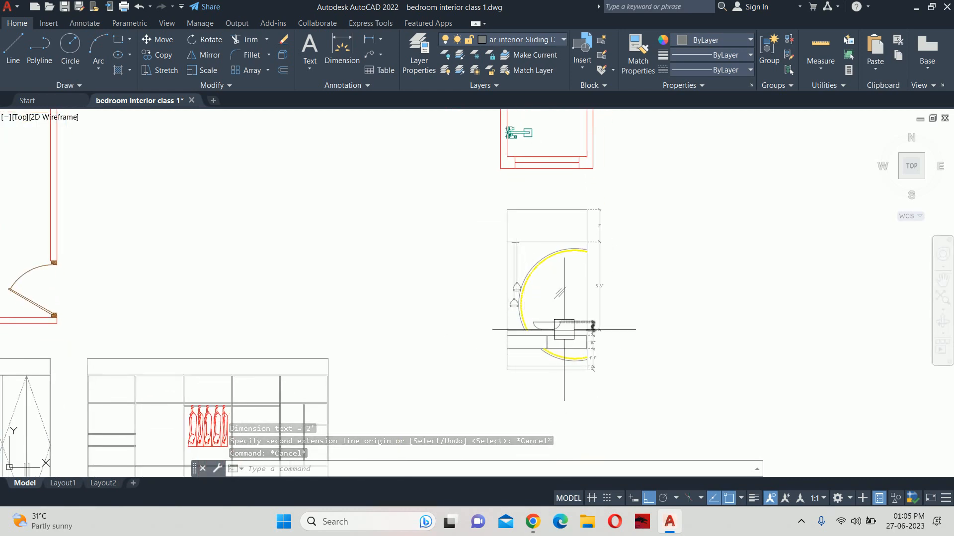
Copy the bathroom plan with its fixtures and elevation markers about 20 ft to the right of the original
{"action": "scroll", "coordinate": [557, 355], "scroll_direction": "up", "scroll_amount": 2}
{"action": "scroll", "coordinate": [553, 356], "scroll_direction": "up", "scroll_amount": 2}
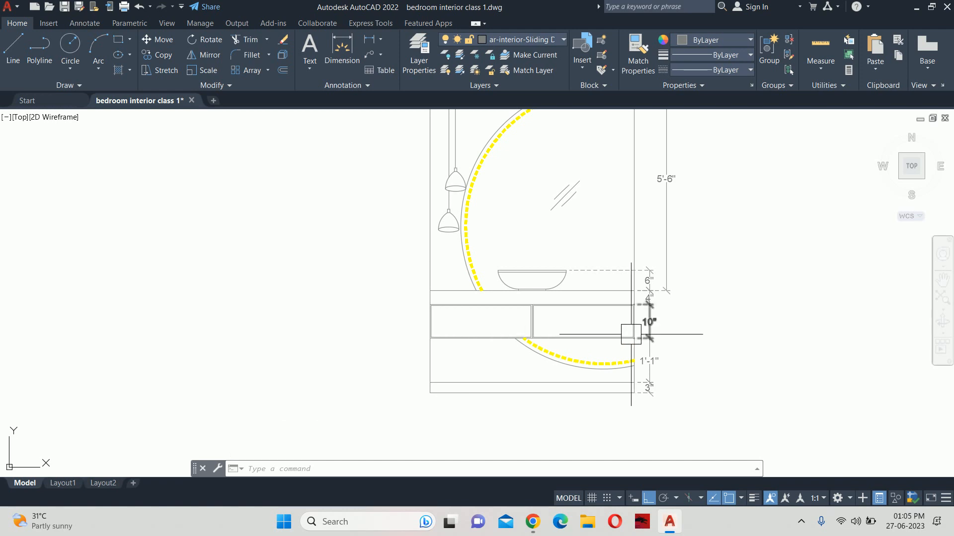
{"action": "scroll", "coordinate": [549, 326], "scroll_direction": "down", "scroll_amount": 6}
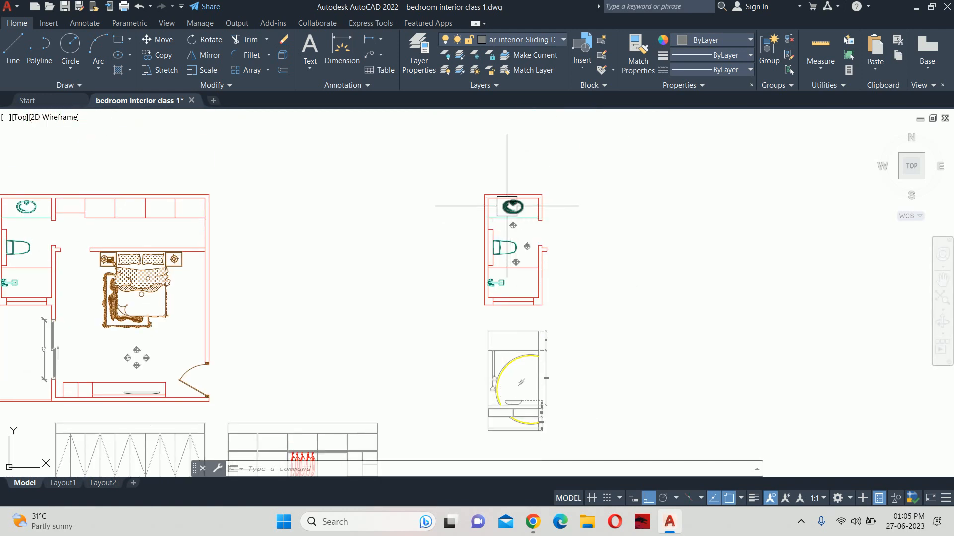
{"action": "scroll", "coordinate": [558, 232], "scroll_direction": "up", "scroll_amount": 4}
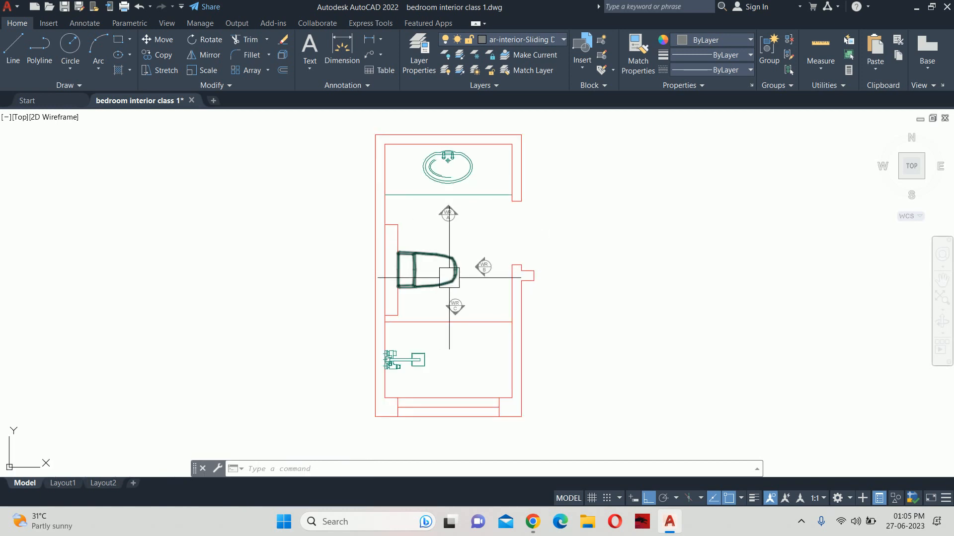
{"action": "type", "text": "co"}
{"action": "key", "text": "Return"}
{"action": "scroll", "coordinate": [449, 253], "scroll_direction": "down", "scroll_amount": 4}
{"action": "left_click", "coordinate": [391, 189]}
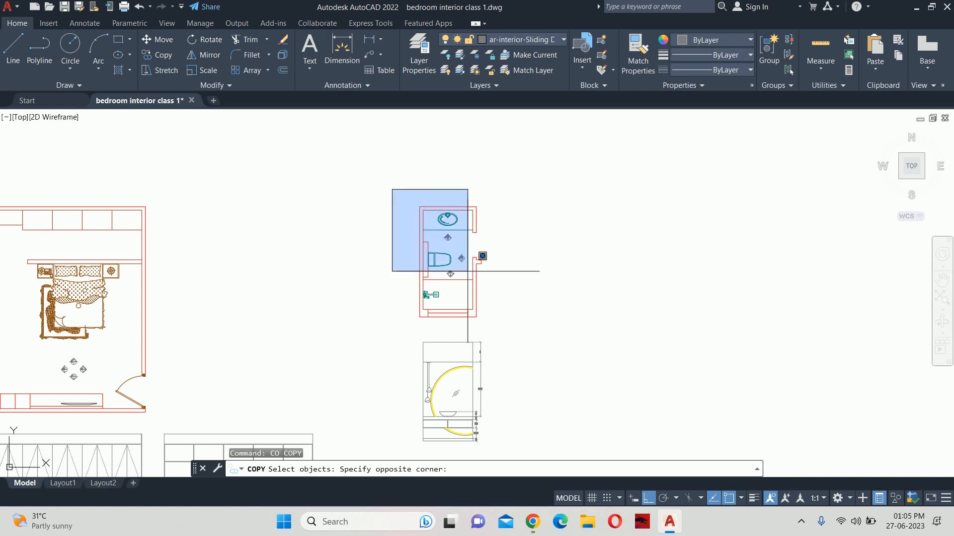
{"action": "left_click", "coordinate": [527, 319]}
{"action": "key", "text": "Return"}
{"action": "left_click", "coordinate": [522, 319]}
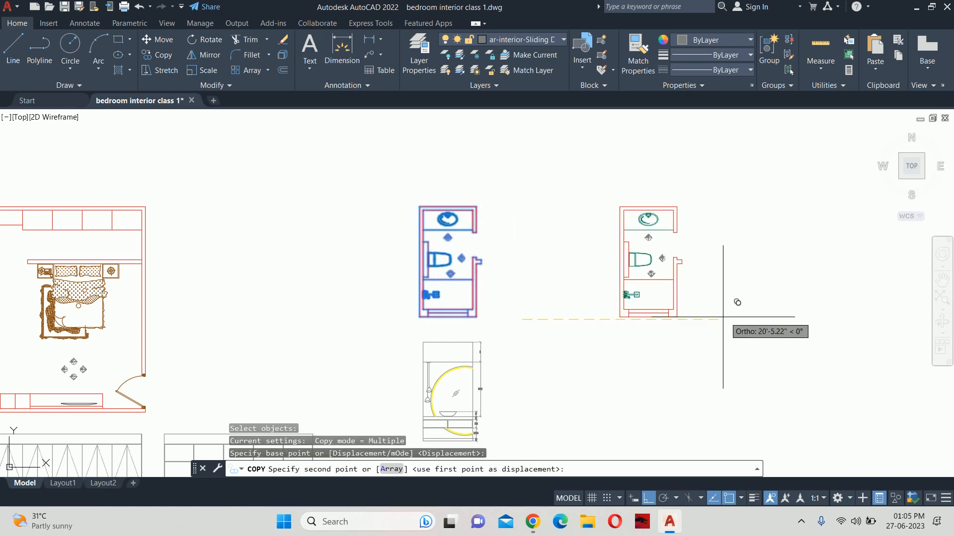
{"action": "left_click", "coordinate": [729, 317]}
{"action": "key", "text": "Escape"}
Rotate the copied bathroom plan 90° clockwise about its upper-right outer corner, with the toilet's wall uppermost
{"action": "type", "text": "ro"}
{"action": "key", "text": "Return"}
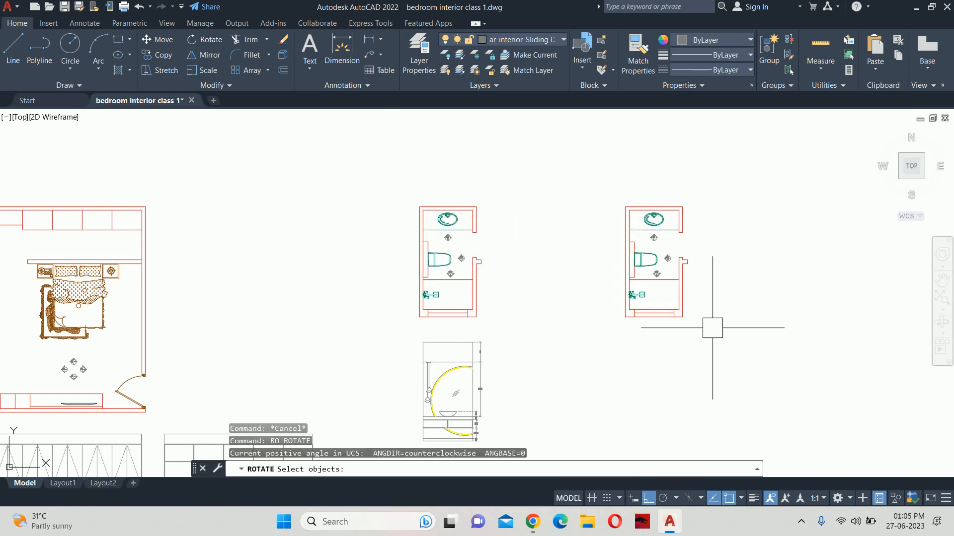
{"action": "left_click", "coordinate": [714, 352]}
{"action": "left_click", "coordinate": [601, 206]}
{"action": "key", "text": "Return"}
{"action": "left_click", "coordinate": [682, 207]}
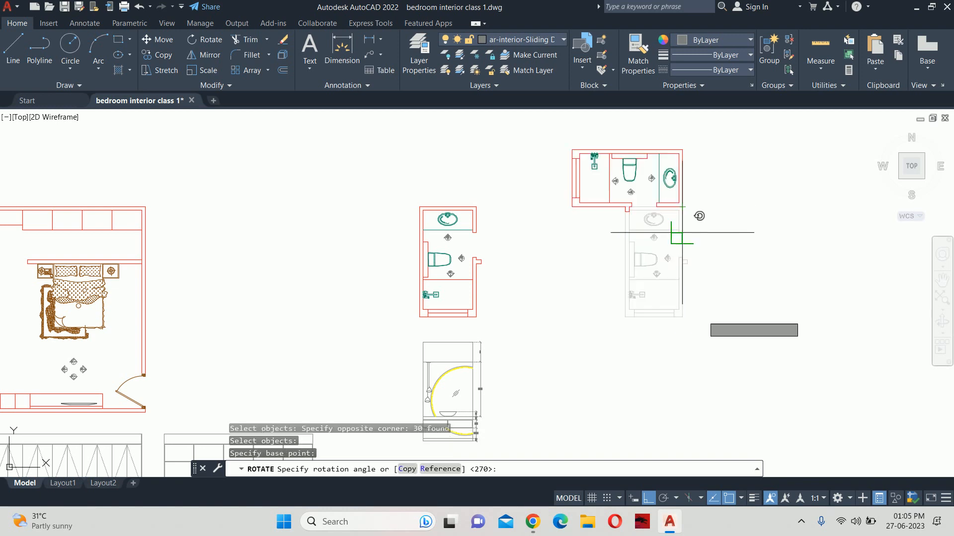
{"action": "key", "text": "Escape"}
{"action": "key", "text": "Escape"}
Place vertical construction lines through the rotated plan's left inner wall corner and the shower partition line
{"action": "scroll", "coordinate": [630, 311], "scroll_direction": "up", "scroll_amount": 4}
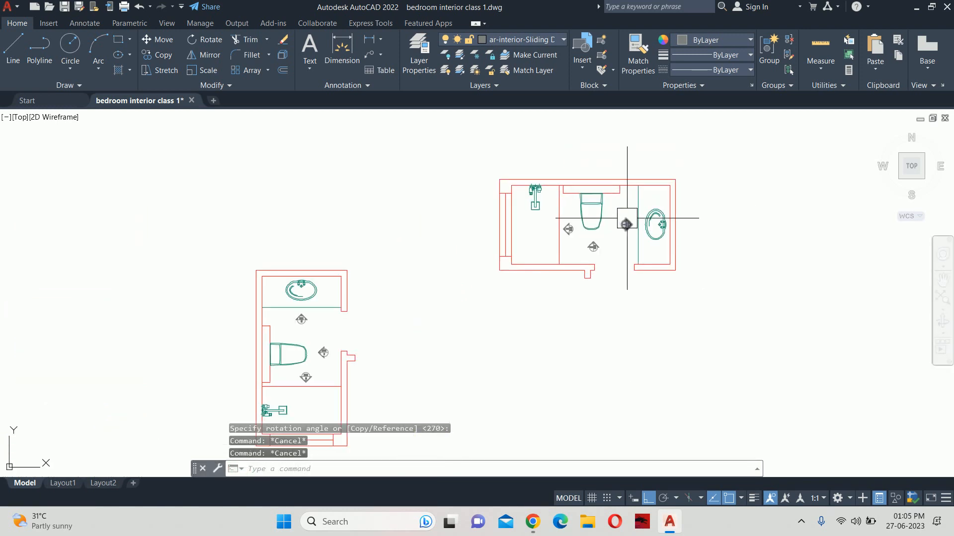
{"action": "type", "text": "xl"}
{"action": "key", "text": "Return"}
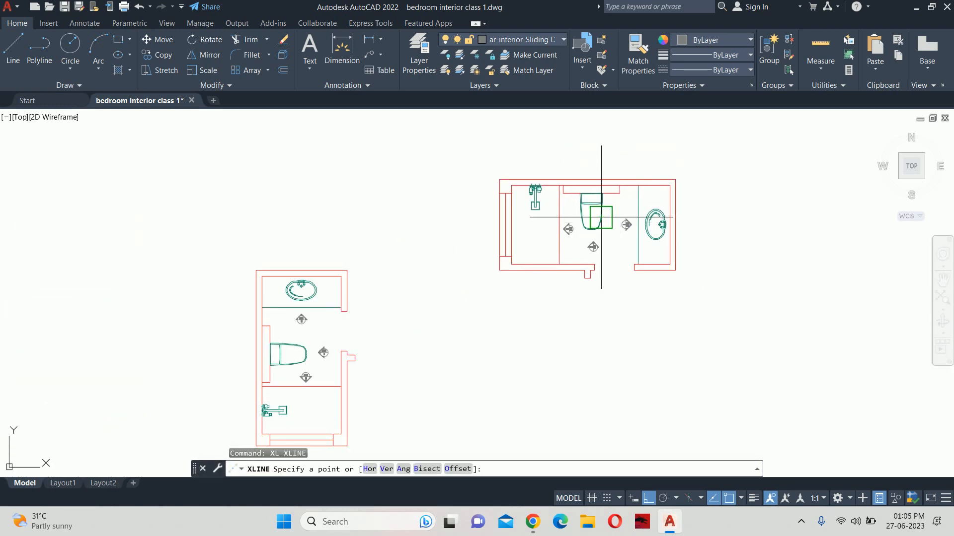
{"action": "type", "text": "V"}
{"action": "key", "text": "Return"}
{"action": "scroll", "coordinate": [529, 184], "scroll_direction": "up", "scroll_amount": 4}
{"action": "left_click", "coordinate": [484, 187]}
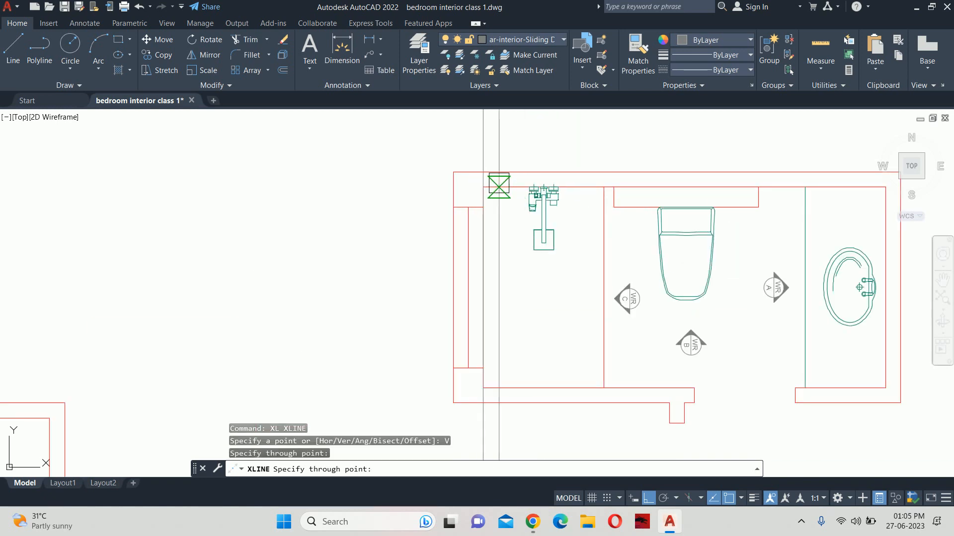
{"action": "left_click", "coordinate": [603, 188]}
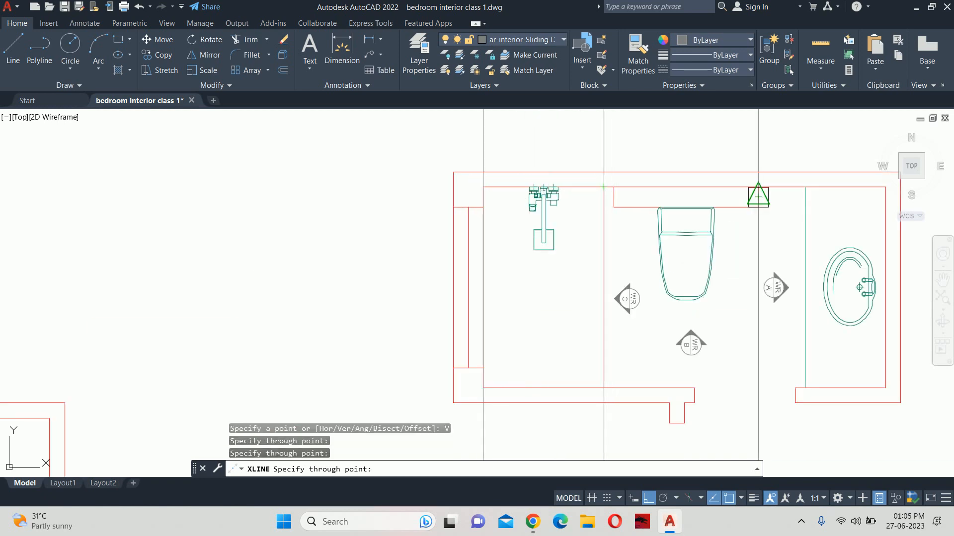
Add vertical construction lines through the right inner wall corner, the countertop's front edge and both ends of the ledge behind the toilet
{"action": "middle_click_drag", "start_coordinate": [793, 193], "coordinate": [720, 204]}
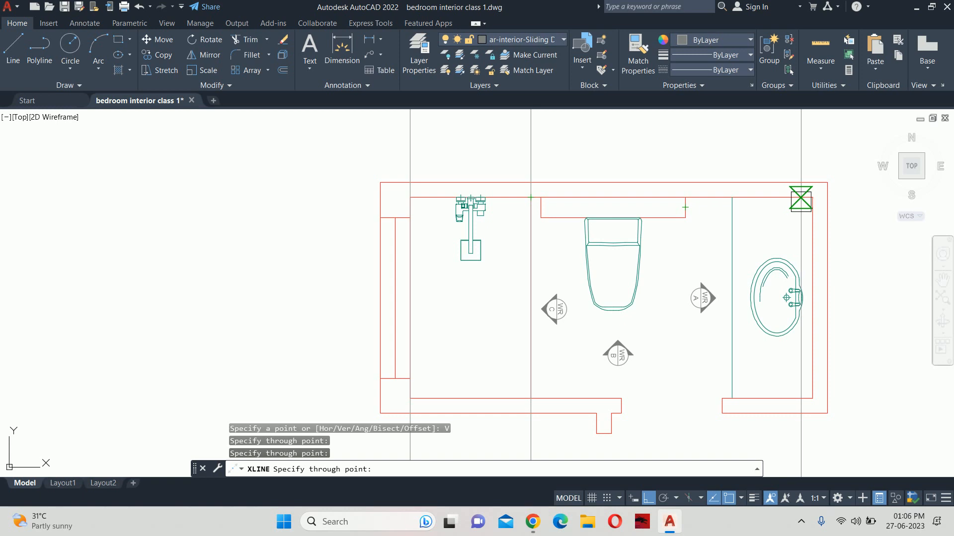
{"action": "left_click", "coordinate": [813, 196]}
{"action": "left_click", "coordinate": [683, 215]}
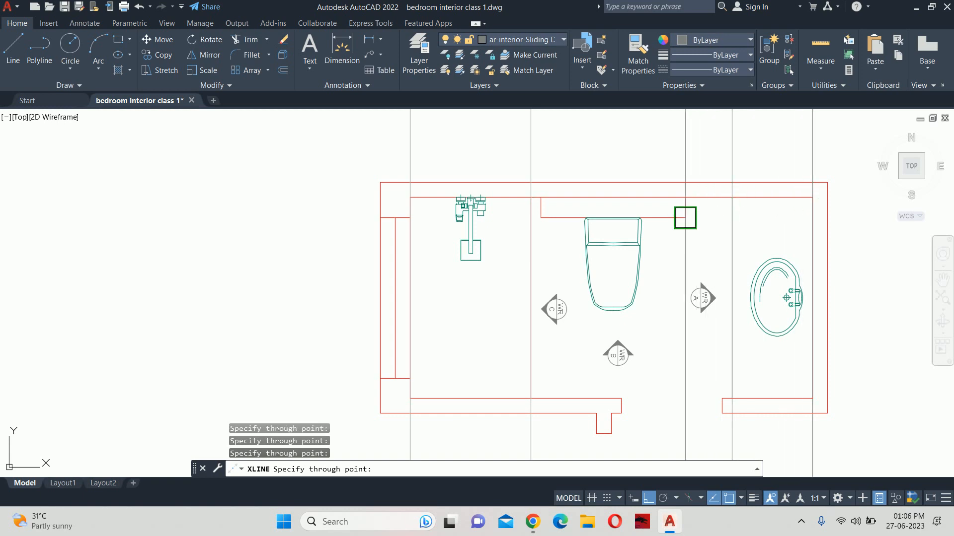
{"action": "left_click", "coordinate": [541, 215]}
{"action": "key", "text": "Escape"}
Place horizontal construction lines through the vanity elevation's top edge, lamp hanging line and bottom edge
{"action": "scroll", "coordinate": [567, 215], "scroll_direction": "down", "scroll_amount": 3}
{"action": "scroll", "coordinate": [567, 215], "scroll_direction": "down", "scroll_amount": 3}
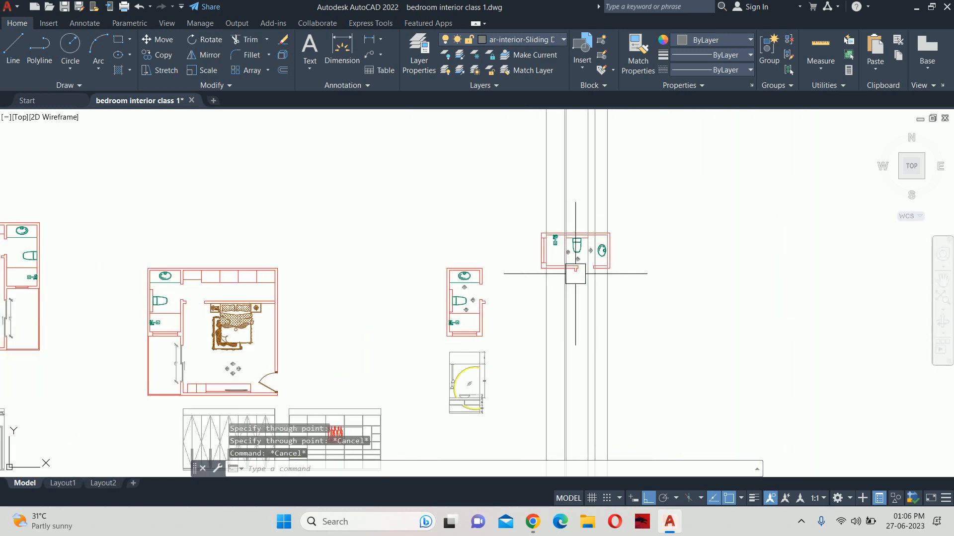
{"action": "middle_click_drag", "start_coordinate": [564, 351], "coordinate": [522, 207]}
{"action": "key", "text": "space"}
{"action": "type", "text": "x"}
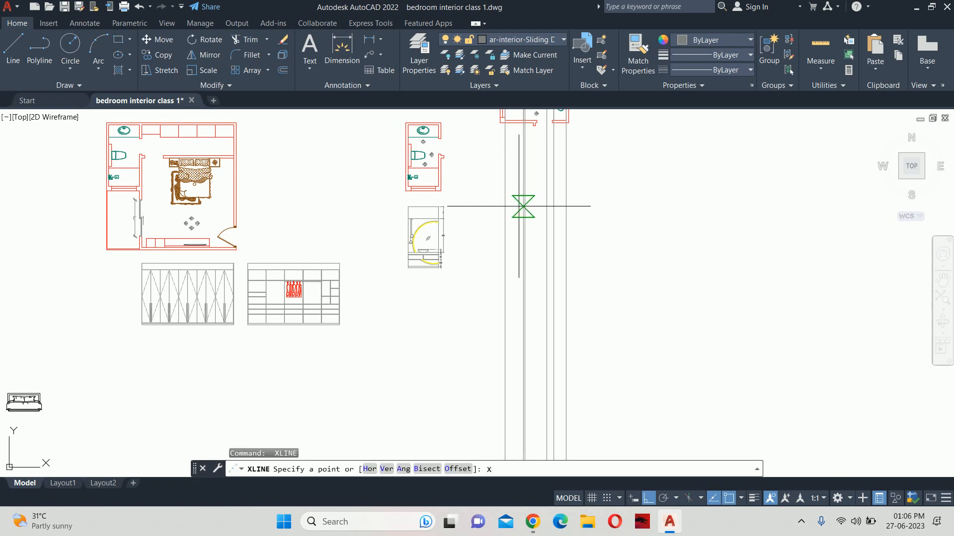
{"action": "type", "text": "h"}
{"action": "key", "text": "Return"}
{"action": "scroll", "coordinate": [501, 214], "scroll_direction": "up", "scroll_amount": 4}
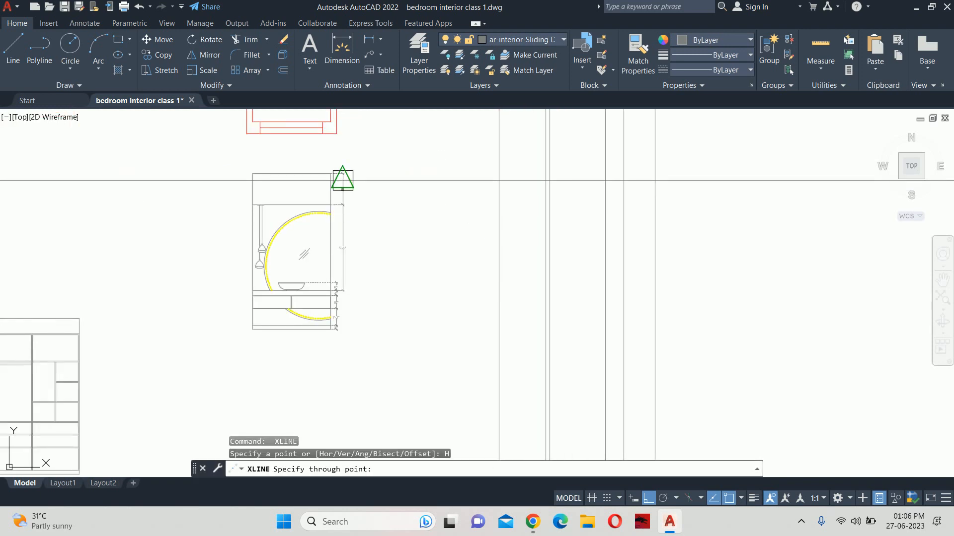
{"action": "left_click", "coordinate": [331, 174]}
{"action": "left_click", "coordinate": [330, 204]}
{"action": "scroll", "coordinate": [336, 331], "scroll_direction": "up", "scroll_amount": 4}
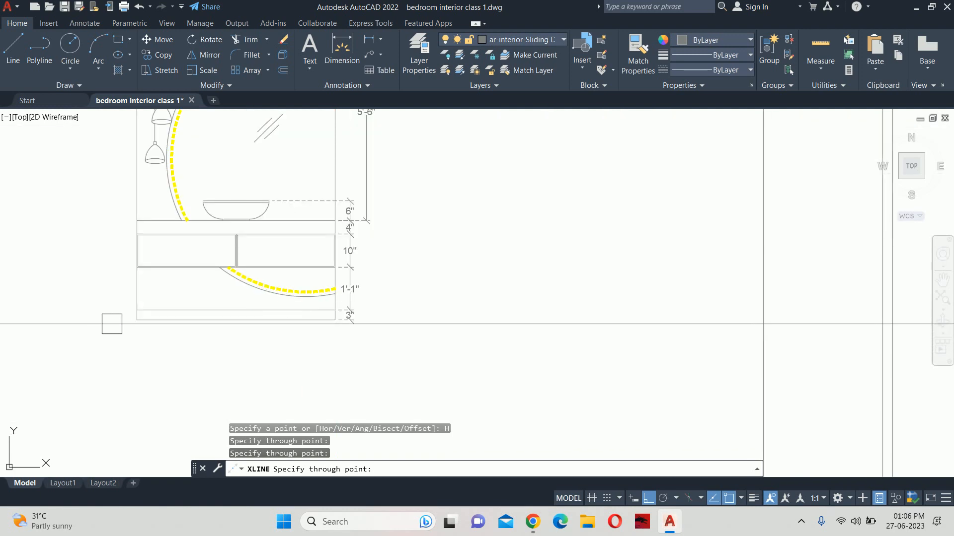
{"action": "left_click", "coordinate": [132, 320]}
{"action": "key", "text": "Escape"}
{"action": "key", "text": "Escape"}
{"action": "key", "text": "Escape"}
Trim the vertical construction lines below the bottom horizontal line
{"action": "scroll", "coordinate": [474, 338], "scroll_direction": "down", "scroll_amount": 2}
{"action": "middle_click_drag", "start_coordinate": [555, 308], "coordinate": [273, 283]}
{"action": "scroll", "coordinate": [387, 309], "scroll_direction": "up", "scroll_amount": 2}
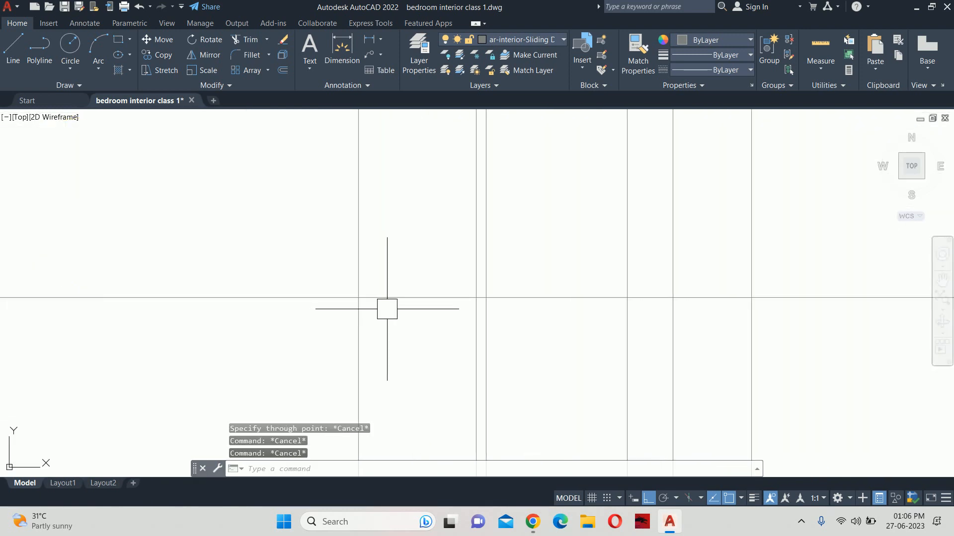
{"action": "middle_click_drag", "start_coordinate": [386, 308], "coordinate": [314, 329]}
{"action": "type", "text": "tr"}
{"action": "key", "text": "Return"}
{"action": "key", "text": "Return"}
{"action": "left_click", "coordinate": [244, 351]}
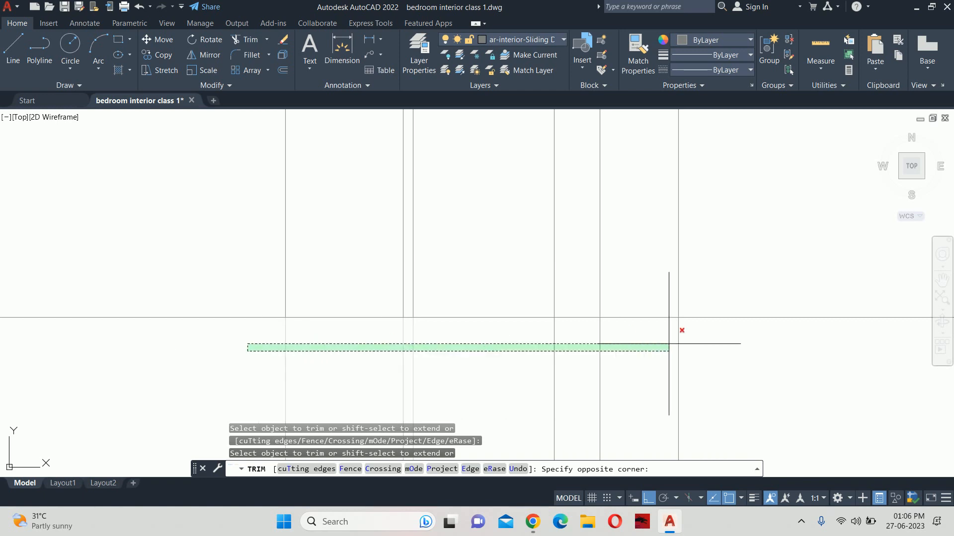
{"action": "left_click", "coordinate": [719, 328]}
Trim the lower two horizontal lines beyond the rightmost vertical, and the vertical lines above the lamp hanging level
{"action": "scroll", "coordinate": [712, 298], "scroll_direction": "down", "scroll_amount": 2}
{"action": "middle_click_drag", "start_coordinate": [711, 285], "coordinate": [682, 260]}
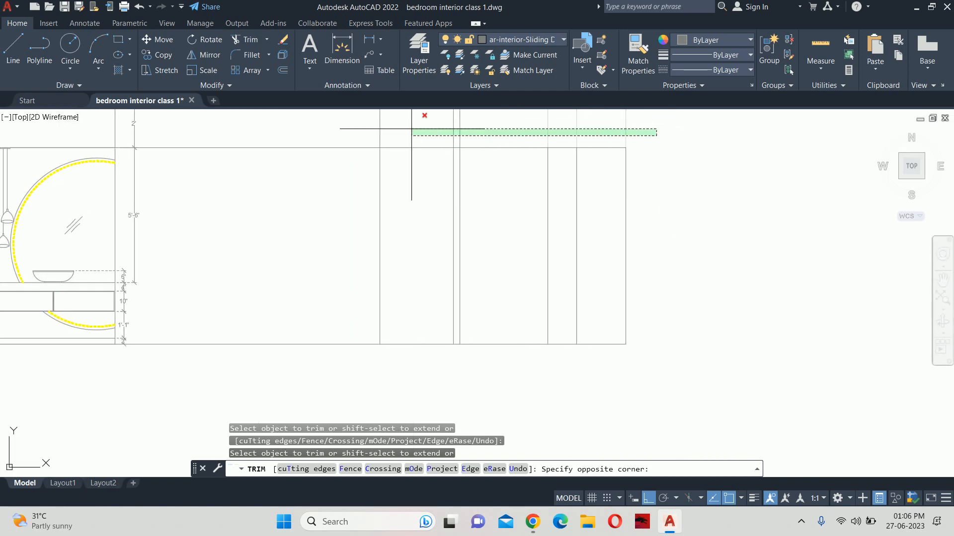
{"action": "left_click", "coordinate": [341, 131]}
{"action": "left_click", "coordinate": [343, 133]}
Trim the lamp-level and bottom horizontal lines to the left of the new elevation's leftmost vertical
{"action": "scroll", "coordinate": [346, 128], "scroll_direction": "up", "scroll_amount": 2}
{"action": "middle_click_drag", "start_coordinate": [319, 130], "coordinate": [213, 112]}
{"action": "left_click", "coordinate": [228, 166]}
{"action": "scroll", "coordinate": [229, 206], "scroll_direction": "down", "scroll_amount": 2}
{"action": "middle_click_drag", "start_coordinate": [218, 219], "coordinate": [156, 119]}
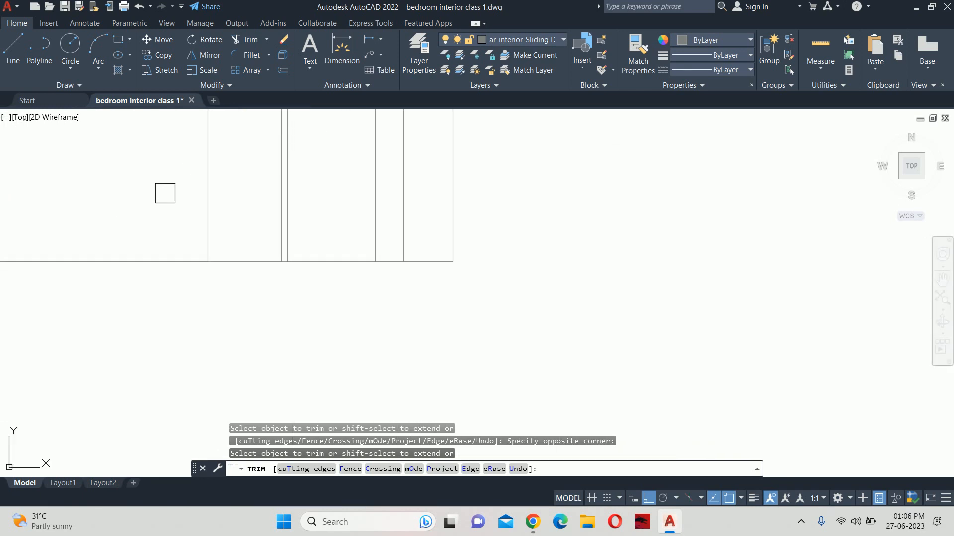
{"action": "left_click", "coordinate": [164, 193]}
{"action": "left_click", "coordinate": [157, 288]}
{"action": "scroll", "coordinate": [172, 283], "scroll_direction": "down", "scroll_amount": 4}
{"action": "middle_click_drag", "start_coordinate": [172, 283], "coordinate": [387, 357]}
{"action": "key", "text": "Escape"}
{"action": "key", "text": "Escape"}
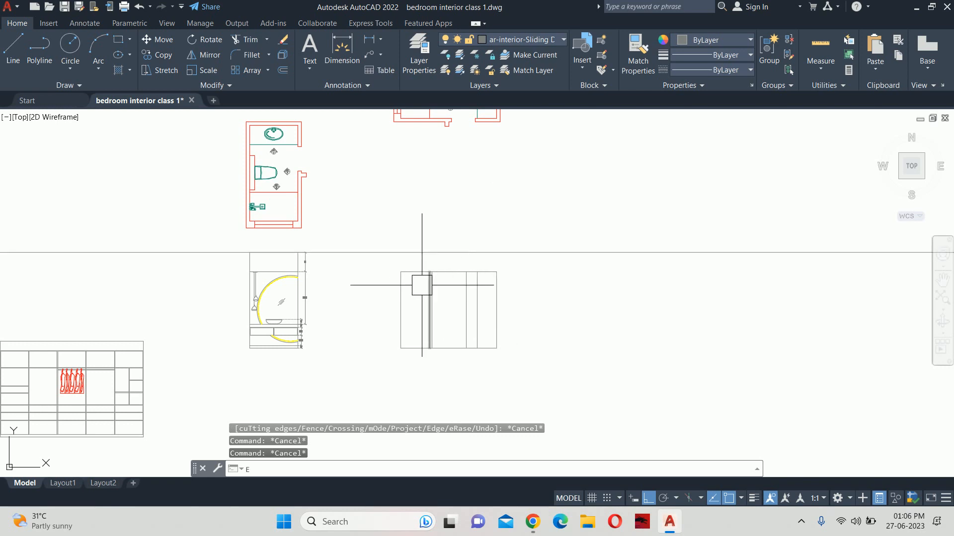
Extend the new elevation's two outer verticals up to the top line and trim that line's overhangs on both sides
{"action": "key", "text": "Return"}
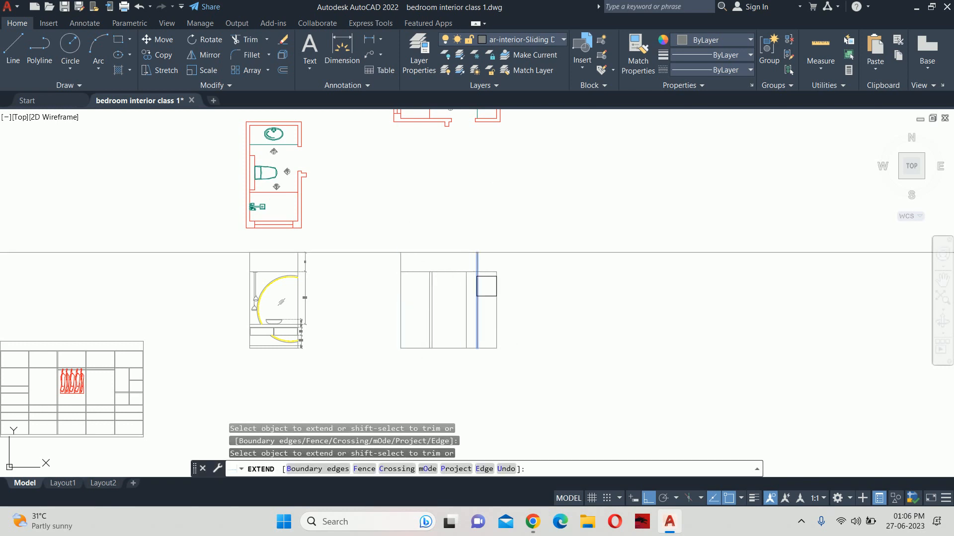
{"action": "scroll", "coordinate": [493, 284], "scroll_direction": "up", "scroll_amount": 3}
{"action": "left_click", "coordinate": [523, 238]}
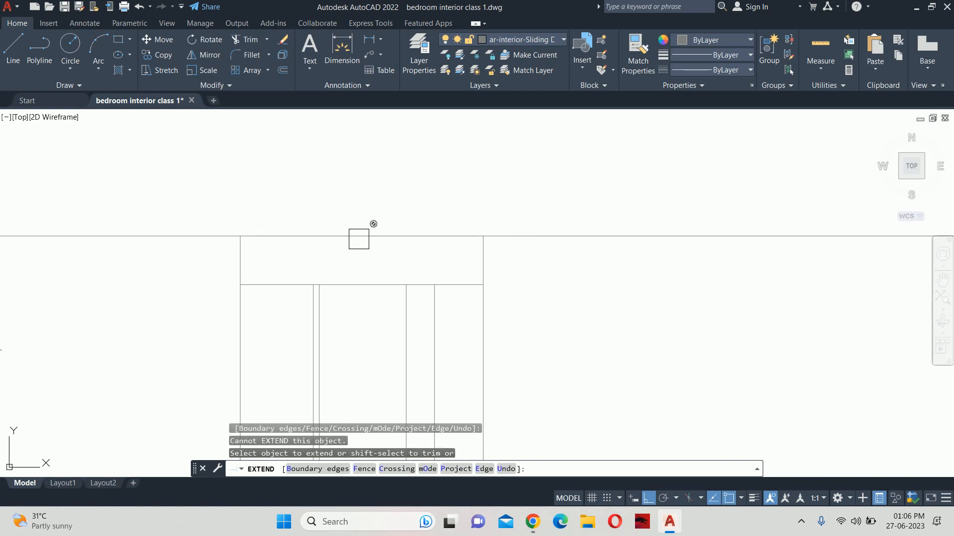
{"action": "left_click", "coordinate": [542, 244]}
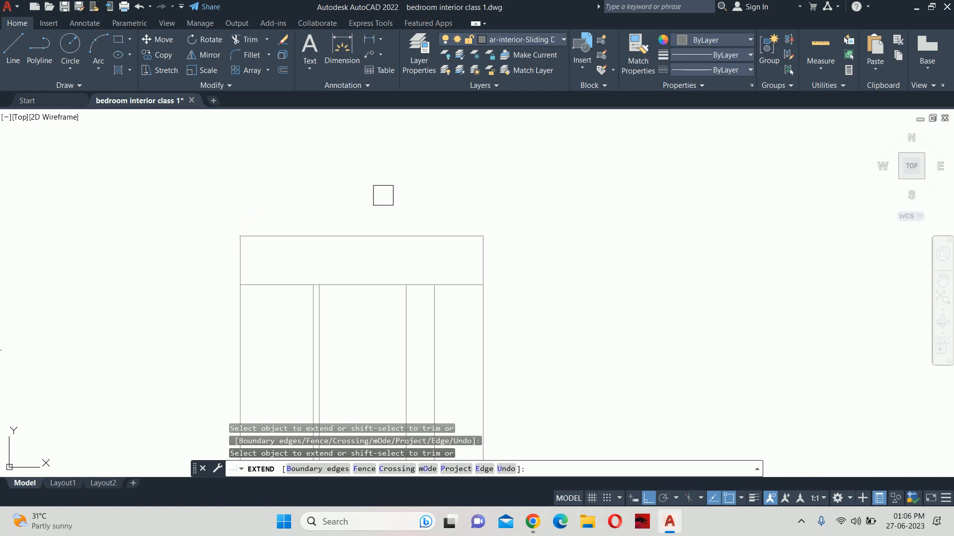
{"action": "key", "text": "Escape"}
{"action": "key", "text": "Escape"}
Look through the House Designer blocks in DesignCenter for a front-view toilet
{"action": "scroll", "coordinate": [422, 213], "scroll_direction": "down", "scroll_amount": 6}
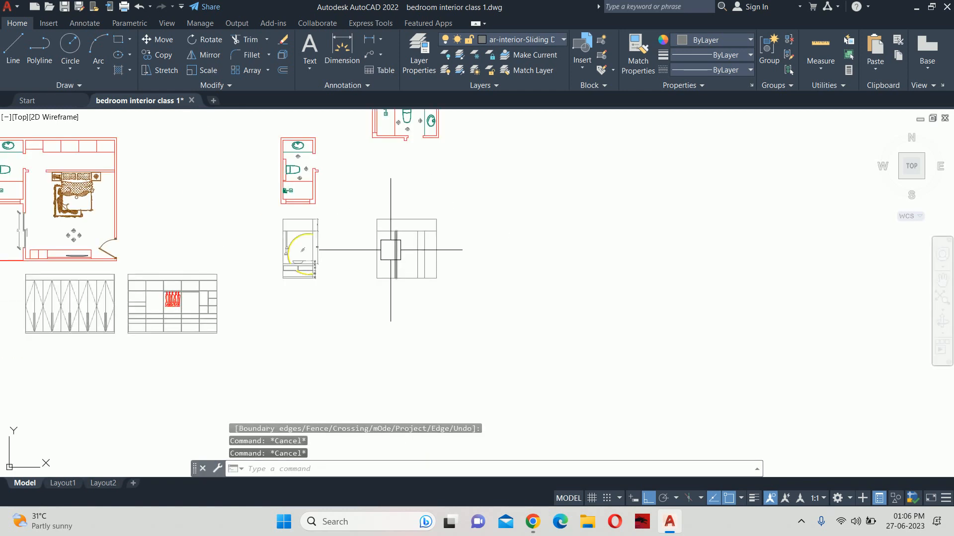
{"action": "key", "text": "Escape"}
{"action": "scroll", "coordinate": [422, 248], "scroll_direction": "up", "scroll_amount": 2}
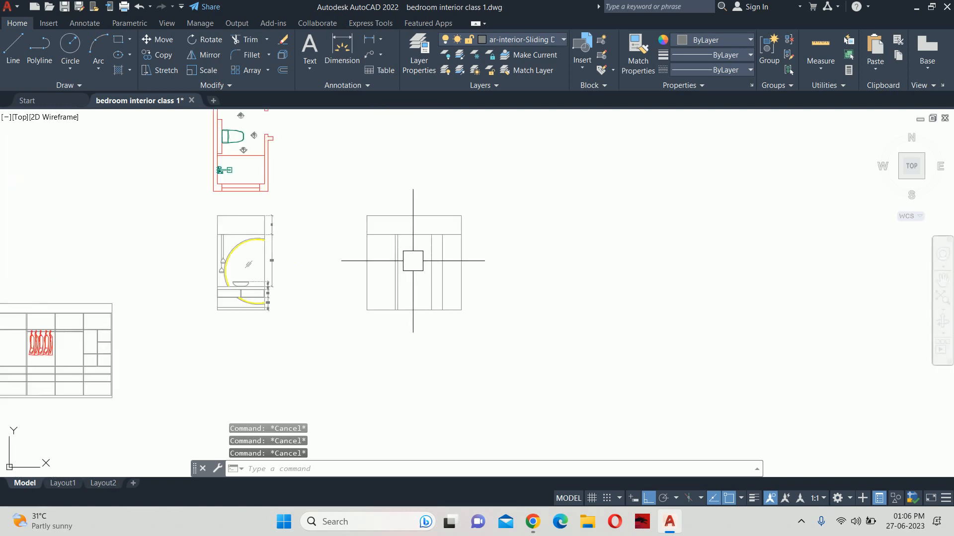
{"action": "scroll", "coordinate": [412, 261], "scroll_direction": "down", "scroll_amount": 4}
{"action": "scroll", "coordinate": [430, 199], "scroll_direction": "up", "scroll_amount": 4}
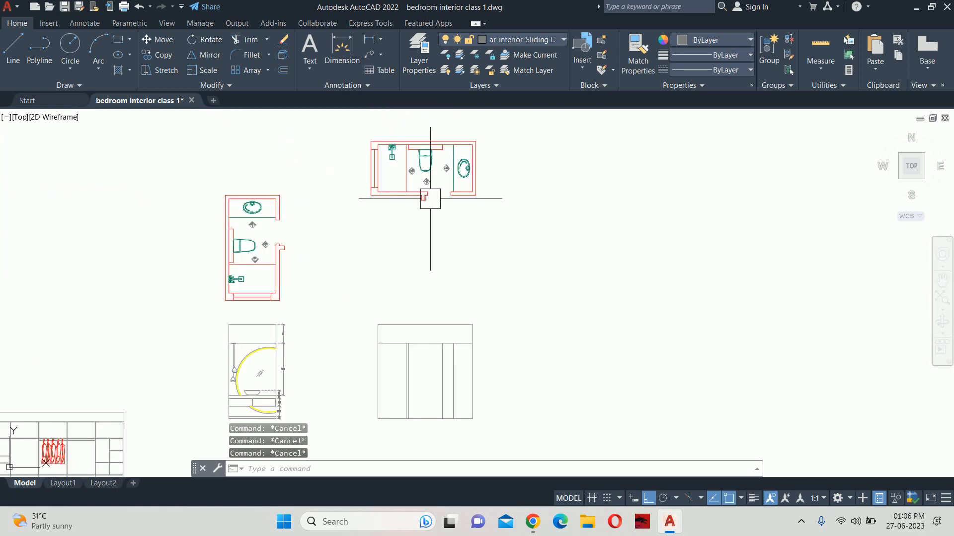
{"action": "scroll", "coordinate": [423, 194], "scroll_direction": "down", "scroll_amount": 2}
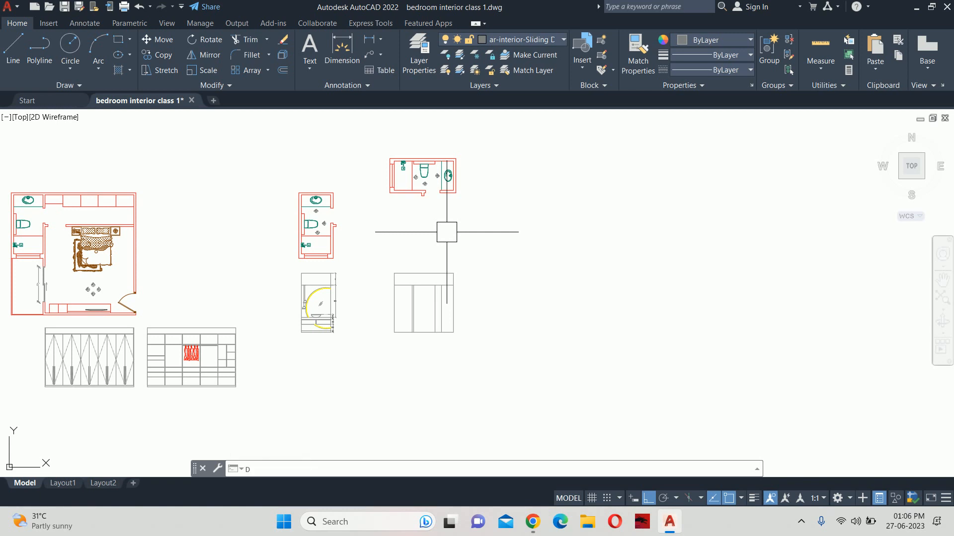
{"action": "key", "text": "Return"}
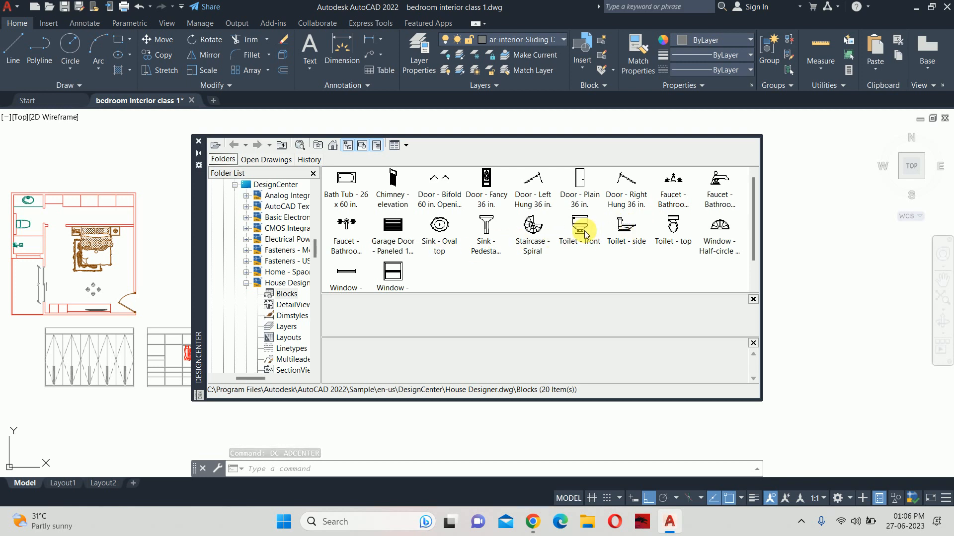
{"action": "left_click", "coordinate": [198, 142]}
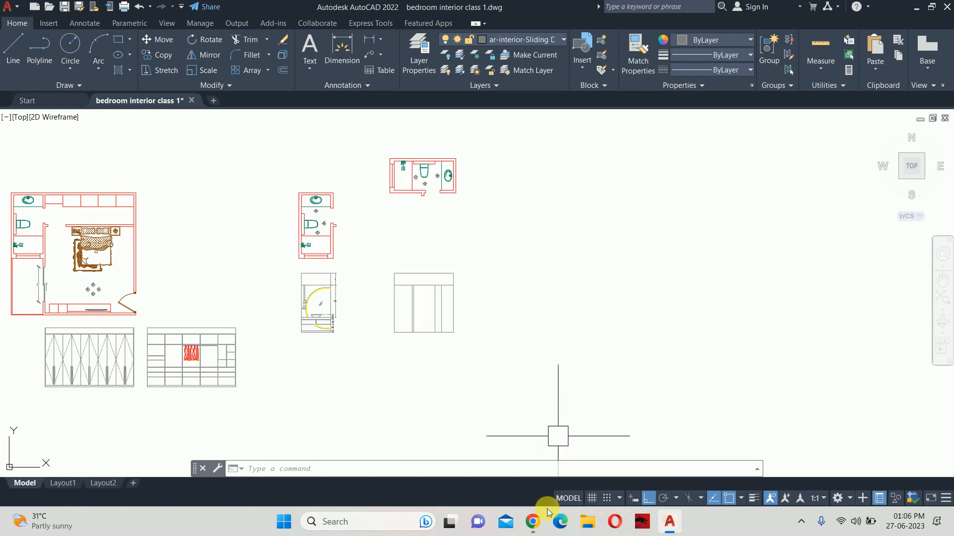
Switch to Chrome, search Google for "cadd blocks" in a new tab and open the cad-block.com site
{"action": "left_click", "coordinate": [534, 507]}
{"action": "left_click", "coordinate": [455, 432]}
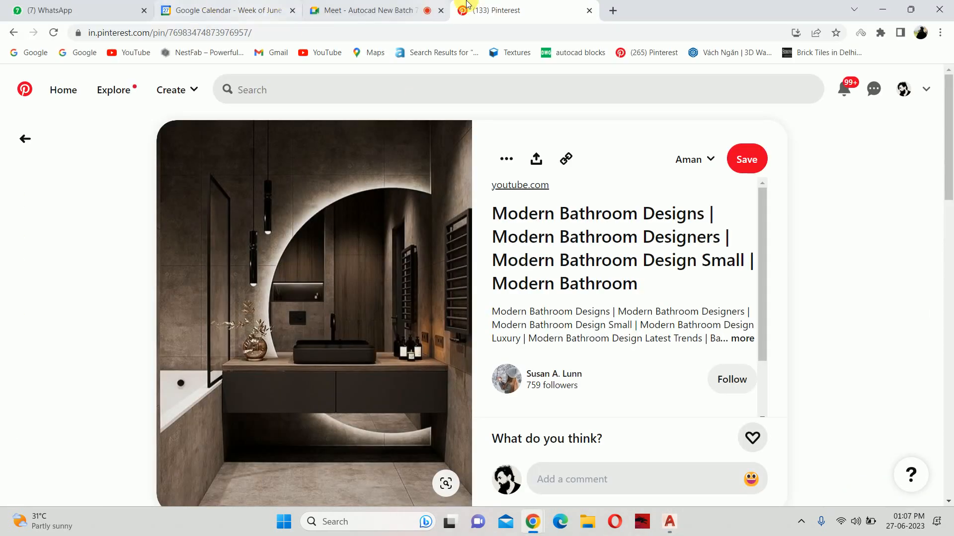
{"action": "left_click", "coordinate": [613, 11]}
{"action": "left_click", "coordinate": [404, 268]}
{"action": "type", "text": "C"}
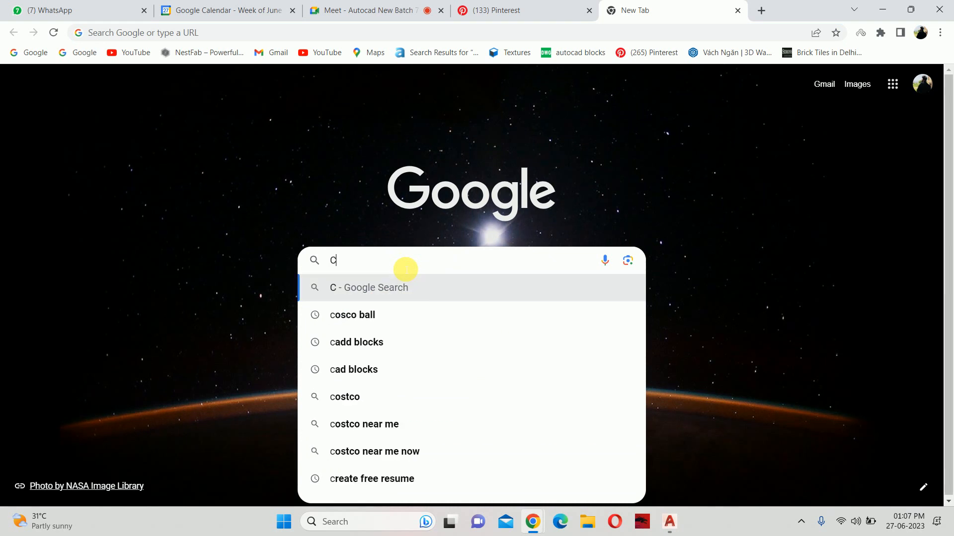
{"action": "type", "text": "ADD"}
{"action": "left_click", "coordinate": [380, 313]}
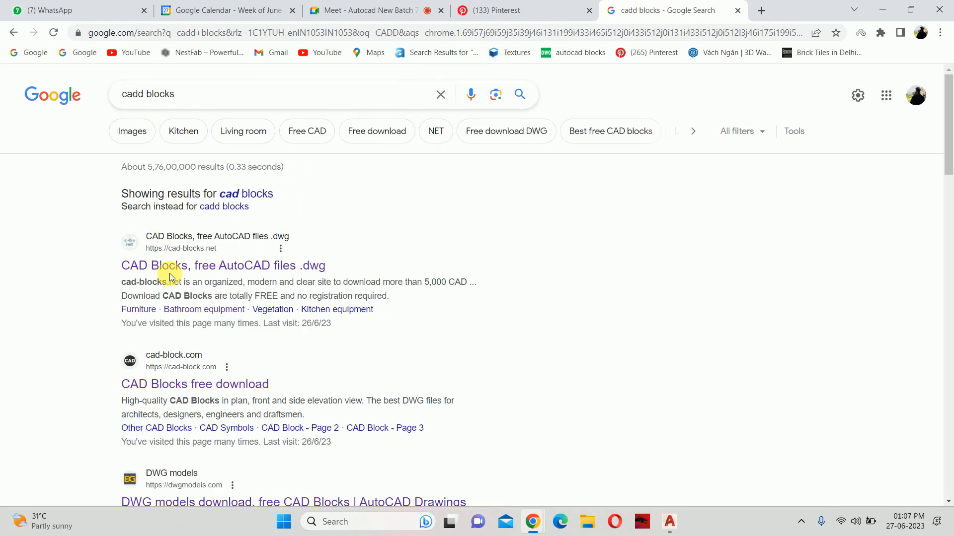
{"action": "left_click", "coordinate": [194, 386]}
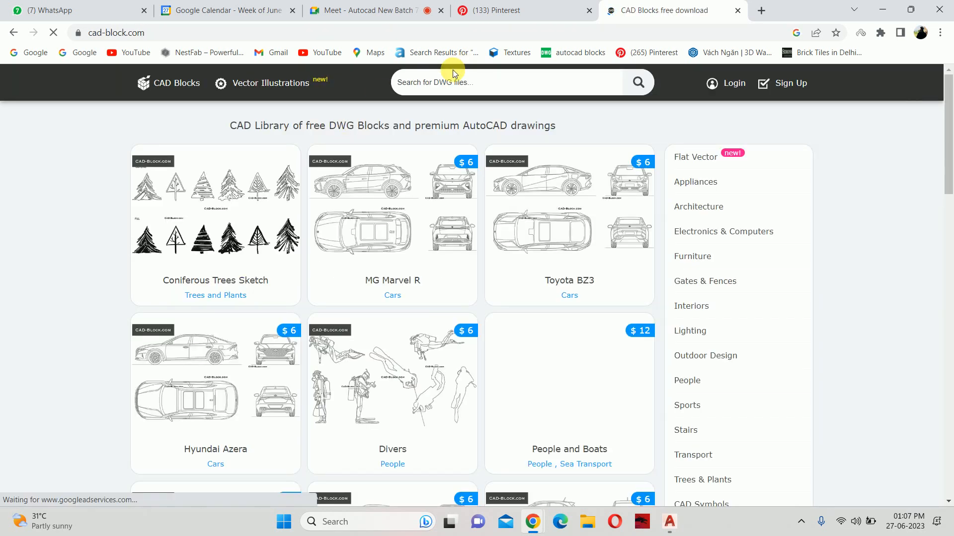
Try to search the CAD block site for WC
{"action": "left_click", "coordinate": [449, 85]}
{"action": "type", "text": "W"}
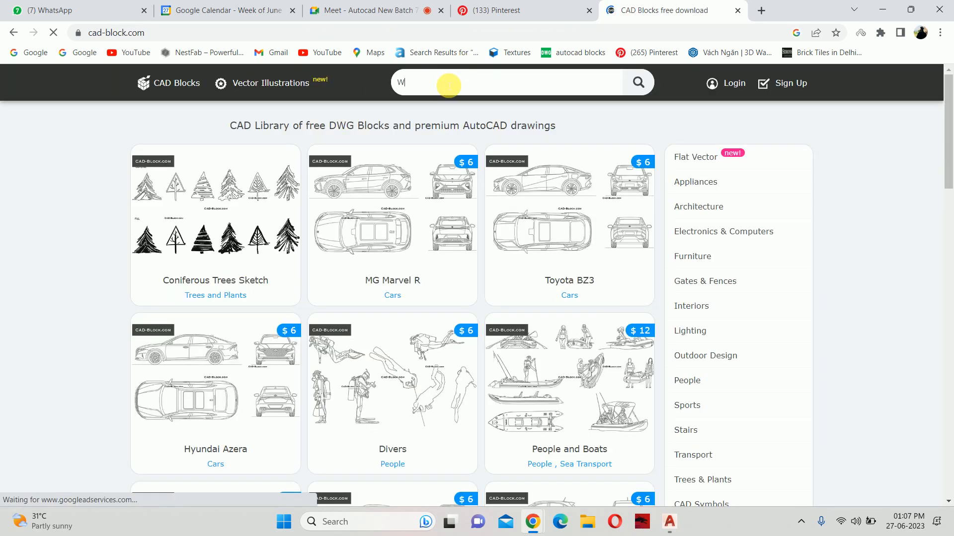
{"action": "type", "text": "C"}
{"action": "key", "text": "Return"}
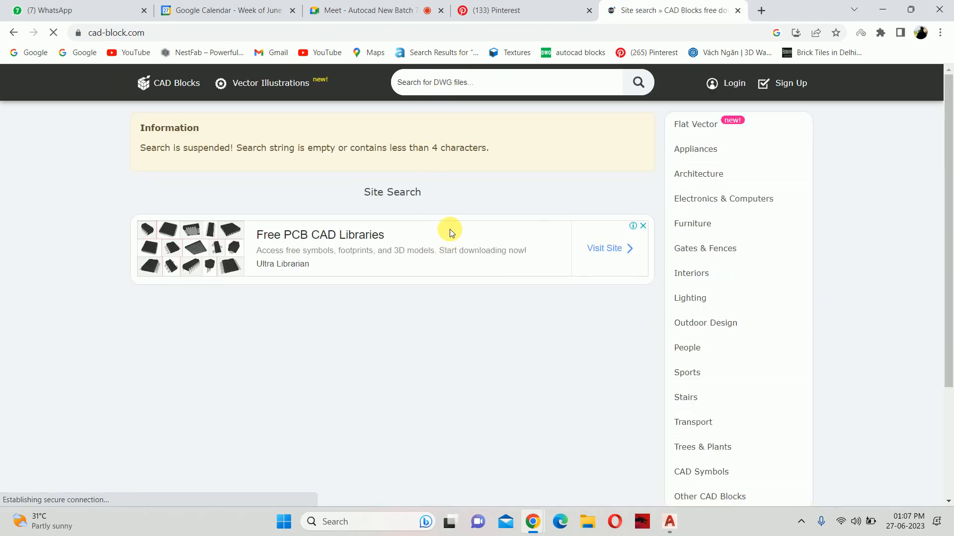
{"action": "scroll", "coordinate": [440, 215], "scroll_direction": "down", "scroll_amount": 3}
{"action": "scroll", "coordinate": [544, 231], "scroll_direction": "up", "scroll_amount": 2}
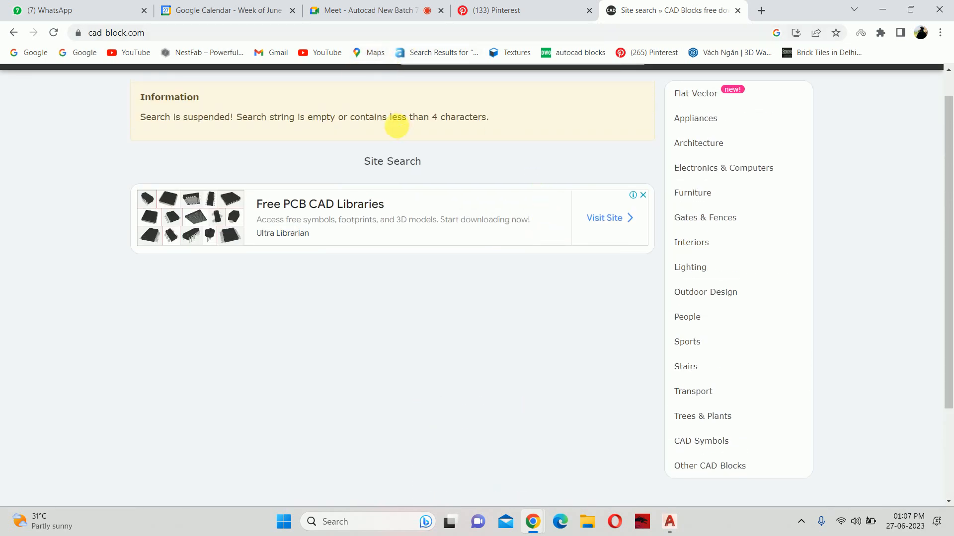
{"action": "scroll", "coordinate": [396, 127], "scroll_direction": "up", "scroll_amount": 1}
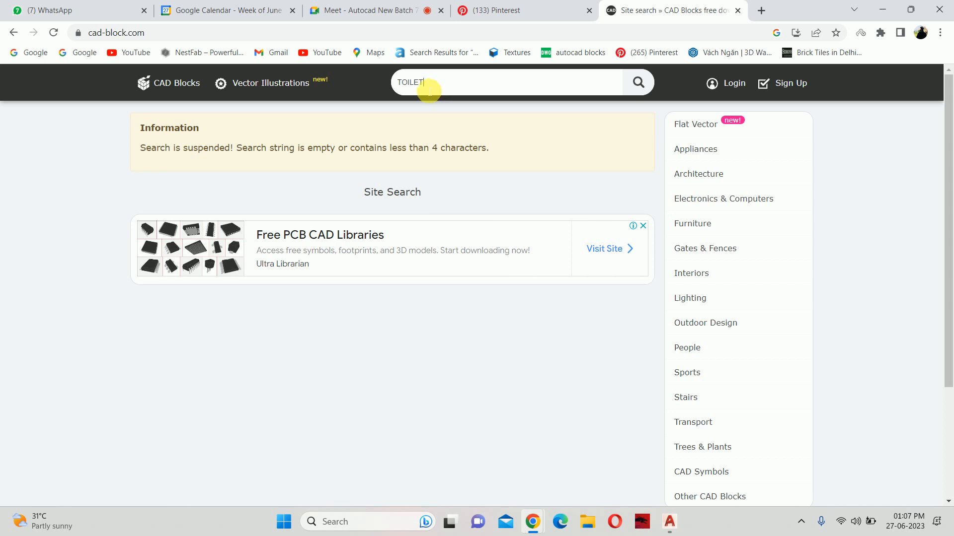
Search the site for TOILET and open the W.C. sanitary ware block page from the results
{"action": "key", "text": "Return"}
{"action": "scroll", "coordinate": [413, 155], "scroll_direction": "down", "scroll_amount": 3}
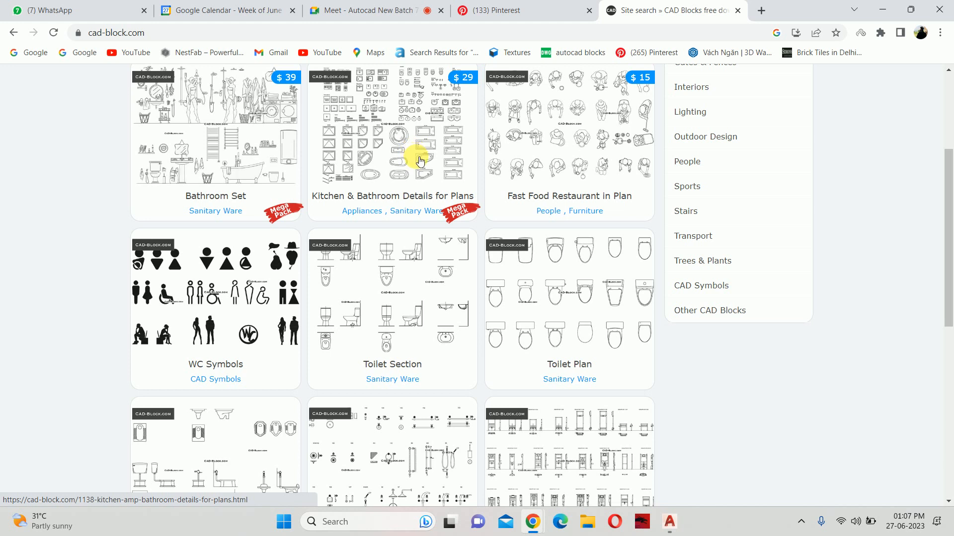
{"action": "scroll", "coordinate": [420, 161], "scroll_direction": "down", "scroll_amount": 2}
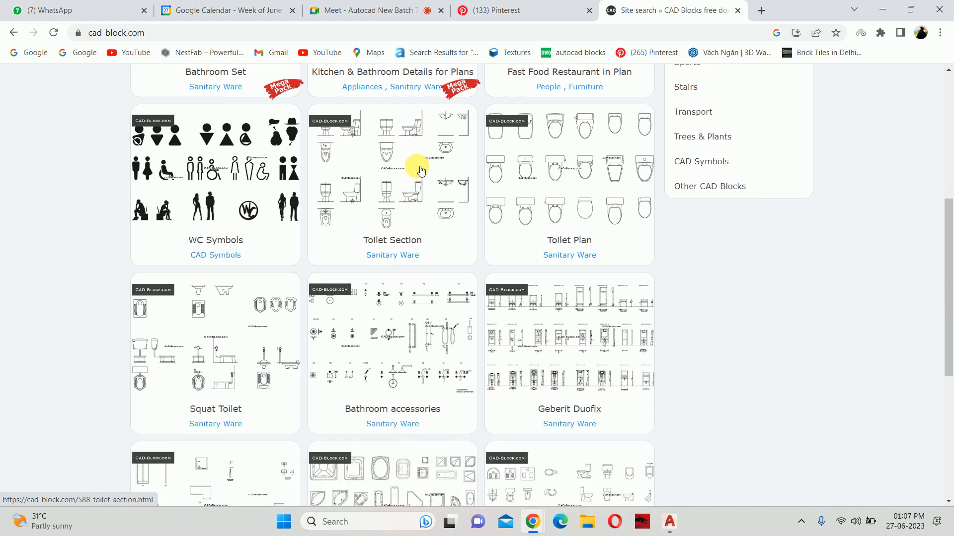
{"action": "scroll", "coordinate": [419, 169], "scroll_direction": "down", "scroll_amount": 2}
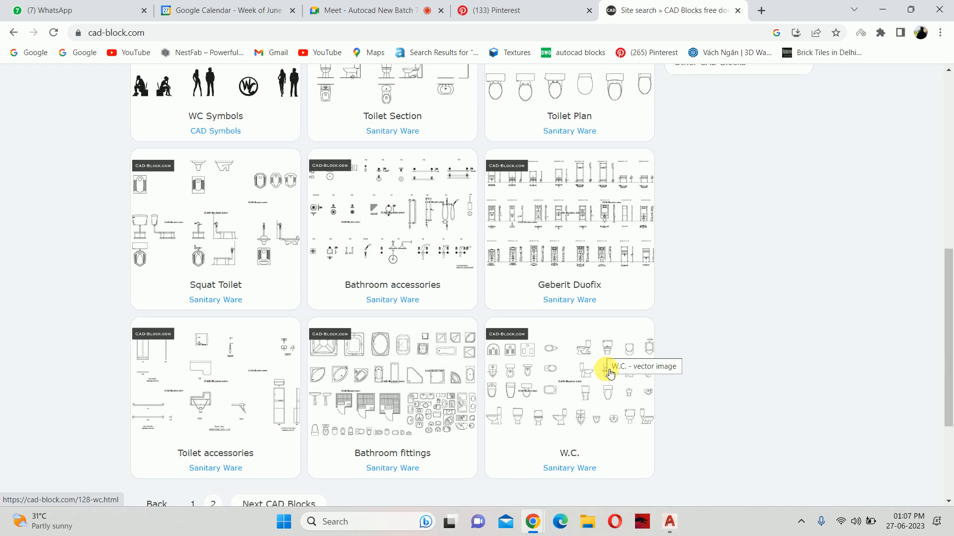
{"action": "scroll", "coordinate": [579, 377], "scroll_direction": "up", "scroll_amount": 6}
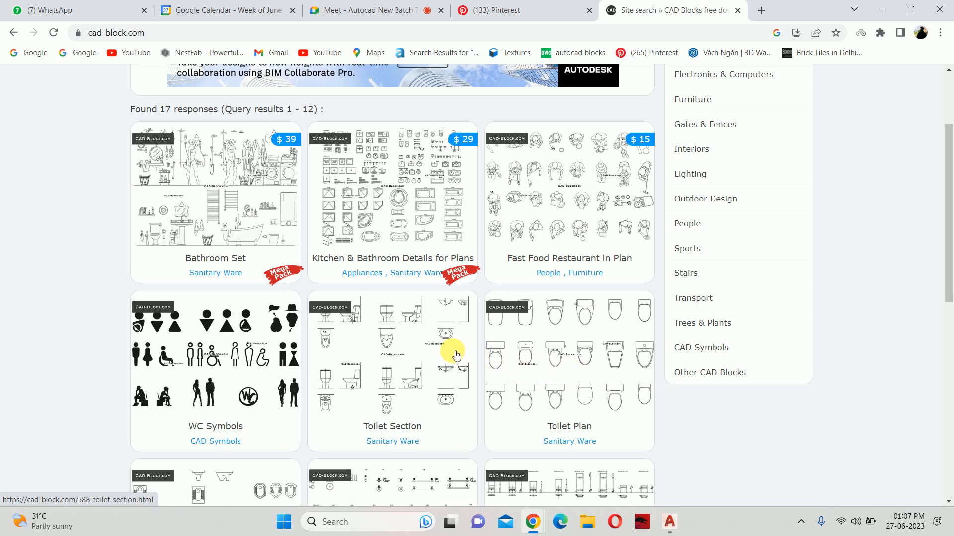
{"action": "scroll", "coordinate": [447, 350], "scroll_direction": "down", "scroll_amount": 3}
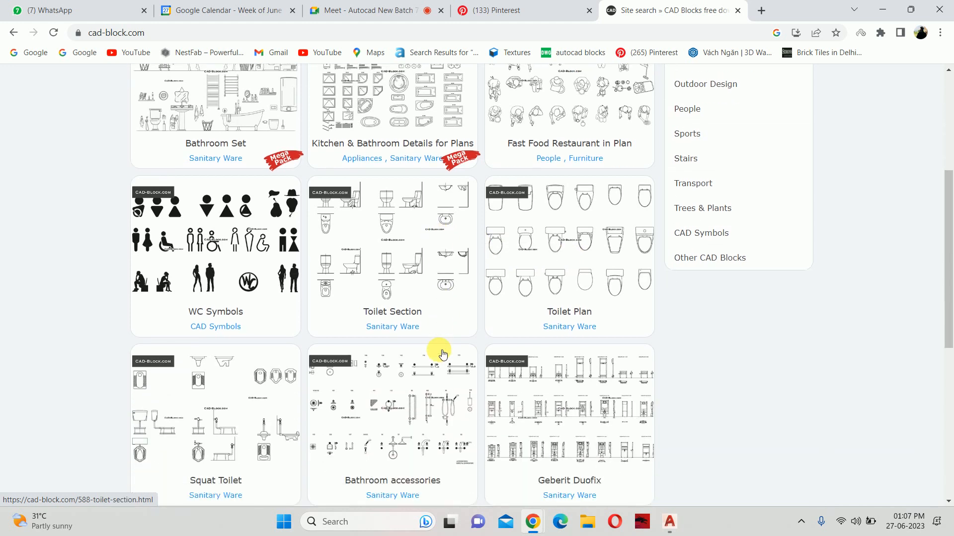
{"action": "scroll", "coordinate": [492, 378], "scroll_direction": "down", "scroll_amount": 2}
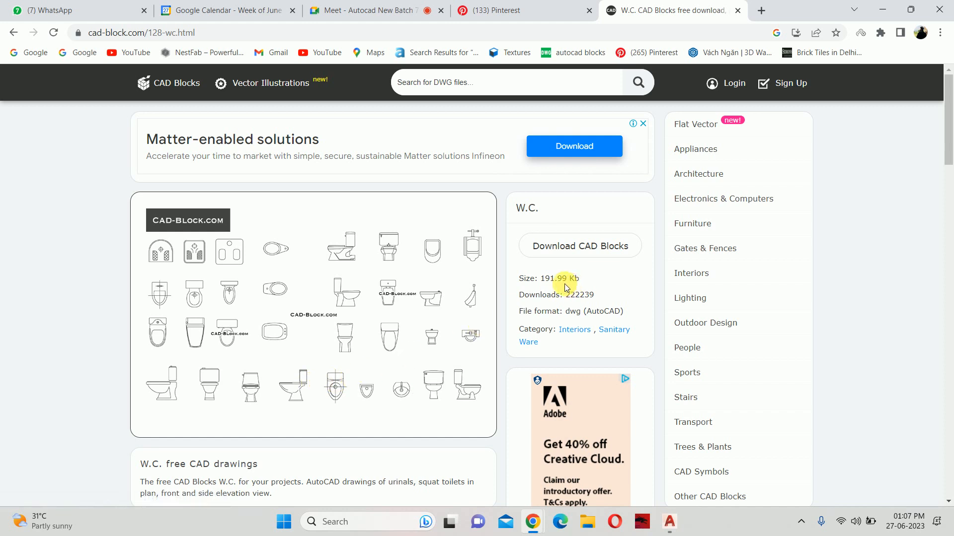
Download the W.C. CAD blocks and open the downloaded wc.dwg in AutoCAD
{"action": "left_click", "coordinate": [579, 245]}
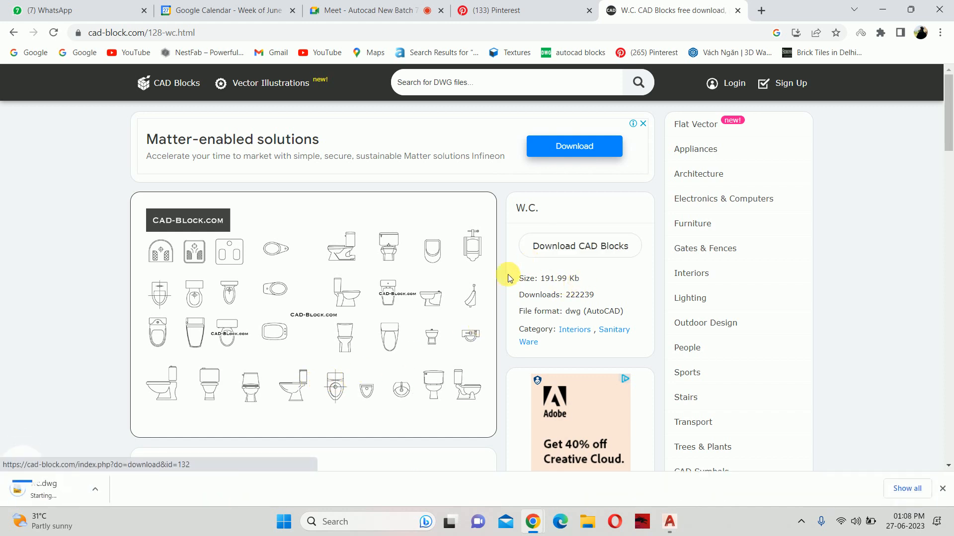
{"action": "left_click", "coordinate": [104, 480]}
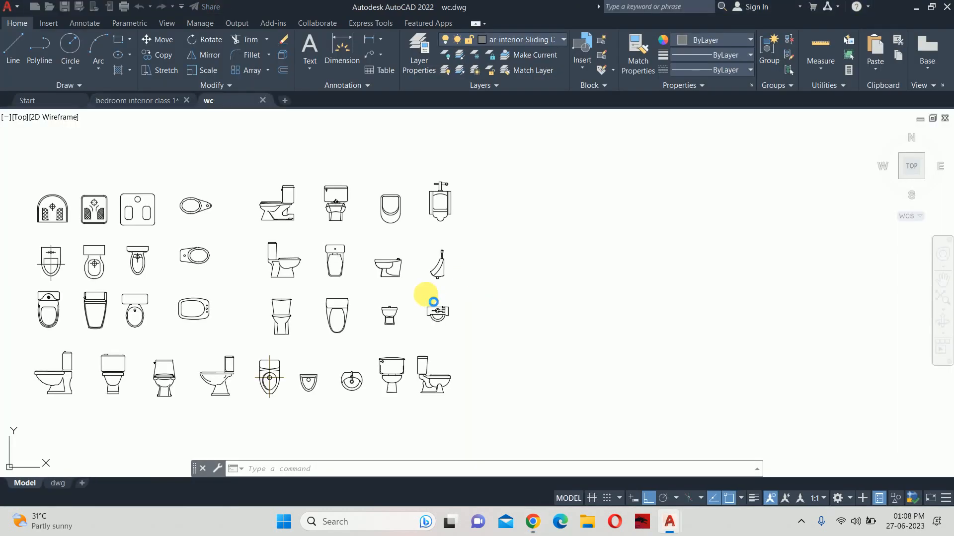
Copy the front-view toilet with the tapered cistern from the bottom row and paste it beside the elevations in bedroom interior class 1
{"action": "scroll", "coordinate": [270, 378], "scroll_direction": "up", "scroll_amount": 6}
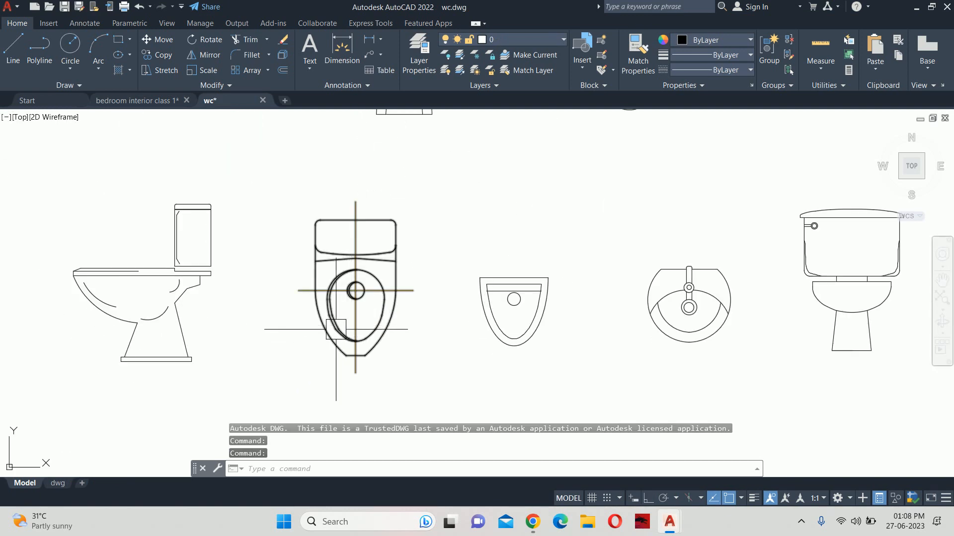
{"action": "scroll", "coordinate": [521, 308], "scroll_direction": "down", "scroll_amount": 4}
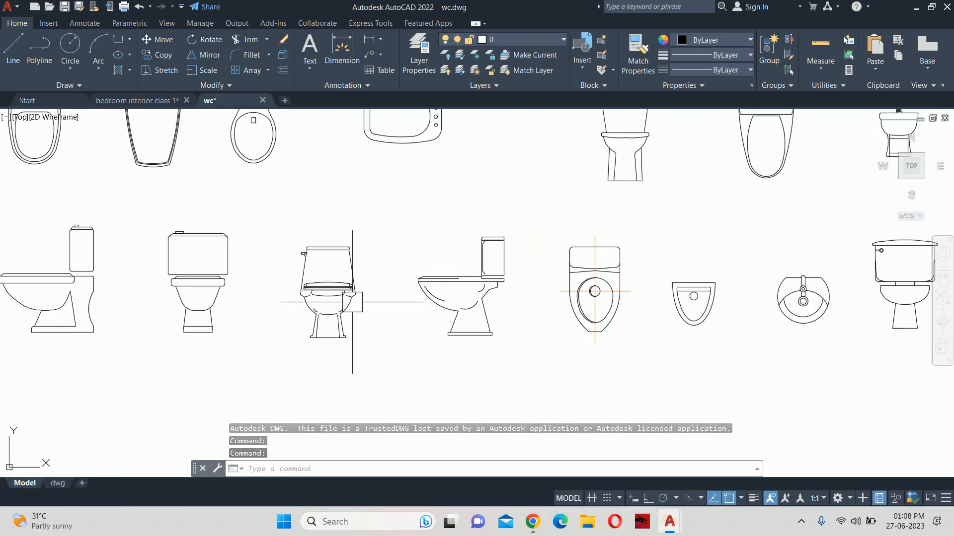
{"action": "left_click", "coordinate": [270, 197]}
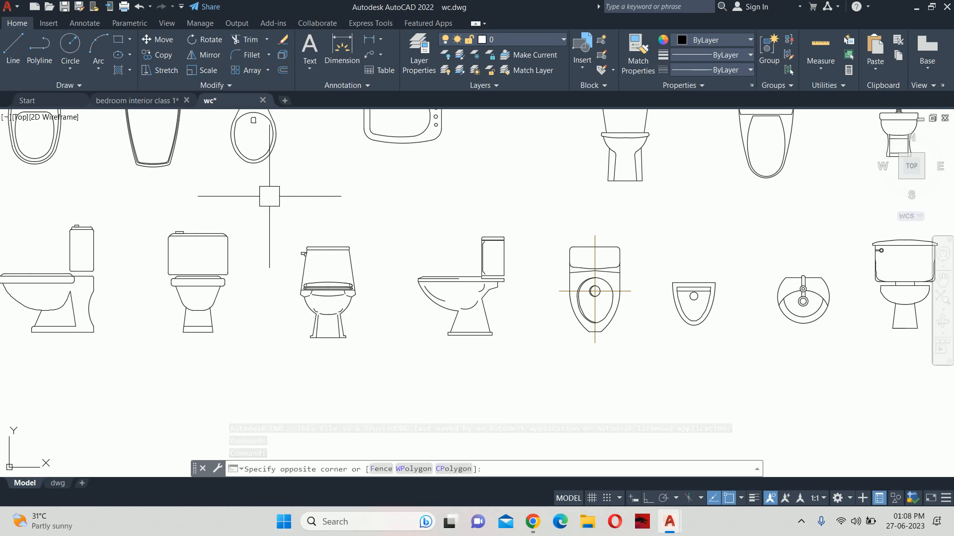
{"action": "left_click", "coordinate": [384, 370]}
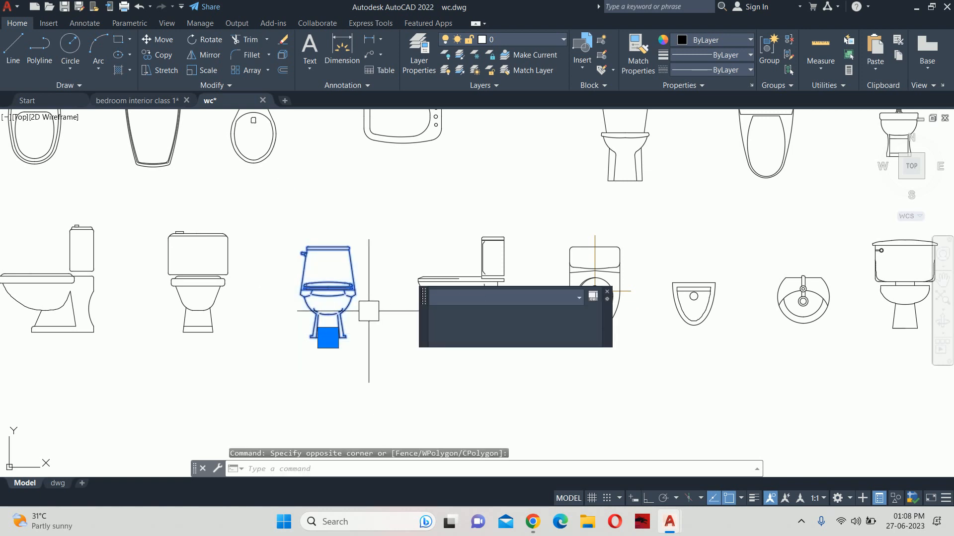
{"action": "key", "text": "ctrl+c"}
{"action": "left_click", "coordinate": [145, 99]}
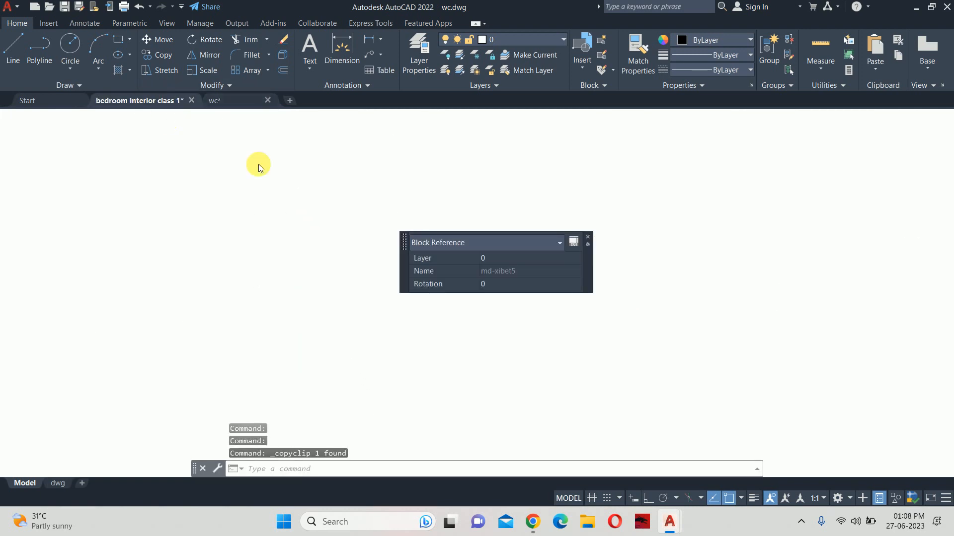
{"action": "key", "text": "ctrl+v"}
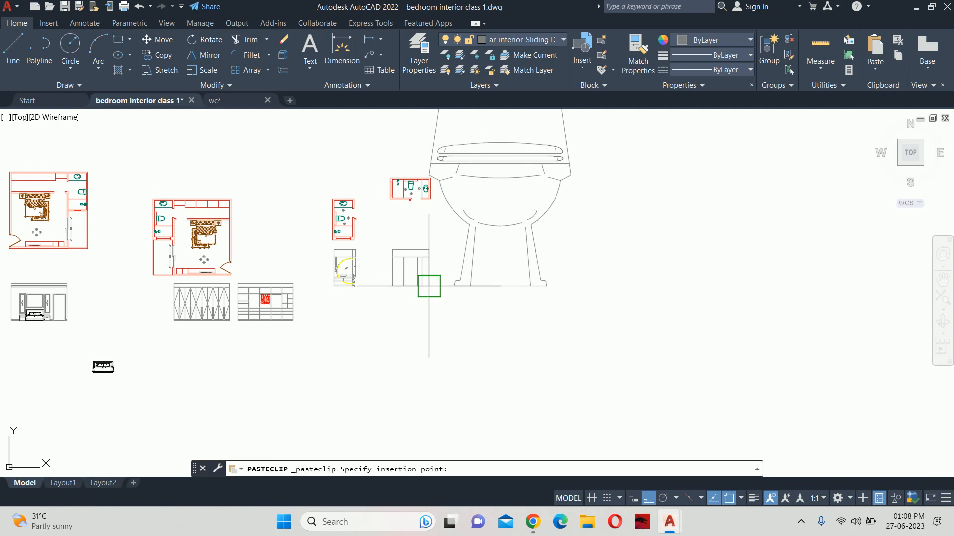
{"action": "key", "text": "Escape"}
{"action": "key", "text": "Escape"}
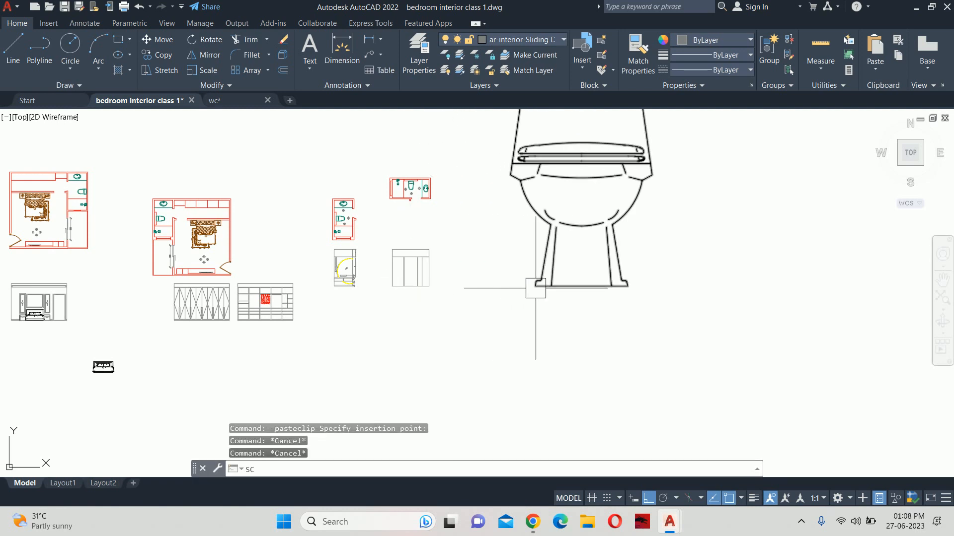
Scale the pasted toilet from its lower corner by reference, with reference length 25.4 and new length 1
{"action": "type", "text": "SC"}
{"action": "key", "text": "Return"}
{"action": "left_click", "coordinate": [536, 287]}
{"action": "key", "text": "Return"}
{"action": "left_click", "coordinate": [537, 284]}
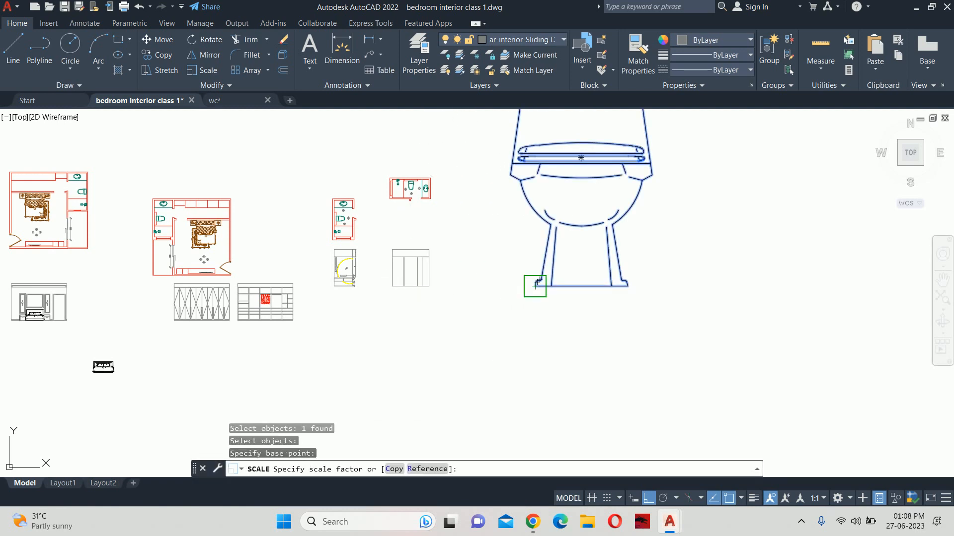
{"action": "type", "text": "R"}
{"action": "key", "text": "Return"}
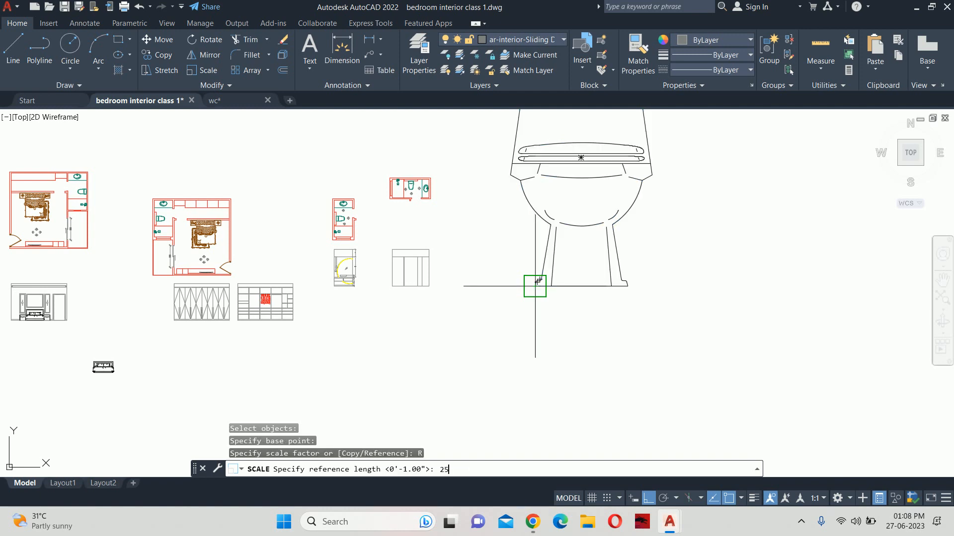
{"action": "type", "text": "25."}
{"action": "key", "text": "Return"}
{"action": "key", "text": "Return"}
{"action": "key", "text": "Escape"}
{"action": "key", "text": "Escape"}
{"action": "key", "text": "Escape"}
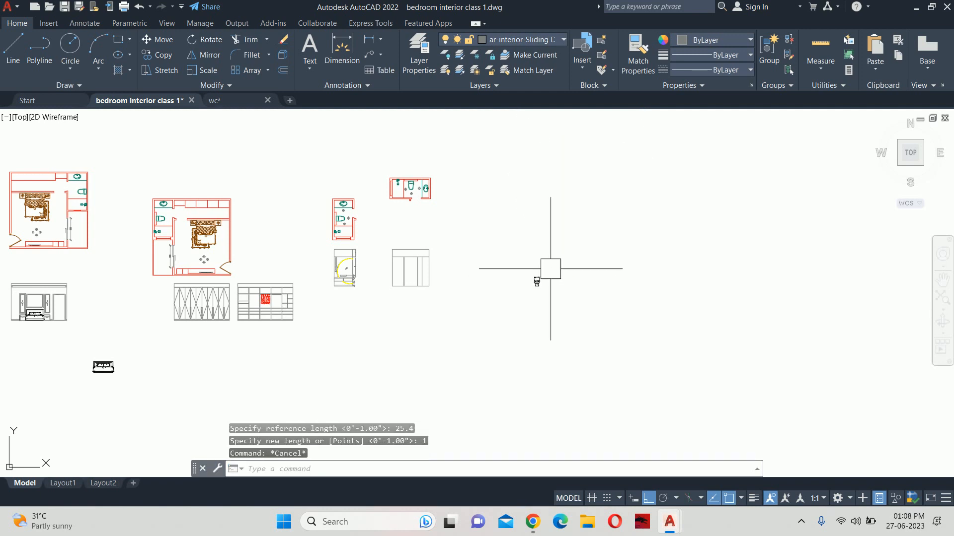
Explode the scaled toilet block into separate objects
{"action": "scroll", "coordinate": [527, 275], "scroll_direction": "up", "scroll_amount": 4}
{"action": "type", "text": "X"}
{"action": "key", "text": "Return"}
{"action": "left_click", "coordinate": [546, 296]}
{"action": "key", "text": "Return"}
{"action": "scroll", "coordinate": [546, 283], "scroll_direction": "up", "scroll_amount": 8}
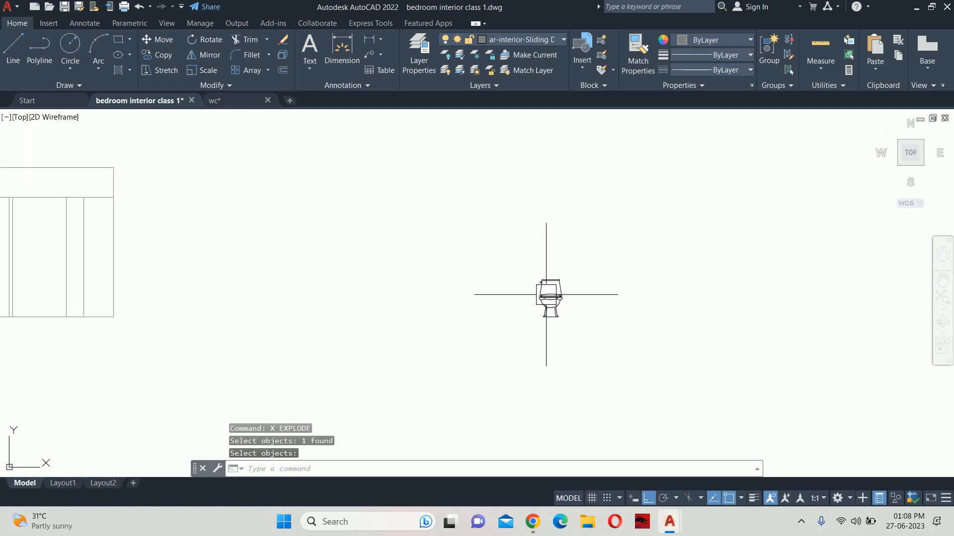
{"action": "scroll", "coordinate": [548, 281], "scroll_direction": "up", "scroll_amount": 2}
{"action": "left_click", "coordinate": [652, 224]}
{"action": "left_click", "coordinate": [405, 264]}
{"action": "key", "text": "Escape"}
{"action": "key", "text": "Escape"}
{"action": "key", "text": "Escape"}
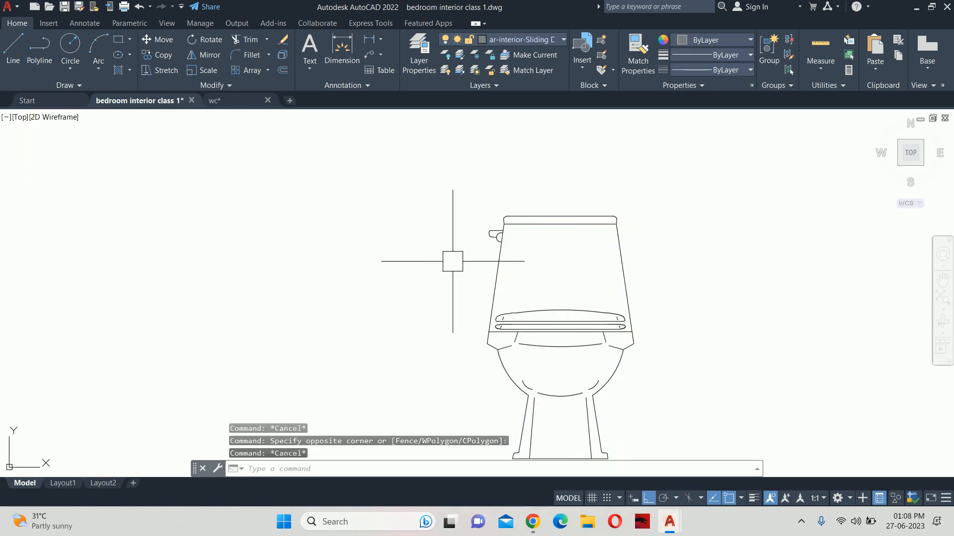
Trim away the slanted side lines of the toilet's cistern between its lid and the bowl
{"action": "scroll", "coordinate": [498, 306], "scroll_direction": "up", "scroll_amount": 2}
{"action": "type", "text": "tr"}
{"action": "key", "text": "Return"}
{"action": "key", "text": "Return"}
{"action": "scroll", "coordinate": [486, 279], "scroll_direction": "up", "scroll_amount": 2}
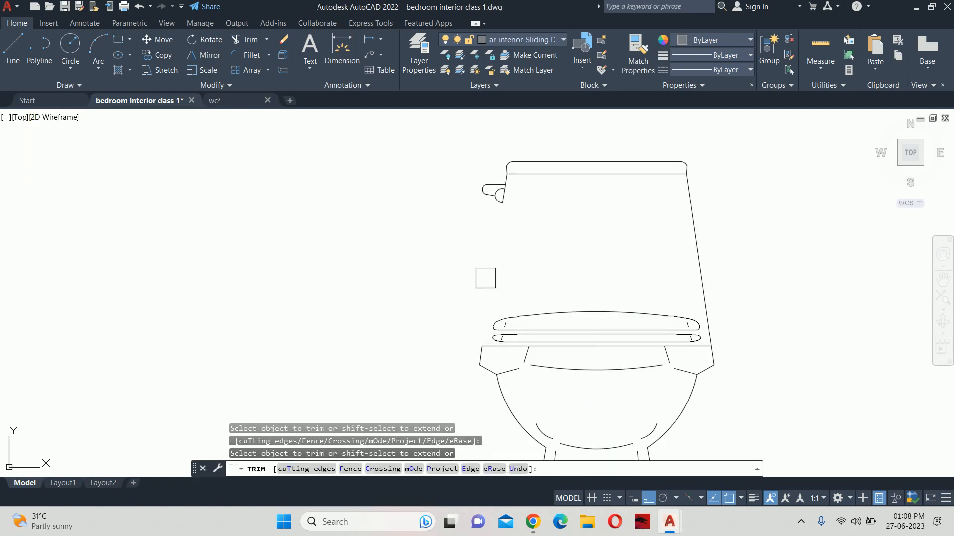
{"action": "key", "text": "Escape"}
{"action": "key", "text": "Escape"}
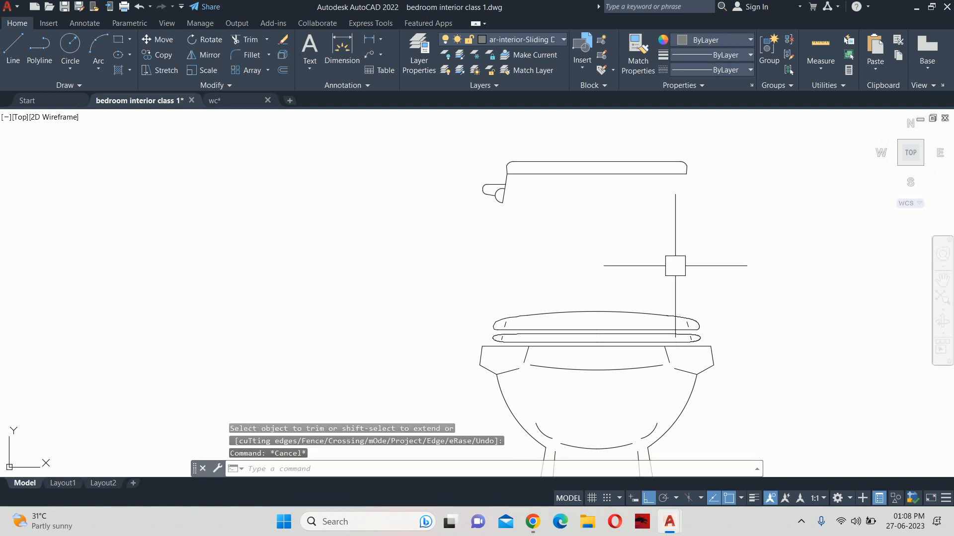
Delete the remaining cistern lid and flush handle above the toilet seat
{"action": "left_click", "coordinate": [731, 257]}
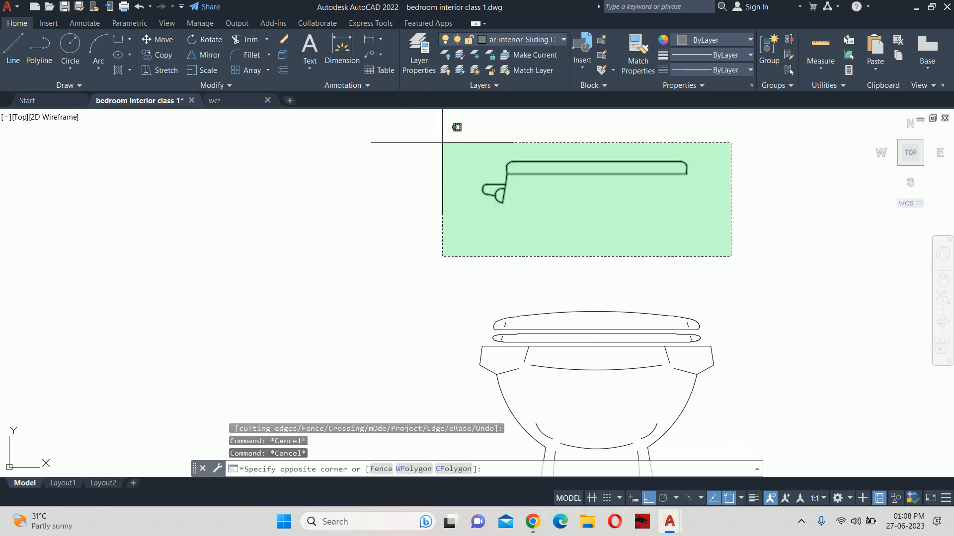
{"action": "left_click", "coordinate": [444, 137]}
{"action": "key", "text": "Delete"}
{"action": "scroll", "coordinate": [561, 293], "scroll_direction": "down", "scroll_amount": 4}
{"action": "key", "text": "Escape"}
{"action": "key", "text": "Escape"}
{"action": "key", "text": "Escape"}
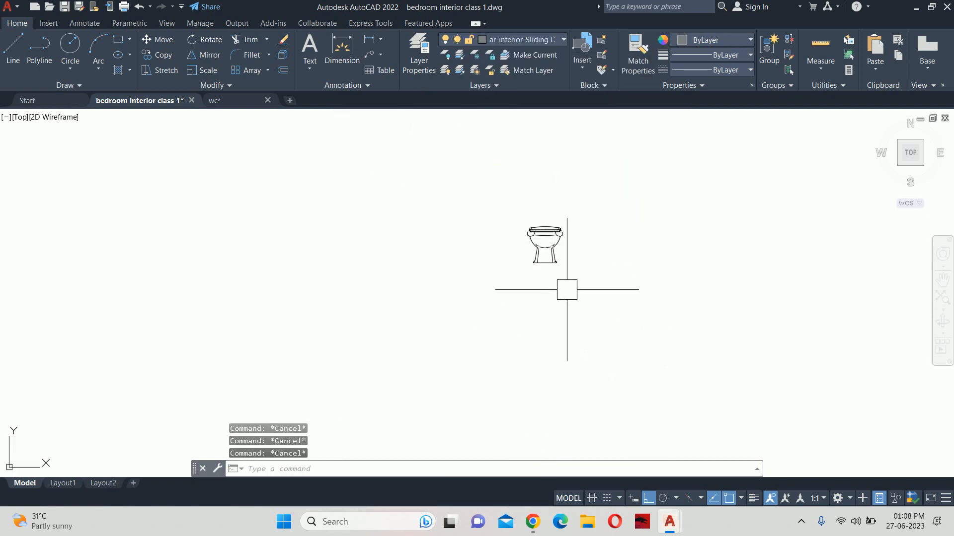
{"action": "type", "text": "M"}
{"action": "scroll", "coordinate": [506, 260], "scroll_direction": "down", "scroll_amount": 1}
{"action": "key", "text": "Escape"}
Draw a vertical construction line through the midpoint of the toilet's front edge in the rotated bathroom plan
{"action": "type", "text": "xl"}
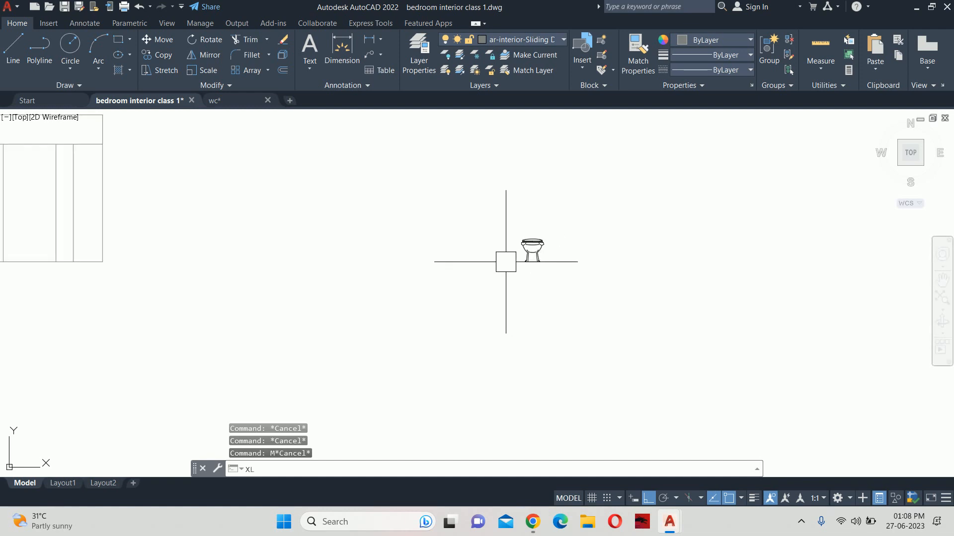
{"action": "key", "text": "Return"}
{"action": "type", "text": "v"}
{"action": "key", "text": "Return"}
{"action": "scroll", "coordinate": [430, 245], "scroll_direction": "down", "scroll_amount": 6}
{"action": "middle_click_drag", "start_coordinate": [345, 217], "coordinate": [362, 277]}
{"action": "scroll", "coordinate": [345, 199], "scroll_direction": "up", "scroll_amount": 8}
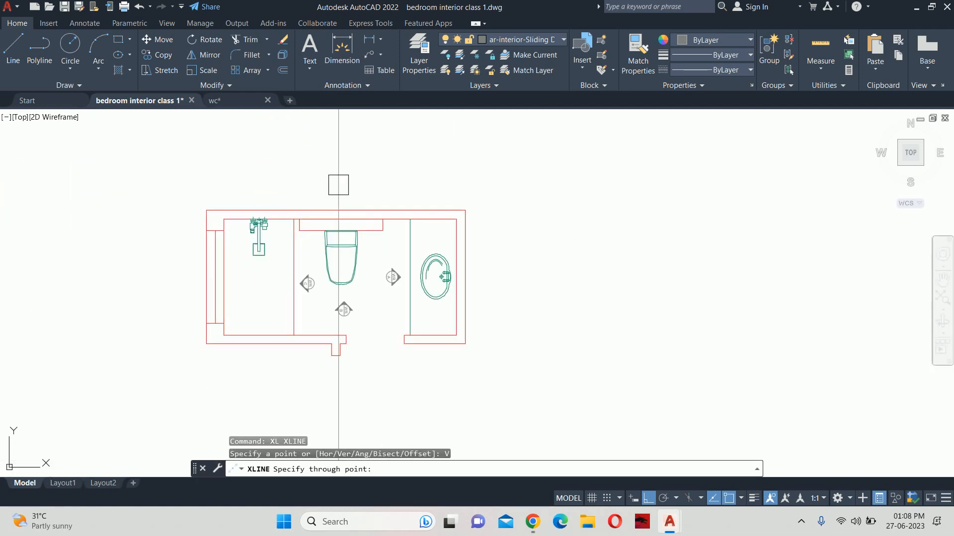
{"action": "scroll", "coordinate": [325, 303], "scroll_direction": "up", "scroll_amount": 4}
{"action": "scroll", "coordinate": [354, 339], "scroll_direction": "up", "scroll_amount": 3}
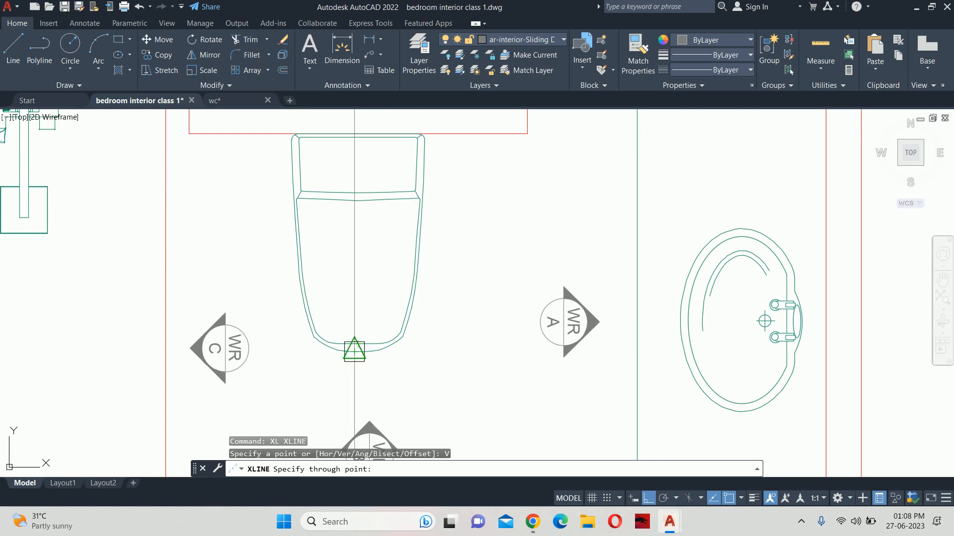
{"action": "left_click", "coordinate": [354, 350]}
{"action": "key", "text": "Escape"}
Move the toilet from its base midpoint to where the vertical construction line meets the floor line of the elevation below the rotated plan
{"action": "scroll", "coordinate": [454, 334], "scroll_direction": "down", "scroll_amount": 8}
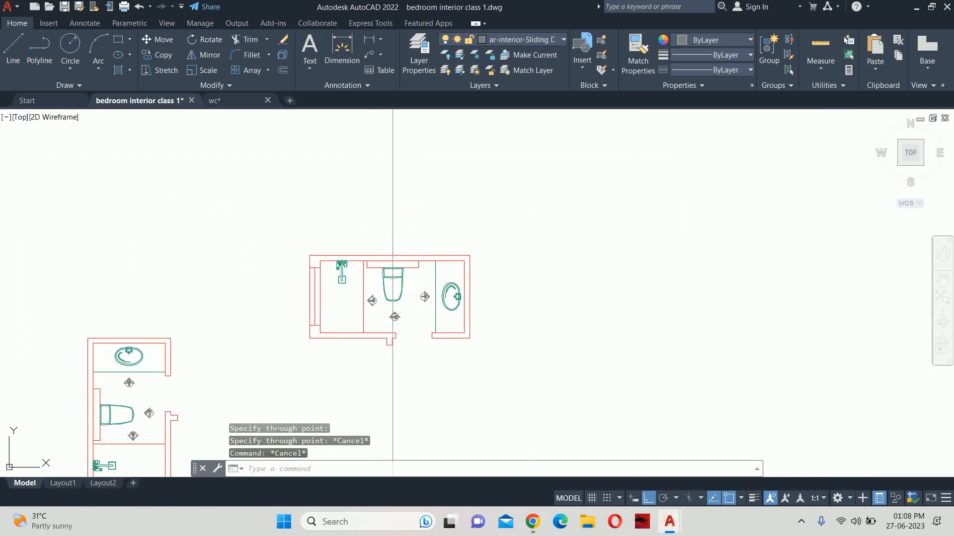
{"action": "middle_click_drag", "start_coordinate": [460, 352], "coordinate": [454, 269]}
{"action": "scroll", "coordinate": [468, 281], "scroll_direction": "up", "scroll_amount": 4}
{"action": "key", "text": "Escape"}
{"action": "key", "text": "Escape"}
{"action": "type", "text": "m"}
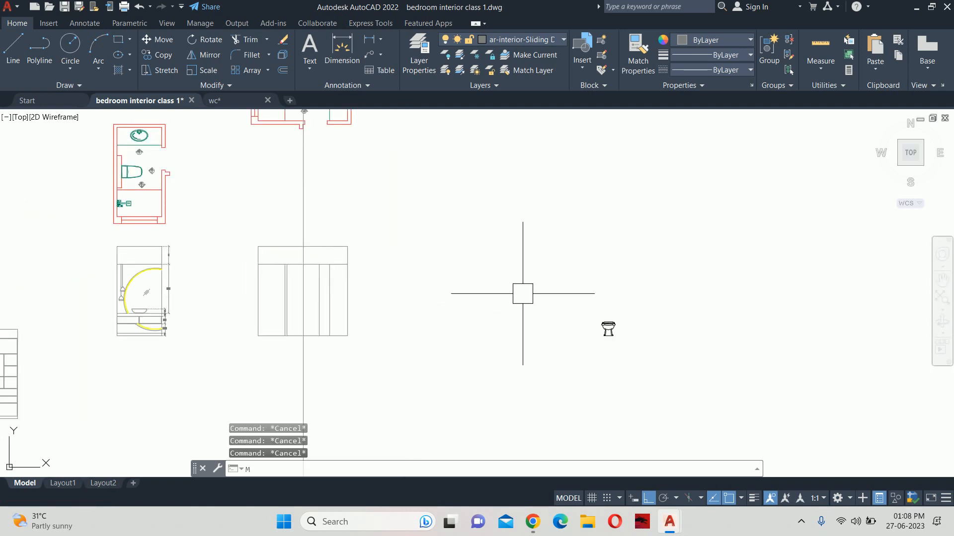
{"action": "key", "text": "Return"}
{"action": "left_click", "coordinate": [541, 285]}
{"action": "left_click", "coordinate": [640, 348]}
{"action": "scroll", "coordinate": [615, 341], "scroll_direction": "up", "scroll_amount": 4}
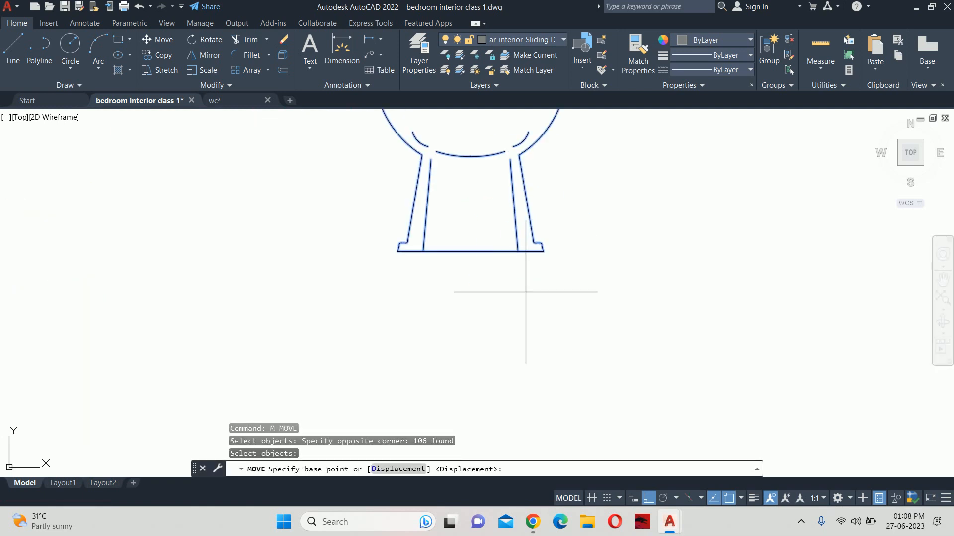
{"action": "left_click", "coordinate": [470, 250]}
{"action": "scroll", "coordinate": [283, 283], "scroll_direction": "down", "scroll_amount": 5}
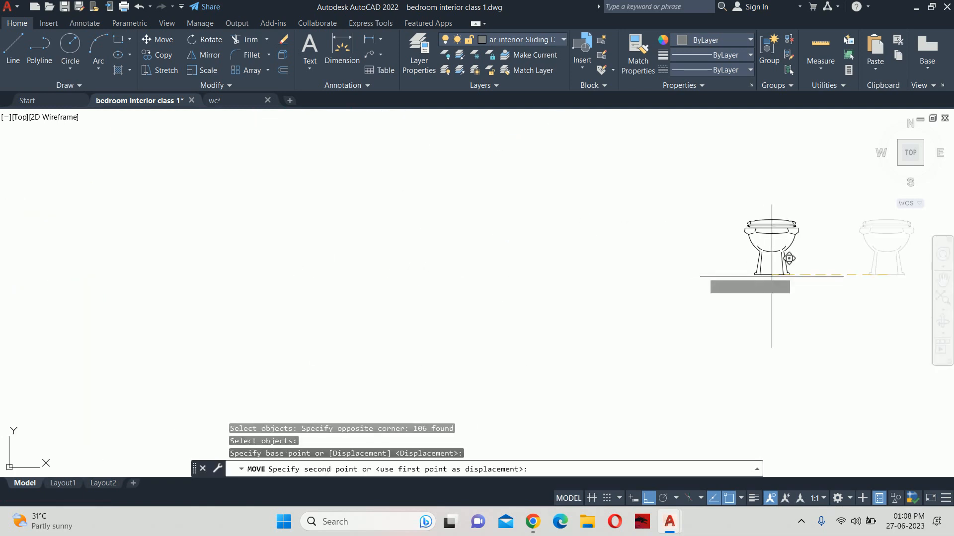
{"action": "scroll", "coordinate": [298, 258], "scroll_direction": "up", "scroll_amount": 3}
{"action": "left_click", "coordinate": [300, 263]}
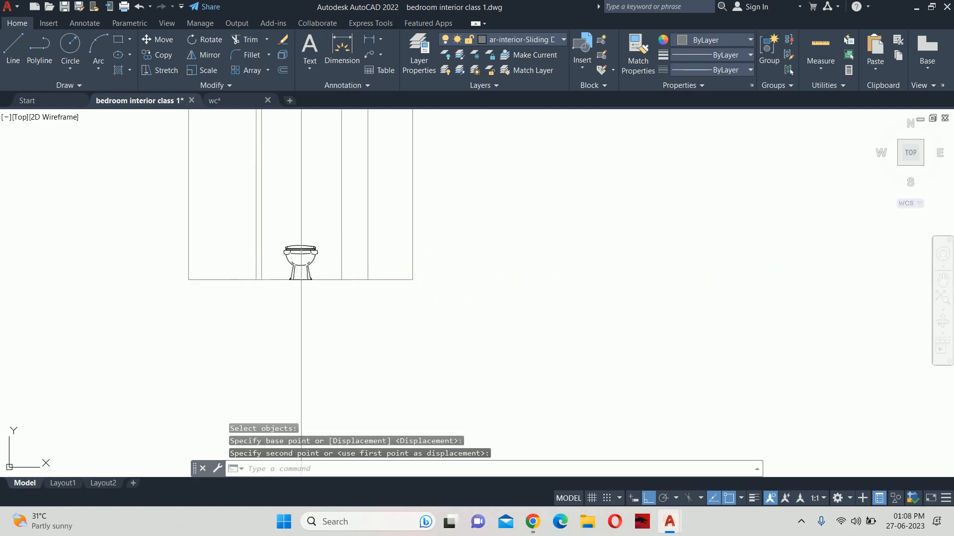
{"action": "key", "text": "Escape"}
{"action": "key", "text": "Escape"}
{"action": "scroll", "coordinate": [311, 265], "scroll_direction": "up", "scroll_amount": 3}
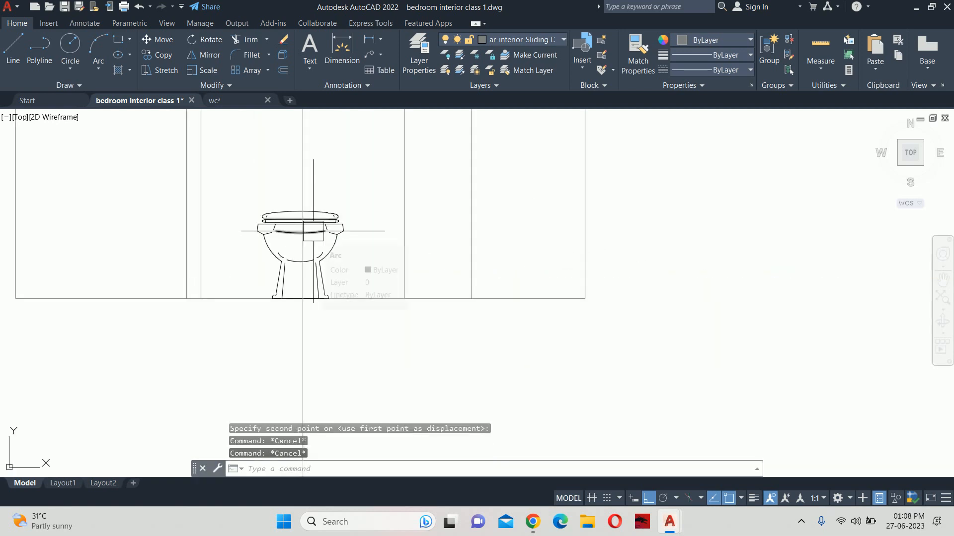
{"action": "scroll", "coordinate": [312, 236], "scroll_direction": "up", "scroll_amount": 3}
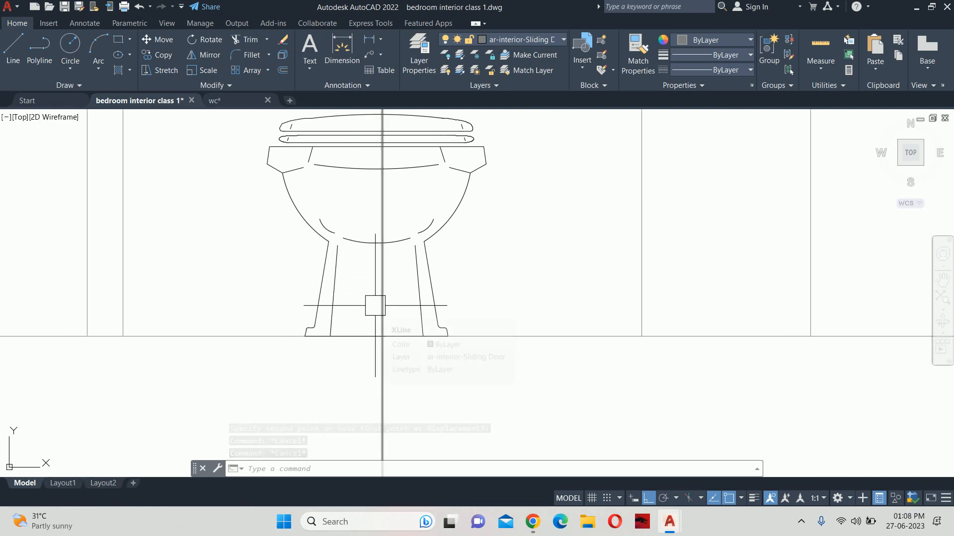
Trim away the two slanted outer side lines of the toilet's pedestal
{"action": "key", "text": "Escape"}
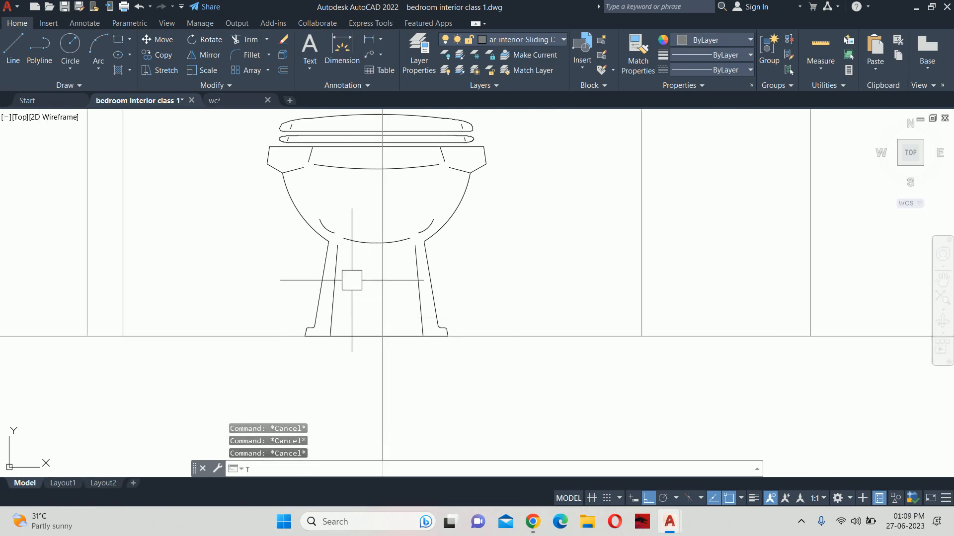
{"action": "type", "text": "r"}
{"action": "key", "text": "Return"}
{"action": "left_click", "coordinate": [317, 276]}
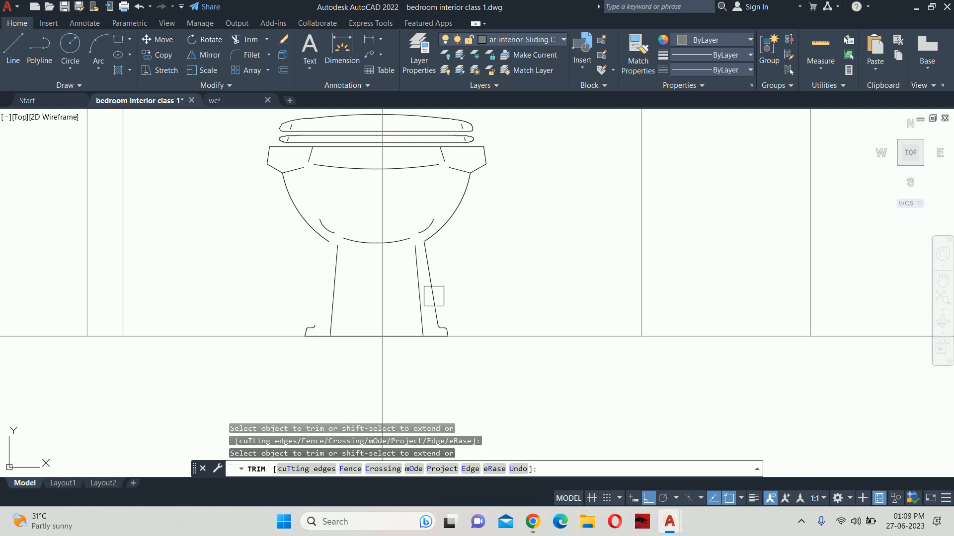
{"action": "key", "text": "Escape"}
{"action": "key", "text": "Escape"}
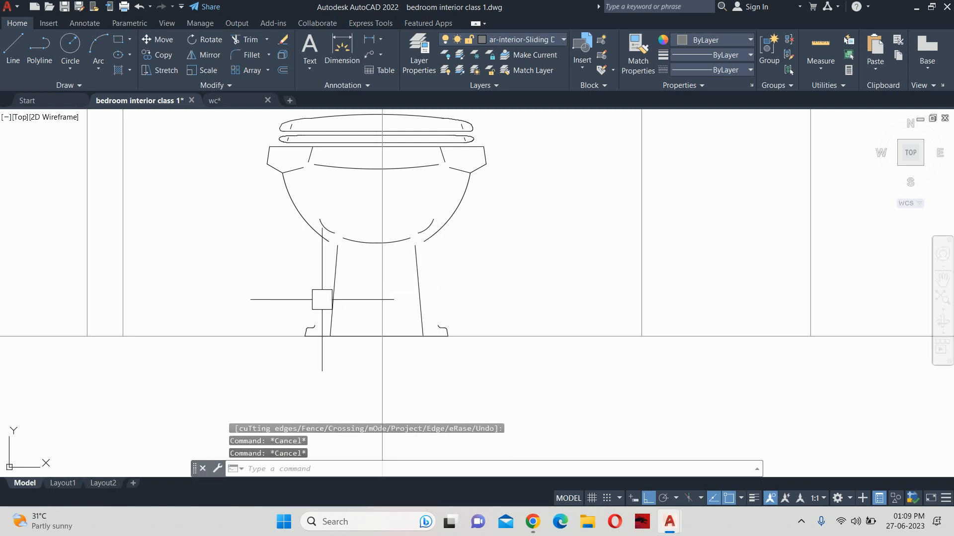
{"action": "left_click", "coordinate": [280, 303]}
{"action": "left_click", "coordinate": [345, 362]}
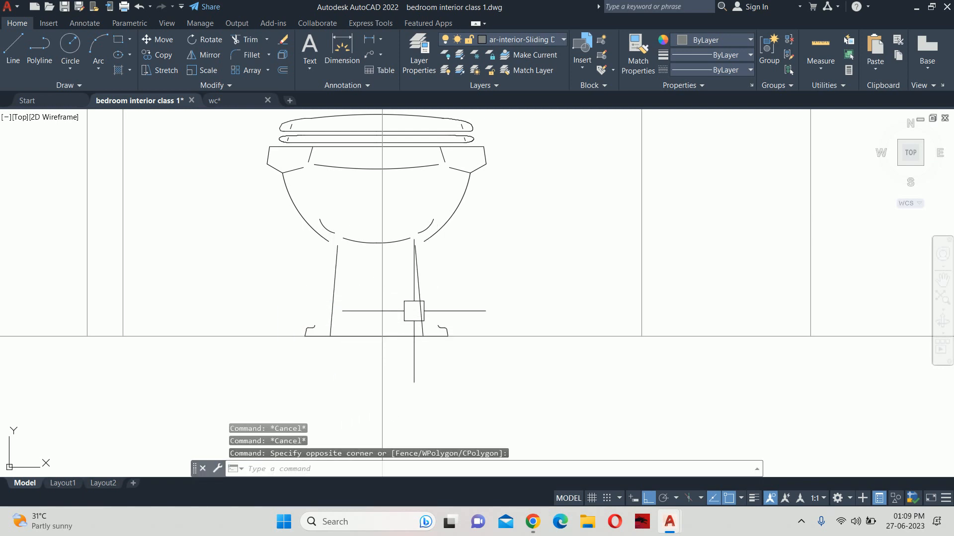
{"action": "left_click", "coordinate": [387, 308]}
{"action": "left_click", "coordinate": [472, 353]}
{"action": "key", "text": "Escape"}
{"action": "key", "text": "Escape"}
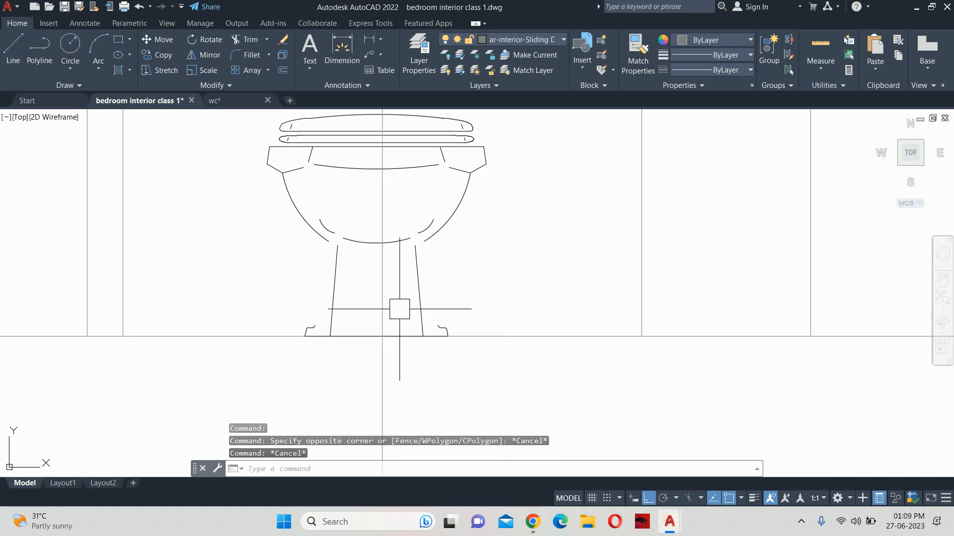
Delete the vertical construction line and the two inner side lines of the toilet's pedestal
{"action": "left_click", "coordinate": [380, 308]}
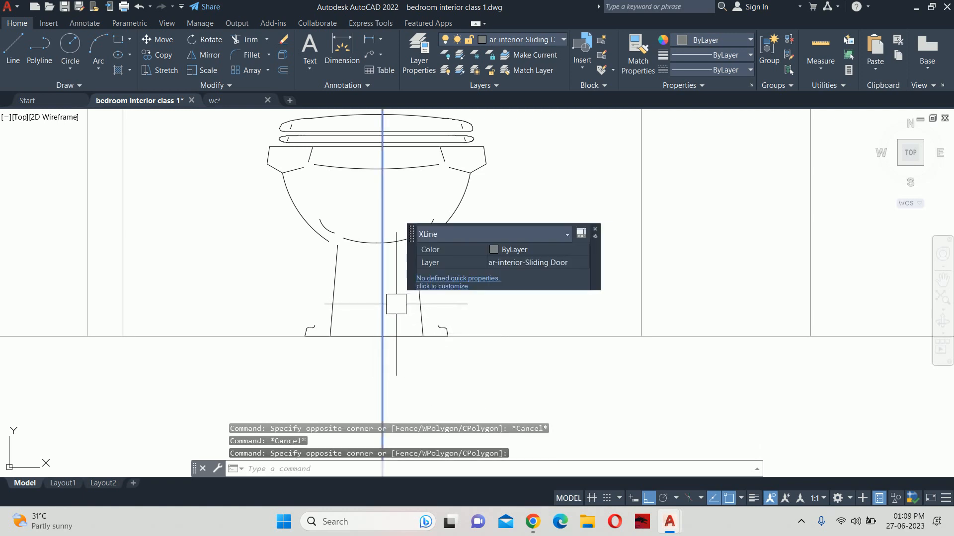
{"action": "key", "text": "Delete"}
{"action": "left_click", "coordinate": [390, 305]}
{"action": "left_click", "coordinate": [472, 340]}
{"action": "left_click", "coordinate": [452, 299]}
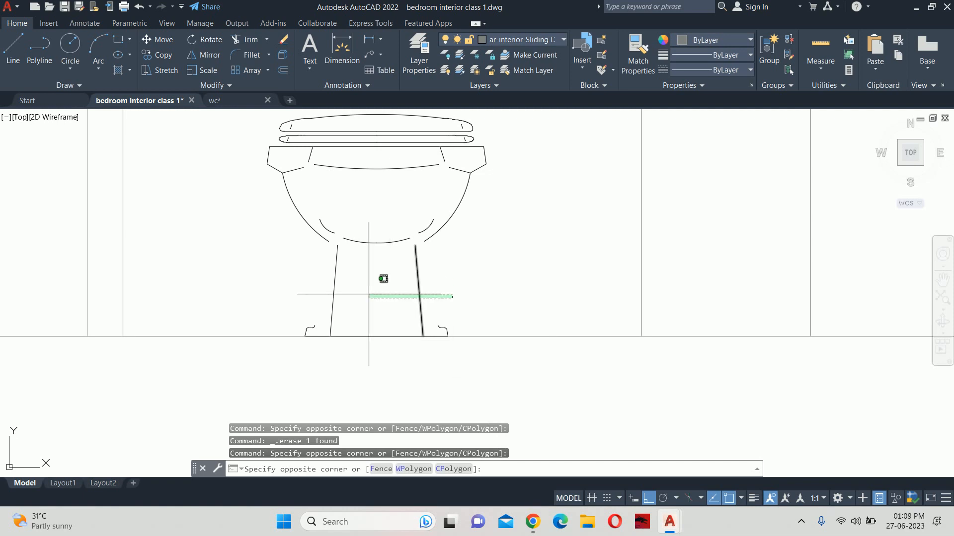
{"action": "left_click", "coordinate": [308, 295]}
{"action": "key", "text": "Delete"}
Delete the leftover pedestal feet and base line below the toilet bowl, excluding the elevation's floor line from the selection
{"action": "left_click", "coordinate": [281, 296]}
{"action": "left_click", "coordinate": [350, 377]}
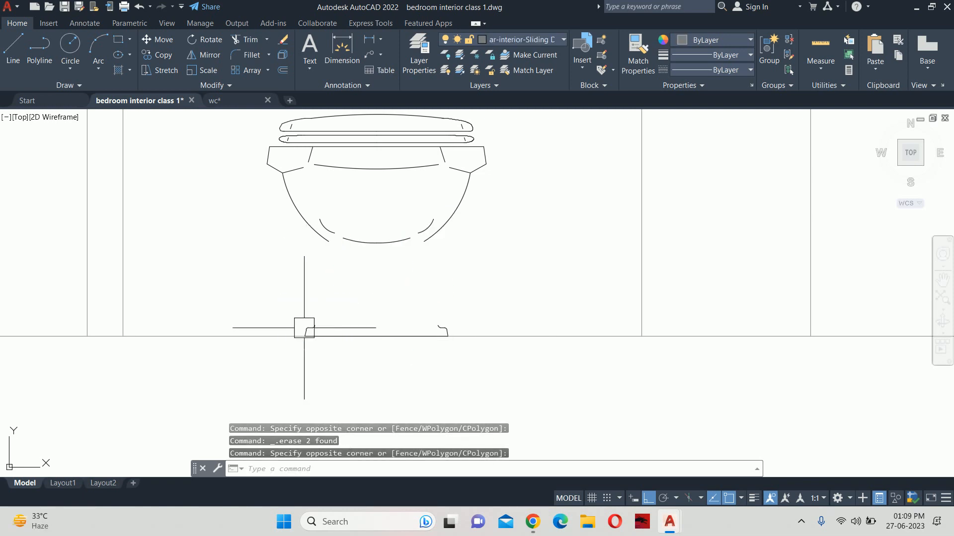
{"action": "left_click", "coordinate": [275, 312]}
{"action": "left_click", "coordinate": [369, 315]}
{"action": "left_click", "coordinate": [496, 307]}
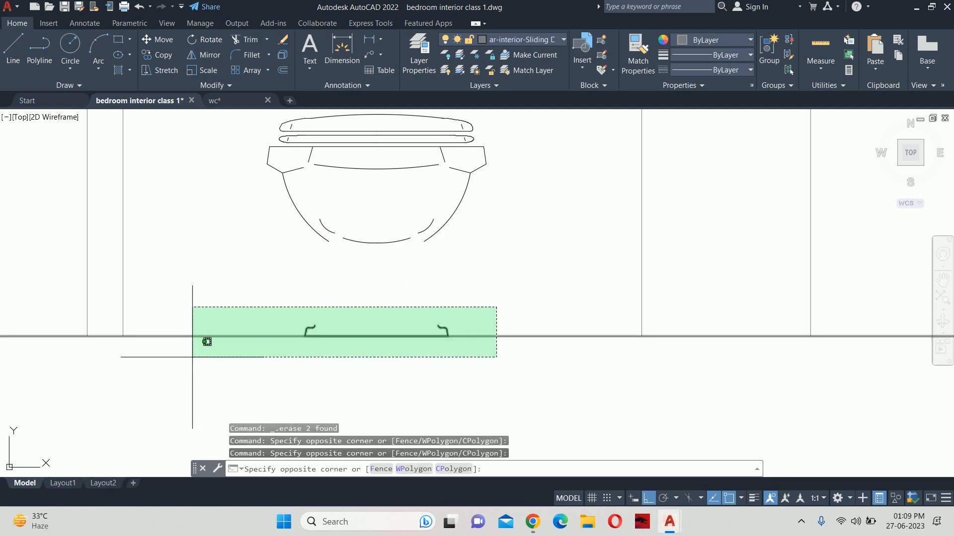
{"action": "left_click", "coordinate": [263, 357]}
{"action": "left_click", "coordinate": [632, 399]}
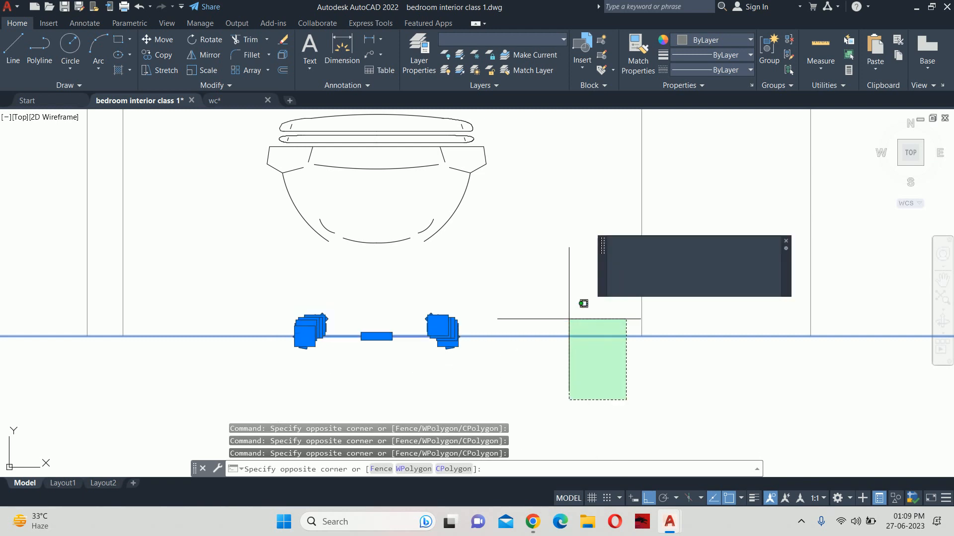
{"action": "left_click", "coordinate": [561, 309]}
{"action": "key", "text": "Delete"}
{"action": "scroll", "coordinate": [512, 294], "scroll_direction": "down", "scroll_amount": 3}
{"action": "key", "text": "Escape"}
{"action": "key", "text": "Escape"}
{"action": "key", "text": "Escape"}
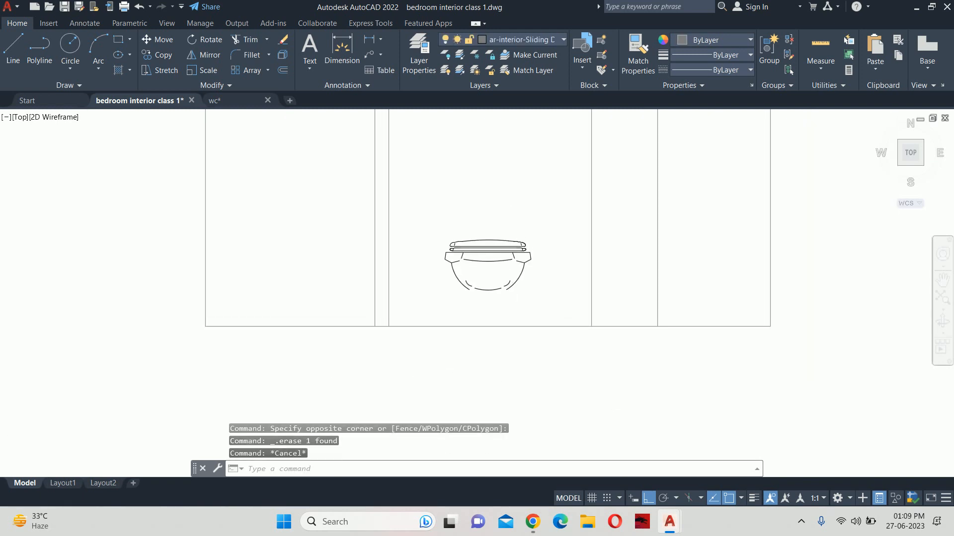
{"action": "scroll", "coordinate": [489, 276], "scroll_direction": "up", "scroll_amount": 6}
{"action": "type", "text": "j"}
{"action": "key", "text": "Return"}
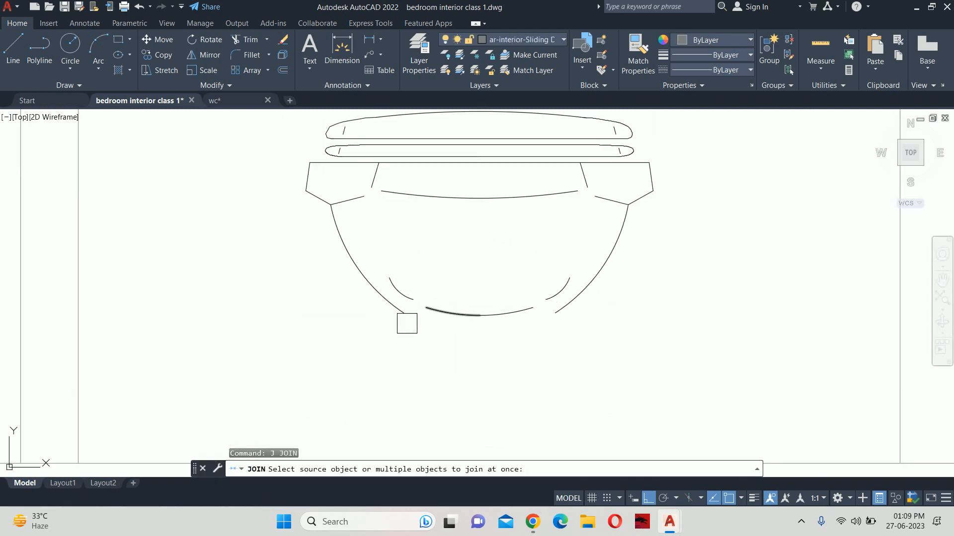
{"action": "left_click", "coordinate": [400, 309]}
{"action": "left_click", "coordinate": [547, 323]}
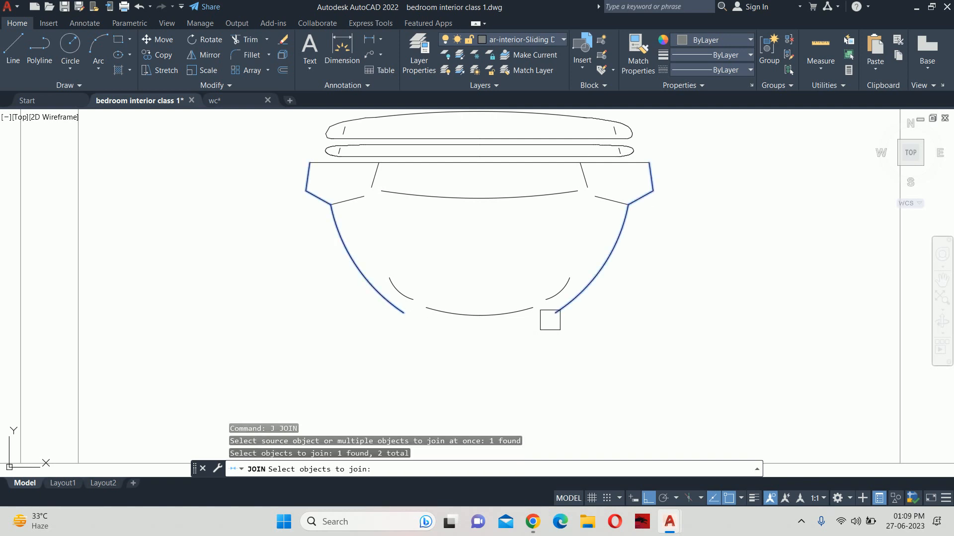
{"action": "key", "text": "Escape"}
{"action": "key", "text": "Escape"}
{"action": "key", "text": "Escape"}
Draw a start-end-direction arc between the lower ends of the bowl's side curves, with Ortho off, to round off the bowl's underside
{"action": "type", "text": "a"}
{"action": "key", "text": "Return"}
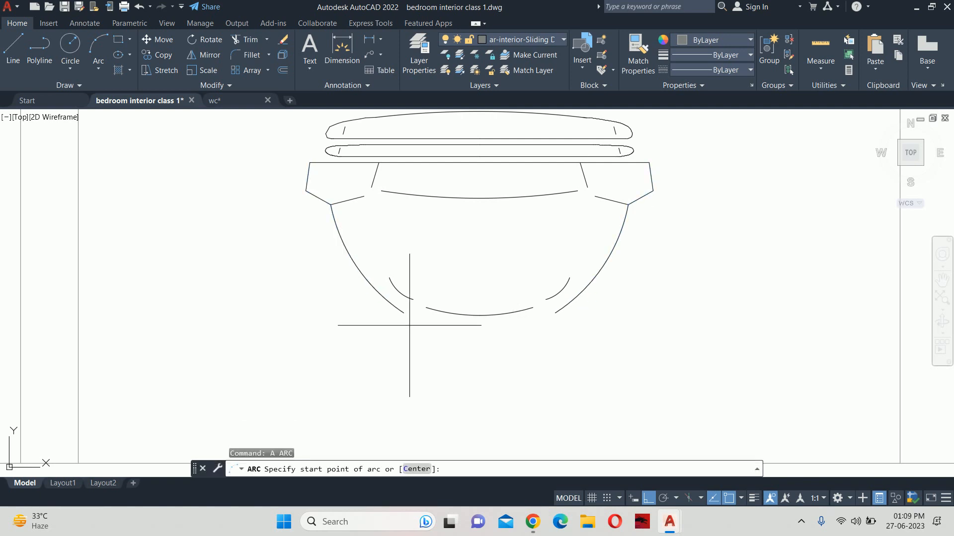
{"action": "left_click", "coordinate": [403, 313]}
{"action": "type", "text": "E"}
{"action": "key", "text": "Return"}
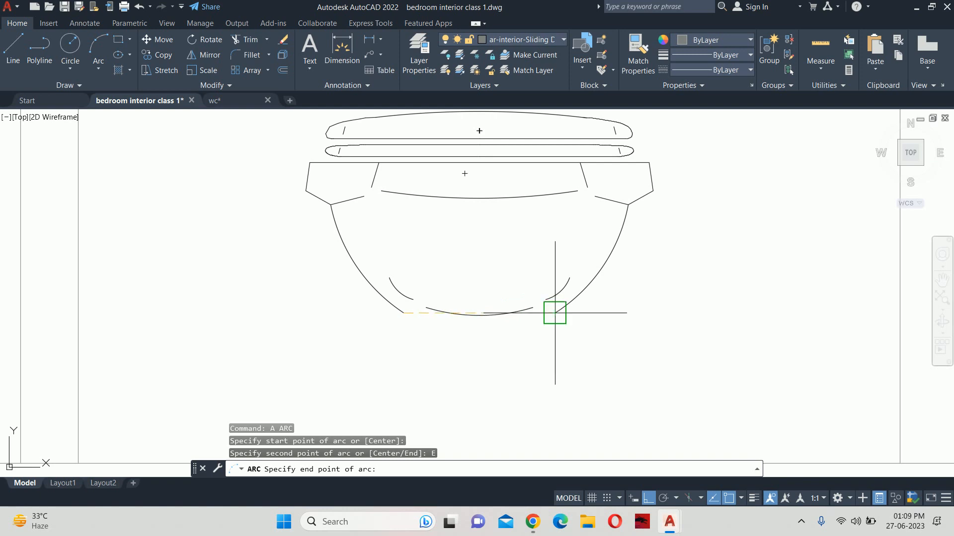
{"action": "left_click", "coordinate": [555, 313]}
{"action": "type", "text": "D"}
{"action": "key", "text": "Return"}
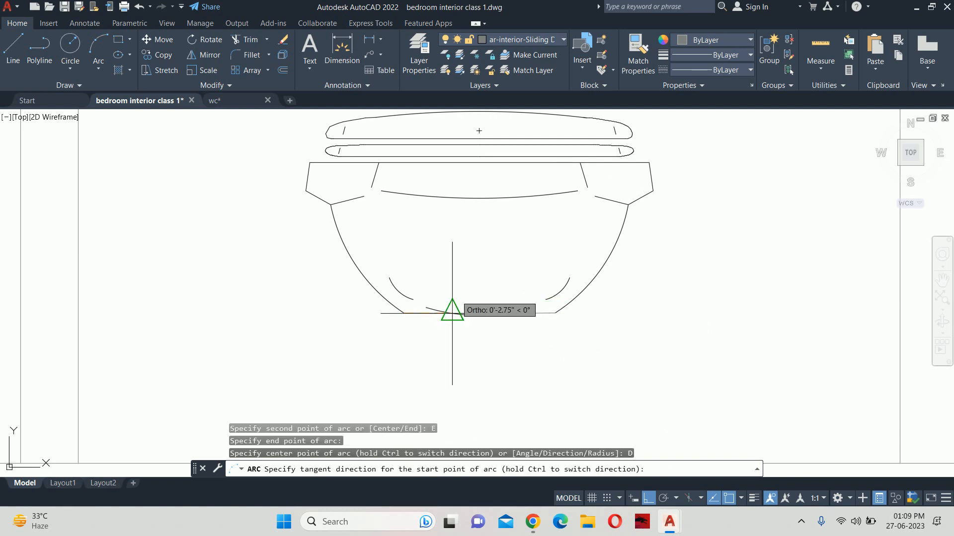
{"action": "key", "text": "F8"}
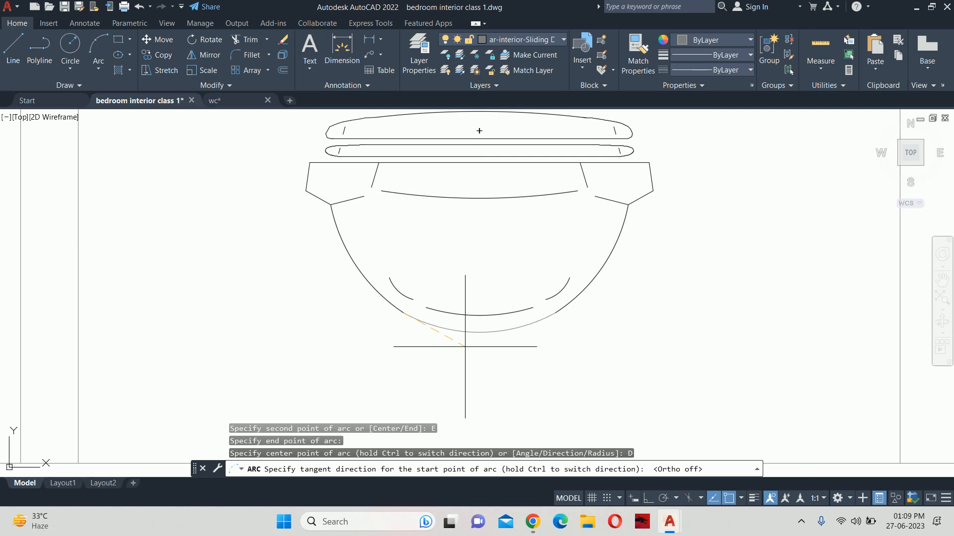
{"action": "key", "text": "Escape"}
{"action": "key", "text": "Escape"}
{"action": "key", "text": "Escape"}
{"action": "scroll", "coordinate": [552, 298], "scroll_direction": "down", "scroll_amount": 4}
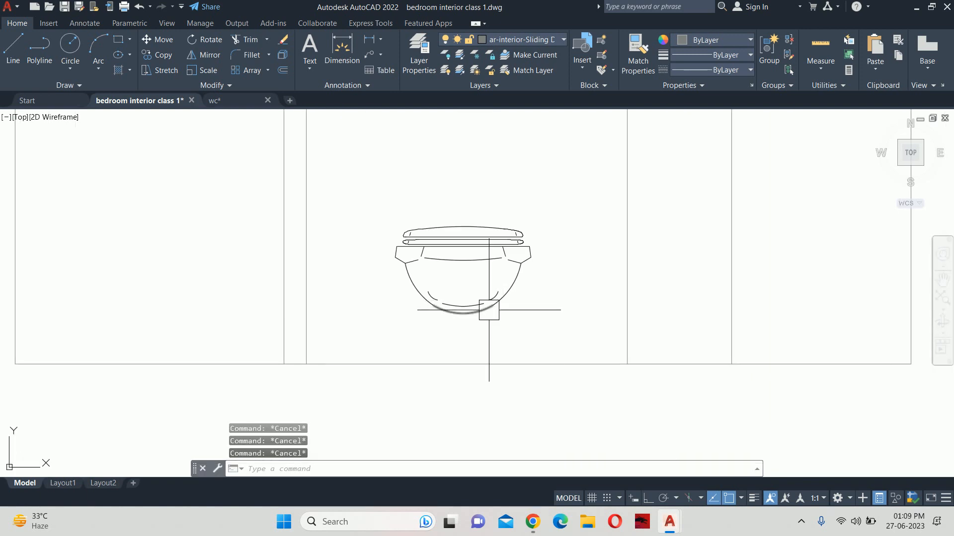
Measure the vertical distance from the toilet bowl's rim corner to the floor line with a trial linear dimension
{"action": "middle_click_drag", "start_coordinate": [479, 300], "coordinate": [464, 341]}
{"action": "type", "text": "D"}
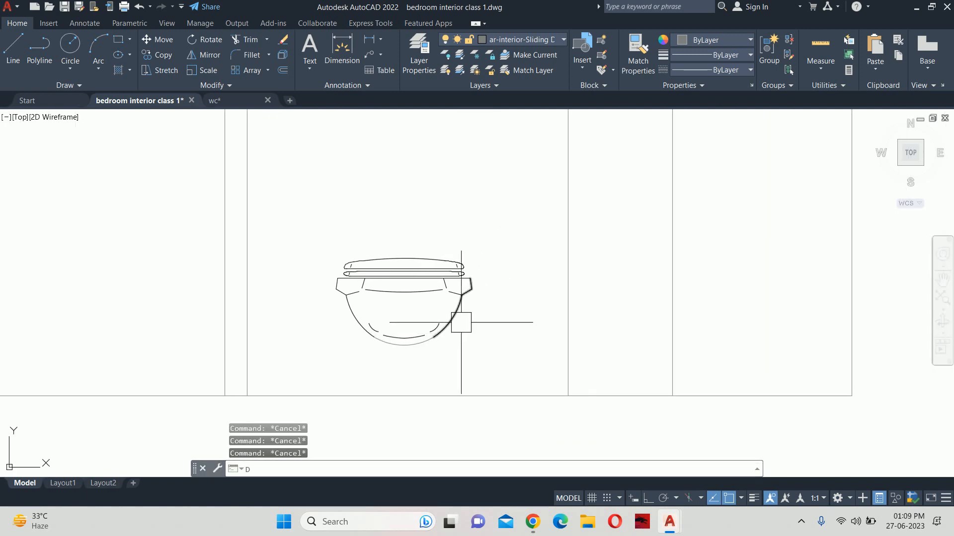
{"action": "type", "text": "LI"}
{"action": "key", "text": "Return"}
{"action": "scroll", "coordinate": [472, 298], "scroll_direction": "up", "scroll_amount": 4}
{"action": "left_click", "coordinate": [471, 265]}
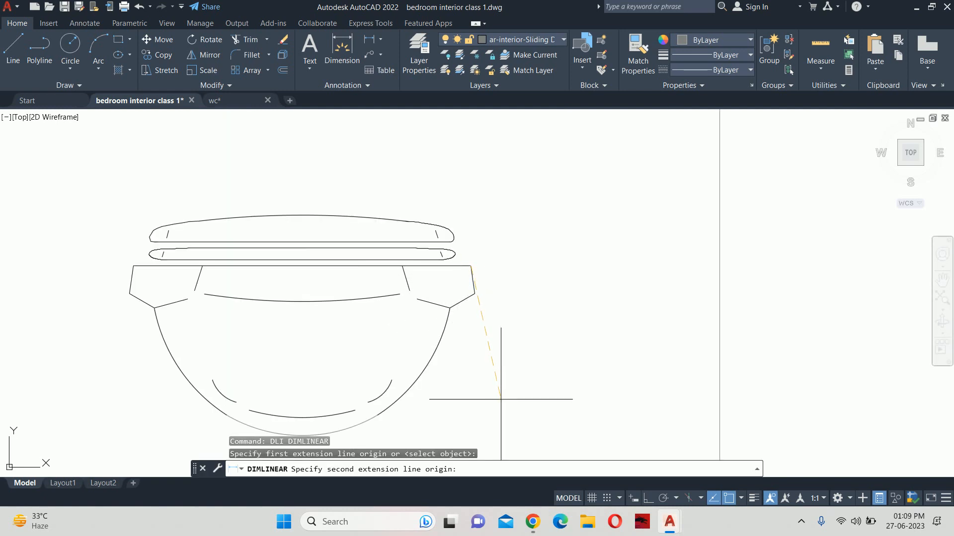
{"action": "scroll", "coordinate": [481, 268], "scroll_direction": "down", "scroll_amount": 3}
{"action": "left_click", "coordinate": [471, 370]}
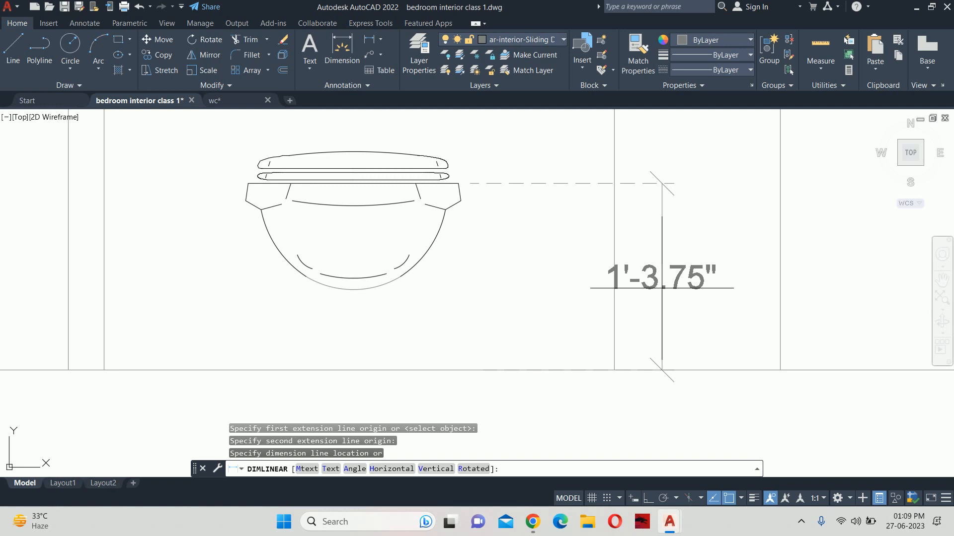
{"action": "key", "text": "Escape"}
{"action": "key", "text": "Escape"}
{"action": "scroll", "coordinate": [581, 278], "scroll_direction": "down", "scroll_amount": 3}
{"action": "key", "text": "Escape"}
{"action": "key", "text": "Escape"}
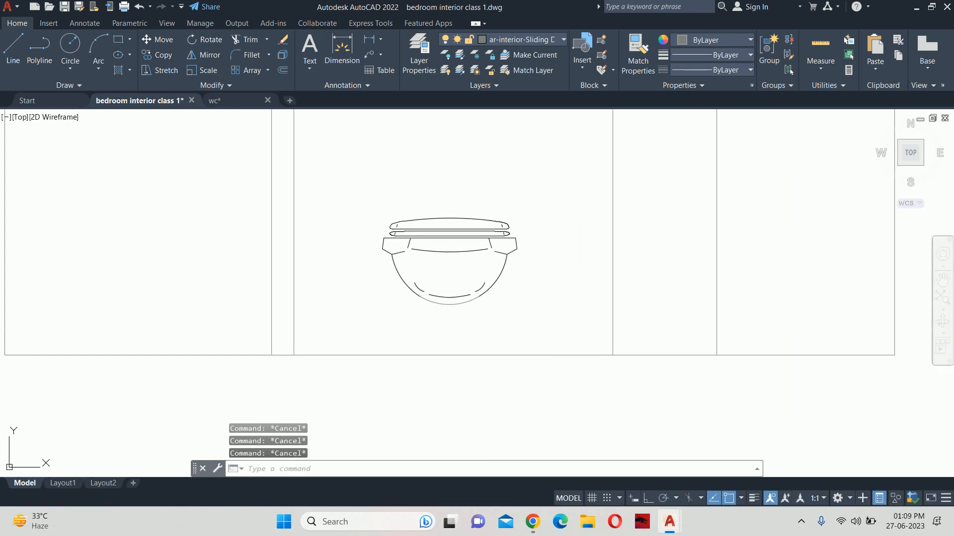
Offset the elevation's floor line 18 inches upward as a height guide
{"action": "type", "text": "o"}
{"action": "key", "text": "Return"}
{"action": "type", "text": "18"}
{"action": "key", "text": "Return"}
{"action": "left_click", "coordinate": [562, 354]}
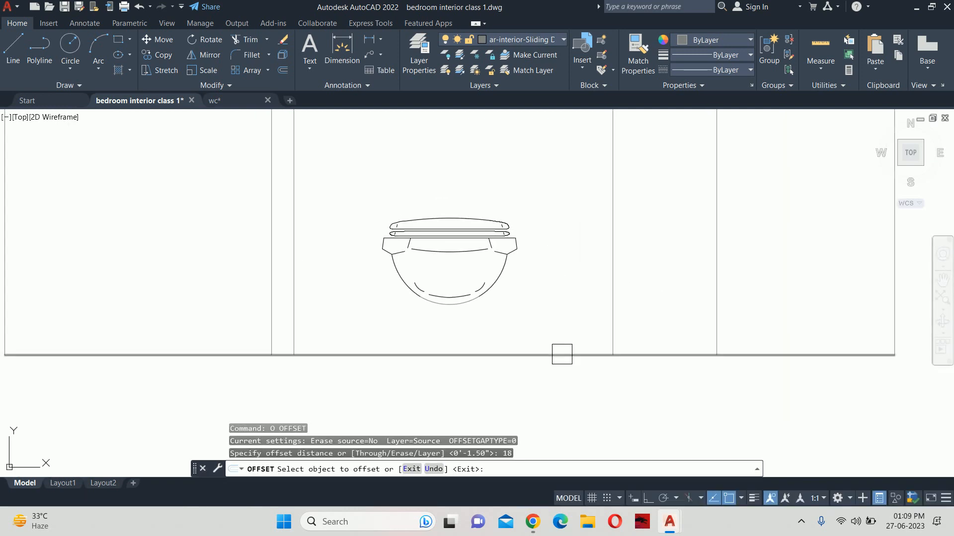
{"action": "left_click", "coordinate": [564, 314]}
{"action": "key", "text": "Escape"}
{"action": "key", "text": "Escape"}
Move the toilet straight up so the bowl's upper rim corner sits on the offset guide line
{"action": "type", "text": "m"}
{"action": "key", "text": "Return"}
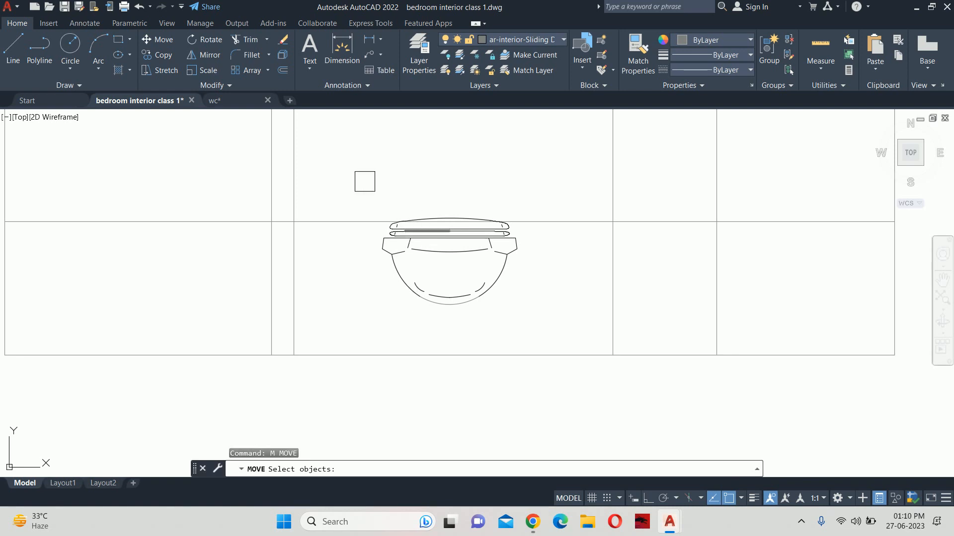
{"action": "left_click", "coordinate": [364, 178]}
{"action": "left_click", "coordinate": [547, 303]}
{"action": "key", "text": "Return"}
{"action": "scroll", "coordinate": [511, 233], "scroll_direction": "up", "scroll_amount": 6}
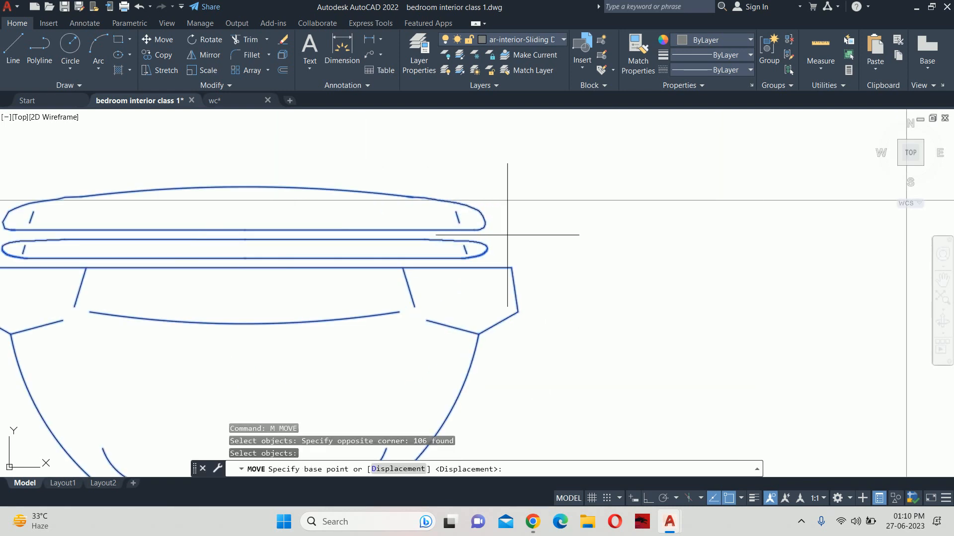
{"action": "left_click", "coordinate": [511, 268]}
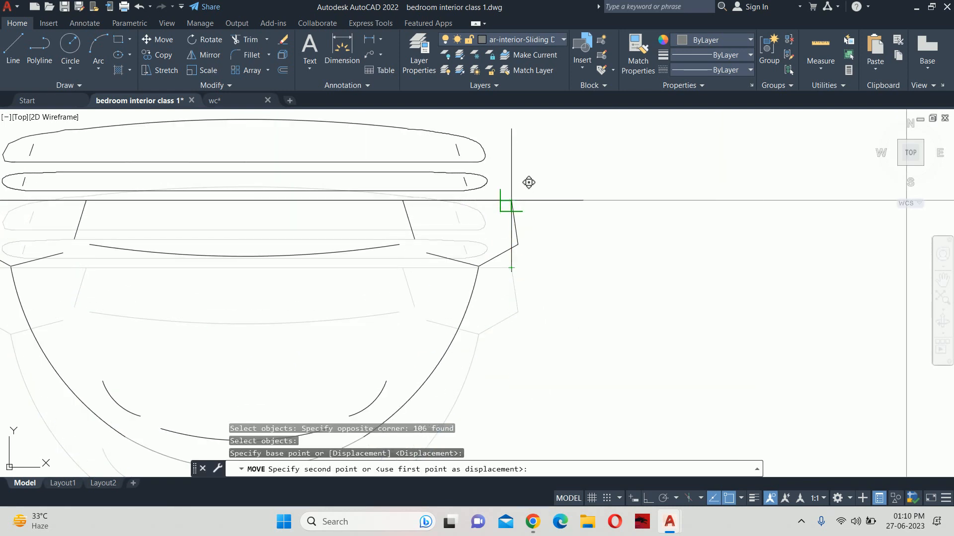
{"action": "key", "text": "Escape"}
Delete the horizontal guide line running across the elevation at the toilet's rim
{"action": "scroll", "coordinate": [516, 201], "scroll_direction": "down", "scroll_amount": 5}
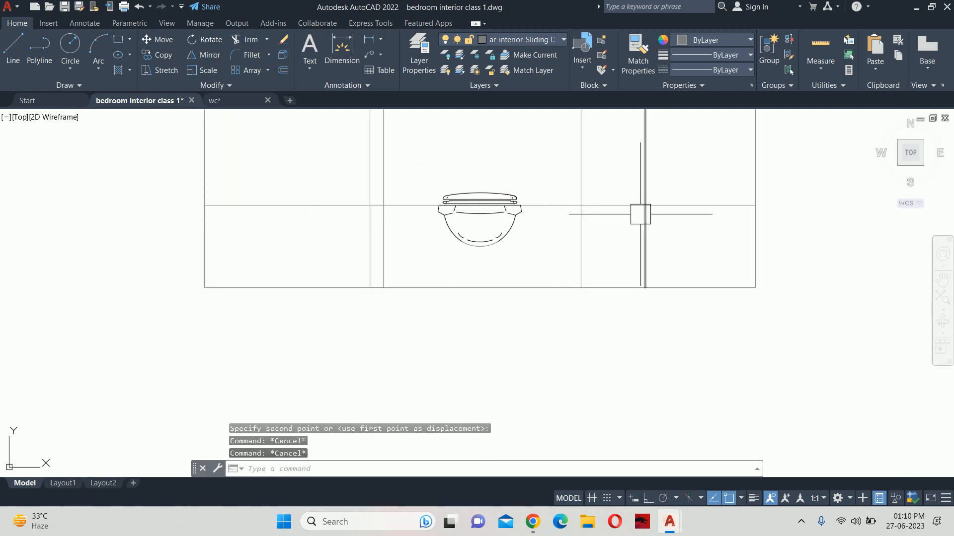
{"action": "left_click", "coordinate": [621, 205]}
{"action": "key", "text": "Delete"}
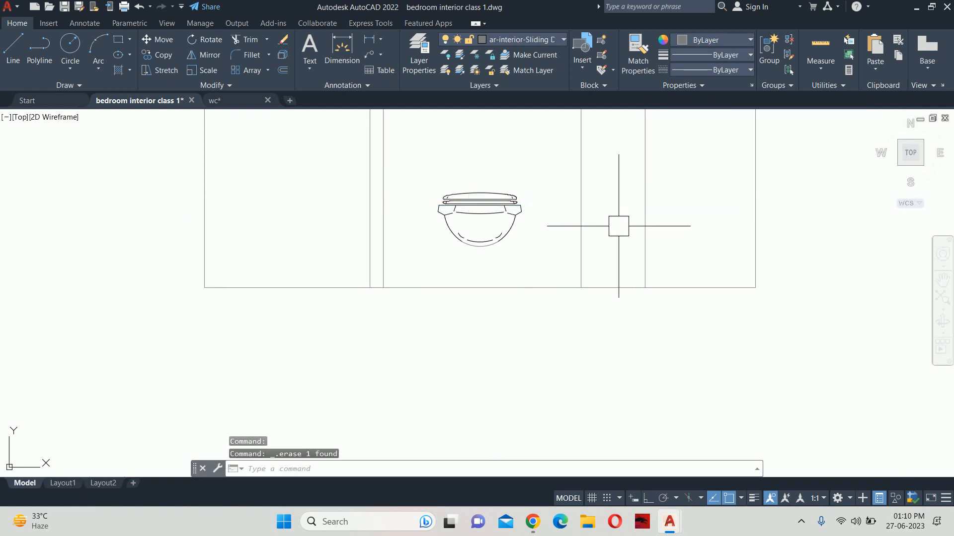
Draw a vertical construction line through the centre of the wall-hung toilet
{"action": "scroll", "coordinate": [514, 223], "scroll_direction": "down", "scroll_amount": 4}
{"action": "middle_click_drag", "start_coordinate": [516, 228], "coordinate": [507, 268]}
{"action": "scroll", "coordinate": [505, 254], "scroll_direction": "down", "scroll_amount": 2}
{"action": "key", "text": "Escape"}
{"action": "key", "text": "Escape"}
{"action": "key", "text": "Escape"}
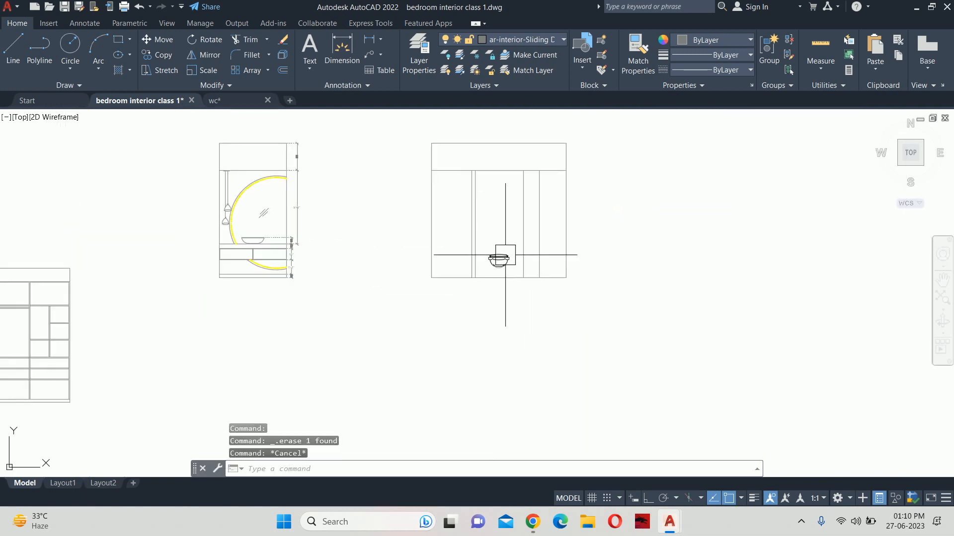
{"action": "scroll", "coordinate": [497, 252], "scroll_direction": "up", "scroll_amount": 4}
{"action": "type", "text": "xl"}
{"action": "key", "text": "Return"}
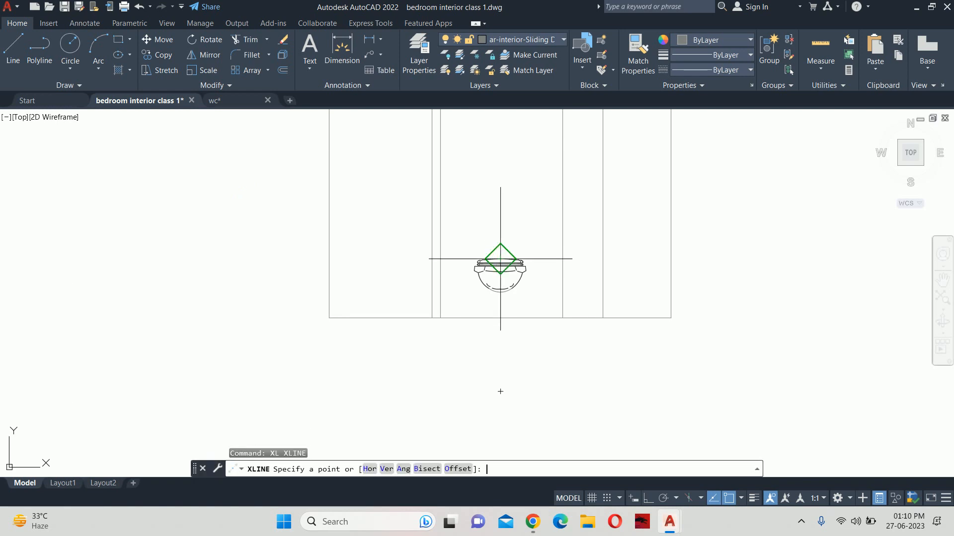
{"action": "type", "text": "h"}
{"action": "key", "text": "BackSpace"}
{"action": "type", "text": "v"}
{"action": "key", "text": "Return"}
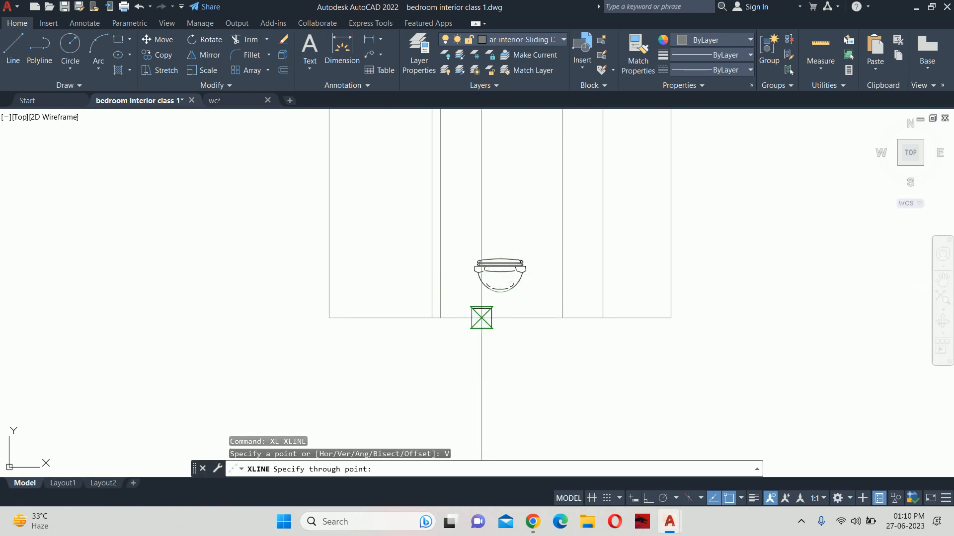
{"action": "left_click", "coordinate": [500, 330]}
{"action": "key", "text": "Escape"}
{"action": "key", "text": "Escape"}
{"action": "key", "text": "Escape"}
{"action": "key", "text": "Escape"}
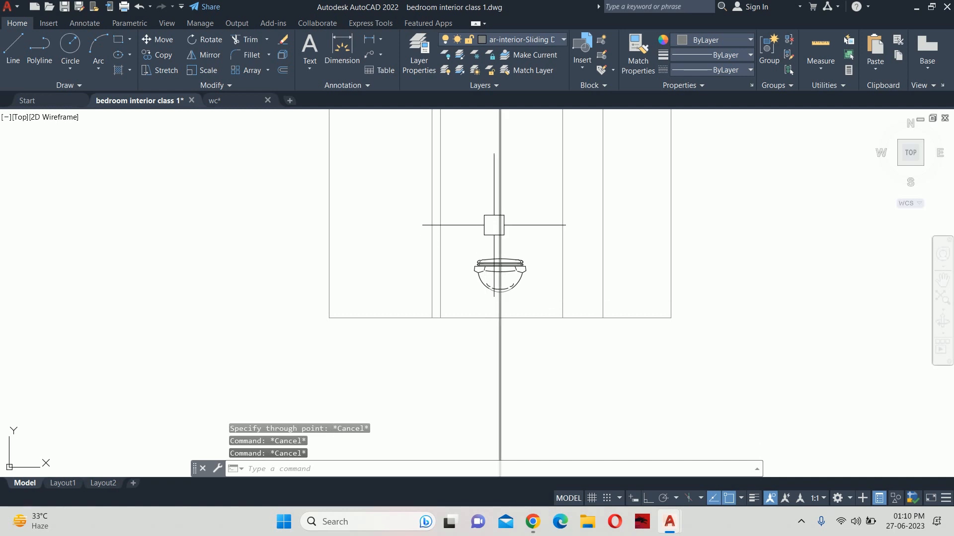
Offset the elevation's floor line 3 feet upward as a horizontal guide above the toilet
{"action": "type", "text": "o"}
{"action": "key", "text": "Return"}
{"action": "type", "text": "3"}
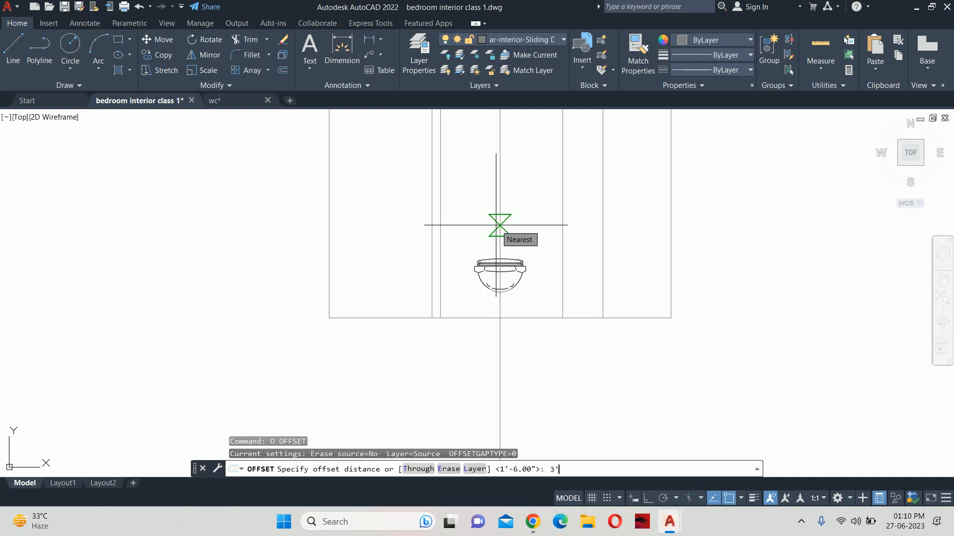
{"action": "key", "text": "Return"}
{"action": "left_click", "coordinate": [579, 318]}
{"action": "left_click", "coordinate": [557, 250]}
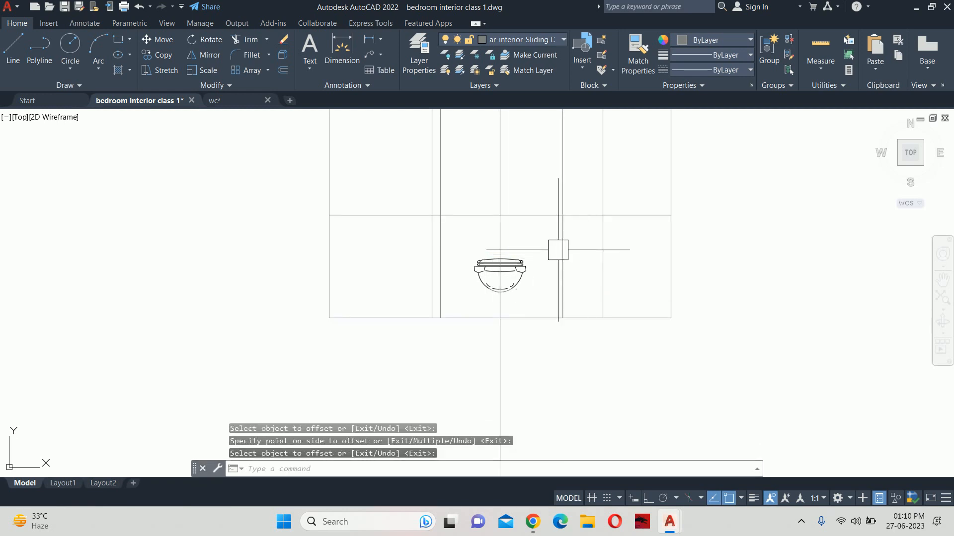
{"action": "key", "text": "Escape"}
{"action": "key", "text": "Escape"}
{"action": "key", "text": "Escape"}
{"action": "scroll", "coordinate": [520, 223], "scroll_direction": "up", "scroll_amount": 4}
{"action": "middle_click_drag", "start_coordinate": [494, 226], "coordinate": [511, 268]}
{"action": "scroll", "coordinate": [517, 274], "scroll_direction": "up", "scroll_amount": 2}
{"action": "type", "text": "o"}
{"action": "key", "text": "Return"}
{"action": "type", "text": "4"}
{"action": "key", "text": "Return"}
{"action": "left_click", "coordinate": [509, 250]}
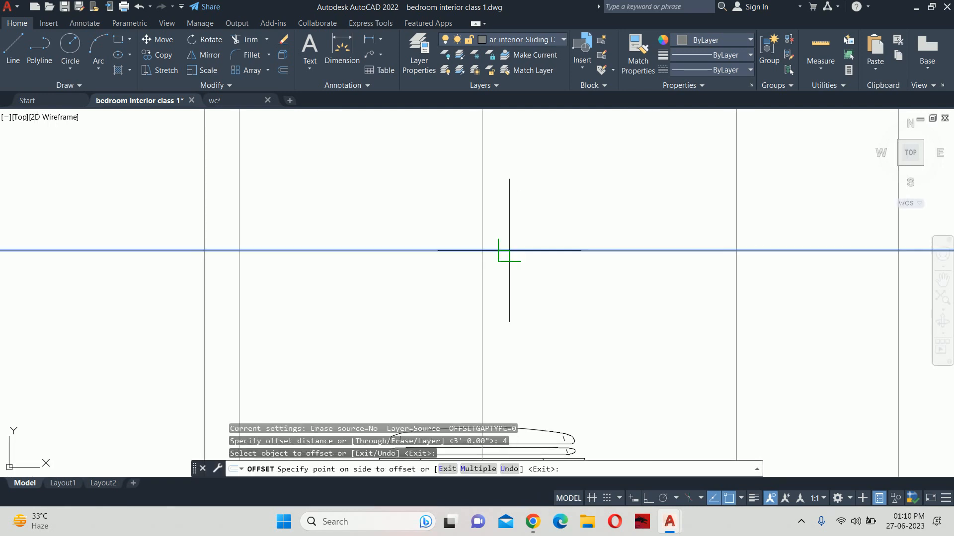
{"action": "left_click", "coordinate": [506, 214]}
{"action": "key", "text": "Return"}
Offset the horizontal guide line above the toilet 3 inches upward
{"action": "key", "text": "Return"}
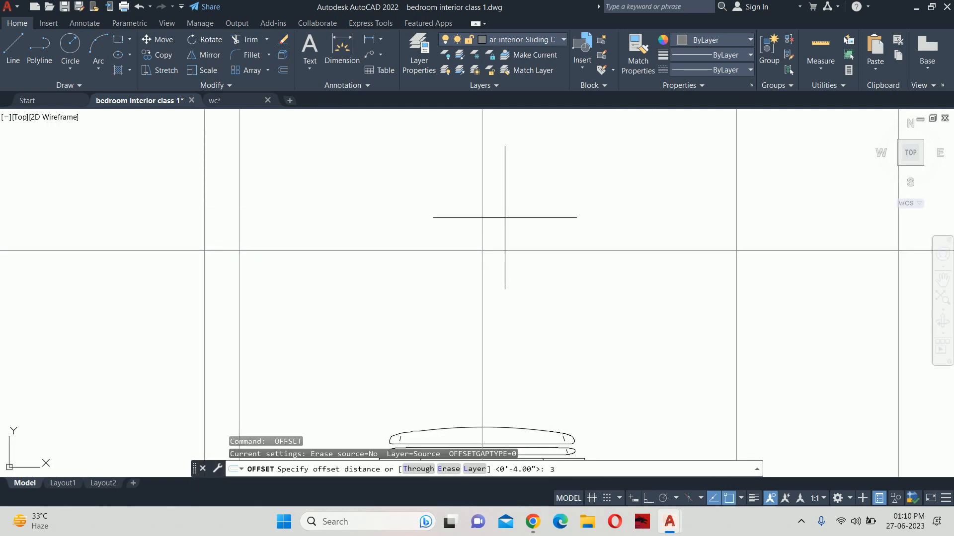
{"action": "type", "text": "3"}
{"action": "key", "text": "Return"}
{"action": "left_click", "coordinate": [509, 250]}
{"action": "left_click", "coordinate": [510, 205]}
{"action": "key", "text": "Return"}
Offset the vertical centre line to both sides in 1-inch steps, making two lines on each side
{"action": "key", "text": "Return"}
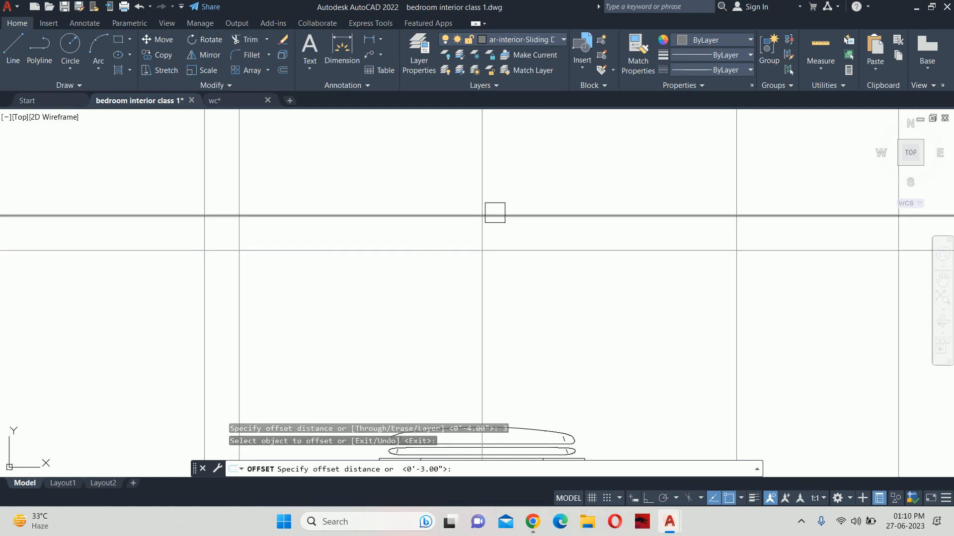
{"action": "scroll", "coordinate": [480, 230], "scroll_direction": "up", "scroll_amount": 4}
{"action": "key", "text": "Escape"}
{"action": "key", "text": "Return"}
{"action": "key", "text": "Return"}
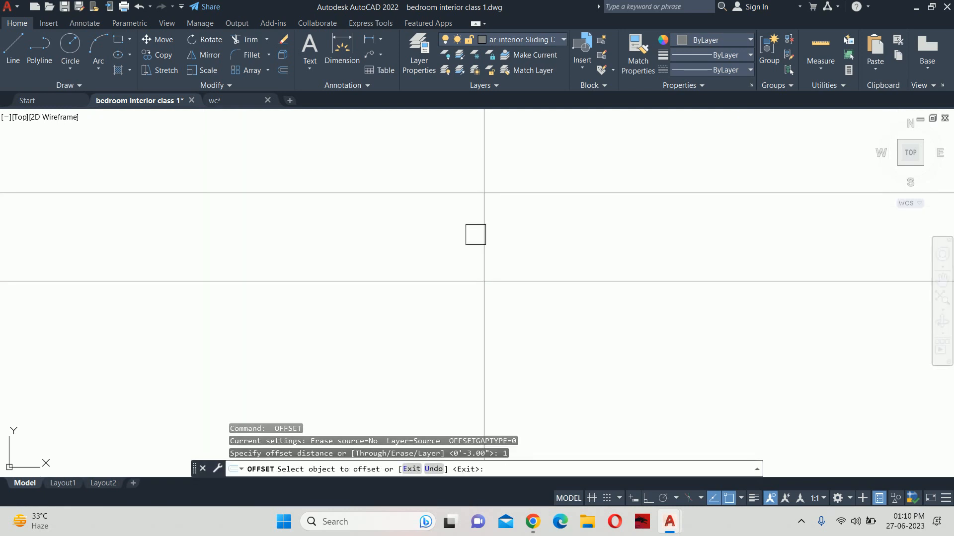
{"action": "left_click", "coordinate": [478, 231]}
{"action": "left_click", "coordinate": [466, 230]}
{"action": "left_click", "coordinate": [456, 230]}
{"action": "left_click", "coordinate": [429, 232]}
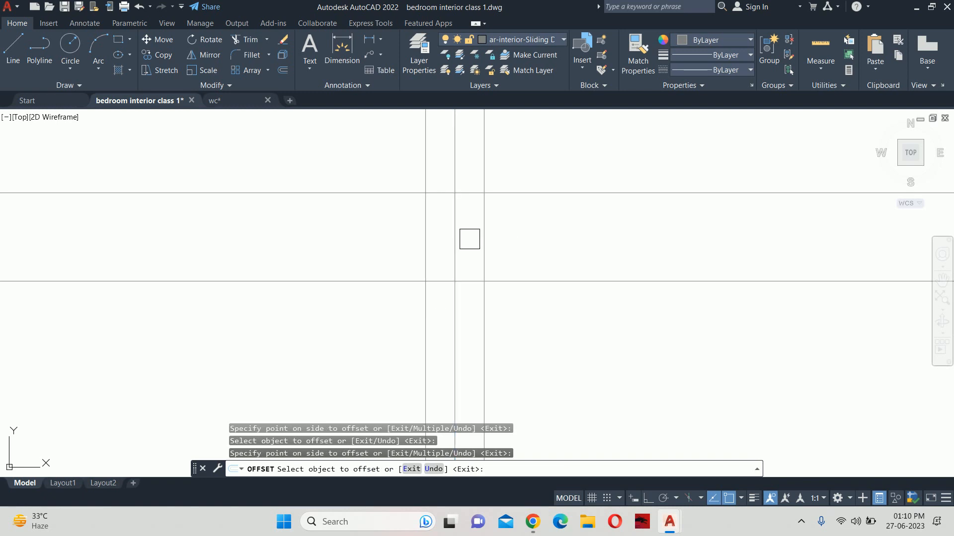
{"action": "left_click", "coordinate": [484, 231]}
{"action": "left_click", "coordinate": [498, 229]}
{"action": "left_click", "coordinate": [509, 228]}
{"action": "left_click", "coordinate": [522, 229]}
{"action": "key", "text": "Return"}
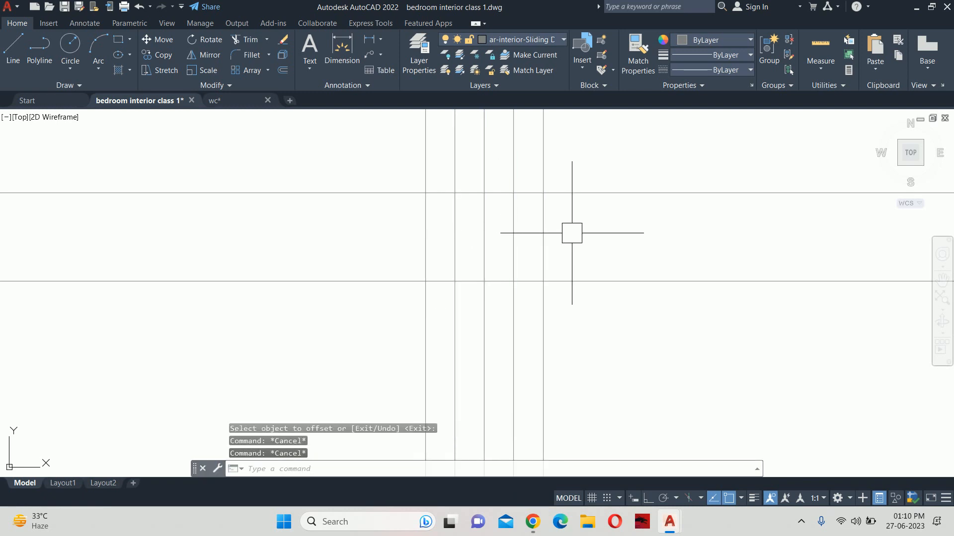
Fillet the outermost vertical lines with the two horizontal guide lines at radius 0 in Multiple mode to form a closed rectangle
{"action": "type", "text": "f"}
{"action": "key", "text": "Return"}
{"action": "type", "text": "r"}
{"action": "key", "text": "Return"}
{"action": "type", "text": "0"}
{"action": "key", "text": "Return"}
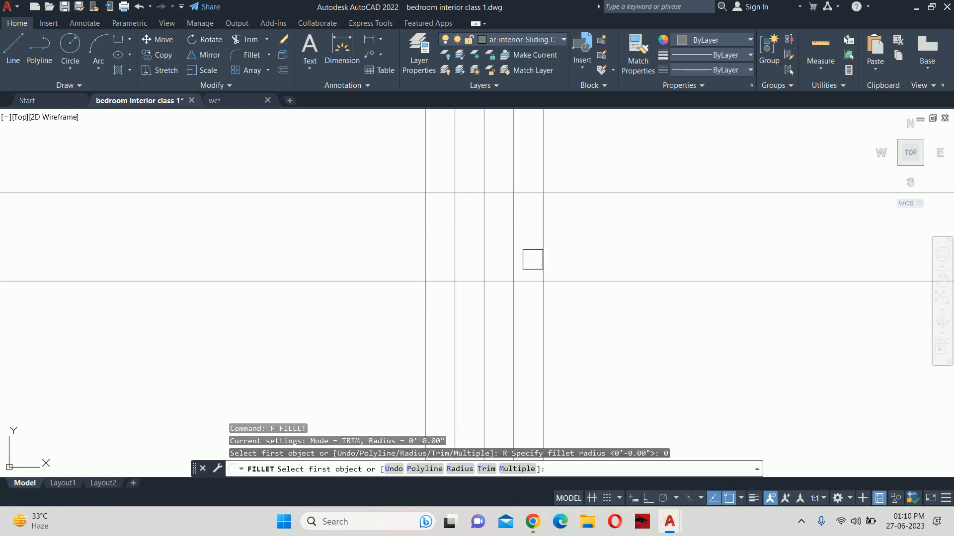
{"action": "type", "text": "M"}
{"action": "key", "text": "Return"}
{"action": "left_click", "coordinate": [529, 278]}
{"action": "left_click", "coordinate": [540, 258]}
{"action": "left_click", "coordinate": [536, 221]}
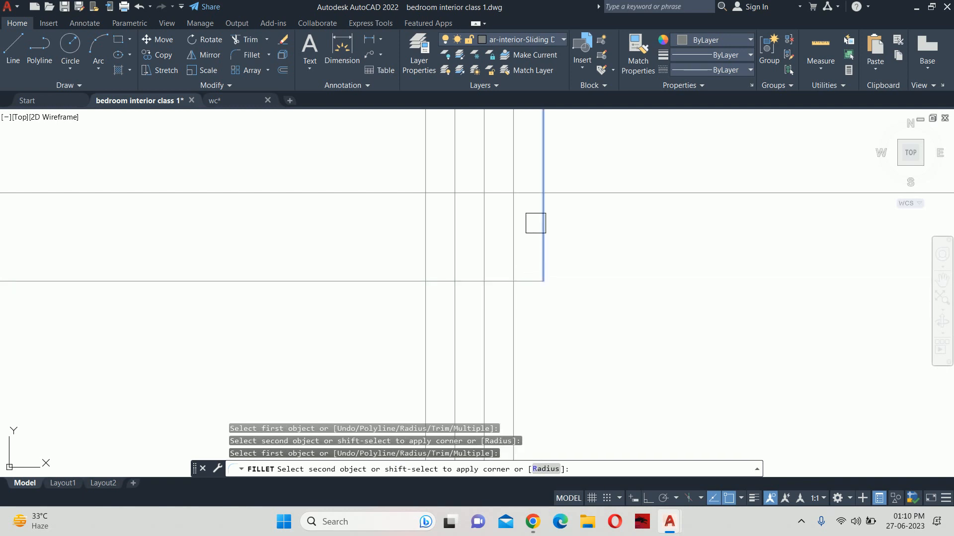
{"action": "left_click", "coordinate": [527, 188]}
{"action": "left_click", "coordinate": [527, 186]}
{"action": "left_click", "coordinate": [425, 218]}
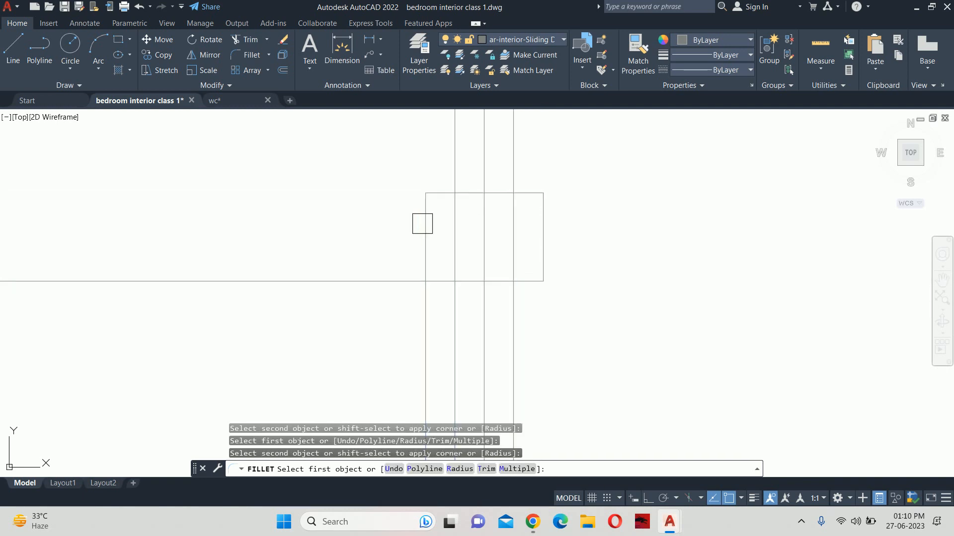
{"action": "left_click", "coordinate": [424, 238]}
{"action": "scroll", "coordinate": [438, 278], "scroll_direction": "up", "scroll_amount": 2}
{"action": "left_click", "coordinate": [438, 284]}
{"action": "key", "text": "Escape"}
{"action": "key", "text": "Escape"}
{"action": "key", "text": "Escape"}
{"action": "key", "text": "Escape"}
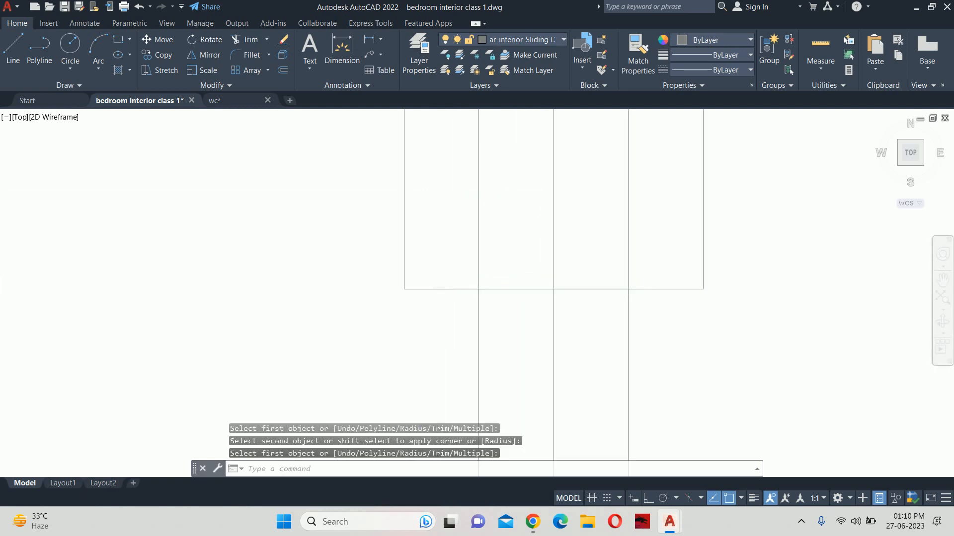
Trim the three inner vertical lines where they extend below and above the rectangle
{"action": "scroll", "coordinate": [501, 285], "scroll_direction": "down", "scroll_amount": 2}
{"action": "key", "text": "Return"}
{"action": "key", "text": "Return"}
{"action": "scroll", "coordinate": [548, 291], "scroll_direction": "up", "scroll_amount": 2}
{"action": "left_click", "coordinate": [551, 299]}
{"action": "left_click", "coordinate": [570, 315]}
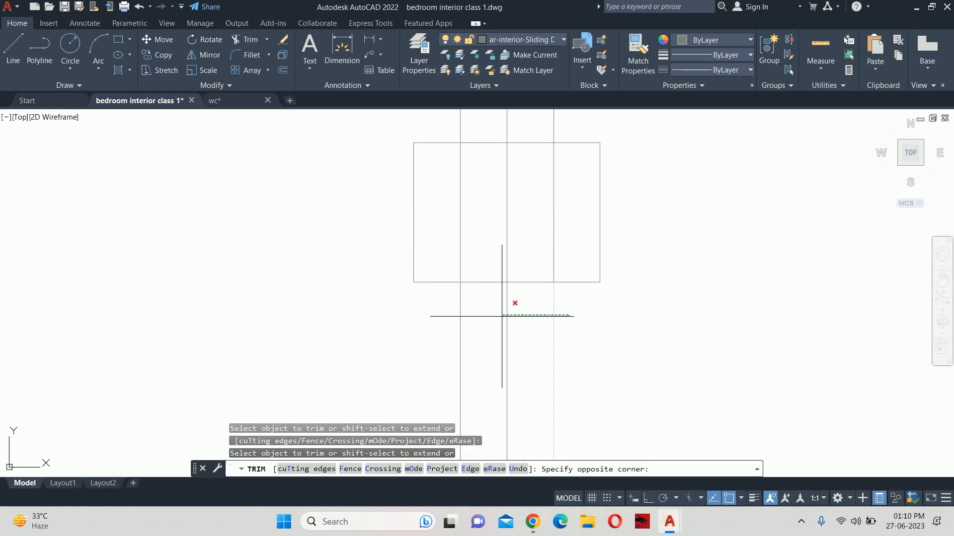
{"action": "left_click", "coordinate": [435, 321]}
{"action": "middle_click_drag", "start_coordinate": [548, 159], "coordinate": [543, 257]}
{"action": "left_click", "coordinate": [566, 211]}
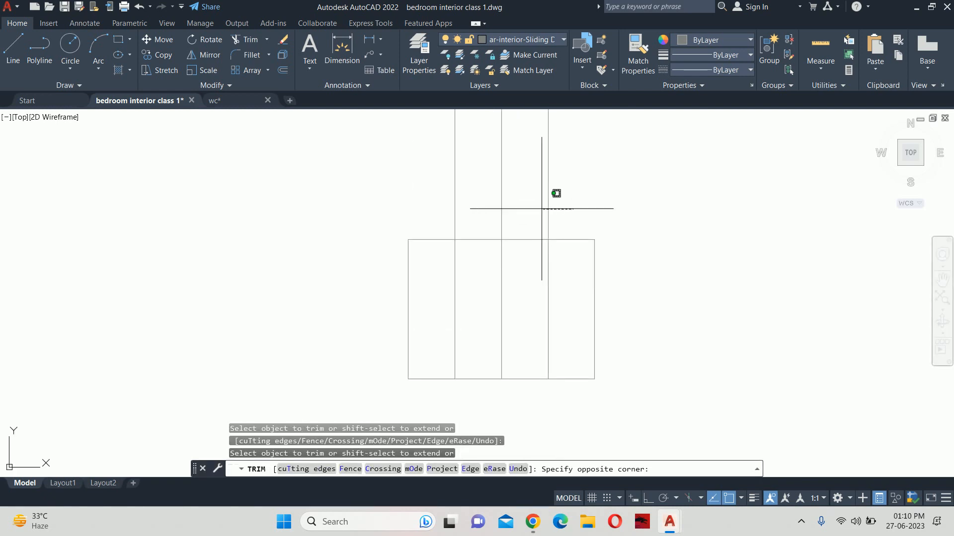
{"action": "left_click", "coordinate": [428, 203]}
{"action": "key", "text": "Return"}
{"action": "key", "text": "Escape"}
Delete the three remaining vertical line segments inside the rectangle
{"action": "left_click", "coordinate": [548, 274]}
{"action": "left_click", "coordinate": [506, 273]}
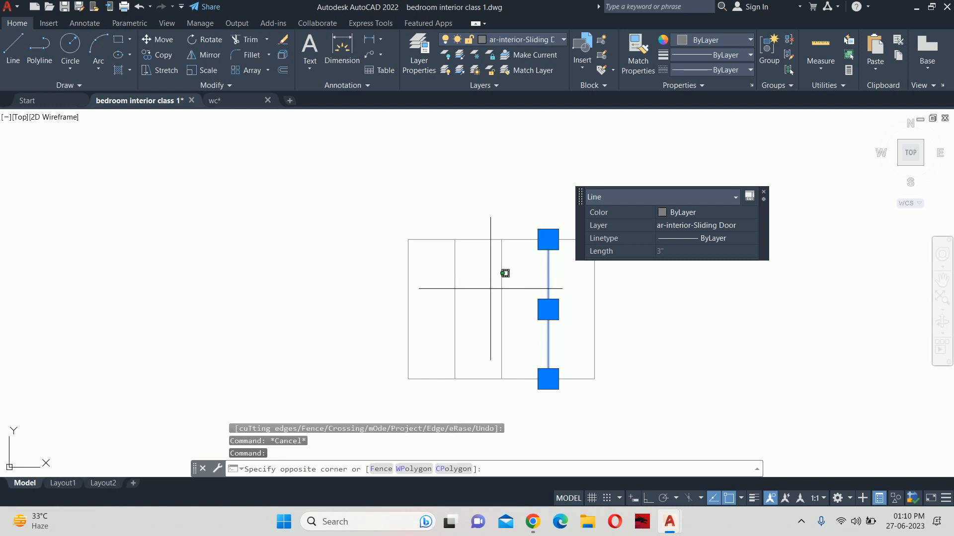
{"action": "left_click", "coordinate": [447, 290]}
{"action": "left_click", "coordinate": [496, 287]}
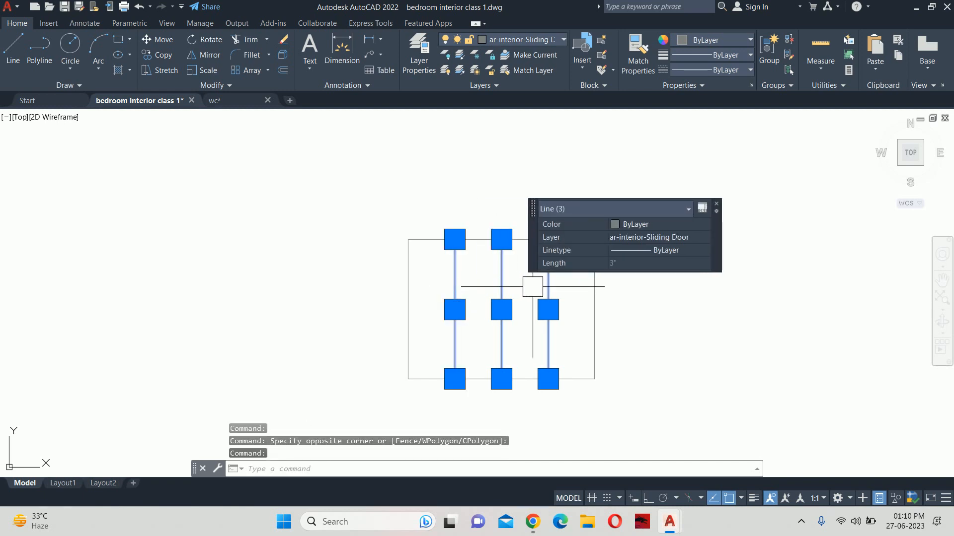
{"action": "key", "text": "Delete"}
Join the rectangle's four edges into a single polyline
{"action": "type", "text": "j"}
{"action": "key", "text": "Return"}
{"action": "left_click", "coordinate": [609, 228]}
{"action": "left_click", "coordinate": [467, 330]}
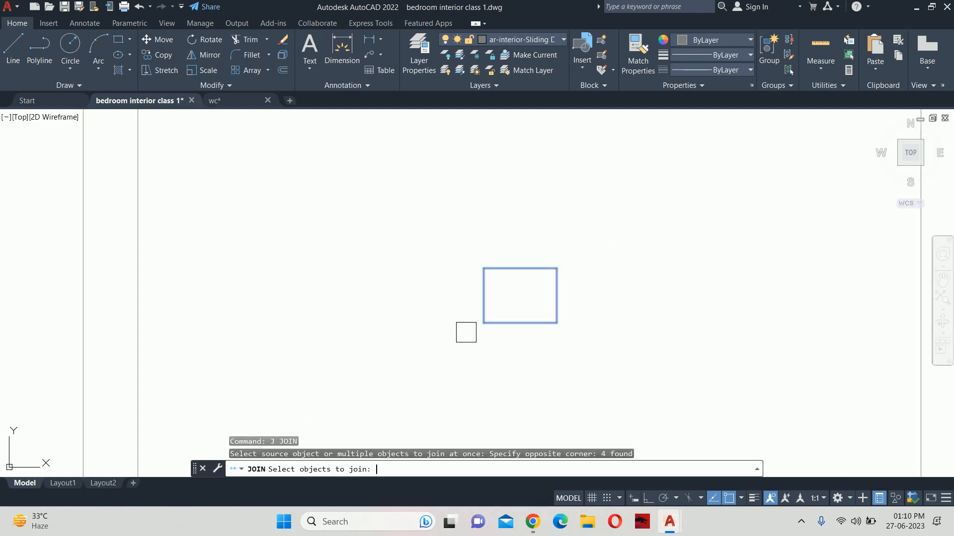
{"action": "key", "text": "Return"}
{"action": "key", "text": "Escape"}
{"action": "key", "text": "Escape"}
{"action": "type", "text": "o"}
{"action": "key", "text": "Return"}
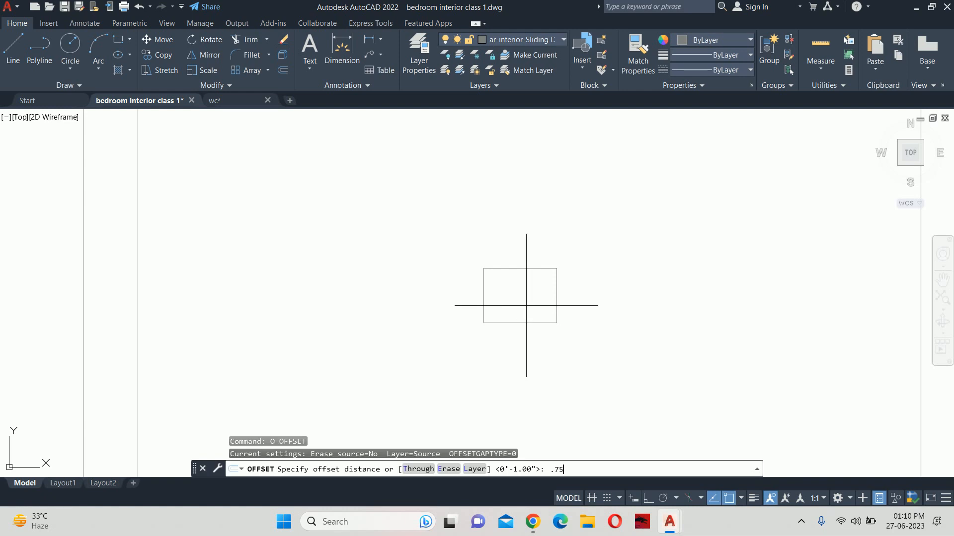
{"action": "type", "text": ".75"}
{"action": "key", "text": "Return"}
{"action": "left_click", "coordinate": [513, 268]}
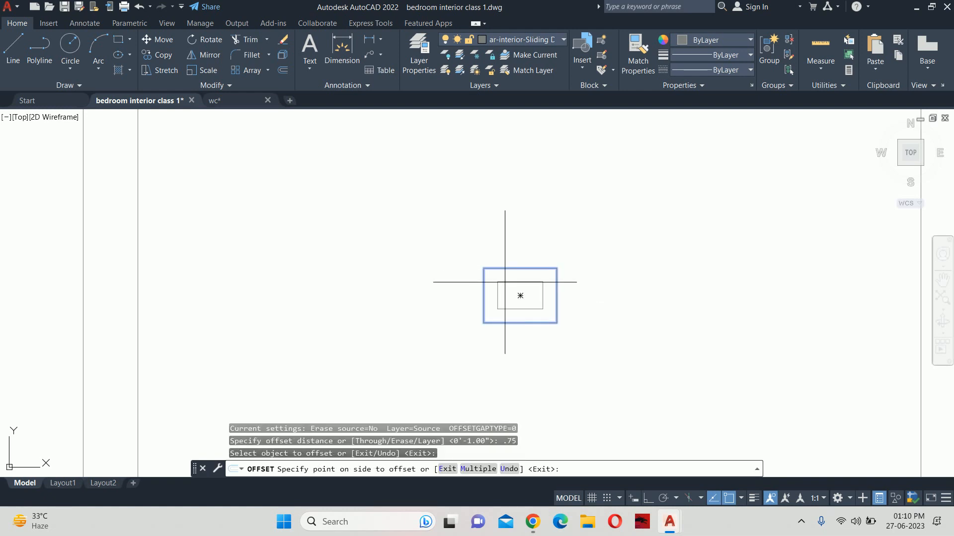
{"action": "key", "text": "Escape"}
{"action": "key", "text": "Escape"}
Offset the joined rectangle 0.5 inch inward
{"action": "key", "text": "Return"}
{"action": "type", "text": ".5"}
{"action": "key", "text": "Return"}
{"action": "left_click", "coordinate": [513, 268]}
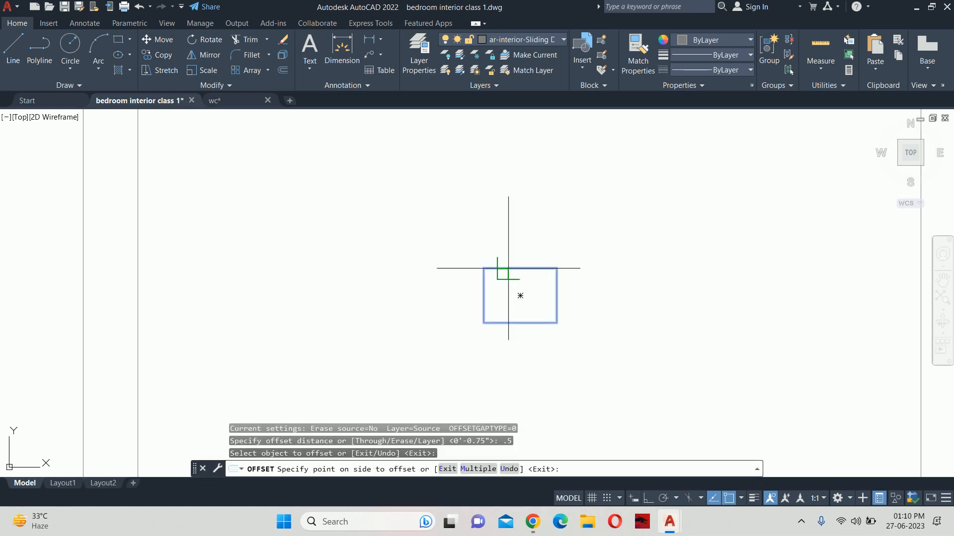
{"action": "left_click", "coordinate": [507, 287]}
{"action": "key", "text": "Escape"}
{"action": "key", "text": "Escape"}
Draw a vertical line between the midpoints of the inner rectangle's upper and lower edges
{"action": "scroll", "coordinate": [518, 286], "scroll_direction": "up", "scroll_amount": 2}
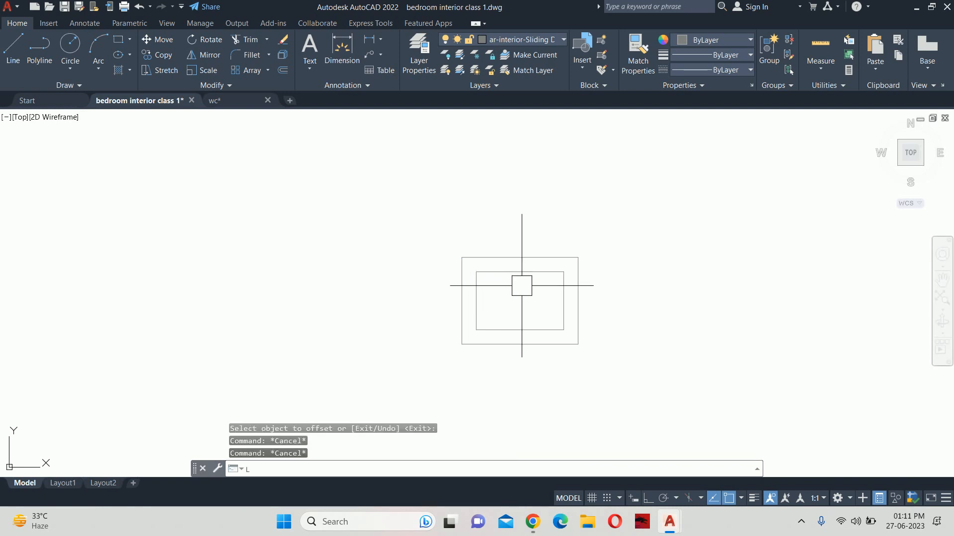
{"action": "key", "text": "Return"}
{"action": "left_click", "coordinate": [520, 271]}
{"action": "left_click", "coordinate": [519, 330]}
{"action": "key", "text": "Escape"}
{"action": "key", "text": "Escape"}
{"action": "key", "text": "Escape"}
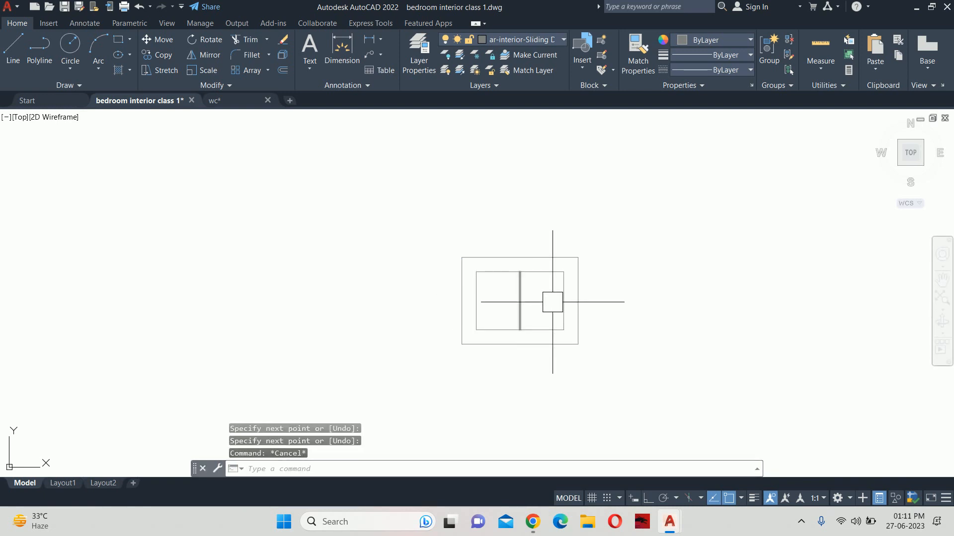
Measure from the inner rectangle's upper-left corner to the dividing line with a trial linear dimension
{"action": "scroll", "coordinate": [541, 300], "scroll_direction": "up", "scroll_amount": 2}
{"action": "middle_click_drag", "start_coordinate": [530, 299], "coordinate": [531, 300]}
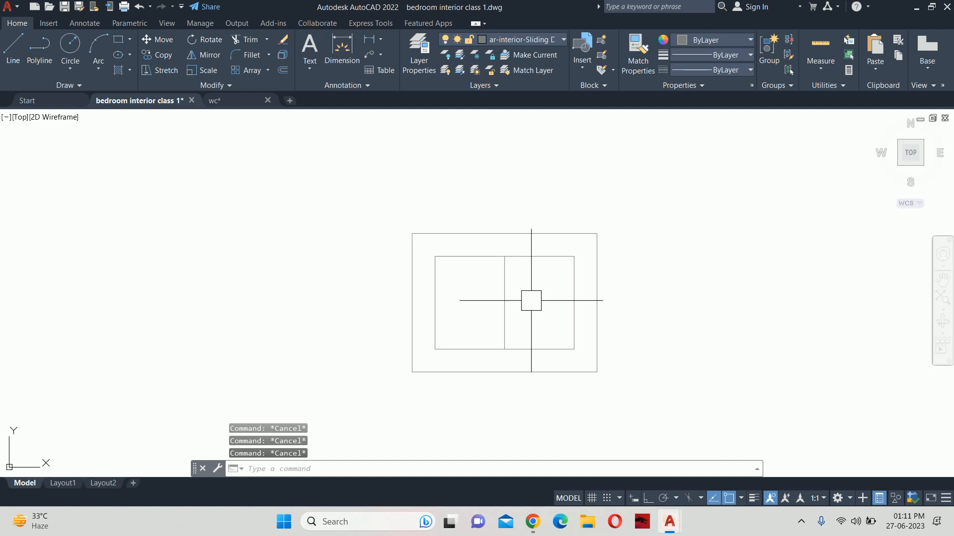
{"action": "key", "text": "Return"}
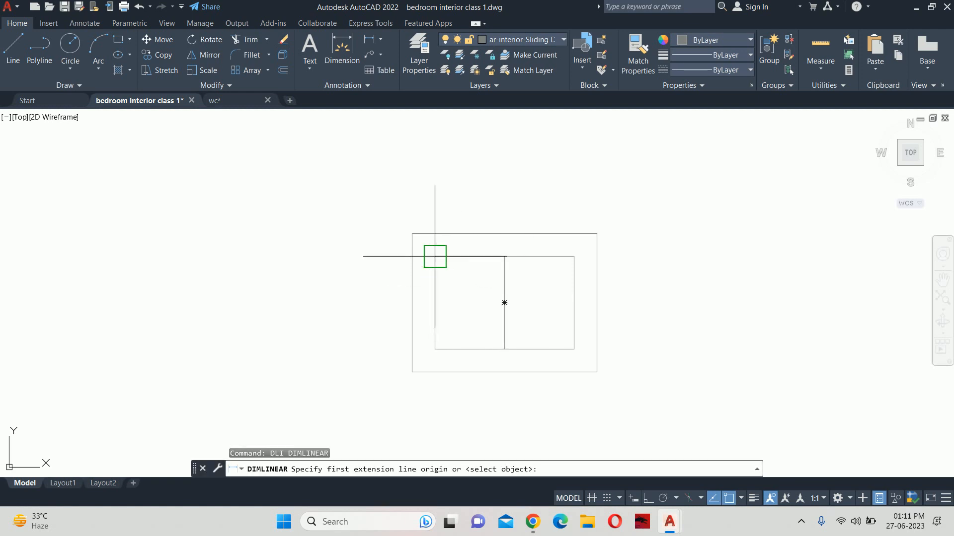
{"action": "left_click", "coordinate": [435, 256]}
{"action": "left_click", "coordinate": [504, 257]}
{"action": "key", "text": "Escape"}
{"action": "key", "text": "Escape"}
{"action": "key", "text": "Escape"}
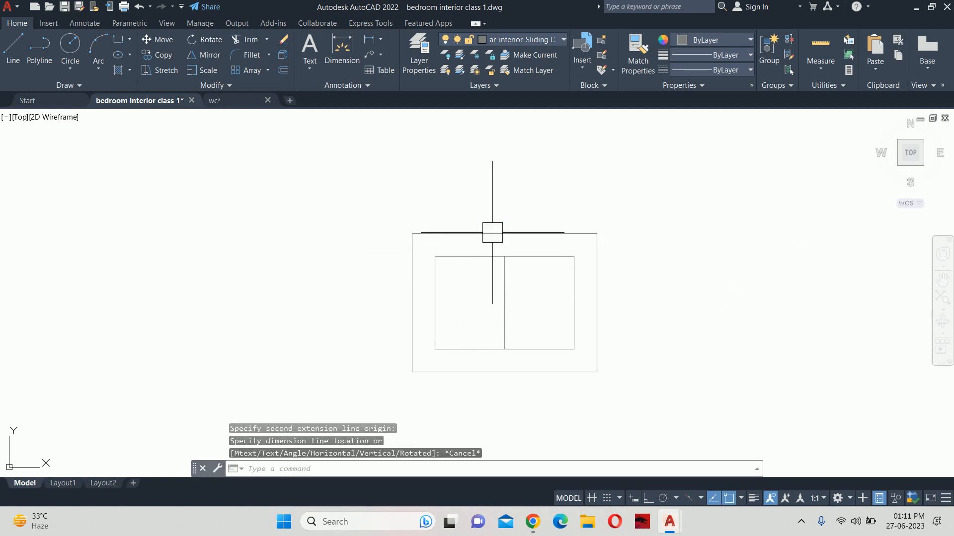
Try to move the inner rectangle's dividing line 0.5 inch to the right, and undo the move
{"action": "left_click", "coordinate": [499, 283]}
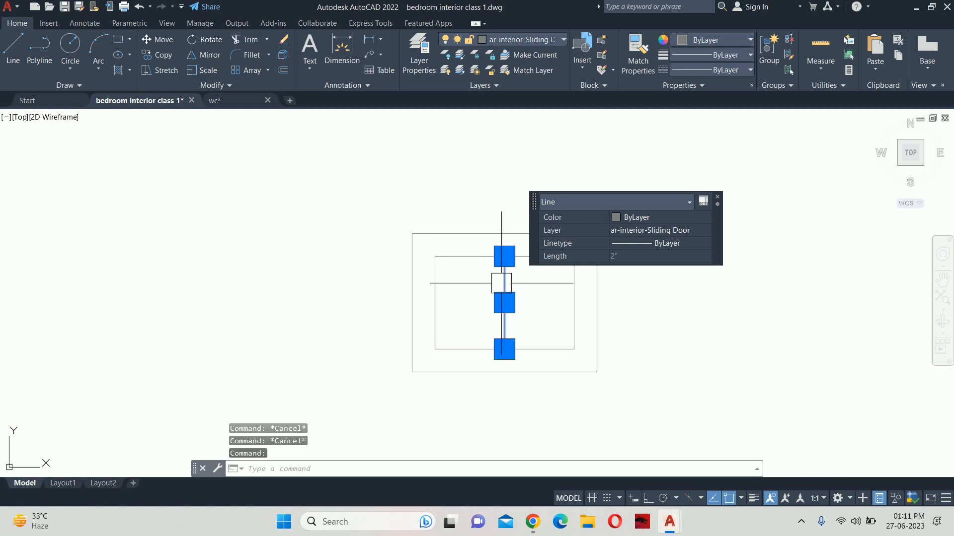
{"action": "type", "text": "M"}
{"action": "key", "text": "Return"}
{"action": "scroll", "coordinate": [492, 287], "scroll_direction": "up", "scroll_amount": 2}
{"action": "left_click", "coordinate": [475, 287]}
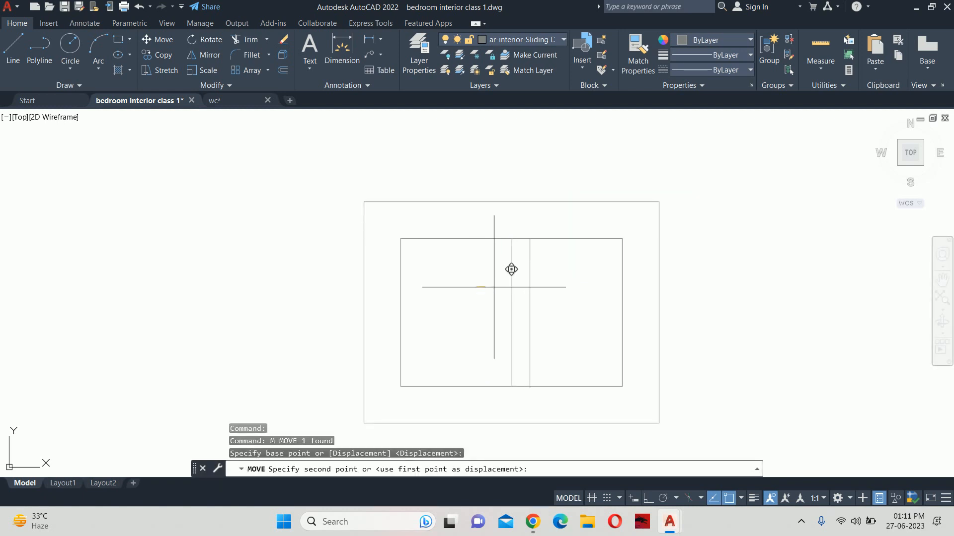
{"action": "type", "text": ".5"}
{"action": "key", "text": "Return"}
{"action": "key", "text": "Escape"}
{"action": "key", "text": "Escape"}
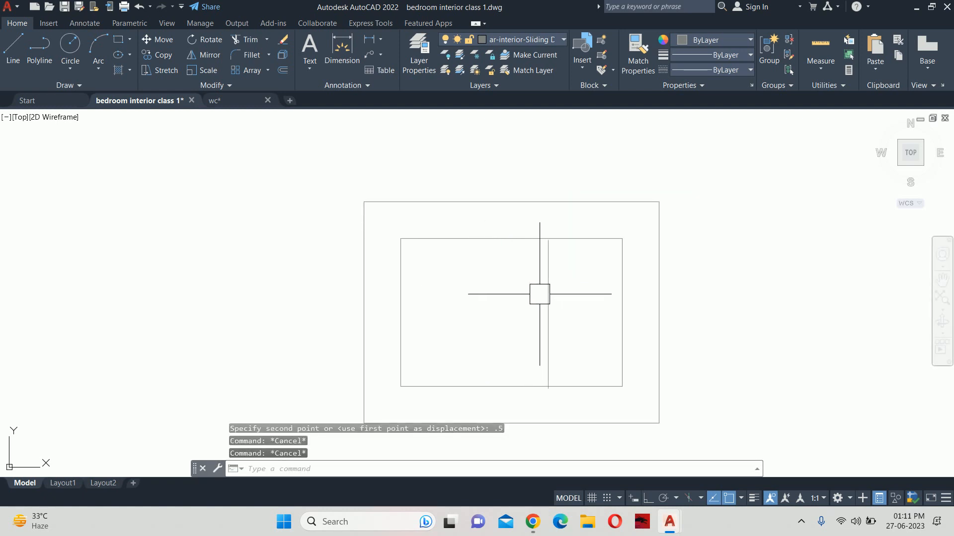
{"action": "key", "text": "ctrl+z"}
Move the inner rectangle's vertical dividing line 0.5 inch to the right with Ortho on
{"action": "type", "text": "m"}
{"action": "key", "text": "Return"}
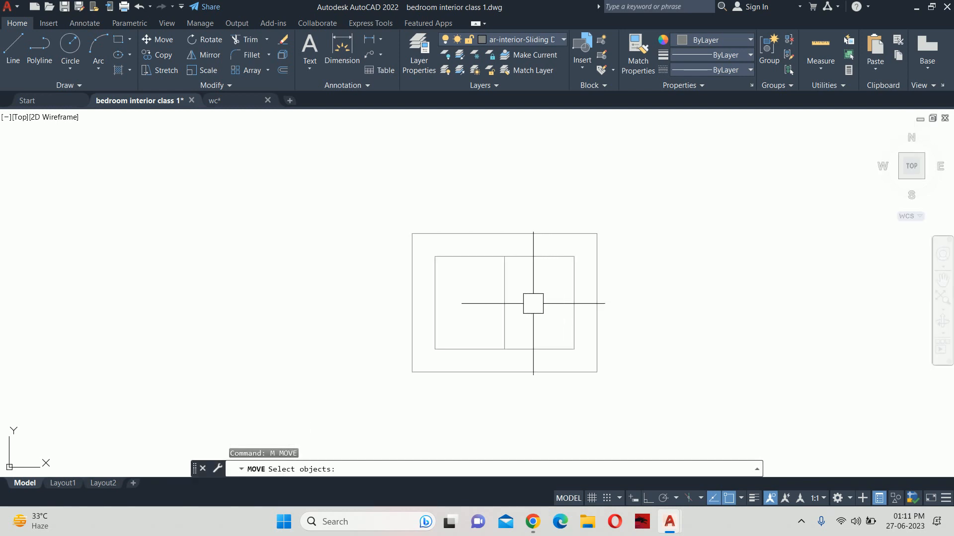
{"action": "left_click", "coordinate": [505, 294]}
{"action": "key", "text": "Return"}
{"action": "scroll", "coordinate": [521, 295], "scroll_direction": "up", "scroll_amount": 5}
{"action": "left_click", "coordinate": [520, 296]}
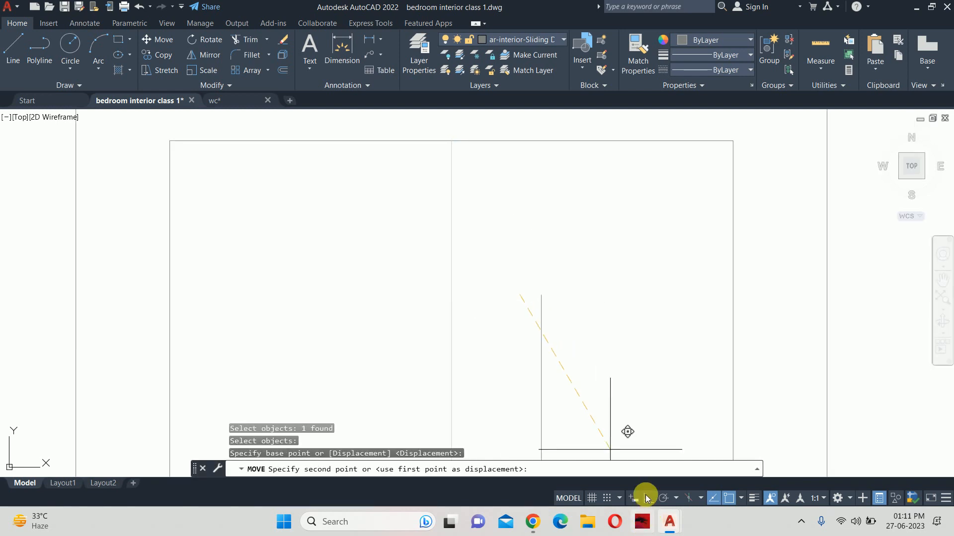
{"action": "key", "text": "F8"}
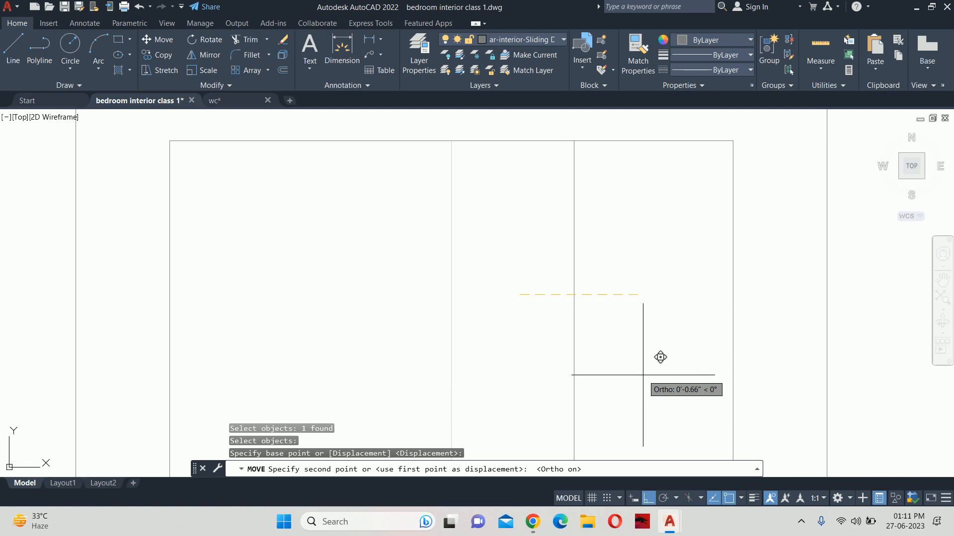
{"action": "key", "text": "Return"}
{"action": "scroll", "coordinate": [566, 294], "scroll_direction": "down", "scroll_amount": 5}
{"action": "key", "text": "Escape"}
{"action": "key", "text": "Escape"}
{"action": "scroll", "coordinate": [458, 277], "scroll_direction": "up", "scroll_amount": 1}
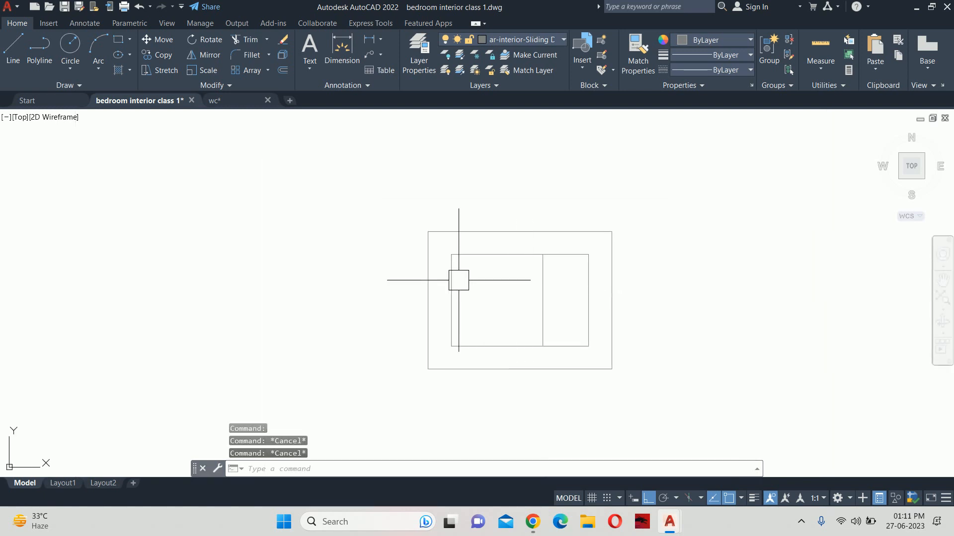
Try to offset the dividing line 0.5 inch to the left, and undo the offset
{"action": "type", "text": "o"}
{"action": "key", "text": "Return"}
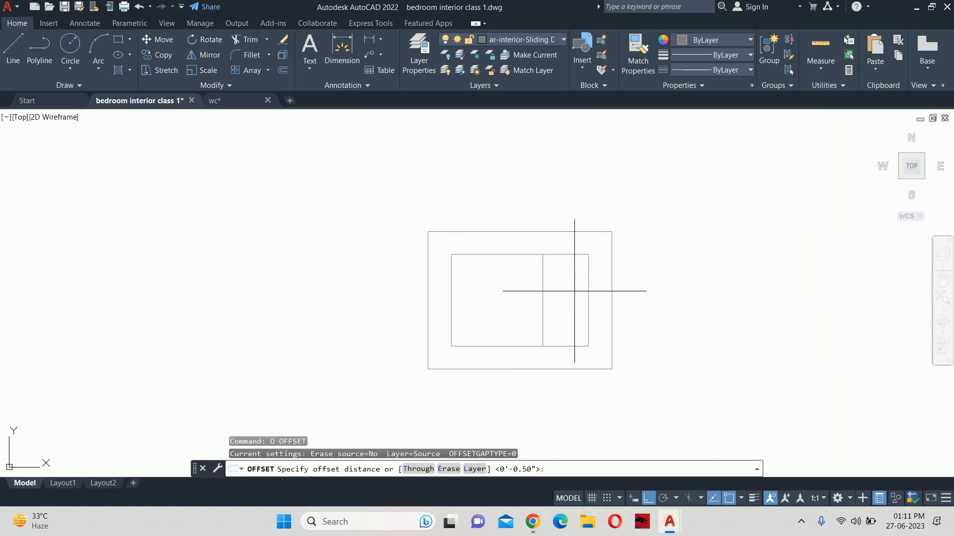
{"action": "type", "text": ".5"}
{"action": "key", "text": "Return"}
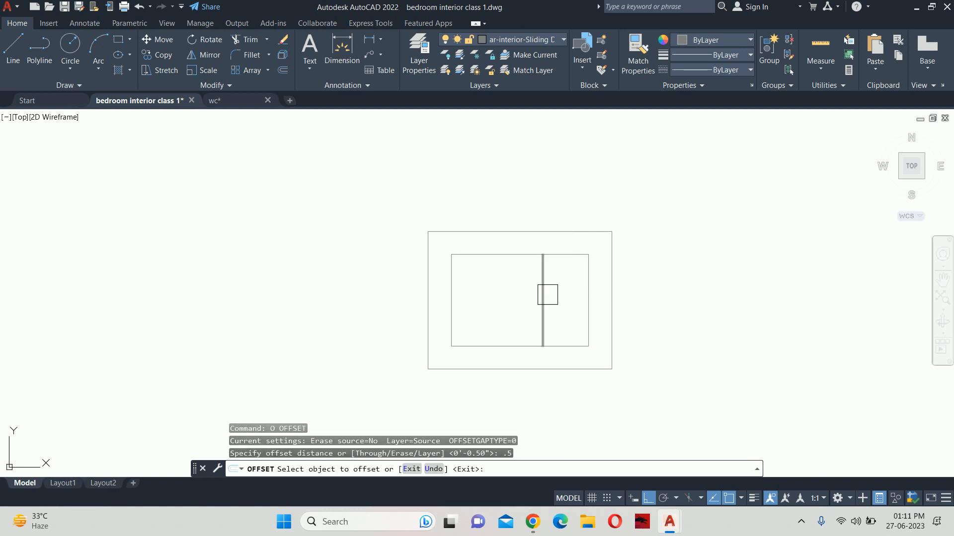
{"action": "left_click", "coordinate": [543, 291]}
{"action": "left_click", "coordinate": [513, 266]}
{"action": "key", "text": "Escape"}
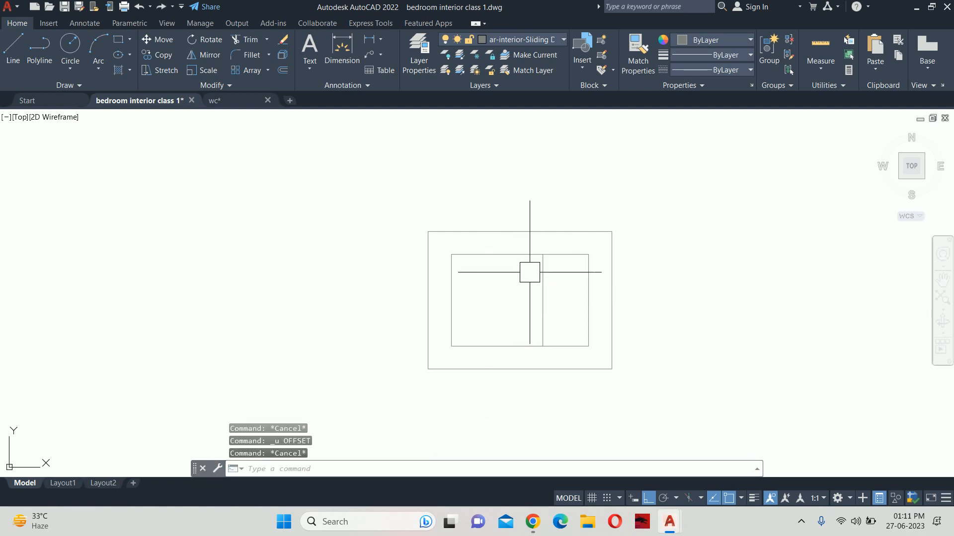
Offset the flush plate's vertical dividing line 0.2 inch to the left
{"action": "type", "text": "o"}
{"action": "key", "text": "Return"}
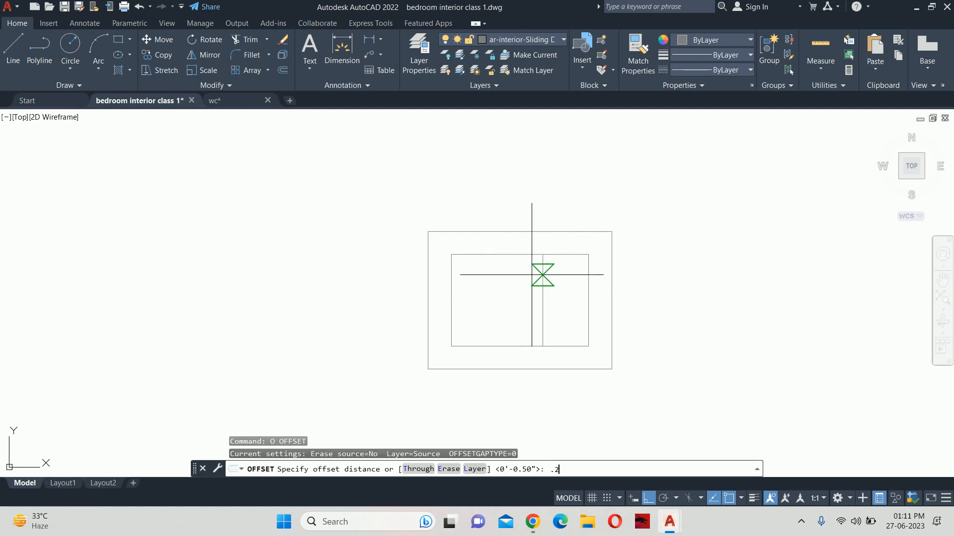
{"action": "type", "text": ".2"}
{"action": "key", "text": "Return"}
{"action": "left_click", "coordinate": [543, 291]}
{"action": "left_click", "coordinate": [512, 288]}
{"action": "key", "text": "Return"}
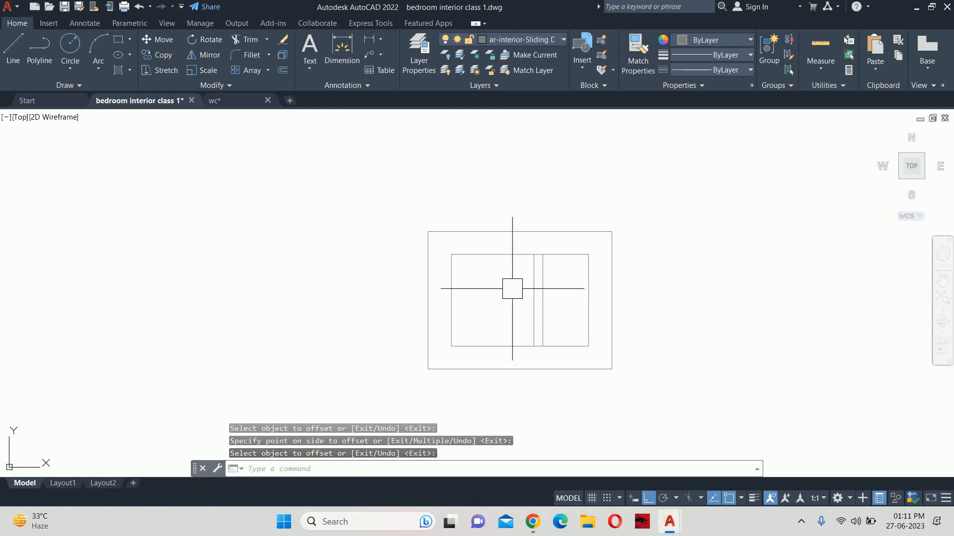
Trim the inner rectangle's upper and lower edges between the two dividing lines to form two separate flush buttons
{"action": "type", "text": "tr"}
{"action": "key", "text": "Return"}
{"action": "scroll", "coordinate": [544, 268], "scroll_direction": "up", "scroll_amount": 8}
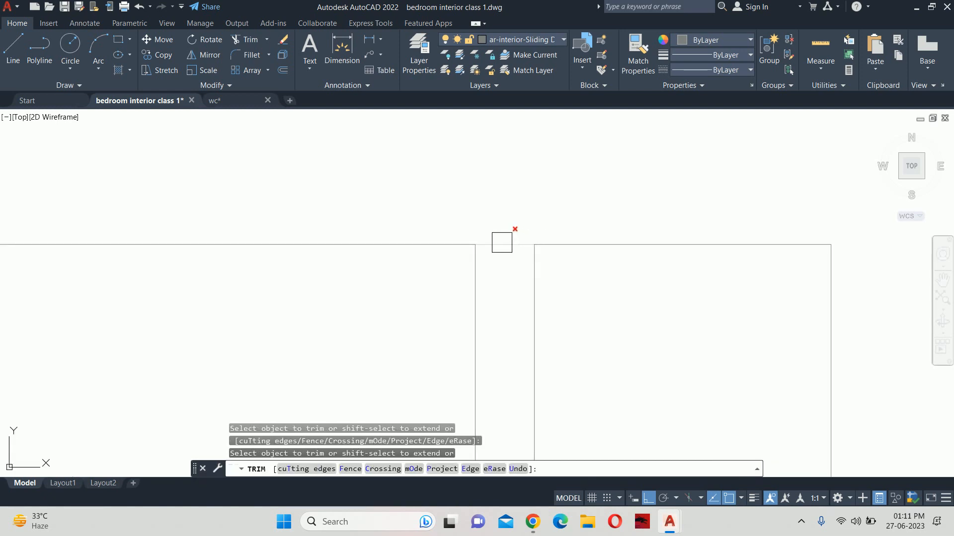
{"action": "left_click", "coordinate": [502, 242]}
{"action": "scroll", "coordinate": [502, 242], "scroll_direction": "down", "scroll_amount": 5}
{"action": "scroll", "coordinate": [504, 333], "scroll_direction": "up", "scroll_amount": 4}
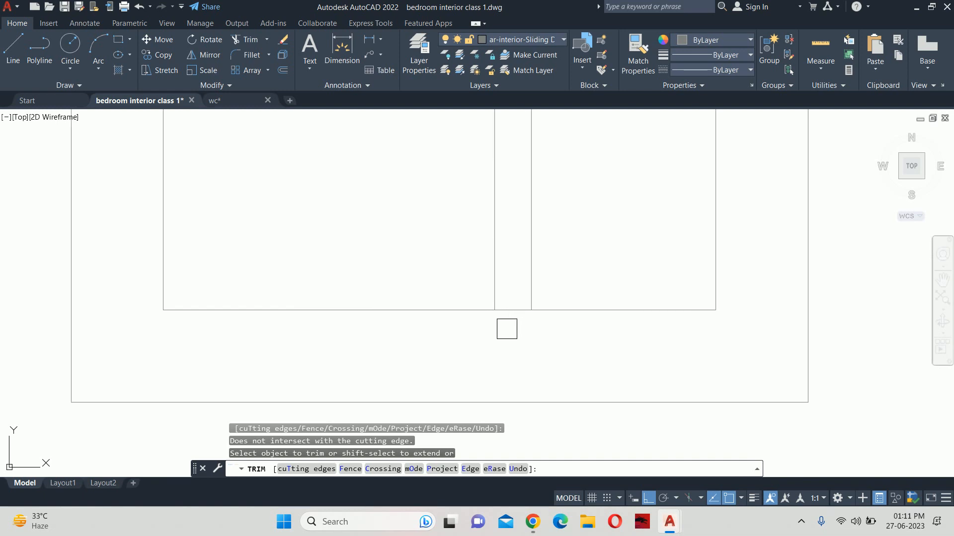
{"action": "key", "text": "Escape"}
{"action": "key", "text": "Escape"}
{"action": "scroll", "coordinate": [517, 272], "scroll_direction": "down", "scroll_amount": 3}
{"action": "scroll", "coordinate": [492, 273], "scroll_direction": "up", "scroll_amount": 6}
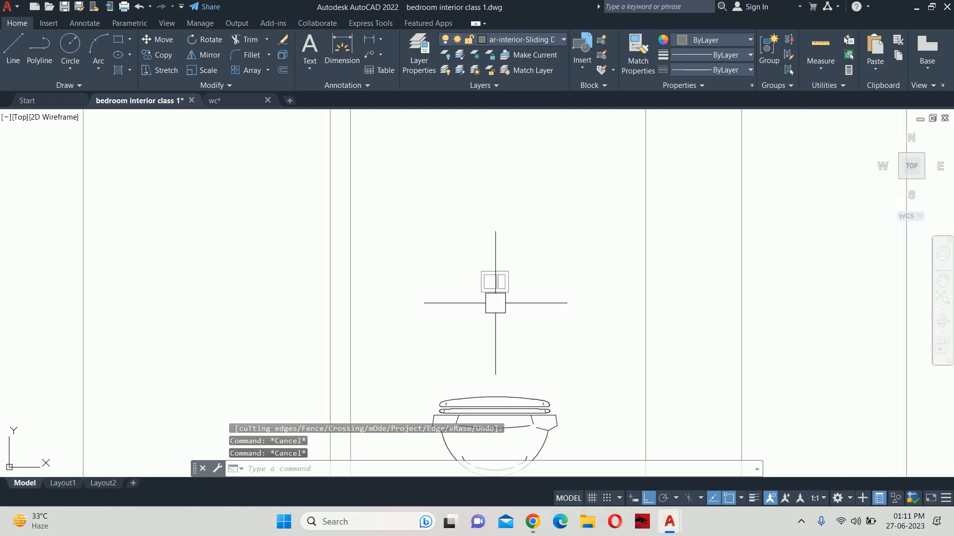
{"action": "scroll", "coordinate": [496, 303], "scroll_direction": "down", "scroll_amount": 6}
{"action": "key", "text": "Escape"}
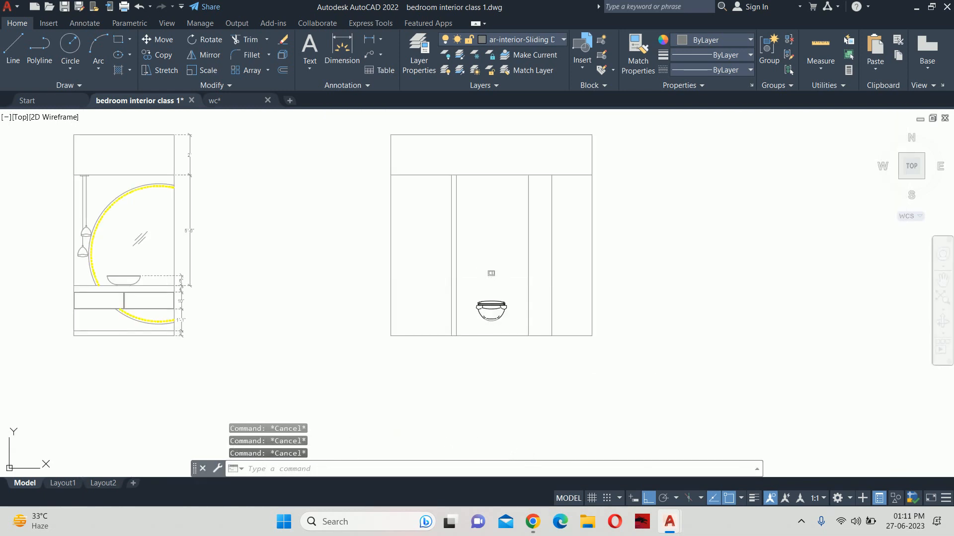
Offset the floor line of the toilet wall elevation 4' upward
{"action": "middle_click_drag", "start_coordinate": [499, 258], "coordinate": [500, 264]}
{"action": "type", "text": "o"}
{"action": "key", "text": "Return"}
{"action": "type", "text": "4'"}
{"action": "key", "text": "Return"}
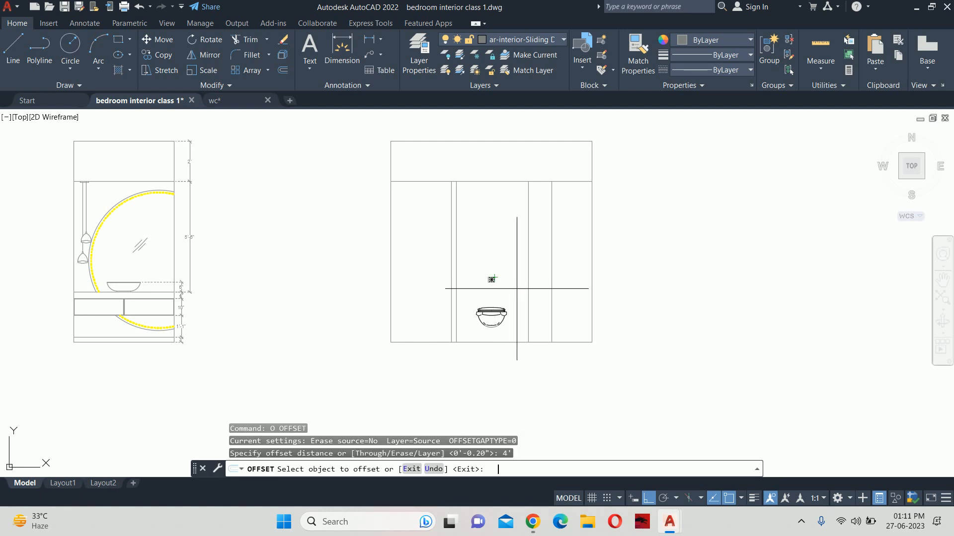
{"action": "scroll", "coordinate": [556, 313], "scroll_direction": "up", "scroll_amount": 4}
{"action": "left_click", "coordinate": [509, 390]}
{"action": "key", "text": "Escape"}
{"action": "key", "text": "Escape"}
{"action": "key", "text": "Escape"}
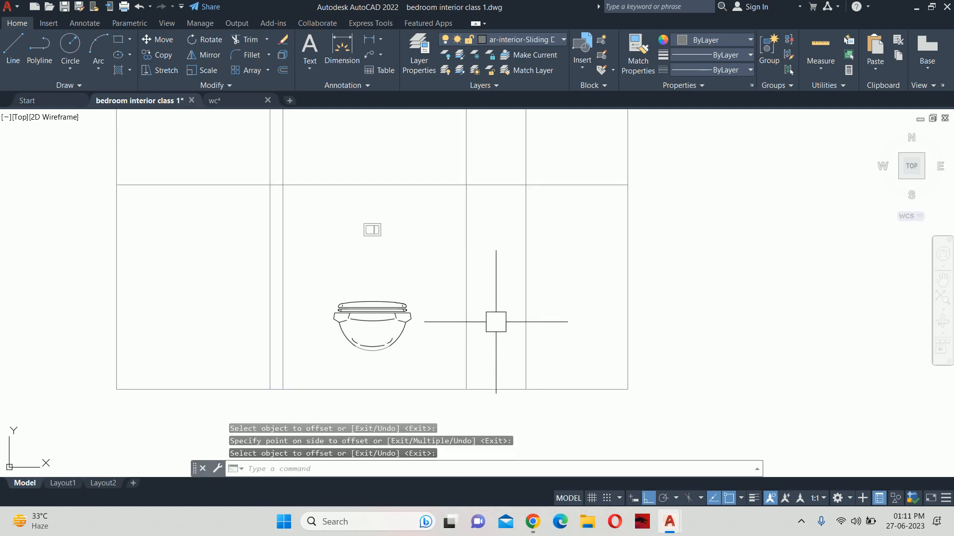
Trim the 4' high horizontal line in the narrow vertical bands and the far-left bay beside the toilet bay
{"action": "middle_click_drag", "start_coordinate": [483, 292], "coordinate": [507, 334]}
{"action": "scroll", "coordinate": [523, 262], "scroll_direction": "up", "scroll_amount": 2}
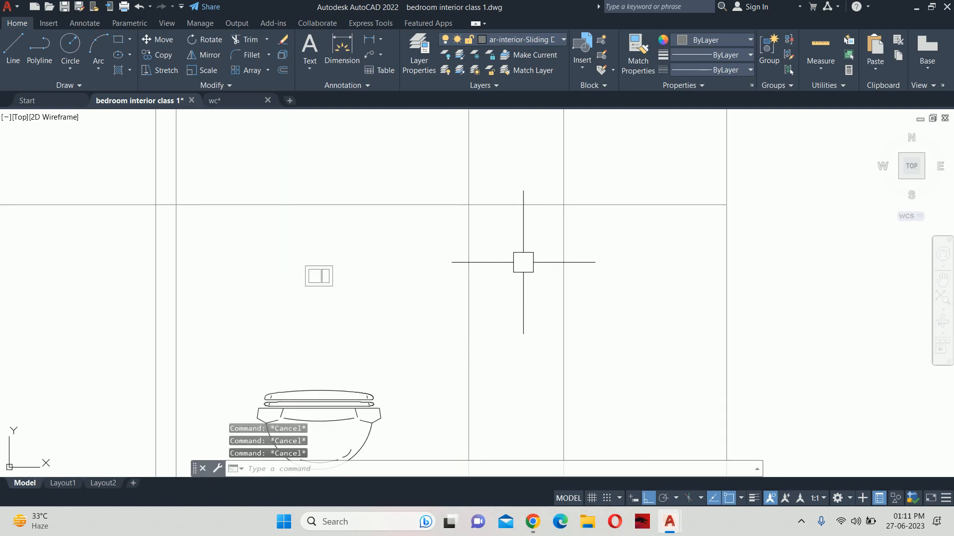
{"action": "key", "text": "Return"}
{"action": "scroll", "coordinate": [520, 255], "scroll_direction": "up", "scroll_amount": 2}
{"action": "middle_click_drag", "start_coordinate": [509, 241], "coordinate": [711, 307]}
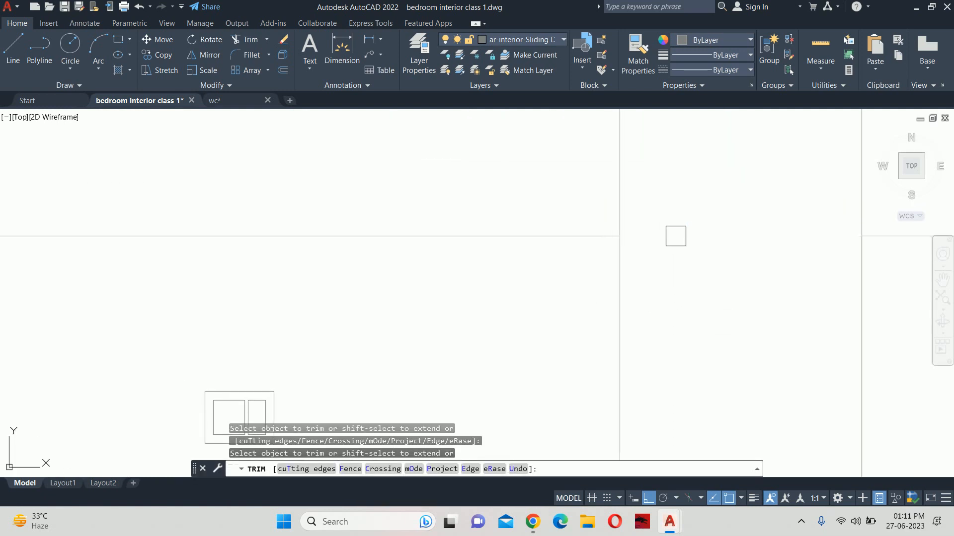
{"action": "middle_click_drag", "start_coordinate": [630, 260], "coordinate": [779, 263]}
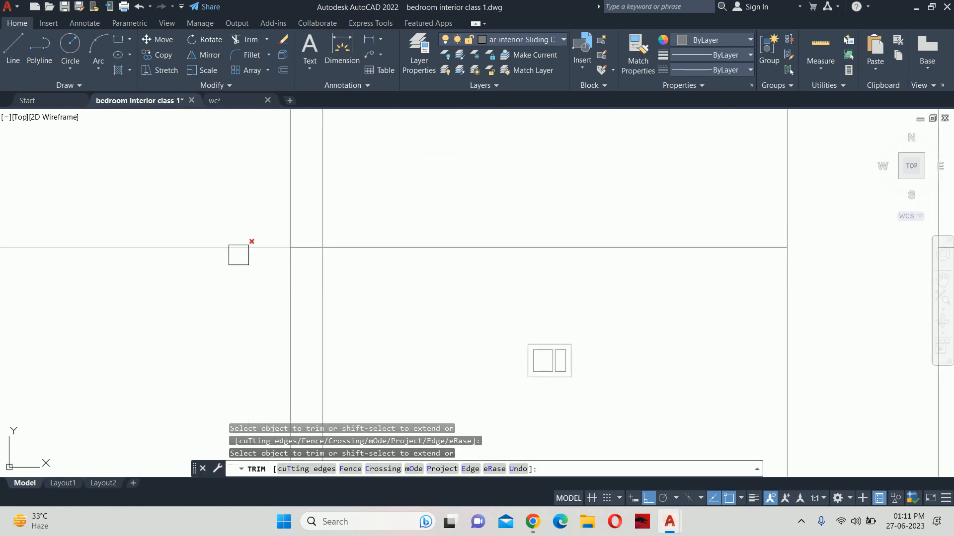
{"action": "scroll", "coordinate": [315, 245], "scroll_direction": "up", "scroll_amount": 2}
{"action": "key", "text": "Escape"}
{"action": "key", "text": "Escape"}
{"action": "key", "text": "Escape"}
{"action": "scroll", "coordinate": [315, 240], "scroll_direction": "down", "scroll_amount": 5}
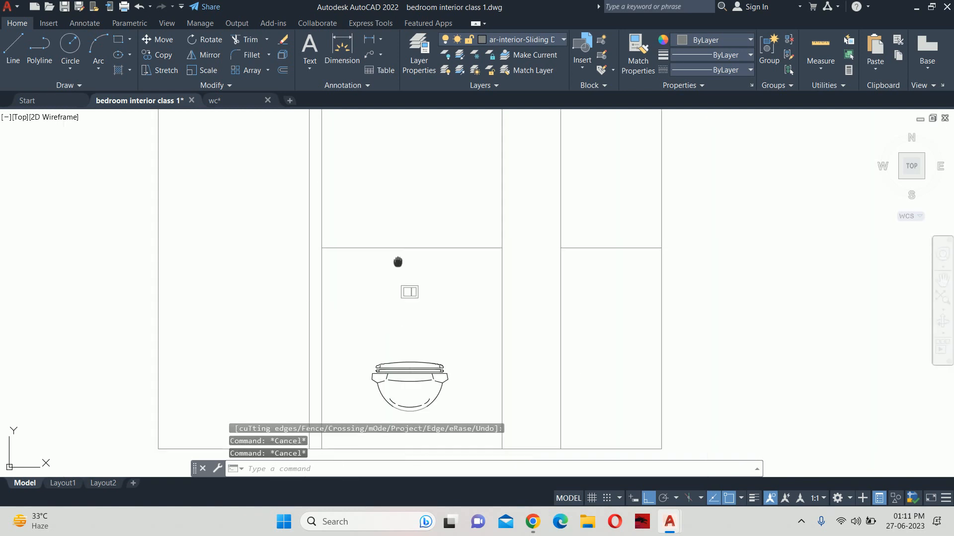
Erase the leftover horizontal segment in the far-right bay of the toilet wall elevation
{"action": "left_click", "coordinate": [567, 266]}
{"action": "left_click", "coordinate": [557, 242]}
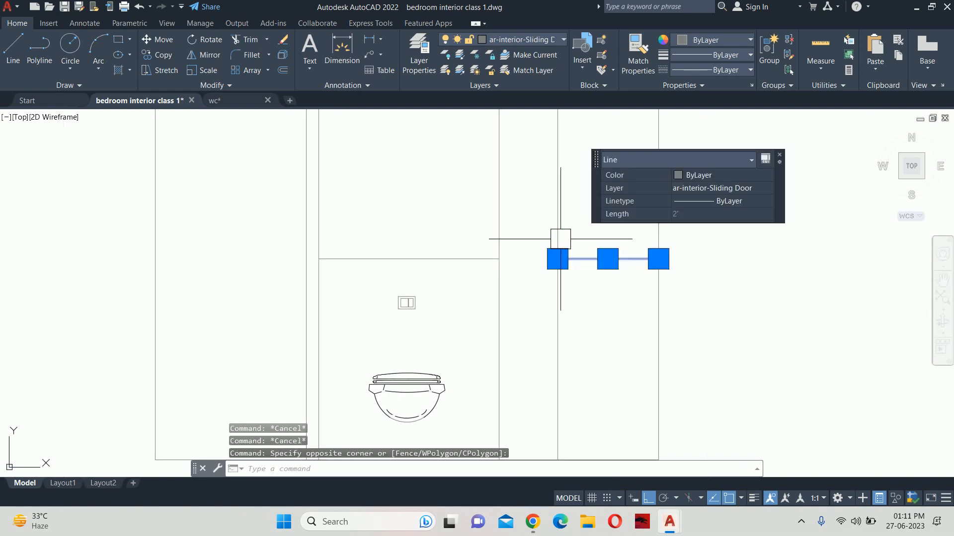
{"action": "key", "text": "Delete"}
{"action": "scroll", "coordinate": [517, 291], "scroll_direction": "down", "scroll_amount": 4}
{"action": "key", "text": "Escape"}
{"action": "key", "text": "Escape"}
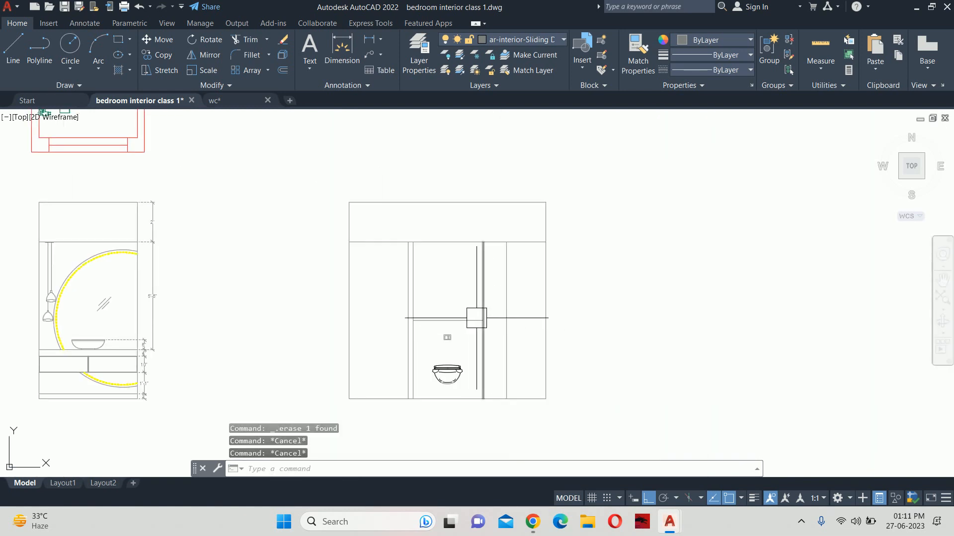
Examine the ledge behind the toilet in the bathroom plan and compare it with the toilet wall elevation
{"action": "scroll", "coordinate": [453, 328], "scroll_direction": "down", "scroll_amount": 4}
{"action": "middle_click_drag", "start_coordinate": [450, 205], "coordinate": [449, 258]}
{"action": "scroll", "coordinate": [432, 191], "scroll_direction": "up", "scroll_amount": 6}
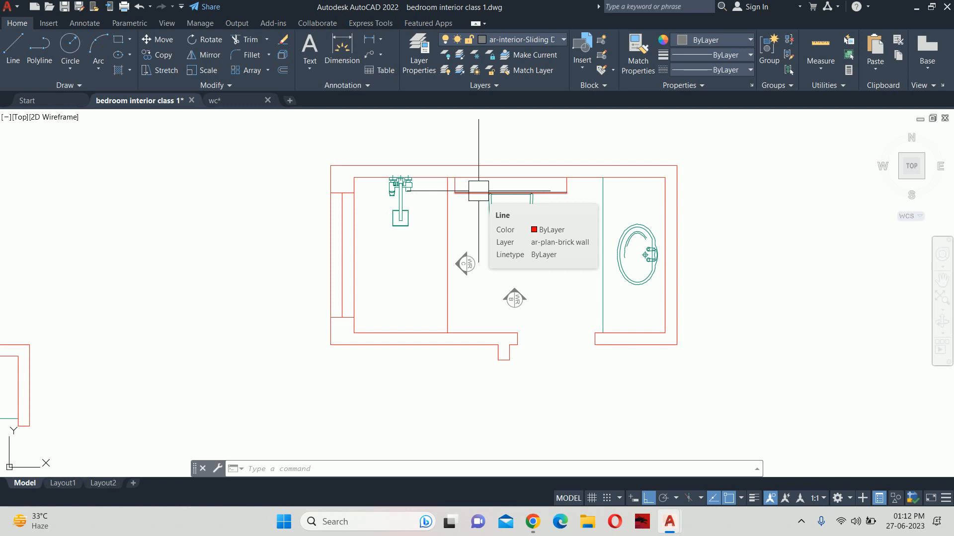
{"action": "scroll", "coordinate": [479, 195], "scroll_direction": "down", "scroll_amount": 3}
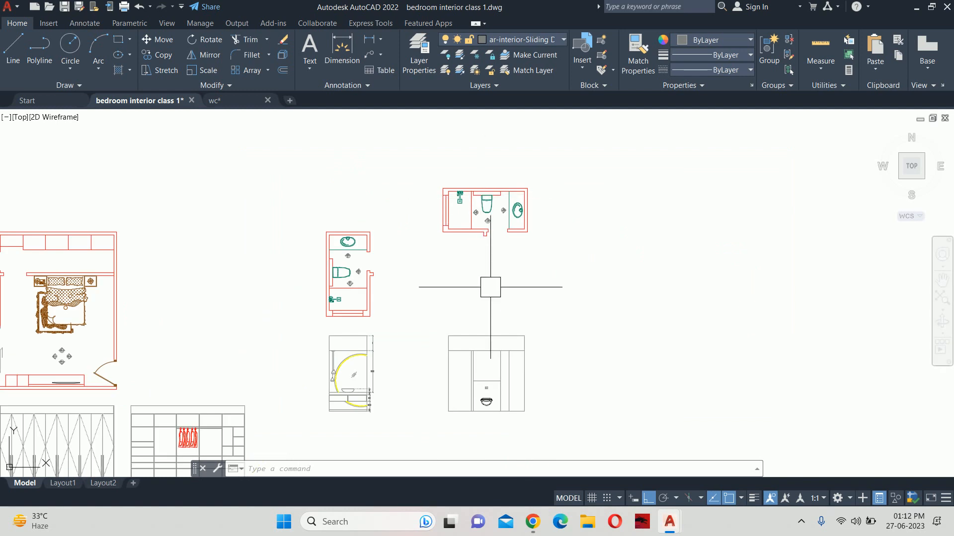
{"action": "mouse_move", "coordinate": [490, 285]}
{"action": "middle_mouse_down"}
{"action": "mouse_move", "coordinate": [464, 329]}
{"action": "mouse_move", "coordinate": [459, 273]}
{"action": "mouse_move", "coordinate": [458, 294]}
{"action": "middle_mouse_up"}
{"action": "scroll", "coordinate": [464, 330], "scroll_direction": "up", "scroll_amount": 3}
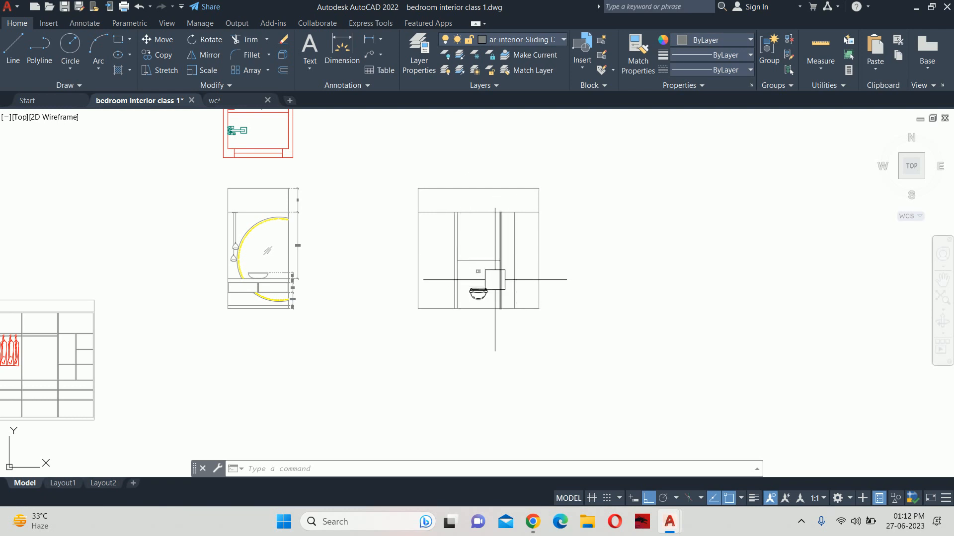
{"action": "scroll", "coordinate": [505, 305], "scroll_direction": "up", "scroll_amount": 2}
{"action": "scroll", "coordinate": [464, 237], "scroll_direction": "up", "scroll_amount": 2}
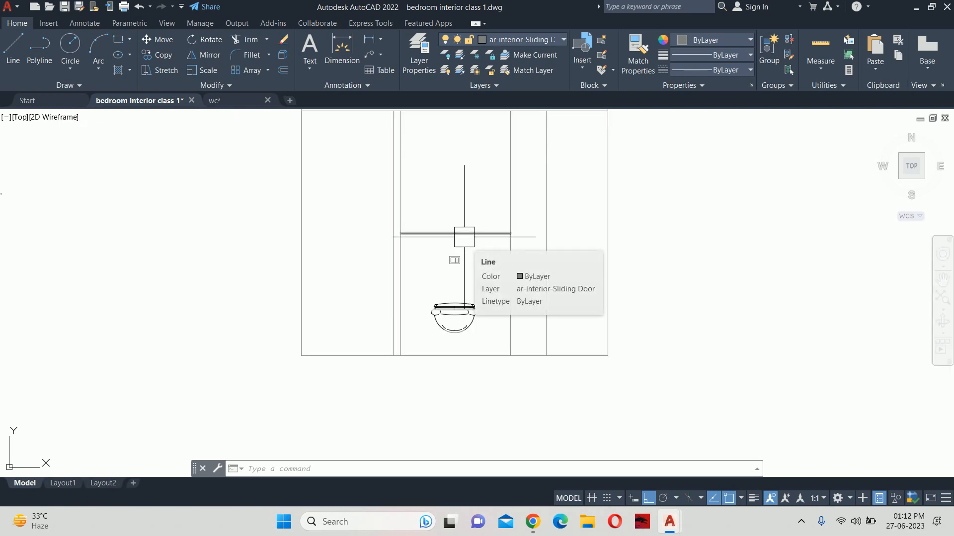
Offset the horizontal line above the flush plate 6 inches downward and erase the original line
{"action": "type", "text": "o"}
{"action": "key", "text": "Return"}
{"action": "type", "text": "6"}
{"action": "key", "text": "Return"}
{"action": "scroll", "coordinate": [460, 238], "scroll_direction": "up", "scroll_amount": 2}
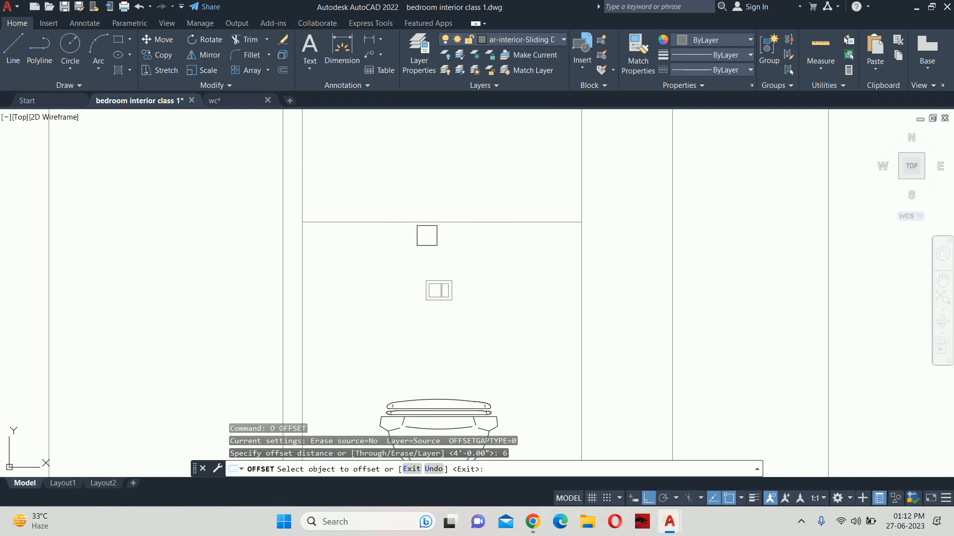
{"action": "left_click", "coordinate": [426, 222]}
{"action": "left_click", "coordinate": [419, 253]}
{"action": "key", "text": "Escape"}
{"action": "left_click", "coordinate": [421, 221]}
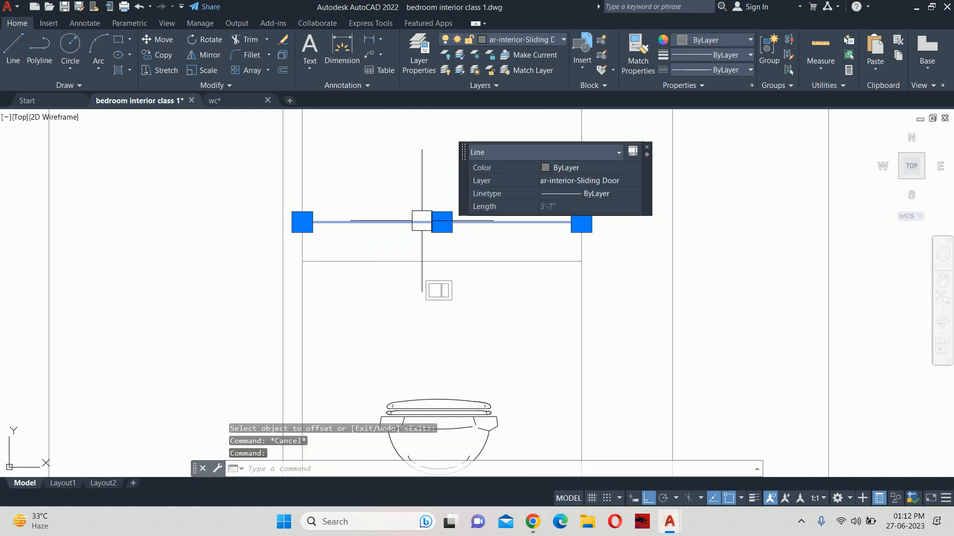
{"action": "key", "text": "Delete"}
Try offsetting the lowered horizontal line upward, and undo the offset
{"action": "type", "text": "o"}
{"action": "key", "text": "Return"}
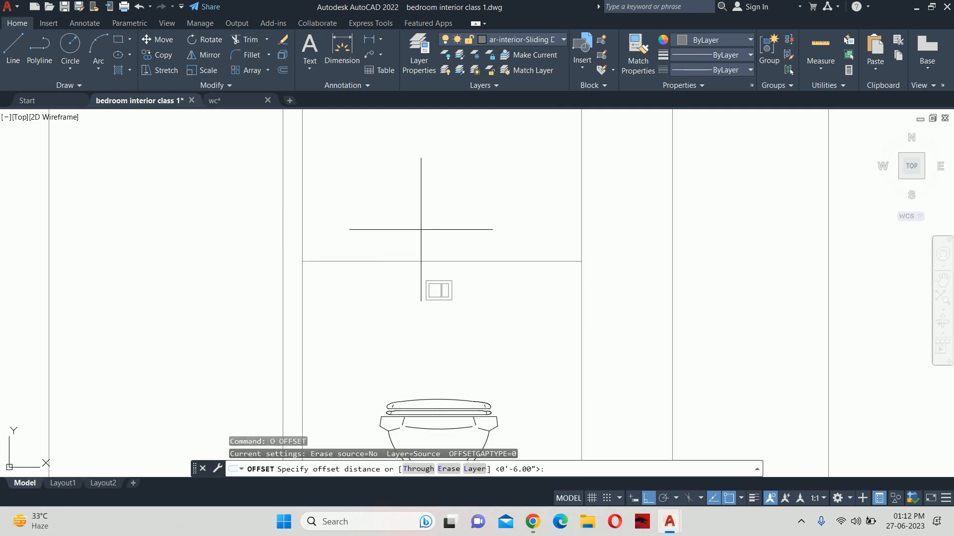
{"action": "key", "text": "Return"}
{"action": "left_click", "coordinate": [419, 260]}
{"action": "left_click", "coordinate": [413, 207]}
{"action": "key", "text": "Escape"}
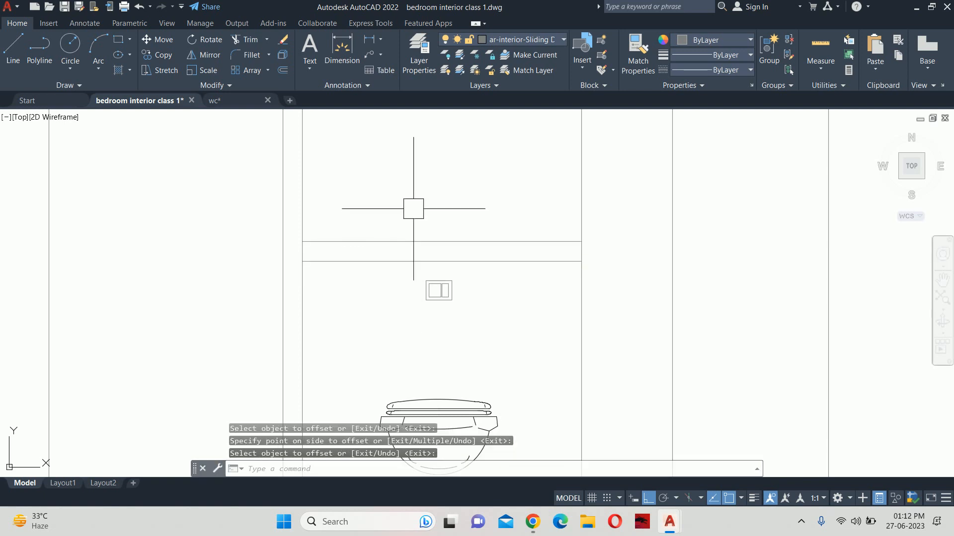
{"action": "key", "text": "Escape"}
{"action": "key", "text": "ctrl+z"}
Offset the horizontal line above the flush plate upward to add a parallel line within the toilet bay
{"action": "type", "text": "o"}
{"action": "key", "text": "Return"}
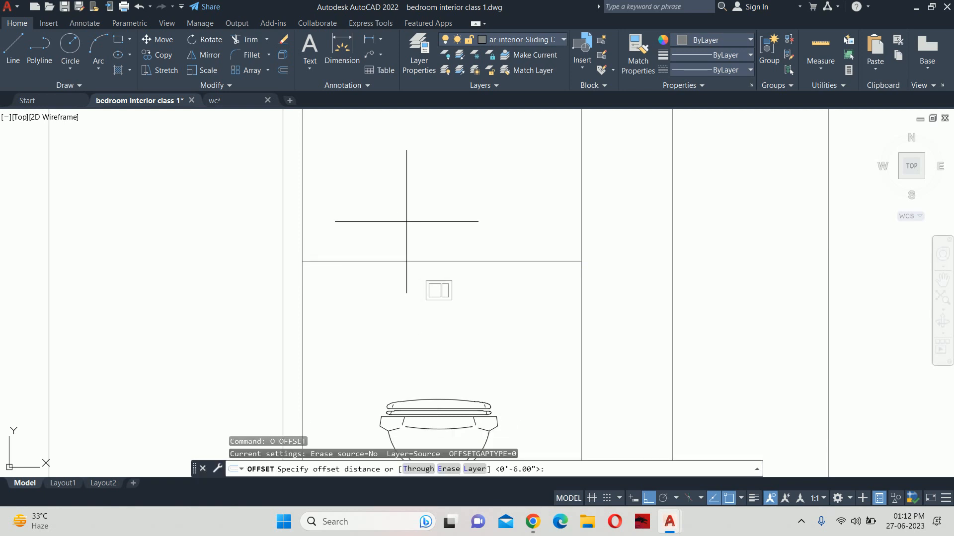
{"action": "key", "text": "Return"}
{"action": "left_click", "coordinate": [390, 261]}
{"action": "key", "text": "Escape"}
{"action": "scroll", "coordinate": [392, 207], "scroll_direction": "down", "scroll_amount": 5}
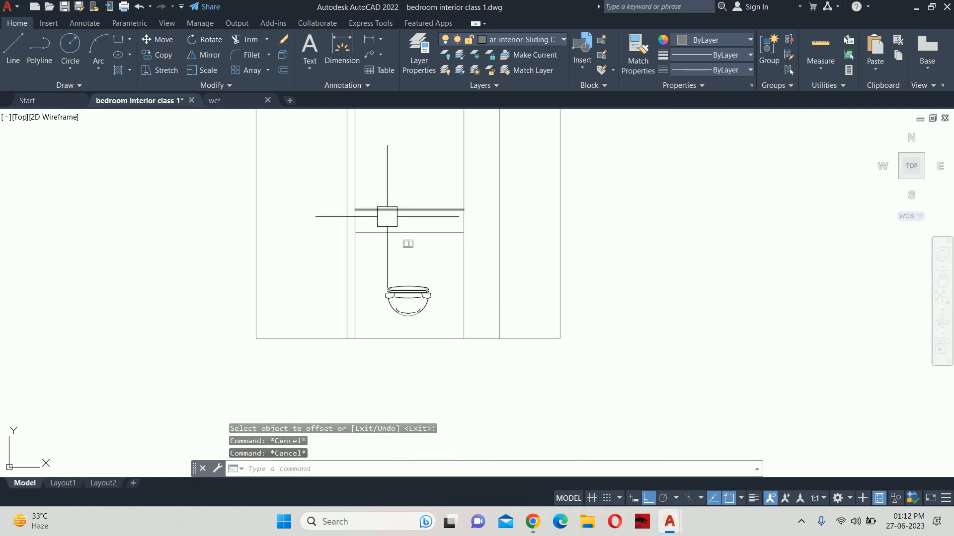
{"action": "key", "text": "Escape"}
{"action": "scroll", "coordinate": [397, 223], "scroll_direction": "down", "scroll_amount": 3}
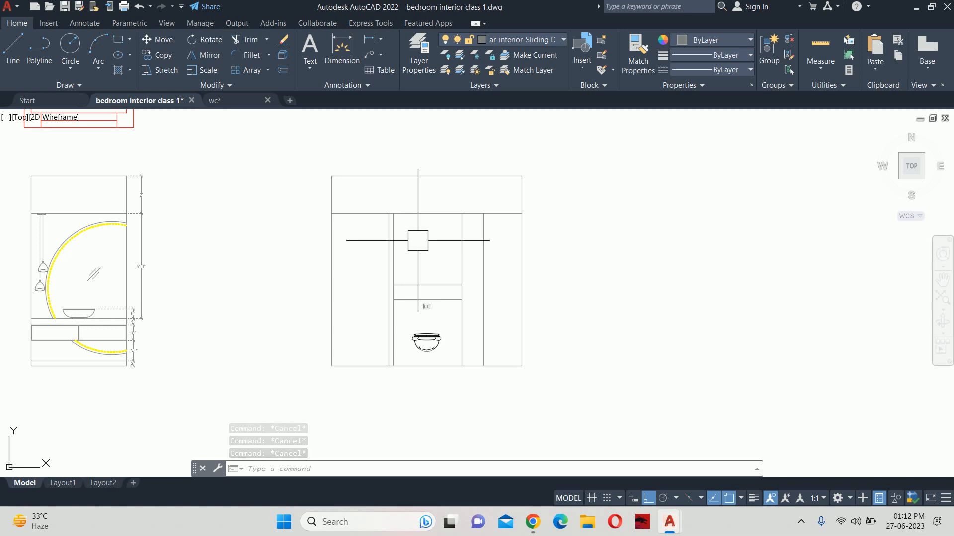
Draw a trial vertical line from the midpoint of the upper ledge line to the ceiling line, and erase it
{"action": "type", "text": "L"}
{"action": "key", "text": "Return"}
{"action": "left_click", "coordinate": [426, 286]}
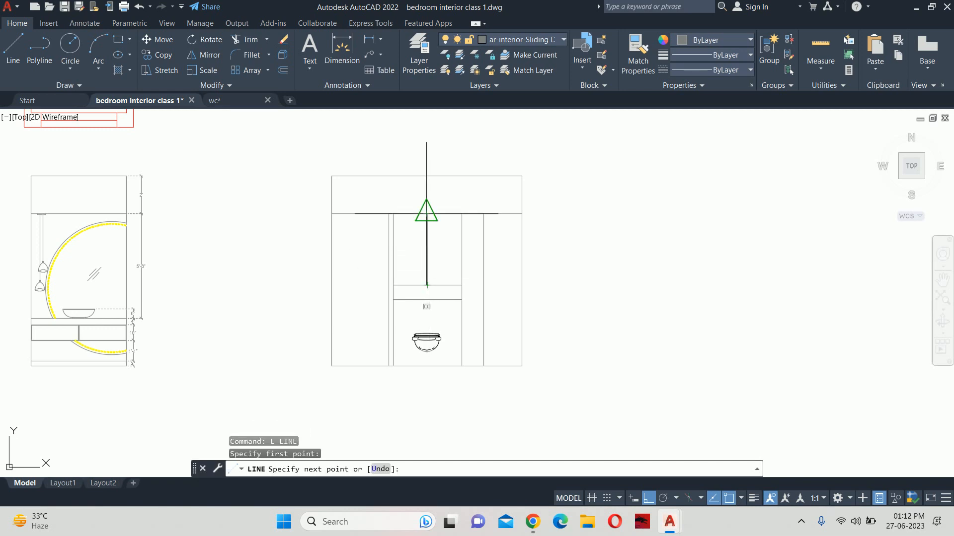
{"action": "key", "text": "Escape"}
{"action": "key", "text": "Escape"}
{"action": "key", "text": "Escape"}
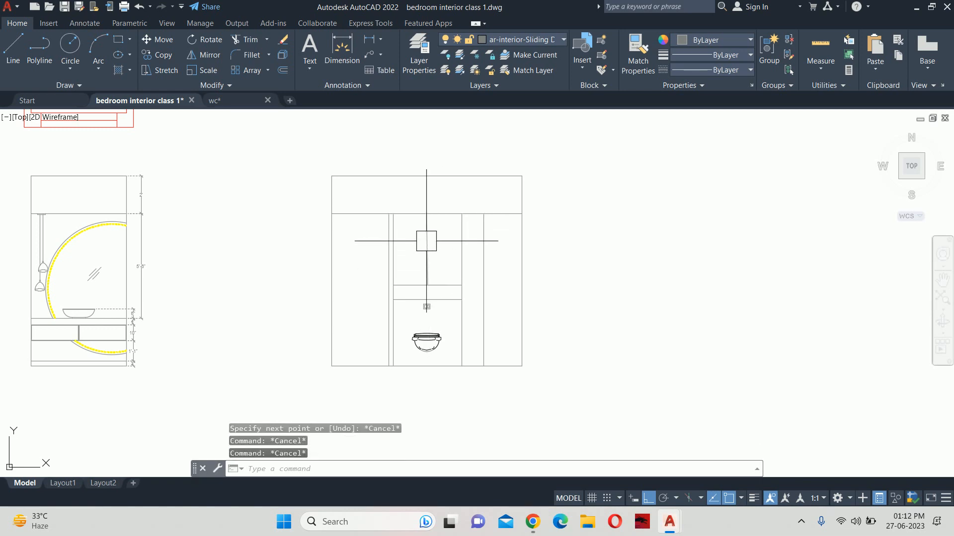
{"action": "left_click", "coordinate": [426, 241]}
{"action": "key", "text": "Delete"}
Draw a vertical line from the midpoint of the upper ledge line above the flush plate to the ceiling line
{"action": "type", "text": "L"}
{"action": "key", "text": "Return"}
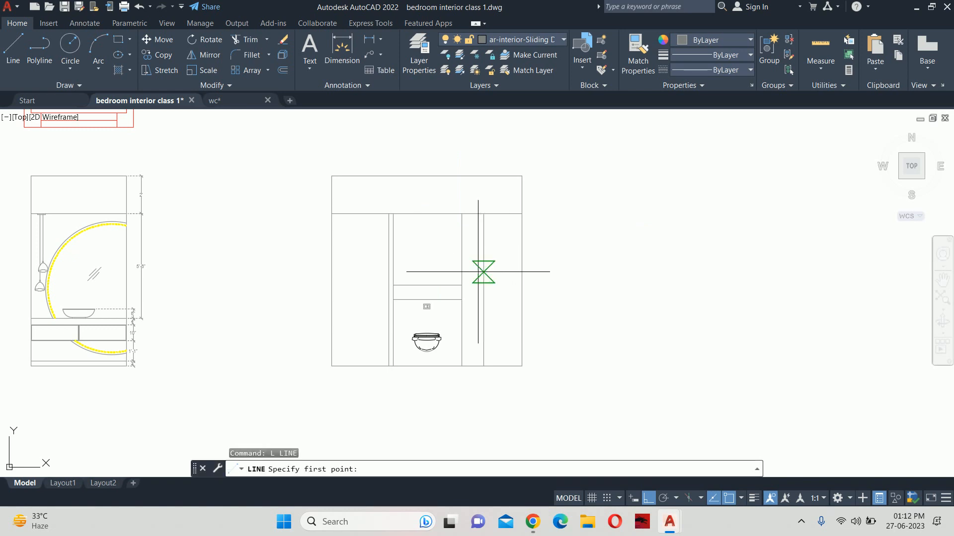
{"action": "left_click", "coordinate": [427, 285]}
{"action": "scroll", "coordinate": [427, 213], "scroll_direction": "up", "scroll_amount": 4}
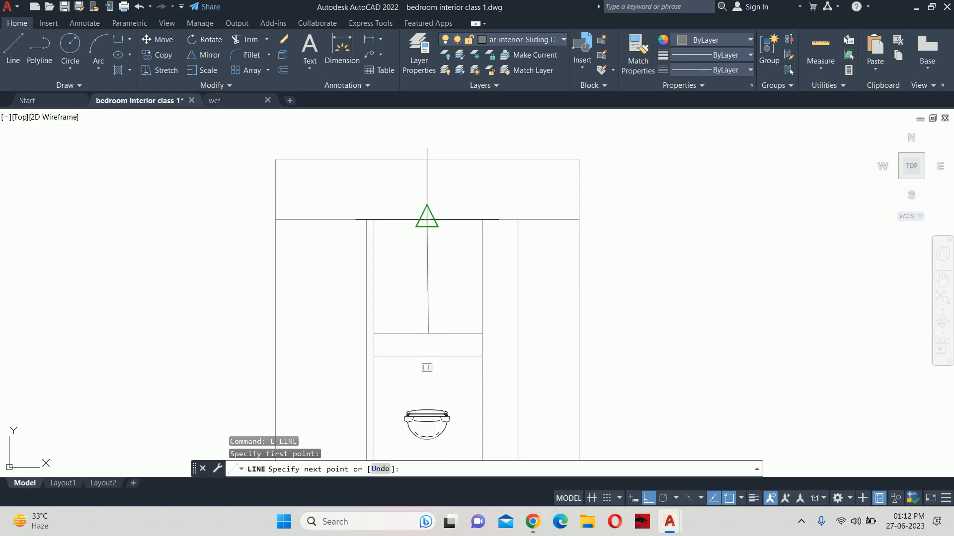
{"action": "scroll", "coordinate": [436, 179], "scroll_direction": "down", "scroll_amount": 2}
{"action": "key", "text": "Escape"}
{"action": "key", "text": "Escape"}
{"action": "key", "text": "Escape"}
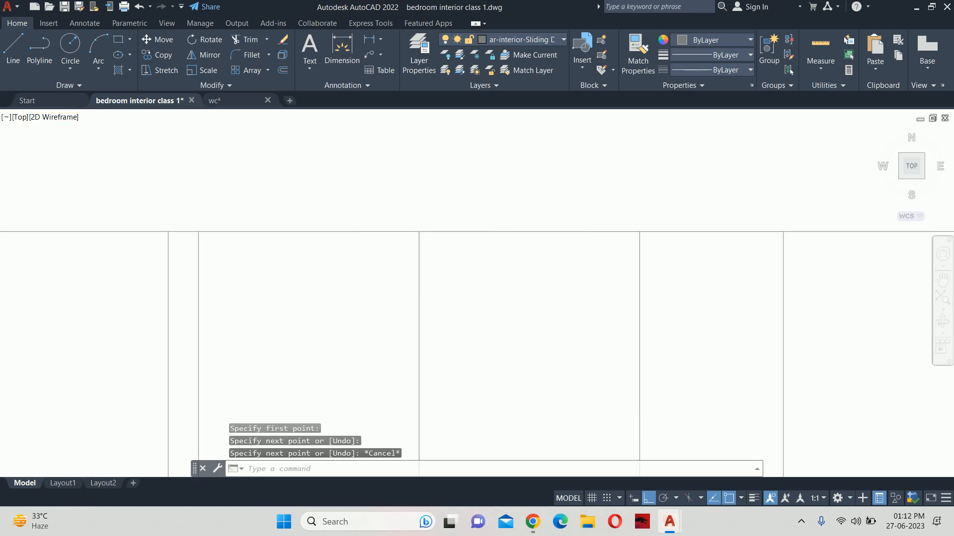
Compare the toilet wall elevation with the bathroom plan, examining the toilet, washbasin counter and shower positions
{"action": "scroll", "coordinate": [425, 278], "scroll_direction": "down", "scroll_amount": 3}
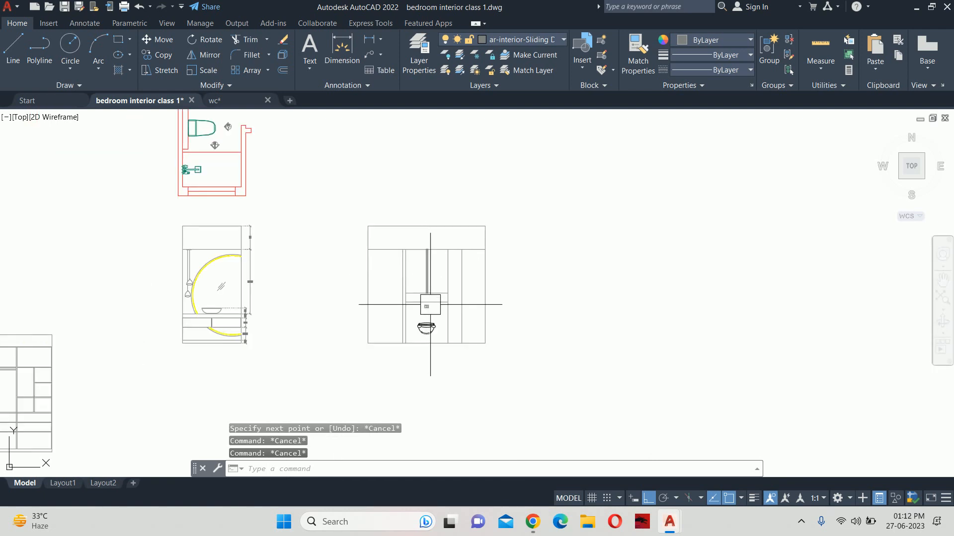
{"action": "scroll", "coordinate": [431, 306], "scroll_direction": "up", "scroll_amount": 4}
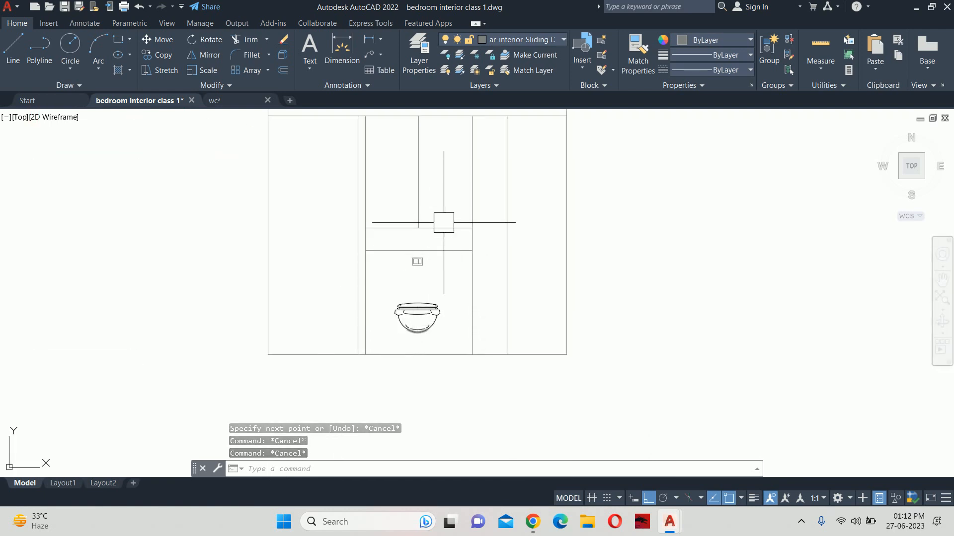
{"action": "scroll", "coordinate": [437, 255], "scroll_direction": "down", "scroll_amount": 2}
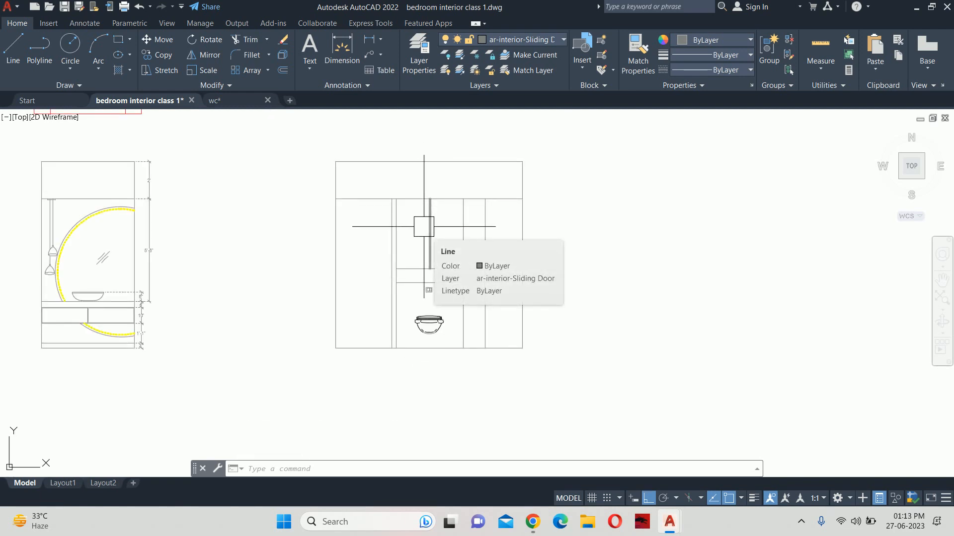
{"action": "scroll", "coordinate": [493, 319], "scroll_direction": "down", "scroll_amount": 1}
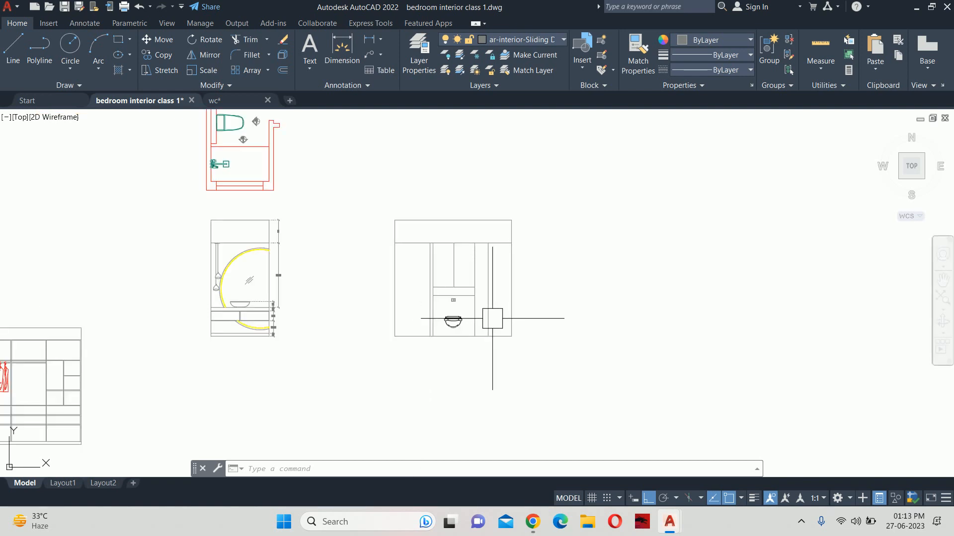
{"action": "middle_click_drag", "start_coordinate": [266, 293], "coordinate": [370, 445]}
{"action": "scroll", "coordinate": [369, 274], "scroll_direction": "up", "scroll_amount": 4}
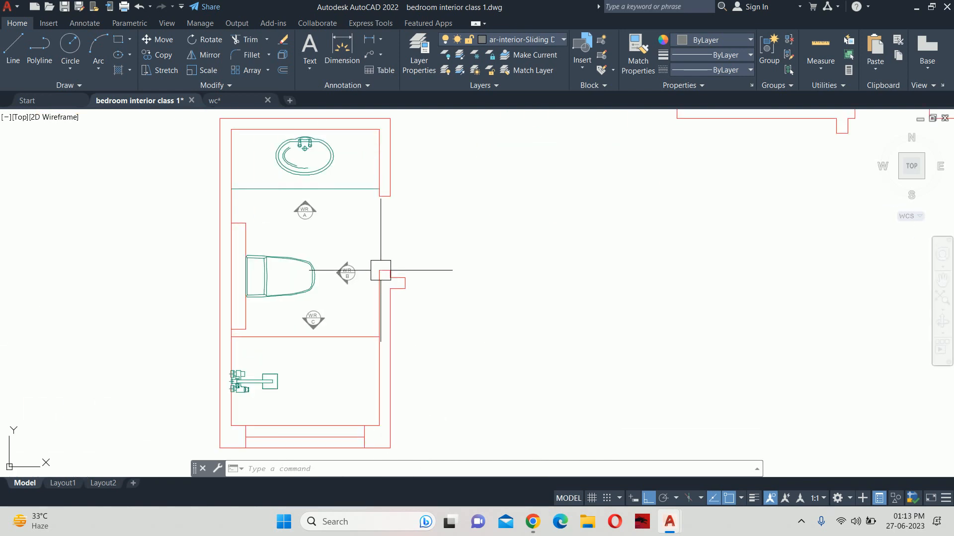
{"action": "scroll", "coordinate": [318, 269], "scroll_direction": "down", "scroll_amount": 3}
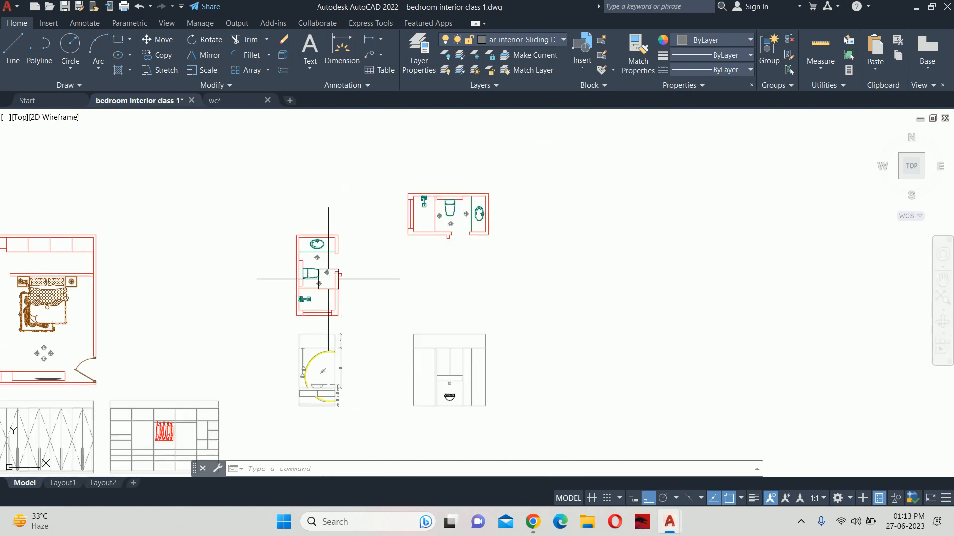
{"action": "scroll", "coordinate": [473, 383], "scroll_direction": "up", "scroll_amount": 5}
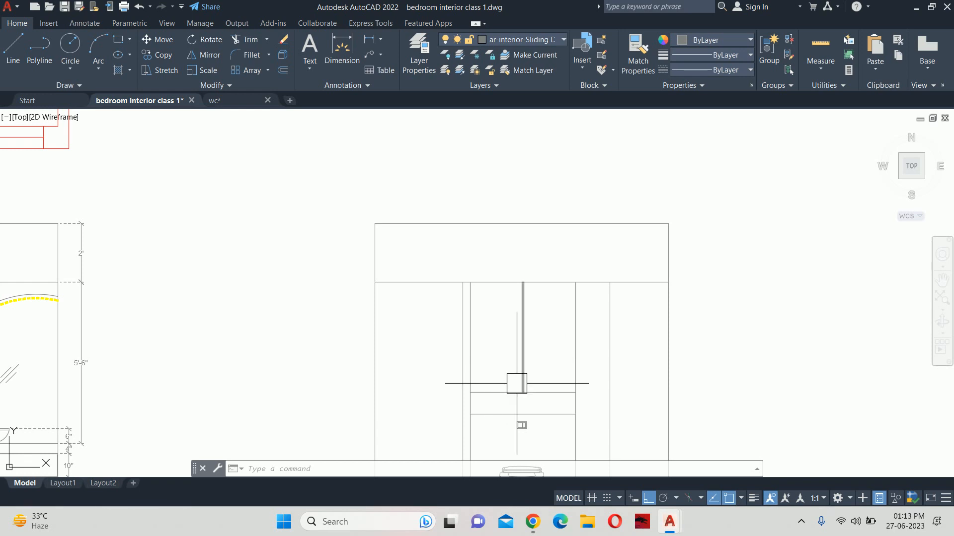
{"action": "middle_click_drag", "start_coordinate": [504, 422], "coordinate": [496, 361]}
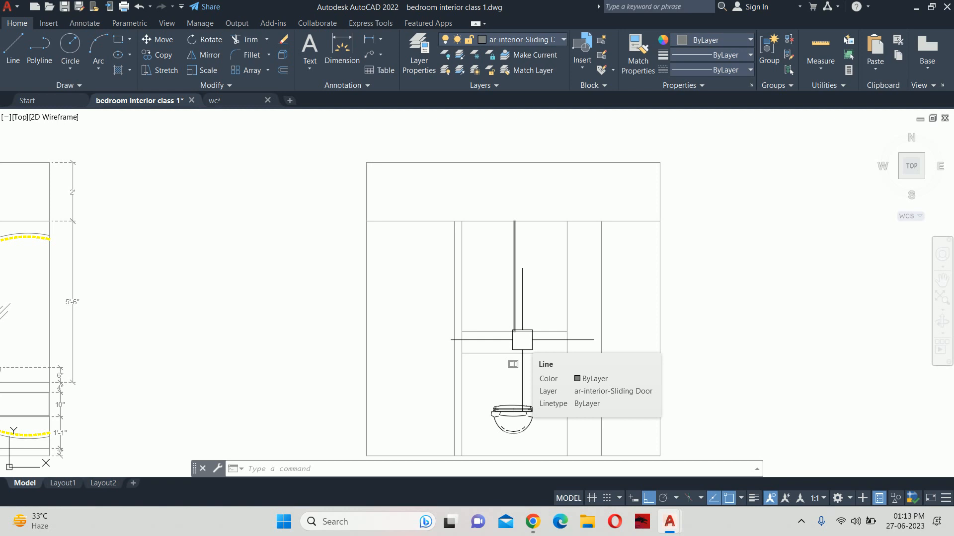
{"action": "scroll", "coordinate": [586, 319], "scroll_direction": "down", "scroll_amount": 5}
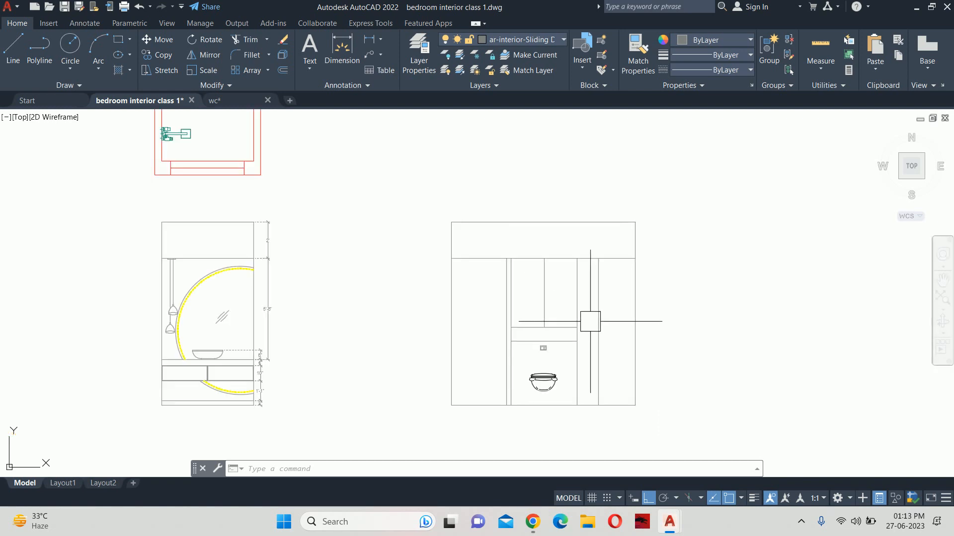
{"action": "key", "text": "Escape"}
{"action": "key", "text": "Escape"}
{"action": "key", "text": "Escape"}
{"action": "scroll", "coordinate": [375, 219], "scroll_direction": "up", "scroll_amount": 2}
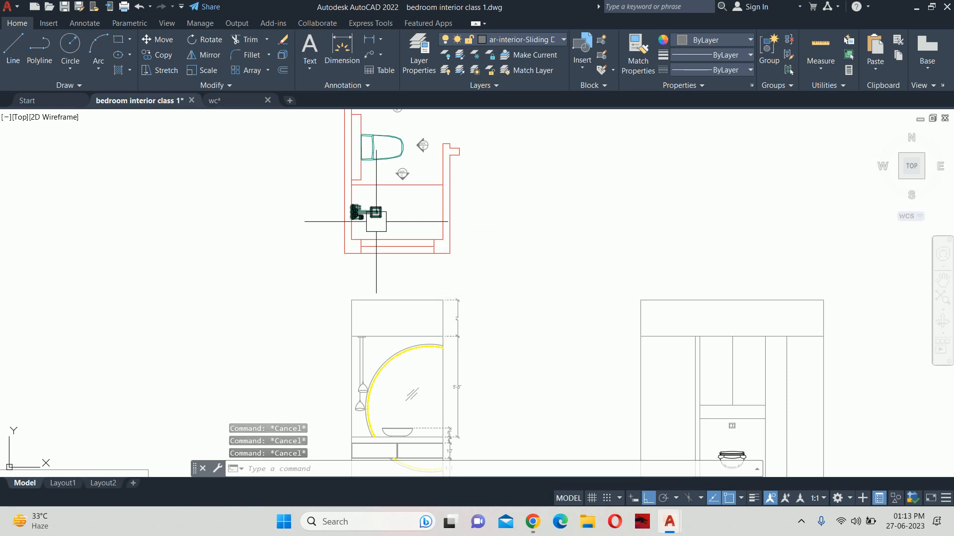
{"action": "scroll", "coordinate": [376, 219], "scroll_direction": "down", "scroll_amount": 2}
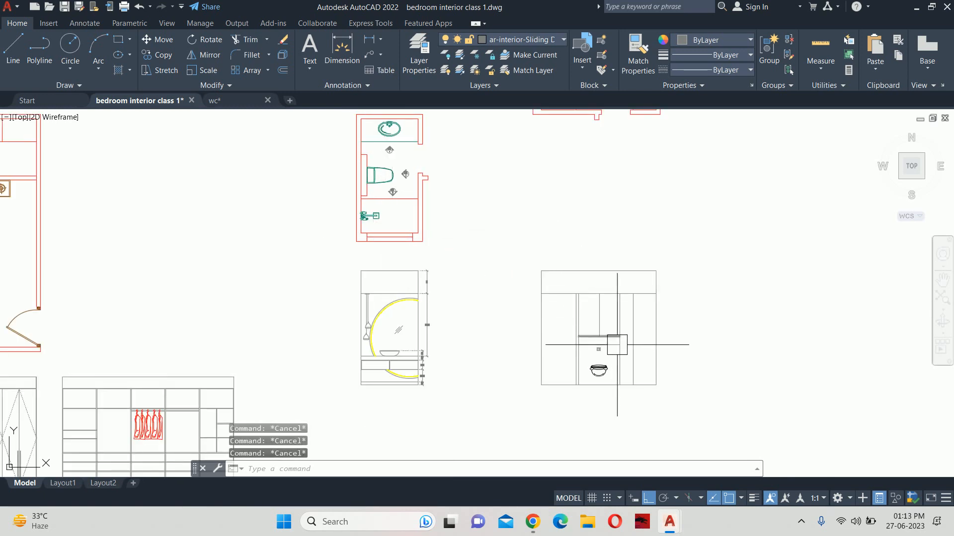
Offset the floor line of the toilet wall elevation 30 inches upward
{"action": "type", "text": "o"}
{"action": "key", "text": "Return"}
{"action": "type", "text": "30"}
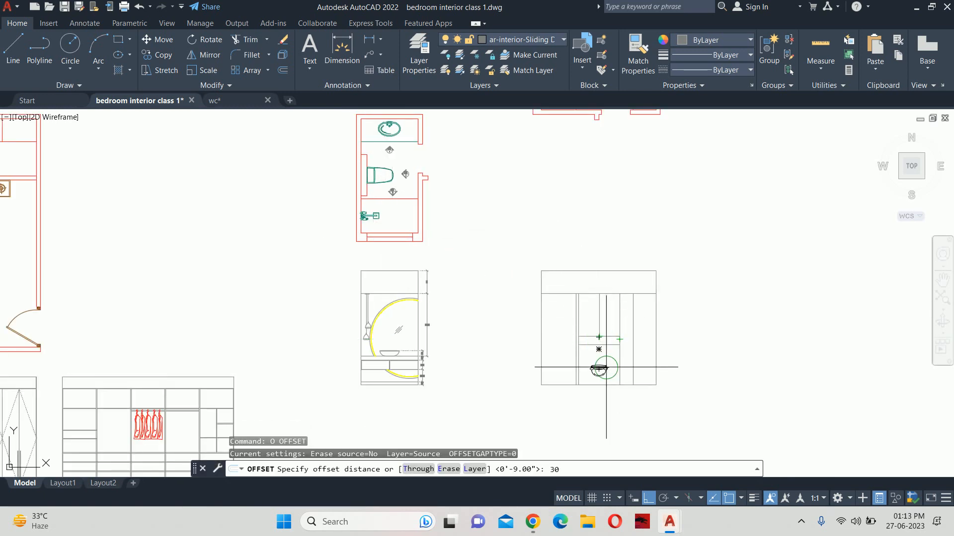
{"action": "key", "text": "Return"}
{"action": "scroll", "coordinate": [599, 348], "scroll_direction": "up", "scroll_amount": 4}
{"action": "left_click", "coordinate": [476, 242]}
{"action": "left_click", "coordinate": [649, 311]}
{"action": "key", "text": "Return"}
{"action": "scroll", "coordinate": [630, 268], "scroll_direction": "up", "scroll_amount": 4}
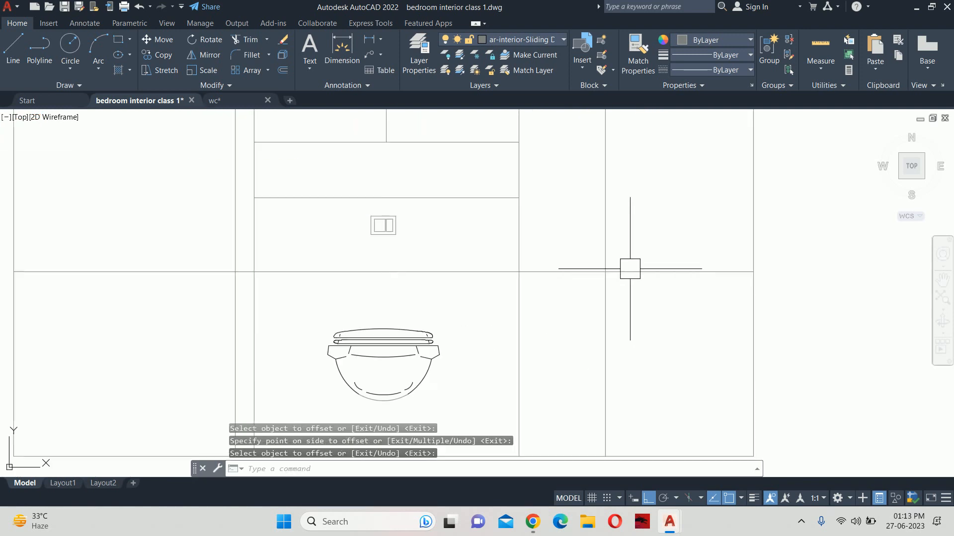
{"action": "middle_click_drag", "start_coordinate": [630, 247], "coordinate": [215, 224]}
{"action": "scroll", "coordinate": [219, 233], "scroll_direction": "up", "scroll_amount": 2}
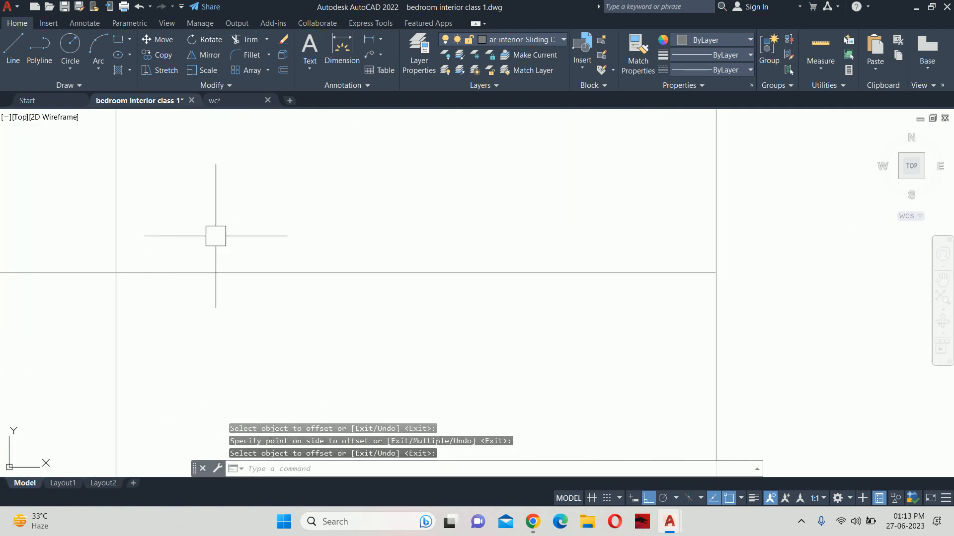
{"action": "key", "text": "Escape"}
{"action": "key", "text": "Escape"}
{"action": "type", "text": "o"}
{"action": "key", "text": "Return"}
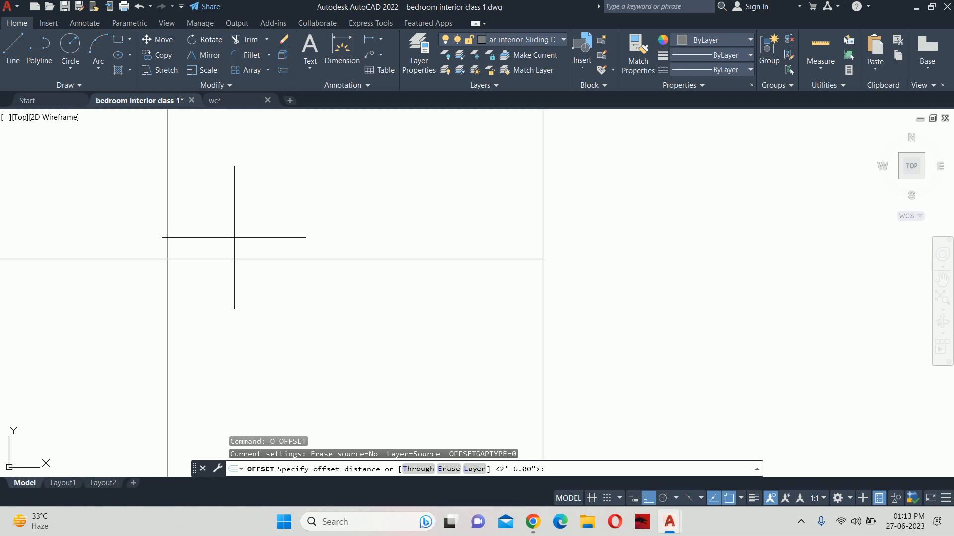
{"action": "scroll", "coordinate": [234, 238], "scroll_direction": "down", "scroll_amount": 6}
{"action": "middle_click_drag", "start_coordinate": [232, 240], "coordinate": [339, 302]}
{"action": "scroll", "coordinate": [356, 266], "scroll_direction": "down", "scroll_amount": 10}
{"action": "middle_click_drag", "start_coordinate": [356, 267], "coordinate": [357, 307]}
{"action": "scroll", "coordinate": [350, 204], "scroll_direction": "up", "scroll_amount": 4}
{"action": "scroll", "coordinate": [371, 273], "scroll_direction": "up", "scroll_amount": 2}
{"action": "middle_click_drag", "start_coordinate": [379, 432], "coordinate": [365, 58]}
{"action": "scroll", "coordinate": [387, 261], "scroll_direction": "up", "scroll_amount": 1}
{"action": "scroll", "coordinate": [365, 288], "scroll_direction": "up", "scroll_amount": 3}
{"action": "key", "text": "Escape"}
{"action": "key", "text": "Escape"}
Try offsetting the vertical line in the bay beside the toilet 2 inches toward the side wall, and erase the copy
{"action": "type", "text": "o"}
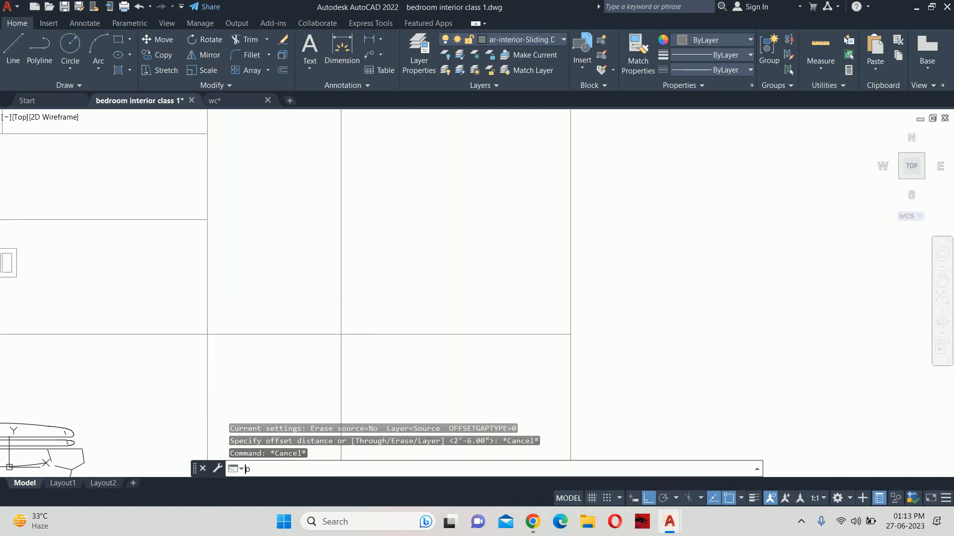
{"action": "key", "text": "Return"}
{"action": "type", "text": "2"}
{"action": "key", "text": "Return"}
{"action": "scroll", "coordinate": [366, 308], "scroll_direction": "up", "scroll_amount": 2}
{"action": "middle_click_drag", "start_coordinate": [326, 411], "coordinate": [323, 276]}
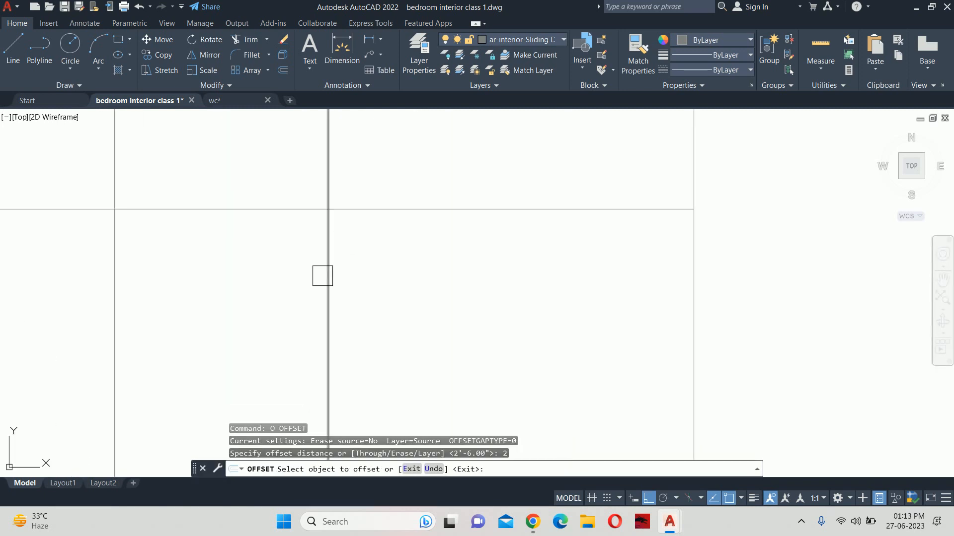
{"action": "left_click", "coordinate": [322, 276]}
{"action": "left_click", "coordinate": [357, 276]}
{"action": "key", "text": "Return"}
{"action": "key", "text": "Return"}
{"action": "key", "text": "Escape"}
{"action": "scroll", "coordinate": [366, 222], "scroll_direction": "up", "scroll_amount": 2}
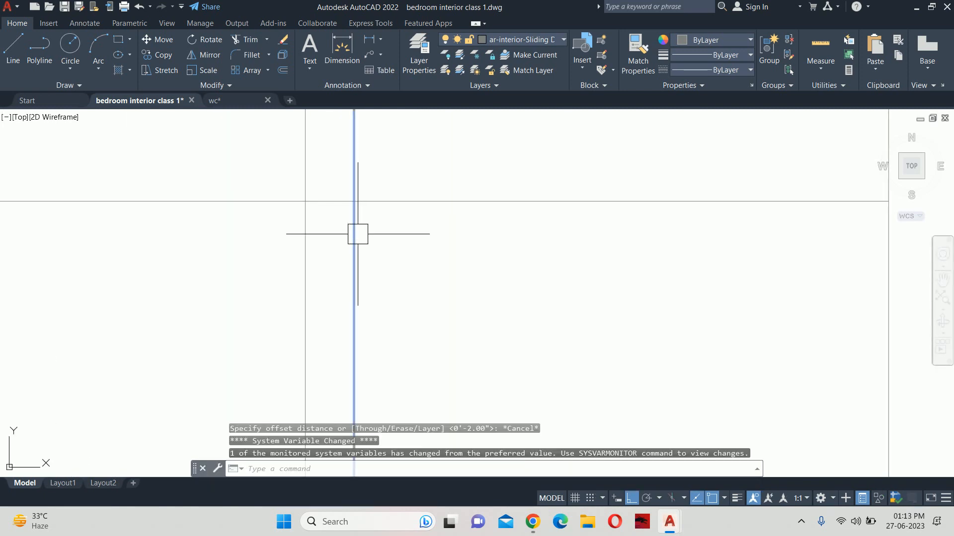
{"action": "left_click", "coordinate": [357, 234]}
{"action": "key", "text": "Delete"}
Offset the vertical line in the bay beside the toilet 1.5 inches toward the side wall
{"action": "type", "text": "o"}
{"action": "key", "text": "Return"}
{"action": "type", "text": "1"}
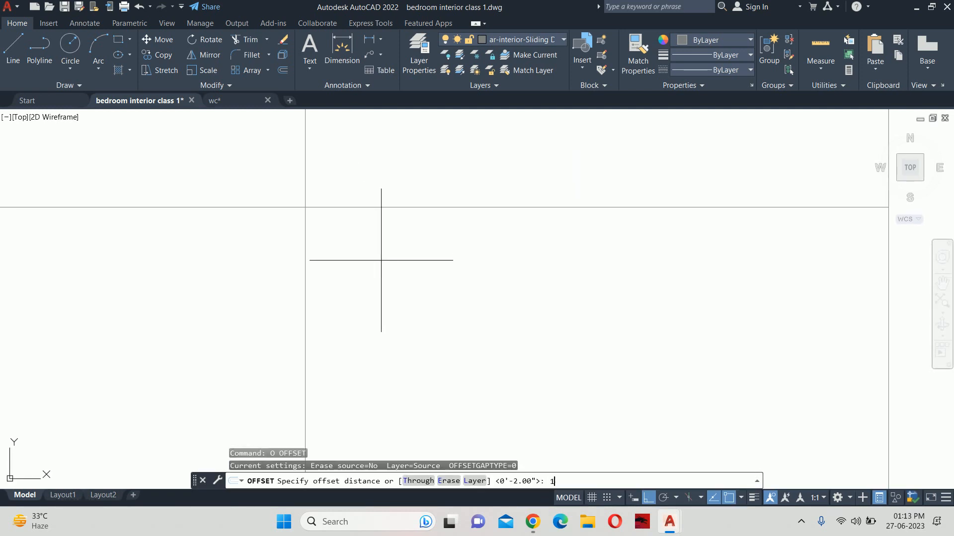
{"action": "type", "text": ".5"}
{"action": "key", "text": "Return"}
{"action": "left_click", "coordinate": [307, 251]}
{"action": "left_click", "coordinate": [323, 251]}
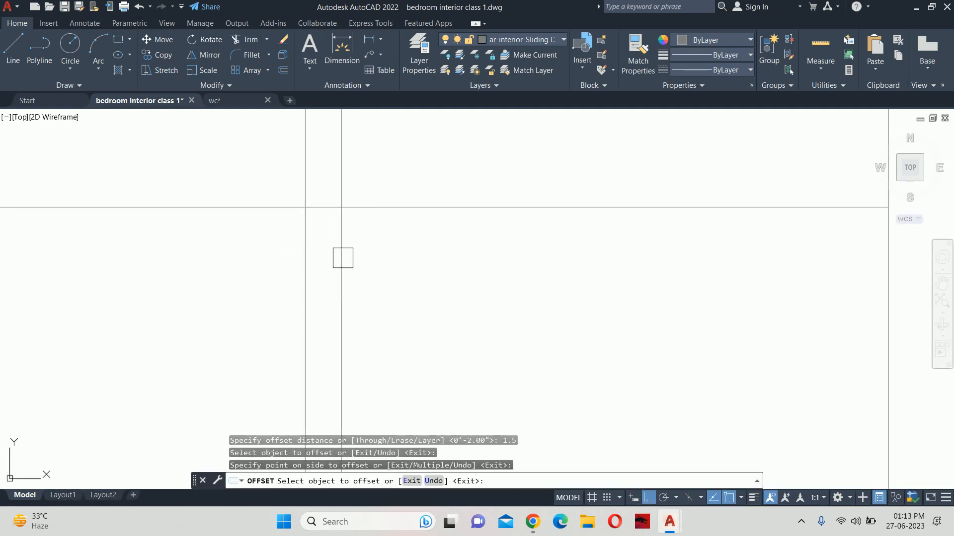
{"action": "key", "text": "Escape"}
{"action": "key", "text": "Escape"}
{"action": "key", "text": "Escape"}
Offset the horizontal line 30 inches above the floor 4 inches downward
{"action": "type", "text": "o"}
{"action": "key", "text": "Return"}
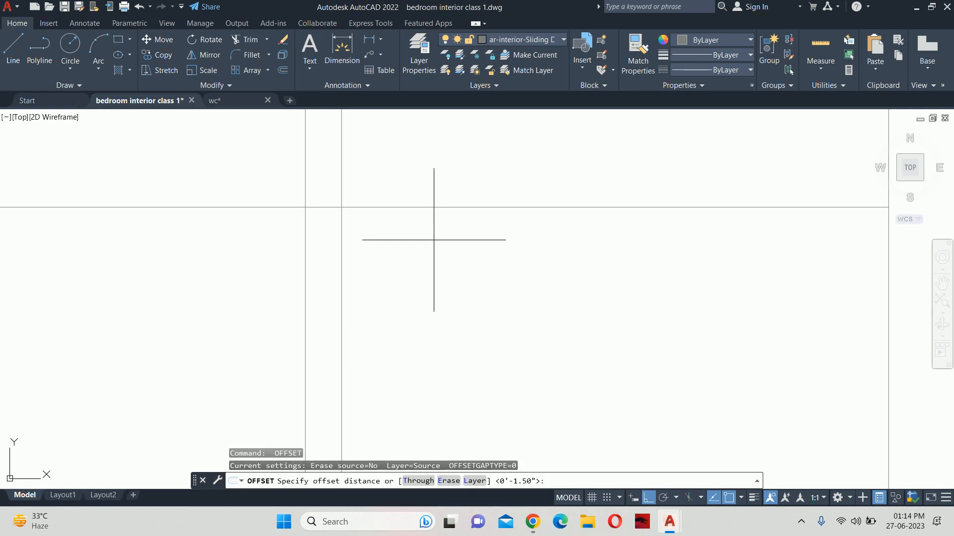
{"action": "type", "text": "4"}
{"action": "key", "text": "Return"}
{"action": "left_click", "coordinate": [434, 212]}
{"action": "left_click", "coordinate": [426, 260]}
{"action": "key", "text": "Escape"}
{"action": "key", "text": "Escape"}
{"action": "key", "text": "Escape"}
Trim the surplus horizontal and vertical segments, leaving a counter slab that overhangs the support below it against the side wall
{"action": "type", "text": "tr"}
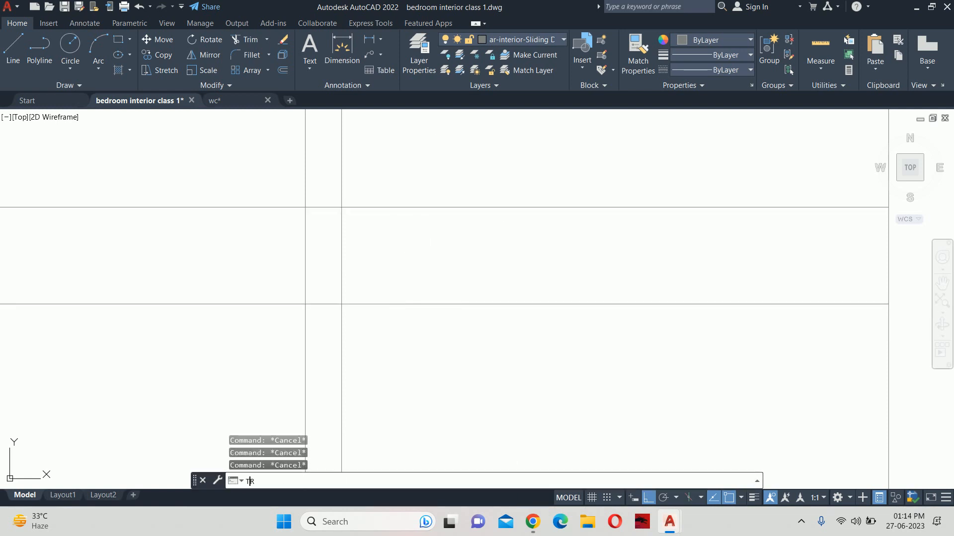
{"action": "key", "text": "Return"}
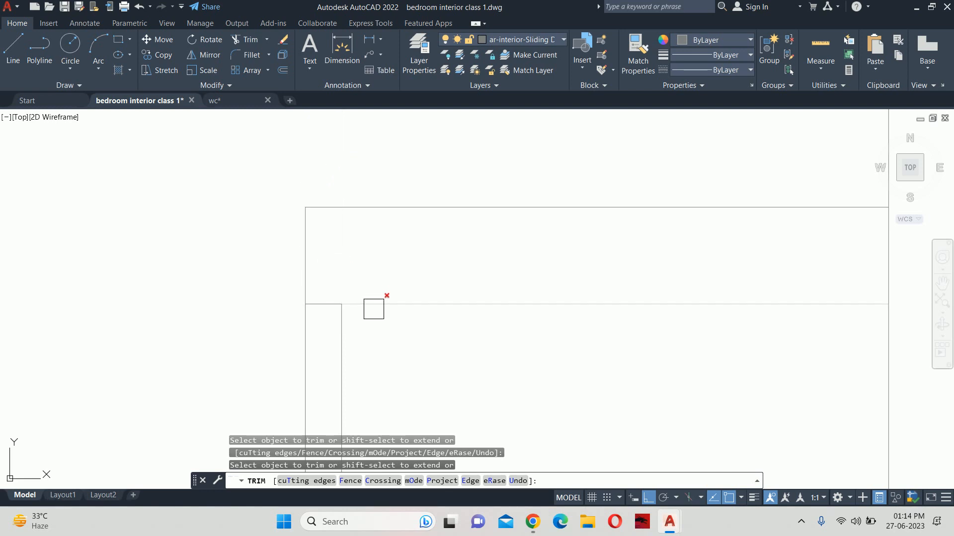
{"action": "left_click", "coordinate": [332, 362]}
{"action": "left_click", "coordinate": [314, 356]}
{"action": "key", "text": "Escape"}
{"action": "key", "text": "Escape"}
{"action": "key", "text": "Escape"}
{"action": "key", "text": "Escape"}
{"action": "scroll", "coordinate": [406, 258], "scroll_direction": "down", "scroll_amount": 5}
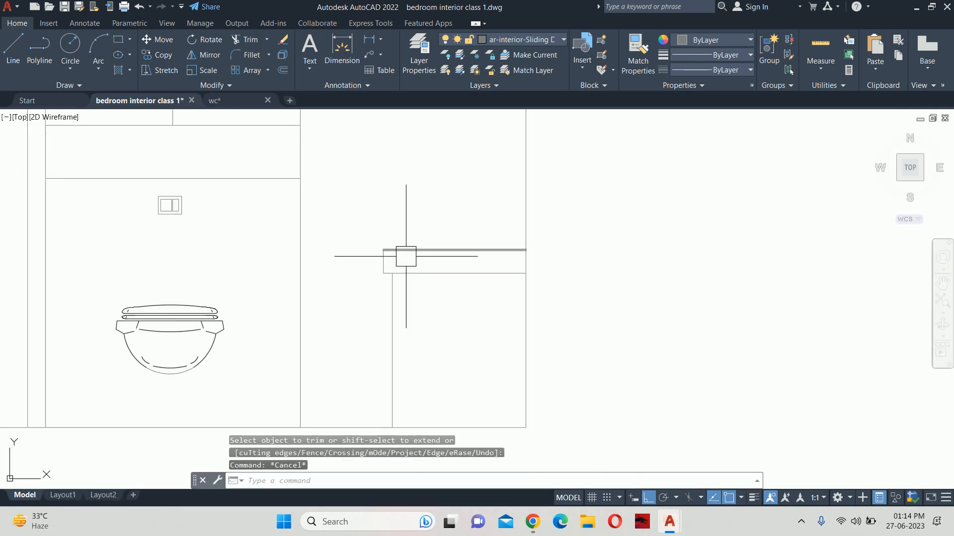
{"action": "scroll", "coordinate": [405, 279], "scroll_direction": "up", "scroll_amount": 2}
{"action": "type", "text": "o"}
{"action": "key", "text": "Return"}
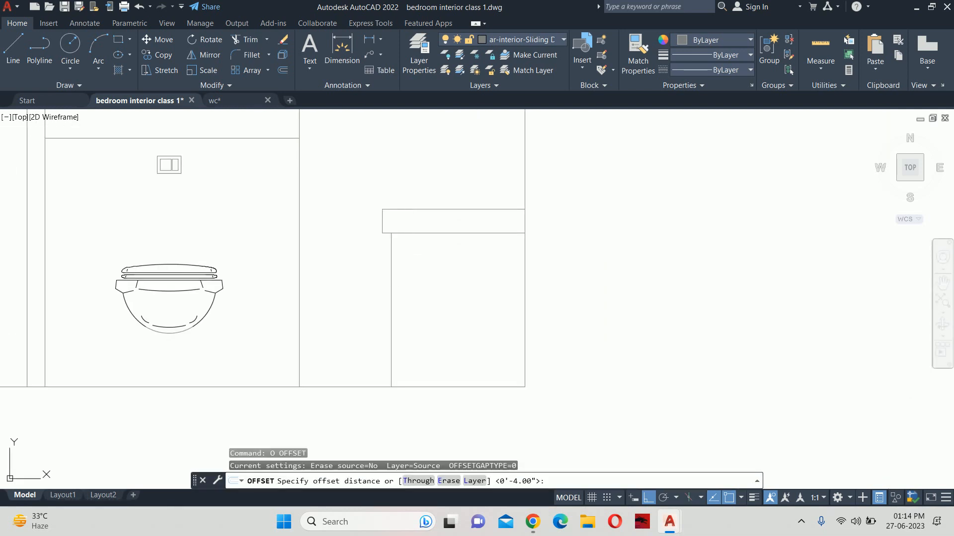
{"action": "scroll", "coordinate": [404, 273], "scroll_direction": "down", "scroll_amount": 3}
{"action": "mouse_move", "coordinate": [397, 273]}
{"action": "middle_mouse_down"}
{"action": "mouse_move", "coordinate": [405, 248]}
{"action": "mouse_move", "coordinate": [407, 342]}
{"action": "middle_mouse_up"}
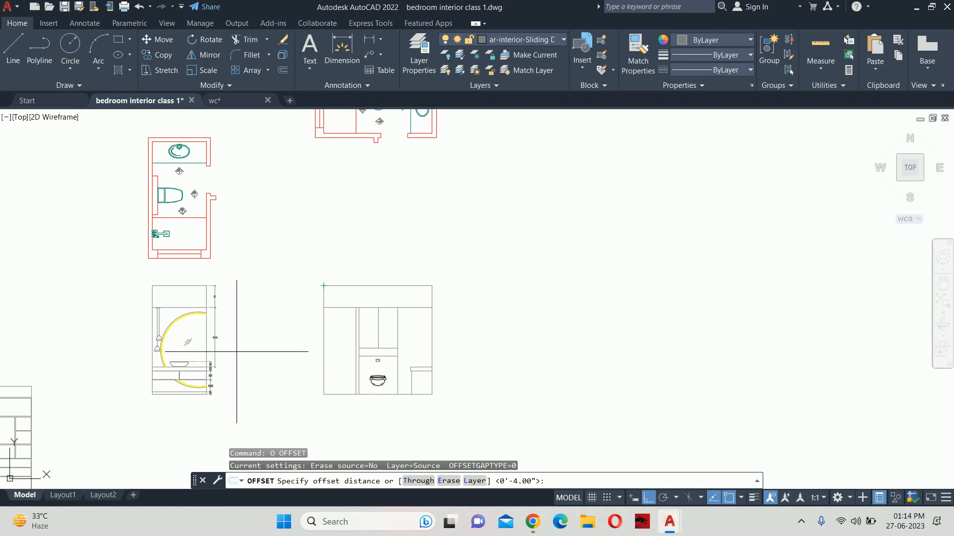
{"action": "key", "text": "Escape"}
{"action": "key", "text": "Escape"}
{"action": "key", "text": "Escape"}
{"action": "scroll", "coordinate": [237, 351], "scroll_direction": "up", "scroll_amount": 2}
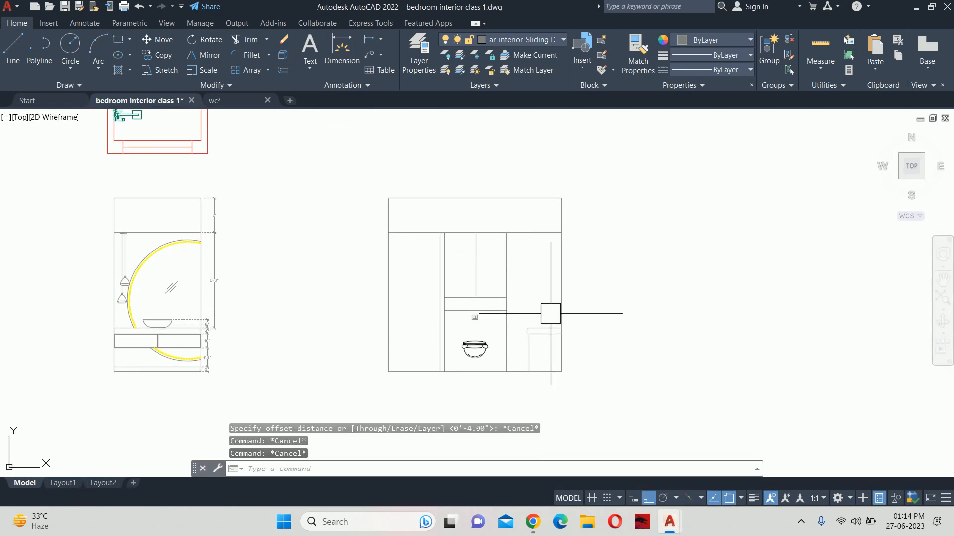
Measure the horizontal overhang of the counter slab beyond the vertical line beneath it with a linear dimension
{"action": "scroll", "coordinate": [551, 314], "scroll_direction": "up", "scroll_amount": 5}
{"action": "type", "text": "dli"}
{"action": "key", "text": "Return"}
{"action": "scroll", "coordinate": [484, 313], "scroll_direction": "up", "scroll_amount": 2}
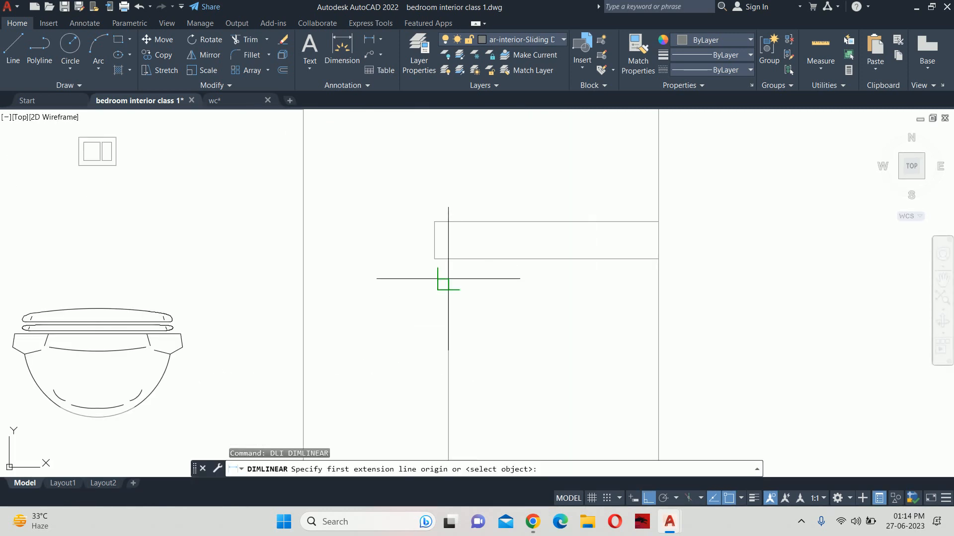
{"action": "scroll", "coordinate": [437, 271], "scroll_direction": "up", "scroll_amount": 2}
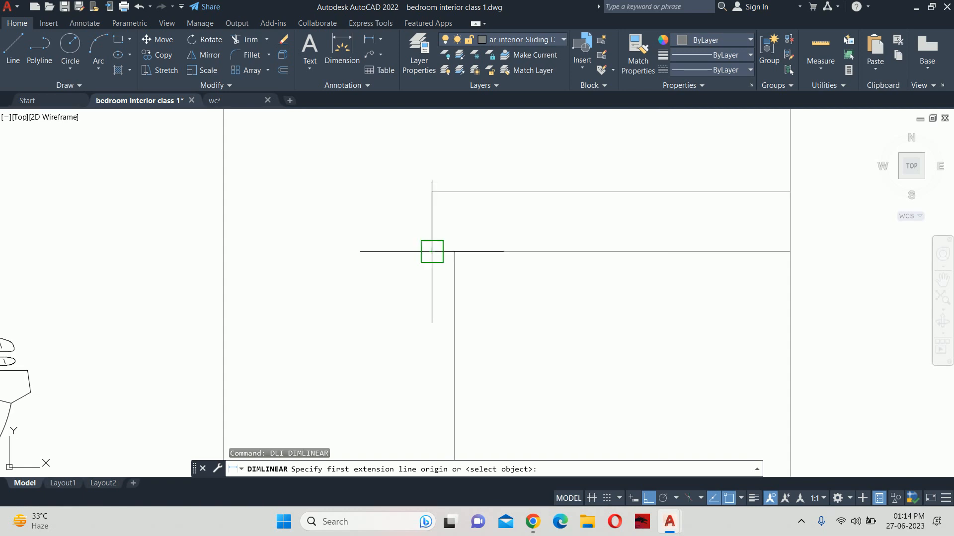
{"action": "left_click", "coordinate": [431, 251]}
{"action": "left_click", "coordinate": [454, 252]}
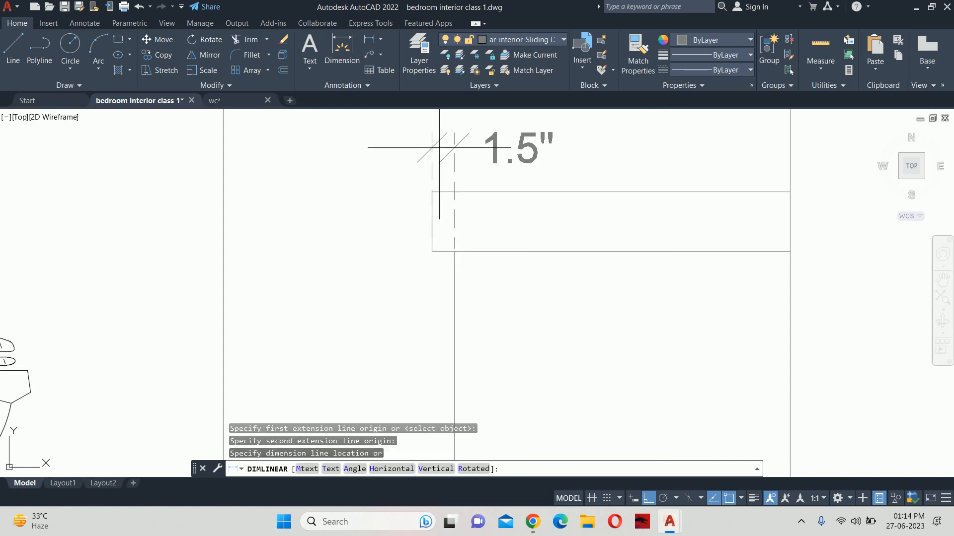
{"action": "key", "text": "Escape"}
{"action": "key", "text": "Escape"}
{"action": "key", "text": "Escape"}
{"action": "key", "text": "Escape"}
{"action": "scroll", "coordinate": [445, 178], "scroll_direction": "down", "scroll_amount": 6}
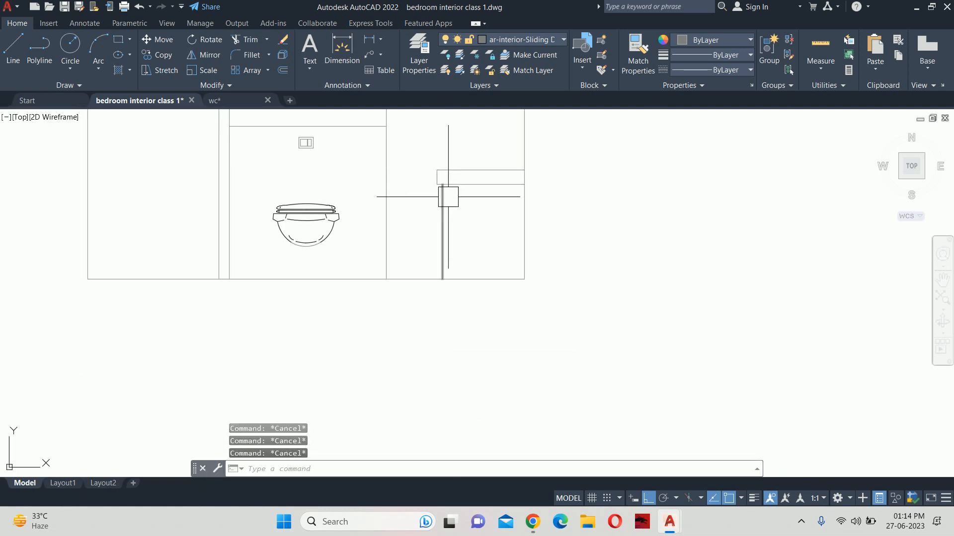
{"action": "middle_click_drag", "start_coordinate": [422, 201], "coordinate": [754, 215]}
{"action": "scroll", "coordinate": [451, 219], "scroll_direction": "down", "scroll_amount": 2}
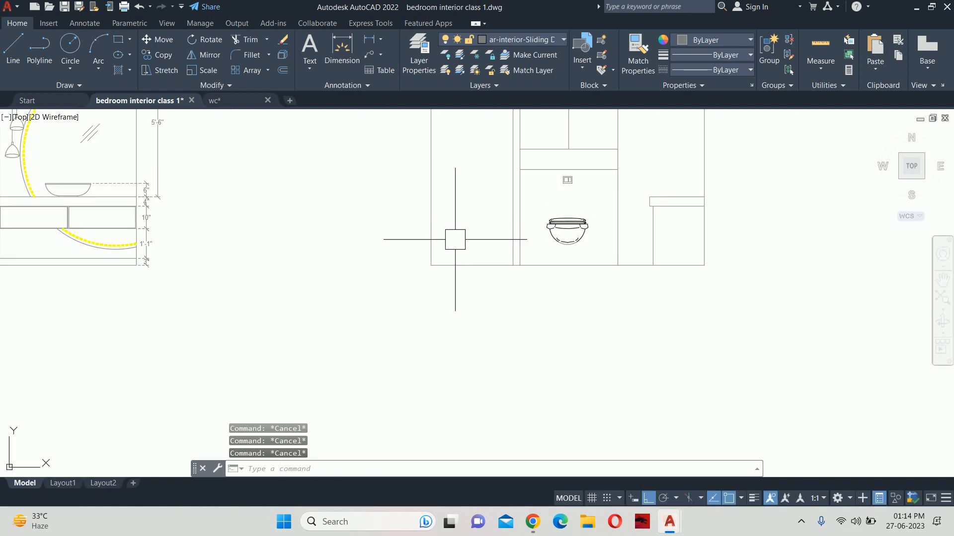
Draw horizontal construction lines through the counter's top edge and underside in the basin elevation, extending across the toilet elevation
{"action": "scroll", "coordinate": [455, 239], "scroll_direction": "up", "scroll_amount": 1}
{"action": "middle_click_drag", "start_coordinate": [195, 215], "coordinate": [398, 241]}
{"action": "scroll", "coordinate": [398, 242], "scroll_direction": "down", "scroll_amount": 2}
{"action": "type", "text": "x"}
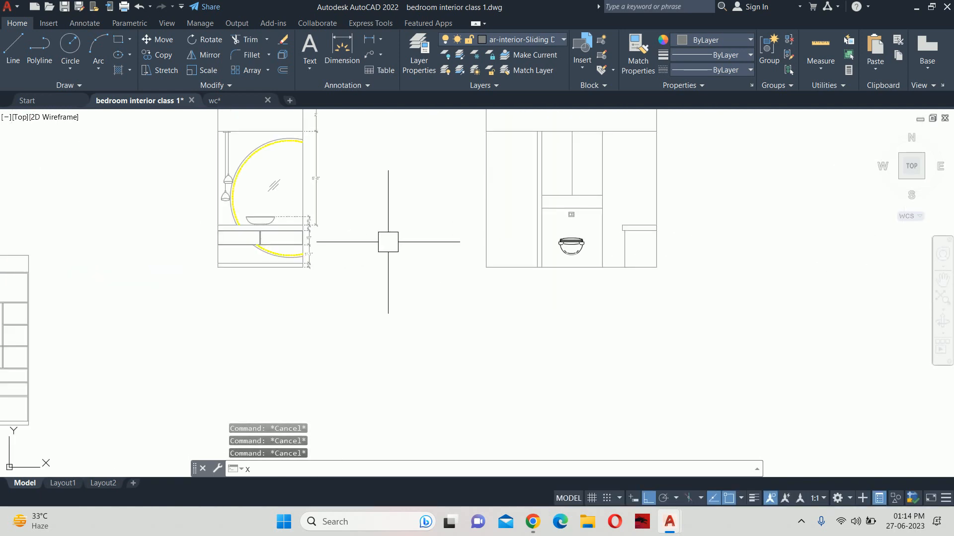
{"action": "type", "text": "l"}
{"action": "key", "text": "Return"}
{"action": "type", "text": "h"}
{"action": "key", "text": "Return"}
{"action": "scroll", "coordinate": [313, 228], "scroll_direction": "up", "scroll_amount": 6}
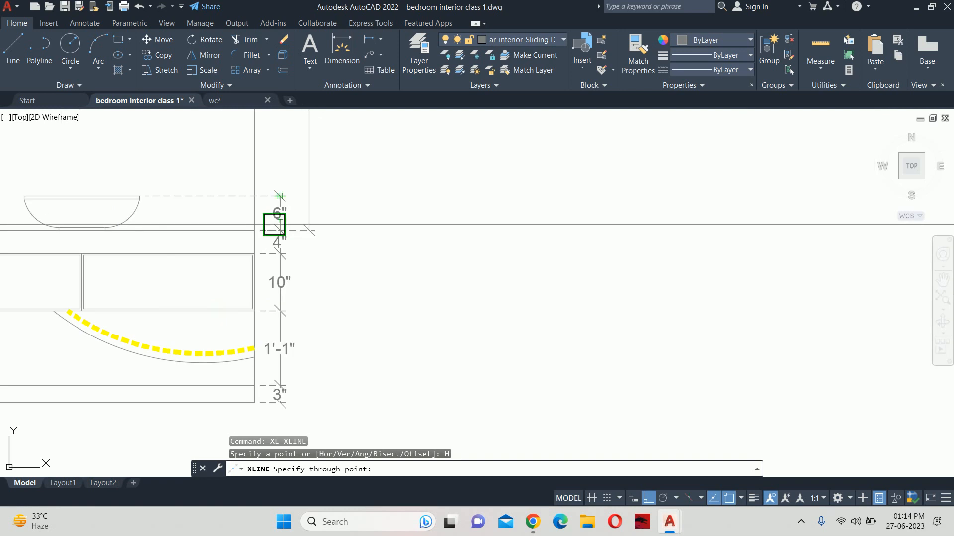
{"action": "left_click", "coordinate": [276, 230]}
{"action": "scroll", "coordinate": [254, 233], "scroll_direction": "up", "scroll_amount": 2}
{"action": "scroll", "coordinate": [252, 272], "scroll_direction": "up", "scroll_amount": 4}
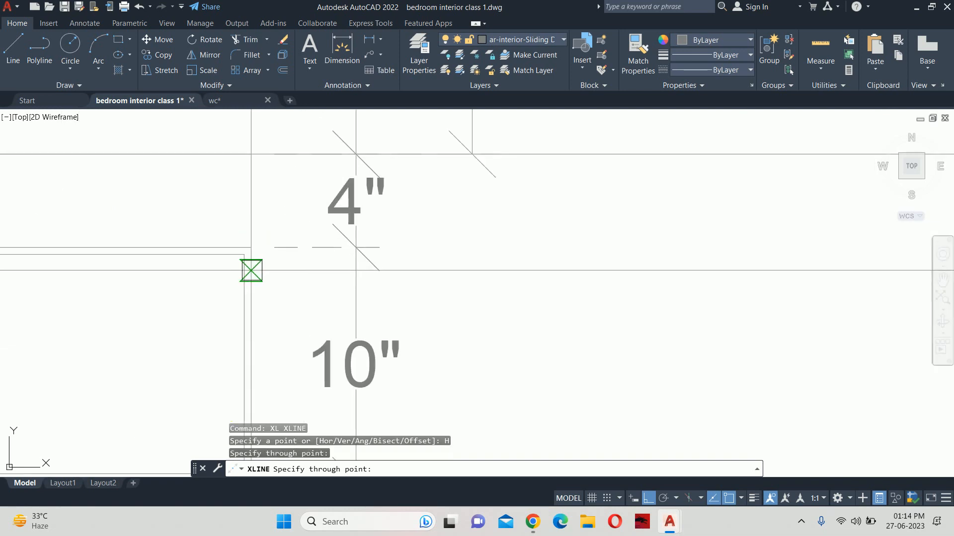
{"action": "scroll", "coordinate": [251, 270], "scroll_direction": "up", "scroll_amount": 2}
{"action": "left_click", "coordinate": [249, 234]}
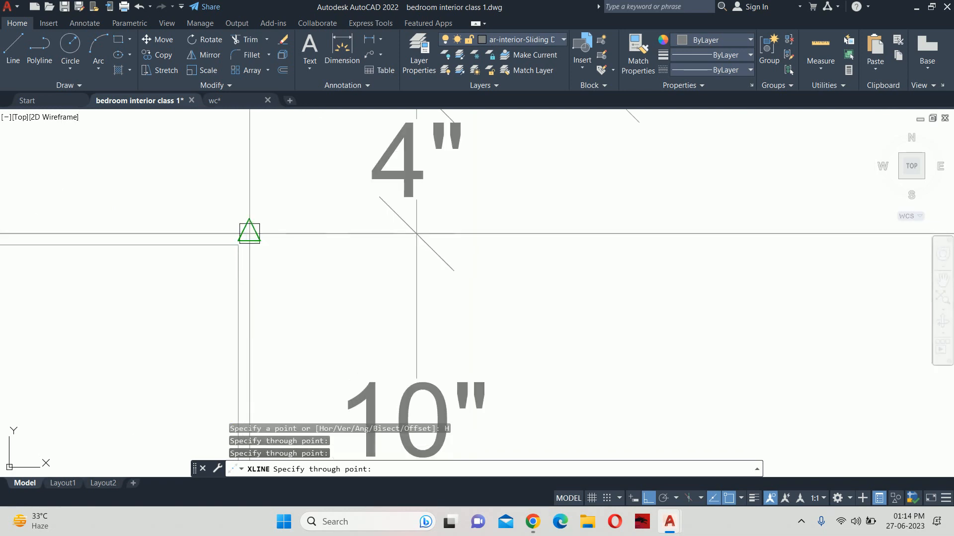
Add a horizontal construction line through the bottom edge of the drawer unit in the basin elevation
{"action": "middle_click_drag", "start_coordinate": [253, 303], "coordinate": [261, 113]}
{"action": "middle_click_drag", "start_coordinate": [254, 324], "coordinate": [260, 192]}
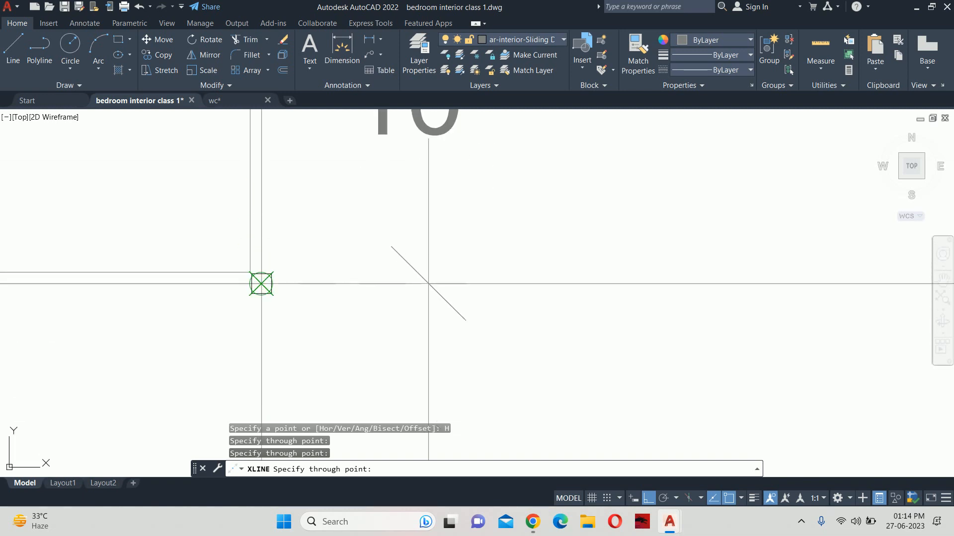
{"action": "key", "text": "Escape"}
{"action": "key", "text": "Escape"}
{"action": "scroll", "coordinate": [332, 253], "scroll_direction": "down", "scroll_amount": 6}
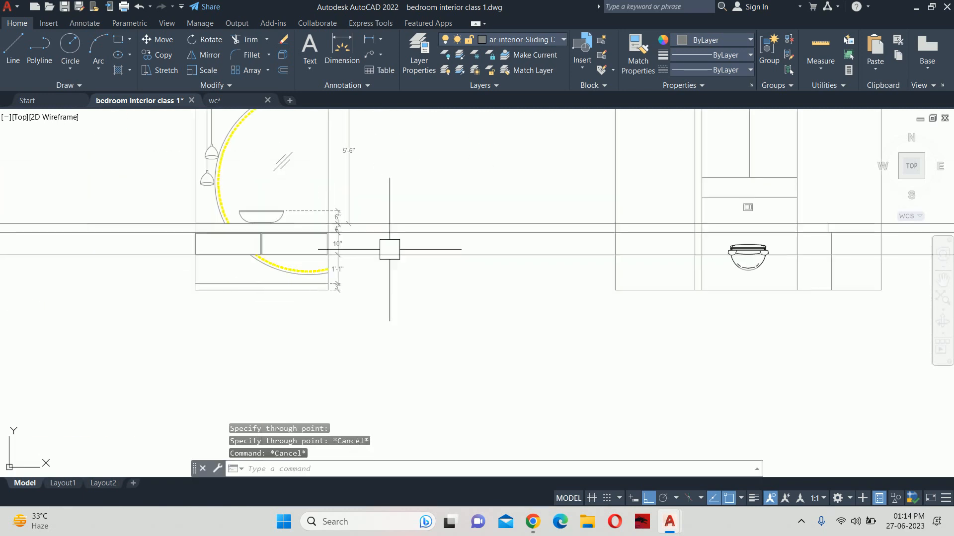
Trim the drawer-bottom construction line beyond the side wall and between the toilet bay and the counter's vertical support line
{"action": "middle_click_drag", "start_coordinate": [529, 238], "coordinate": [50, 201]}
{"action": "scroll", "coordinate": [175, 206], "scroll_direction": "up", "scroll_amount": 3}
{"action": "mouse_move", "coordinate": [379, 209]}
{"action": "middle_mouse_down"}
{"action": "mouse_move", "coordinate": [106, 181]}
{"action": "mouse_move", "coordinate": [131, 297]}
{"action": "middle_mouse_up"}
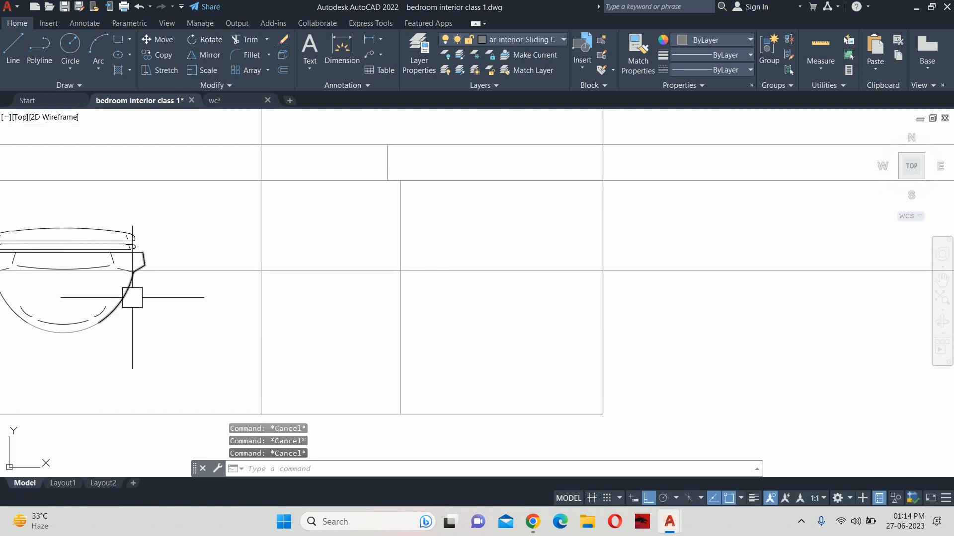
{"action": "type", "text": "tr"}
{"action": "key", "text": "Return"}
{"action": "left_click", "coordinate": [657, 268]}
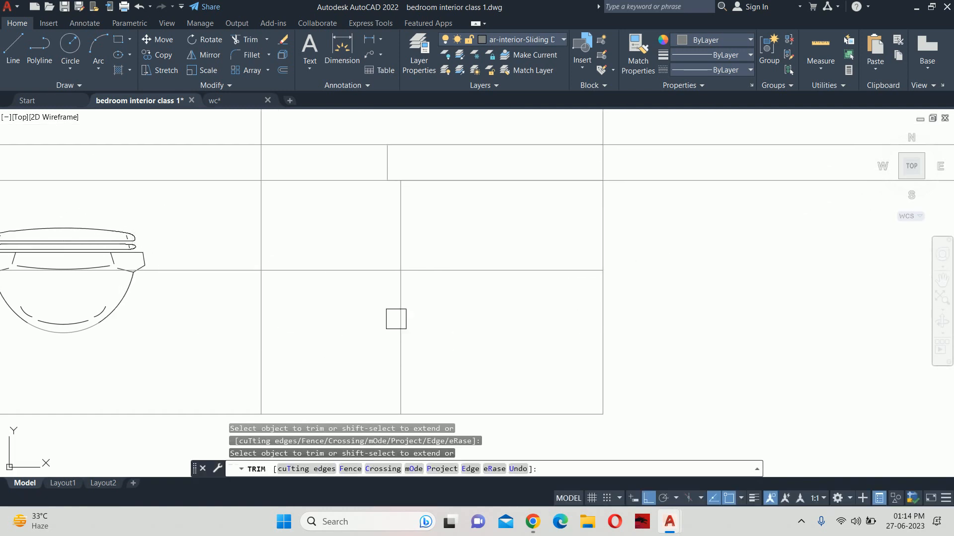
{"action": "scroll", "coordinate": [319, 313], "scroll_direction": "up", "scroll_amount": 4}
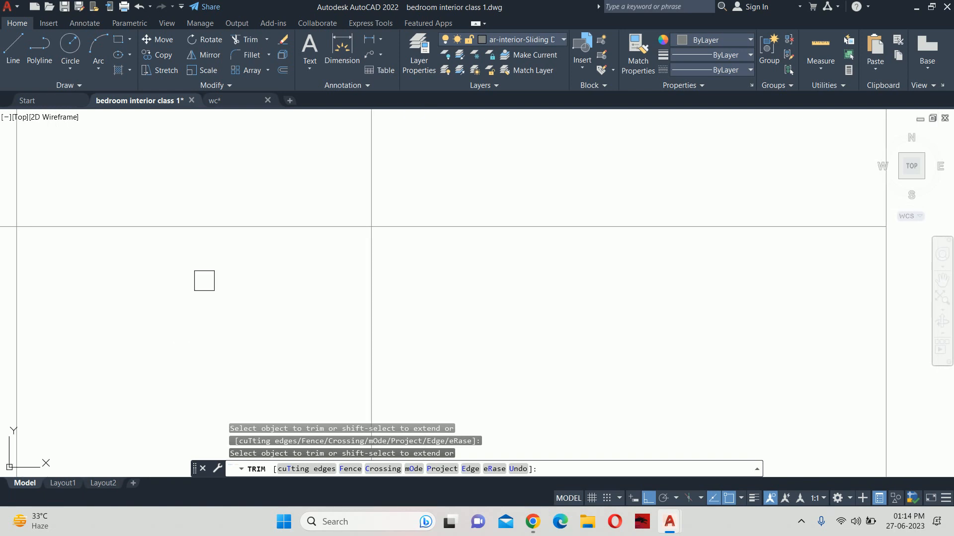
{"action": "middle_click_drag", "start_coordinate": [214, 228], "coordinate": [185, 447]}
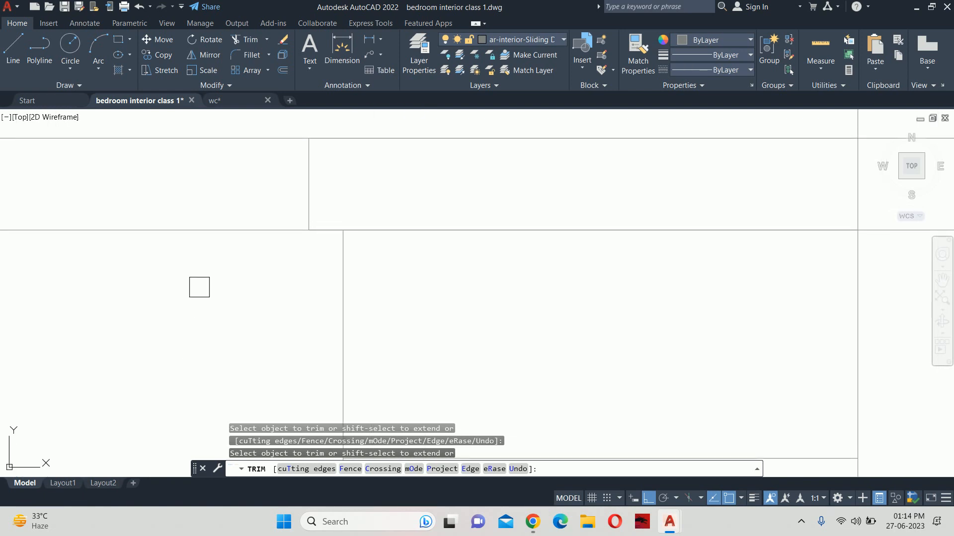
{"action": "middle_click_drag", "start_coordinate": [199, 286], "coordinate": [182, 315]}
{"action": "key", "text": "Escape"}
{"action": "key", "text": "Escape"}
Delete the two construction lines running along the counter slab's top edge and underside
{"action": "scroll", "coordinate": [198, 267], "scroll_direction": "down", "scroll_amount": 4}
{"action": "left_click", "coordinate": [591, 321]}
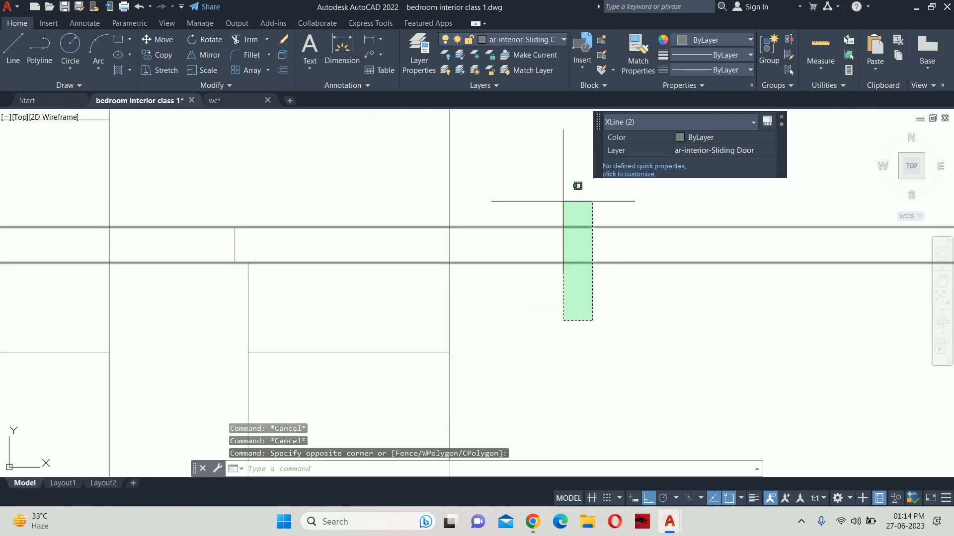
{"action": "left_click", "coordinate": [559, 204]}
{"action": "key", "text": "Delete"}
{"action": "middle_click_drag", "start_coordinate": [417, 275], "coordinate": [431, 217]}
{"action": "key", "text": "Escape"}
{"action": "key", "text": "Escape"}
{"action": "key", "text": "Escape"}
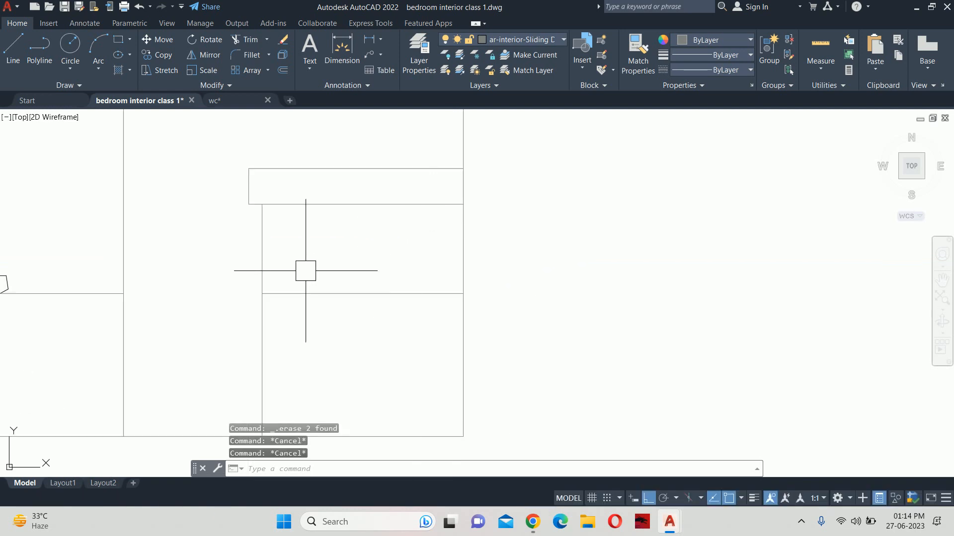
{"action": "middle_click_drag", "start_coordinate": [305, 271], "coordinate": [316, 272]}
{"action": "type", "text": "s"}
{"action": "key", "text": "Return"}
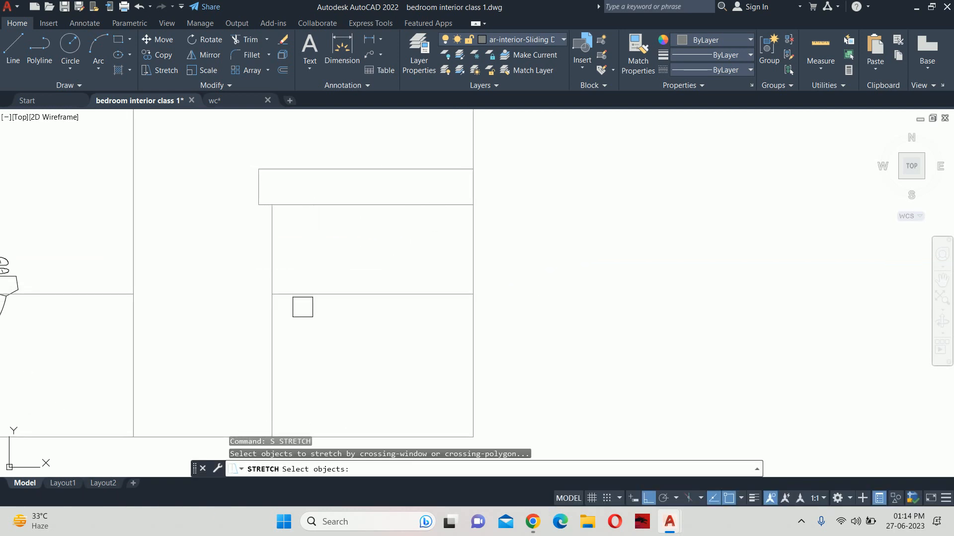
{"action": "key", "text": "Escape"}
Offset the vertical line under the counter slab 0.5 inches toward the side wall to give the drawer front its thickness
{"action": "type", "text": "o"}
{"action": "key", "text": "Return"}
{"action": "type", "text": ".5"}
{"action": "key", "text": "Return"}
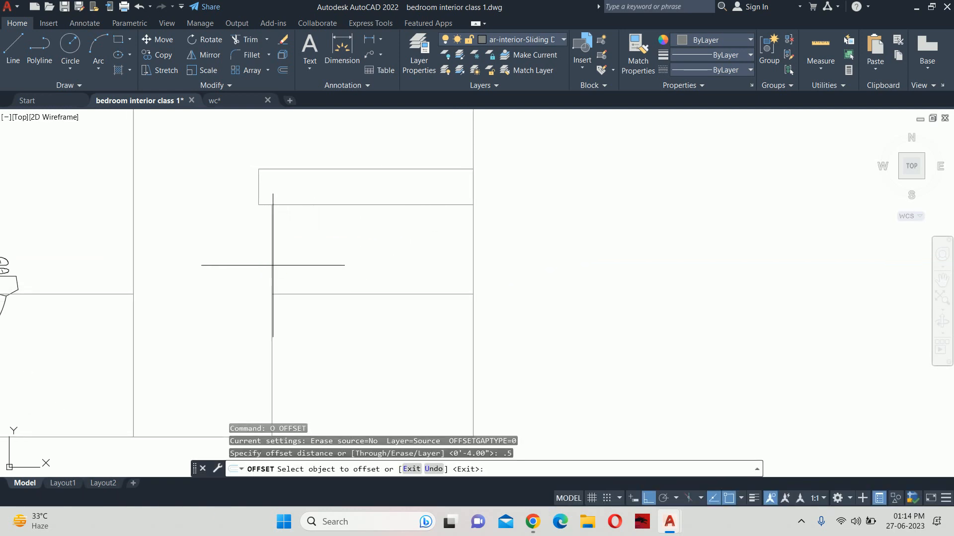
{"action": "left_click", "coordinate": [272, 247]}
{"action": "left_click", "coordinate": [299, 248]}
{"action": "key", "text": "Escape"}
{"action": "key", "text": "Escape"}
{"action": "key", "text": "Escape"}
Trim the outer vertical line below the drawer-bottom line
{"action": "type", "text": "tr"}
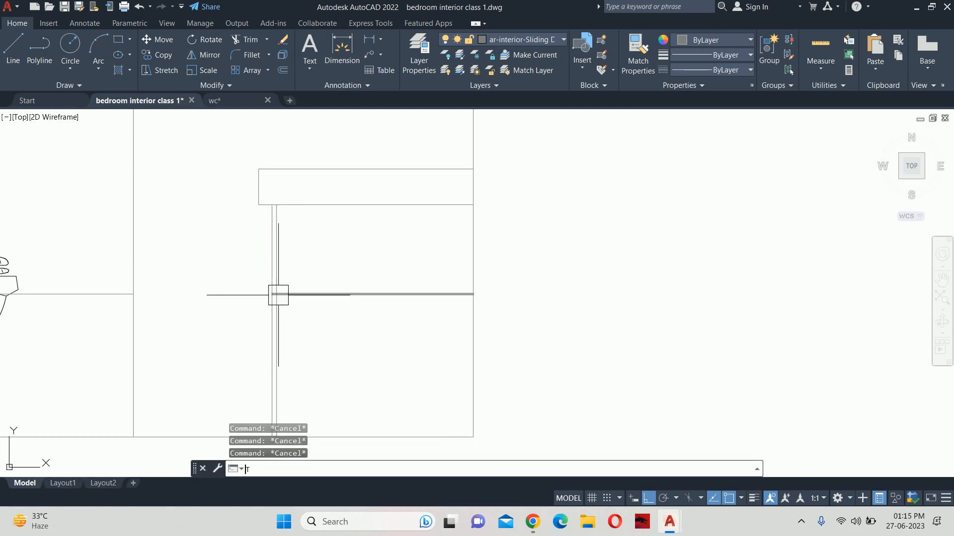
{"action": "key", "text": "Return"}
{"action": "key", "text": "Return"}
{"action": "scroll", "coordinate": [270, 318], "scroll_direction": "up", "scroll_amount": 2}
{"action": "left_click", "coordinate": [263, 316]}
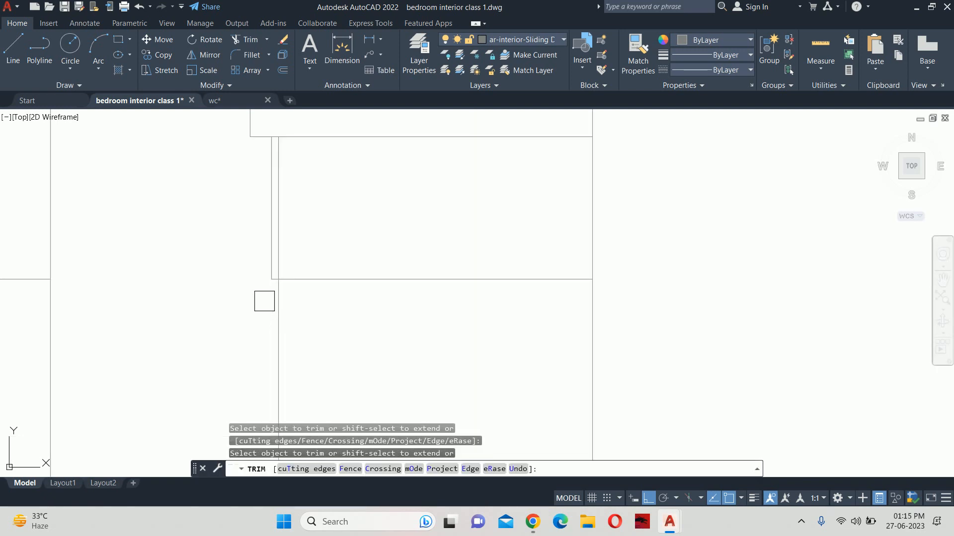
{"action": "key", "text": "Escape"}
{"action": "type", "text": "o"}
{"action": "key", "text": "Return"}
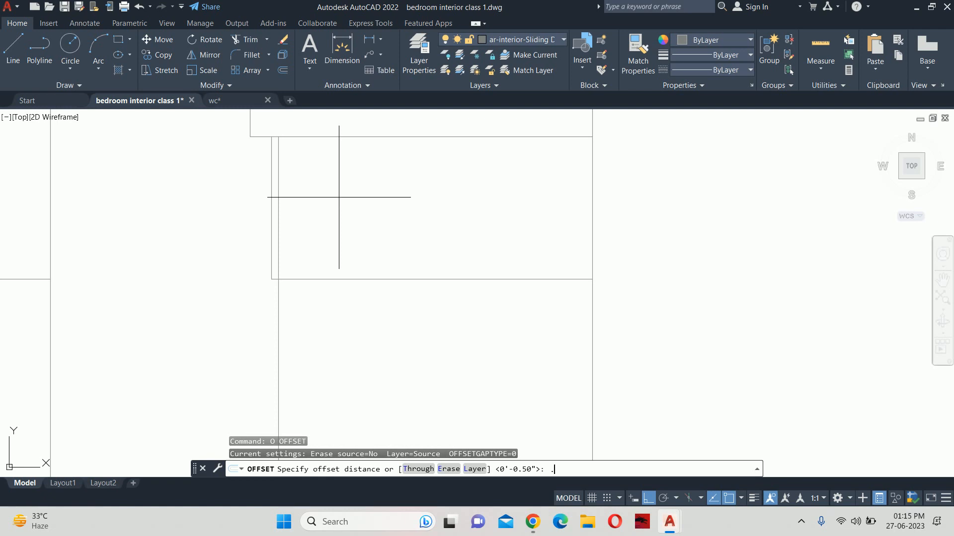
{"action": "key", "text": "Escape"}
{"action": "key", "text": "Escape"}
Measure the gap between the drawer front's top edge and the counter underside in the basin elevation with linear dimensions
{"action": "scroll", "coordinate": [347, 211], "scroll_direction": "down", "scroll_amount": 7}
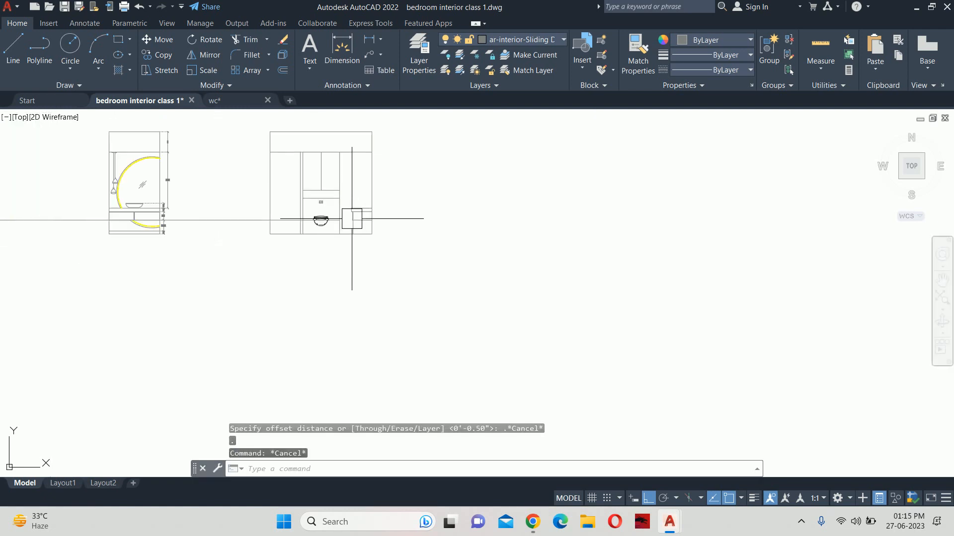
{"action": "middle_click_drag", "start_coordinate": [219, 215], "coordinate": [382, 236]}
{"action": "scroll", "coordinate": [379, 235], "scroll_direction": "up", "scroll_amount": 5}
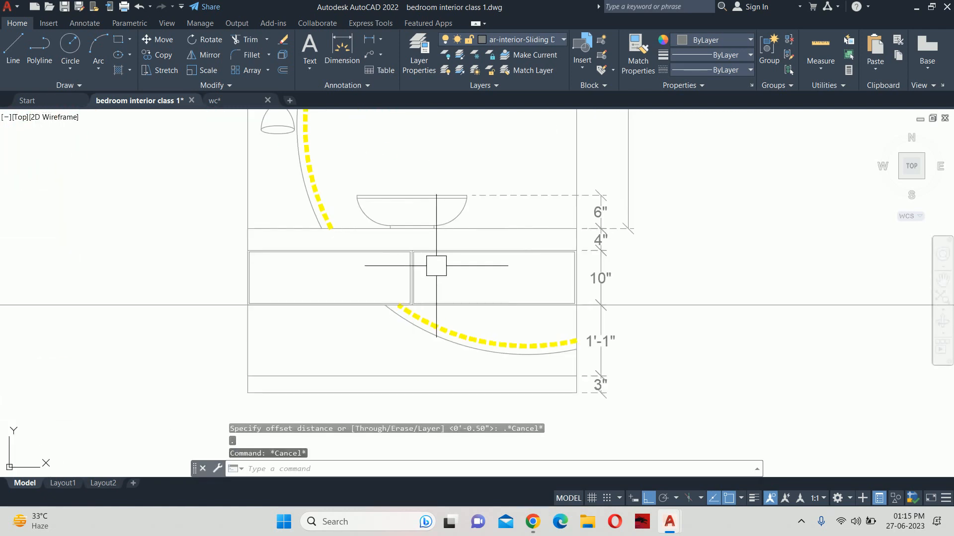
{"action": "type", "text": "DLI"}
{"action": "key", "text": "Return"}
{"action": "scroll", "coordinate": [584, 248], "scroll_direction": "up", "scroll_amount": 6}
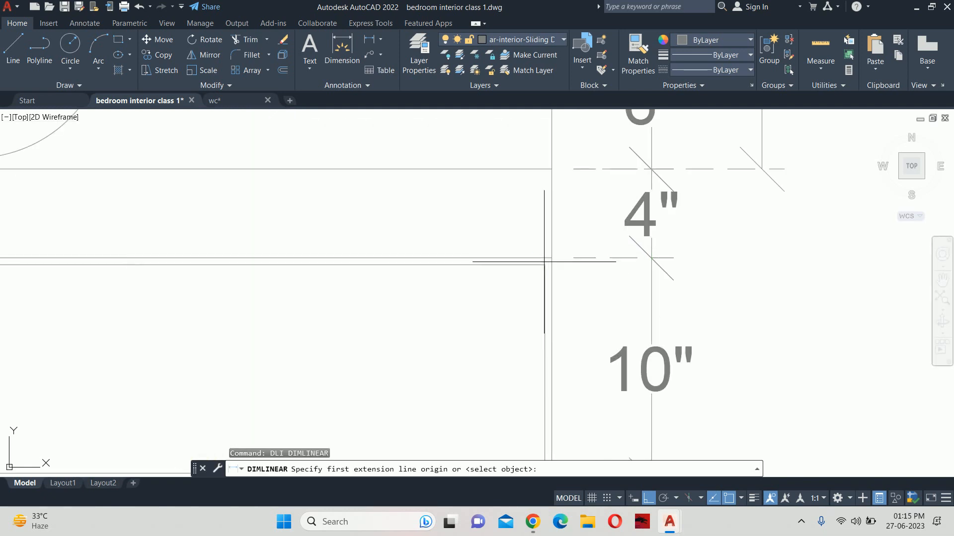
{"action": "left_click", "coordinate": [545, 265]}
{"action": "scroll", "coordinate": [544, 265], "scroll_direction": "up", "scroll_amount": 4}
{"action": "left_click", "coordinate": [548, 255]}
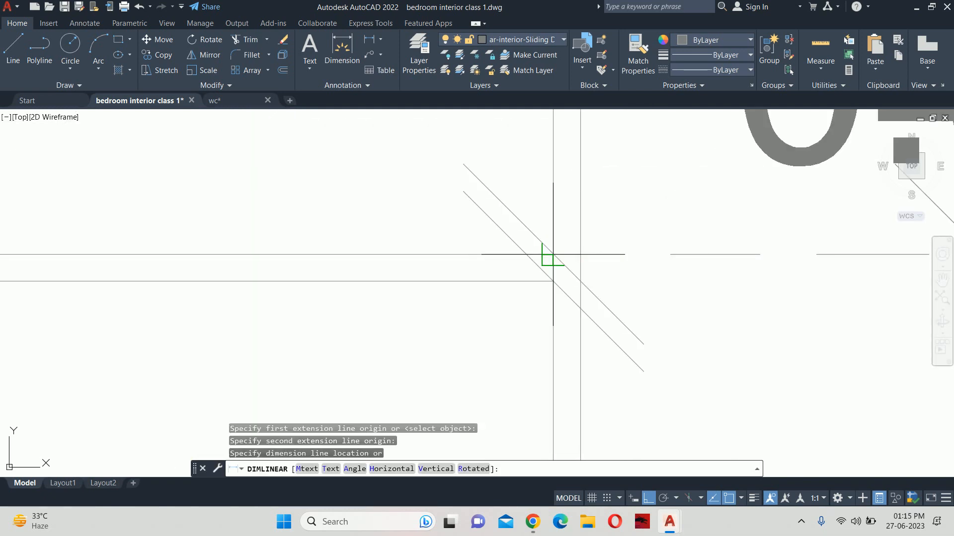
{"action": "scroll", "coordinate": [548, 252], "scroll_direction": "down", "scroll_amount": 6}
{"action": "key", "text": "Escape"}
{"action": "scroll", "coordinate": [548, 251], "scroll_direction": "down", "scroll_amount": 3}
{"action": "key", "text": "Return"}
{"action": "scroll", "coordinate": [541, 248], "scroll_direction": "up", "scroll_amount": 5}
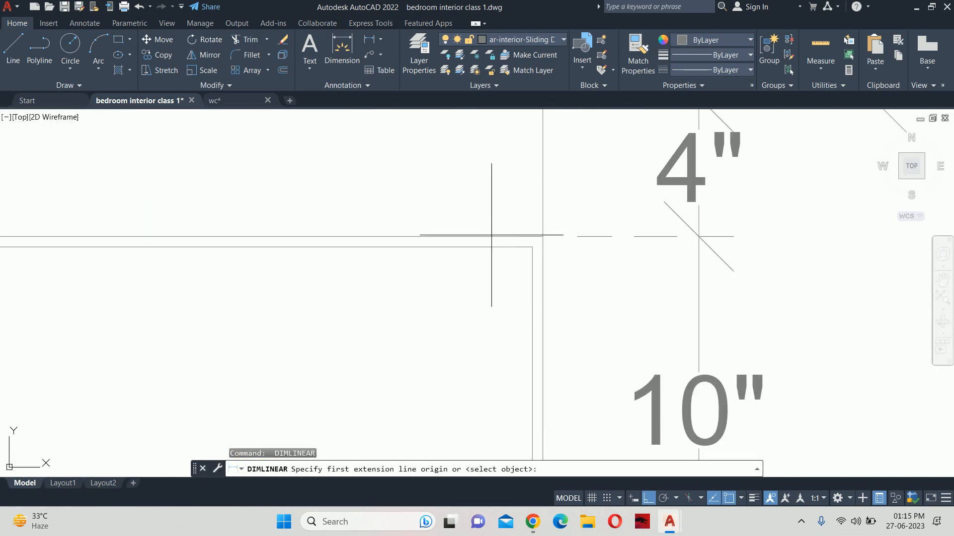
{"action": "left_click", "coordinate": [488, 250]}
{"action": "left_click", "coordinate": [488, 248]}
{"action": "scroll", "coordinate": [490, 256], "scroll_direction": "down", "scroll_amount": 5}
{"action": "key", "text": "Escape"}
{"action": "key", "text": "Escape"}
{"action": "scroll", "coordinate": [512, 261], "scroll_direction": "down", "scroll_amount": 5}
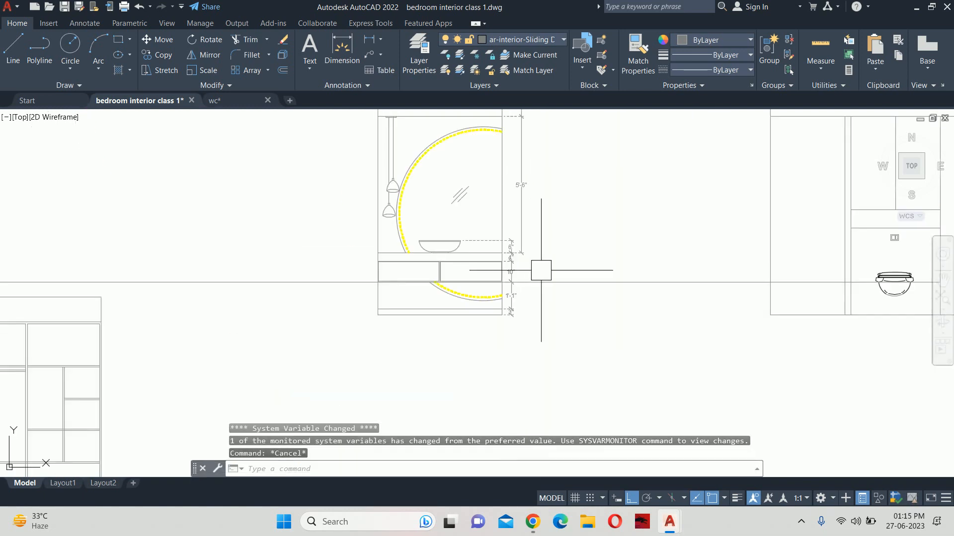
Offset the drawer-bottom line of the side-view counter 0.3 inches upward
{"action": "middle_click_drag", "start_coordinate": [763, 299], "coordinate": [313, 239]}
{"action": "scroll", "coordinate": [312, 239], "scroll_direction": "up", "scroll_amount": 6}
{"action": "type", "text": "o"}
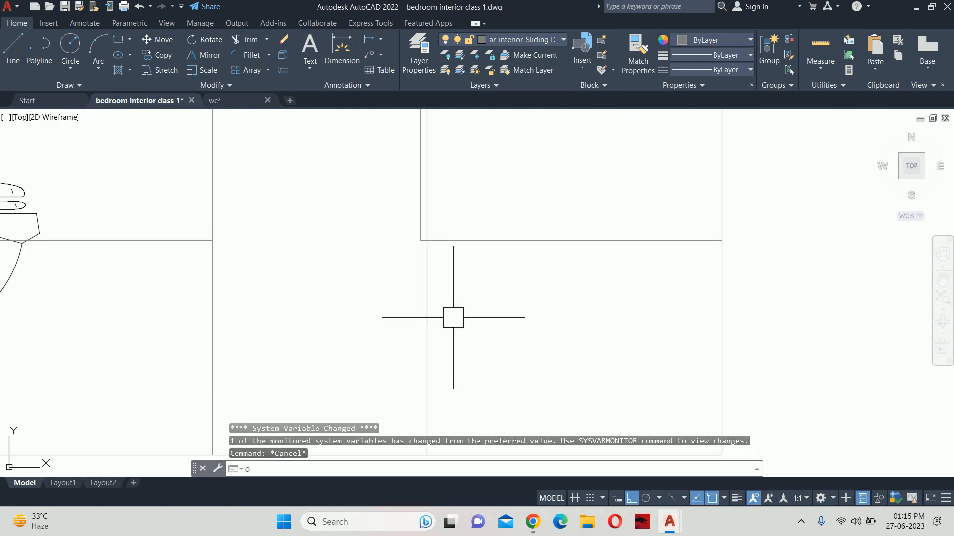
{"action": "key", "text": "Return"}
{"action": "type", "text": ".3"}
{"action": "key", "text": "Return"}
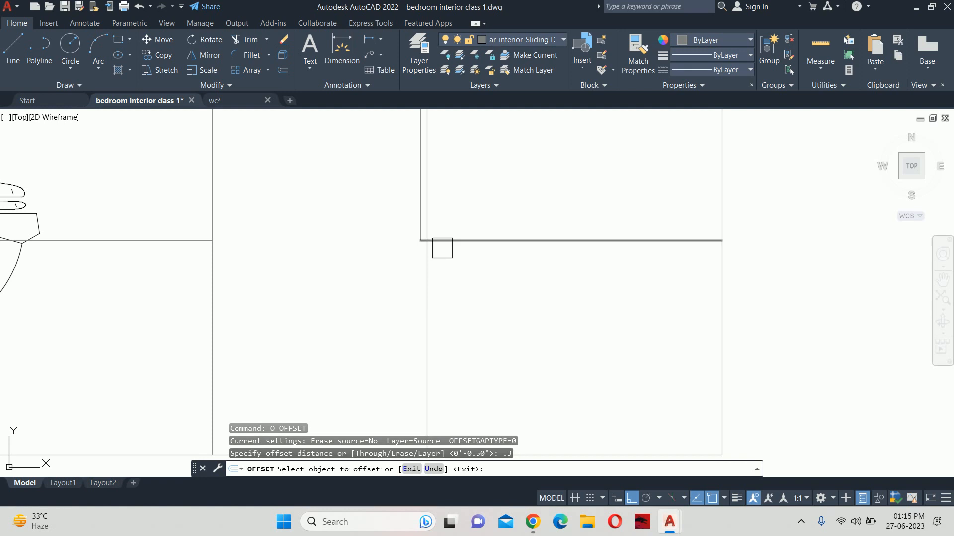
{"action": "left_click", "coordinate": [441, 241]}
{"action": "left_click", "coordinate": [454, 214]}
Offset the counter slab's underside line 0.3 inches downward
{"action": "middle_click_drag", "start_coordinate": [453, 202], "coordinate": [439, 358]}
{"action": "scroll", "coordinate": [443, 264], "scroll_direction": "up", "scroll_amount": 4}
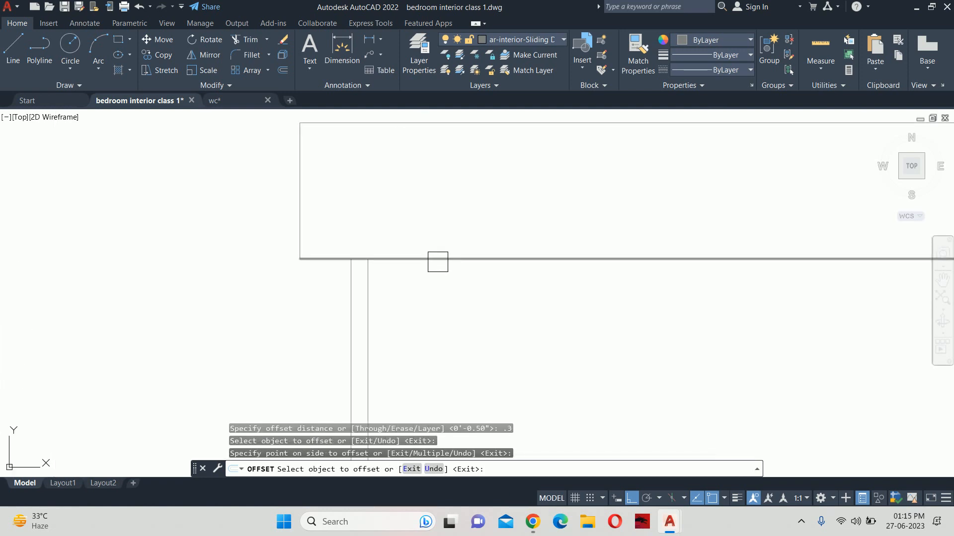
{"action": "left_click", "coordinate": [437, 261]}
{"action": "left_click", "coordinate": [427, 258]}
{"action": "left_click", "coordinate": [400, 257]}
{"action": "left_click", "coordinate": [389, 301]}
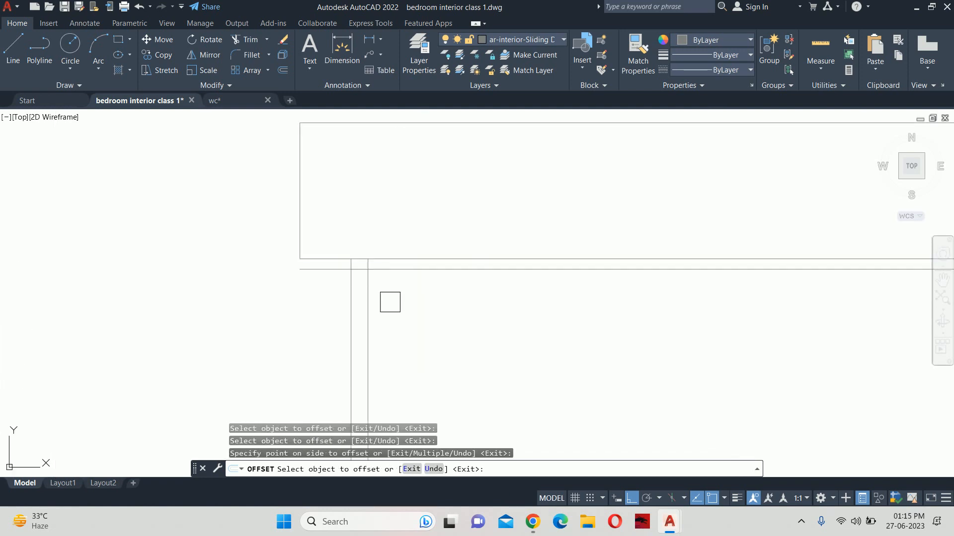
{"action": "key", "text": "space"}
{"action": "key", "text": "Escape"}
{"action": "scroll", "coordinate": [367, 271], "scroll_direction": "up", "scroll_amount": 5}
{"action": "key", "text": "Escape"}
{"action": "key", "text": "Escape"}
Trim the upper offset line to the drawer front's thickness and clear the surplus segments at its top corner
{"action": "type", "text": "tr"}
{"action": "key", "text": "space"}
{"action": "key", "text": "space"}
{"action": "left_click", "coordinate": [386, 255]}
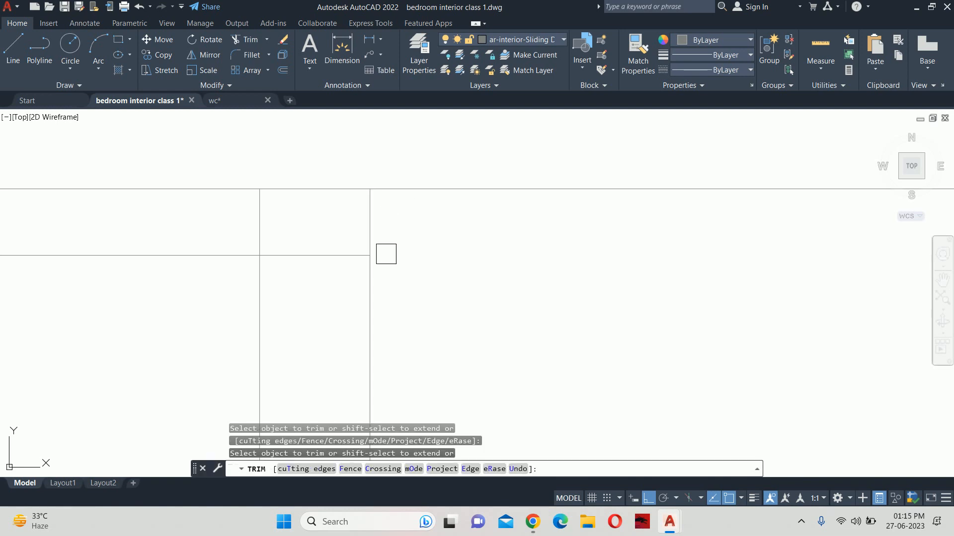
{"action": "left_click", "coordinate": [369, 357]}
Trim the lower offset line inside the cabinet and the drawer-bottom line outside the inner vertical line
{"action": "scroll", "coordinate": [378, 365], "scroll_direction": "down", "scroll_amount": 5}
{"action": "mouse_move", "coordinate": [377, 365]}
{"action": "middle_mouse_down"}
{"action": "mouse_move", "coordinate": [304, 232]}
{"action": "mouse_move", "coordinate": [373, 141]}
{"action": "middle_mouse_up"}
{"action": "middle_click_drag", "start_coordinate": [395, 404], "coordinate": [422, 277]}
{"action": "scroll", "coordinate": [421, 277], "scroll_direction": "up", "scroll_amount": 5}
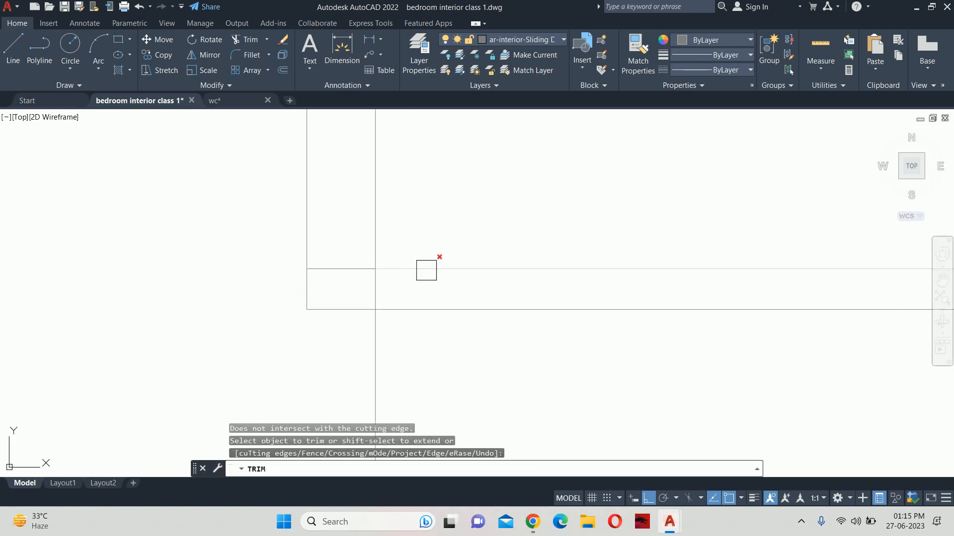
{"action": "left_click", "coordinate": [425, 268]}
{"action": "left_click", "coordinate": [297, 298]}
{"action": "left_click", "coordinate": [298, 298]}
{"action": "left_click", "coordinate": [297, 296]}
{"action": "scroll", "coordinate": [301, 292], "scroll_direction": "down", "scroll_amount": 4}
{"action": "key", "text": "Escape"}
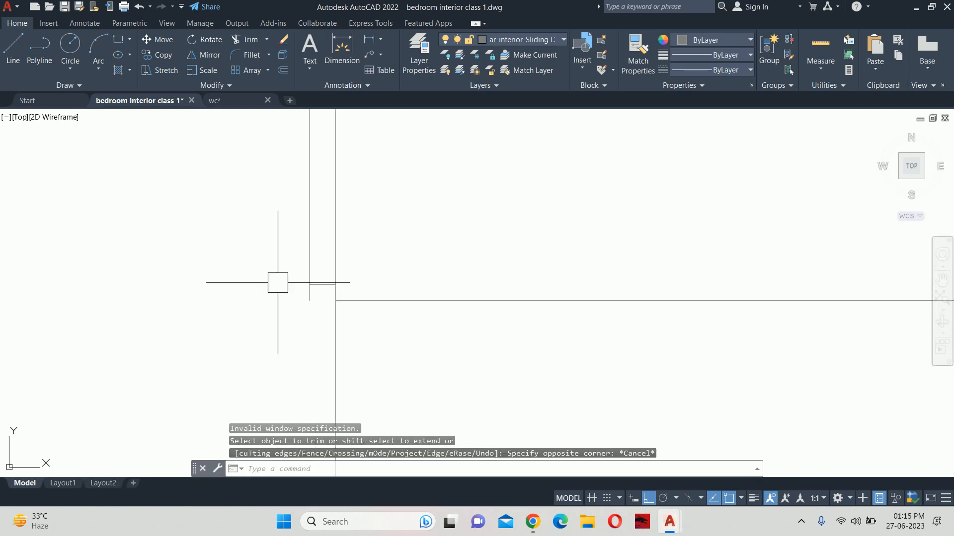
Trim the outer vertical line's stub below the drawer front's bottom edge
{"action": "scroll", "coordinate": [279, 282], "scroll_direction": "up", "scroll_amount": 4}
{"action": "key", "text": "Return"}
{"action": "key", "text": "Return"}
{"action": "key", "text": "Escape"}
{"action": "scroll", "coordinate": [360, 311], "scroll_direction": "down", "scroll_amount": 3}
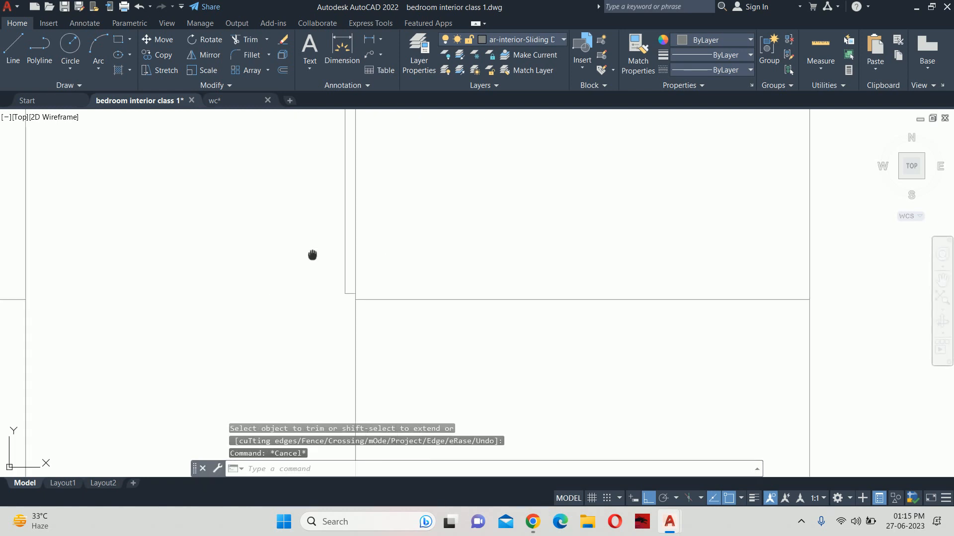
Offset the top edge of the drawer front 0.5 inches downward
{"action": "scroll", "coordinate": [377, 193], "scroll_direction": "up", "scroll_amount": 5}
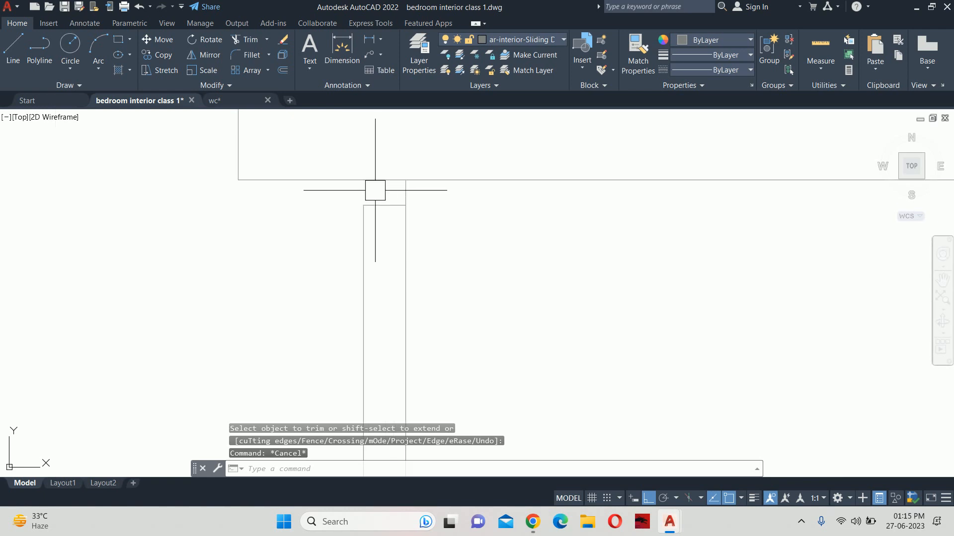
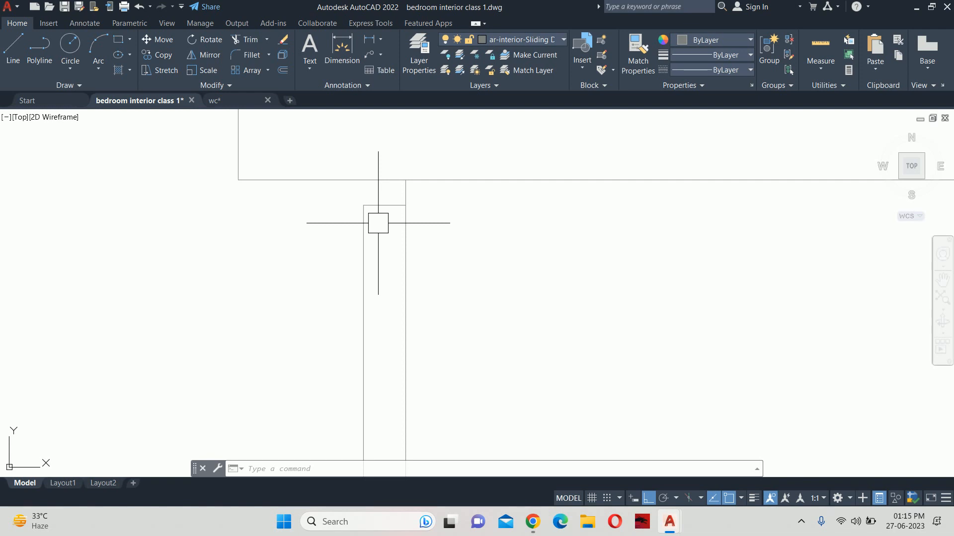
{"action": "type", "text": "O"}
{"action": "key", "text": "Return"}
{"action": "type", "text": ".5"}
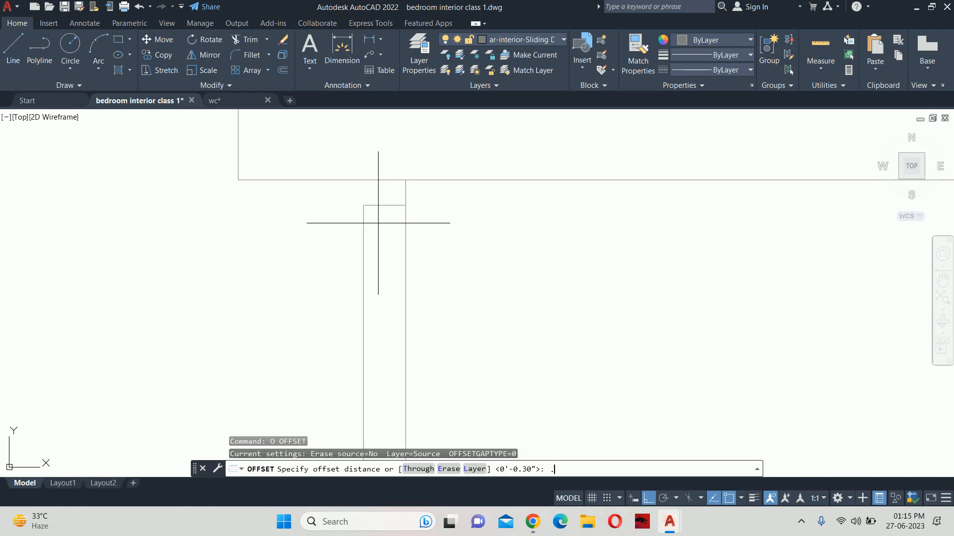
{"action": "key", "text": "Return"}
{"action": "scroll", "coordinate": [376, 198], "scroll_direction": "up", "scroll_amount": 4}
{"action": "left_click", "coordinate": [375, 214]}
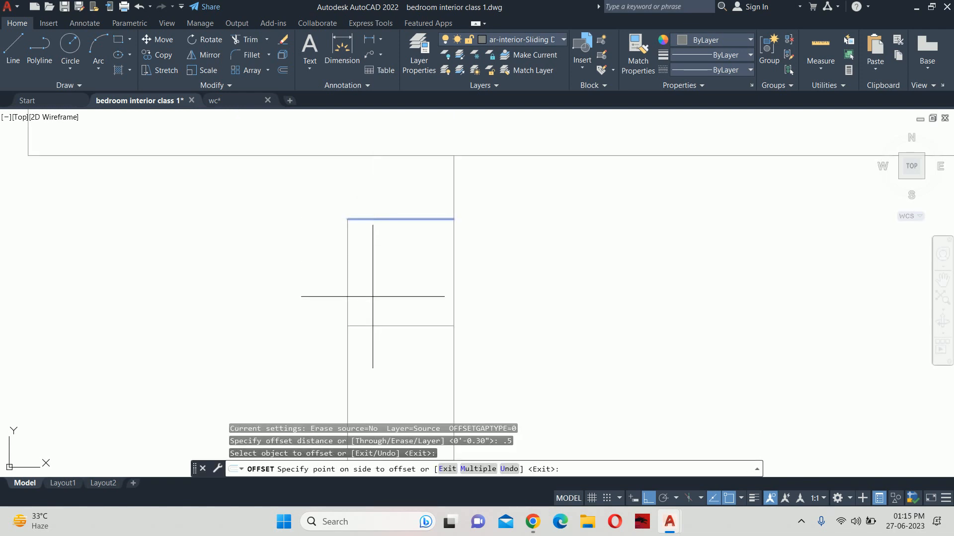
{"action": "left_click", "coordinate": [373, 294]}
{"action": "key", "text": "Escape"}
Offset the drawer front's outer vertical line 0.25 inches inward, toward the cabinet
{"action": "type", "text": "O"}
{"action": "key", "text": "Return"}
{"action": "type", "text": "."}
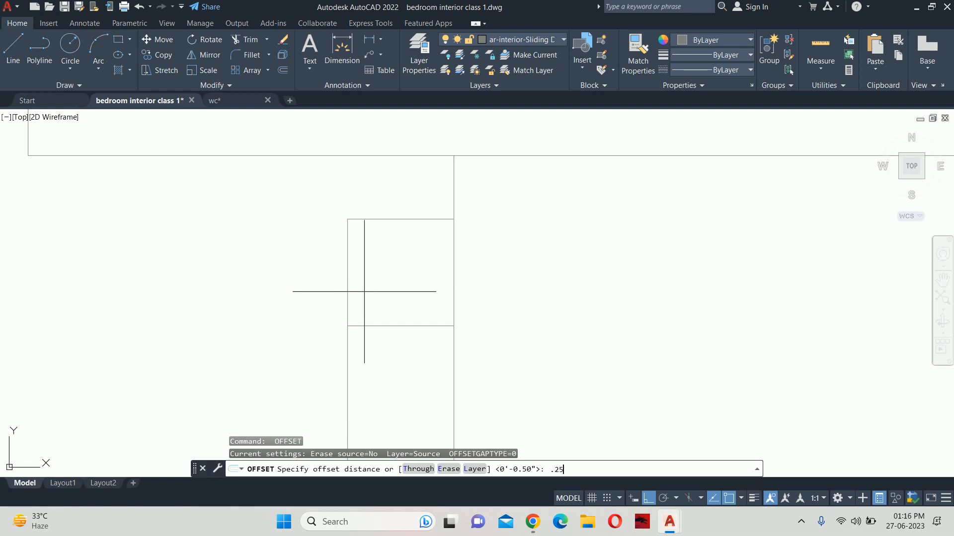
{"action": "type", "text": "25"}
{"action": "key", "text": "Return"}
{"action": "left_click", "coordinate": [347, 286]}
{"action": "left_click", "coordinate": [377, 284]}
{"action": "key", "text": "Escape"}
{"action": "key", "text": "Escape"}
{"action": "key", "text": "Escape"}
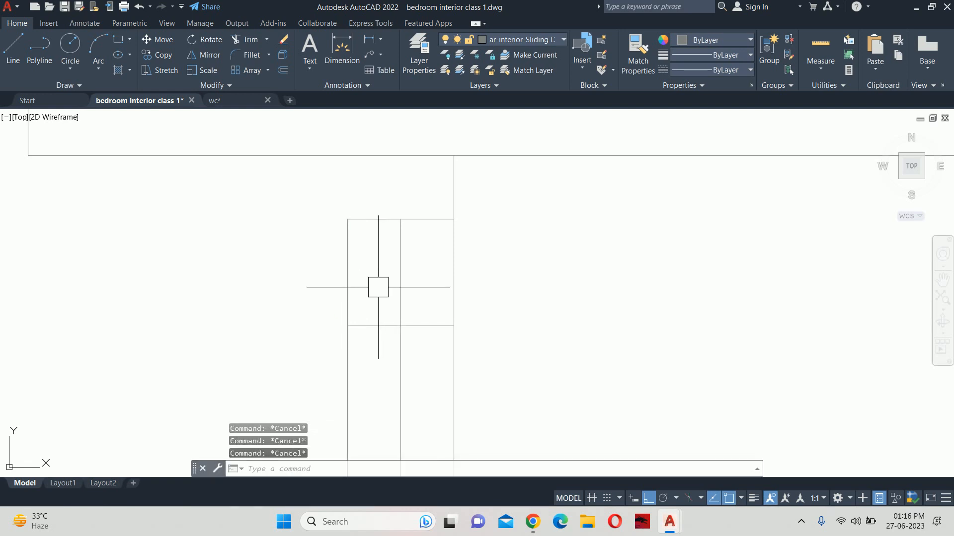
Trim the cabinet-side half of the drawer front's top edge and the middle vertical line below the lower offset line
{"action": "type", "text": "tr"}
{"action": "key", "text": "Return"}
{"action": "key", "text": "Return"}
{"action": "left_click", "coordinate": [420, 219]}
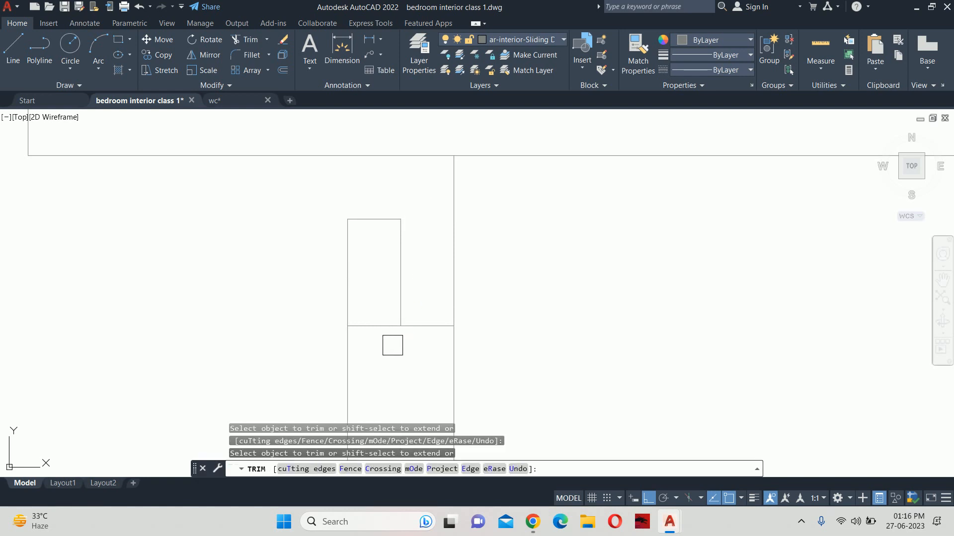
{"action": "key", "text": "Escape"}
{"action": "key", "text": "Escape"}
{"action": "scroll", "coordinate": [375, 278], "scroll_direction": "down", "scroll_amount": 5}
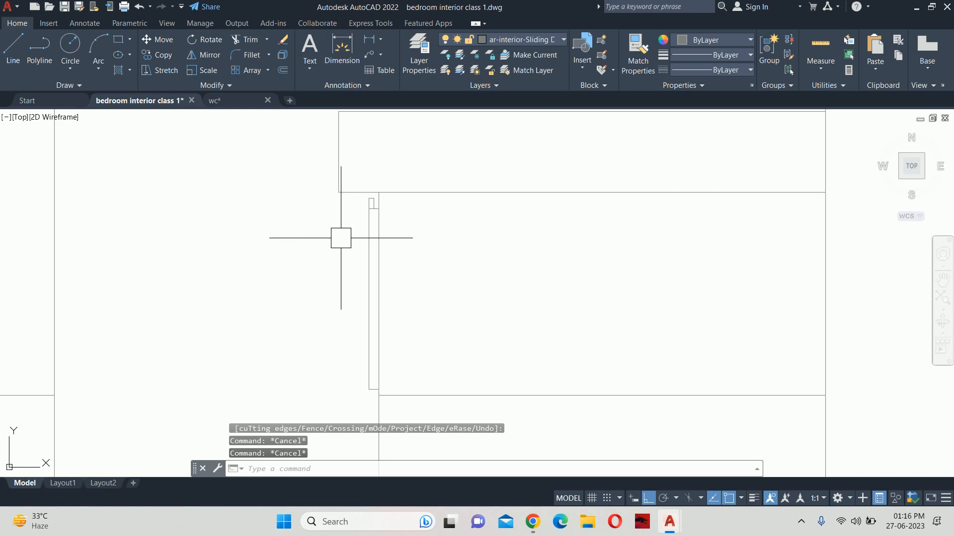
Trim the horizontal segment under the narrow lip to leave a stepped notch at the drawer front's top
{"action": "scroll", "coordinate": [340, 238], "scroll_direction": "up", "scroll_amount": 8}
{"action": "type", "text": "tr"}
{"action": "key", "text": "Return"}
{"action": "key", "text": "Return"}
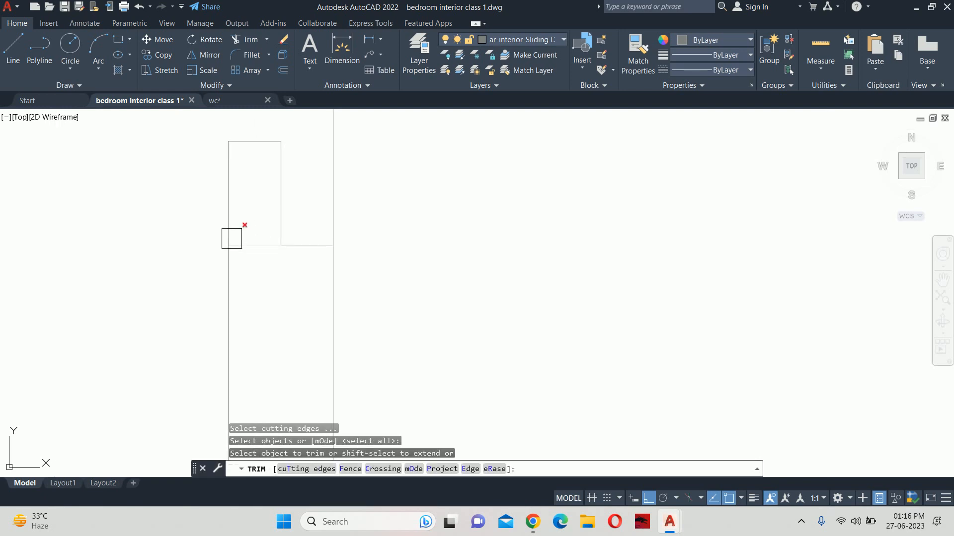
{"action": "left_click", "coordinate": [231, 239]}
{"action": "key", "text": "Escape"}
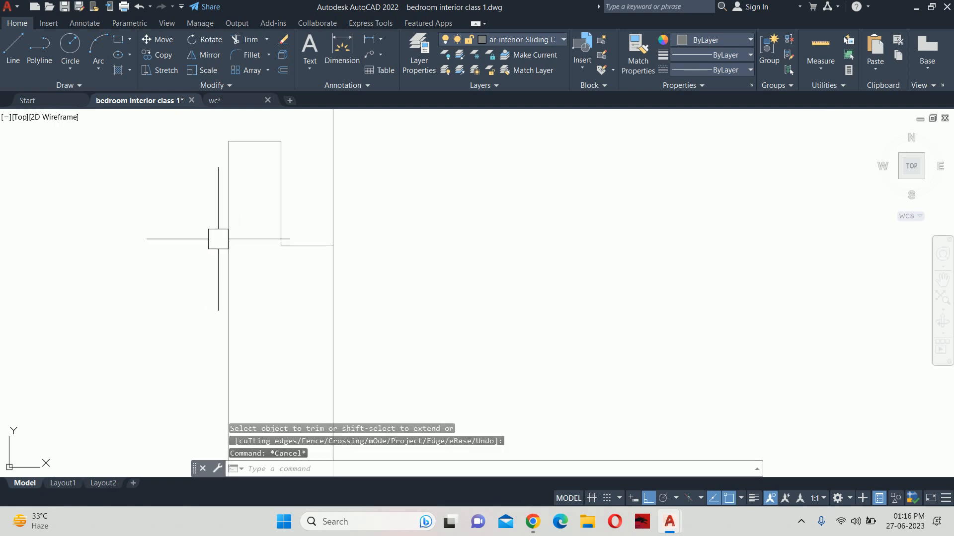
Measure the vertical gap between the drawer front's top edge and the counter slab's underside
{"action": "scroll", "coordinate": [274, 260], "scroll_direction": "down", "scroll_amount": 2}
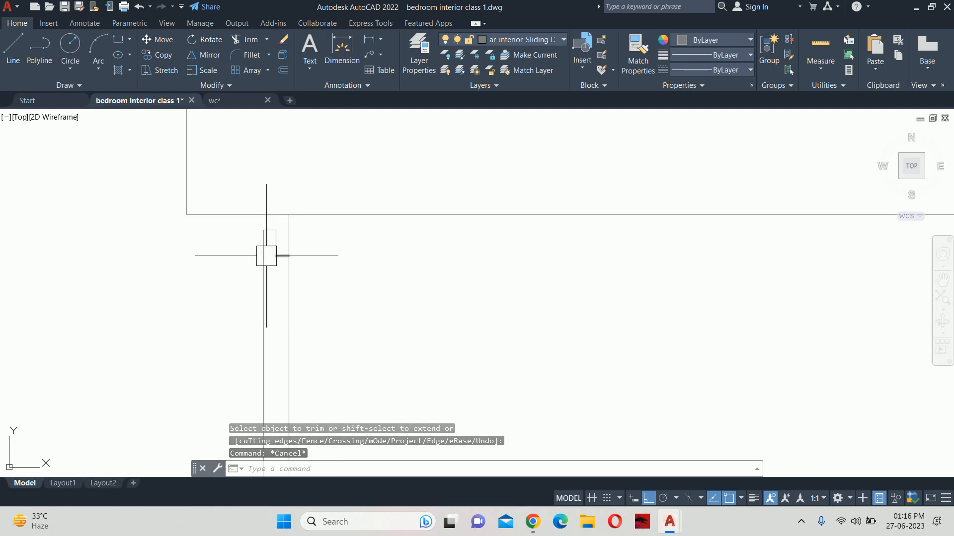
{"action": "scroll", "coordinate": [256, 246], "scroll_direction": "down", "scroll_amount": 2}
{"action": "scroll", "coordinate": [253, 251], "scroll_direction": "up", "scroll_amount": 6}
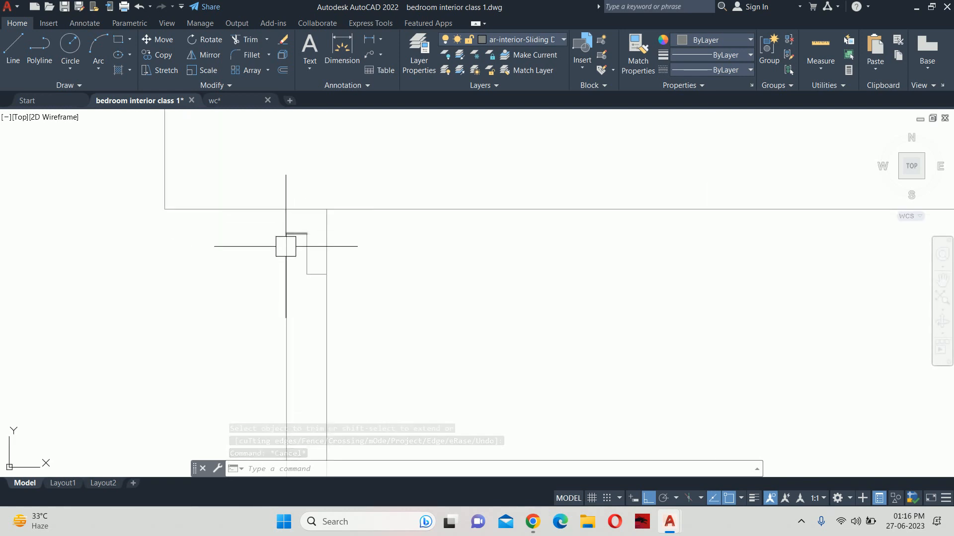
{"action": "type", "text": "DIMLI"}
{"action": "key", "text": "Return"}
{"action": "left_click", "coordinate": [287, 235]}
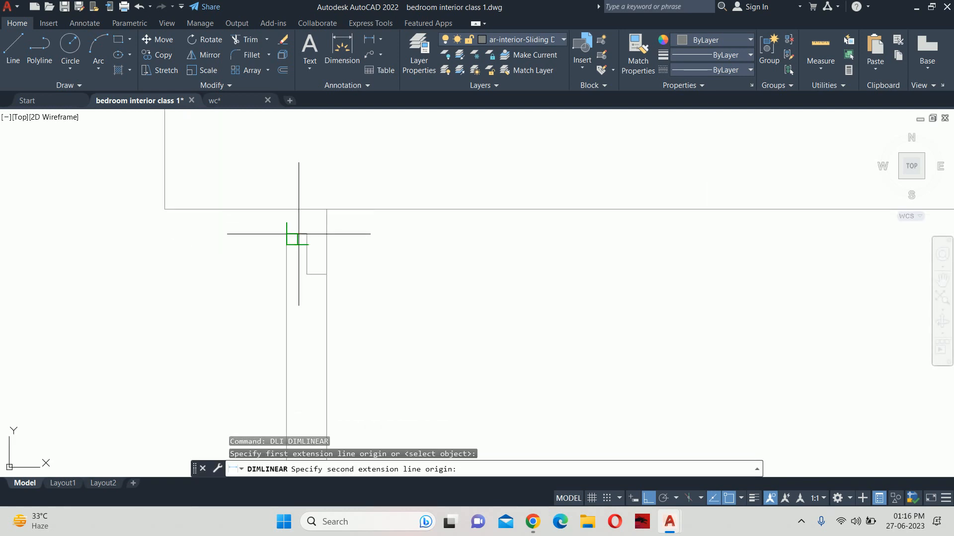
{"action": "left_click", "coordinate": [284, 210]}
{"action": "scroll", "coordinate": [284, 220], "scroll_direction": "down", "scroll_amount": 2}
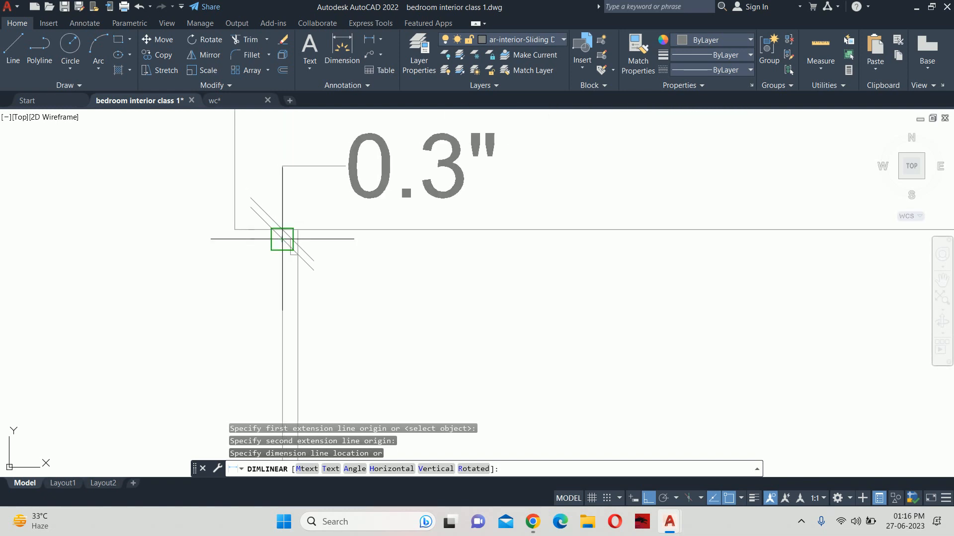
{"action": "key", "text": "Escape"}
Try to stretch only the top edge of the drawer front's lip 0.5 inches downward
{"action": "scroll", "coordinate": [281, 246], "scroll_direction": "up", "scroll_amount": 4}
{"action": "type", "text": "S"}
{"action": "key", "text": "Return"}
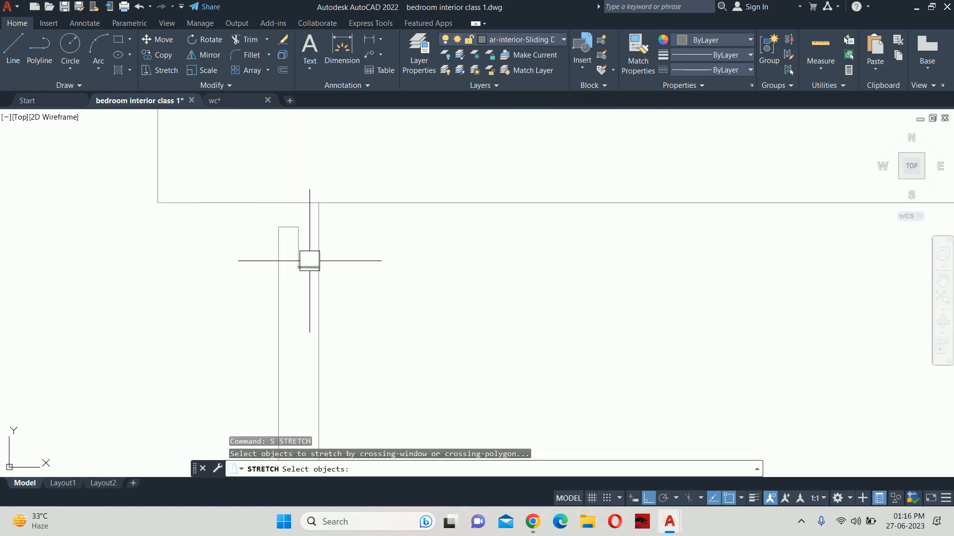
{"action": "scroll", "coordinate": [309, 244], "scroll_direction": "up", "scroll_amount": 2}
{"action": "left_click", "coordinate": [367, 250]}
{"action": "left_click", "coordinate": [215, 209]}
{"action": "key", "text": "Return"}
{"action": "left_click", "coordinate": [191, 236]}
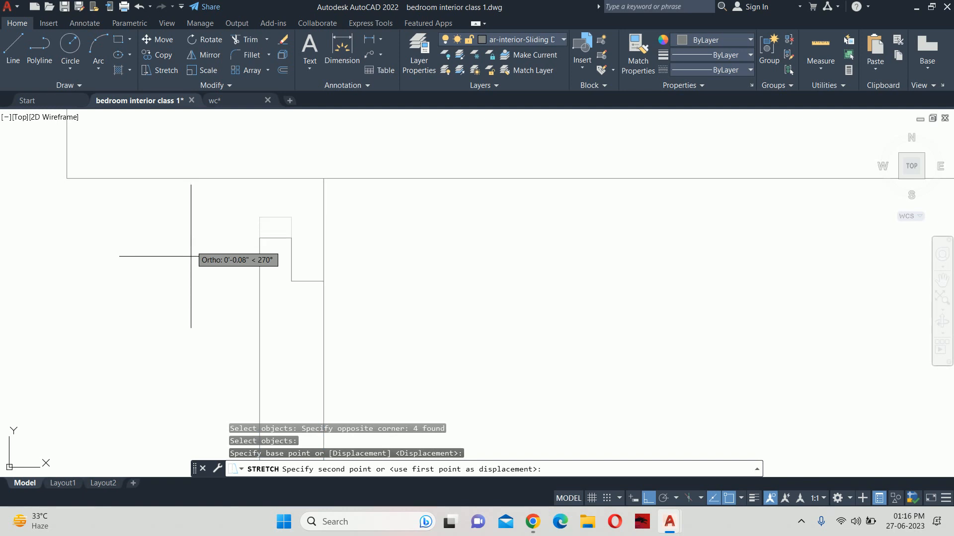
{"action": "key", "text": "Return"}
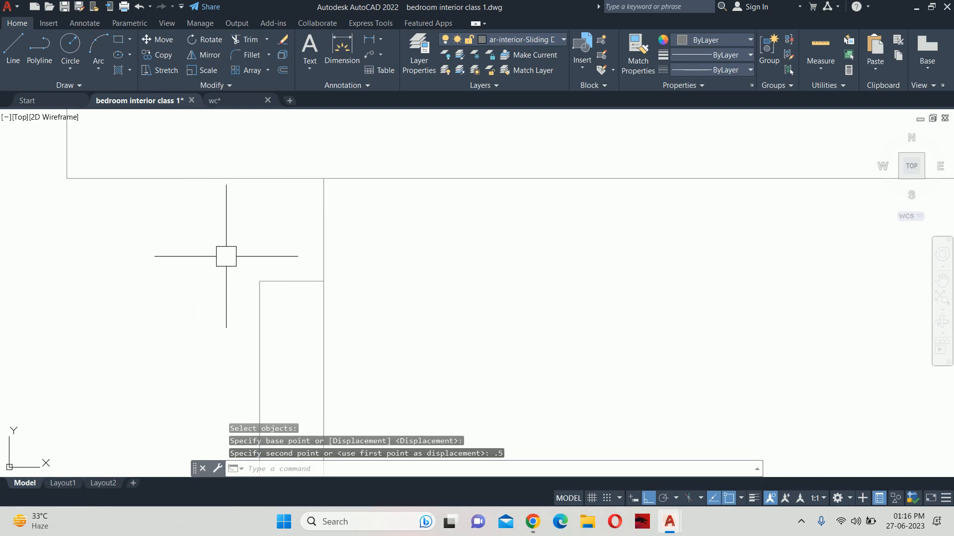
{"action": "key", "text": "ctrl+z"}
{"action": "key", "text": "Escape"}
{"action": "key", "text": "Escape"}
Stretch the drawer front's whole notched top end, including the notch's horizontal ledge, 0.5 inches downward
{"action": "type", "text": "s"}
{"action": "key", "text": "Return"}
{"action": "left_click", "coordinate": [372, 294]}
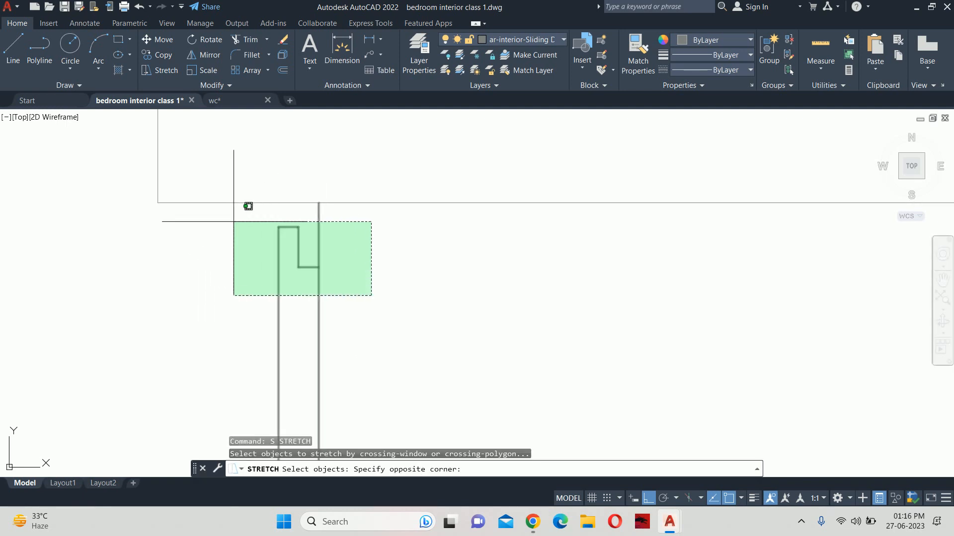
{"action": "left_click", "coordinate": [234, 222]}
{"action": "key", "text": "Return"}
{"action": "left_click", "coordinate": [214, 254]}
{"action": "type", "text": "."}
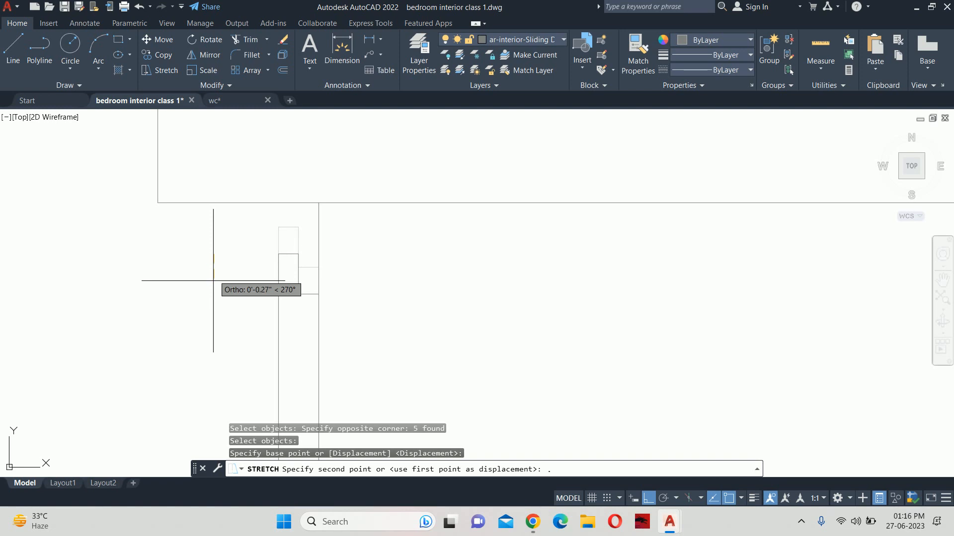
{"action": "type", "text": "5"}
{"action": "key", "text": "Return"}
{"action": "key", "text": "Escape"}
{"action": "key", "text": "Escape"}
{"action": "scroll", "coordinate": [292, 268], "scroll_direction": "up", "scroll_amount": 2}
{"action": "key", "text": "Escape"}
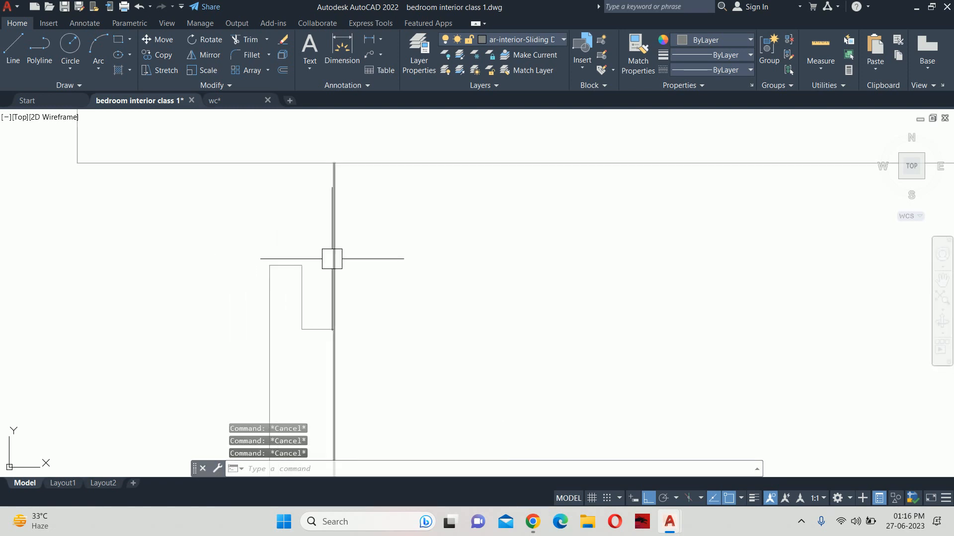
Stretch the top edge of the drawer front's narrow lip
{"action": "type", "text": "s"}
{"action": "key", "text": "Return"}
{"action": "left_click", "coordinate": [316, 274]}
{"action": "left_click", "coordinate": [267, 264]}
{"action": "key", "text": "Return"}
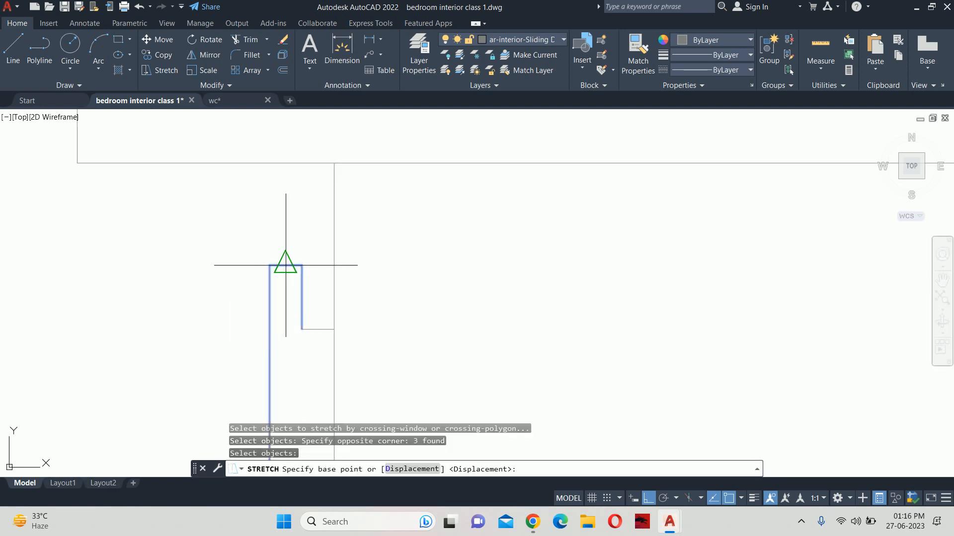
Stretch the inner corner of the notch at the drawer front's upper end upward, roughly halving the notch depth
{"action": "key", "text": "Escape"}
{"action": "key", "text": "Escape"}
{"action": "scroll", "coordinate": [298, 292], "scroll_direction": "down", "scroll_amount": 3}
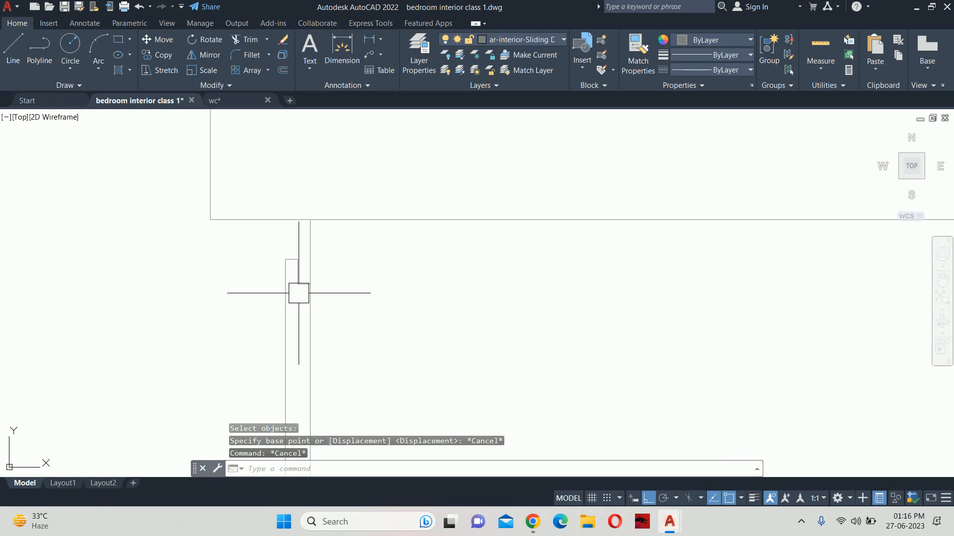
{"action": "type", "text": "s"}
{"action": "key", "text": "Return"}
{"action": "scroll", "coordinate": [312, 292], "scroll_direction": "up", "scroll_amount": 2}
{"action": "left_click", "coordinate": [341, 290]}
{"action": "left_click", "coordinate": [274, 252]}
{"action": "key", "text": "Return"}
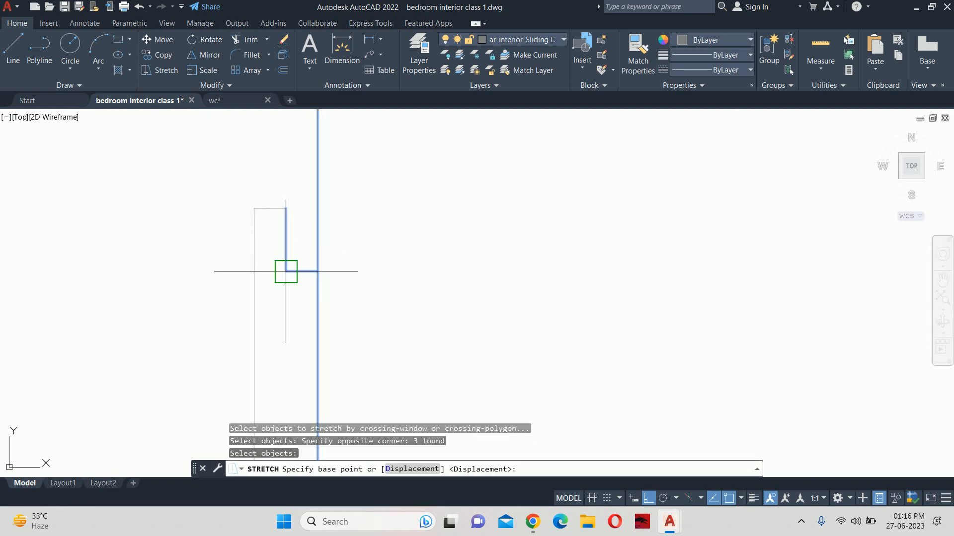
{"action": "left_click", "coordinate": [286, 271]}
{"action": "left_click", "coordinate": [286, 239]}
{"action": "key", "text": "Escape"}
{"action": "key", "text": "Escape"}
{"action": "key", "text": "Escape"}
{"action": "scroll", "coordinate": [324, 284], "scroll_direction": "down", "scroll_amount": 8}
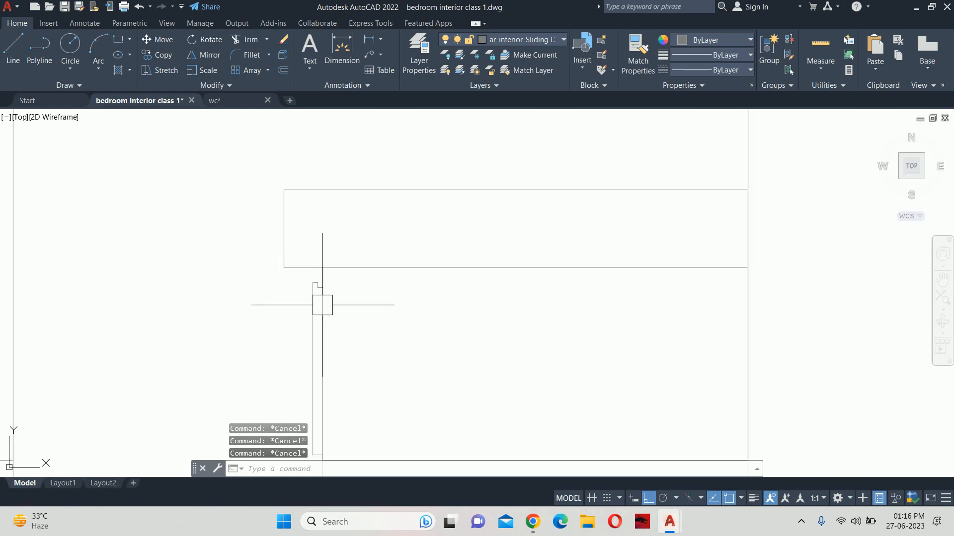
{"action": "middle_click_drag", "start_coordinate": [329, 313], "coordinate": [291, 201]}
{"action": "scroll", "coordinate": [298, 234], "scroll_direction": "down", "scroll_amount": 5}
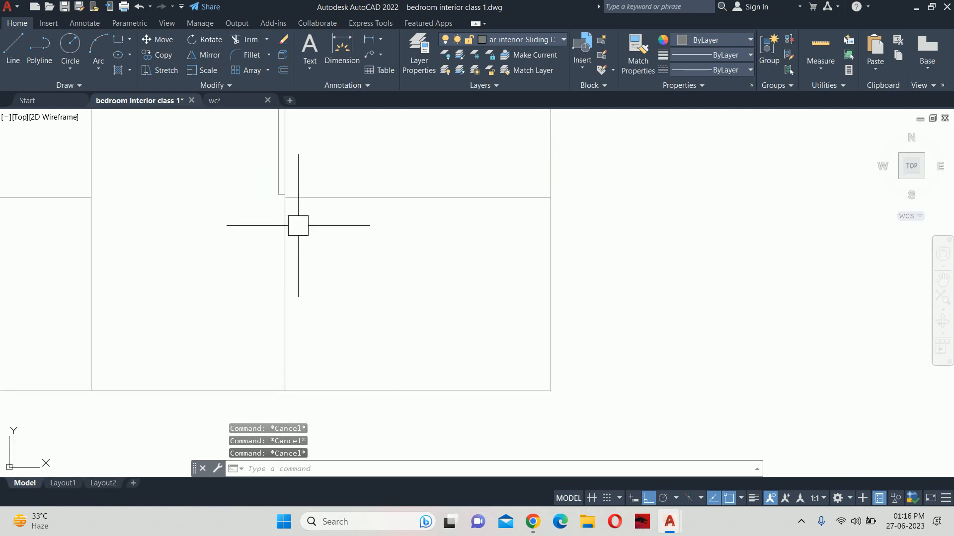
{"action": "type", "text": "tr"}
{"action": "key", "text": "Return"}
{"action": "key", "text": "Escape"}
{"action": "key", "text": "Escape"}
{"action": "key", "text": "Escape"}
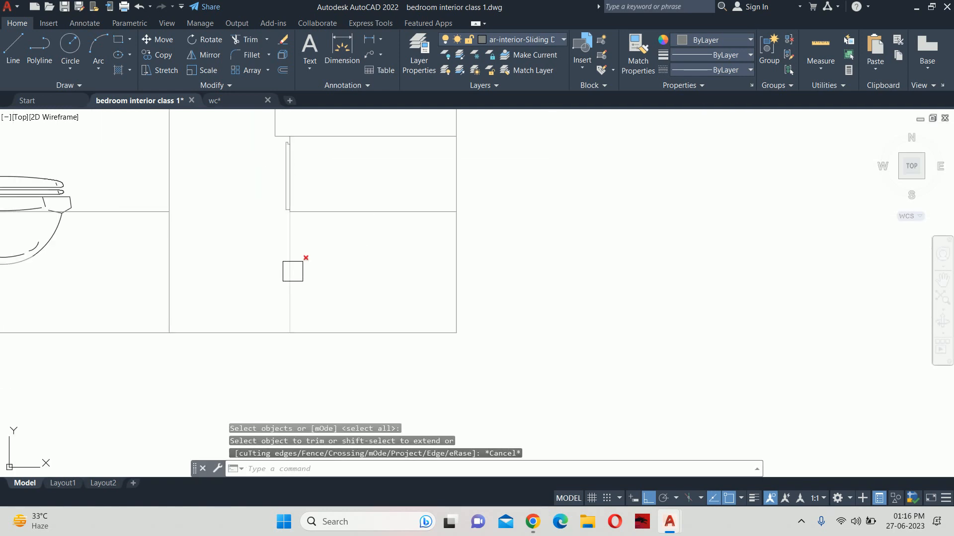
Offset the floor line of the toilet elevation 3" upward to form a skirting line
{"action": "middle_click_drag", "start_coordinate": [356, 280], "coordinate": [415, 249]}
{"action": "type", "text": "o"}
{"action": "key", "text": "Return"}
{"action": "type", "text": "3"}
{"action": "key", "text": "Return"}
{"action": "left_click", "coordinate": [454, 299]}
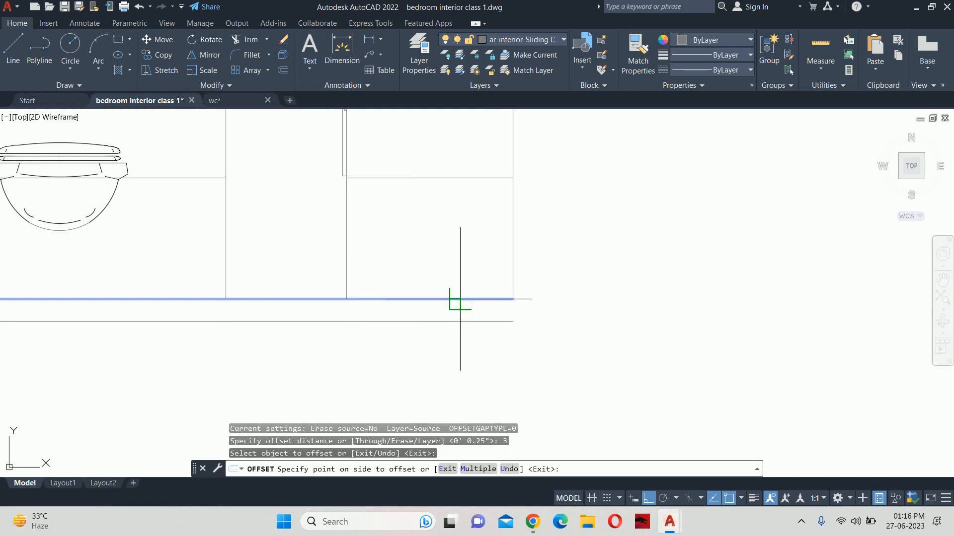
{"action": "left_click", "coordinate": [446, 250]}
{"action": "key", "text": "Escape"}
{"action": "key", "text": "Escape"}
{"action": "key", "text": "Escape"}
{"action": "middle_click_drag", "start_coordinate": [379, 273], "coordinate": [436, 269]}
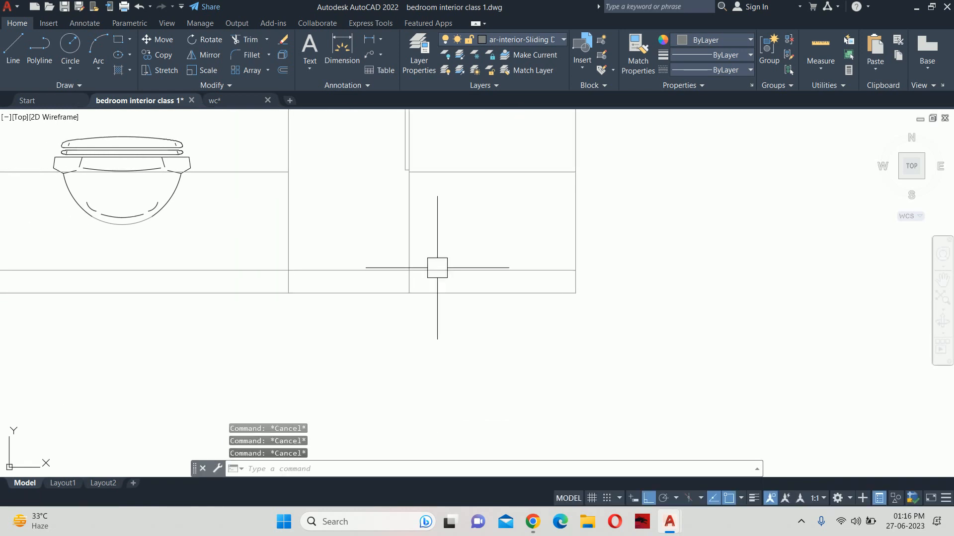
Try trimming the toilet partition's vertical edges inside the 3" skirting band, and undo the trims
{"action": "type", "text": "TR"}
{"action": "key", "text": "Return"}
{"action": "scroll", "coordinate": [300, 280], "scroll_direction": "up", "scroll_amount": 3}
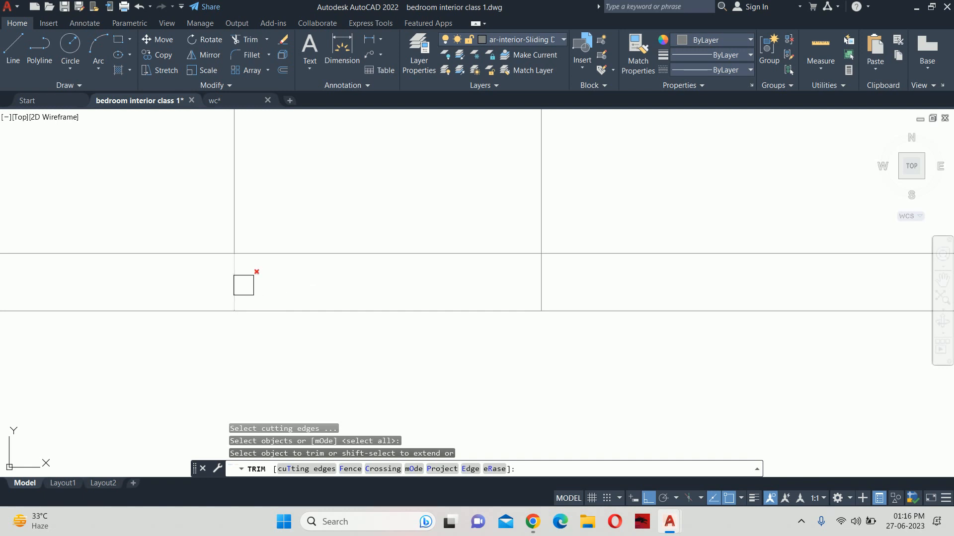
{"action": "left_click", "coordinate": [243, 285]}
{"action": "middle_click_drag", "start_coordinate": [241, 285], "coordinate": [809, 285]}
{"action": "scroll", "coordinate": [809, 285], "scroll_direction": "down", "scroll_amount": 2}
{"action": "scroll", "coordinate": [408, 280], "scroll_direction": "down", "scroll_amount": 2}
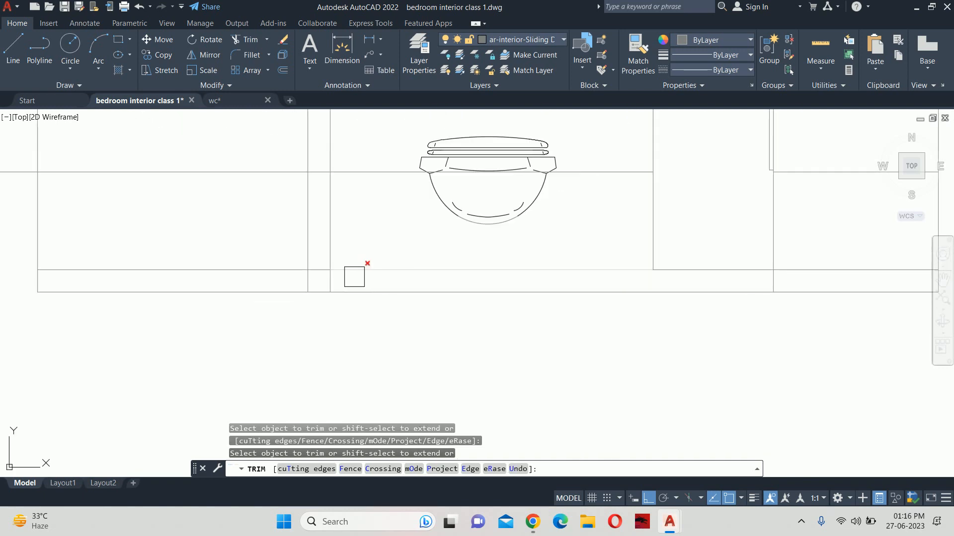
{"action": "scroll", "coordinate": [329, 277], "scroll_direction": "up", "scroll_amount": 3}
{"action": "scroll", "coordinate": [340, 286], "scroll_direction": "down", "scroll_amount": 3}
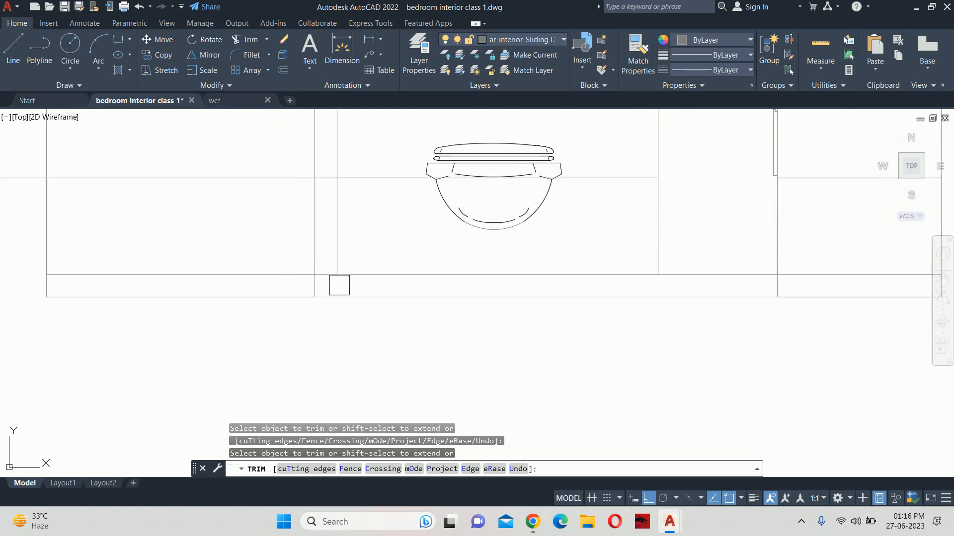
{"action": "middle_click_drag", "start_coordinate": [348, 287], "coordinate": [336, 294]}
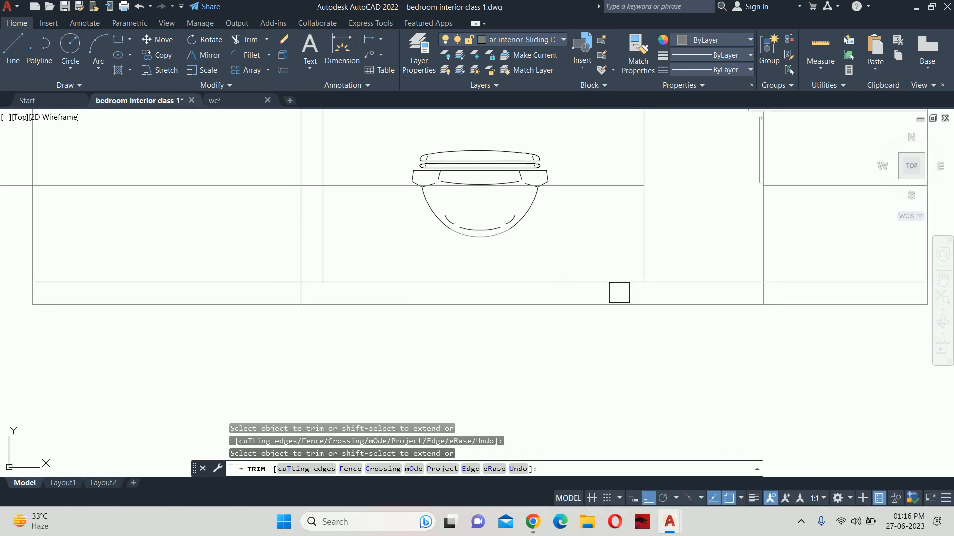
{"action": "left_click", "coordinate": [637, 279], "text": "shift"}
{"action": "key", "text": "ctrl+z"}
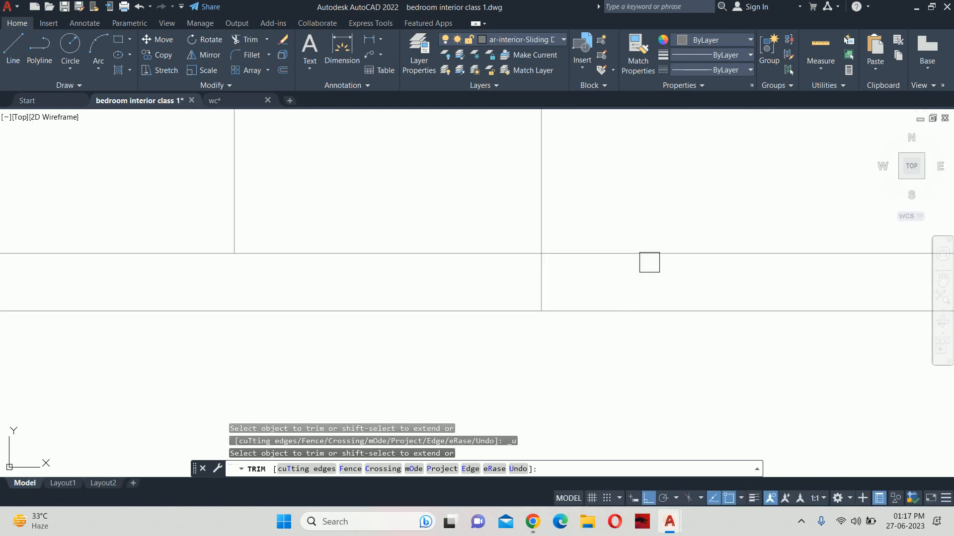
{"action": "key", "text": "ctrl+z"}
{"action": "scroll", "coordinate": [528, 255], "scroll_direction": "down", "scroll_amount": 2}
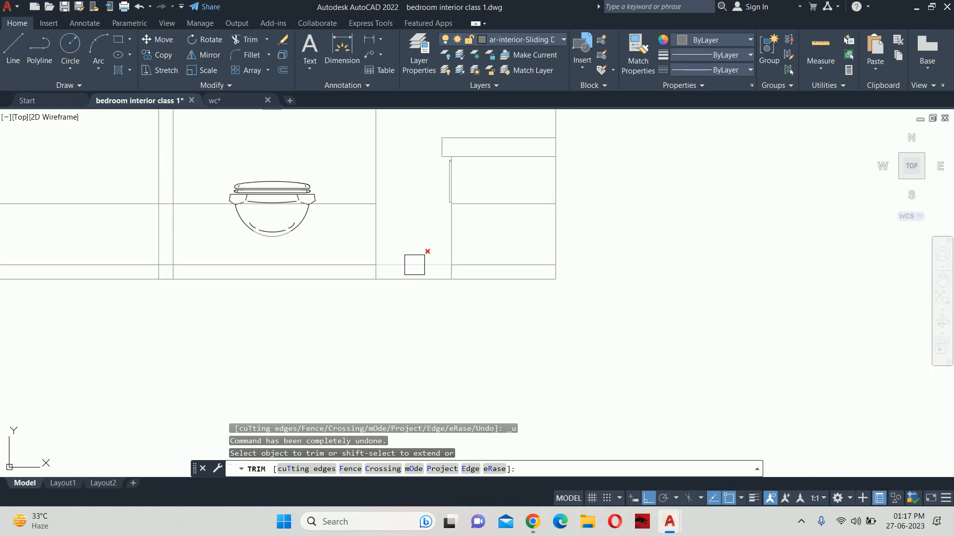
Trim the vertical line below the counter's drawer down to the skirting line and delete its leftover piece inside the skirting
{"action": "scroll", "coordinate": [441, 218], "scroll_direction": "up", "scroll_amount": 4}
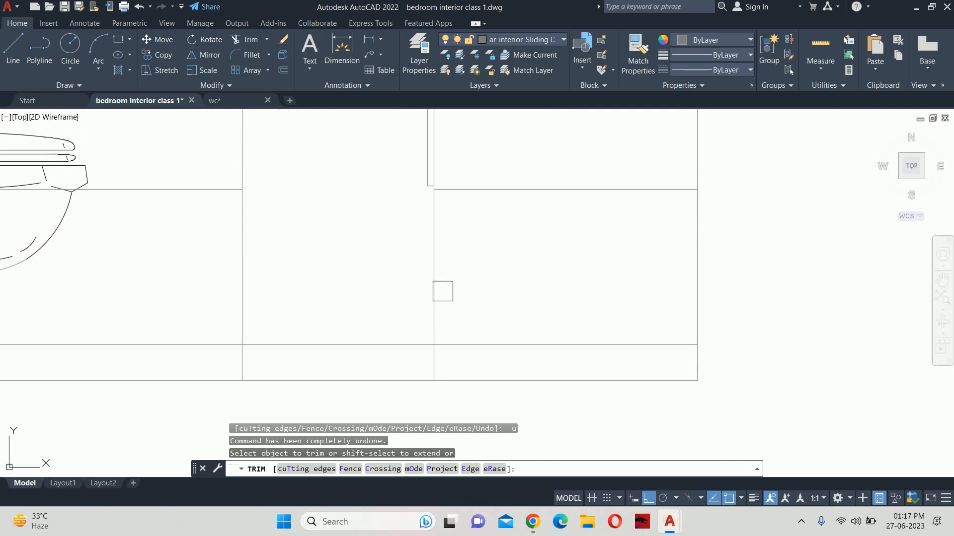
{"action": "left_click", "coordinate": [434, 276]}
{"action": "scroll", "coordinate": [434, 341], "scroll_direction": "up", "scroll_amount": 3}
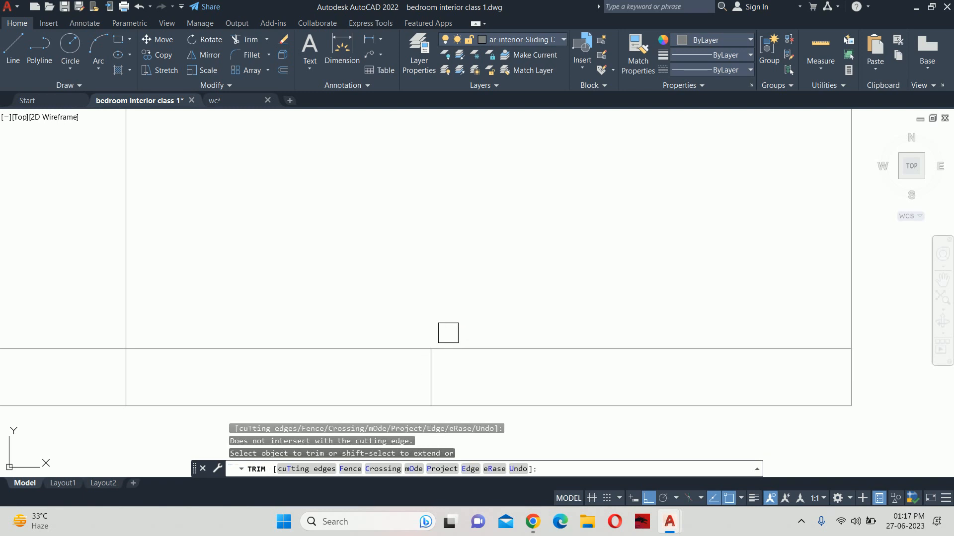
{"action": "key", "text": "Escape"}
{"action": "key", "text": "Escape"}
{"action": "scroll", "coordinate": [434, 375], "scroll_direction": "down", "scroll_amount": 2}
{"action": "scroll", "coordinate": [428, 371], "scroll_direction": "up", "scroll_amount": 4}
{"action": "left_click", "coordinate": [425, 367]}
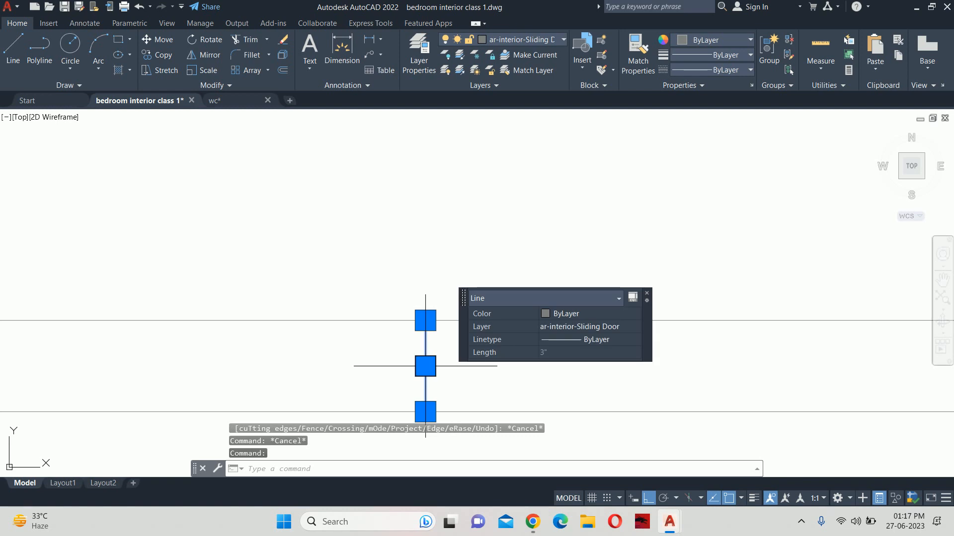
{"action": "key", "text": "Delete"}
{"action": "scroll", "coordinate": [441, 366], "scroll_direction": "down", "scroll_amount": 4}
{"action": "scroll", "coordinate": [425, 355], "scroll_direction": "up", "scroll_amount": 2}
{"action": "scroll", "coordinate": [462, 353], "scroll_direction": "down", "scroll_amount": 3}
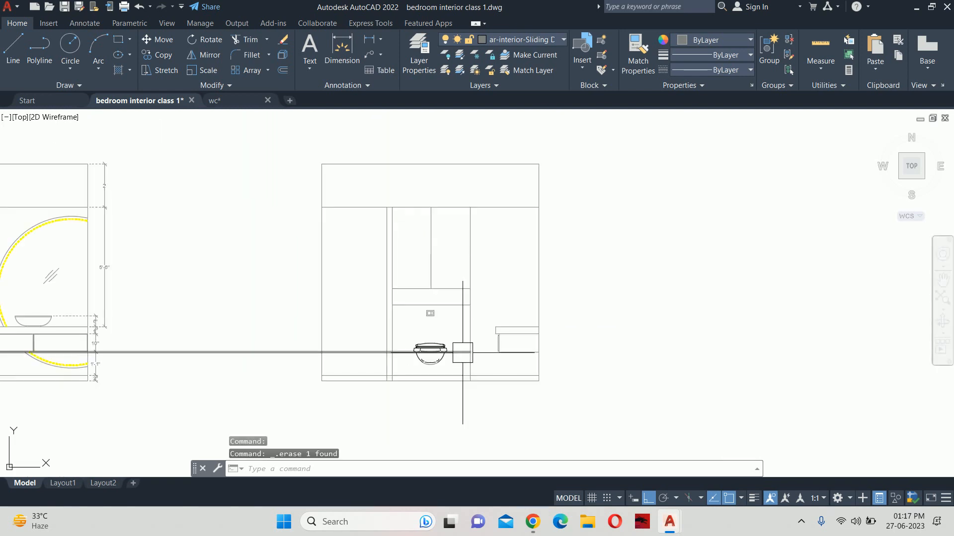
{"action": "key", "text": "Escape"}
{"action": "key", "text": "Escape"}
{"action": "scroll", "coordinate": [317, 363], "scroll_direction": "up", "scroll_amount": 3}
{"action": "scroll", "coordinate": [315, 340], "scroll_direction": "up", "scroll_amount": 1}
{"action": "type", "text": "TR"}
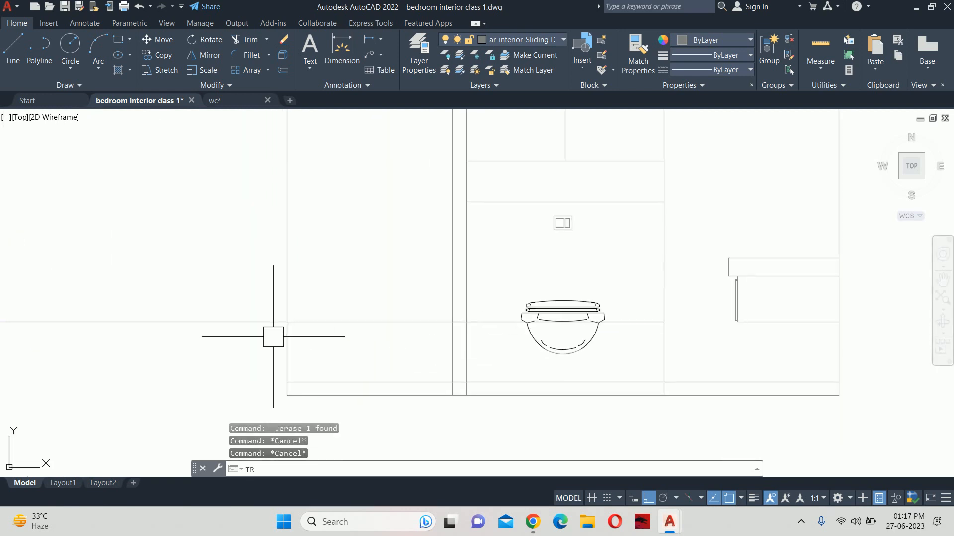
{"action": "key", "text": "Return"}
{"action": "key", "text": "Escape"}
{"action": "key", "text": "Escape"}
Delete the long horizontal guide line that runs through the toilet at the drawer's underside level
{"action": "left_click", "coordinate": [321, 323]}
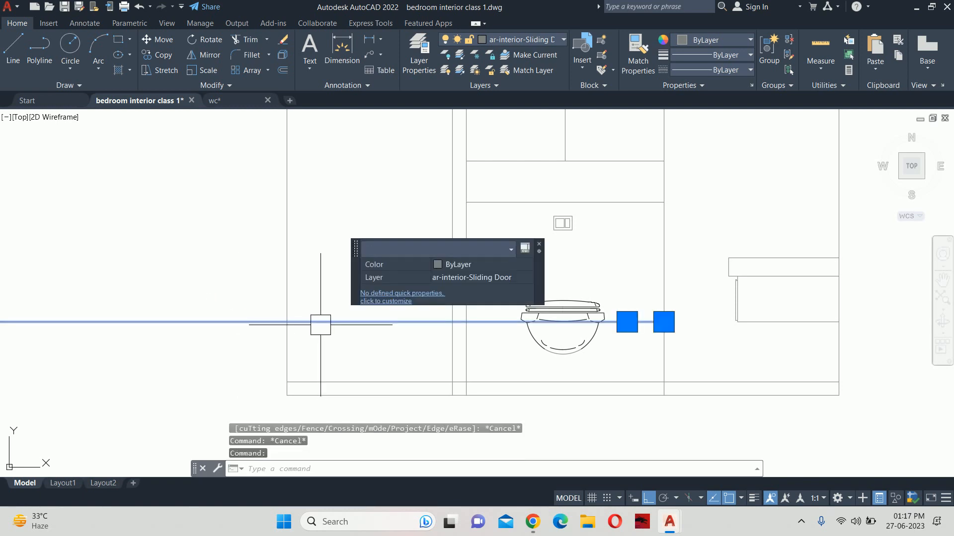
{"action": "key", "text": "Delete"}
{"action": "key", "text": "Escape"}
{"action": "key", "text": "Escape"}
{"action": "scroll", "coordinate": [332, 324], "scroll_direction": "down", "scroll_amount": 2}
{"action": "scroll", "coordinate": [370, 346], "scroll_direction": "up", "scroll_amount": 2}
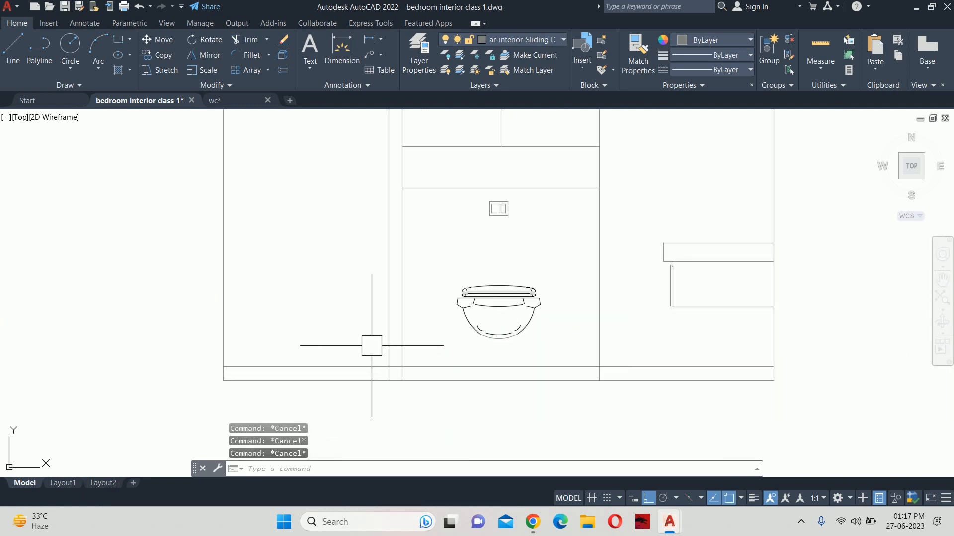
Offset both vertical edges of the toilet partition outward by 0.25"
{"action": "scroll", "coordinate": [377, 345], "scroll_direction": "down", "scroll_amount": 2}
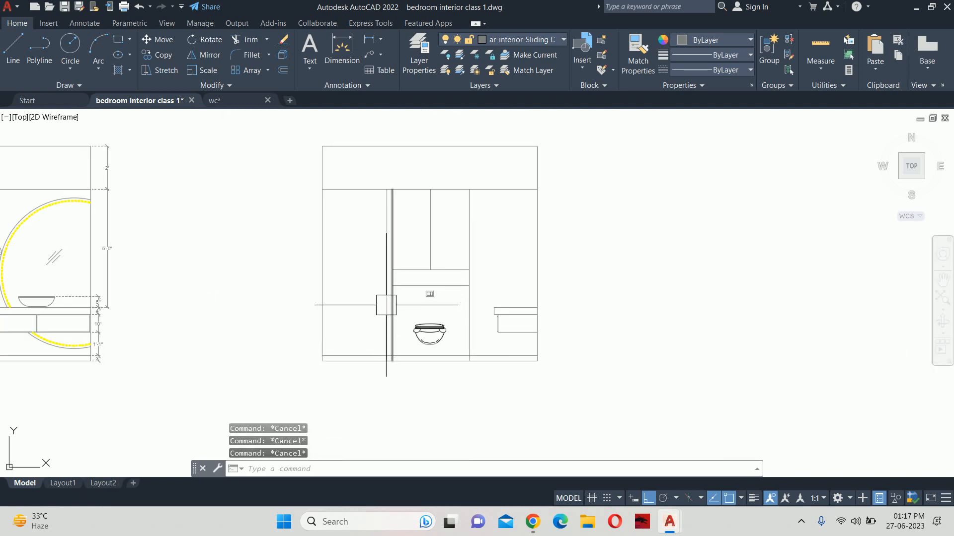
{"action": "scroll", "coordinate": [389, 318], "scroll_direction": "up", "scroll_amount": 2}
{"action": "scroll", "coordinate": [500, 356], "scroll_direction": "up", "scroll_amount": 2}
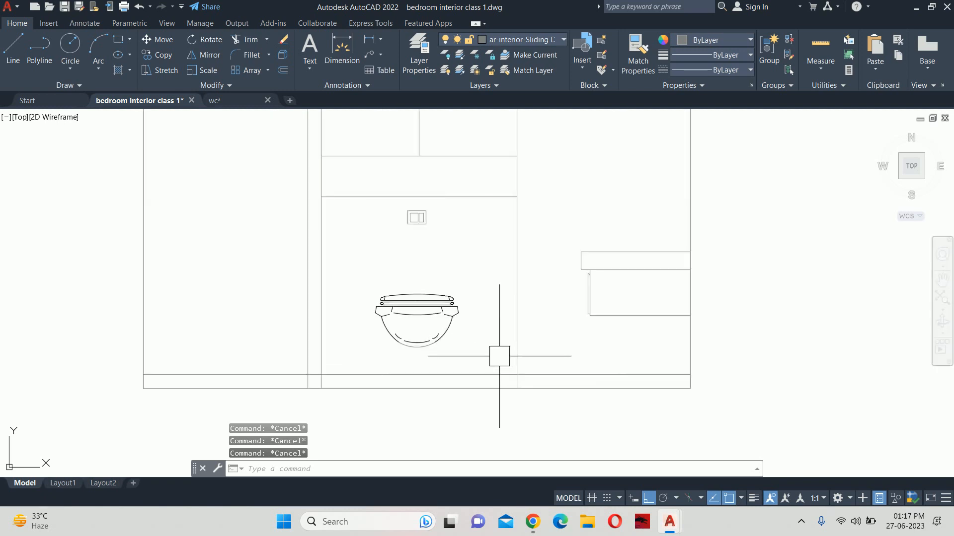
{"action": "scroll", "coordinate": [583, 385], "scroll_direction": "up", "scroll_amount": 2}
{"action": "scroll", "coordinate": [506, 376], "scroll_direction": "up", "scroll_amount": 2}
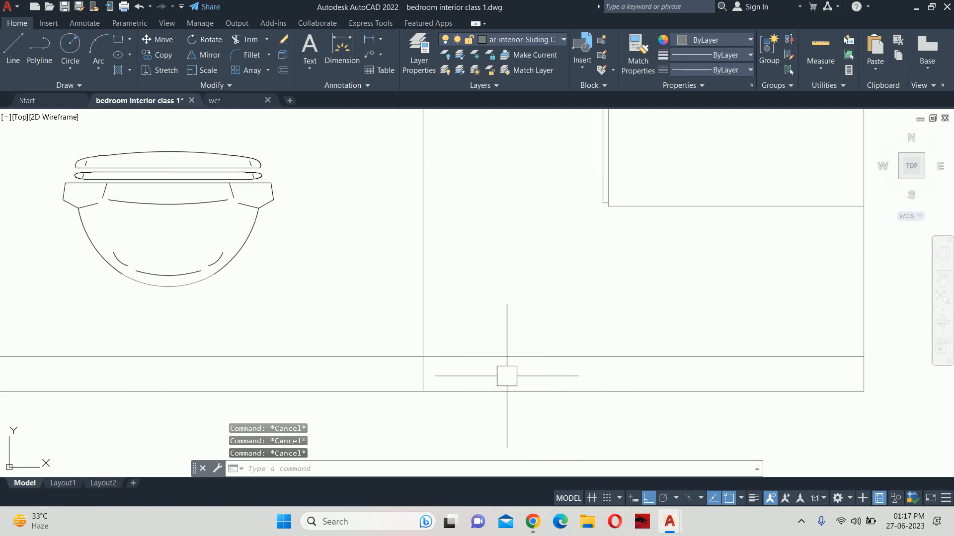
{"action": "type", "text": "o"}
{"action": "key", "text": "Return"}
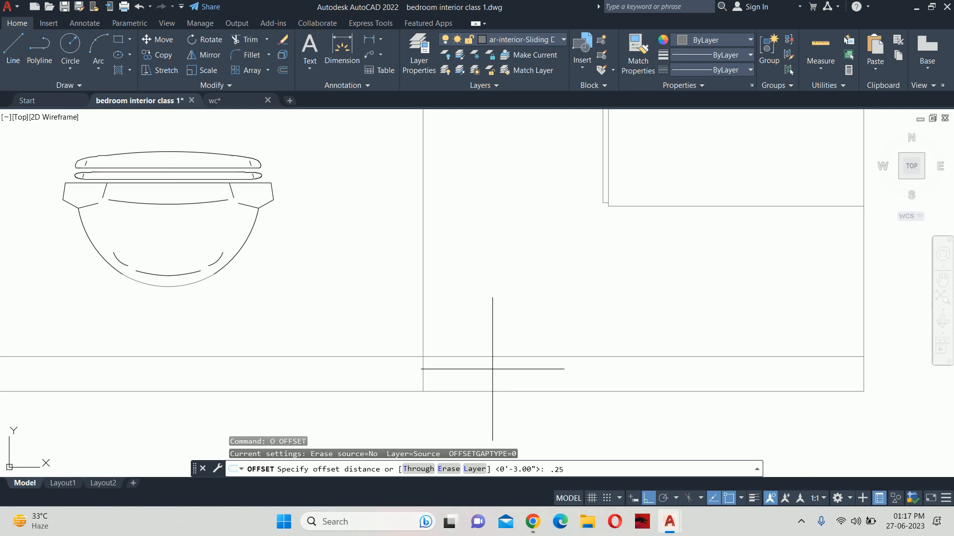
{"action": "type", "text": ".25"}
{"action": "key", "text": "Return"}
{"action": "left_click", "coordinate": [422, 322]}
{"action": "left_click", "coordinate": [478, 316]}
{"action": "middle_click_drag", "start_coordinate": [353, 338], "coordinate": [477, 322]}
{"action": "scroll", "coordinate": [229, 325], "scroll_direction": "up", "scroll_amount": 2}
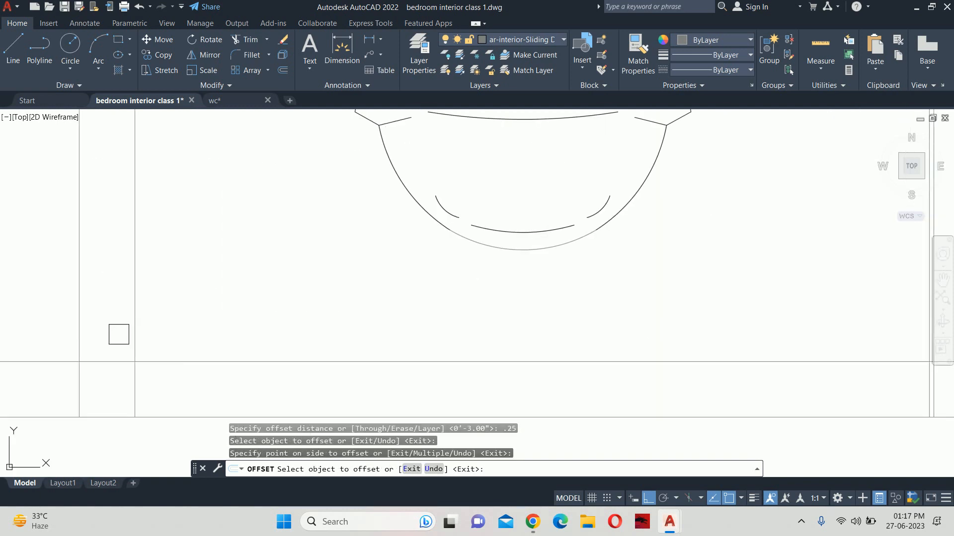
{"action": "left_click", "coordinate": [121, 332]}
{"action": "left_click", "coordinate": [128, 331]}
{"action": "left_click", "coordinate": [113, 340]}
{"action": "key", "text": "Escape"}
{"action": "key", "text": "Escape"}
{"action": "key", "text": "Escape"}
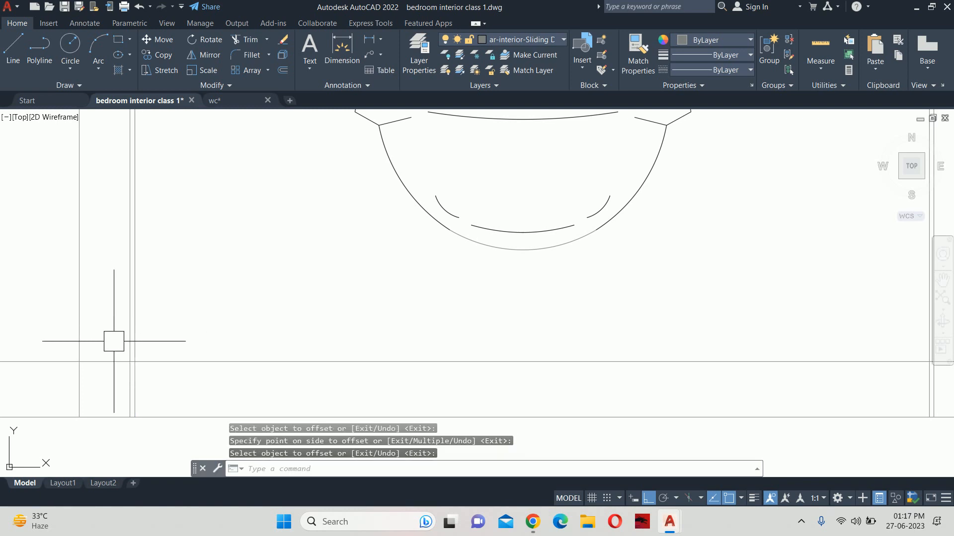
Trim the offset lines above the skirting line and the original partition edges below it, on both sides of the toilet
{"action": "type", "text": "tr"}
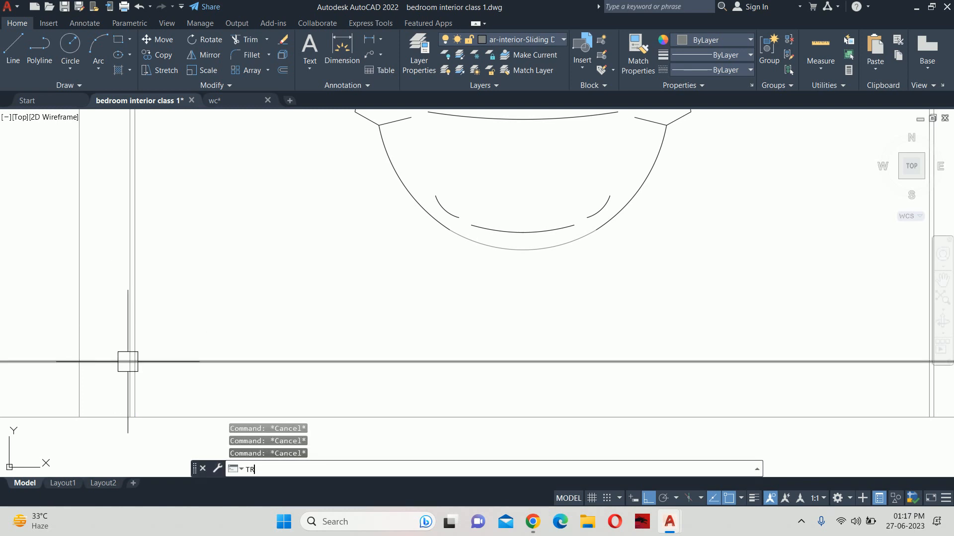
{"action": "scroll", "coordinate": [128, 362], "scroll_direction": "up", "scroll_amount": 4}
{"action": "key", "text": "Return"}
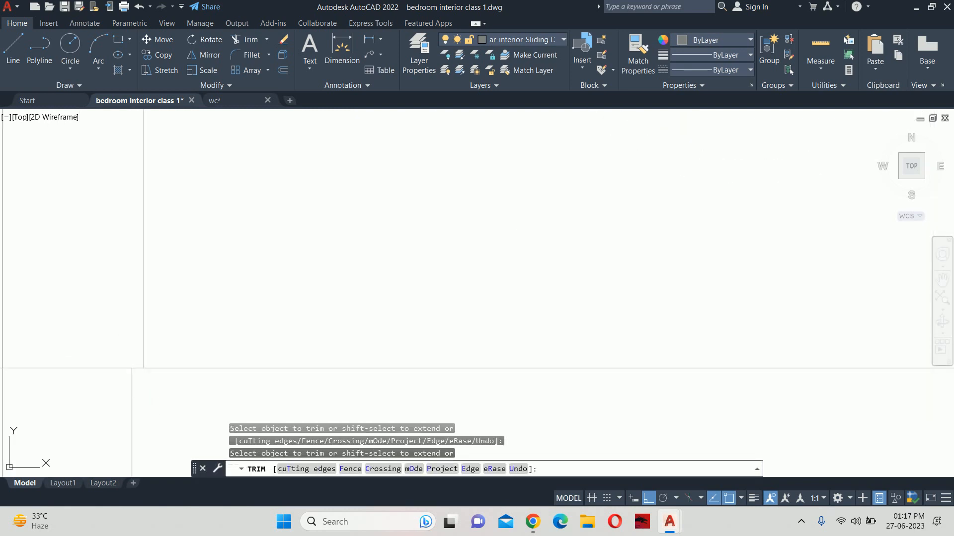
{"action": "scroll", "coordinate": [275, 352], "scroll_direction": "down", "scroll_amount": 4}
{"action": "middle_click_drag", "start_coordinate": [356, 280], "coordinate": [88, 255]}
{"action": "middle_click_drag", "start_coordinate": [795, 341], "coordinate": [628, 339]}
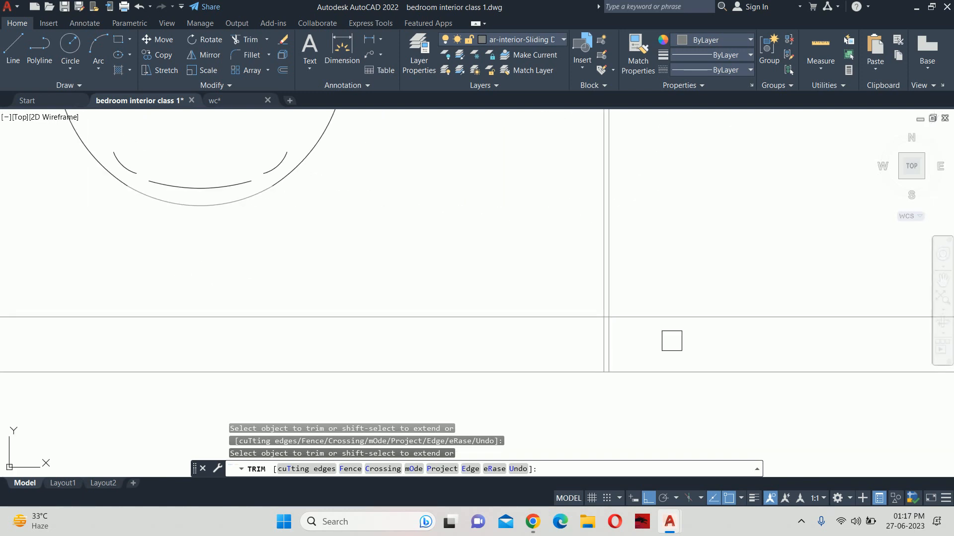
{"action": "scroll", "coordinate": [644, 311], "scroll_direction": "up", "scroll_amount": 4}
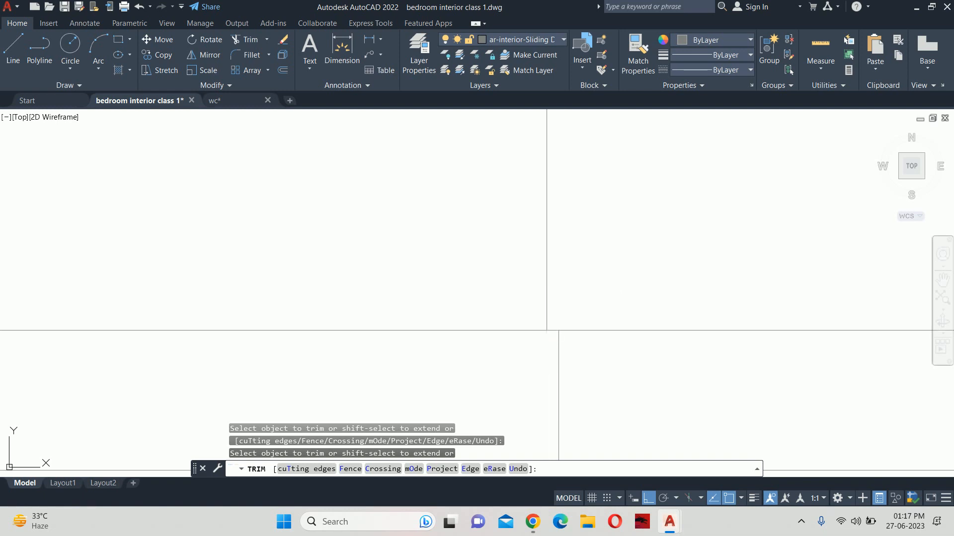
{"action": "key", "text": "Escape"}
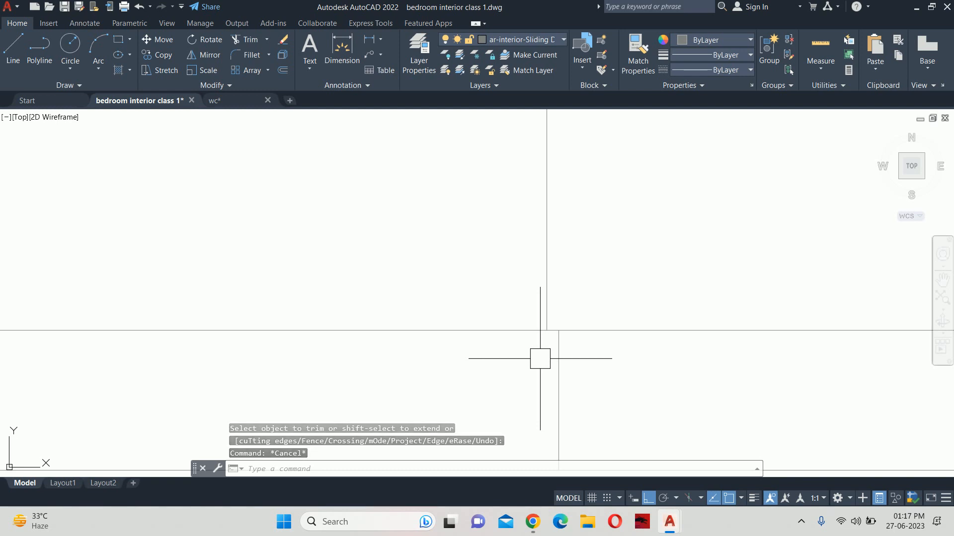
{"action": "scroll", "coordinate": [547, 308], "scroll_direction": "down", "scroll_amount": 4}
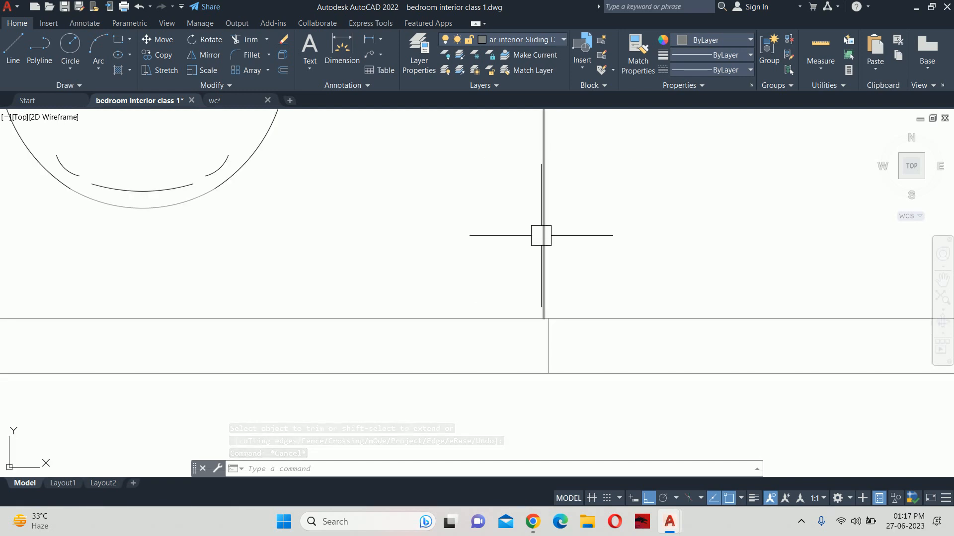
Undo the skirting trims and the 0.25" offsets of the toilet partition edges
{"action": "key", "text": "ctrl+z"}
{"action": "key", "text": "ctrl+z"}
{"action": "key", "text": "ctrl+z"}
{"action": "key", "text": "ctrl+z"}
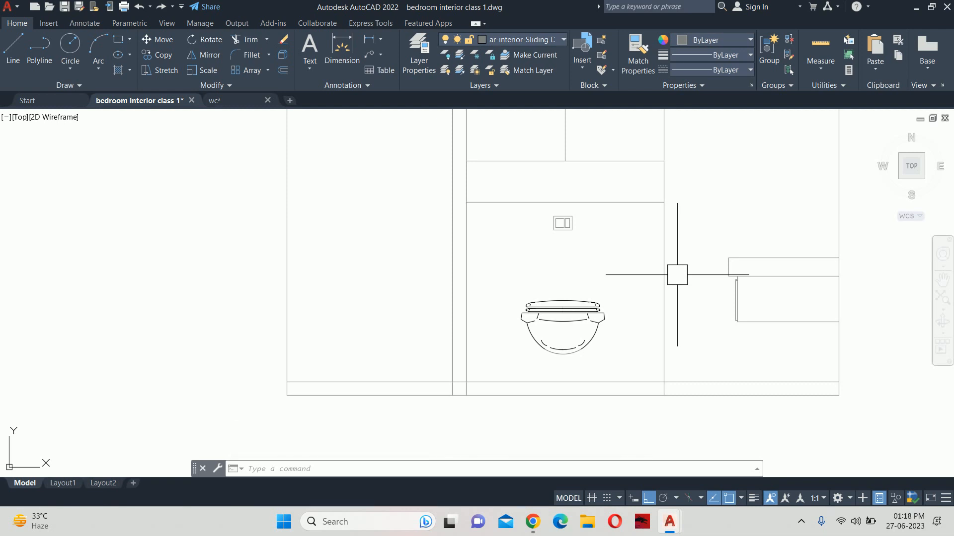
{"action": "key", "text": "ctrl+z"}
{"action": "key", "text": "Escape"}
{"action": "key", "text": "Escape"}
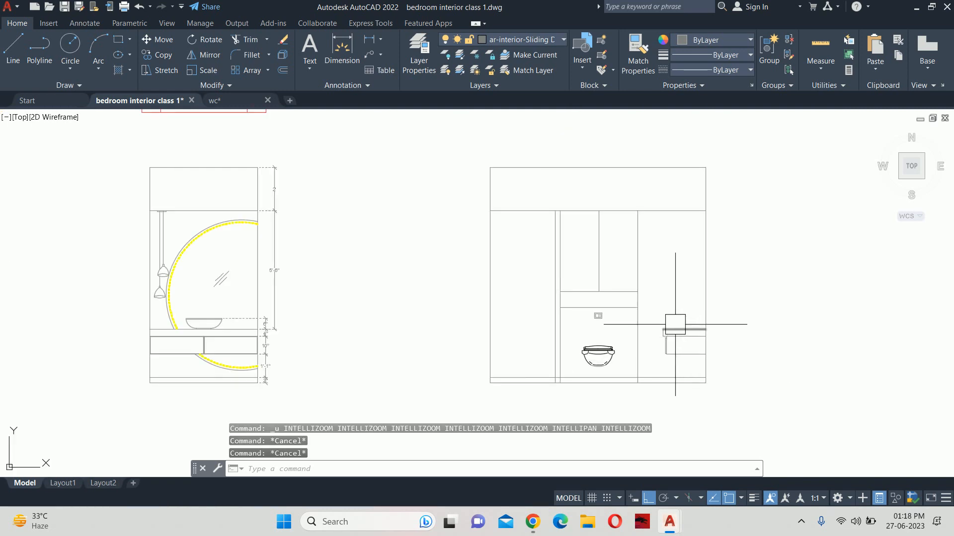
Draw horizontal construction lines through the top and bottom of the round mirror in the washbasin elevation
{"action": "type", "text": "xl"}
{"action": "key", "text": "Return"}
{"action": "type", "text": "h"}
{"action": "key", "text": "Return"}
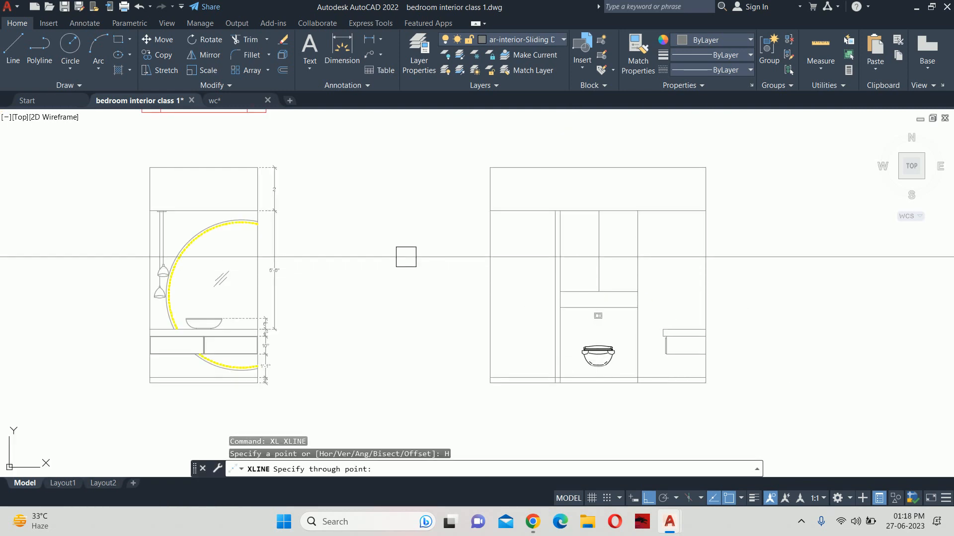
{"action": "scroll", "coordinate": [251, 209], "scroll_direction": "up", "scroll_amount": 4}
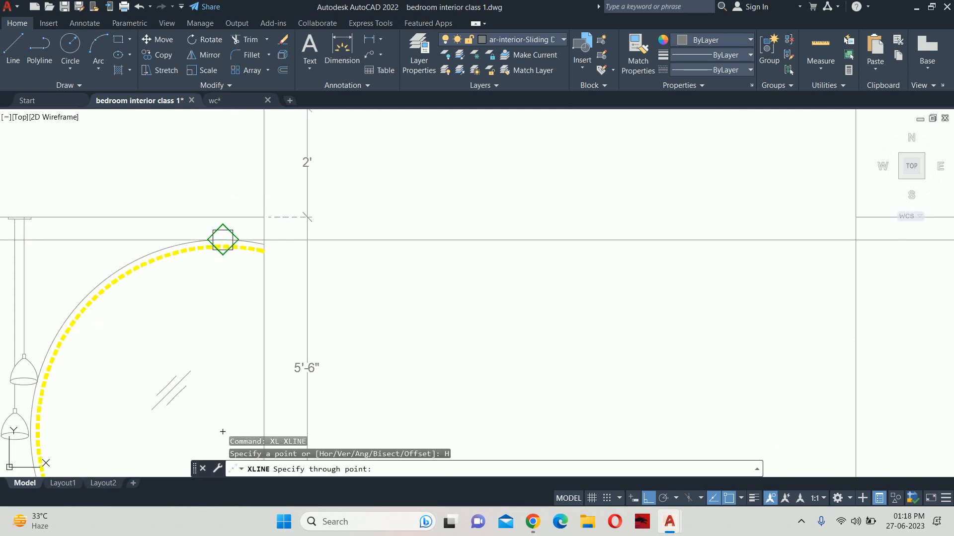
{"action": "left_click", "coordinate": [223, 240]}
{"action": "scroll", "coordinate": [223, 240], "scroll_direction": "down", "scroll_amount": 3}
{"action": "scroll", "coordinate": [230, 332], "scroll_direction": "up", "scroll_amount": 5}
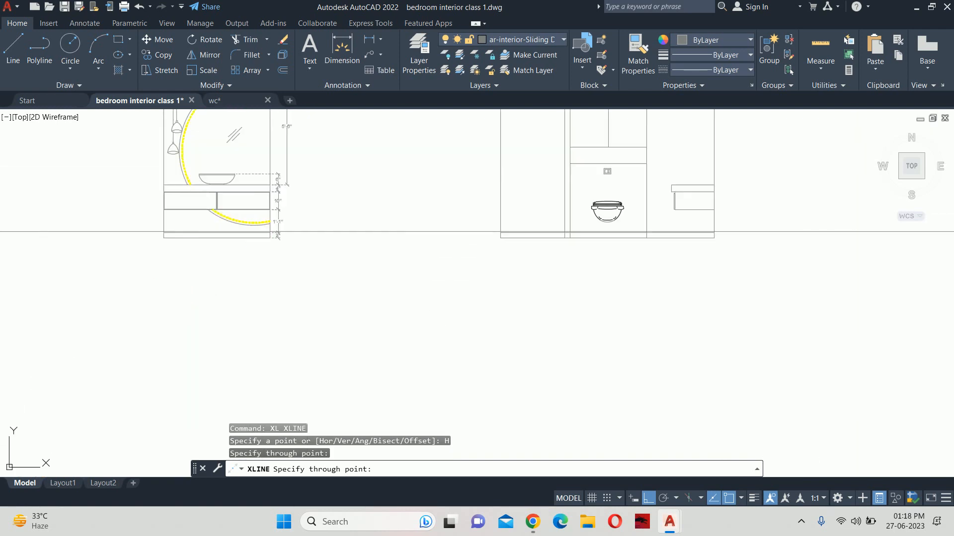
{"action": "left_click", "coordinate": [246, 214]}
{"action": "key", "text": "Escape"}
{"action": "key", "text": "Escape"}
{"action": "key", "text": "Escape"}
{"action": "key", "text": "Escape"}
Offset the toilet elevation's right wall edge inward by 0.75" to start the mirror's side profile
{"action": "scroll", "coordinate": [245, 215], "scroll_direction": "down", "scroll_amount": 5}
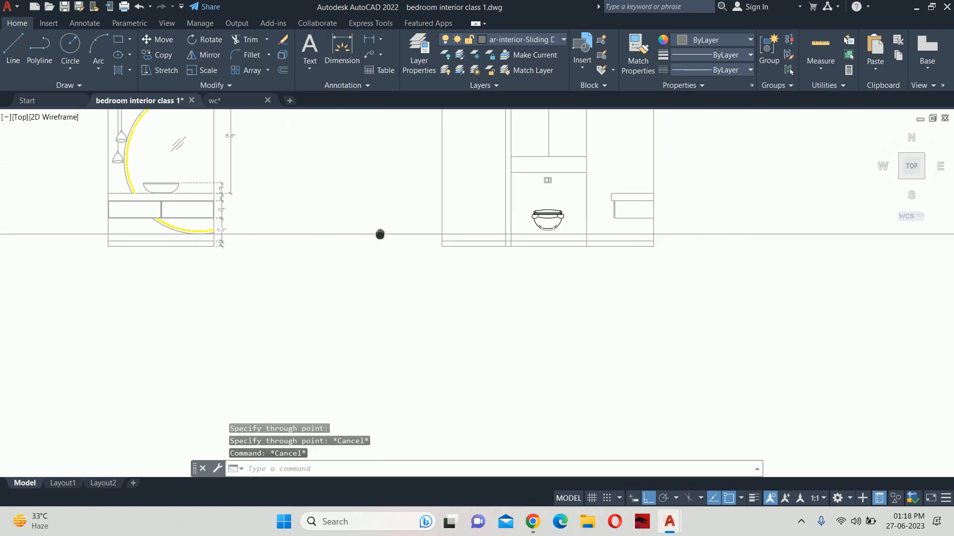
{"action": "scroll", "coordinate": [630, 266], "scroll_direction": "up", "scroll_amount": 4}
{"action": "type", "text": "o"}
{"action": "key", "text": "Return"}
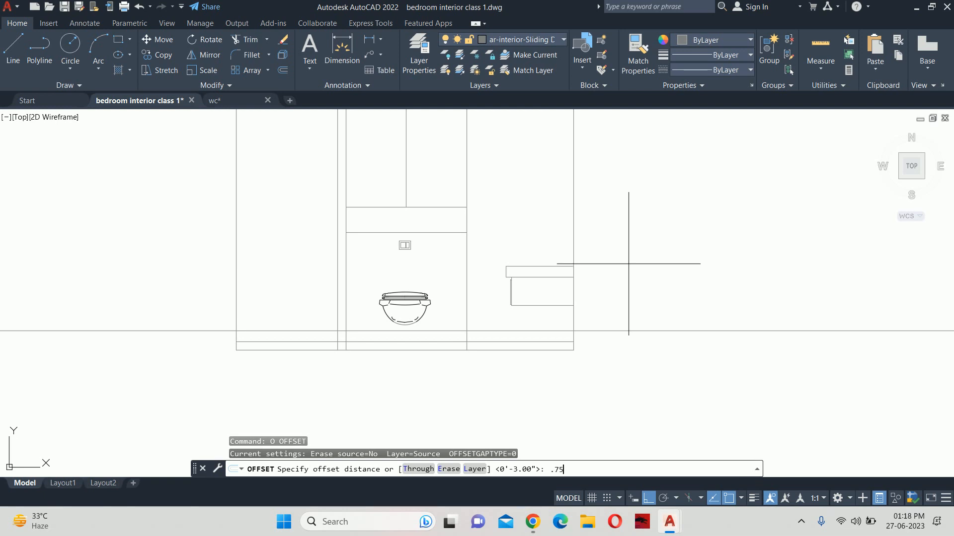
{"action": "type", "text": ".75"}
{"action": "key", "text": "Return"}
{"action": "left_click", "coordinate": [573, 189]}
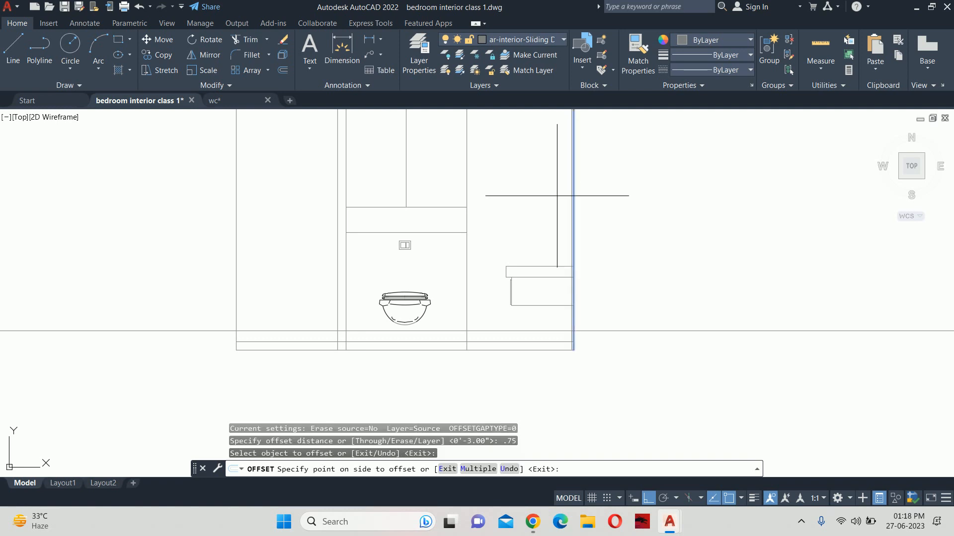
{"action": "left_click", "coordinate": [522, 205]}
{"action": "key", "text": "Escape"}
{"action": "key", "text": "Escape"}
{"action": "key", "text": "Escape"}
{"action": "key", "text": "Escape"}
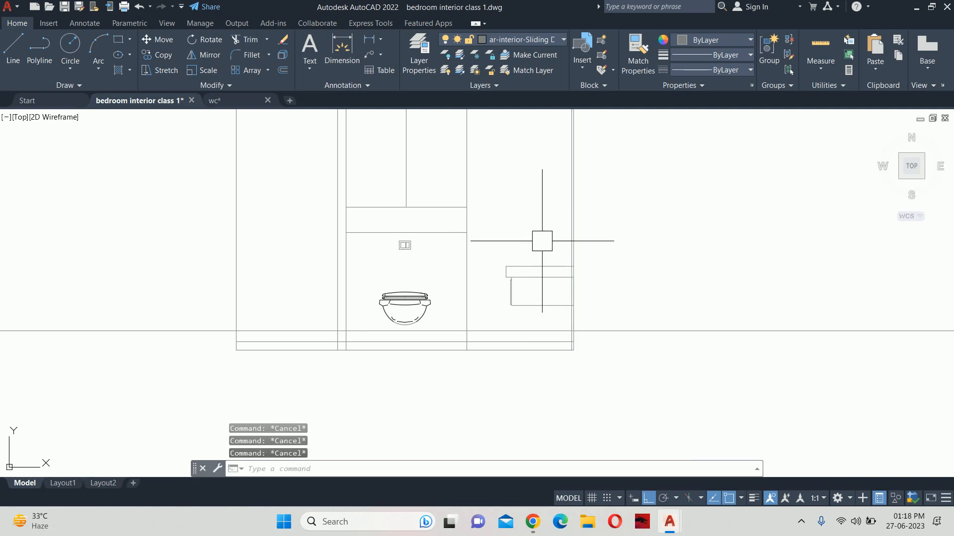
Offset the new profile line a further 0.75" away from the wall
{"action": "key", "text": "space"}
{"action": "key", "text": "Return"}
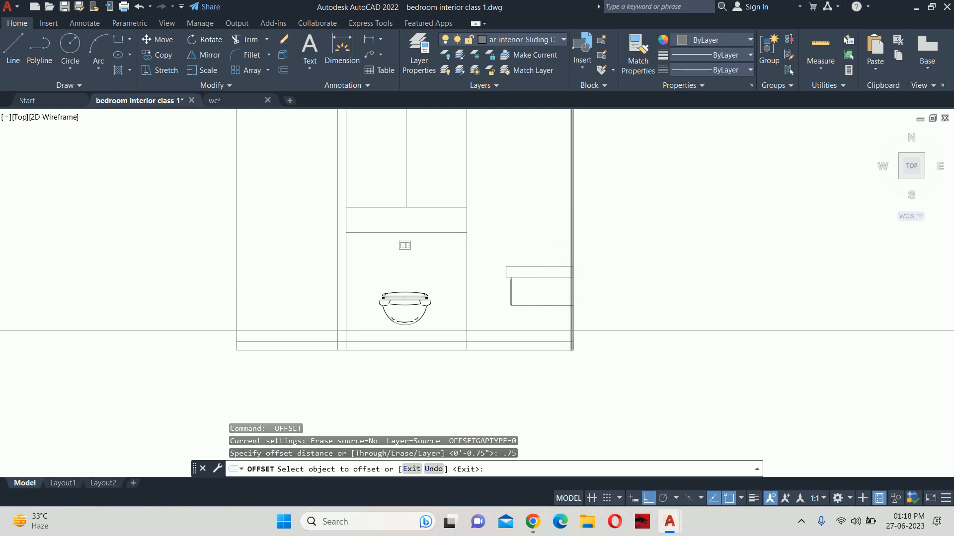
{"action": "scroll", "coordinate": [566, 230], "scroll_direction": "up", "scroll_amount": 4}
{"action": "left_click", "coordinate": [579, 230]}
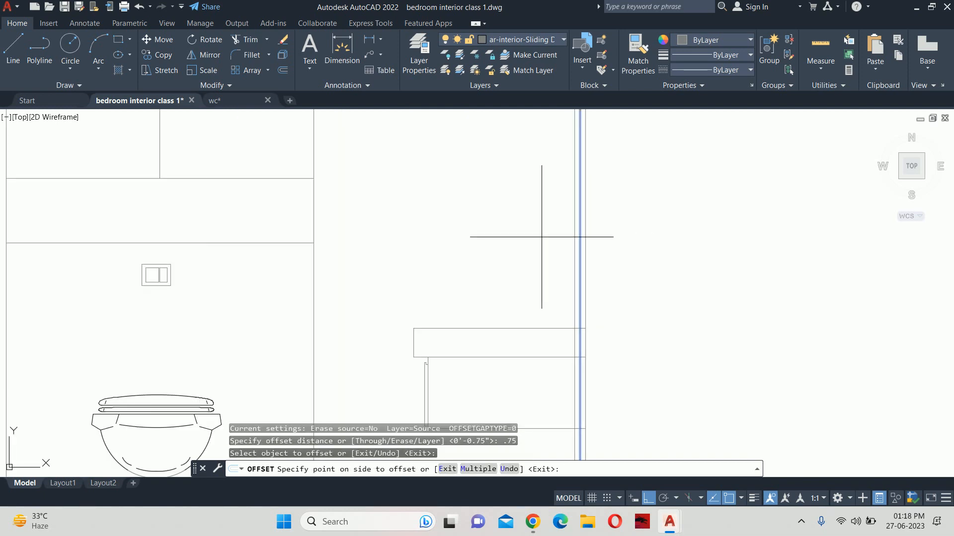
{"action": "key", "text": "Escape"}
{"action": "key", "text": "Escape"}
{"action": "key", "text": "Escape"}
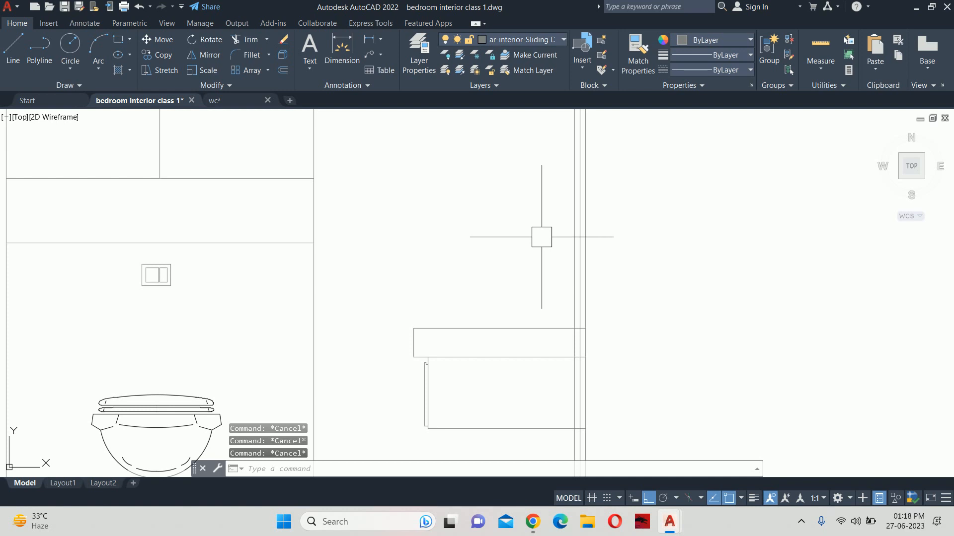
Offset the innermost profile line inward by 0.5" for the mirror's front layer
{"action": "scroll", "coordinate": [541, 233], "scroll_direction": "down", "scroll_amount": 3}
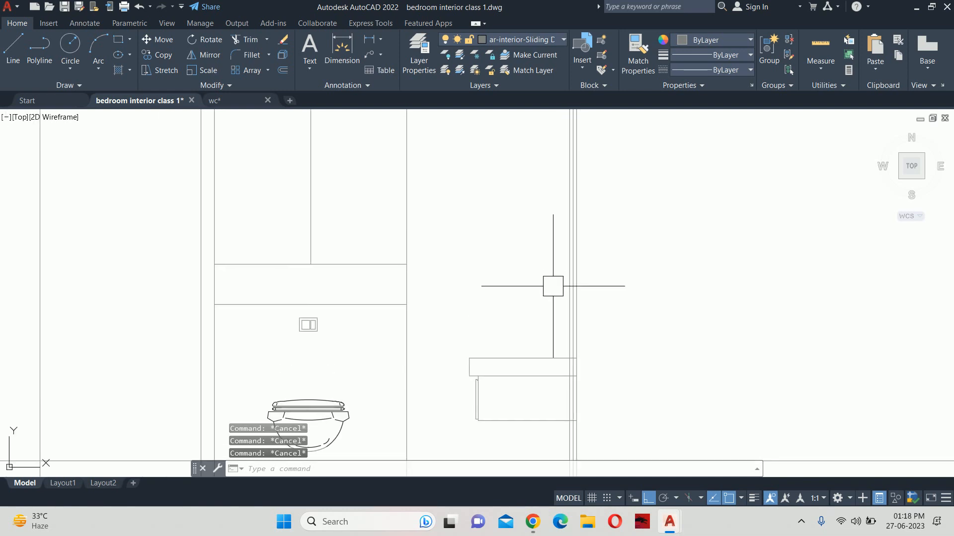
{"action": "key", "text": "space"}
{"action": "type", "text": ".5"}
{"action": "key", "text": "Return"}
{"action": "scroll", "coordinate": [575, 251], "scroll_direction": "up", "scroll_amount": 3}
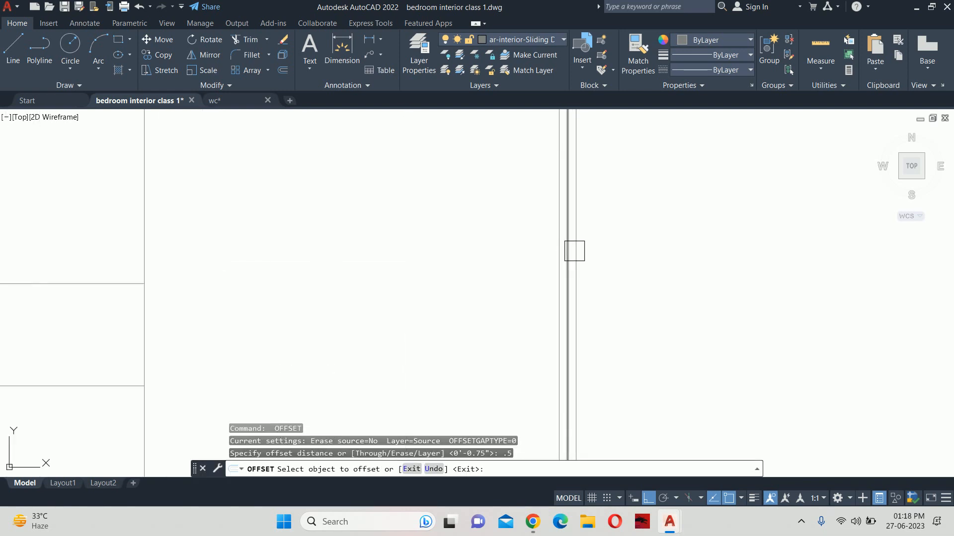
{"action": "left_click", "coordinate": [556, 255]}
{"action": "left_click", "coordinate": [502, 262]}
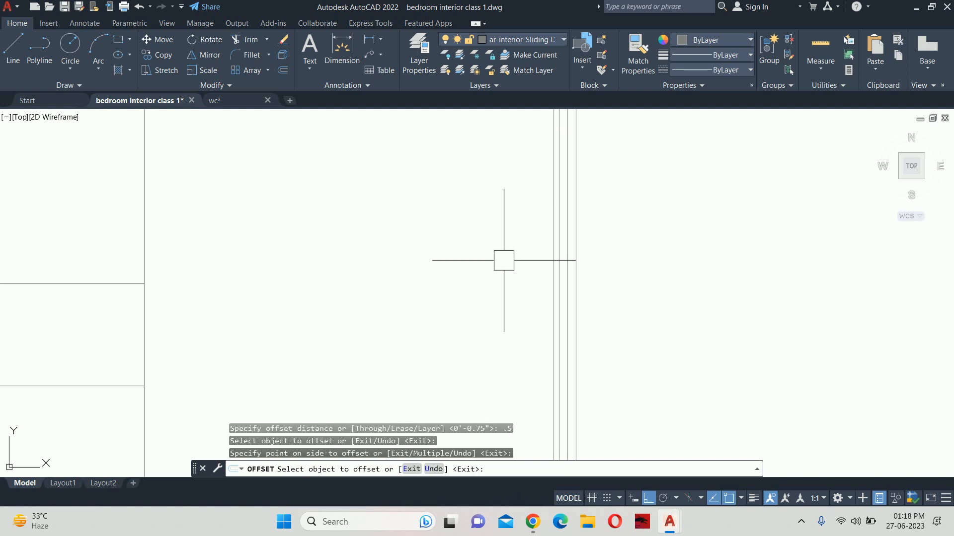
{"action": "key", "text": "Escape"}
Trim the three profile lines between the ceiling line and upper guide, and trim that guide back to the profile's width
{"action": "scroll", "coordinate": [518, 223], "scroll_direction": "down", "scroll_amount": 3}
{"action": "middle_click_drag", "start_coordinate": [518, 222], "coordinate": [512, 410]}
{"action": "key", "text": "Escape"}
{"action": "key", "text": "Escape"}
{"action": "scroll", "coordinate": [522, 305], "scroll_direction": "down", "scroll_amount": 4}
{"action": "scroll", "coordinate": [533, 253], "scroll_direction": "up", "scroll_amount": 10}
{"action": "type", "text": "tr"}
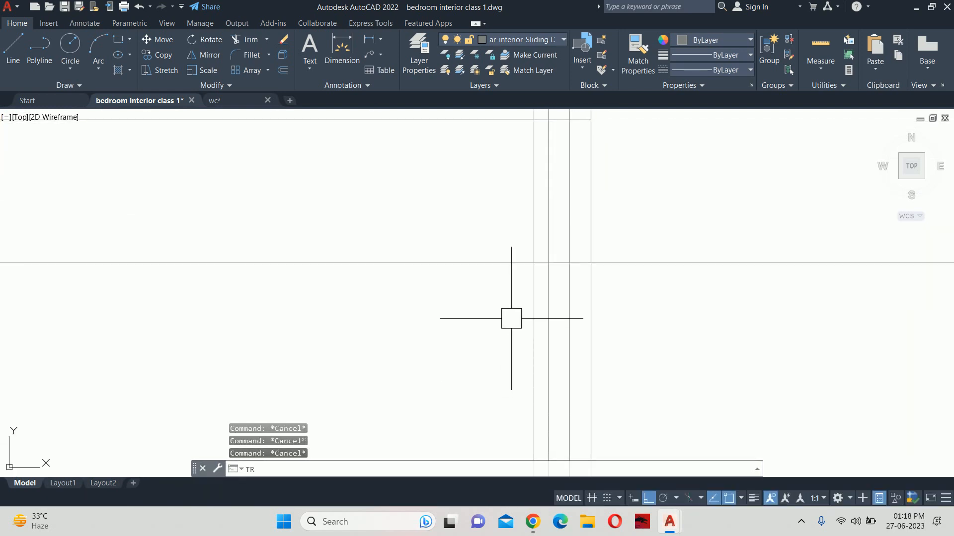
{"action": "key", "text": "Return"}
{"action": "key", "text": "Return"}
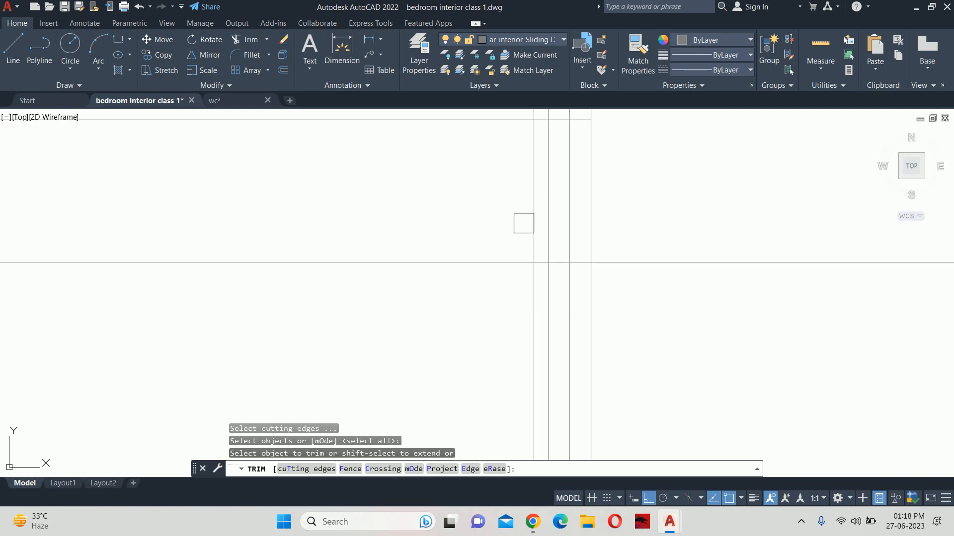
{"action": "left_click", "coordinate": [523, 223]}
{"action": "left_click", "coordinate": [536, 224]}
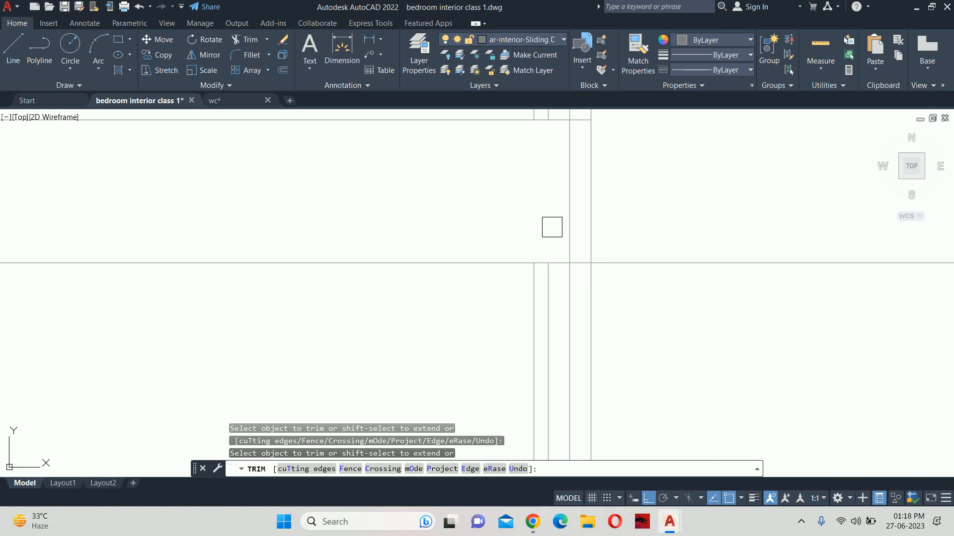
{"action": "left_click", "coordinate": [655, 273]}
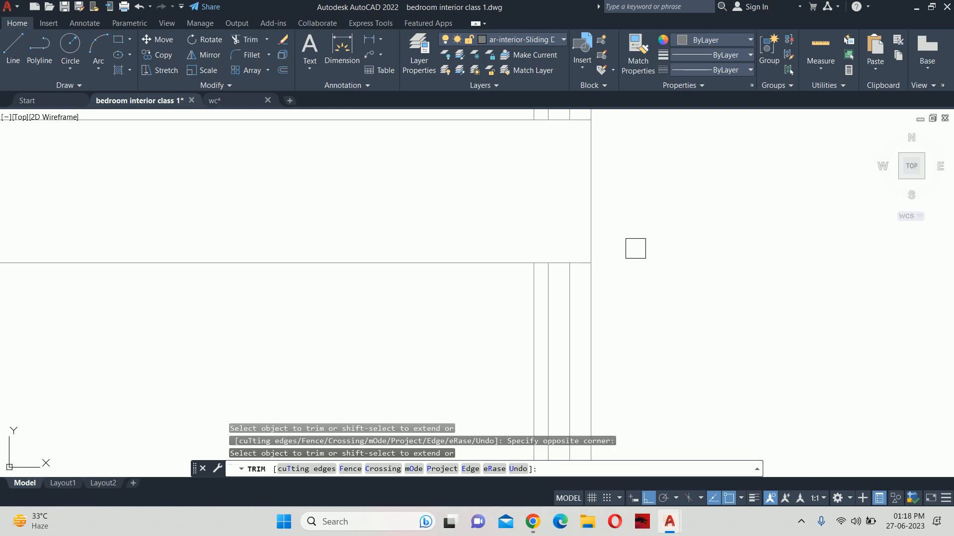
{"action": "scroll", "coordinate": [467, 265], "scroll_direction": "down", "scroll_amount": 2}
{"action": "middle_click_drag", "start_coordinate": [472, 264], "coordinate": [498, 212]}
{"action": "scroll", "coordinate": [506, 239], "scroll_direction": "up", "scroll_amount": 8}
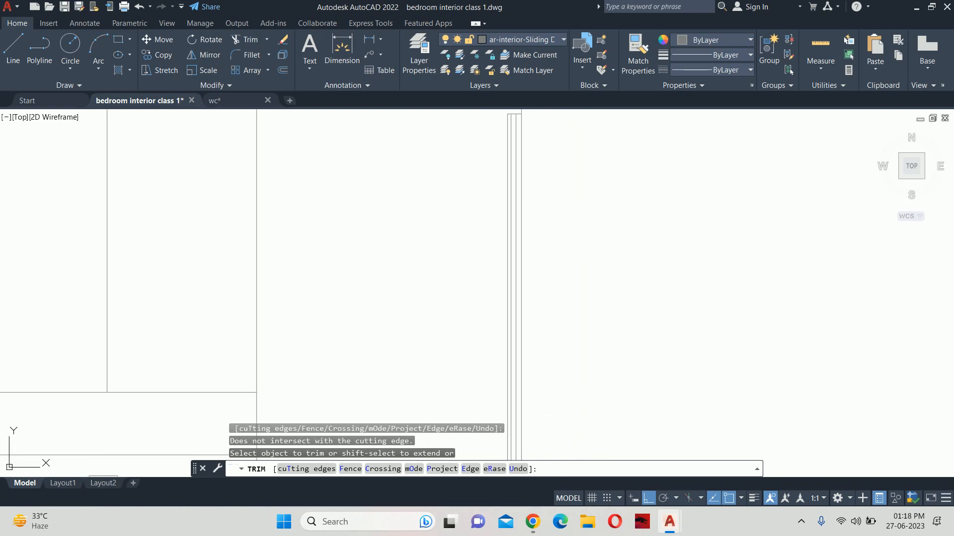
{"action": "key", "text": "Escape"}
{"action": "key", "text": "Escape"}
{"action": "key", "text": "Escape"}
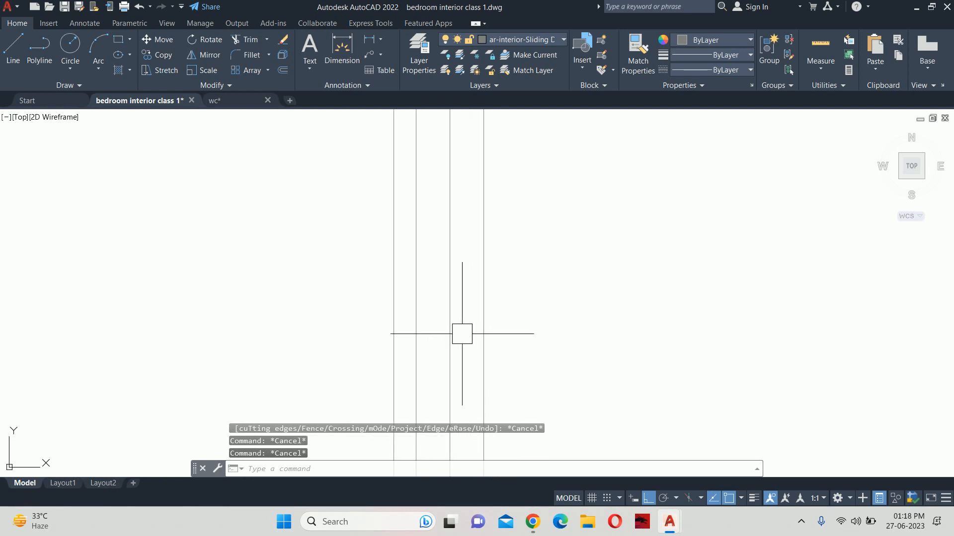
Delete the three leftover profile line segments above the ceiling line
{"action": "left_click", "coordinate": [464, 334]}
{"action": "left_click", "coordinate": [359, 286]}
{"action": "scroll", "coordinate": [379, 289], "scroll_direction": "down", "scroll_amount": 5}
{"action": "key", "text": "Delete"}
{"action": "scroll", "coordinate": [432, 316], "scroll_direction": "down", "scroll_amount": 7}
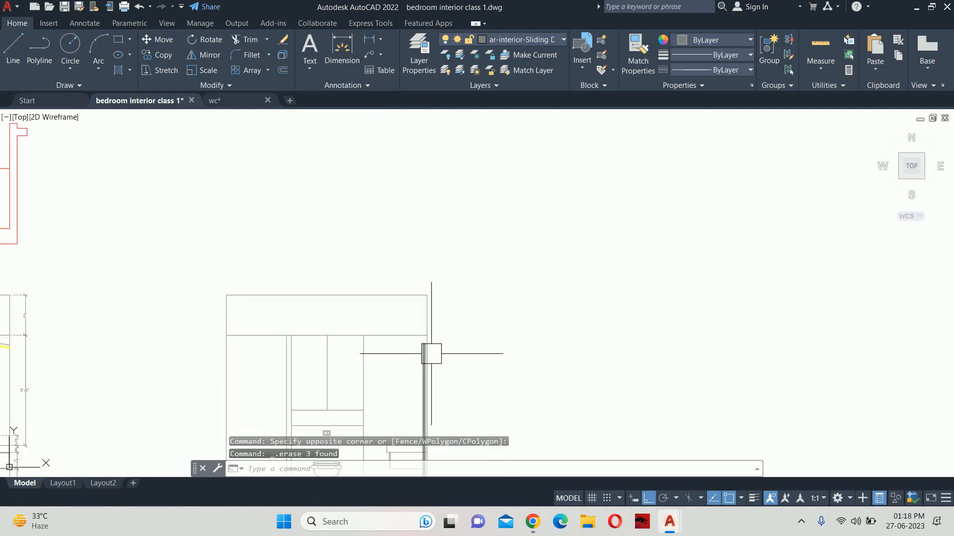
Trim the lower guide line back to the mirror profile's width and cut off the three profile lines below it
{"action": "middle_click_drag", "start_coordinate": [430, 359], "coordinate": [461, 231]}
{"action": "scroll", "coordinate": [456, 346], "scroll_direction": "up", "scroll_amount": 6}
{"action": "key", "text": "Escape"}
{"action": "key", "text": "Escape"}
{"action": "type", "text": "tr"}
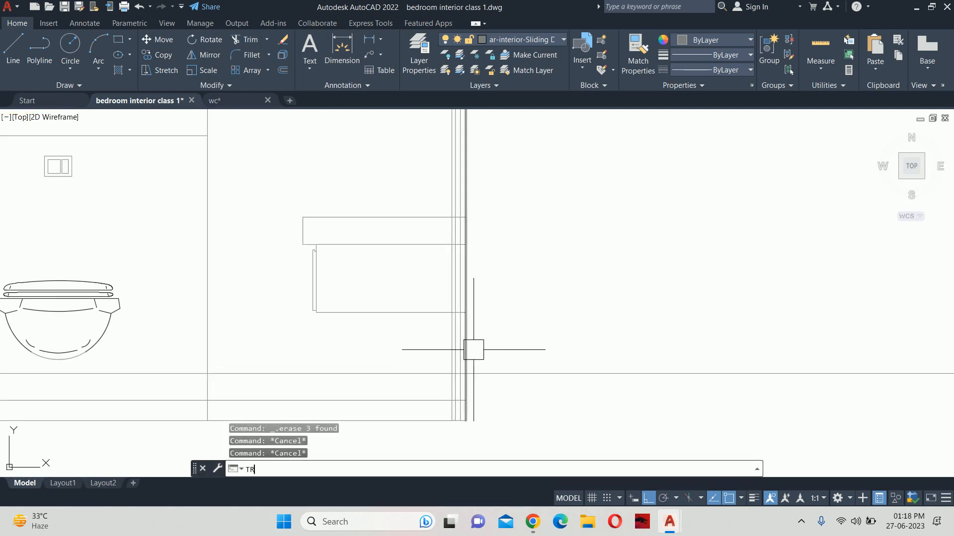
{"action": "key", "text": "Return"}
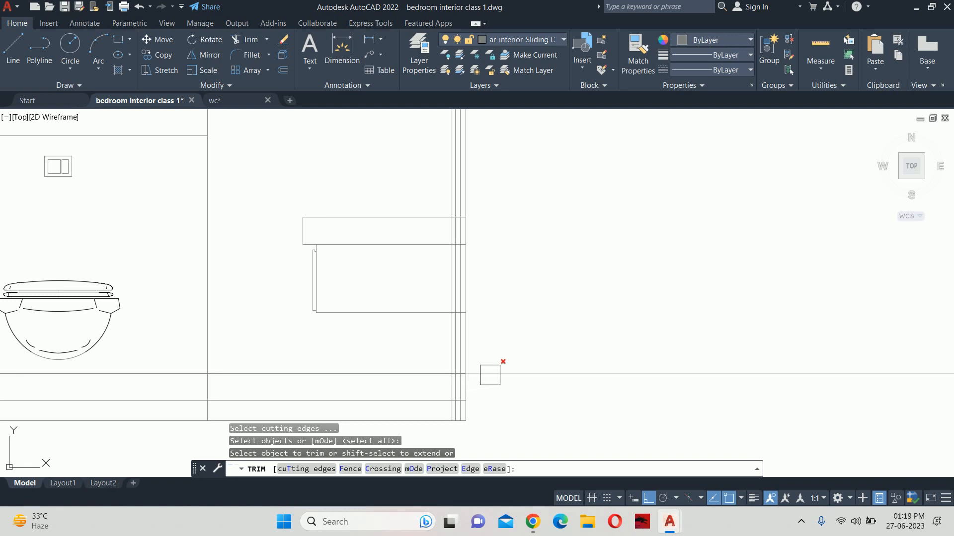
{"action": "left_click", "coordinate": [490, 375]}
{"action": "scroll", "coordinate": [459, 392], "scroll_direction": "up", "scroll_amount": 4}
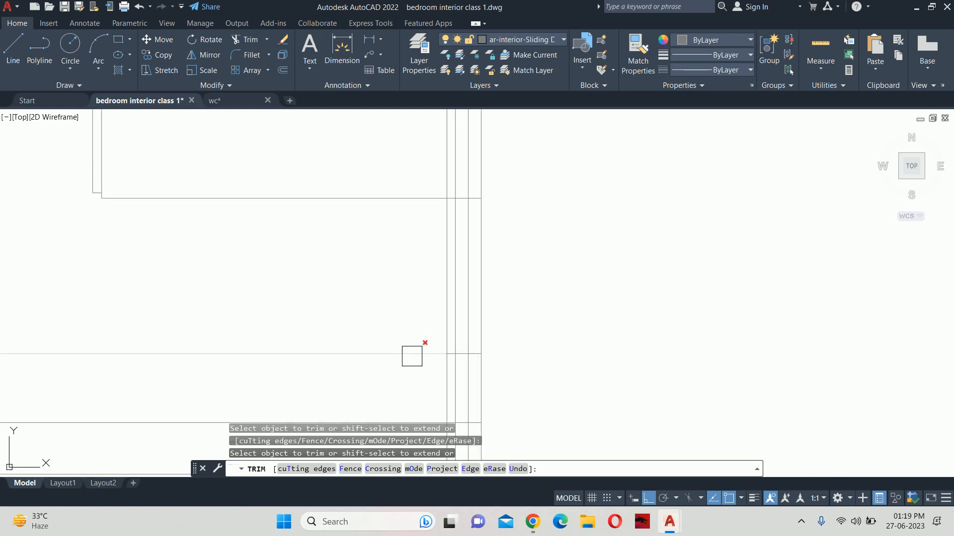
{"action": "scroll", "coordinate": [448, 381], "scroll_direction": "up", "scroll_amount": 5}
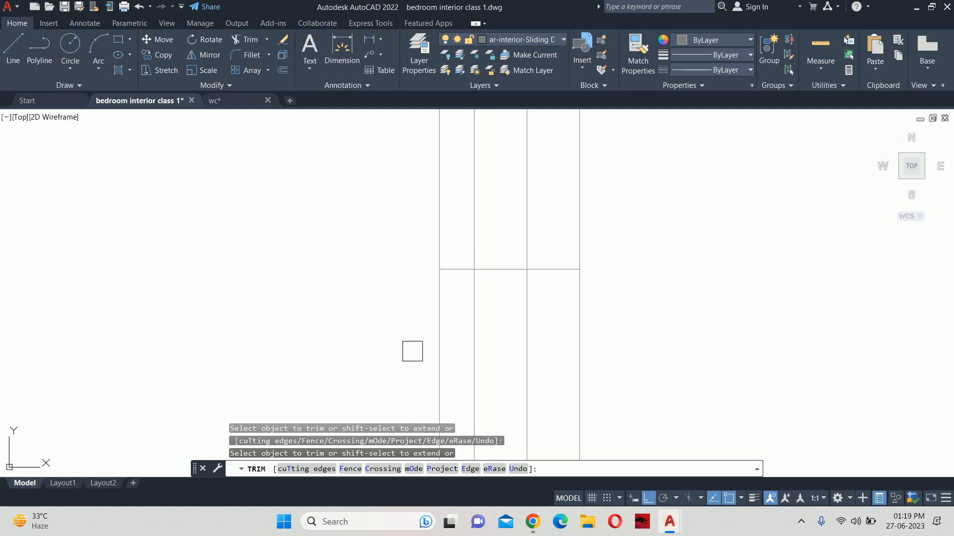
{"action": "left_click", "coordinate": [412, 345]}
{"action": "left_click", "coordinate": [541, 343]}
{"action": "scroll", "coordinate": [533, 336], "scroll_direction": "down", "scroll_amount": 5}
{"action": "middle_click_drag", "start_coordinate": [520, 336], "coordinate": [516, 335]}
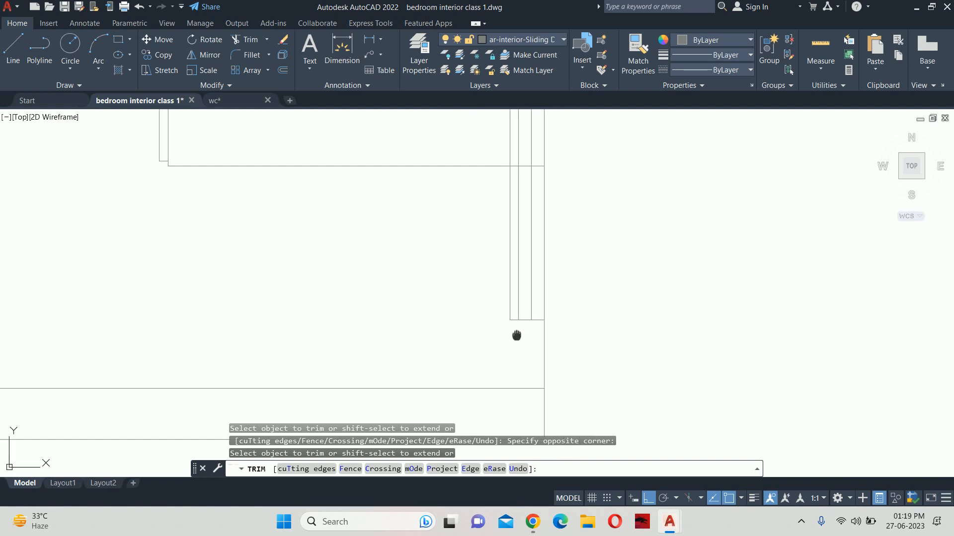
{"action": "key", "text": "Escape"}
Offset the mirror profile's bottom edge upward by 0.75"
{"action": "scroll", "coordinate": [520, 343], "scroll_direction": "up", "scroll_amount": 3}
{"action": "type", "text": "o"}
{"action": "key", "text": "Return"}
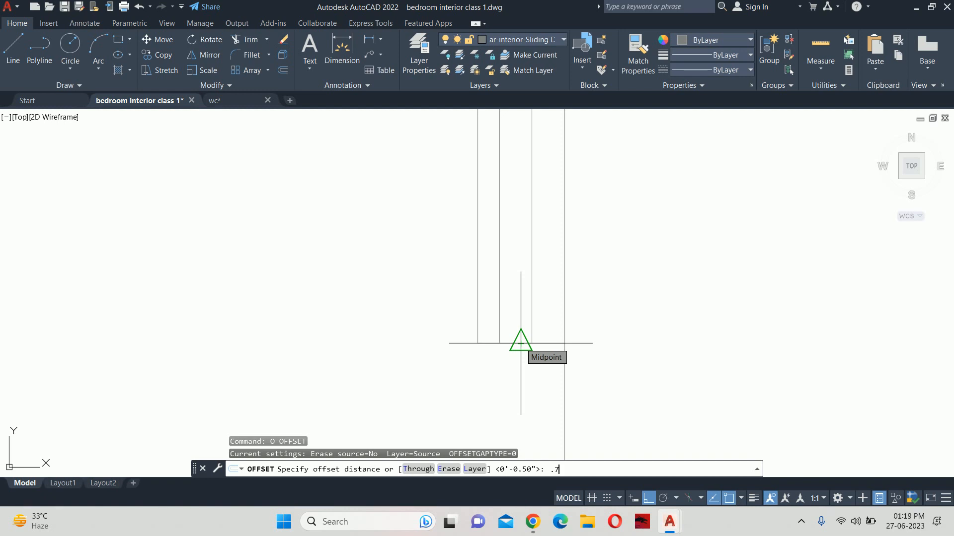
{"action": "type", "text": "5"}
{"action": "key", "text": "Return"}
{"action": "left_click", "coordinate": [513, 345]}
{"action": "left_click", "coordinate": [511, 298]}
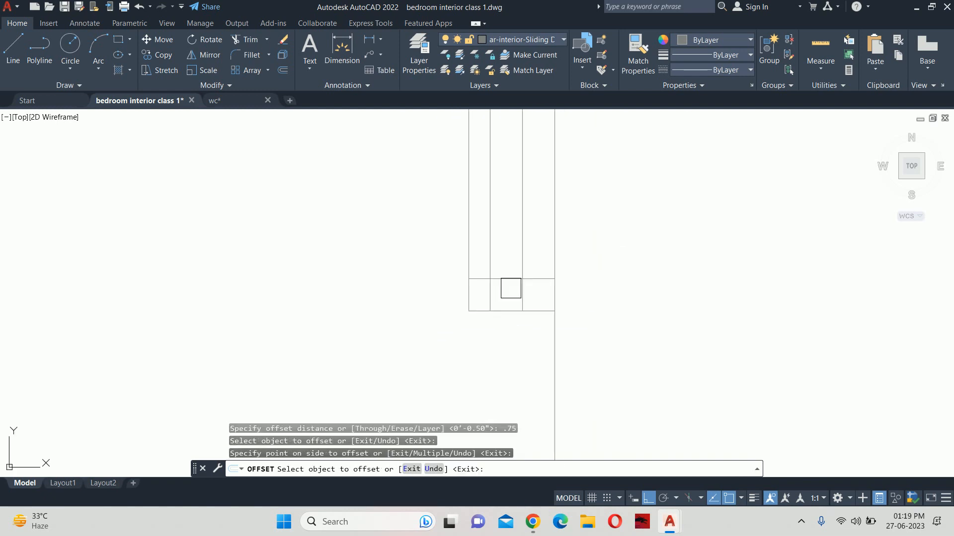
{"action": "scroll", "coordinate": [510, 289], "scroll_direction": "down", "scroll_amount": 6}
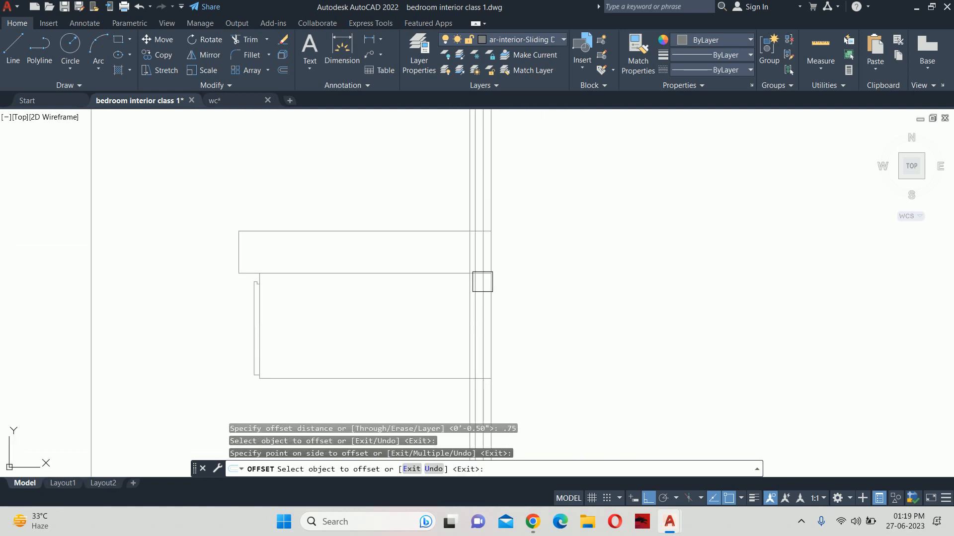
Try offsetting the counter slab's underside downward by 0.75", then undo the offsets
{"action": "scroll", "coordinate": [482, 281], "scroll_direction": "up", "scroll_amount": 8}
{"action": "left_click", "coordinate": [447, 236]}
{"action": "left_click", "coordinate": [449, 282]}
{"action": "key", "text": "Return"}
{"action": "scroll", "coordinate": [457, 268], "scroll_direction": "down", "scroll_amount": 6}
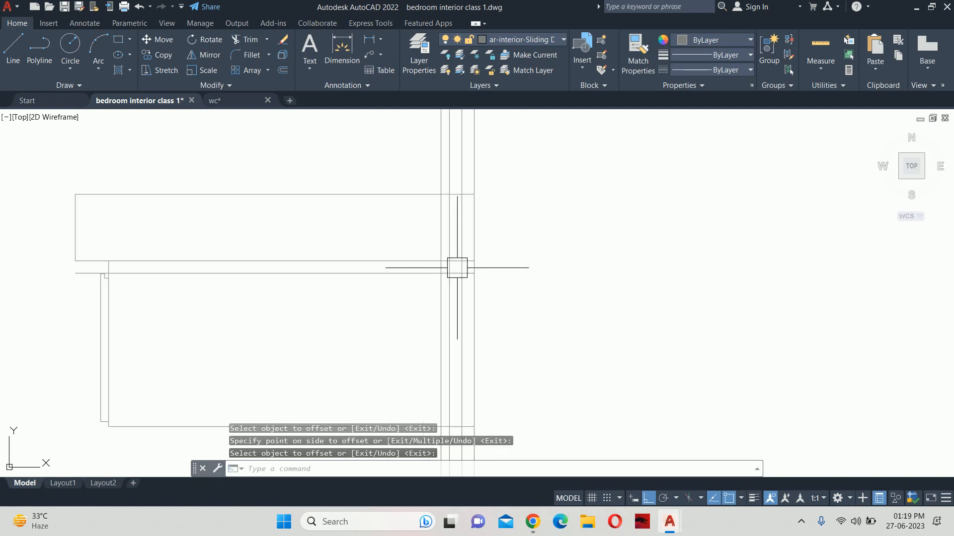
{"action": "scroll", "coordinate": [454, 272], "scroll_direction": "down", "scroll_amount": 2}
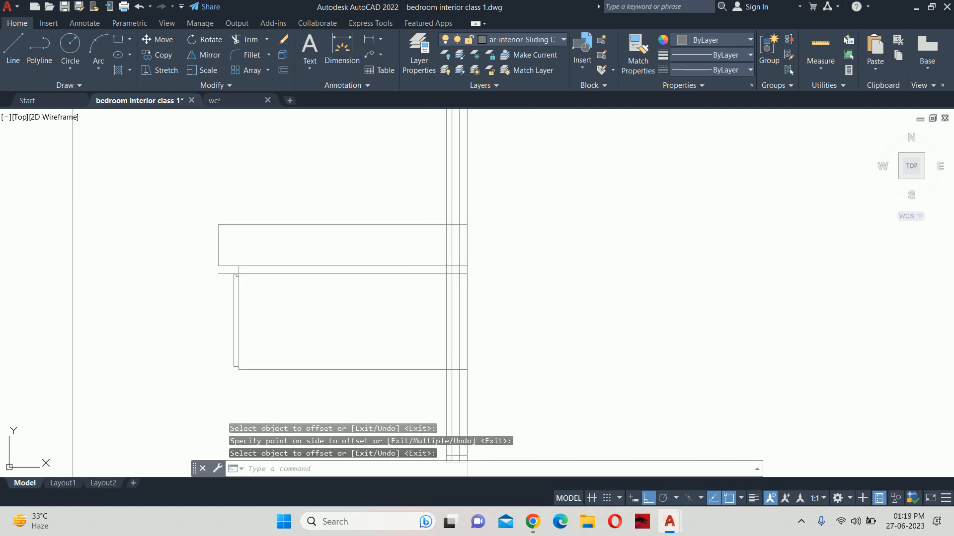
{"action": "scroll", "coordinate": [426, 268], "scroll_direction": "up", "scroll_amount": 2}
{"action": "scroll", "coordinate": [426, 268], "scroll_direction": "down", "scroll_amount": 2}
Offset the bottom edge of the mirror's side profile upward by 0.75" again
{"action": "type", "text": "o"}
{"action": "key", "text": "Return"}
{"action": "scroll", "coordinate": [429, 269], "scroll_direction": "down", "scroll_amount": 3}
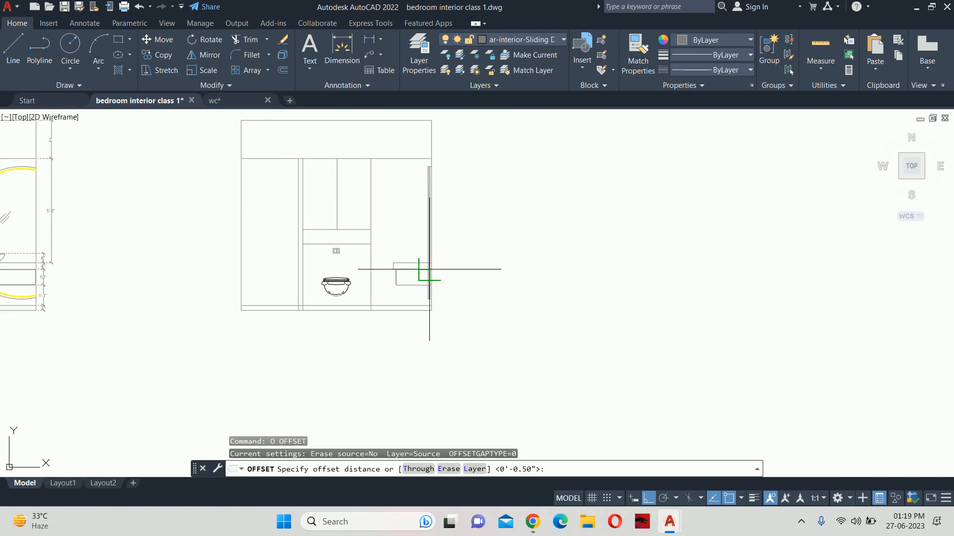
{"action": "scroll", "coordinate": [429, 269], "scroll_direction": "up", "scroll_amount": 6}
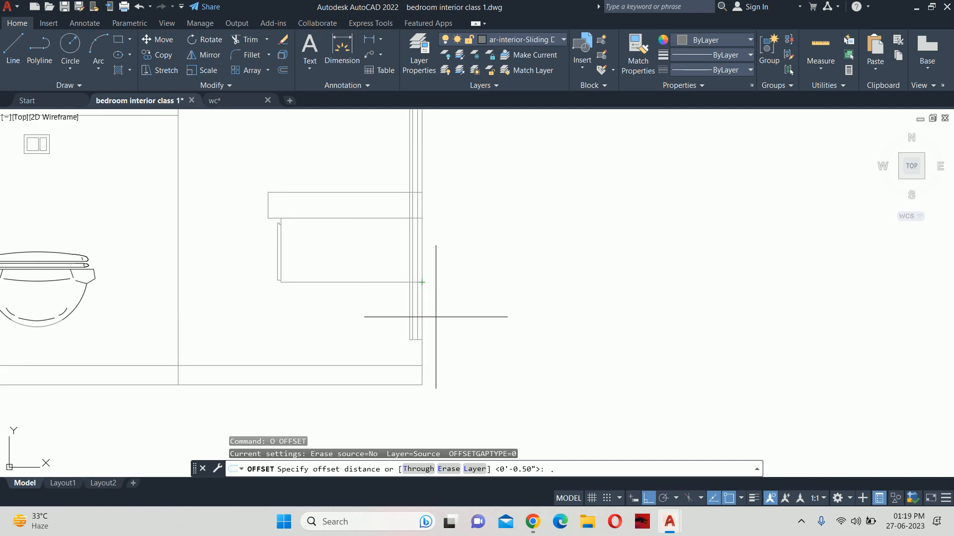
{"action": "type", "text": ".75"}
{"action": "key", "text": "Return"}
{"action": "scroll", "coordinate": [415, 330], "scroll_direction": "up", "scroll_amount": 6}
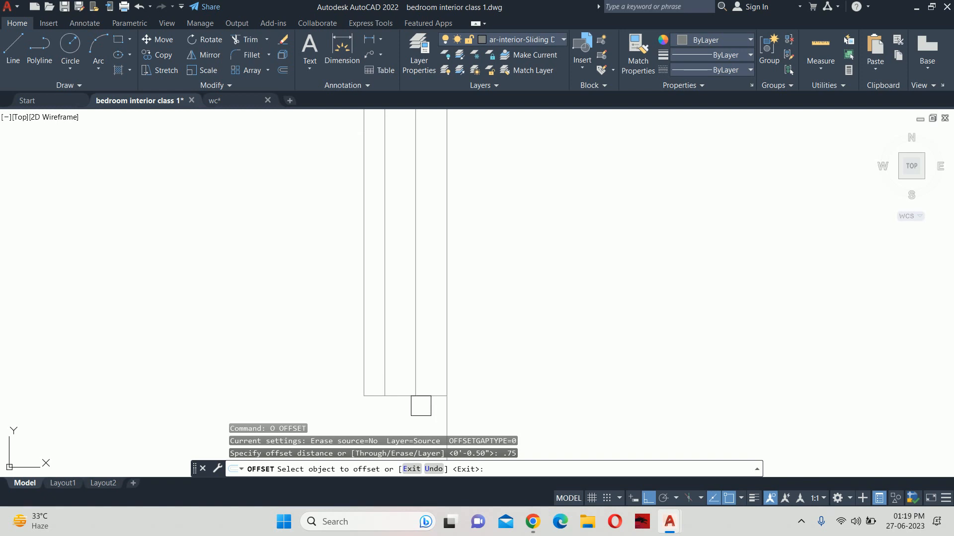
{"action": "left_click", "coordinate": [432, 399]}
{"action": "left_click", "coordinate": [436, 346]}
{"action": "scroll", "coordinate": [430, 324], "scroll_direction": "down", "scroll_amount": 5}
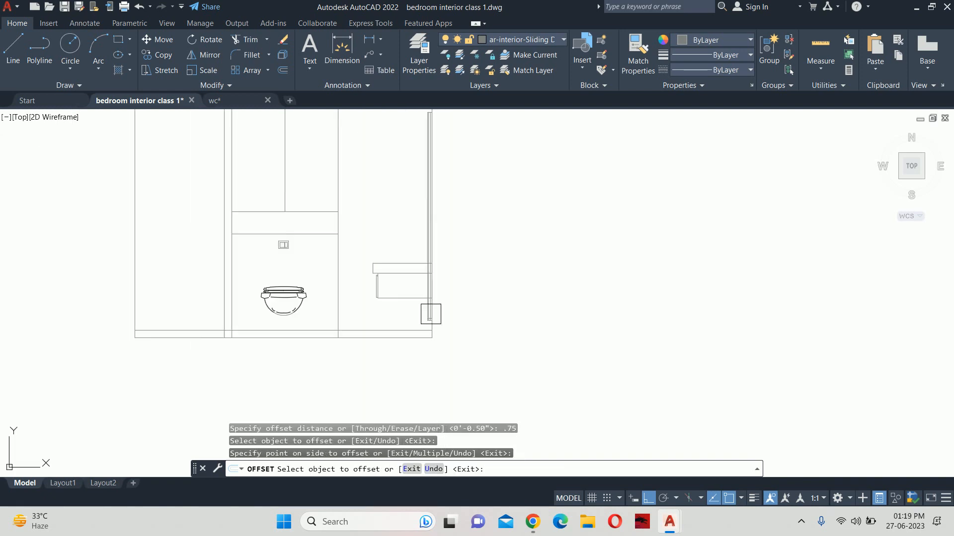
{"action": "scroll", "coordinate": [431, 194], "scroll_direction": "up", "scroll_amount": 5}
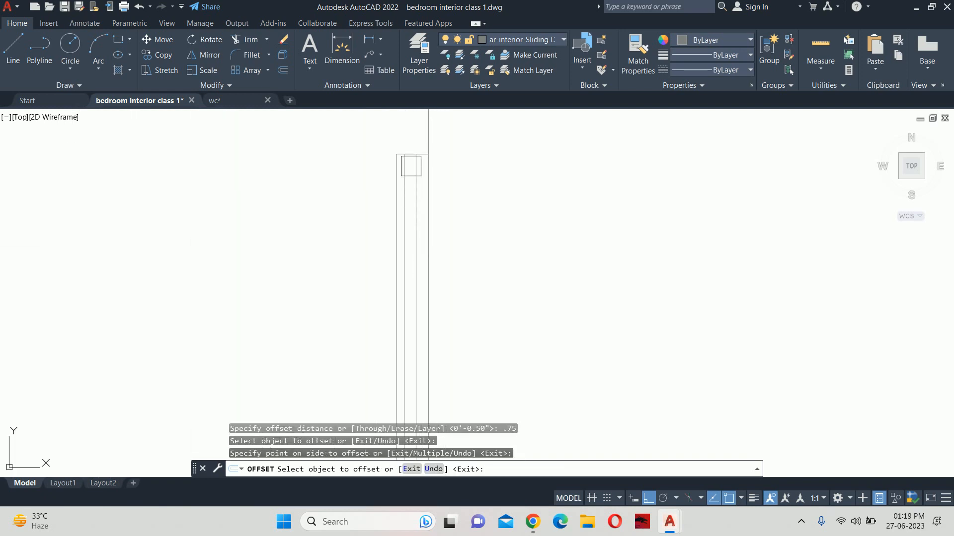
Offset the top edge of the mirror's side profile downward by 0.75"
{"action": "scroll", "coordinate": [411, 165], "scroll_direction": "up", "scroll_amount": 5}
{"action": "left_click", "coordinate": [410, 197]}
{"action": "left_click", "coordinate": [405, 278]}
{"action": "key", "text": "Escape"}
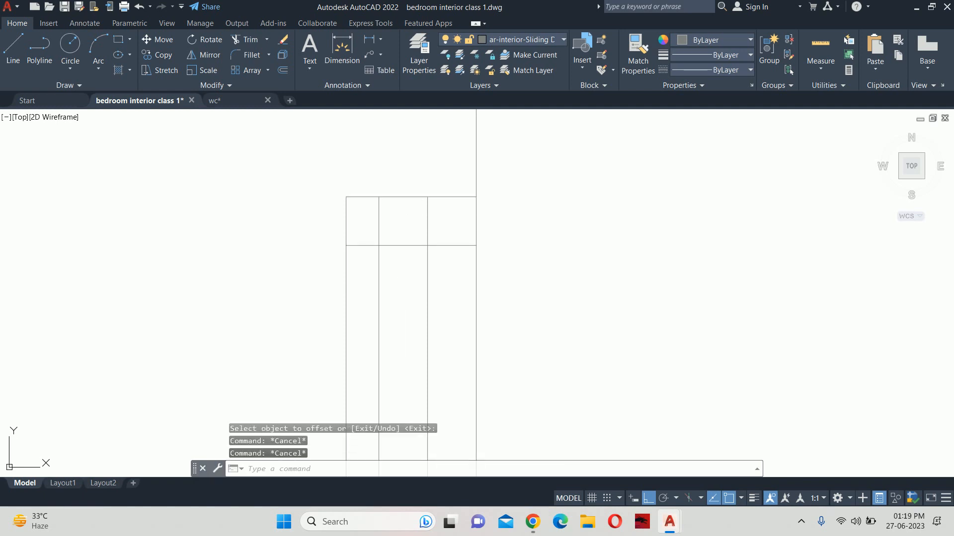
Trim the profile's top edges so the front strip rises above the two layers behind it
{"action": "type", "text": "tr"}
{"action": "key", "text": "Return"}
{"action": "scroll", "coordinate": [444, 248], "scroll_direction": "up", "scroll_amount": 2}
{"action": "left_click", "coordinate": [452, 237]}
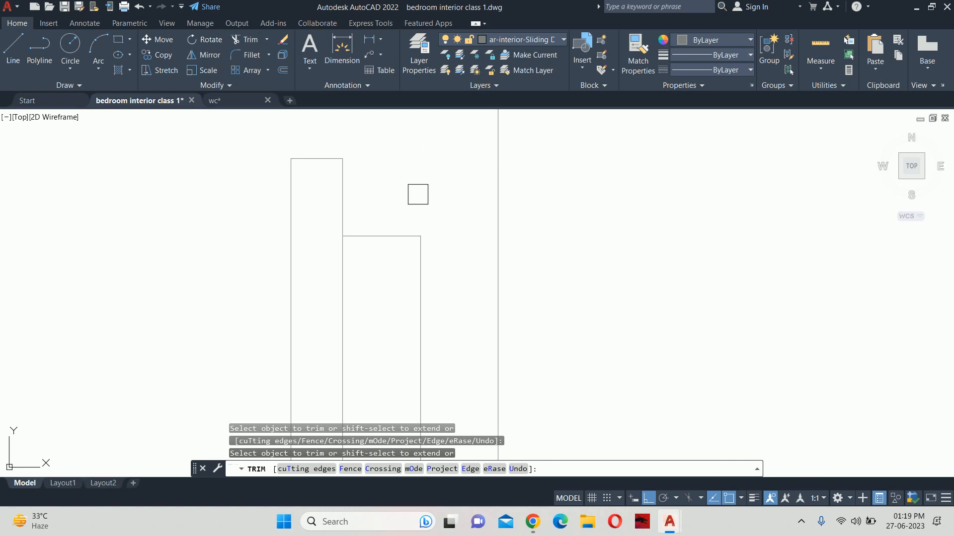
Trim the profile's bottom edges so the front strip extends below the two layers behind it
{"action": "scroll", "coordinate": [403, 236], "scroll_direction": "down", "scroll_amount": 10}
{"action": "left_click", "coordinate": [404, 298]}
{"action": "middle_click_drag", "start_coordinate": [404, 302], "coordinate": [420, 169]}
{"action": "scroll", "coordinate": [420, 170], "scroll_direction": "down", "scroll_amount": 3}
{"action": "middle_click_drag", "start_coordinate": [417, 354], "coordinate": [416, 305]}
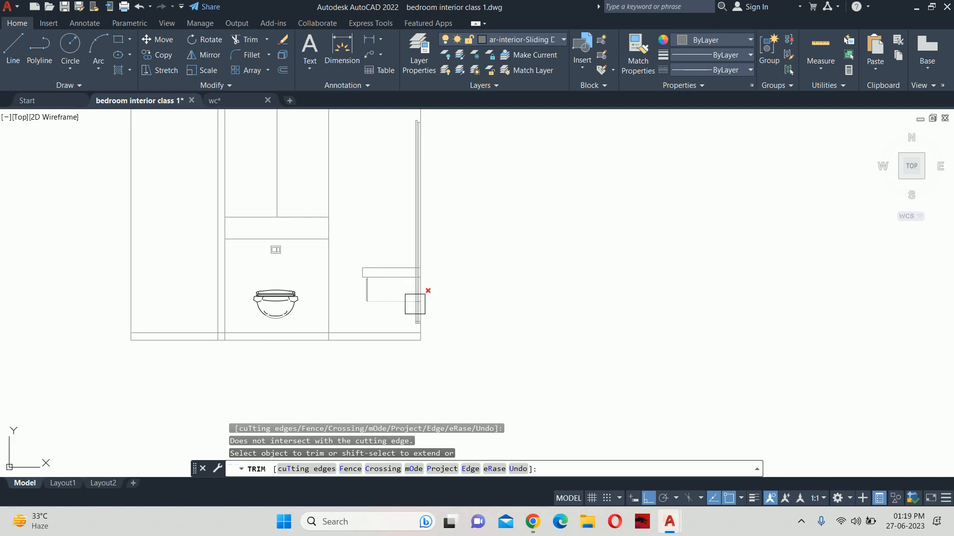
{"action": "scroll", "coordinate": [416, 305], "scroll_direction": "up", "scroll_amount": 3}
{"action": "scroll", "coordinate": [432, 371], "scroll_direction": "up", "scroll_amount": 1}
{"action": "middle_click_drag", "start_coordinate": [431, 359], "coordinate": [449, 259]}
{"action": "scroll", "coordinate": [431, 280], "scroll_direction": "up", "scroll_amount": 4}
{"action": "left_click", "coordinate": [422, 327]}
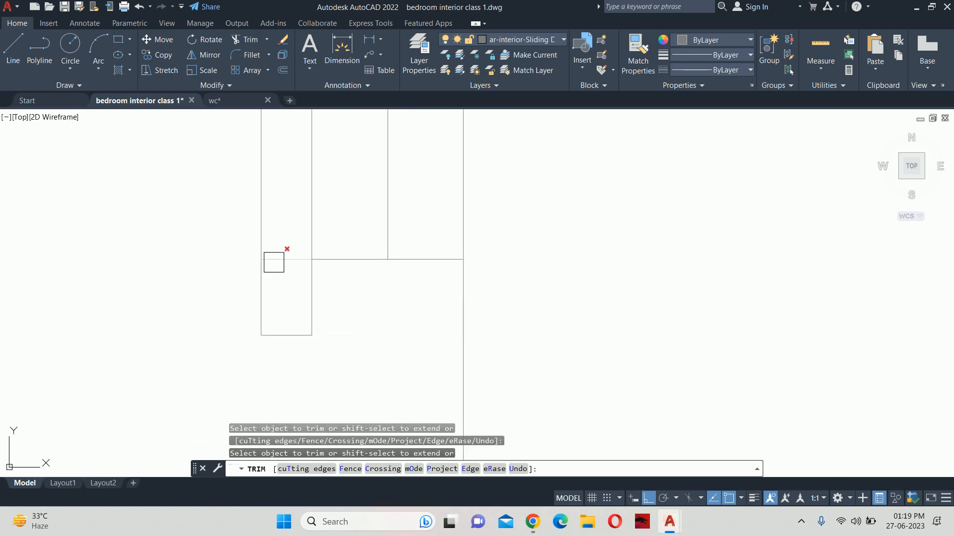
{"action": "scroll", "coordinate": [382, 242], "scroll_direction": "down", "scroll_amount": 2}
{"action": "key", "text": "Escape"}
{"action": "key", "text": "Escape"}
{"action": "key", "text": "Escape"}
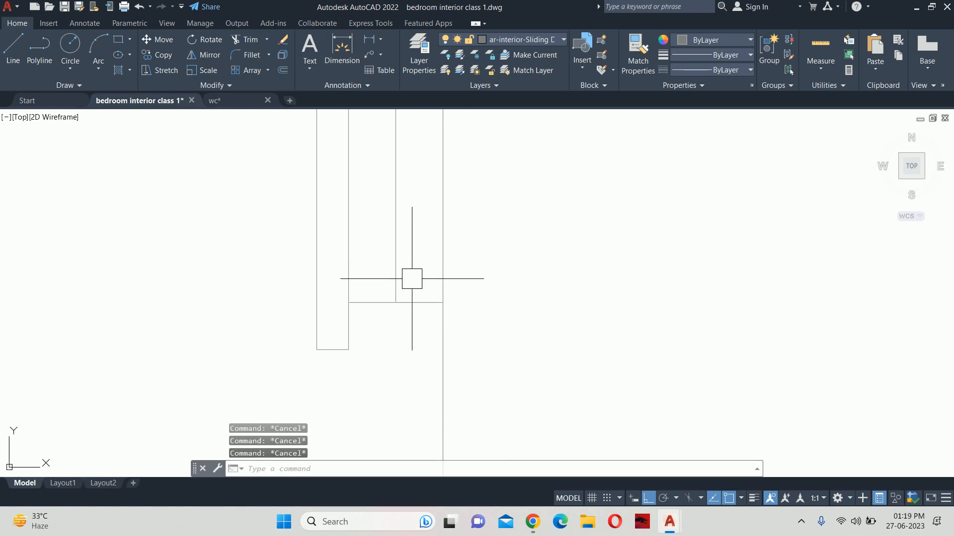
Offset the stepped bottom edge behind the front strip upward by 0.5"
{"action": "middle_click_drag", "start_coordinate": [412, 279], "coordinate": [406, 309]}
{"action": "type", "text": "o"}
{"action": "key", "text": "Return"}
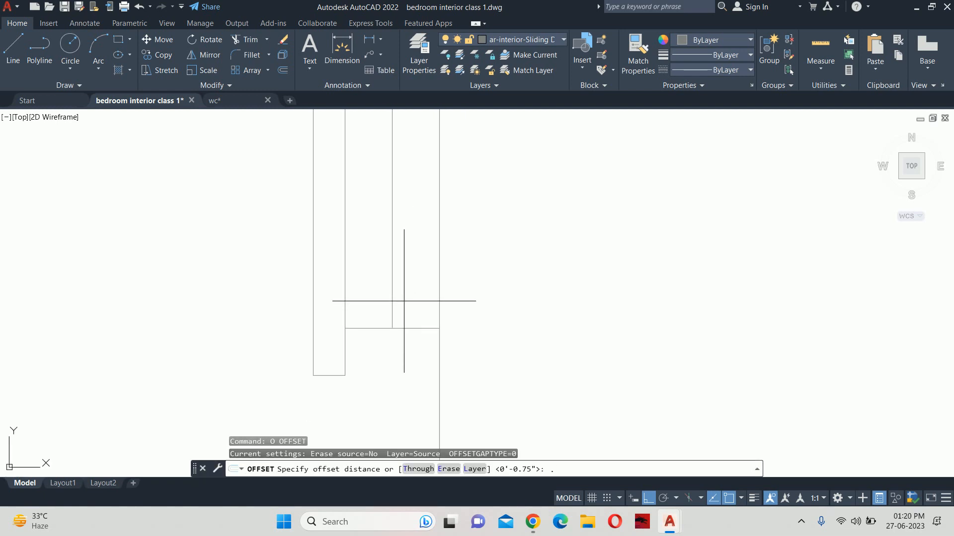
{"action": "type", "text": ".5"}
{"action": "key", "text": "Return"}
{"action": "left_click", "coordinate": [365, 329]}
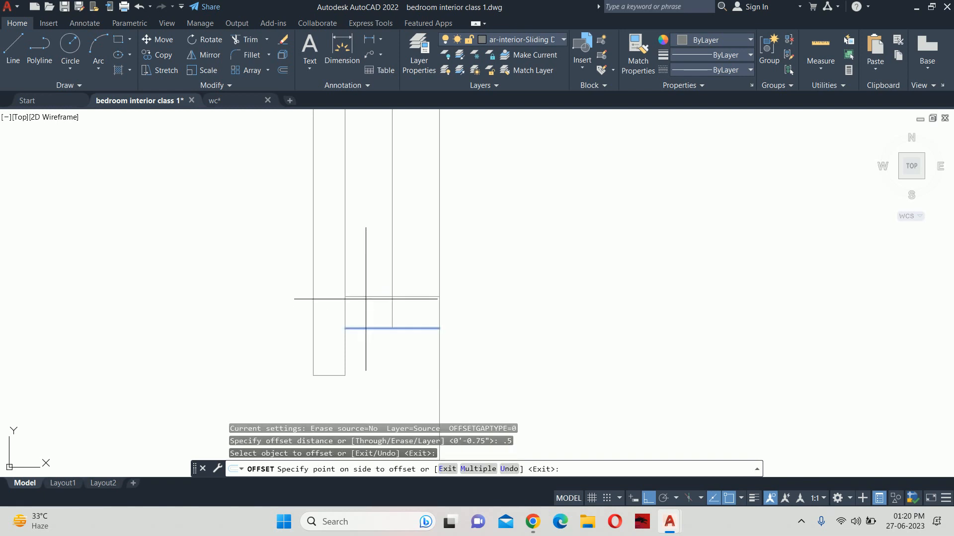
{"action": "left_click", "coordinate": [366, 293]}
{"action": "key", "text": "Escape"}
{"action": "key", "text": "Escape"}
{"action": "key", "text": "Escape"}
Trim the lines at the profile's lower end so the middle layer is recessed above the rear layer's bottom edge
{"action": "scroll", "coordinate": [362, 308], "scroll_direction": "up", "scroll_amount": 2}
{"action": "type", "text": "TR"}
{"action": "key", "text": "Return"}
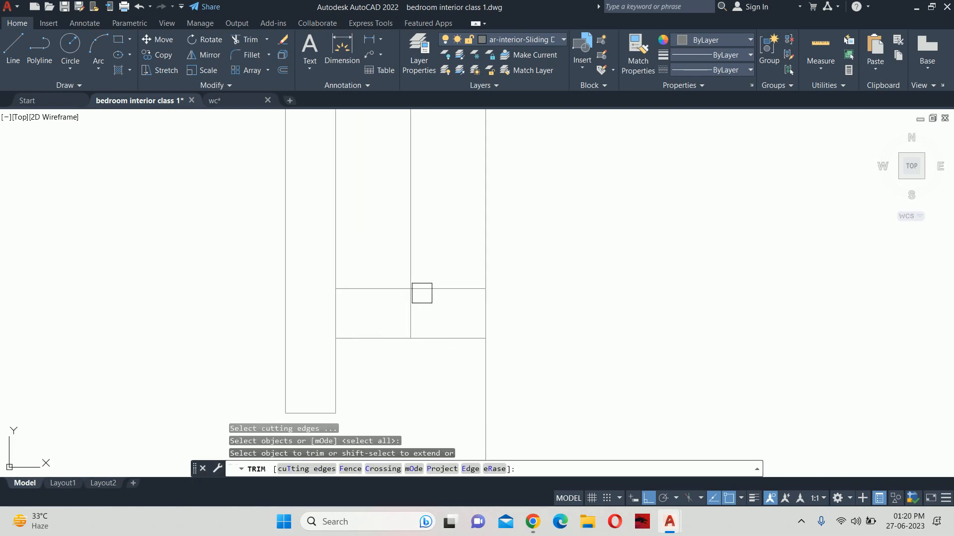
{"action": "scroll", "coordinate": [367, 335], "scroll_direction": "down", "scroll_amount": 6}
{"action": "scroll", "coordinate": [381, 283], "scroll_direction": "down", "scroll_amount": 4}
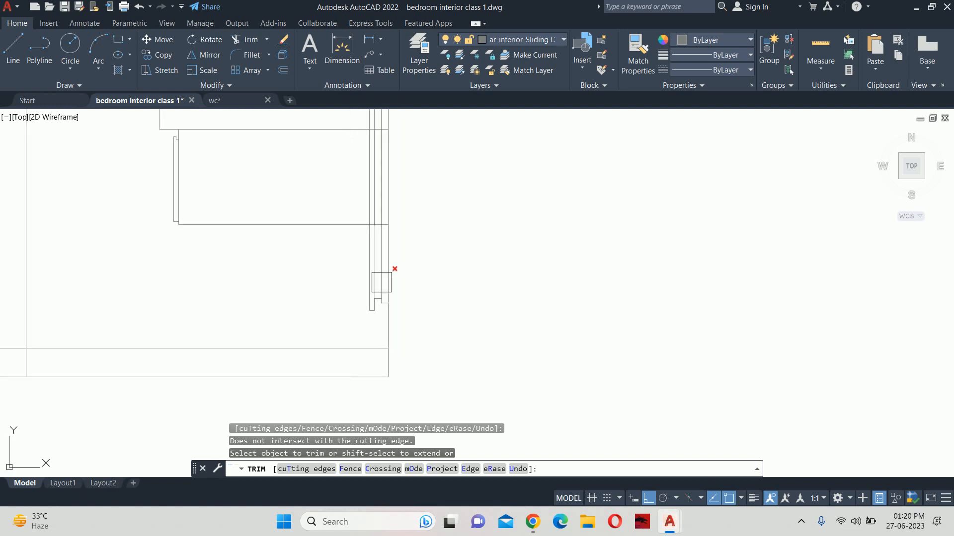
{"action": "middle_click_drag", "start_coordinate": [382, 283], "coordinate": [388, 467]}
{"action": "key", "text": "Escape"}
{"action": "key", "text": "Escape"}
{"action": "key", "text": "Escape"}
Offset the stepped top edge behind the profile's front strip downward by 0.5"
{"action": "middle_click_drag", "start_coordinate": [378, 251], "coordinate": [380, 402]}
{"action": "scroll", "coordinate": [380, 401], "scroll_direction": "down", "scroll_amount": 2}
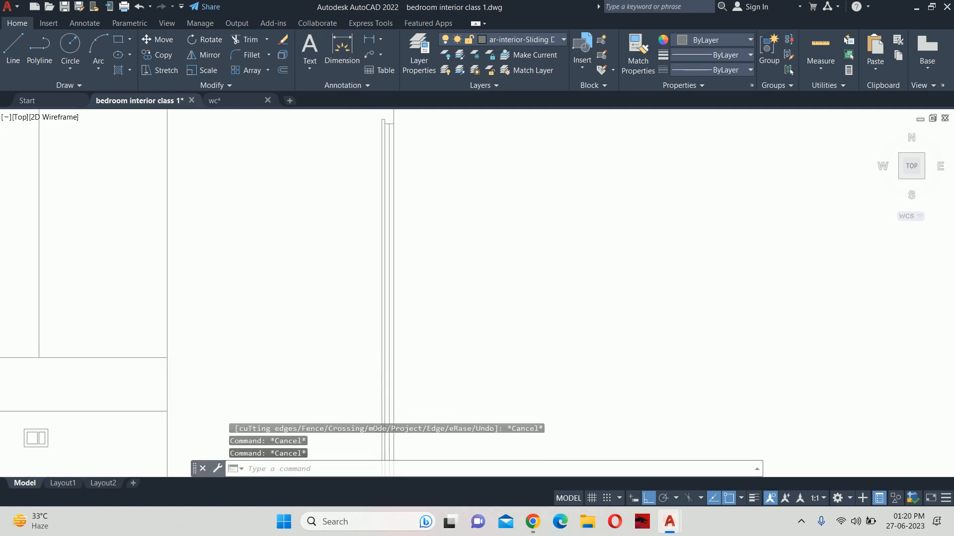
{"action": "scroll", "coordinate": [377, 184], "scroll_direction": "down", "scroll_amount": 2}
{"action": "middle_click_drag", "start_coordinate": [377, 184], "coordinate": [375, 305]}
{"action": "scroll", "coordinate": [382, 269], "scroll_direction": "up", "scroll_amount": 4}
{"action": "type", "text": "o"}
{"action": "key", "text": "Return"}
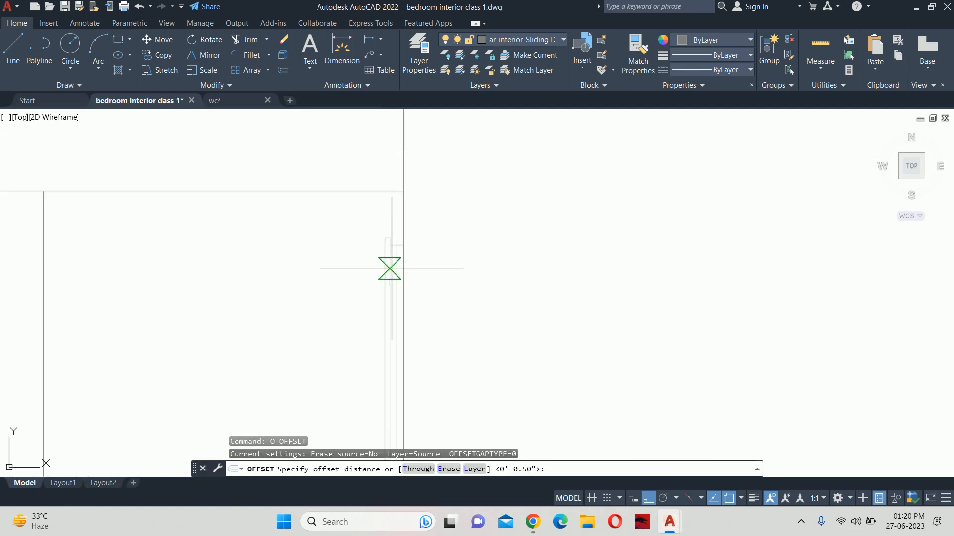
{"action": "type", "text": ".5"}
{"action": "key", "text": "Return"}
{"action": "scroll", "coordinate": [389, 260], "scroll_direction": "up", "scroll_amount": 2}
{"action": "scroll", "coordinate": [389, 261], "scroll_direction": "up", "scroll_amount": 5}
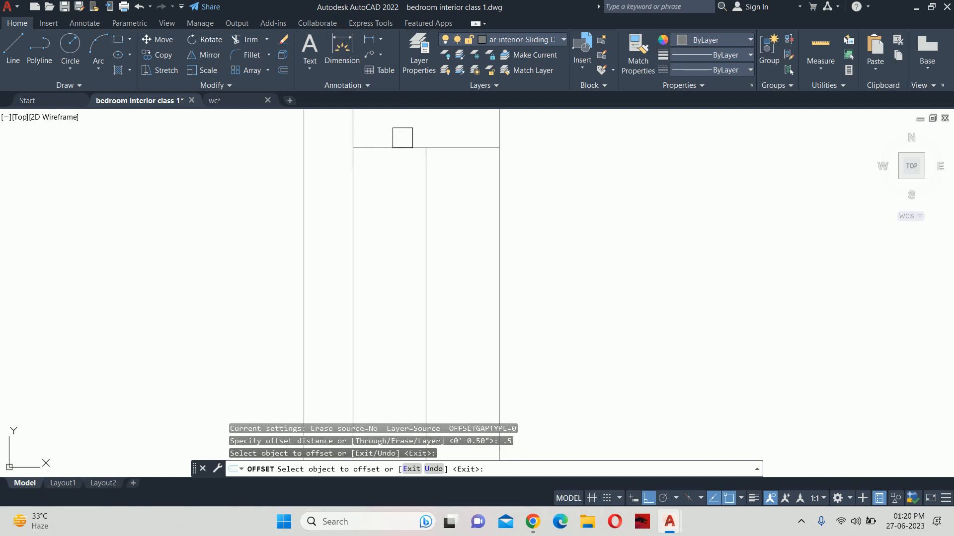
{"action": "left_click", "coordinate": [396, 150]}
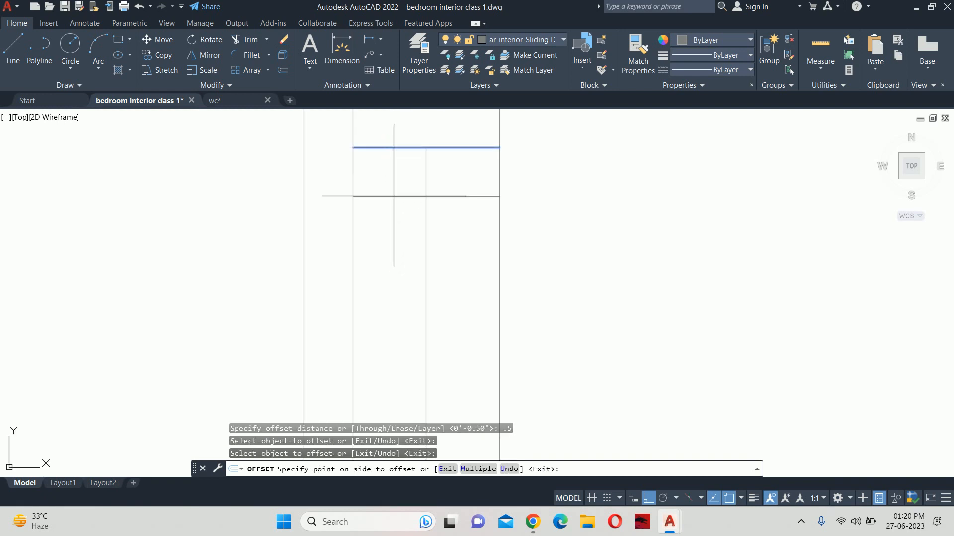
{"action": "left_click", "coordinate": [398, 199]}
{"action": "key", "text": "Escape"}
Trim the lines at the profile's upper end so the middle layer is recessed below the rear layer's top edge
{"action": "type", "text": "tr"}
{"action": "key", "text": "Return"}
{"action": "left_click", "coordinate": [461, 202]}
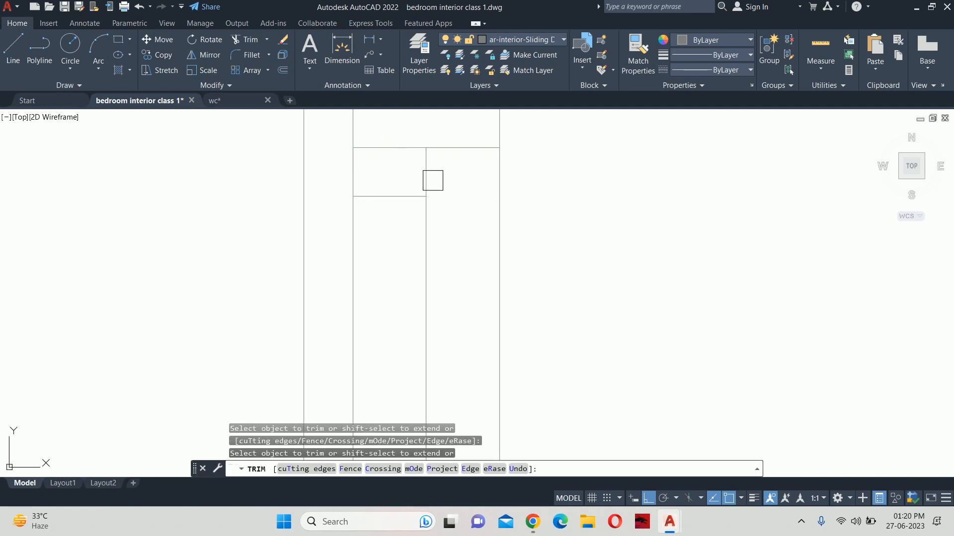
{"action": "key", "text": "Escape"}
{"action": "key", "text": "Escape"}
{"action": "key", "text": "Escape"}
Try trimming the mirror profile lines where they cross the counter slab and drawer box, then undo the trims
{"action": "scroll", "coordinate": [409, 185], "scroll_direction": "down", "scroll_amount": 6}
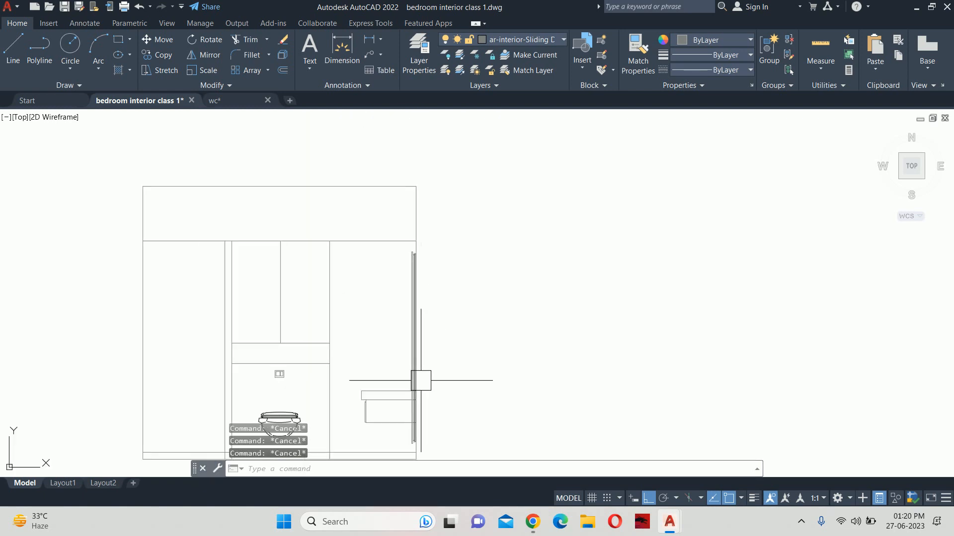
{"action": "scroll", "coordinate": [404, 381], "scroll_direction": "up", "scroll_amount": 4}
{"action": "middle_click_drag", "start_coordinate": [404, 381], "coordinate": [402, 265]}
{"action": "type", "text": "tr"}
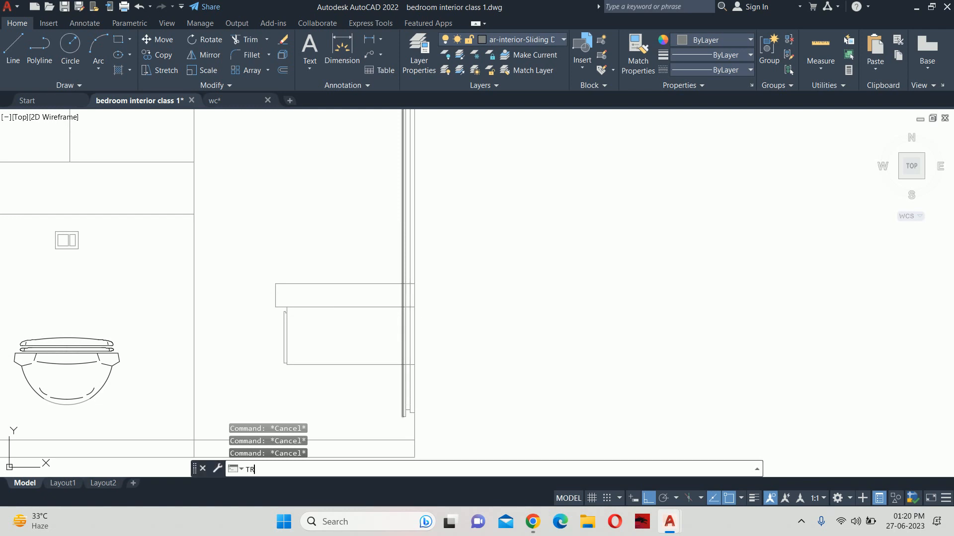
{"action": "key", "text": "Return"}
{"action": "scroll", "coordinate": [393, 326], "scroll_direction": "up", "scroll_amount": 4}
{"action": "left_click", "coordinate": [390, 322]}
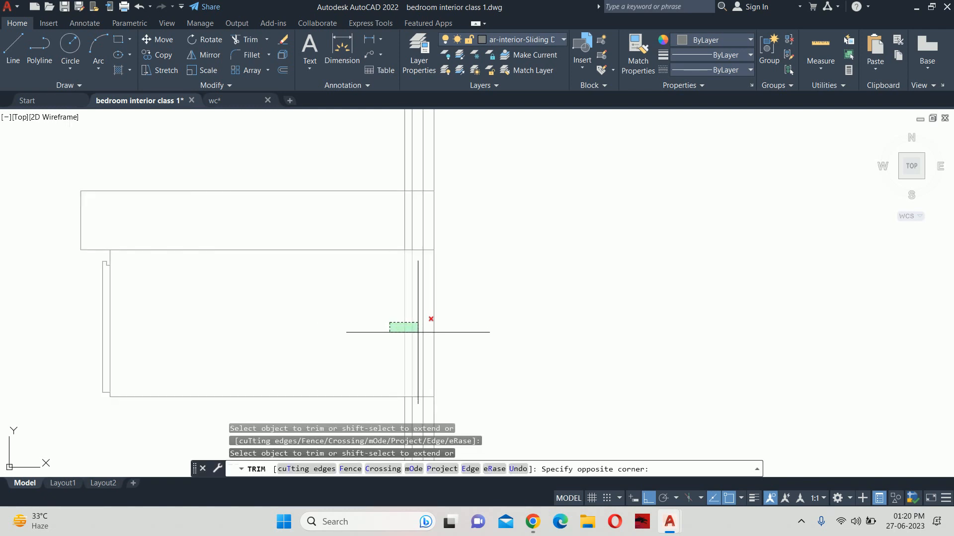
{"action": "scroll", "coordinate": [395, 342], "scroll_direction": "up", "scroll_amount": 3}
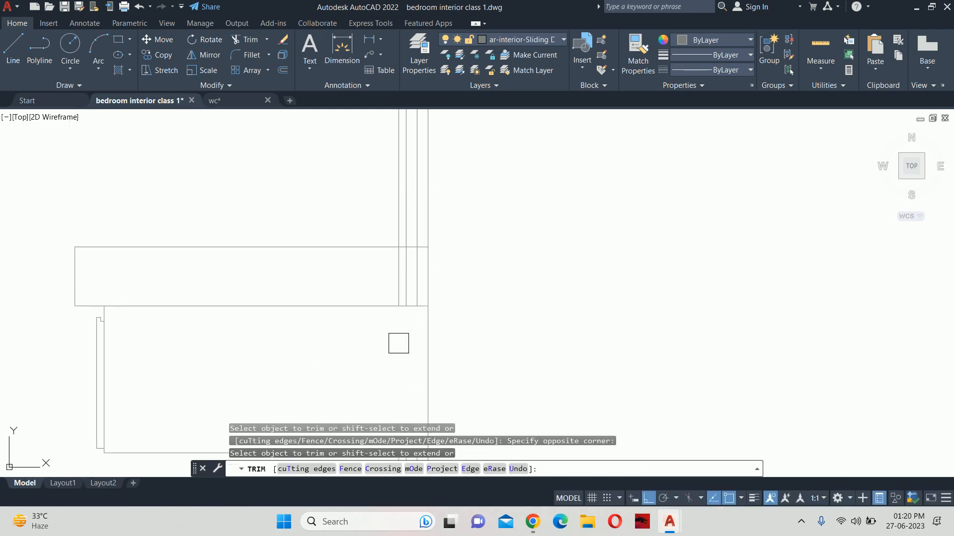
{"action": "left_click", "coordinate": [460, 287]}
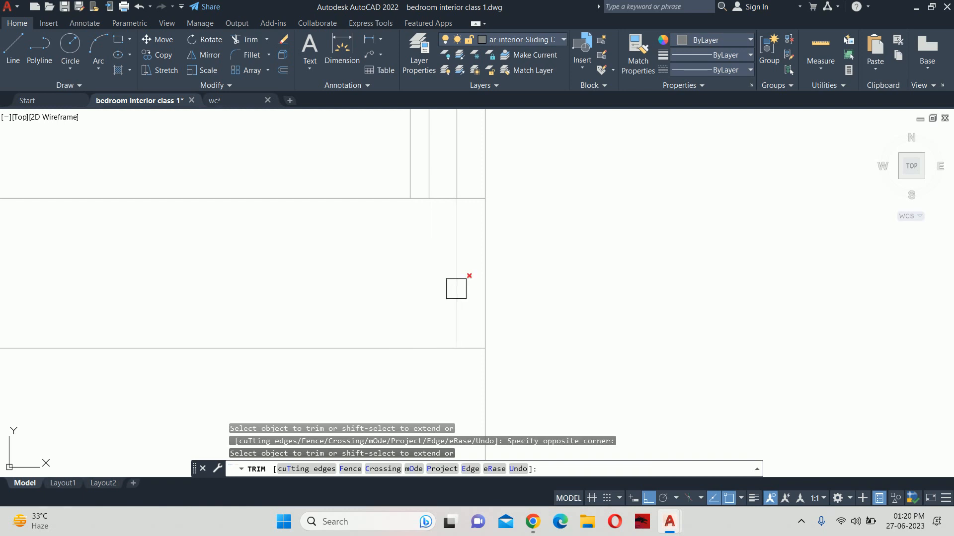
{"action": "key", "text": "Escape"}
{"action": "scroll", "coordinate": [434, 276], "scroll_direction": "down", "scroll_amount": 2}
{"action": "key", "text": "Escape"}
{"action": "scroll", "coordinate": [432, 276], "scroll_direction": "down", "scroll_amount": 3}
{"action": "scroll", "coordinate": [355, 330], "scroll_direction": "up", "scroll_amount": 2}
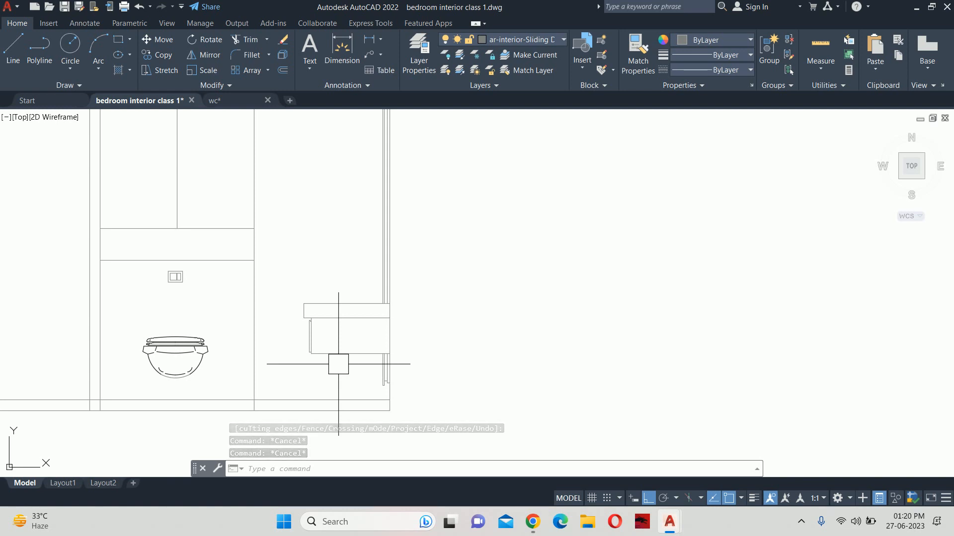
{"action": "key", "text": "ctrl+z"}
{"action": "key", "text": "ctrl+z"}
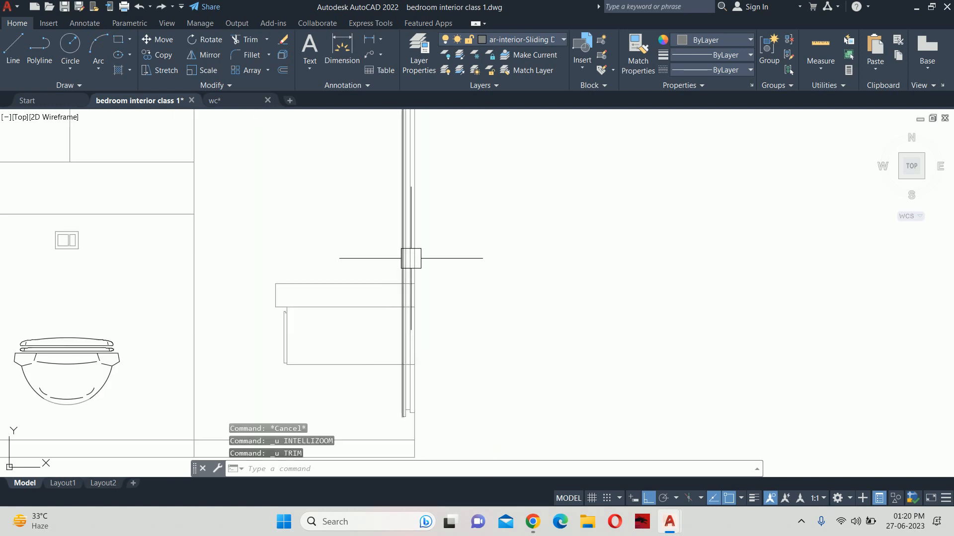
Trim the drawer box's bottom edge back to the front face of the mirror profile
{"action": "scroll", "coordinate": [408, 321], "scroll_direction": "up", "scroll_amount": 4}
{"action": "type", "text": "tr"}
{"action": "key", "text": "Return"}
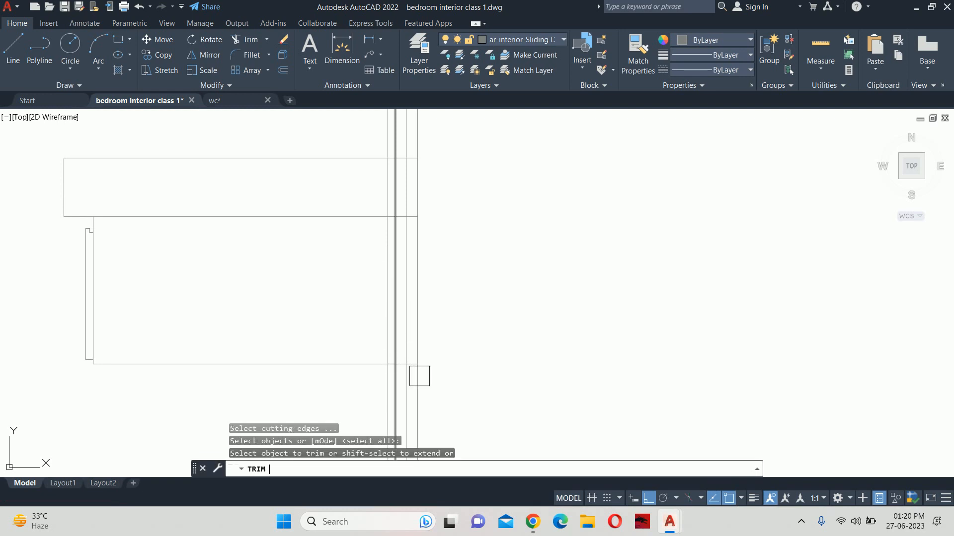
{"action": "scroll", "coordinate": [420, 377], "scroll_direction": "up", "scroll_amount": 2}
{"action": "left_click", "coordinate": [377, 329]}
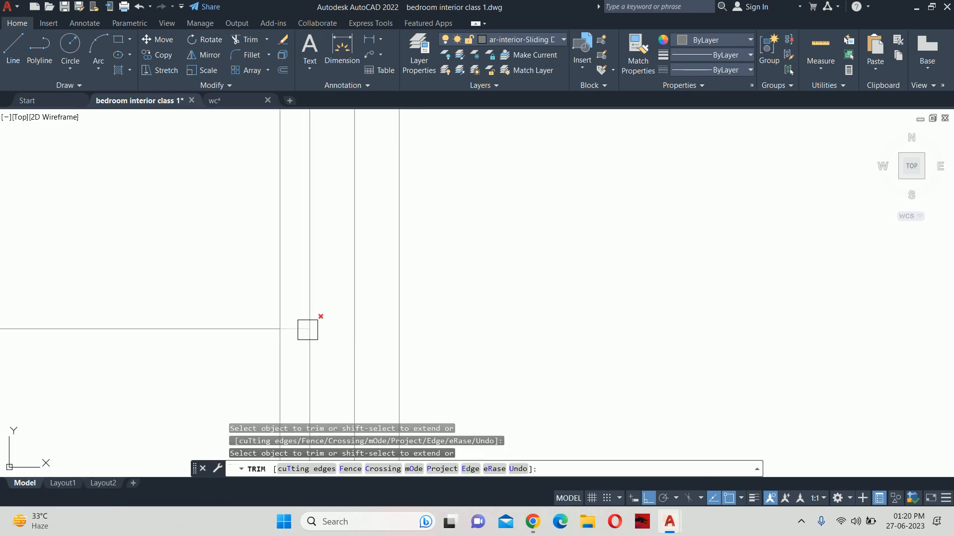
{"action": "left_click", "coordinate": [294, 329]}
{"action": "left_click", "coordinate": [305, 291]}
Trim the counter slab's underside back to the front face of the mirror profile
{"action": "middle_click_drag", "start_coordinate": [305, 290], "coordinate": [341, 428]}
{"action": "middle_click_drag", "start_coordinate": [379, 315], "coordinate": [383, 417]}
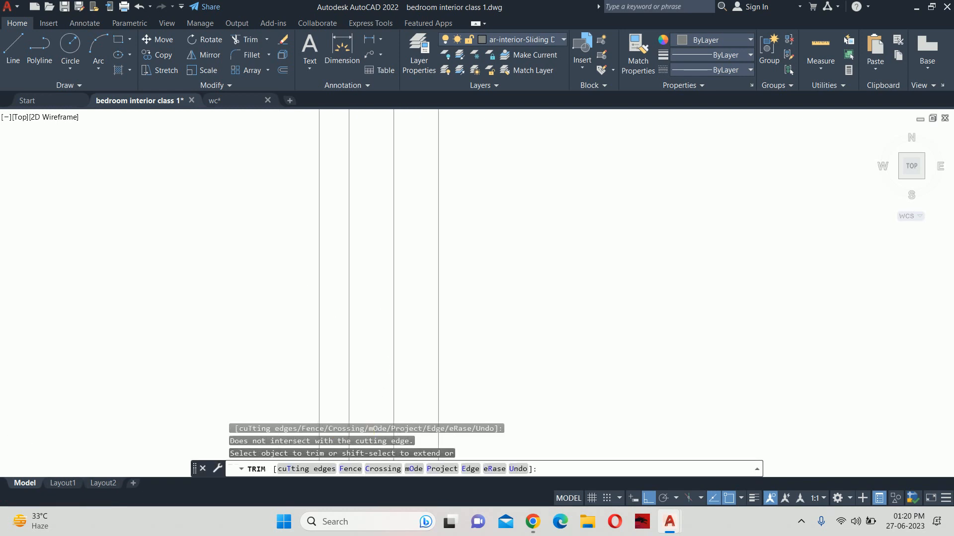
{"action": "scroll", "coordinate": [398, 269], "scroll_direction": "down", "scroll_amount": 1}
{"action": "middle_click_drag", "start_coordinate": [398, 247], "coordinate": [407, 317]}
{"action": "scroll", "coordinate": [406, 270], "scroll_direction": "up", "scroll_amount": 2}
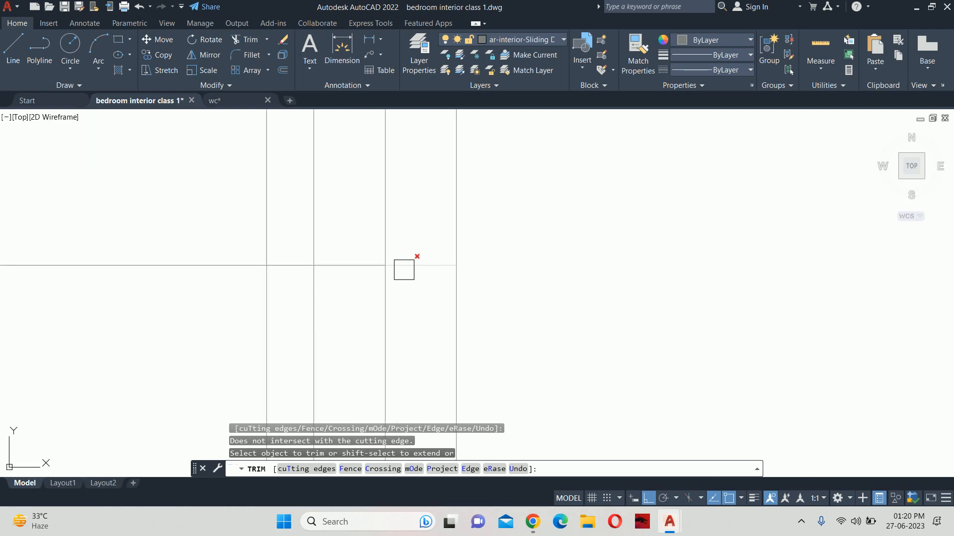
{"action": "left_click", "coordinate": [411, 264]}
{"action": "left_click", "coordinate": [288, 271]}
{"action": "key", "text": "Return"}
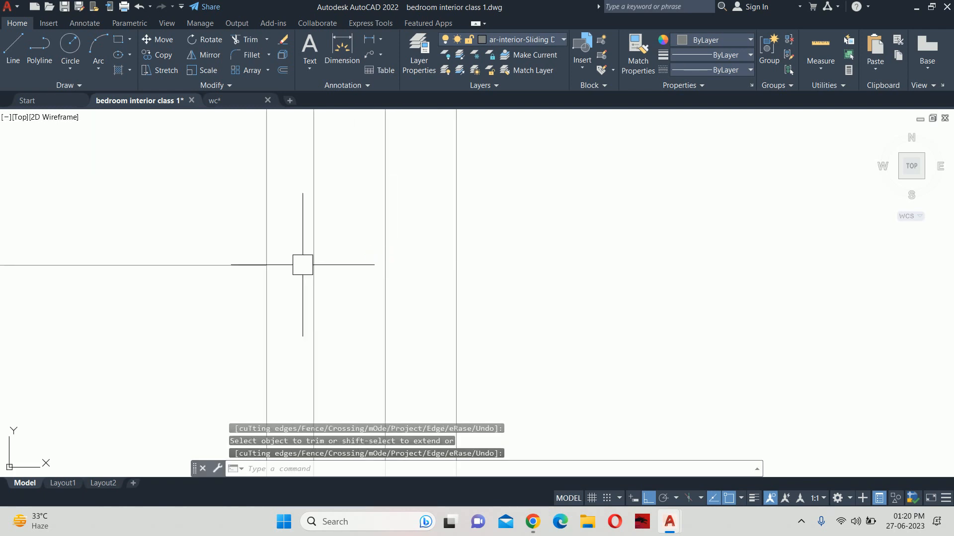
{"action": "key", "text": "Escape"}
{"action": "key", "text": "Escape"}
Trim the counter slab's top edge back to the front face of the mirror profile
{"action": "scroll", "coordinate": [339, 279], "scroll_direction": "down", "scroll_amount": 4}
{"action": "scroll", "coordinate": [366, 240], "scroll_direction": "up", "scroll_amount": 1}
{"action": "key", "text": "Return"}
{"action": "scroll", "coordinate": [328, 189], "scroll_direction": "up", "scroll_amount": 5}
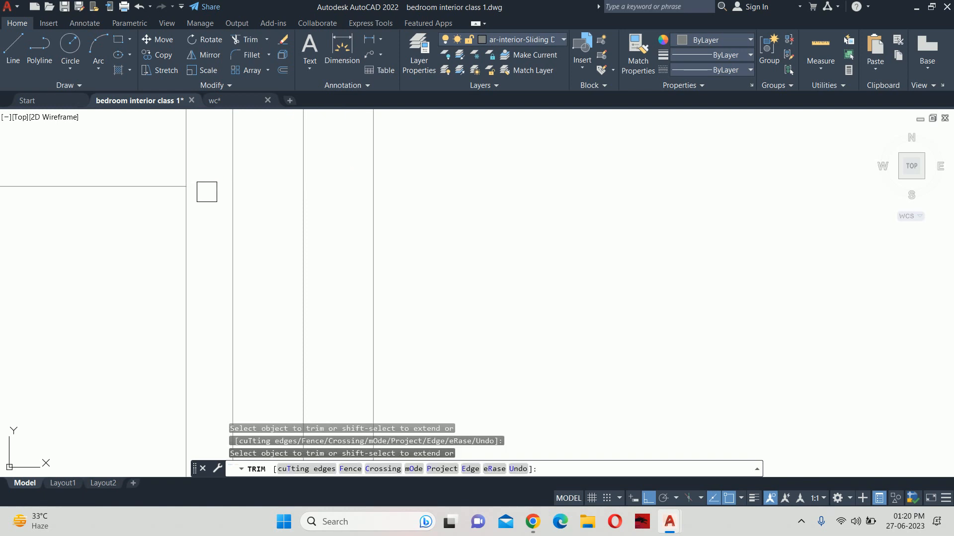
{"action": "key", "text": "Escape"}
{"action": "key", "text": "Escape"}
{"action": "key", "text": "Escape"}
{"action": "key", "text": "Escape"}
Draw a small circle in the profile's upper recess, centred above the middle layer's top edge and touching it
{"action": "scroll", "coordinate": [230, 214], "scroll_direction": "down", "scroll_amount": 11}
{"action": "middle_click_drag", "start_coordinate": [271, 298], "coordinate": [452, 302]}
{"action": "scroll", "coordinate": [421, 358], "scroll_direction": "down", "scroll_amount": 2}
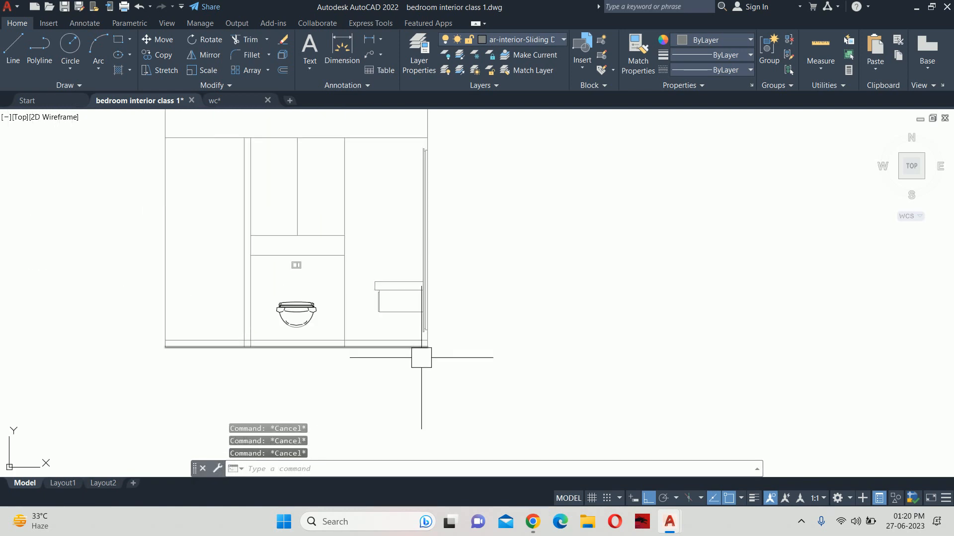
{"action": "scroll", "coordinate": [421, 358], "scroll_direction": "down", "scroll_amount": 2}
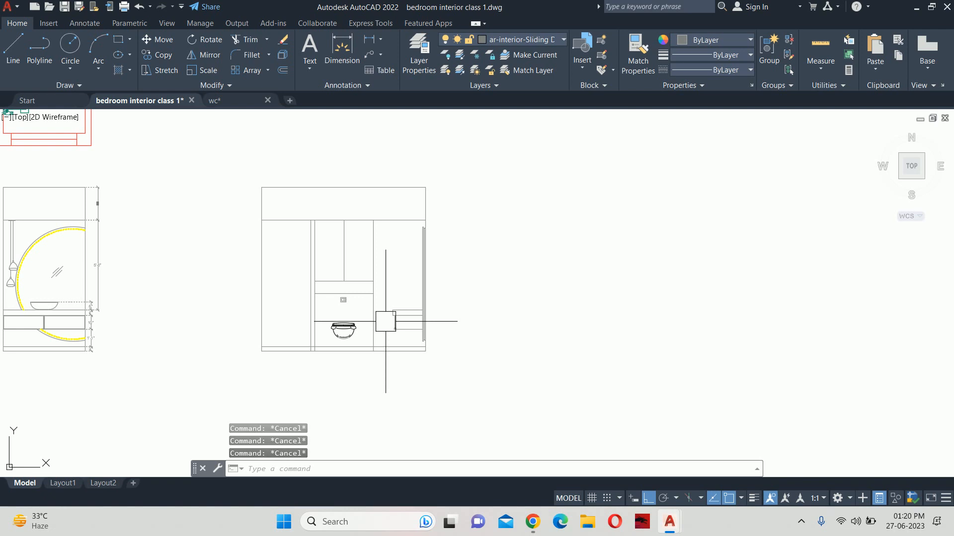
{"action": "scroll", "coordinate": [420, 231], "scroll_direction": "up", "scroll_amount": 5}
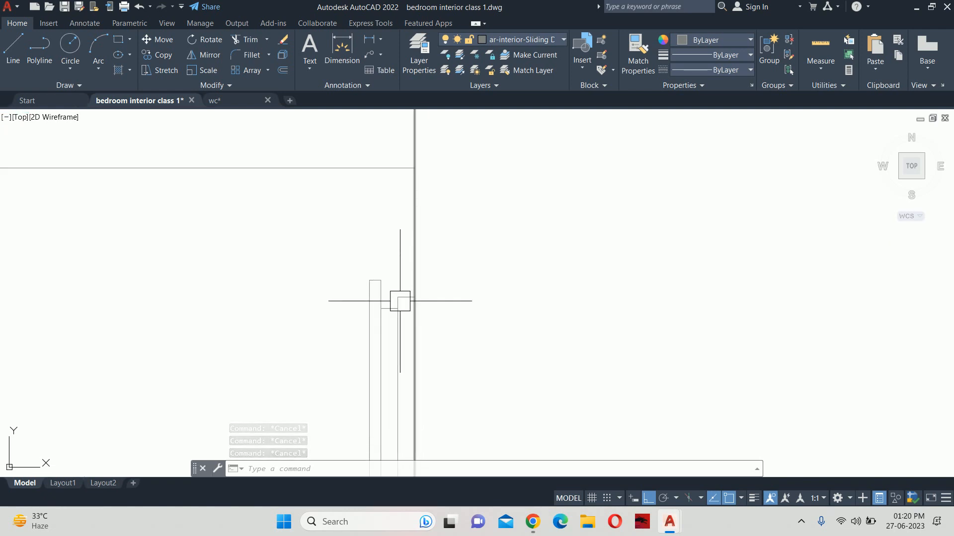
{"action": "scroll", "coordinate": [399, 301], "scroll_direction": "up", "scroll_amount": 4}
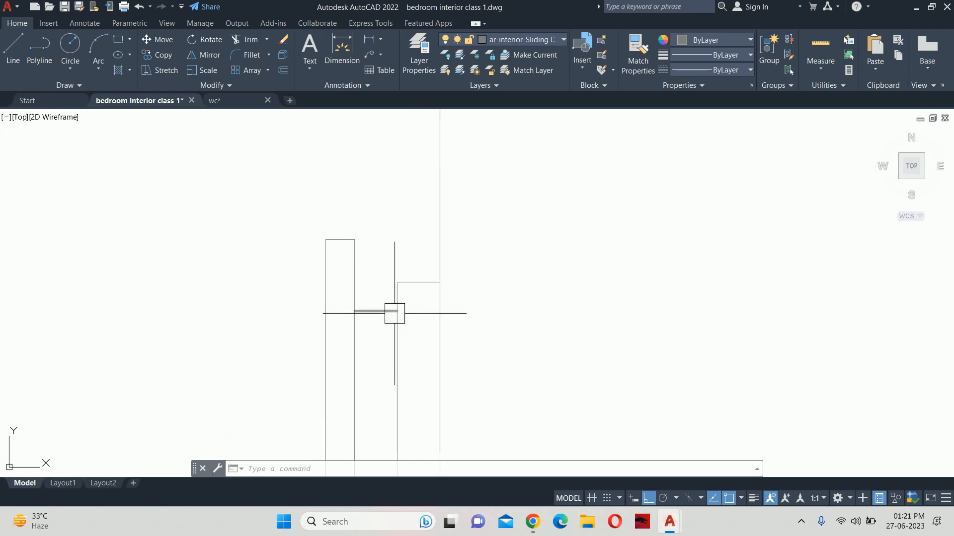
{"action": "type", "text": "c"}
{"action": "key", "text": "Return"}
{"action": "scroll", "coordinate": [353, 326], "scroll_direction": "up", "scroll_amount": 3}
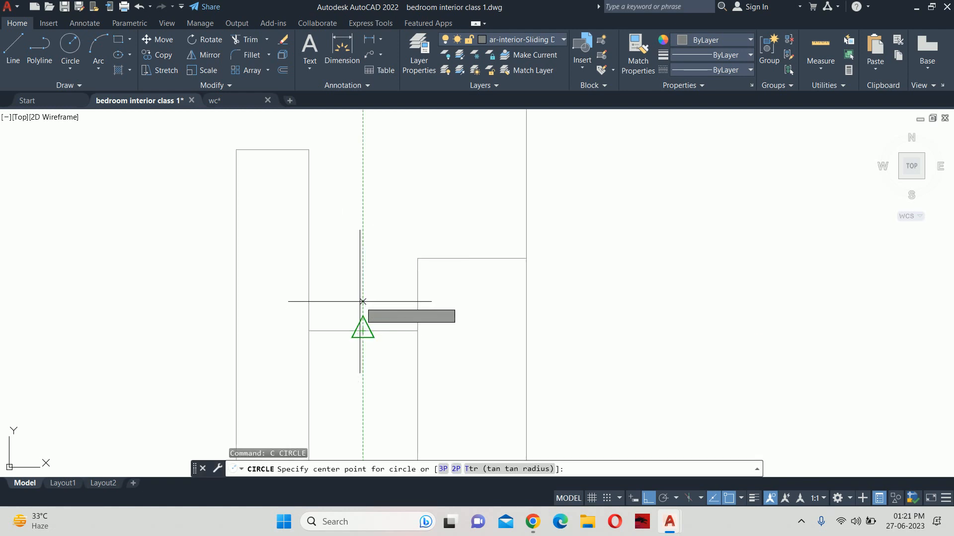
{"action": "left_click", "coordinate": [362, 294]}
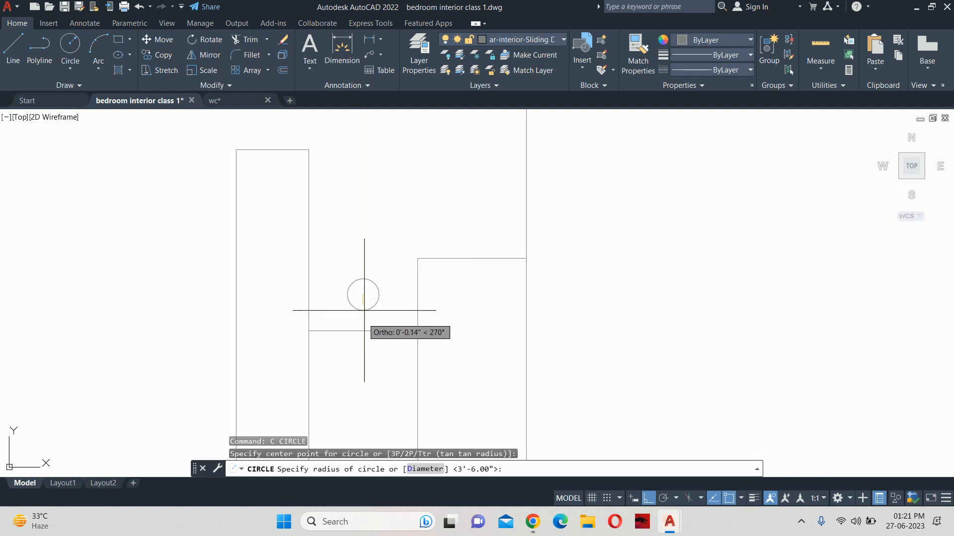
{"action": "left_click", "coordinate": [363, 331]}
{"action": "key", "text": "Escape"}
{"action": "key", "text": "Escape"}
Fill the small circle in the mirror profile's upper recess with a SOLID hatch
{"action": "type", "text": "H"}
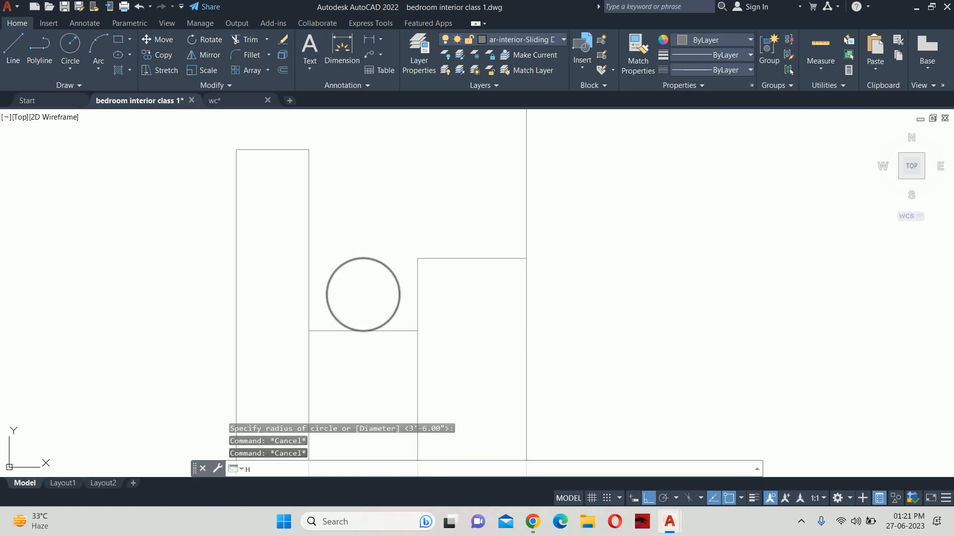
{"action": "key", "text": "Return"}
{"action": "left_click", "coordinate": [353, 289]}
{"action": "left_click", "coordinate": [113, 49]}
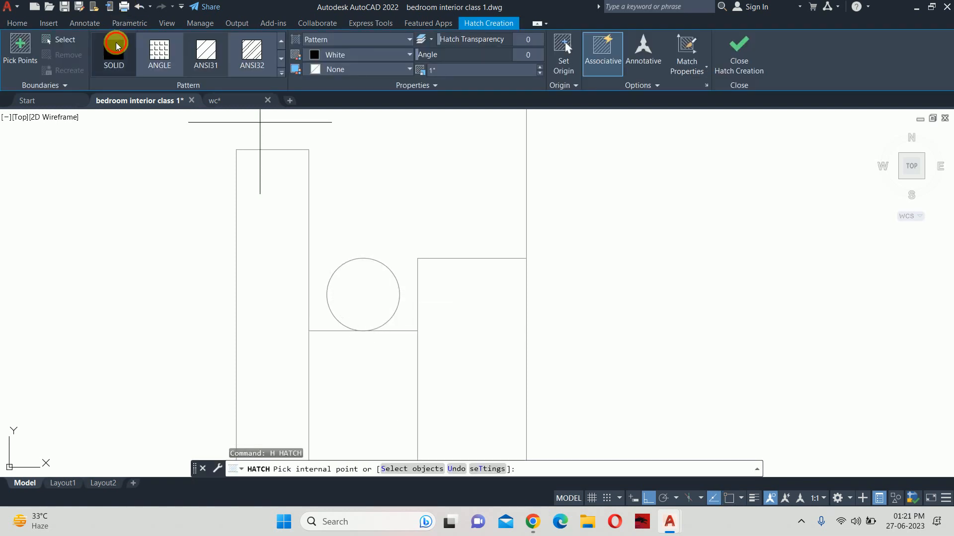
{"action": "left_click", "coordinate": [351, 278]}
{"action": "key", "text": "Escape"}
{"action": "key", "text": "Escape"}
{"action": "key", "text": "Escape"}
Match the properties of the round mirror's dashed yellow light strip to the solid-filled circle in the side profile
{"action": "scroll", "coordinate": [400, 276], "scroll_direction": "down", "scroll_amount": 5}
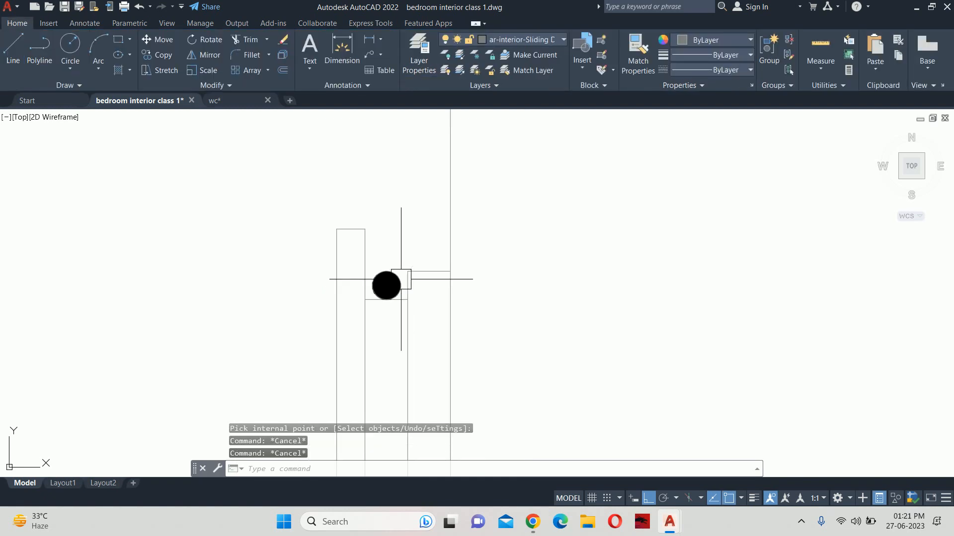
{"action": "middle_click_drag", "start_coordinate": [402, 277], "coordinate": [454, 264]}
{"action": "type", "text": "MA"}
{"action": "key", "text": "Return"}
{"action": "scroll", "coordinate": [454, 264], "scroll_direction": "down", "scroll_amount": 6}
{"action": "scroll", "coordinate": [321, 253], "scroll_direction": "down", "scroll_amount": 9}
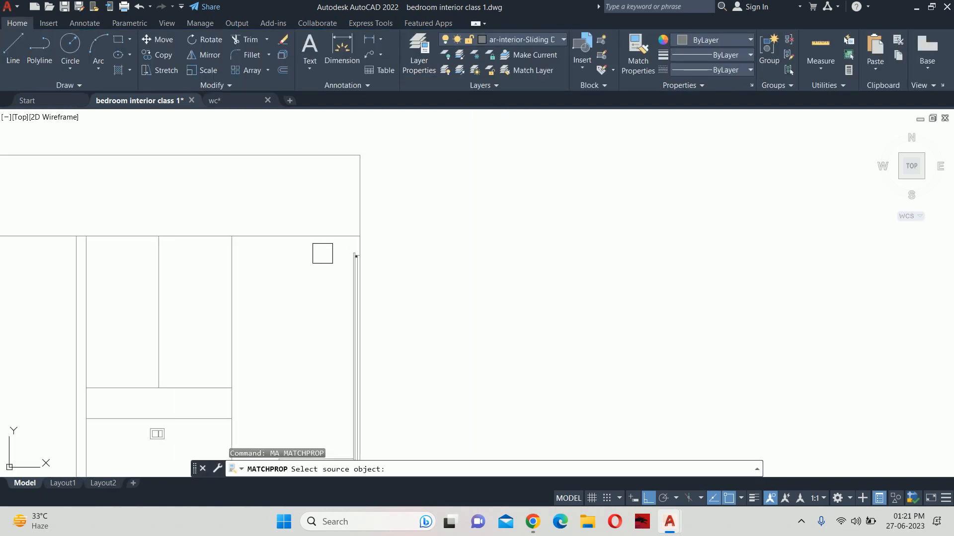
{"action": "middle_click_drag", "start_coordinate": [266, 280], "coordinate": [511, 283]}
{"action": "scroll", "coordinate": [198, 255], "scroll_direction": "up", "scroll_amount": 9}
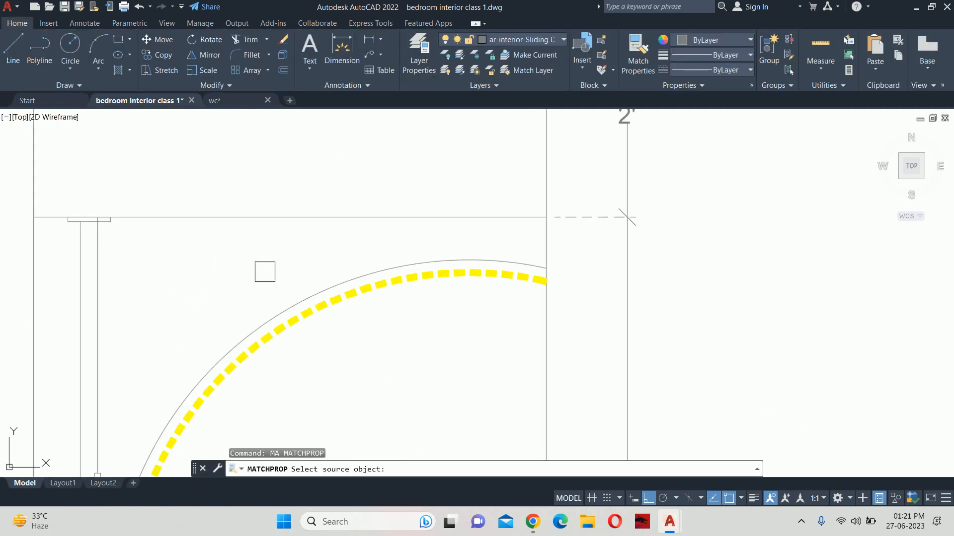
{"action": "left_click", "coordinate": [302, 309]}
{"action": "scroll", "coordinate": [326, 318], "scroll_direction": "down", "scroll_amount": 8}
{"action": "scroll", "coordinate": [228, 264], "scroll_direction": "up", "scroll_amount": 6}
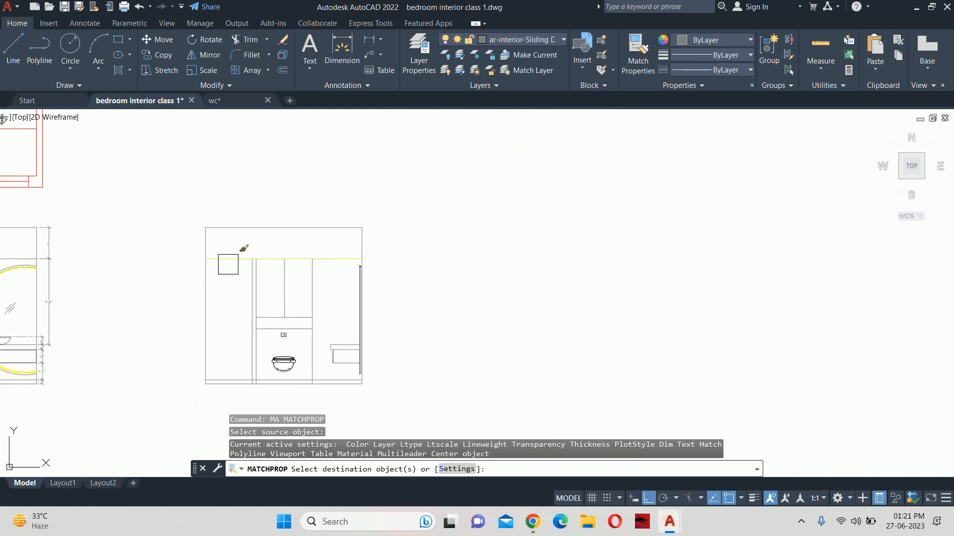
{"action": "scroll", "coordinate": [358, 271], "scroll_direction": "up", "scroll_amount": 8}
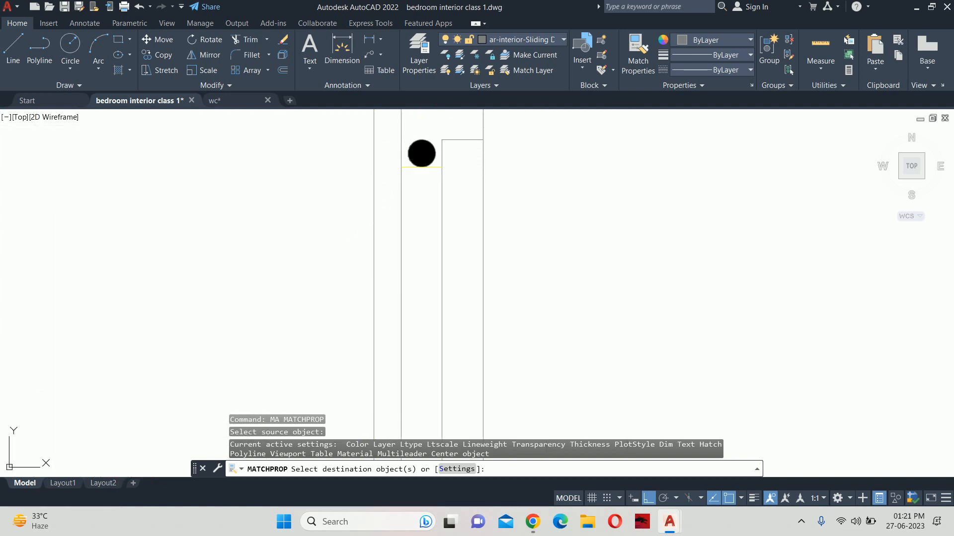
{"action": "left_click", "coordinate": [435, 144]}
{"action": "key", "text": "Return"}
{"action": "scroll", "coordinate": [425, 158], "scroll_direction": "down", "scroll_amount": 4}
{"action": "key", "text": "Escape"}
Examine the mirror profile's recessed light and layers, and compare the toilet wall elevation with the basin wall elevation
{"action": "scroll", "coordinate": [424, 166], "scroll_direction": "down", "scroll_amount": 6}
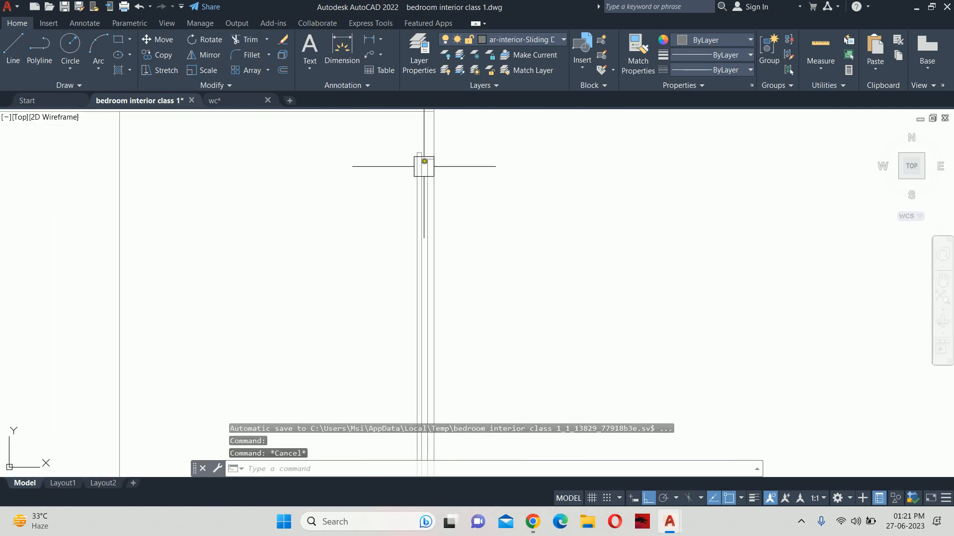
{"action": "scroll", "coordinate": [430, 208], "scroll_direction": "up", "scroll_amount": 5}
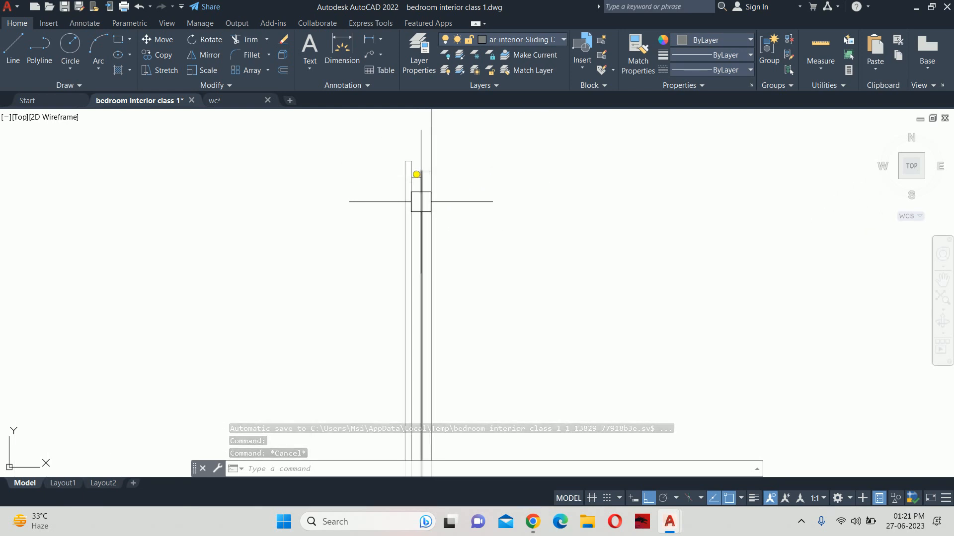
{"action": "scroll", "coordinate": [422, 187], "scroll_direction": "up", "scroll_amount": 2}
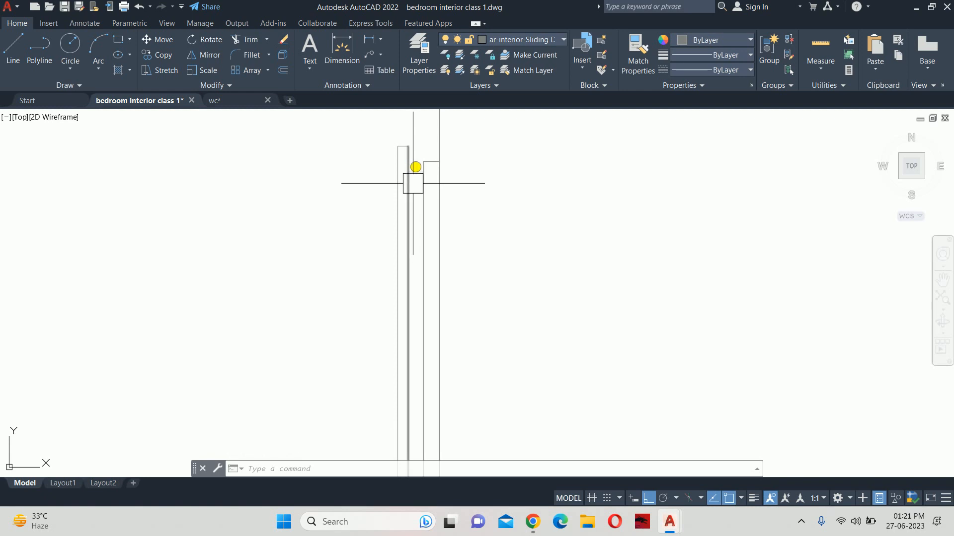
{"action": "scroll", "coordinate": [418, 171], "scroll_direction": "up", "scroll_amount": 5}
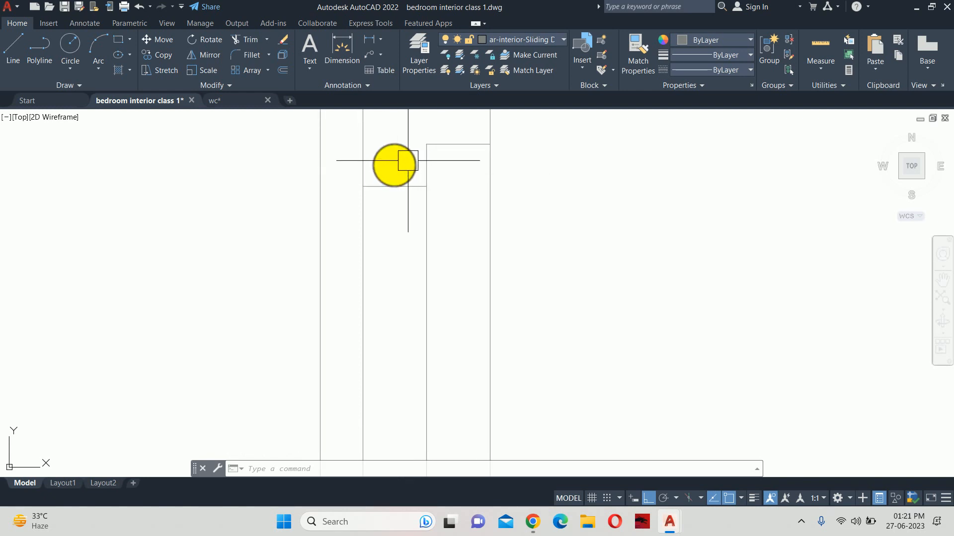
{"action": "scroll", "coordinate": [410, 168], "scroll_direction": "down", "scroll_amount": 6}
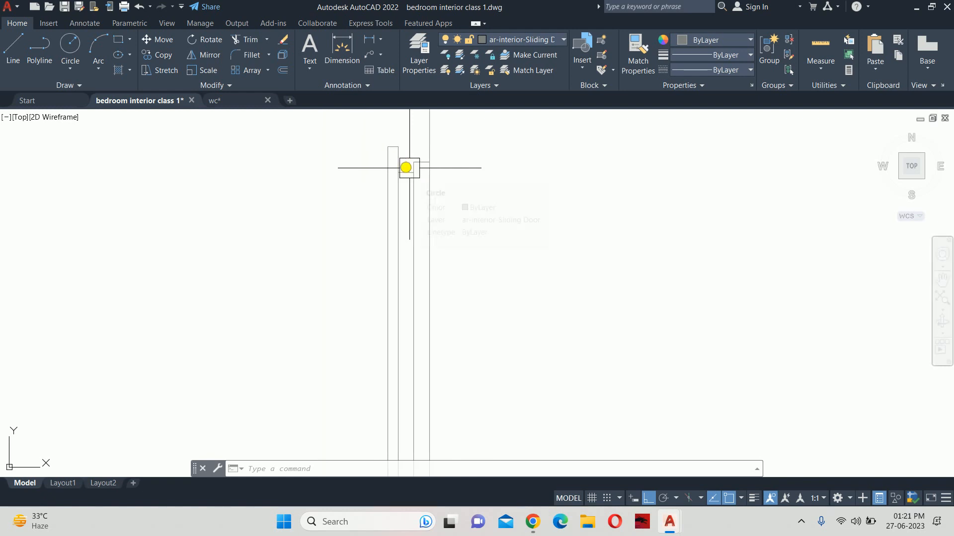
{"action": "scroll", "coordinate": [409, 167], "scroll_direction": "up", "scroll_amount": 4}
{"action": "scroll", "coordinate": [389, 176], "scroll_direction": "down", "scroll_amount": 8}
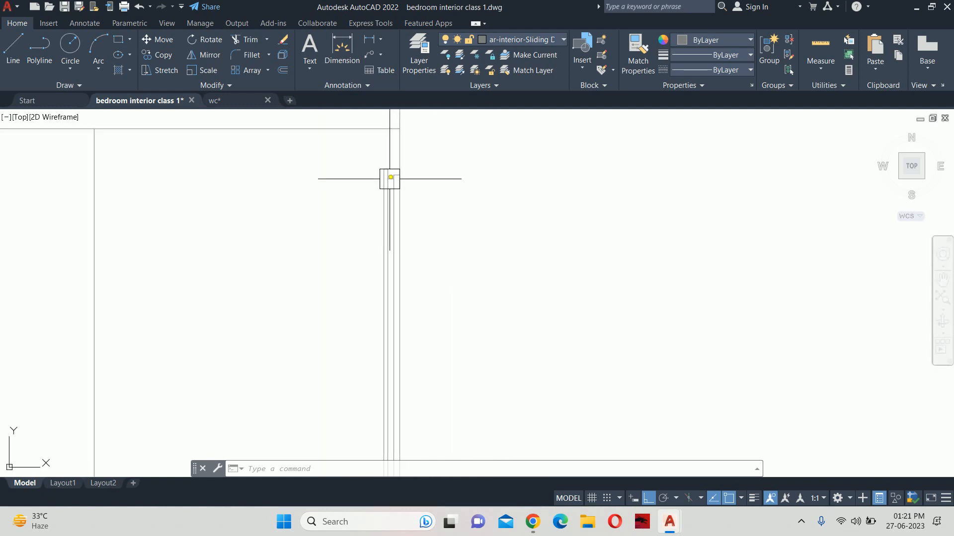
{"action": "scroll", "coordinate": [366, 324], "scroll_direction": "up", "scroll_amount": 4}
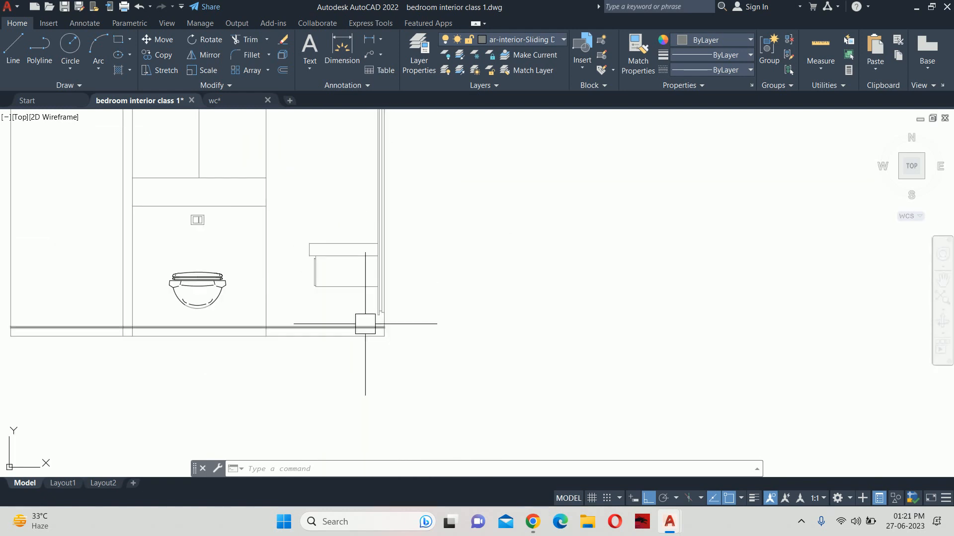
{"action": "mouse_move", "coordinate": [368, 323]}
{"action": "middle_mouse_down"}
{"action": "mouse_move", "coordinate": [375, 300]}
{"action": "mouse_move", "coordinate": [466, 327]}
{"action": "mouse_move", "coordinate": [468, 300]}
{"action": "middle_mouse_up"}
{"action": "scroll", "coordinate": [467, 301], "scroll_direction": "down", "scroll_amount": 3}
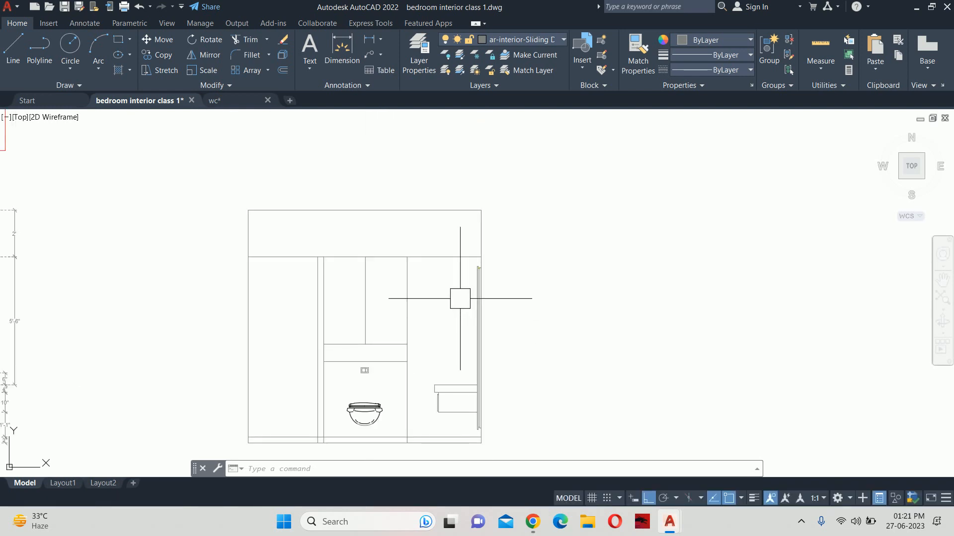
{"action": "scroll", "coordinate": [463, 300], "scroll_direction": "down", "scroll_amount": 2}
{"action": "key", "text": "Escape"}
{"action": "key", "text": "Escape"}
{"action": "key", "text": "Escape"}
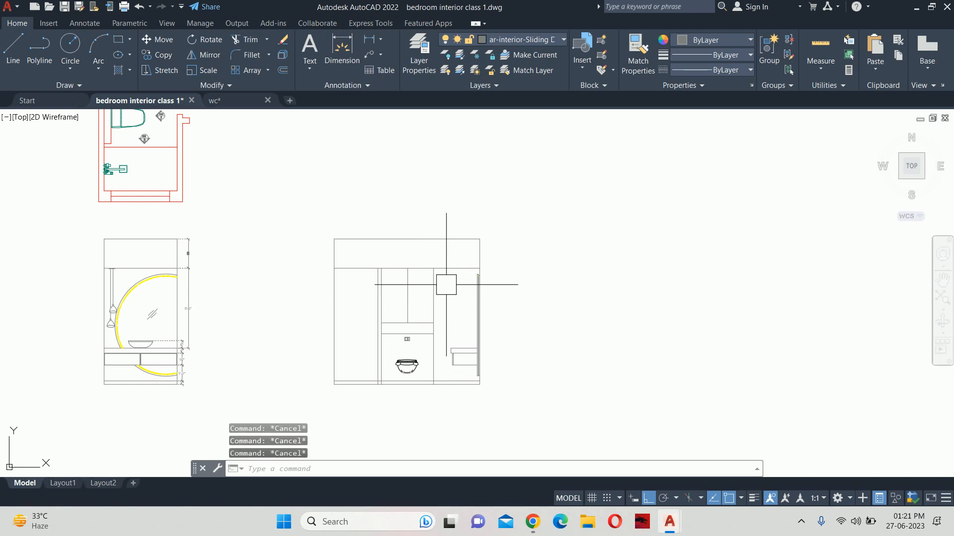
{"action": "middle_click_drag", "start_coordinate": [422, 350], "coordinate": [500, 341]}
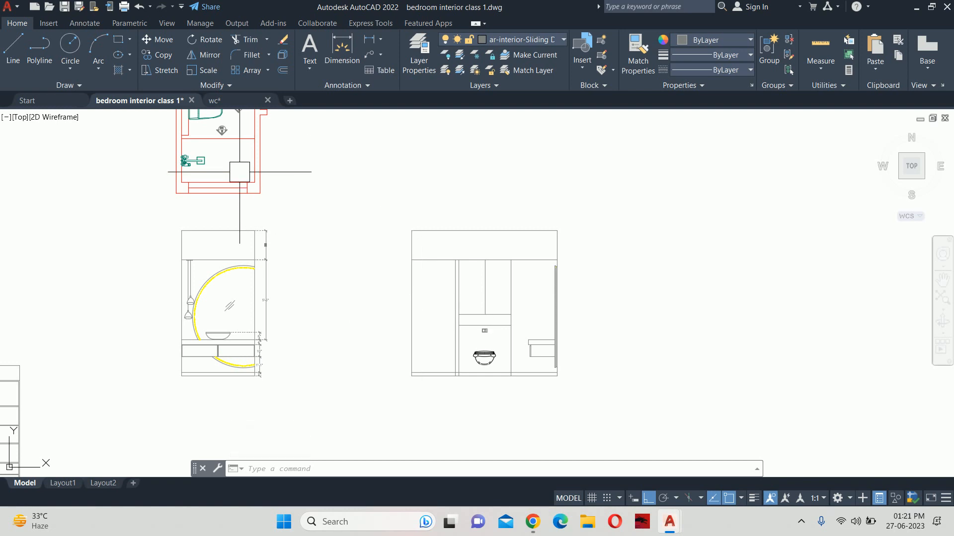
Switch to the browser and search the cad-block.com site for SHOWER
{"action": "left_click", "coordinate": [453, 462]}
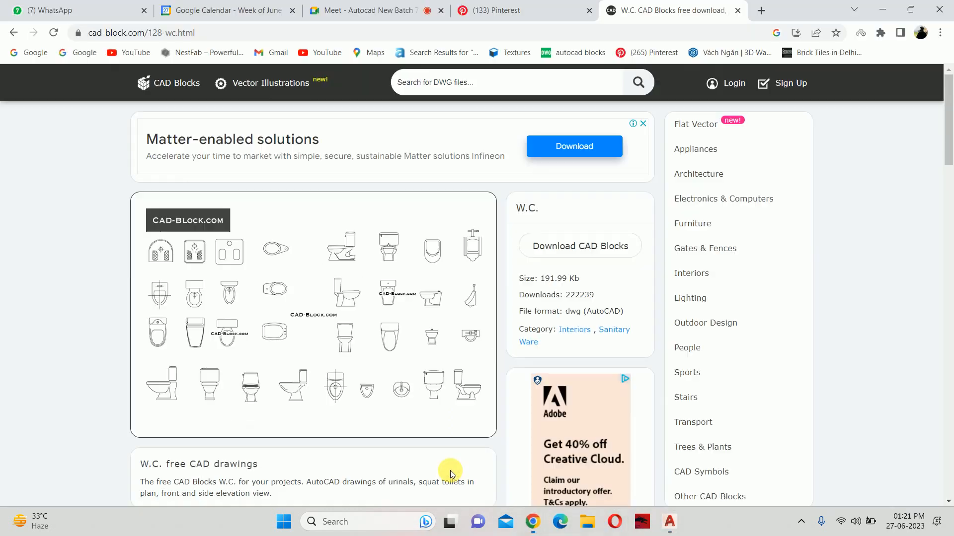
{"action": "scroll", "coordinate": [407, 253], "scroll_direction": "down", "scroll_amount": 15}
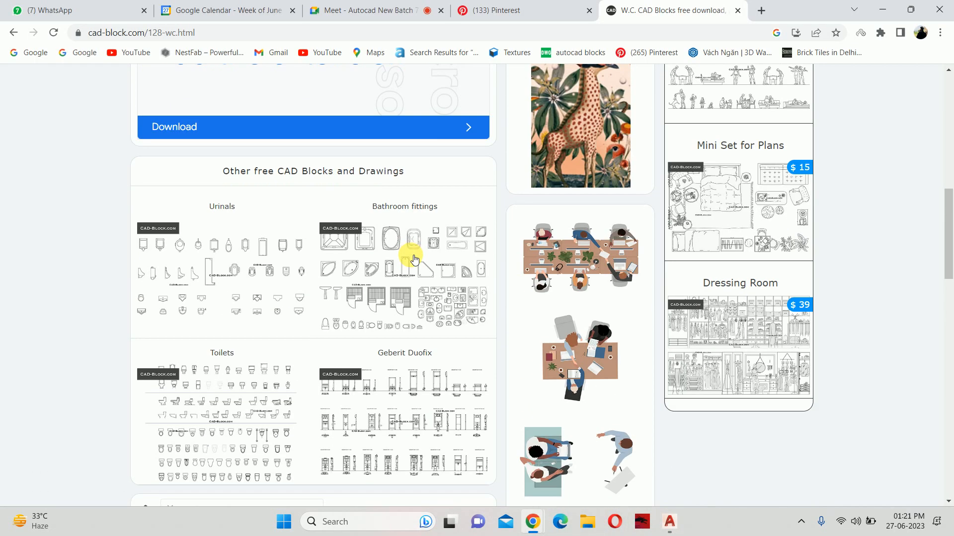
{"action": "scroll", "coordinate": [410, 252], "scroll_direction": "down", "scroll_amount": 10}
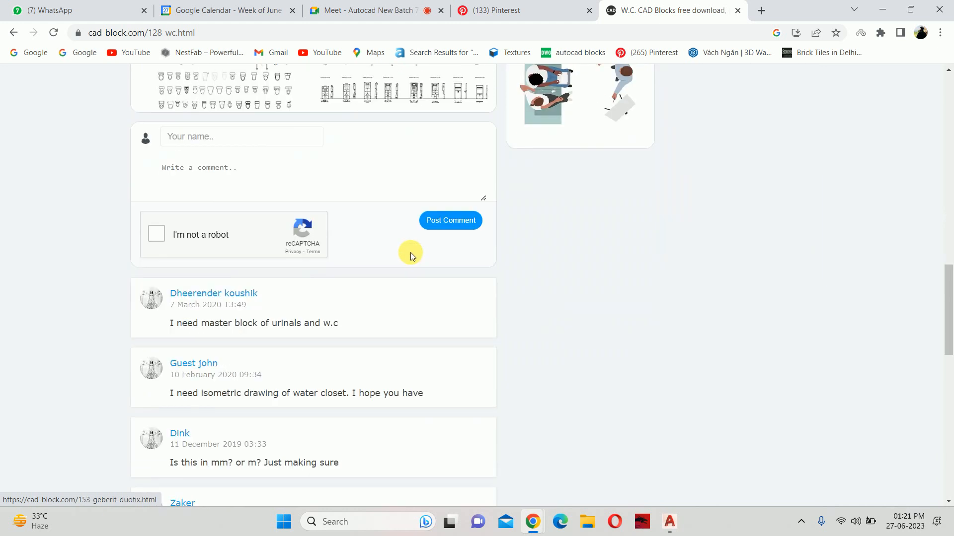
{"action": "scroll", "coordinate": [410, 252], "scroll_direction": "up", "scroll_amount": 20}
{"action": "scroll", "coordinate": [401, 261], "scroll_direction": "up", "scroll_amount": 4}
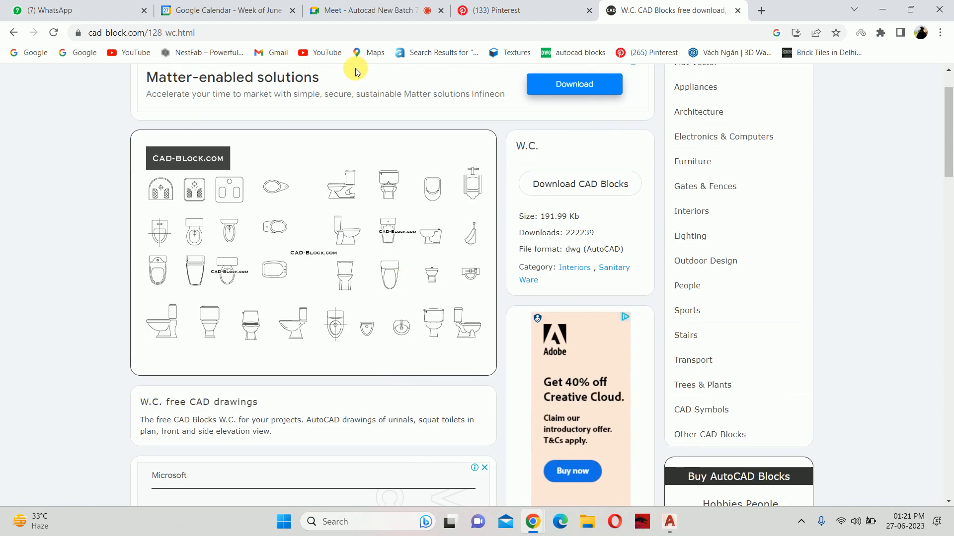
{"action": "left_click", "coordinate": [402, 84]}
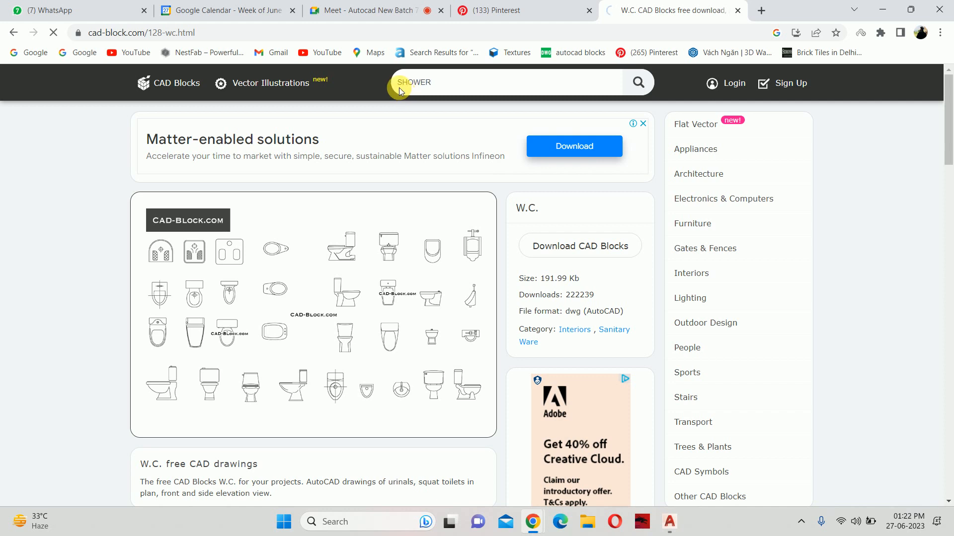
{"action": "type", "text": "SHOWER"}
{"action": "key", "text": "Return"}
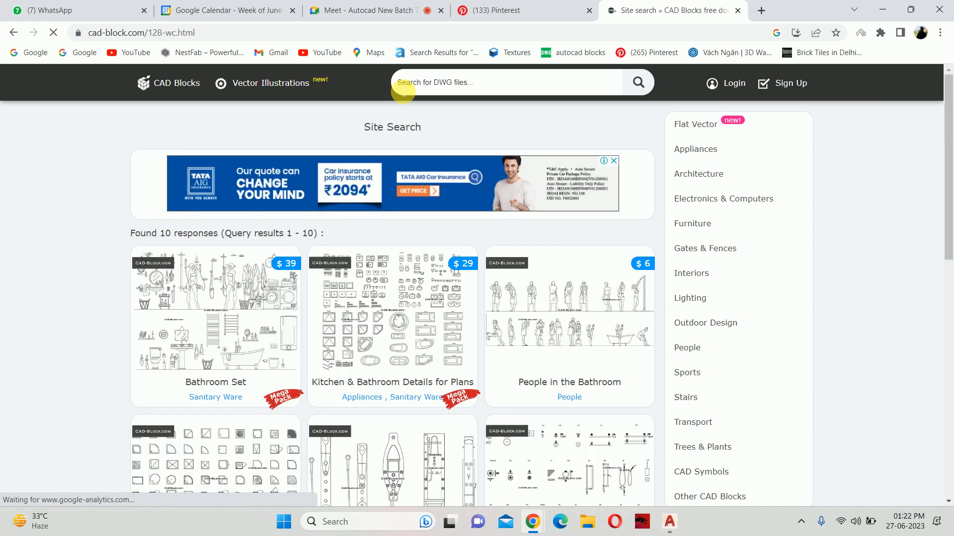
Download the Bathroom accessories CAD blocks from the search results and open the downloaded drawing in AutoCAD
{"action": "scroll", "coordinate": [517, 204], "scroll_direction": "down", "scroll_amount": 2}
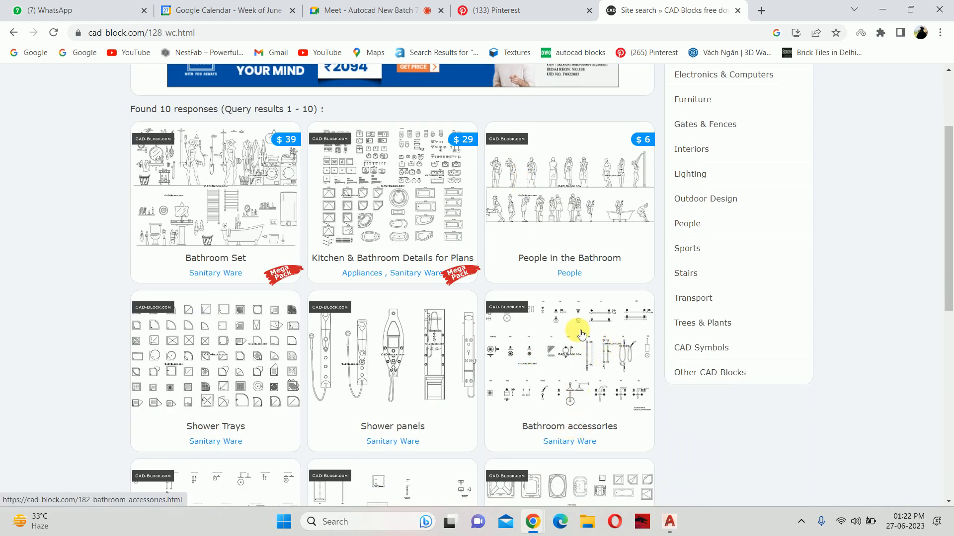
{"action": "left_click", "coordinate": [569, 348]}
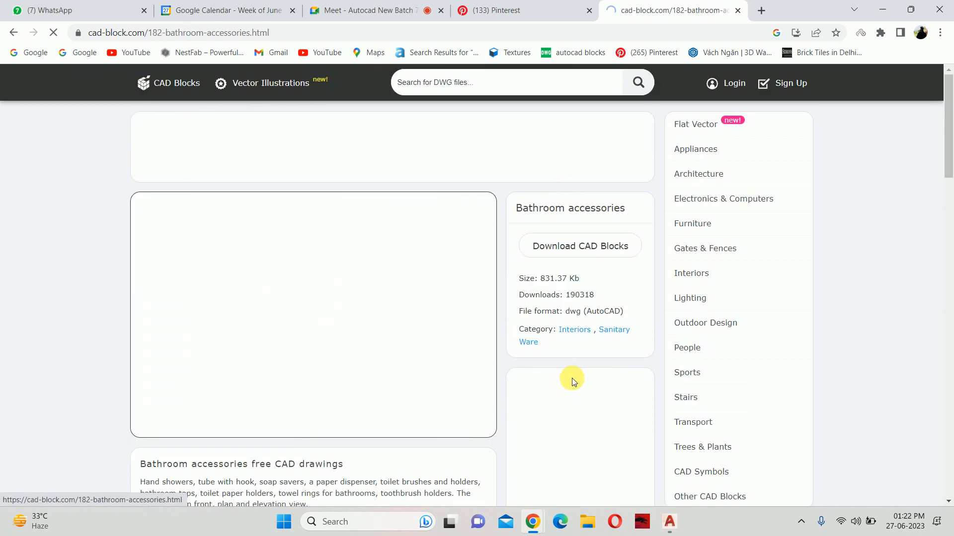
{"action": "left_click", "coordinate": [576, 246]}
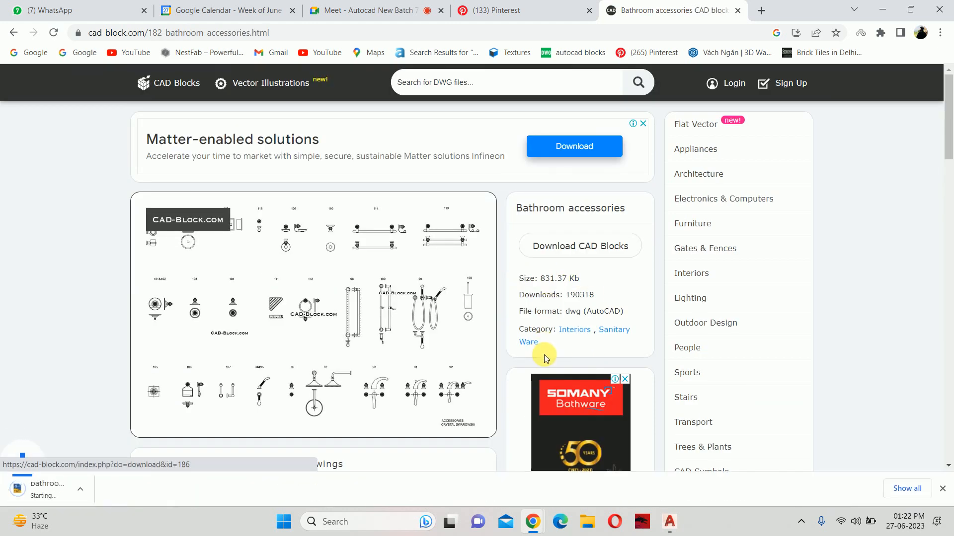
{"action": "left_click", "coordinate": [75, 488]}
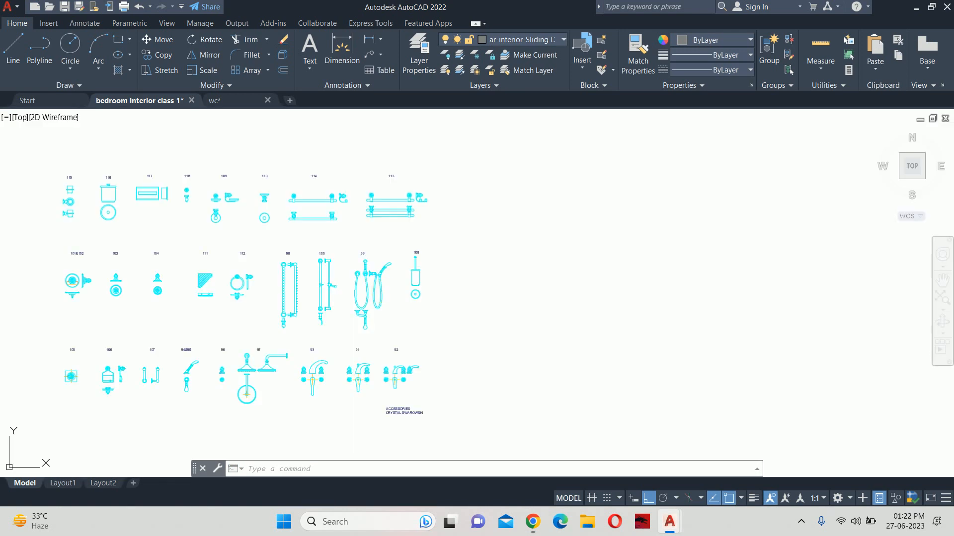
Examine the shower blocks in the bathroom_accessories drawing, comparing the hand showers, shower rails and overhead shower heads
{"action": "scroll", "coordinate": [354, 289], "scroll_direction": "up", "scroll_amount": 6}
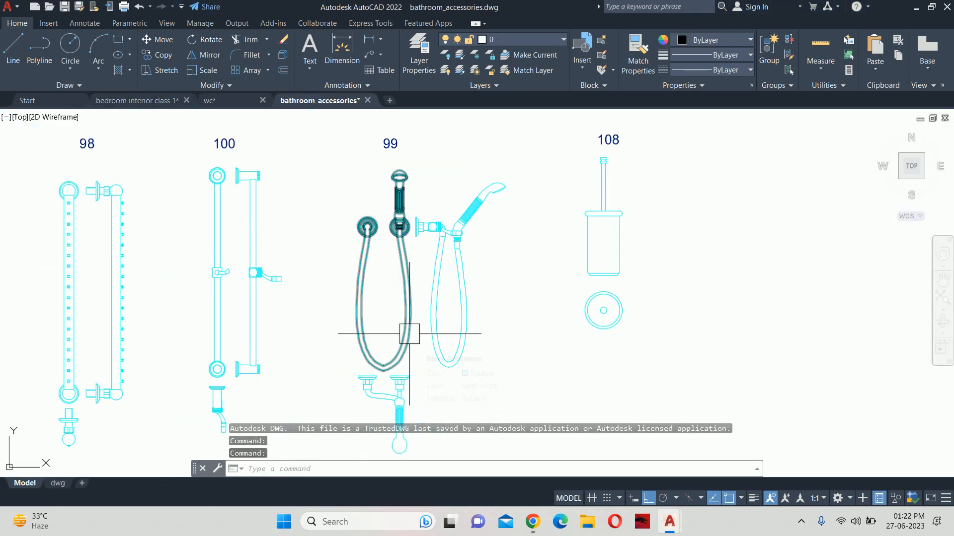
{"action": "scroll", "coordinate": [413, 268], "scroll_direction": "down", "scroll_amount": 2}
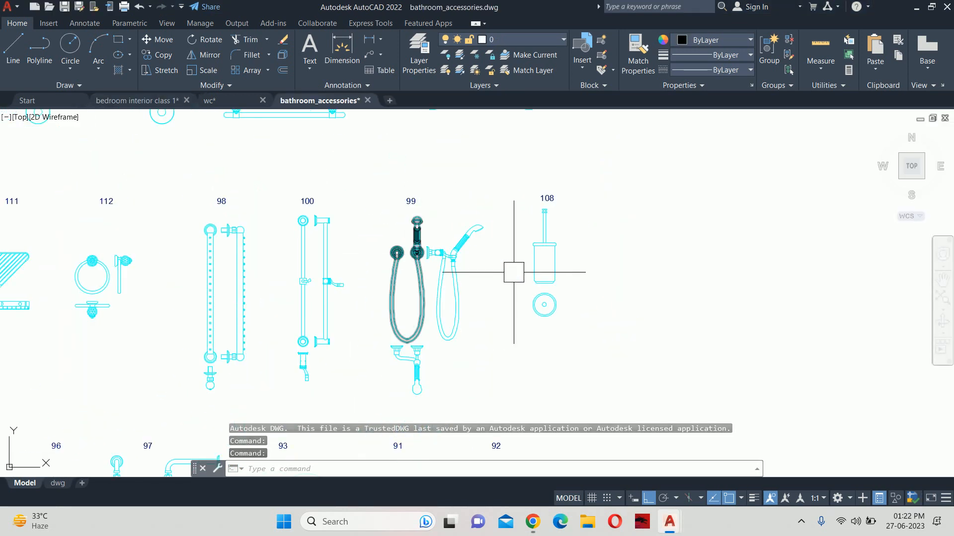
{"action": "scroll", "coordinate": [522, 308], "scroll_direction": "down", "scroll_amount": 5}
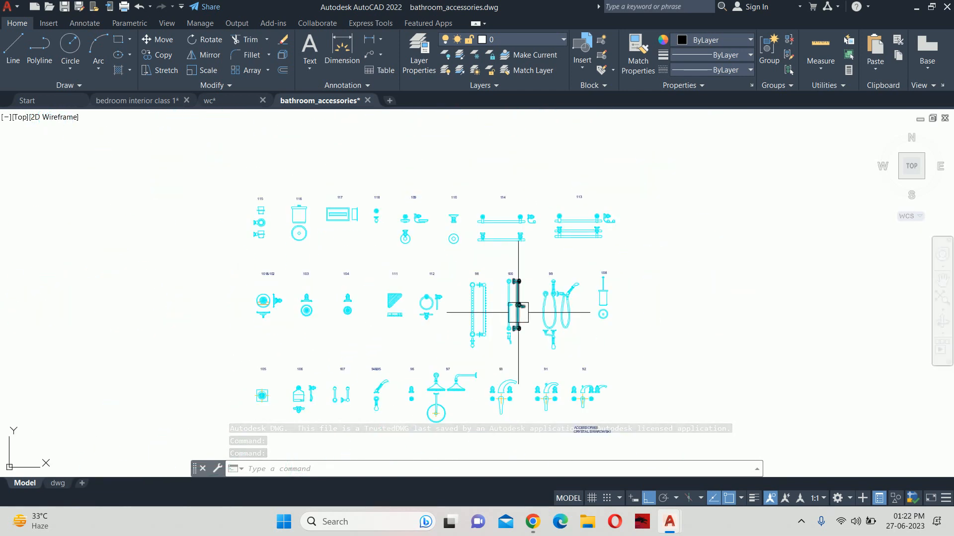
{"action": "scroll", "coordinate": [517, 304], "scroll_direction": "up", "scroll_amount": 3}
{"action": "middle_click_drag", "start_coordinate": [517, 305], "coordinate": [492, 225]}
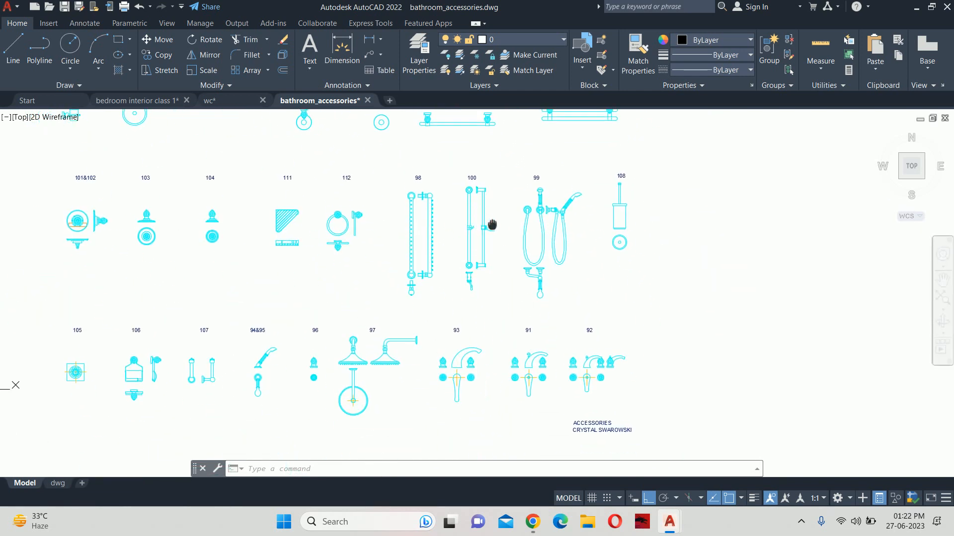
{"action": "scroll", "coordinate": [372, 351], "scroll_direction": "up", "scroll_amount": 2}
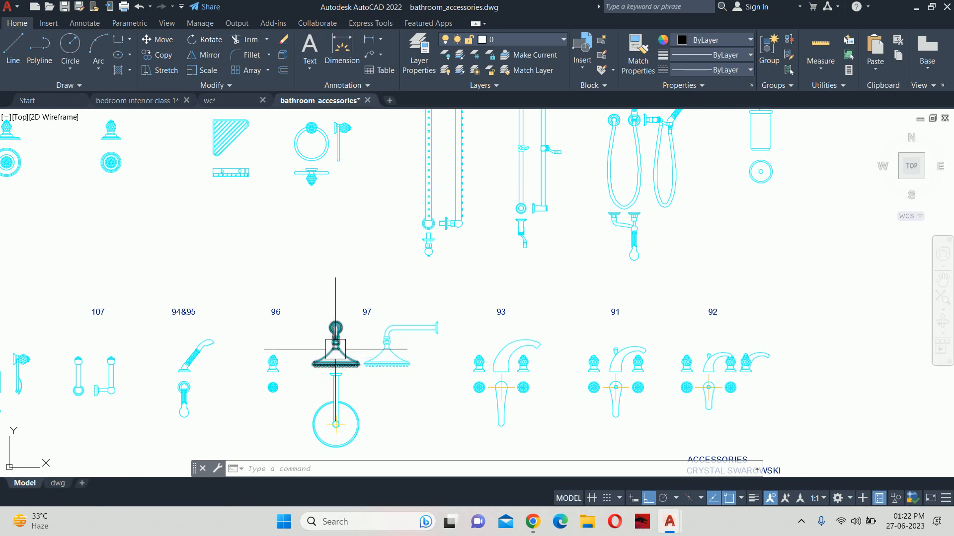
{"action": "mouse_move", "coordinate": [335, 349]}
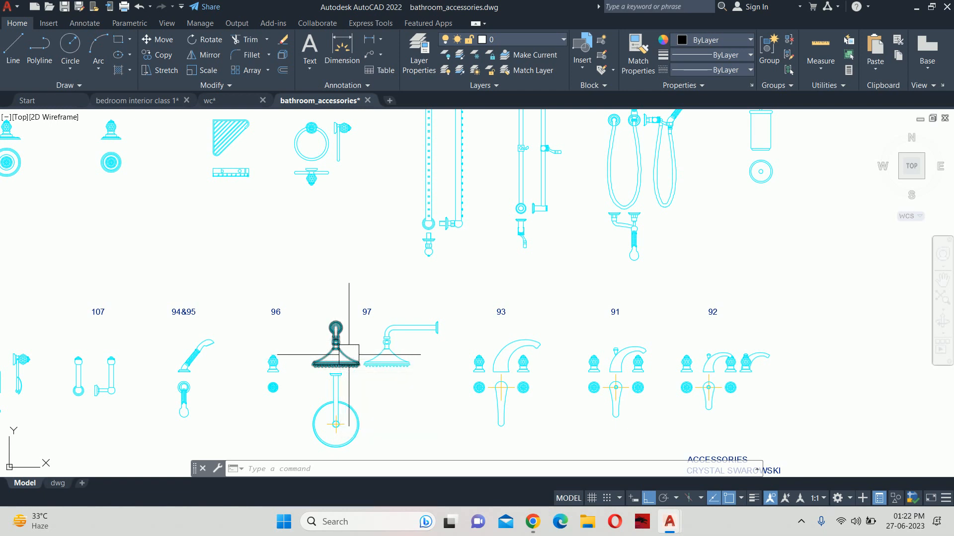
{"action": "scroll", "coordinate": [433, 347], "scroll_direction": "down", "scroll_amount": 2}
{"action": "scroll", "coordinate": [517, 233], "scroll_direction": "up", "scroll_amount": 2}
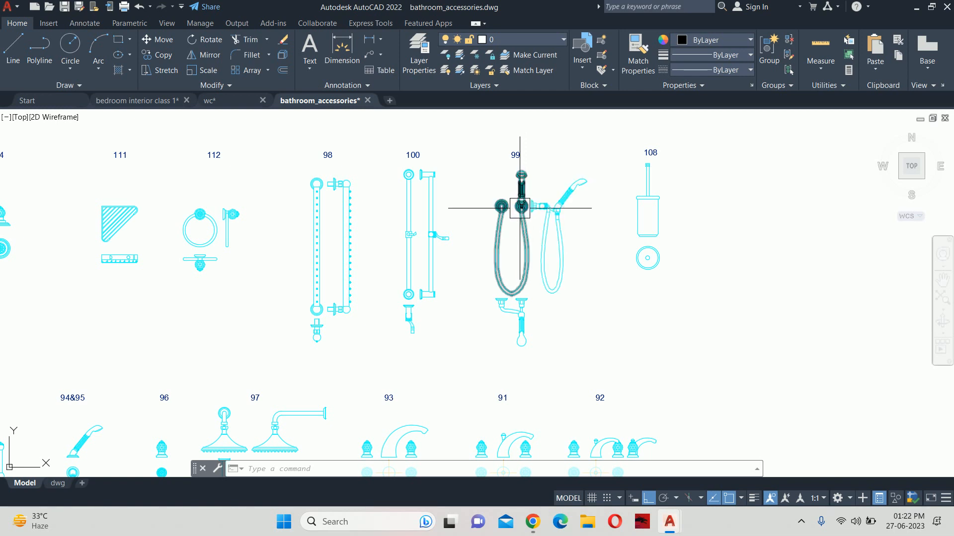
{"action": "scroll", "coordinate": [511, 227], "scroll_direction": "down", "scroll_amount": 2}
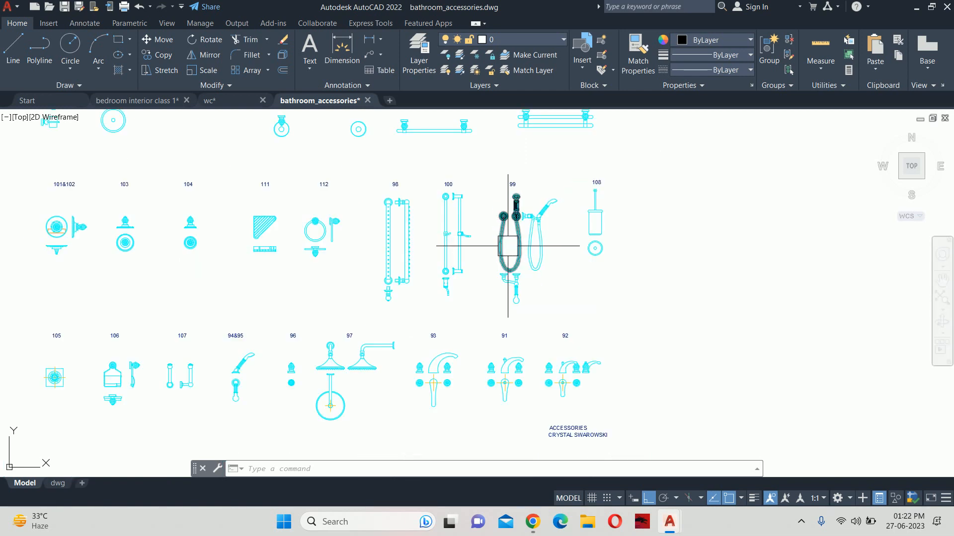
Copy the front-view hand shower block 99 and the front-view overhead shower head block 97 from the accessories drawing
{"action": "middle_click_drag", "start_coordinate": [508, 246], "coordinate": [625, 268]}
{"action": "key", "text": "Escape"}
{"action": "key", "text": "Escape"}
{"action": "scroll", "coordinate": [606, 276], "scroll_direction": "up", "scroll_amount": 2}
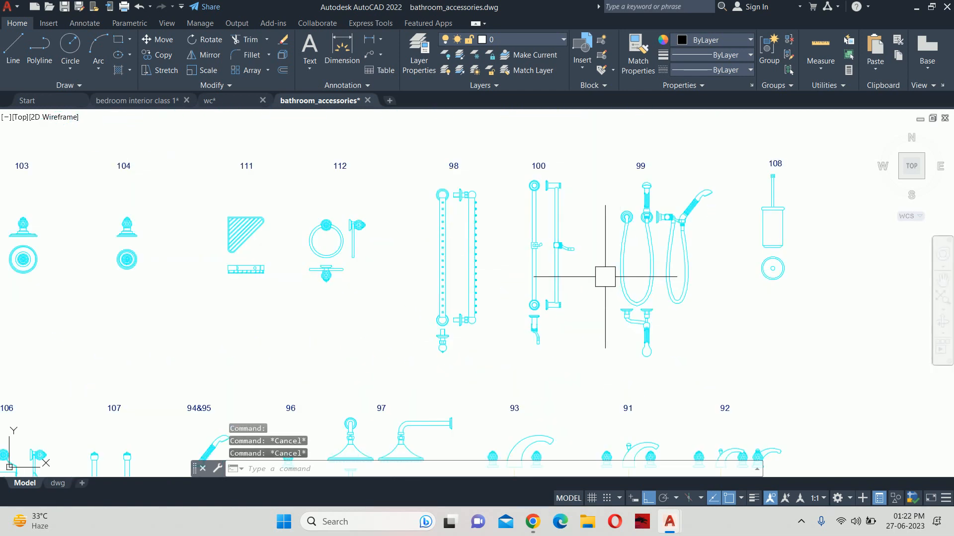
{"action": "left_click", "coordinate": [620, 268]}
{"action": "middle_click_drag", "start_coordinate": [616, 273], "coordinate": [546, 137]}
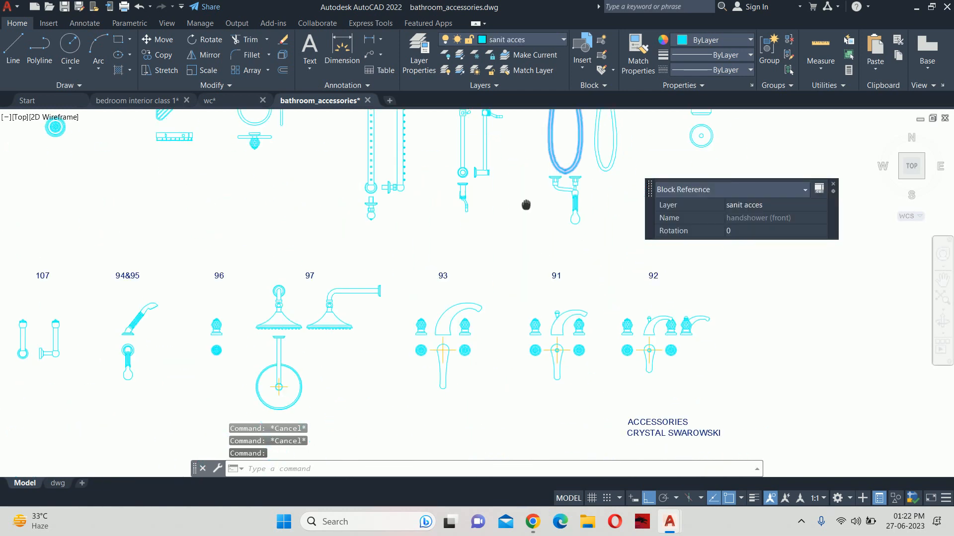
{"action": "left_click", "coordinate": [281, 316]}
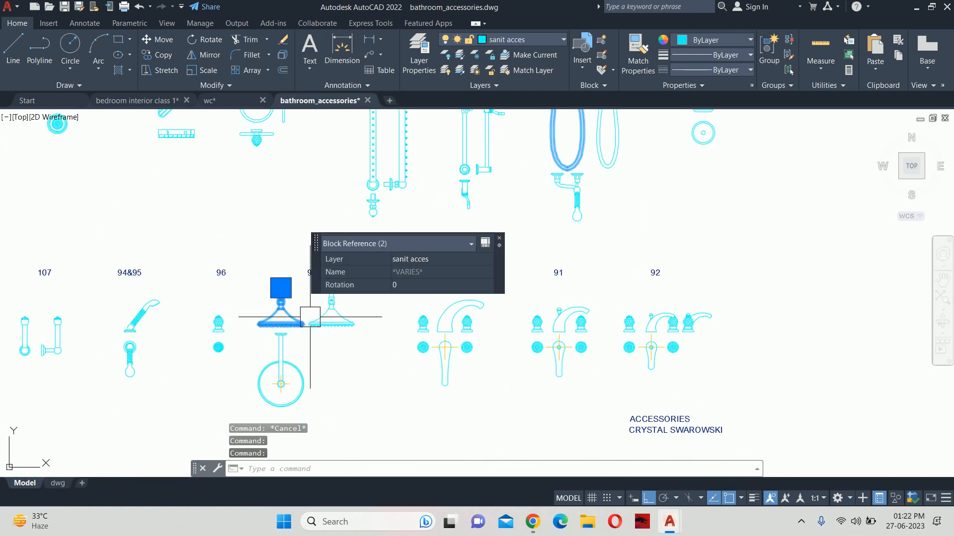
{"action": "key", "text": "ctrl+c"}
Paste the copied shower blocks into the bedroom interior class 1 drawing, in the empty area beyond the bathroom elevations
{"action": "left_click", "coordinate": [139, 102]}
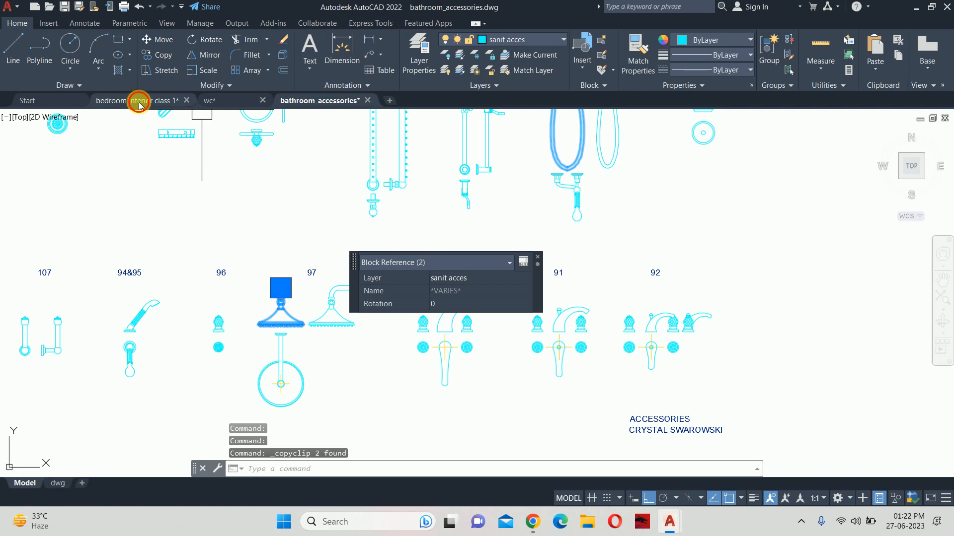
{"action": "scroll", "coordinate": [379, 267], "scroll_direction": "down", "scroll_amount": 1}
{"action": "key", "text": "ctrl+v"}
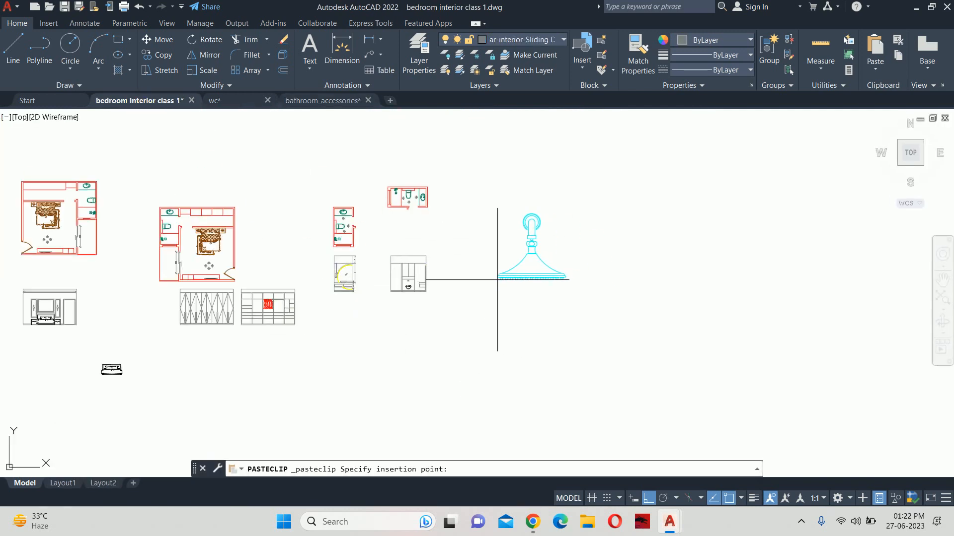
{"action": "key", "text": "Escape"}
{"action": "key", "text": "Escape"}
{"action": "scroll", "coordinate": [497, 280], "scroll_direction": "down", "scroll_amount": 3}
Move the pasted hand shower across to sit directly beside the overhead shower head
{"action": "type", "text": "M"}
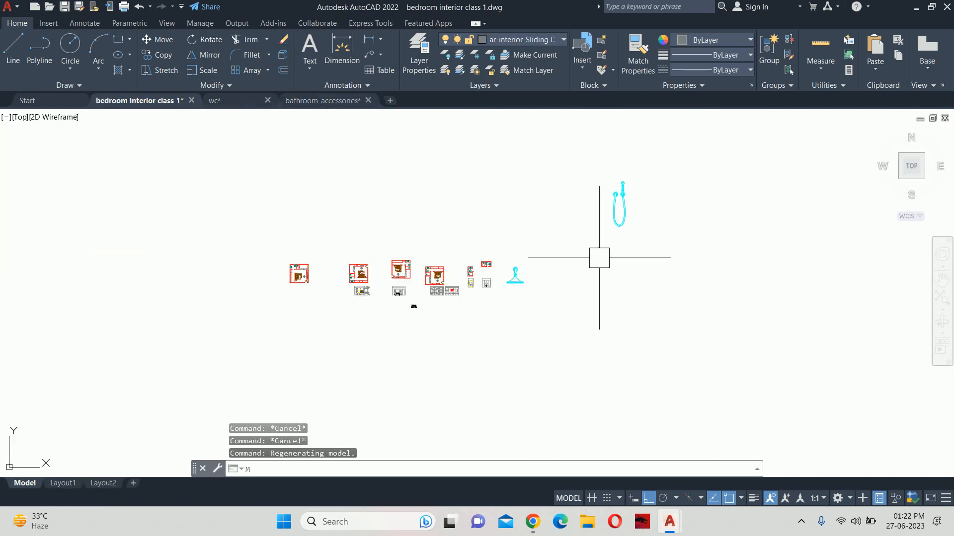
{"action": "key", "text": "space"}
{"action": "left_click", "coordinate": [615, 232]}
{"action": "key", "text": "space"}
{"action": "left_click", "coordinate": [615, 233]}
{"action": "scroll", "coordinate": [532, 325], "scroll_direction": "up", "scroll_amount": 4}
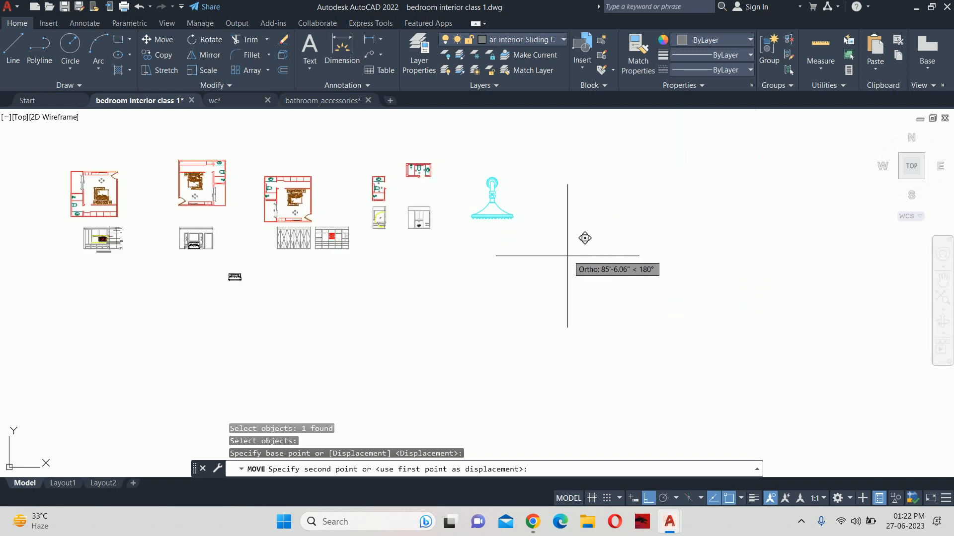
{"action": "left_click", "coordinate": [643, 230]}
{"action": "key", "text": "space"}
{"action": "left_click", "coordinate": [784, 230]}
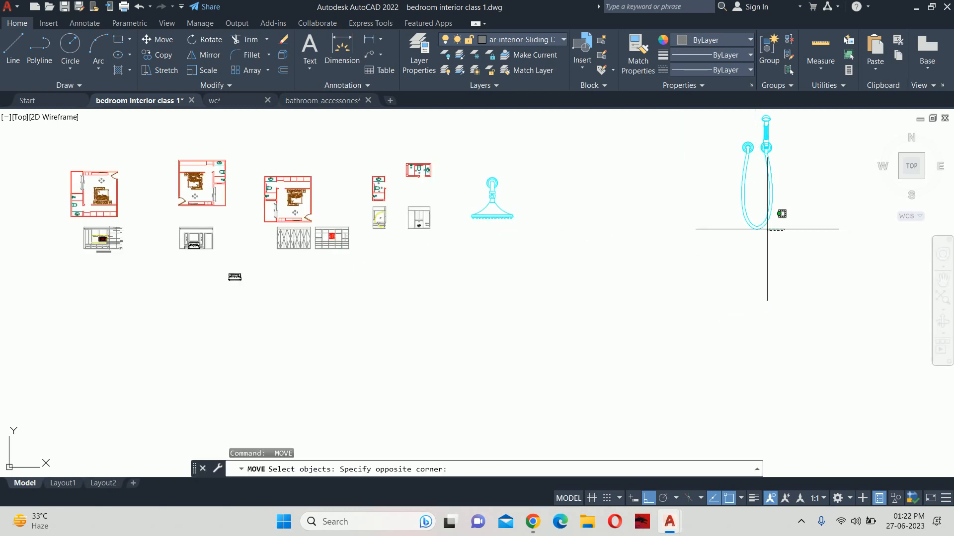
{"action": "left_click", "coordinate": [750, 229]}
{"action": "key", "text": "space"}
{"action": "left_click", "coordinate": [729, 228]}
{"action": "left_click", "coordinate": [509, 283]}
{"action": "key", "text": "Escape"}
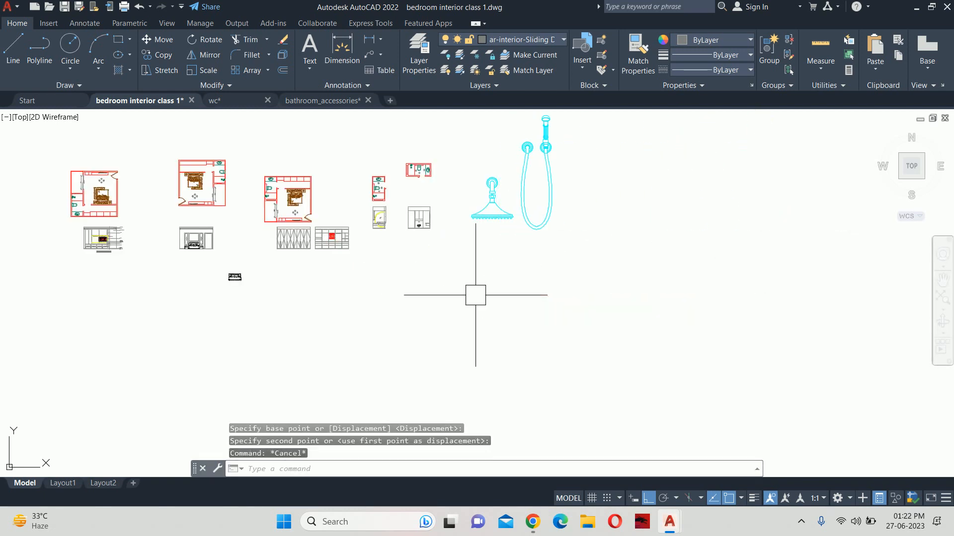
Scale both shower fittings by reference, using a reference length of 25.4 and a new length of 1
{"action": "type", "text": "sc"}
{"action": "key", "text": "space"}
{"action": "left_click", "coordinate": [576, 295]}
{"action": "left_click", "coordinate": [492, 189]}
{"action": "key", "text": "space"}
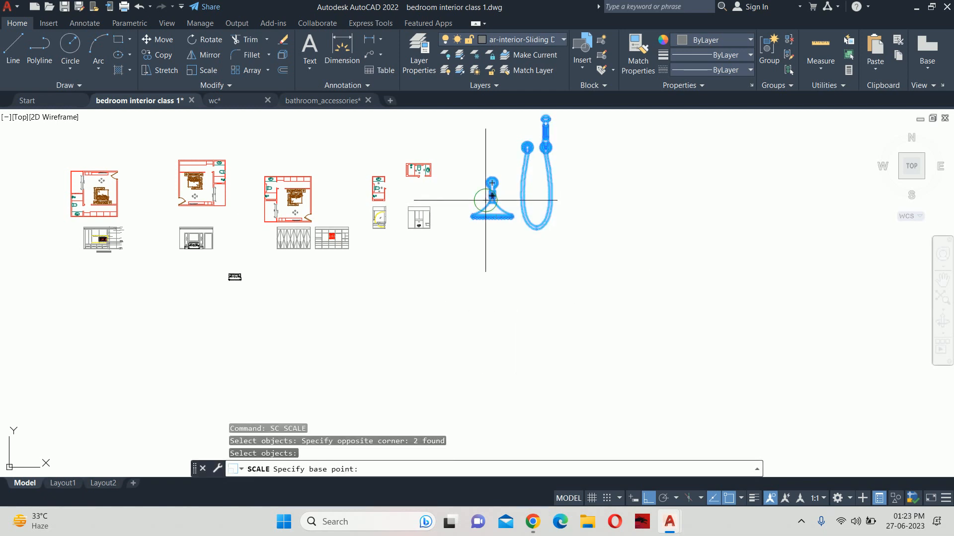
{"action": "left_click", "coordinate": [492, 196]}
{"action": "type", "text": "r"}
{"action": "key", "text": "Return"}
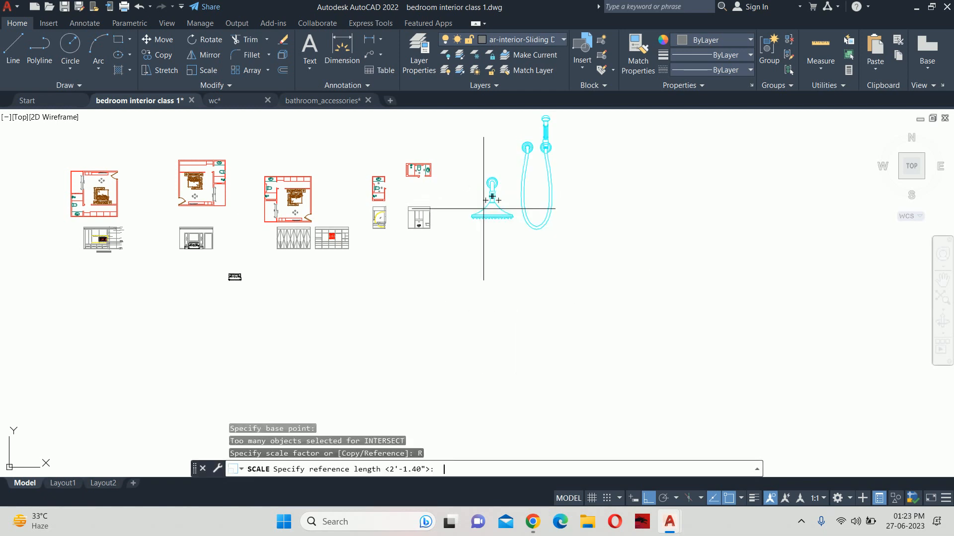
{"action": "type", "text": "25"}
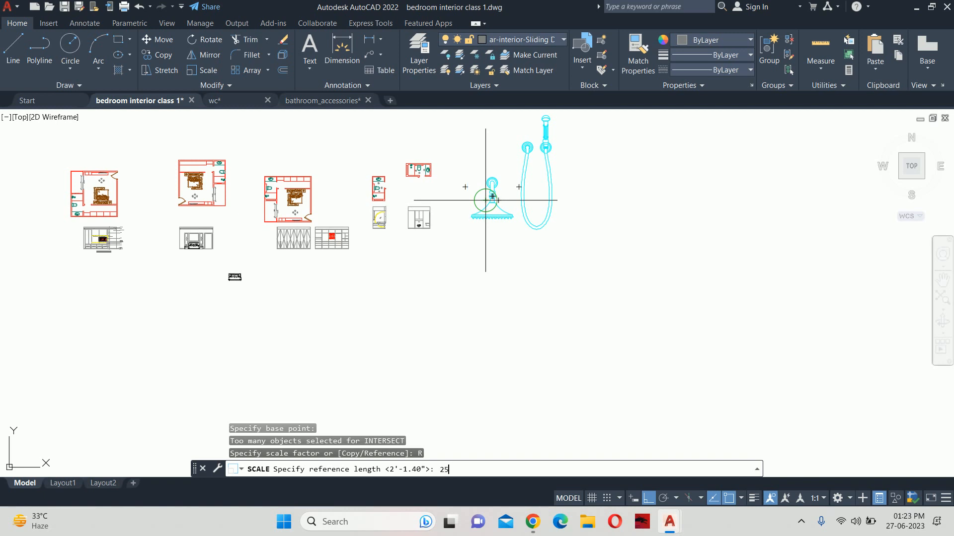
{"action": "type", "text": ".4"}
{"action": "key", "text": "Return"}
{"action": "type", "text": "1"}
{"action": "key", "text": "Return"}
{"action": "key", "text": "Escape"}
{"action": "key", "text": "Escape"}
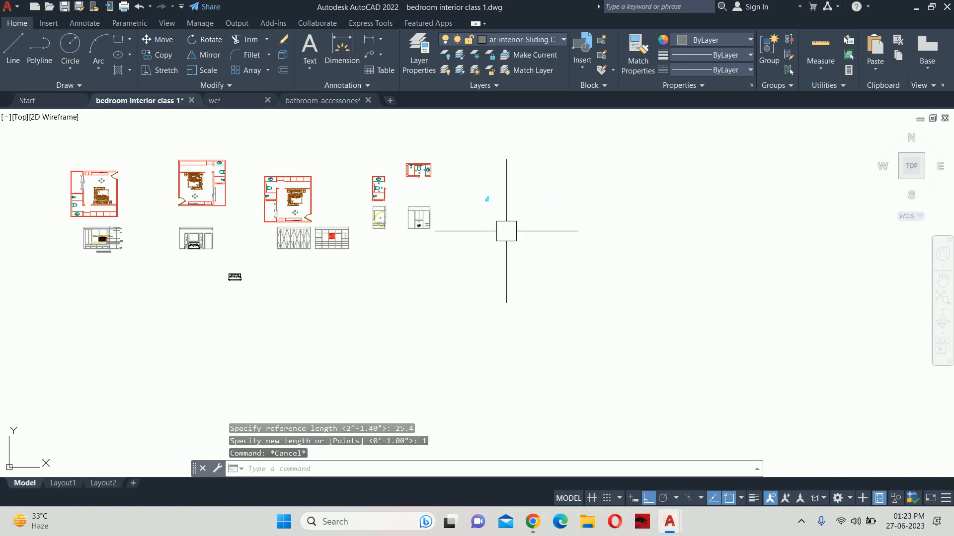
Explode the hand shower and overhead shower head blocks into separate objects
{"action": "scroll", "coordinate": [475, 214], "scroll_direction": "up", "scroll_amount": 4}
{"action": "type", "text": "x"}
{"action": "key", "text": "Return"}
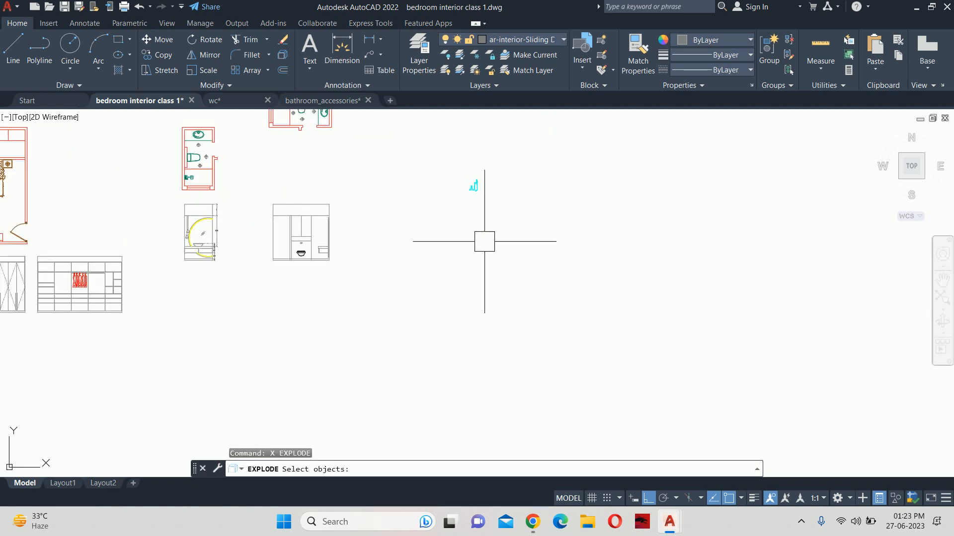
{"action": "left_click", "coordinate": [530, 247]}
{"action": "left_click", "coordinate": [460, 153]}
{"action": "key", "text": "Return"}
{"action": "key", "text": "Escape"}
{"action": "key", "text": "Escape"}
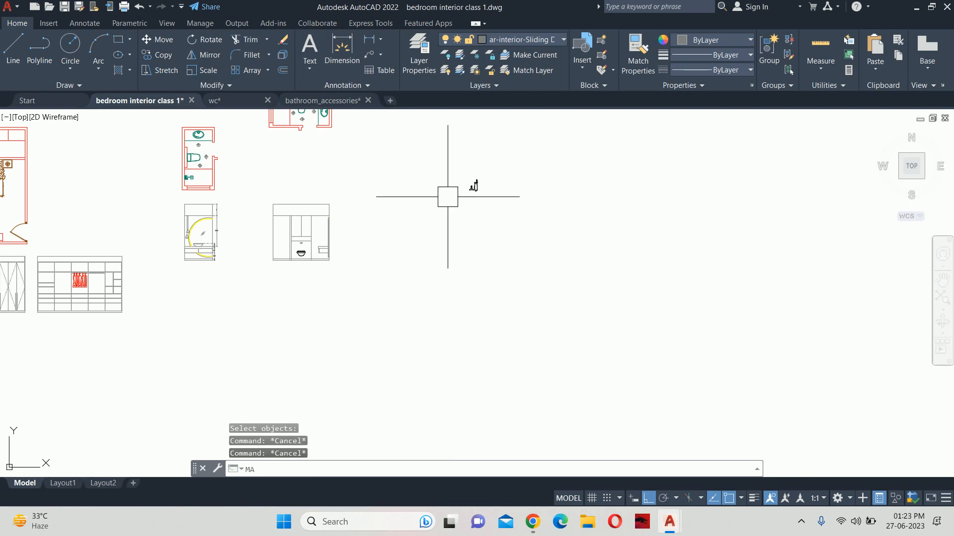
Match the properties of the toilet wall elevation's upper line onto all the shower fitting geometry
{"action": "key", "text": "Return"}
{"action": "left_click", "coordinate": [336, 203]}
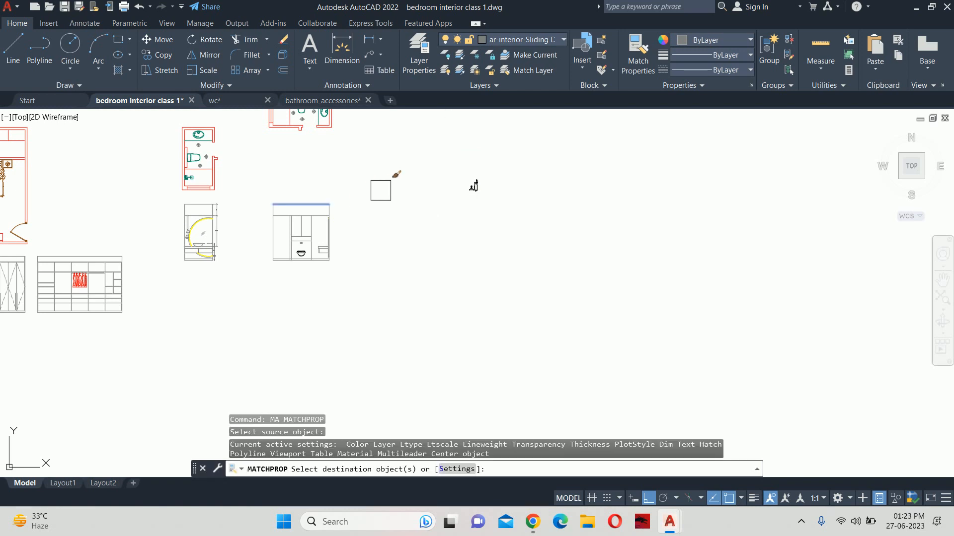
{"action": "left_click", "coordinate": [411, 157]}
{"action": "left_click", "coordinate": [534, 231]}
{"action": "key", "text": "Escape"}
{"action": "key", "text": "Escape"}
Move both shower fittings straight down to the level of the toilet wall elevation
{"action": "type", "text": "m"}
{"action": "key", "text": "Return"}
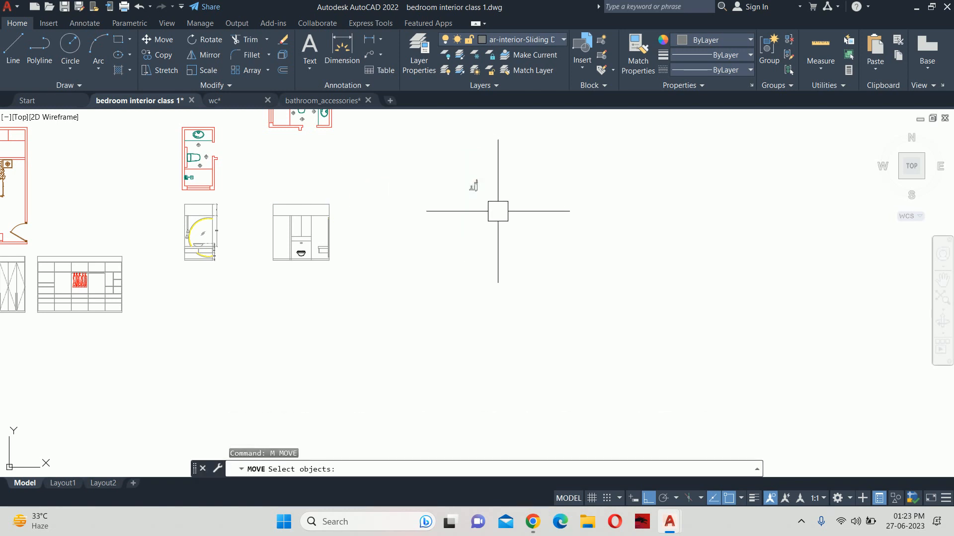
{"action": "left_click", "coordinate": [513, 217]}
{"action": "left_click", "coordinate": [469, 156]}
{"action": "key", "text": "Return"}
{"action": "left_click", "coordinate": [468, 219]}
{"action": "left_click", "coordinate": [468, 276]}
Move both shower fittings horizontally until they sit just outside the mirror side of the toilet wall elevation
{"action": "key", "text": "Return"}
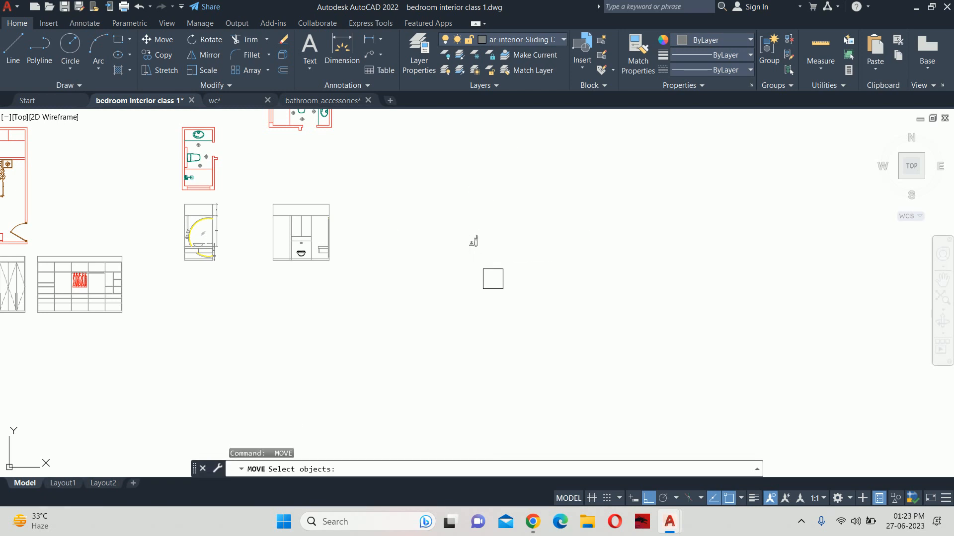
{"action": "left_click", "coordinate": [495, 279]}
{"action": "left_click", "coordinate": [449, 206]}
{"action": "key", "text": "Return"}
{"action": "left_click", "coordinate": [475, 286]}
{"action": "scroll", "coordinate": [336, 270], "scroll_direction": "up", "scroll_amount": 6}
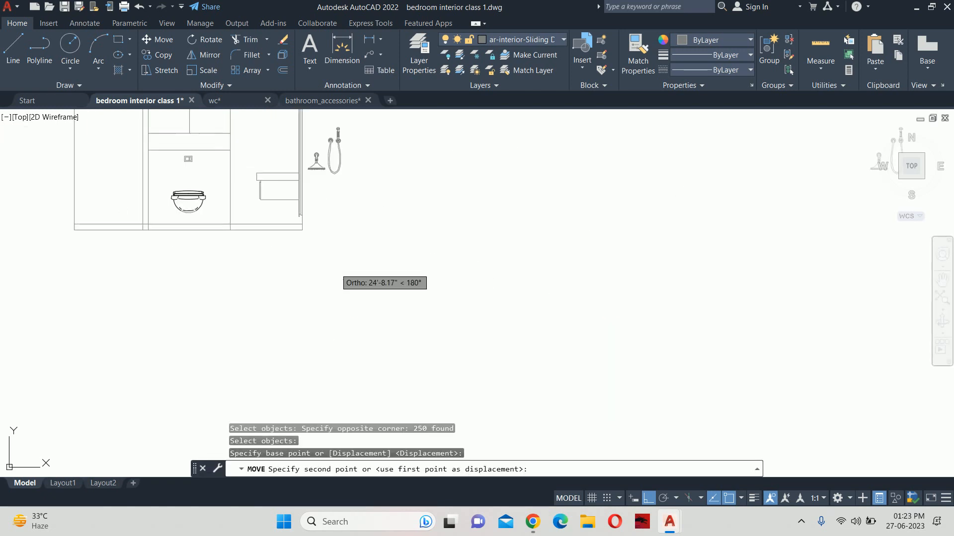
{"action": "left_click", "coordinate": [379, 240]}
{"action": "key", "text": "Escape"}
{"action": "key", "text": "Escape"}
{"action": "key", "text": "Escape"}
Draw a 12-inch vertical guide line down from the midpoint of the shower bay's ceiling line
{"action": "scroll", "coordinate": [405, 254], "scroll_direction": "up", "scroll_amount": 4}
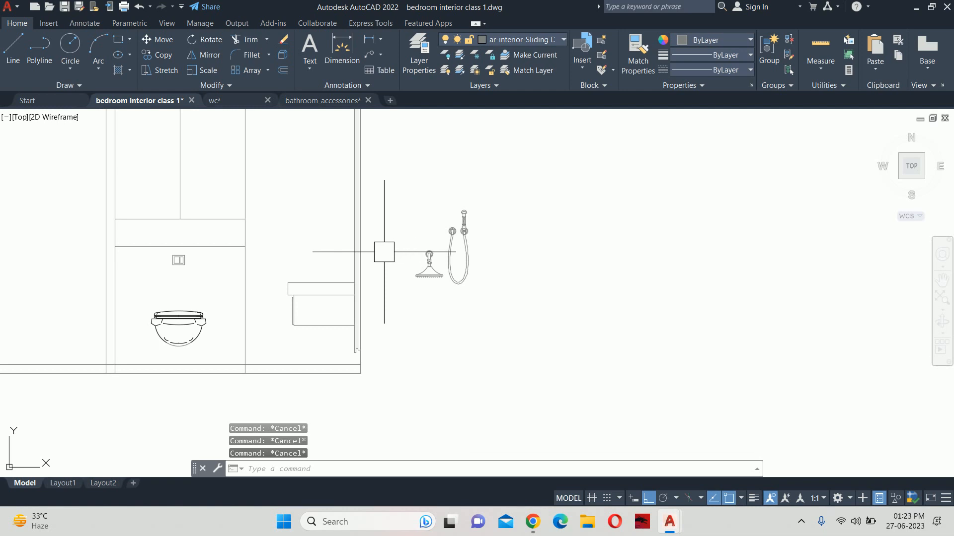
{"action": "middle_click_drag", "start_coordinate": [383, 251], "coordinate": [485, 317]}
{"action": "middle_click_drag", "start_coordinate": [313, 244], "coordinate": [442, 273]}
{"action": "key", "text": "Escape"}
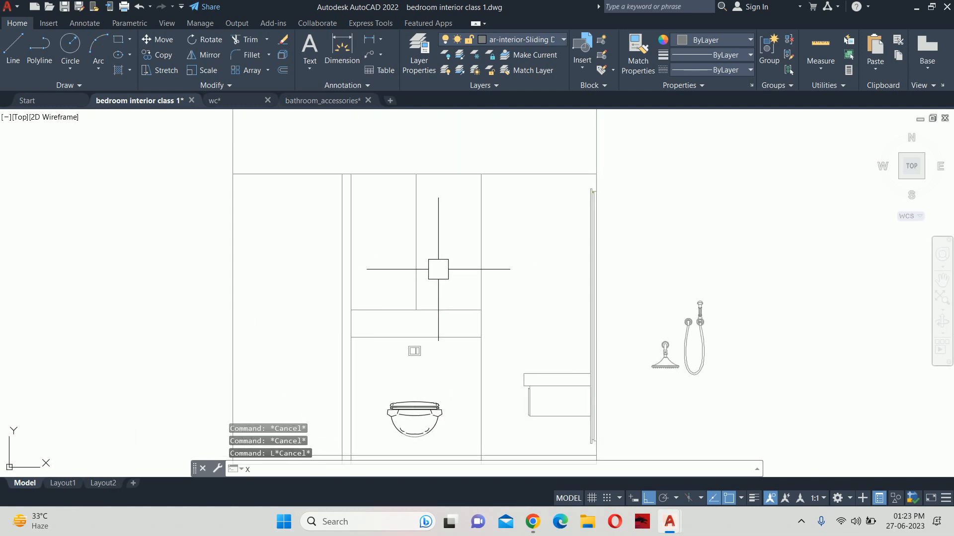
{"action": "type", "text": "l"}
{"action": "key", "text": "Return"}
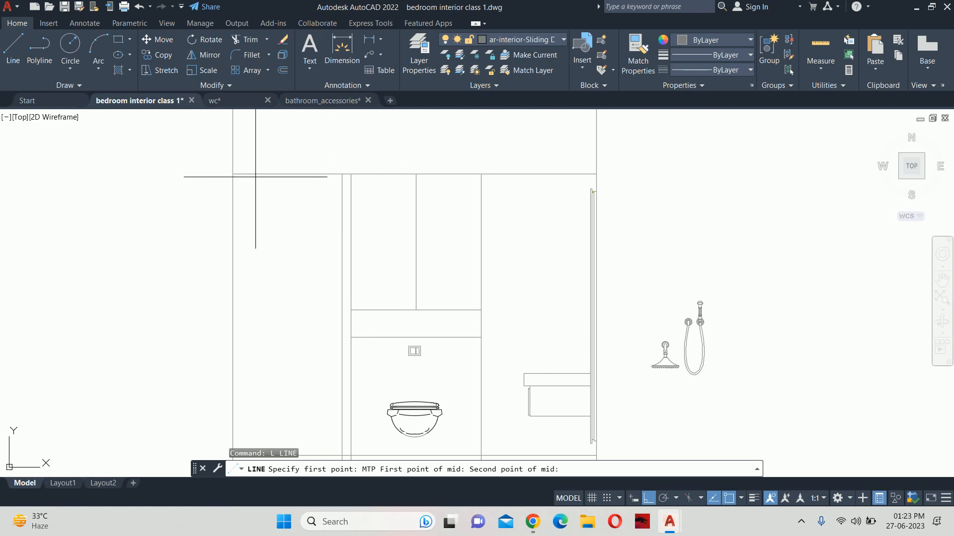
{"action": "left_click", "coordinate": [232, 175]}
{"action": "type", "text": "12"}
{"action": "key", "text": "Return"}
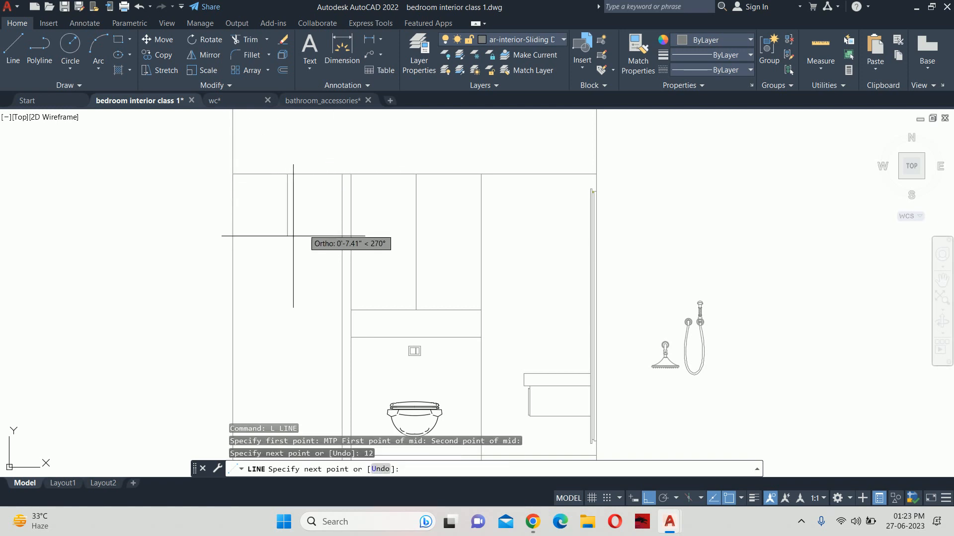
{"action": "key", "text": "Escape"}
Move the overhead shower head by its wall-mount centre onto the lower end of the guide line
{"action": "type", "text": "m"}
{"action": "key", "text": "Return"}
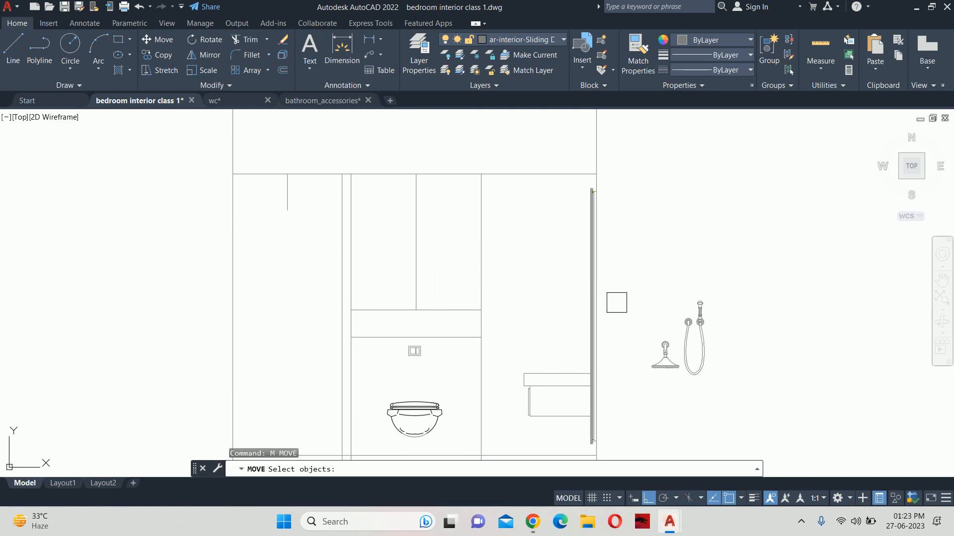
{"action": "left_click", "coordinate": [702, 385]}
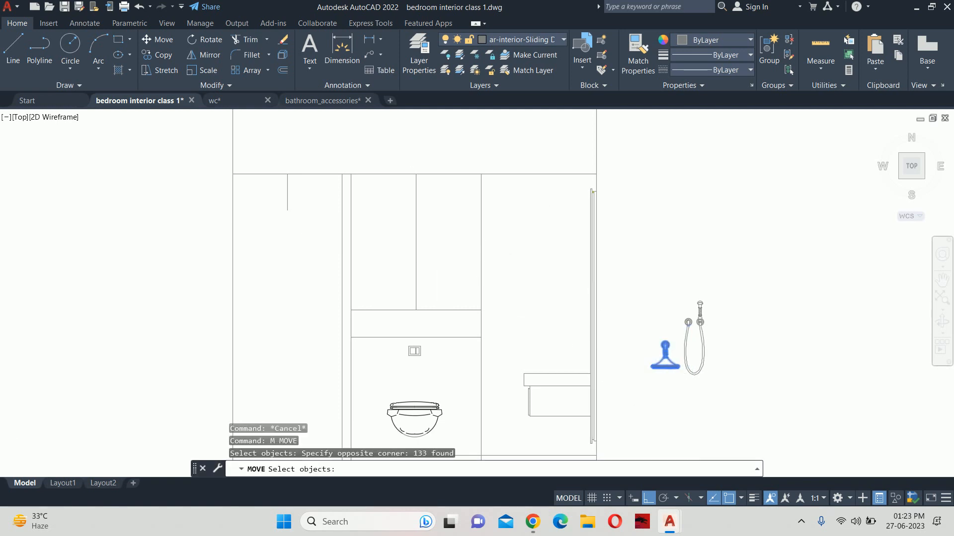
{"action": "scroll", "coordinate": [676, 355], "scroll_direction": "up", "scroll_amount": 6}
{"action": "scroll", "coordinate": [639, 315], "scroll_direction": "up", "scroll_amount": 2}
{"action": "key", "text": "Return"}
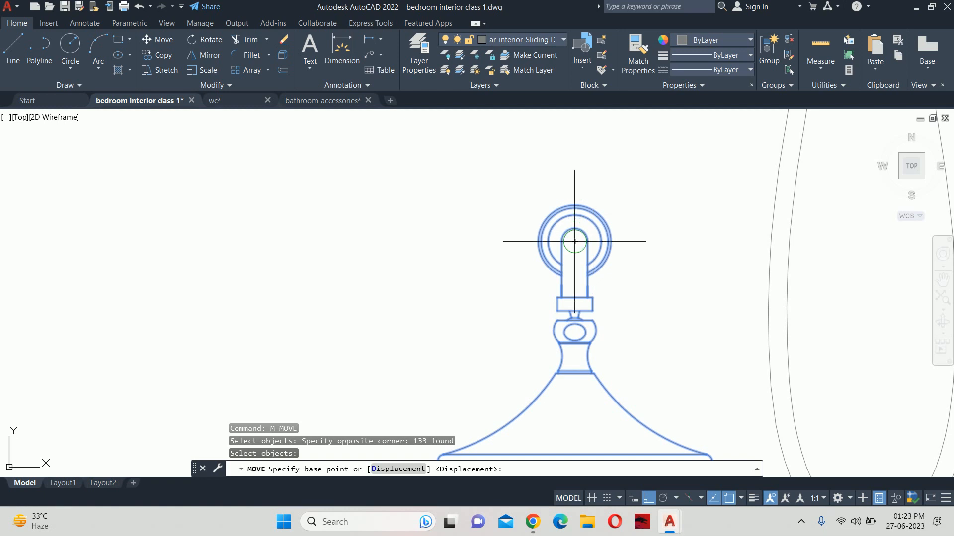
{"action": "left_click", "coordinate": [574, 241]}
{"action": "scroll", "coordinate": [574, 242], "scroll_direction": "down", "scroll_amount": 5}
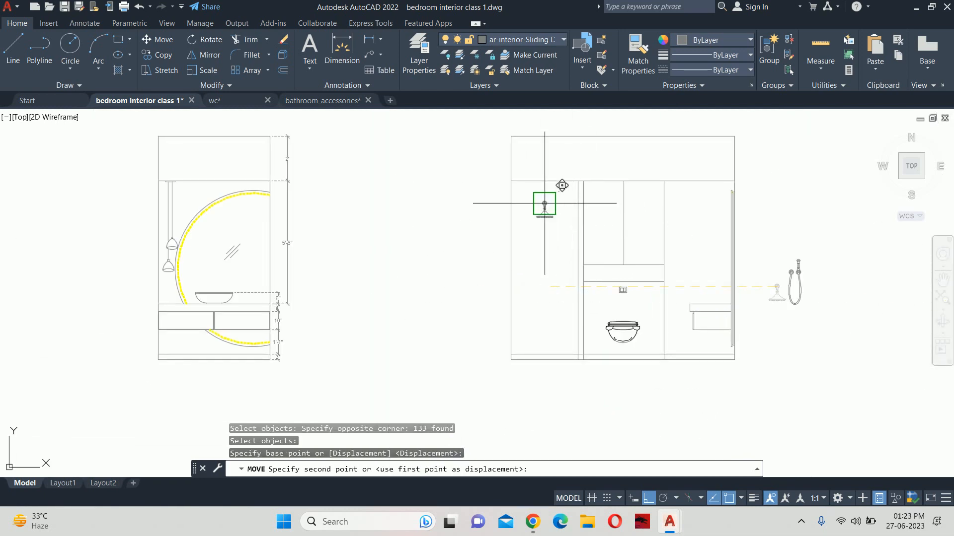
{"action": "key", "text": "Escape"}
{"action": "key", "text": "Escape"}
{"action": "key", "text": "Escape"}
Stretch the shower head and the guide line's lower end upward by 6 inches
{"action": "scroll", "coordinate": [544, 203], "scroll_direction": "up", "scroll_amount": 4}
{"action": "key", "text": "Return"}
{"action": "left_click", "coordinate": [579, 283]}
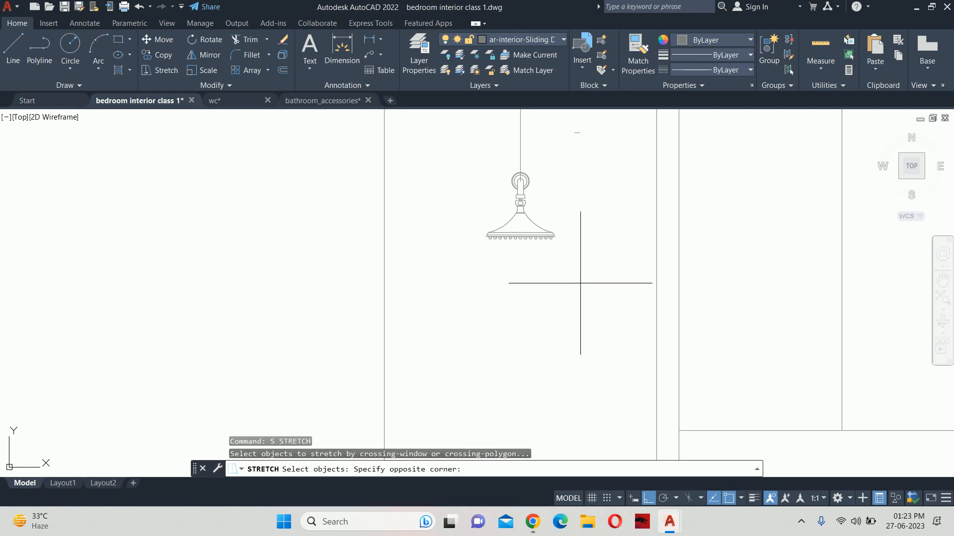
{"action": "left_click", "coordinate": [452, 151]}
{"action": "key", "text": "Return"}
{"action": "left_click", "coordinate": [441, 241]}
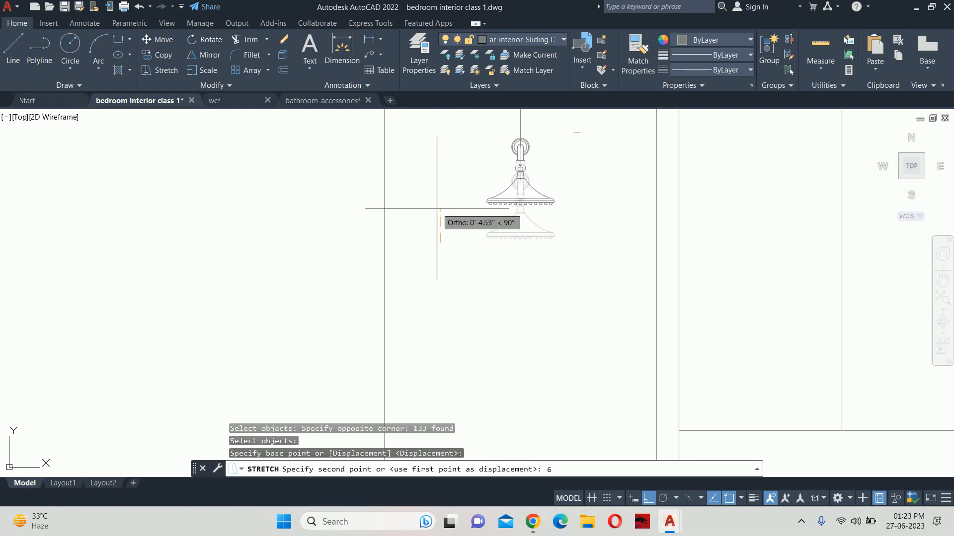
{"action": "key", "text": "Return"}
{"action": "key", "text": "Escape"}
Delete the stray short line beside the overhead shower head
{"action": "middle_click_drag", "start_coordinate": [571, 179], "coordinate": [553, 282]}
{"action": "key", "text": "Escape"}
{"action": "key", "text": "Escape"}
{"action": "left_click", "coordinate": [544, 233]}
{"action": "left_click", "coordinate": [587, 262]}
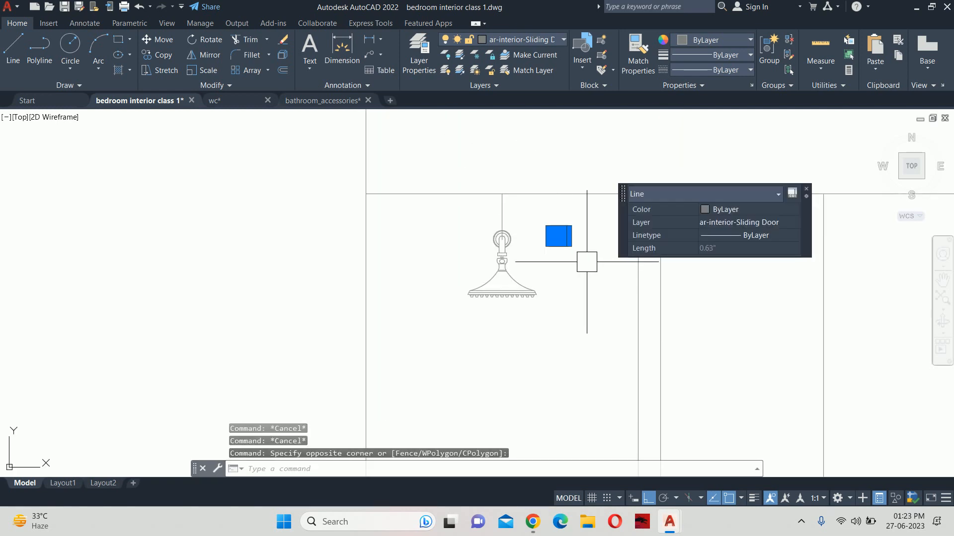
{"action": "key", "text": "Delete"}
Delete the vertical guide line connecting the shower head to the ceiling line
{"action": "scroll", "coordinate": [562, 258], "scroll_direction": "down", "scroll_amount": 6}
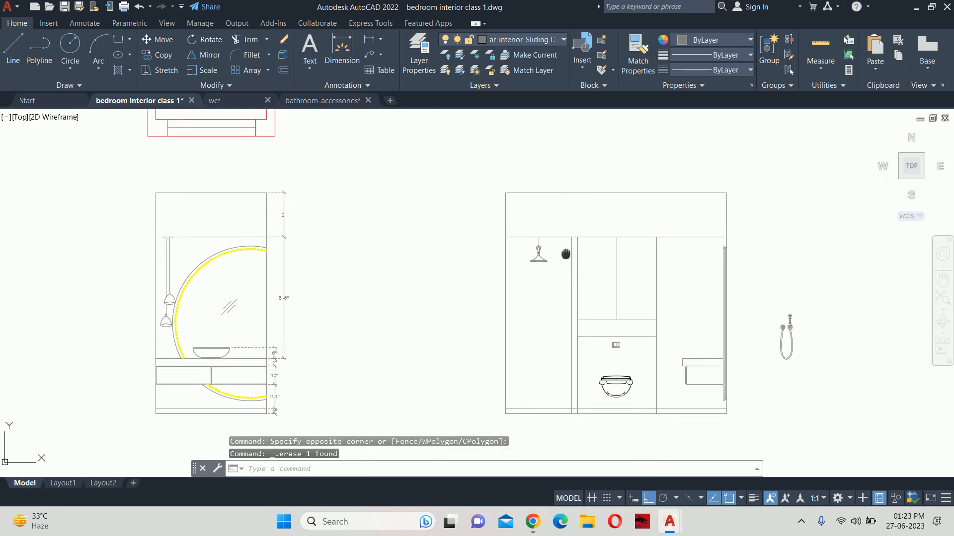
{"action": "scroll", "coordinate": [497, 219], "scroll_direction": "up", "scroll_amount": 2}
{"action": "scroll", "coordinate": [497, 220], "scroll_direction": "up", "scroll_amount": 4}
{"action": "left_click", "coordinate": [429, 167]}
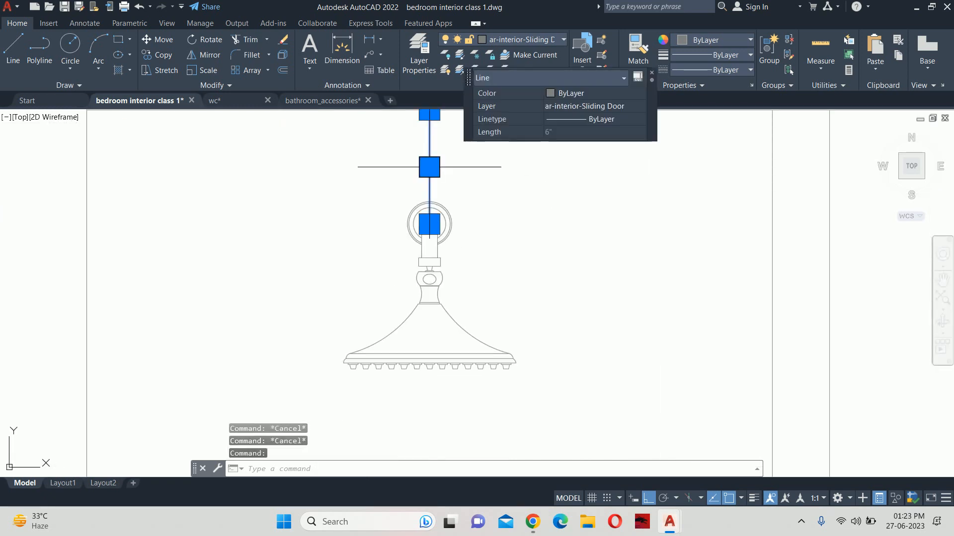
{"action": "key", "text": "Delete"}
{"action": "scroll", "coordinate": [528, 210], "scroll_direction": "down", "scroll_amount": 8}
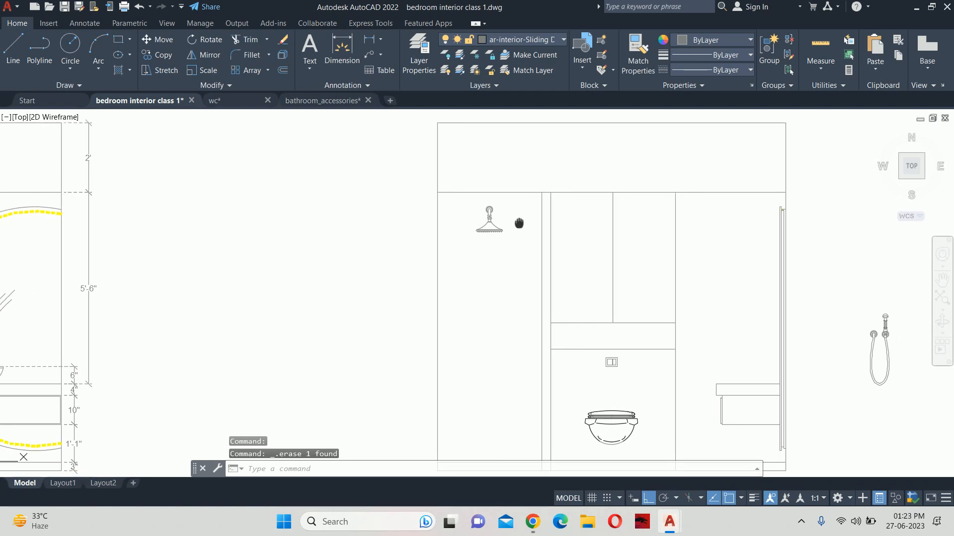
{"action": "key", "text": "Escape"}
{"action": "key", "text": "Escape"}
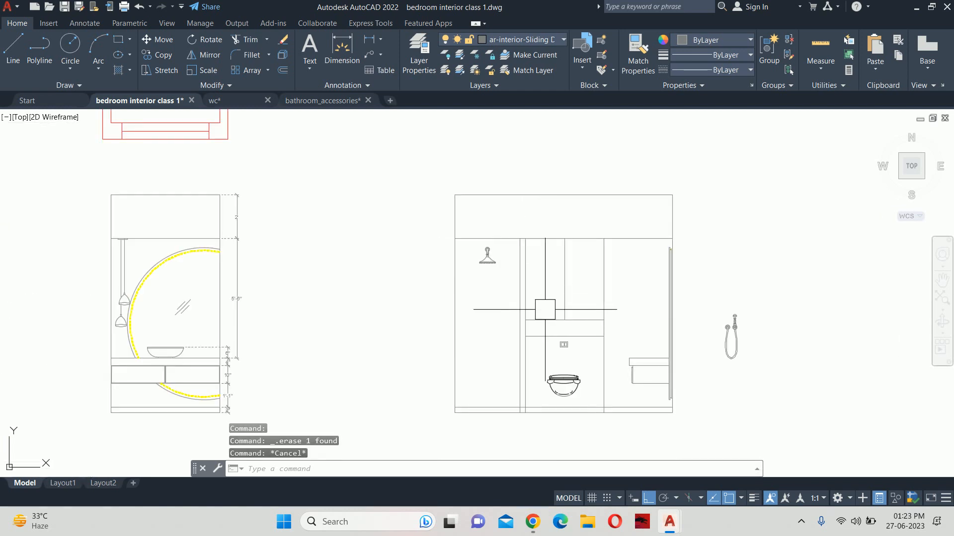
{"action": "middle_click_drag", "start_coordinate": [566, 324], "coordinate": [524, 301]}
{"action": "key", "text": "Escape"}
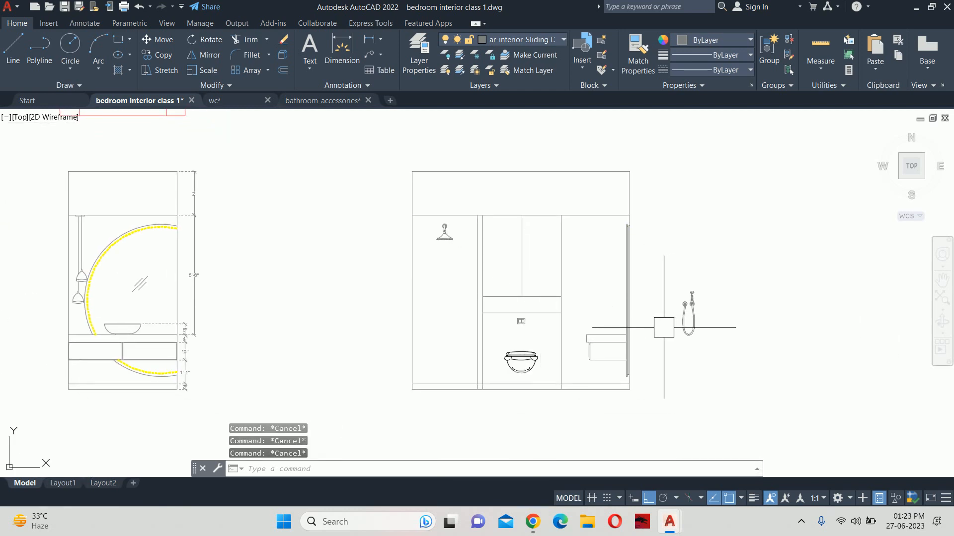
Draw a vertical guide line 30 inches up from the midpoint of the shower area's floor line
{"action": "type", "text": "L"}
{"action": "key", "text": "Return"}
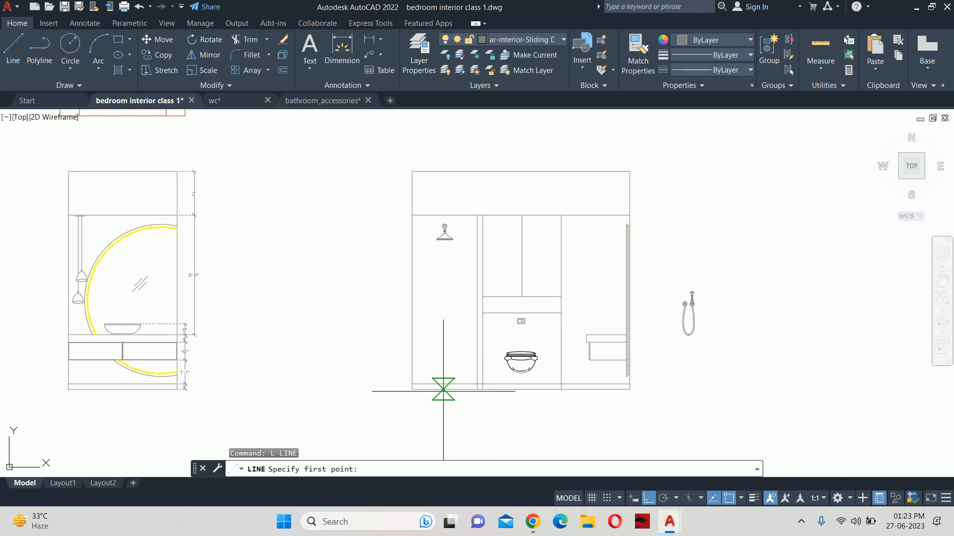
{"action": "type", "text": "MTP"}
{"action": "key", "text": "Return"}
{"action": "scroll", "coordinate": [443, 389], "scroll_direction": "up", "scroll_amount": 2}
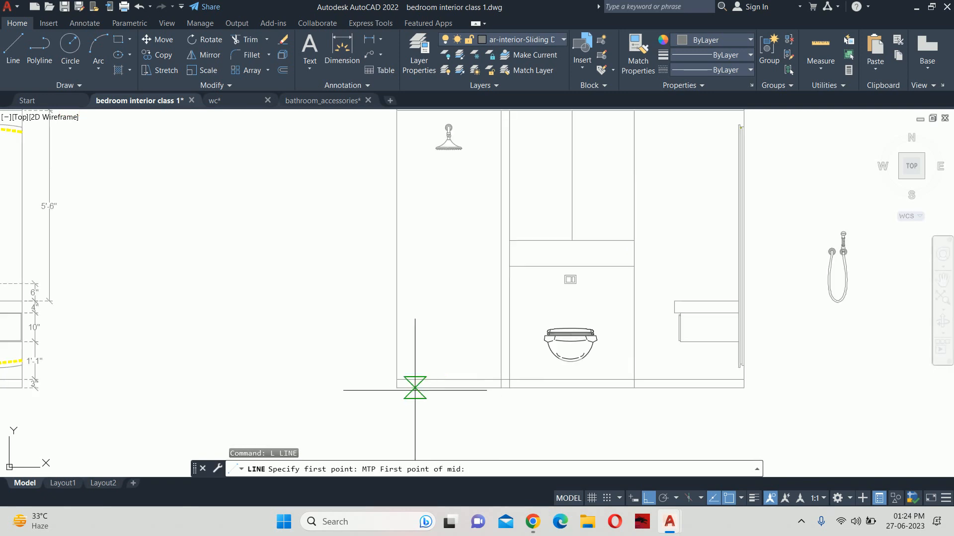
{"action": "scroll", "coordinate": [509, 388], "scroll_direction": "up", "scroll_amount": 3}
{"action": "left_click", "coordinate": [515, 388]}
{"action": "scroll", "coordinate": [515, 388], "scroll_direction": "down", "scroll_amount": 3}
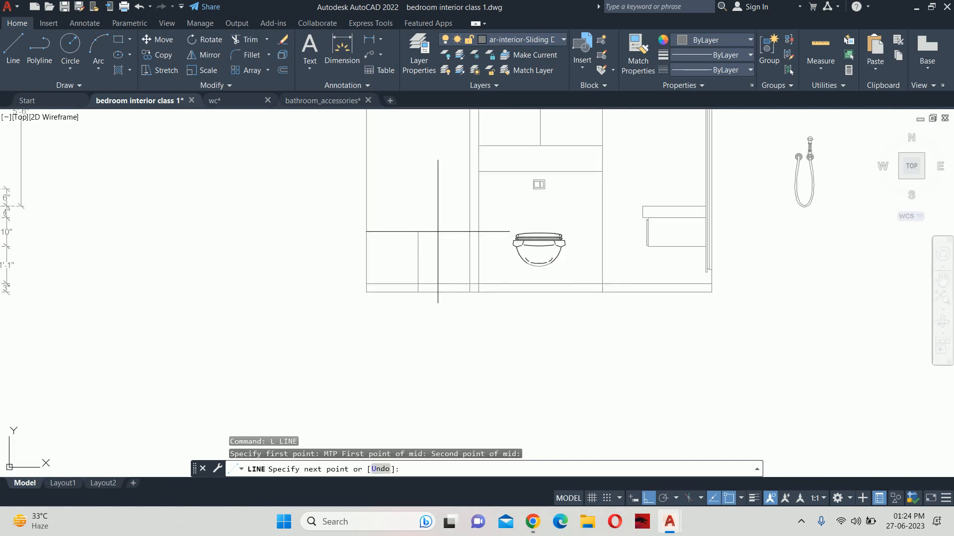
{"action": "middle_click_drag", "start_coordinate": [438, 232], "coordinate": [436, 304]}
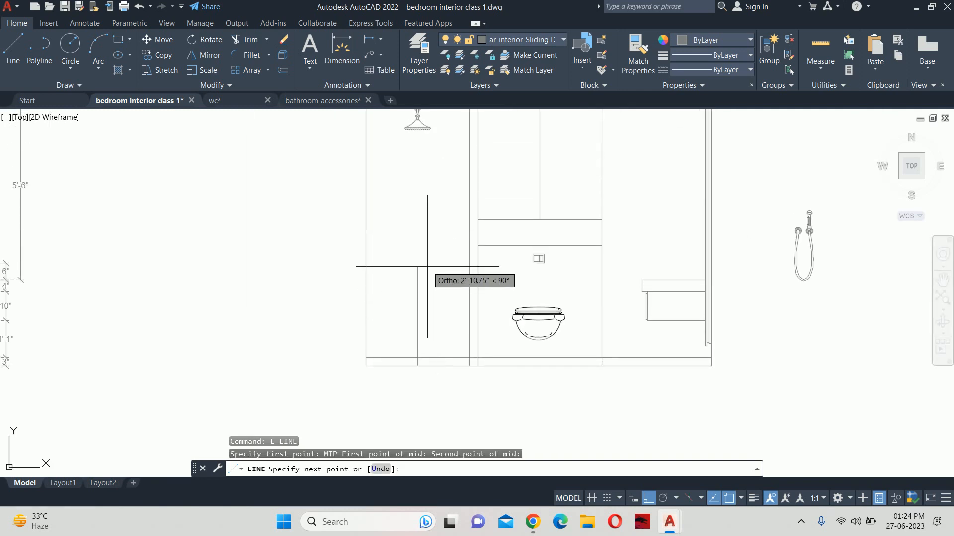
{"action": "type", "text": "30"}
{"action": "key", "text": "Return"}
{"action": "key", "text": "Escape"}
{"action": "key", "text": "Escape"}
{"action": "key", "text": "Escape"}
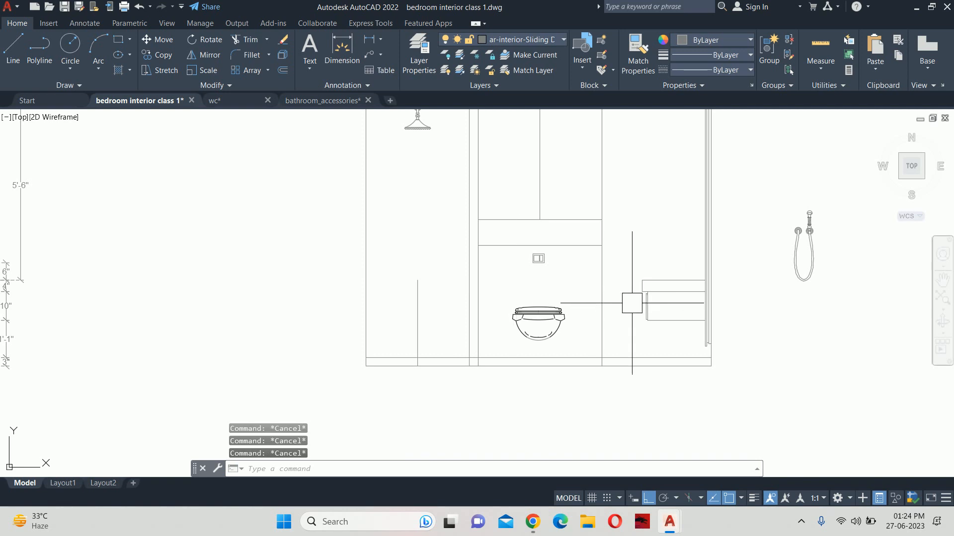
Move the hand shower by the centre of its hose-outlet wall mount onto the guide line's upper end
{"action": "type", "text": "M"}
{"action": "key", "text": "Return"}
{"action": "left_click", "coordinate": [762, 187]}
{"action": "left_click", "coordinate": [886, 369]}
{"action": "scroll", "coordinate": [733, 198], "scroll_direction": "up", "scroll_amount": 5}
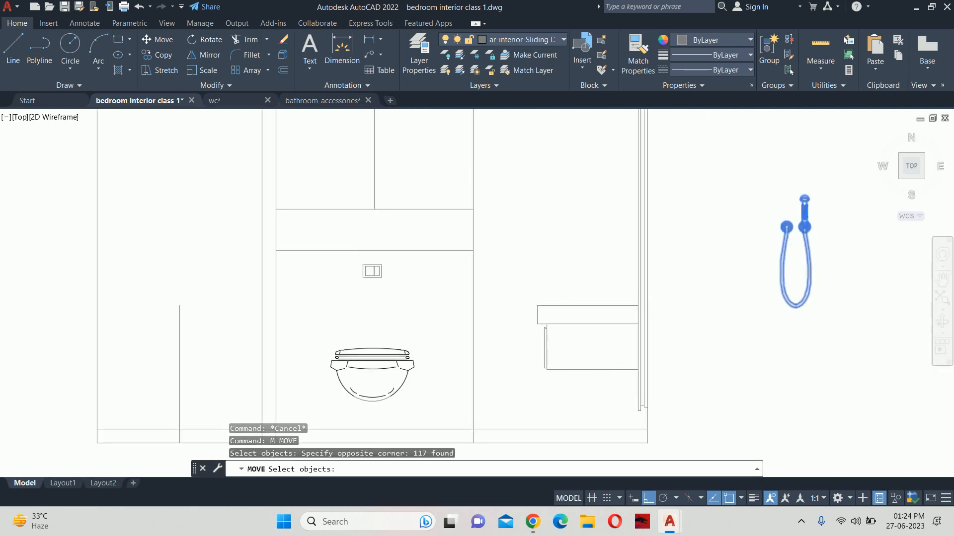
{"action": "scroll", "coordinate": [733, 198], "scroll_direction": "up", "scroll_amount": 4}
{"action": "key", "text": "Return"}
{"action": "left_click", "coordinate": [749, 231]}
{"action": "scroll", "coordinate": [632, 261], "scroll_direction": "down", "scroll_amount": 2}
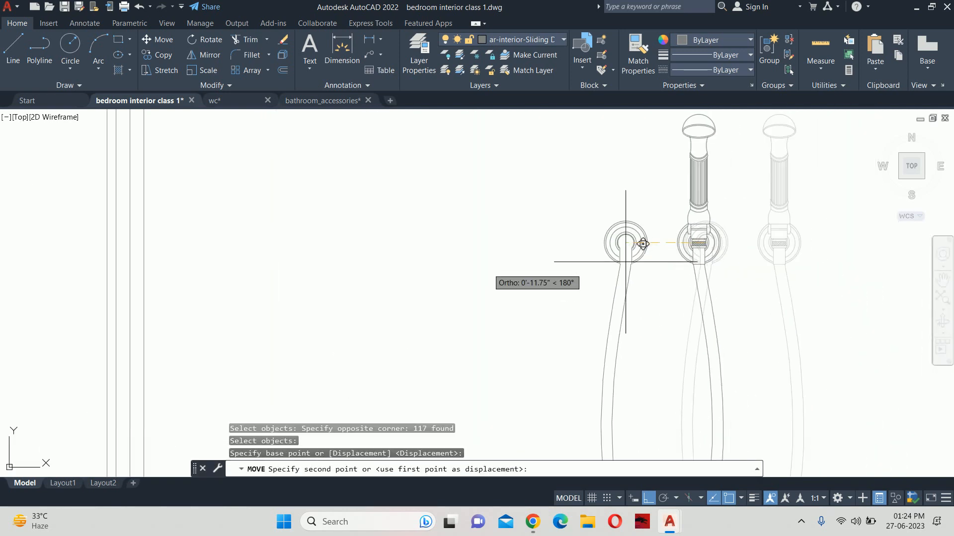
{"action": "scroll", "coordinate": [268, 270], "scroll_direction": "up", "scroll_amount": 2}
{"action": "middle_click_drag", "start_coordinate": [268, 271], "coordinate": [854, 273]}
{"action": "scroll", "coordinate": [853, 273], "scroll_direction": "down", "scroll_amount": 3}
{"action": "middle_click_drag", "start_coordinate": [464, 298], "coordinate": [787, 193]}
{"action": "scroll", "coordinate": [787, 192], "scroll_direction": "down", "scroll_amount": 2}
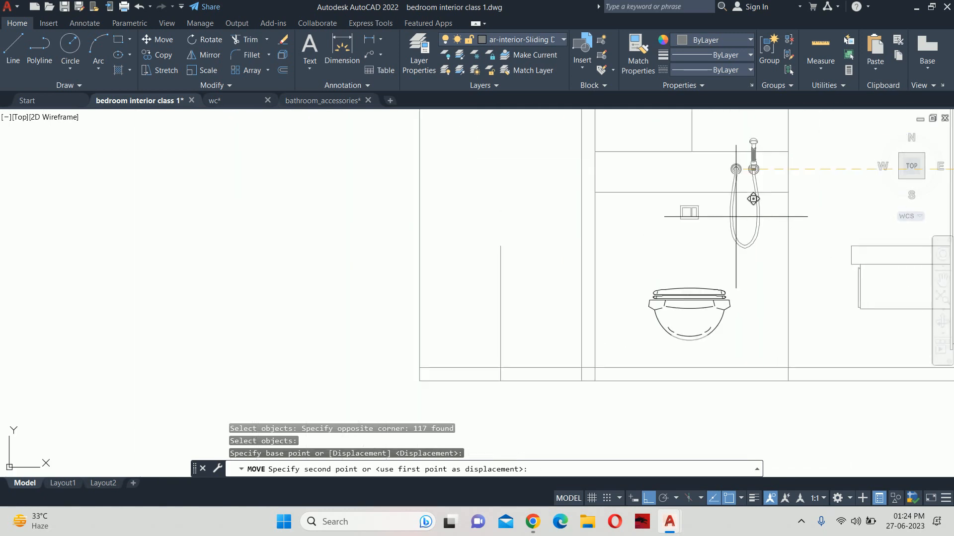
{"action": "left_click", "coordinate": [500, 237]}
{"action": "key", "text": "Escape"}
{"action": "key", "text": "Escape"}
{"action": "key", "text": "Escape"}
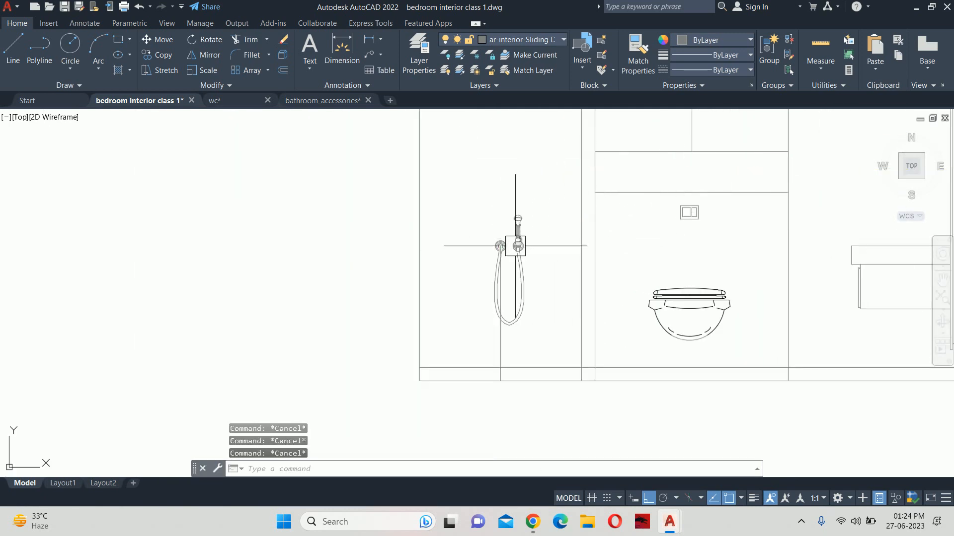
Move the hand shower 1.5 inches to the left so its hose loop straddles the guide line
{"action": "type", "text": "m"}
{"action": "key", "text": "Return"}
{"action": "left_click", "coordinate": [473, 196]}
{"action": "left_click", "coordinate": [558, 332]}
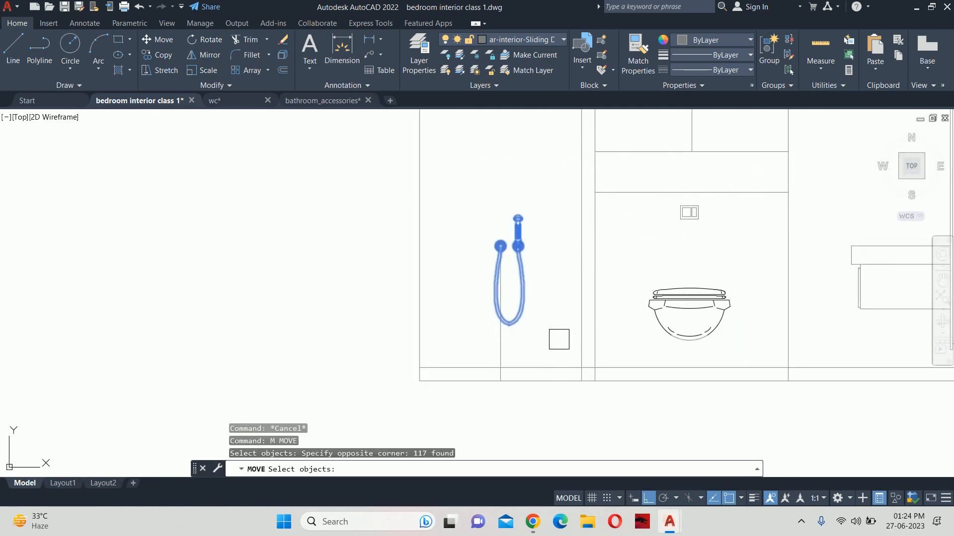
{"action": "key", "text": "Return"}
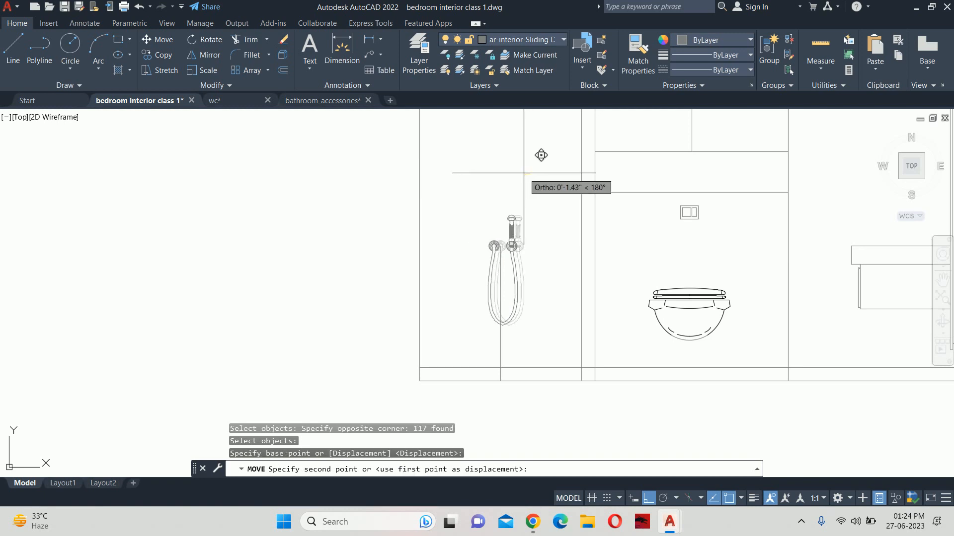
{"action": "type", "text": "1.5"}
{"action": "key", "text": "Return"}
Move the hand shower straight up so its wall mounts sit above the guide line's upper end
{"action": "key", "text": "Return"}
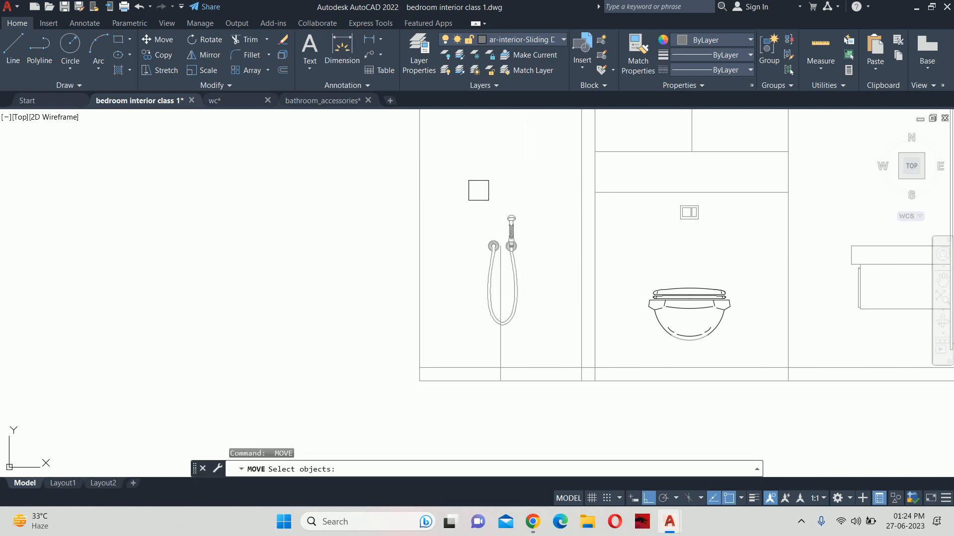
{"action": "left_click", "coordinate": [473, 186]}
{"action": "left_click", "coordinate": [549, 339]}
{"action": "key", "text": "Return"}
{"action": "left_click", "coordinate": [287, 296]}
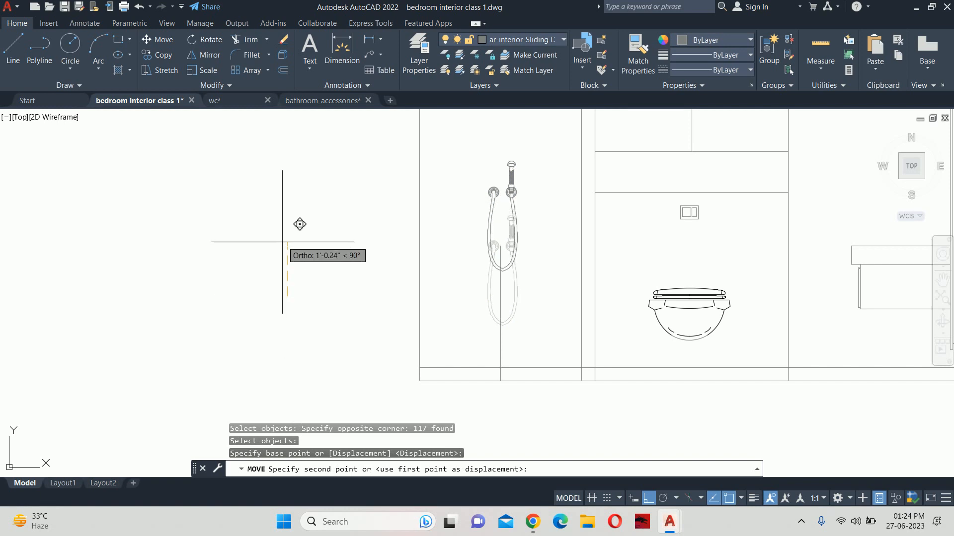
{"action": "key", "text": "Return"}
{"action": "key", "text": "Return"}
{"action": "scroll", "coordinate": [384, 277], "scroll_direction": "down", "scroll_amount": 4}
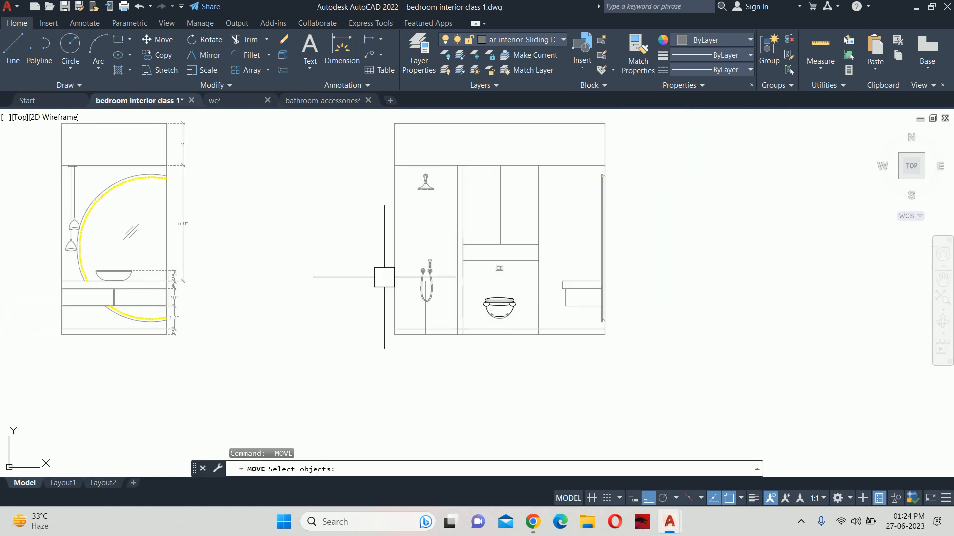
{"action": "scroll", "coordinate": [418, 253], "scroll_direction": "up", "scroll_amount": 3}
{"action": "left_click", "coordinate": [405, 248]}
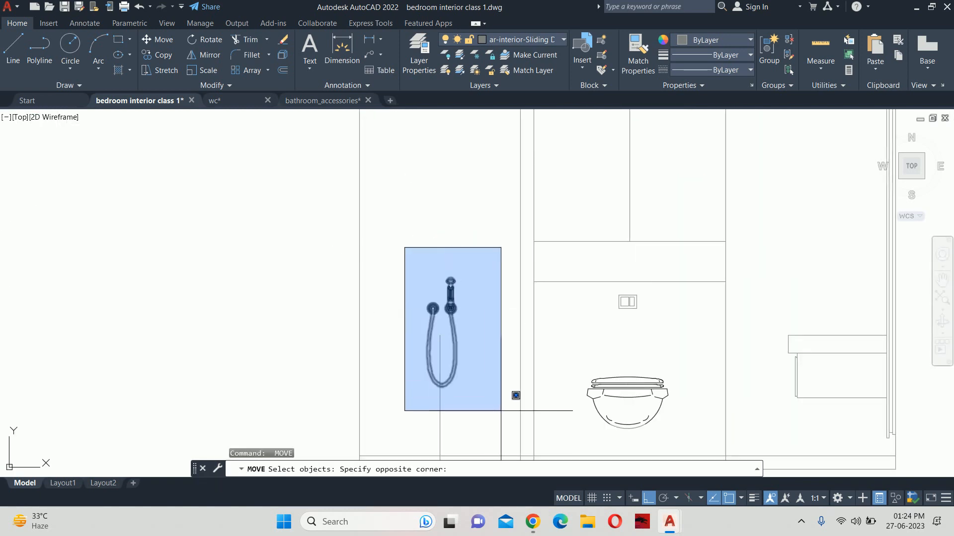
{"action": "key", "text": "Escape"}
{"action": "key", "text": "Escape"}
{"action": "left_click", "coordinate": [439, 401]}
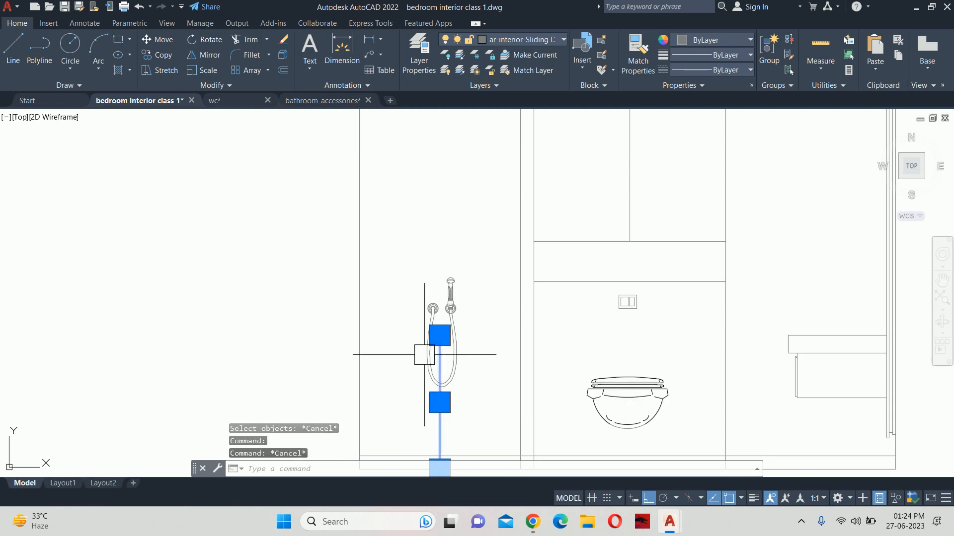
{"action": "key", "text": "Escape"}
{"action": "middle_click_drag", "start_coordinate": [424, 325], "coordinate": [455, 275]}
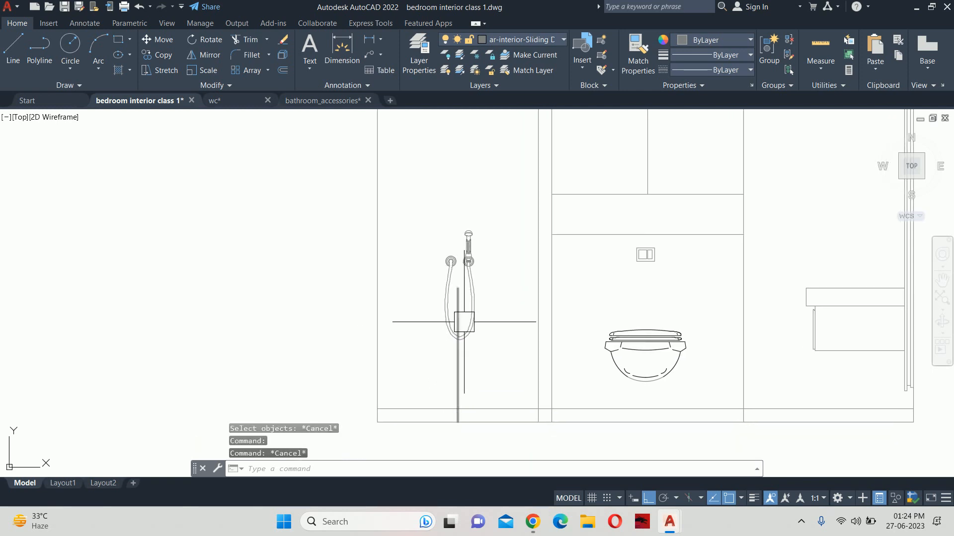
{"action": "middle_click_drag", "start_coordinate": [462, 318], "coordinate": [480, 276]}
{"action": "key", "text": "Escape"}
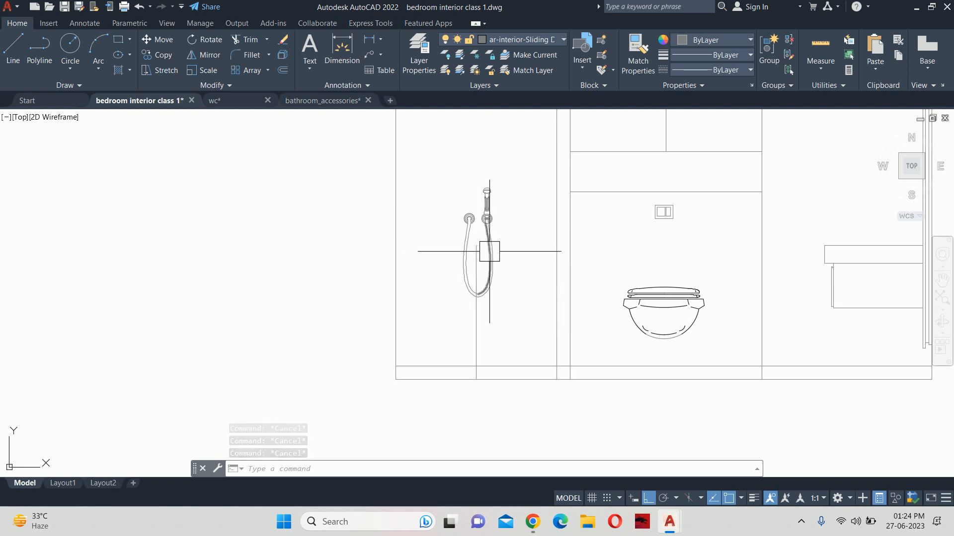
Move the hand shower horizontally to the right, clear of the guide line
{"action": "type", "text": "m"}
{"action": "key", "text": "Return"}
{"action": "left_click", "coordinate": [442, 163]}
{"action": "left_click", "coordinate": [540, 320]}
{"action": "key", "text": "Return"}
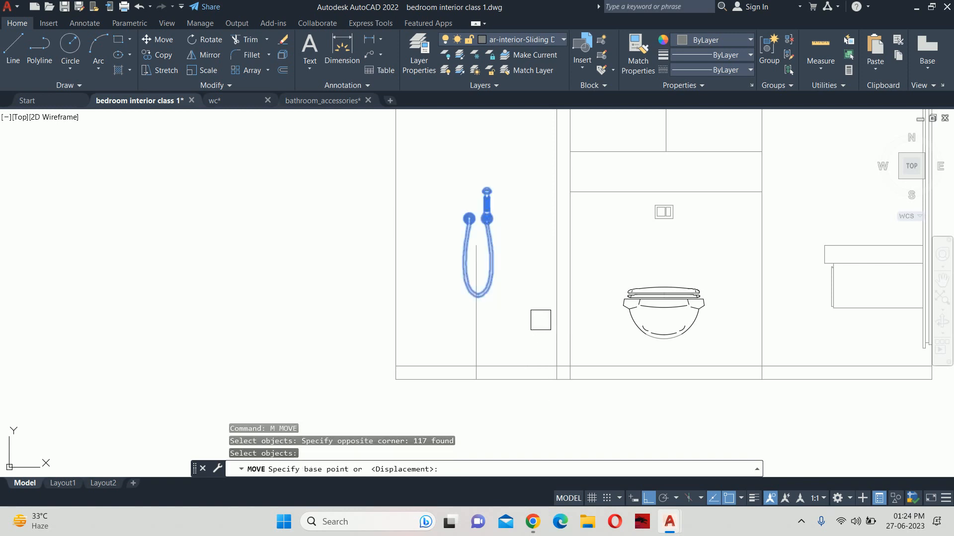
{"action": "left_click", "coordinate": [447, 122]}
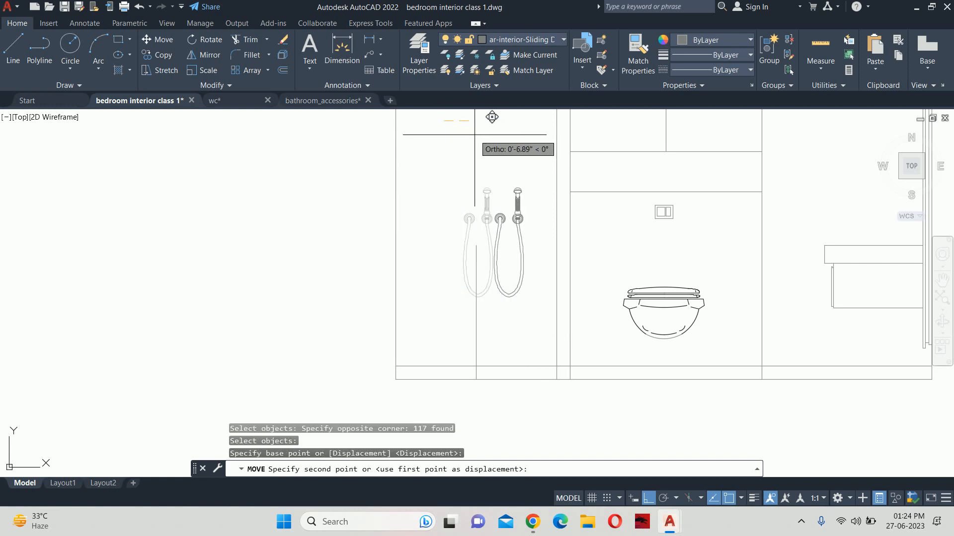
{"action": "scroll", "coordinate": [474, 133], "scroll_direction": "down", "scroll_amount": 1}
{"action": "key", "text": "Escape"}
{"action": "key", "text": "Escape"}
{"action": "key", "text": "Escape"}
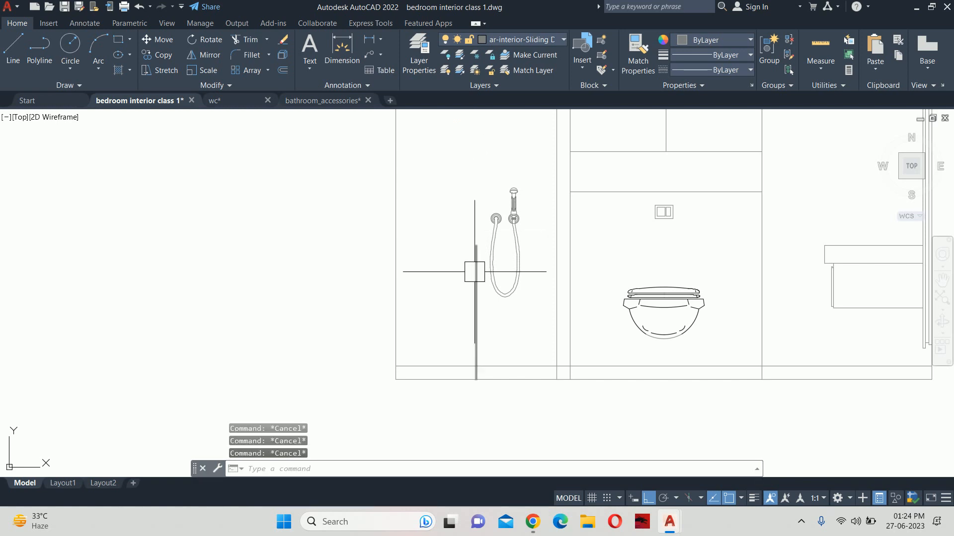
Switch to the bathroom_accessories drawing and examine faucet sets 93, 91 and 92 for a suitable shower tap
{"action": "scroll", "coordinate": [473, 258], "scroll_direction": "down", "scroll_amount": 2}
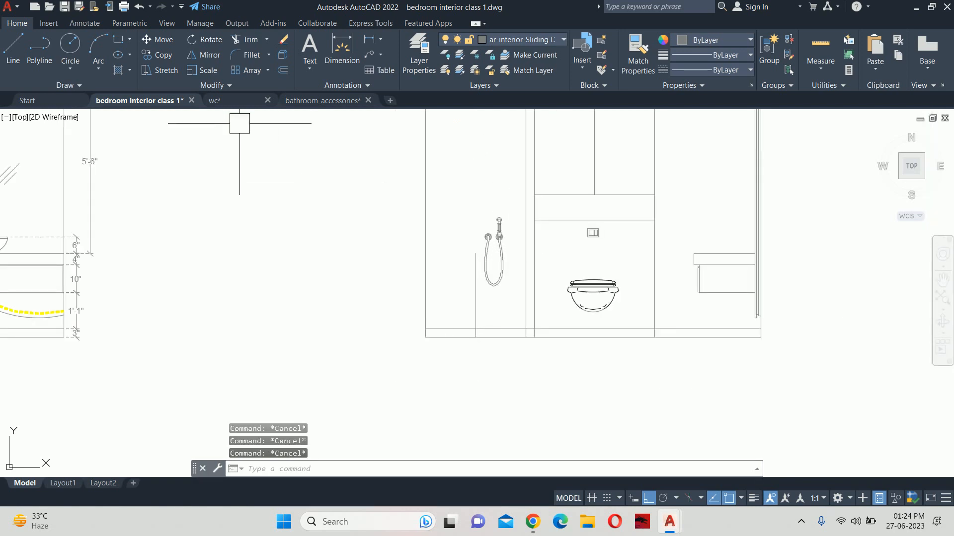
{"action": "left_click", "coordinate": [267, 100]}
{"action": "left_click", "coordinate": [294, 100]}
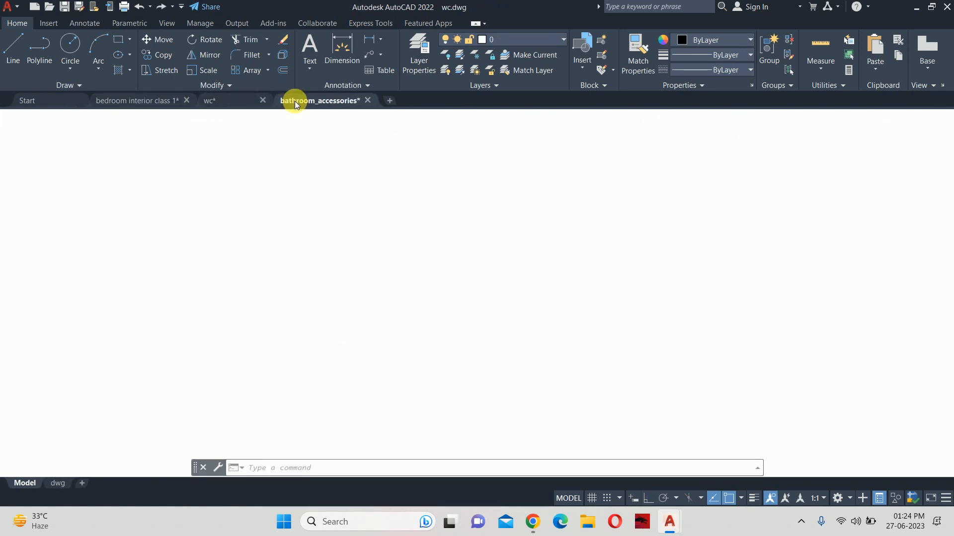
{"action": "scroll", "coordinate": [352, 235], "scroll_direction": "down", "scroll_amount": 2}
{"action": "mouse_move", "coordinate": [338, 258]}
{"action": "middle_mouse_down"}
{"action": "mouse_move", "coordinate": [388, 283]}
{"action": "mouse_move", "coordinate": [482, 275]}
{"action": "middle_mouse_up"}
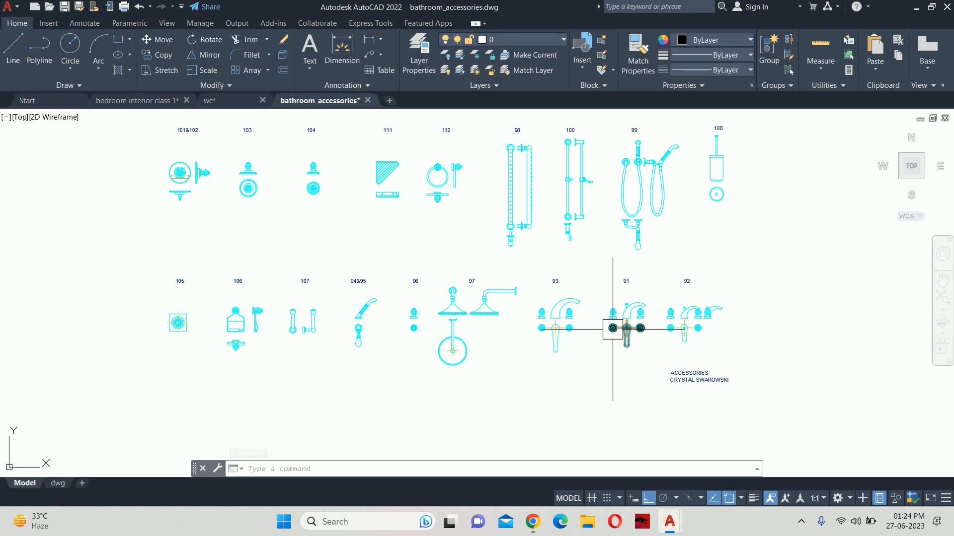
{"action": "scroll", "coordinate": [580, 330], "scroll_direction": "up", "scroll_amount": 2}
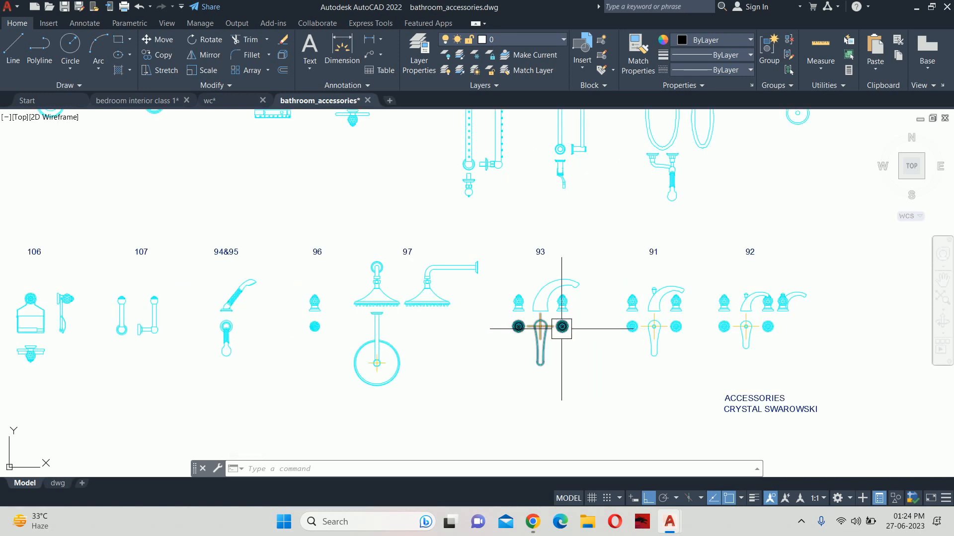
{"action": "scroll", "coordinate": [561, 328], "scroll_direction": "up", "scroll_amount": 4}
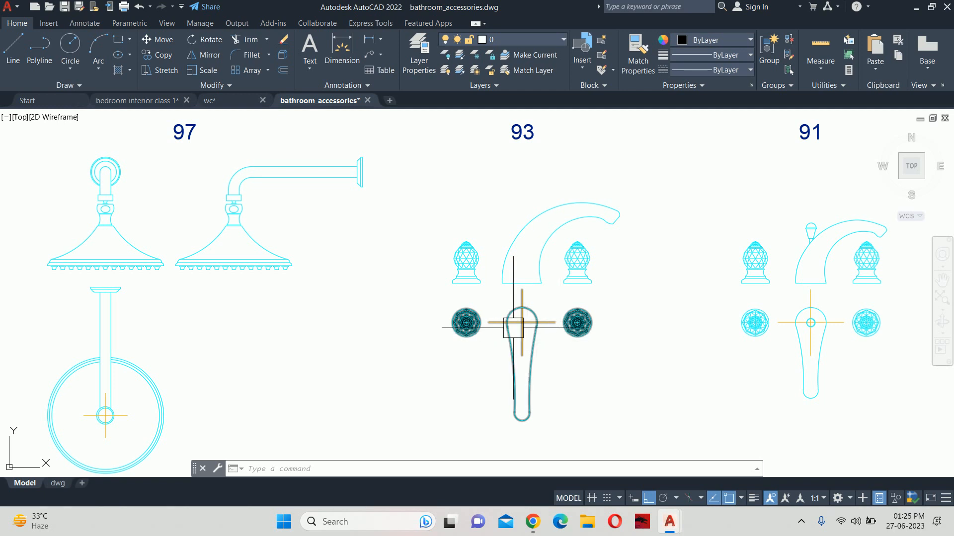
{"action": "scroll", "coordinate": [513, 328], "scroll_direction": "down", "scroll_amount": 4}
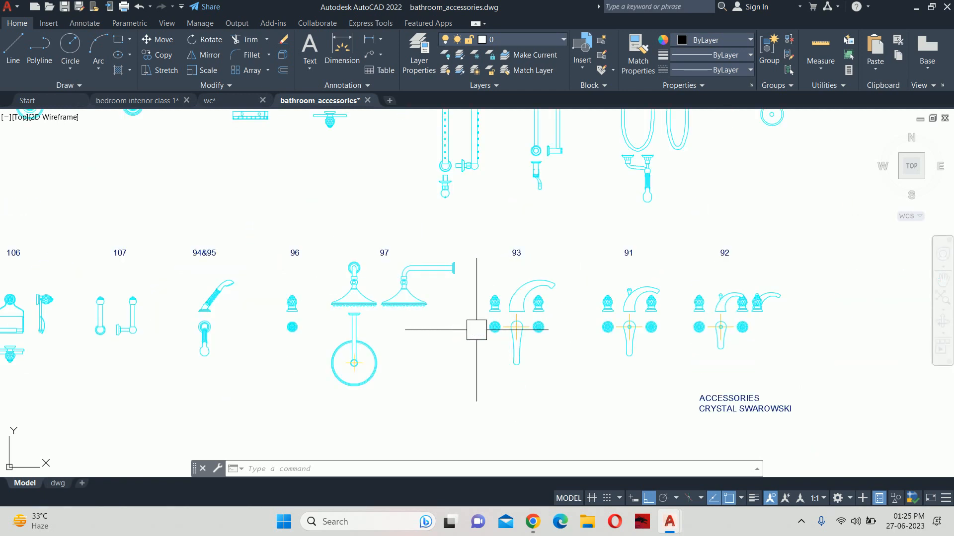
{"action": "scroll", "coordinate": [496, 324], "scroll_direction": "up", "scroll_amount": 6}
{"action": "scroll", "coordinate": [480, 320], "scroll_direction": "down", "scroll_amount": 8}
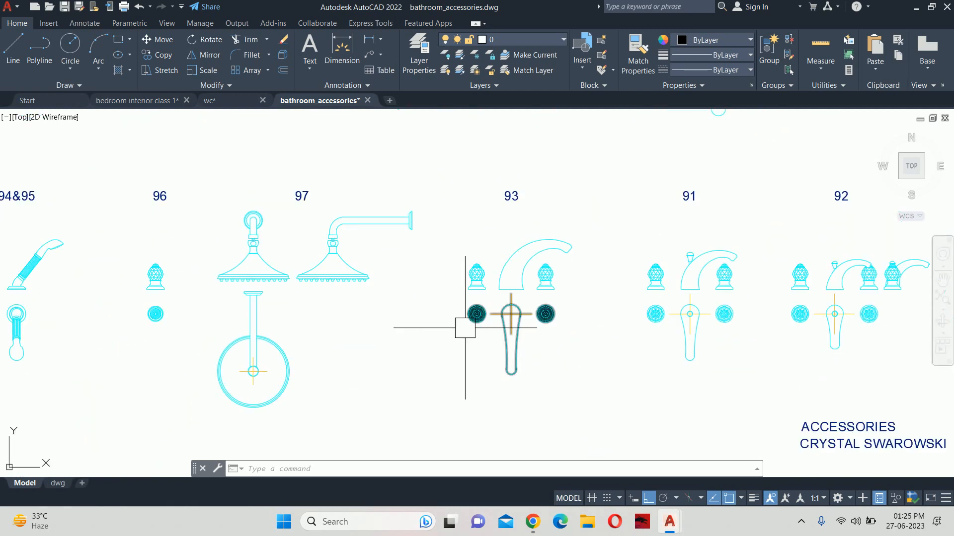
Look through the other numbered fittings in the accessories drawing, from the lowest row up to items 115 to 113
{"action": "scroll", "coordinate": [391, 321], "scroll_direction": "up", "scroll_amount": 3}
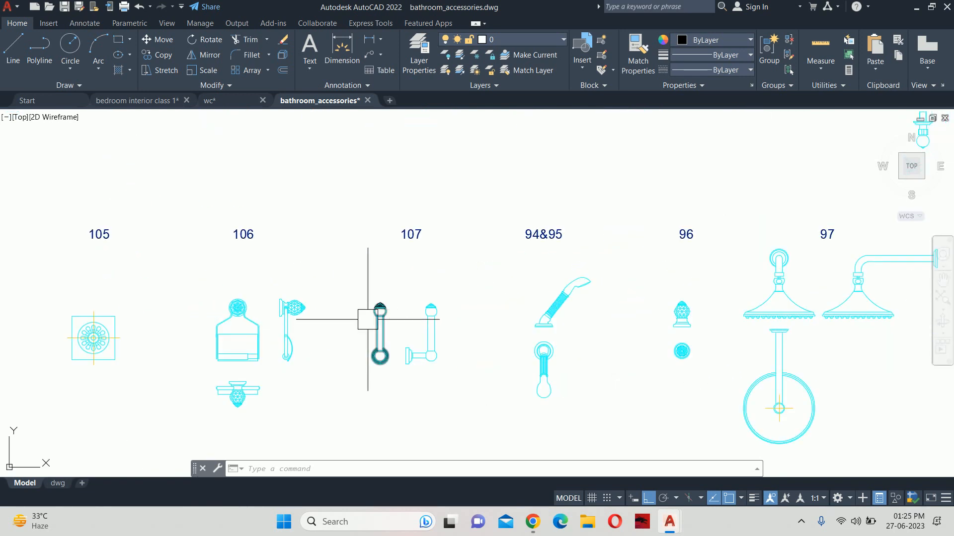
{"action": "middle_click_drag", "start_coordinate": [362, 320], "coordinate": [377, 392]}
{"action": "scroll", "coordinate": [426, 319], "scroll_direction": "down", "scroll_amount": 3}
{"action": "scroll", "coordinate": [466, 285], "scroll_direction": "down", "scroll_amount": 2}
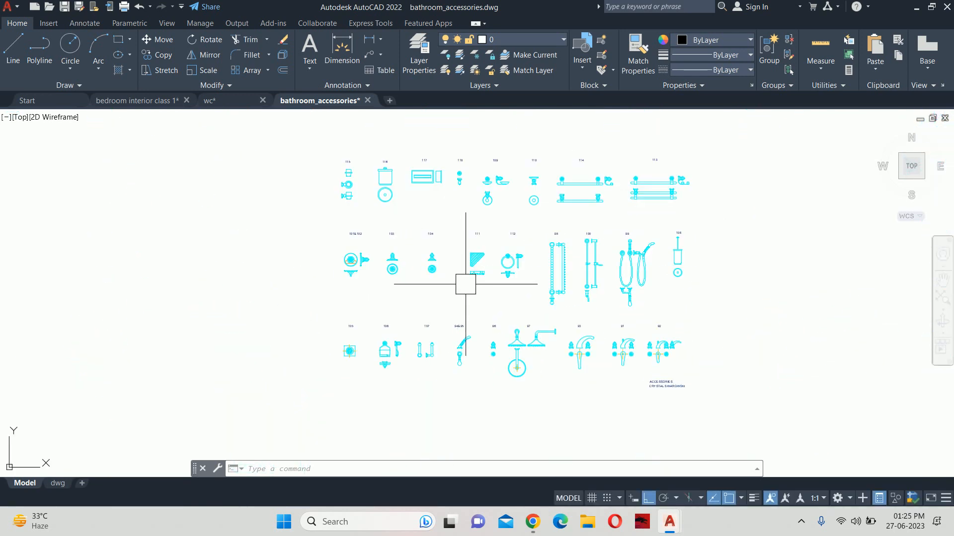
{"action": "scroll", "coordinate": [475, 278], "scroll_direction": "up", "scroll_amount": 8}
{"action": "scroll", "coordinate": [481, 276], "scroll_direction": "down", "scroll_amount": 3}
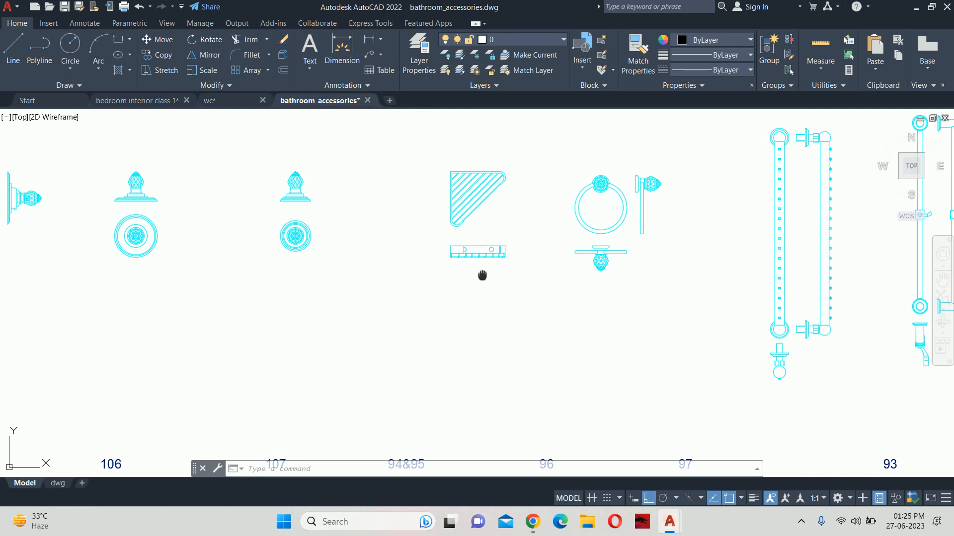
{"action": "scroll", "coordinate": [467, 289], "scroll_direction": "down", "scroll_amount": 2}
{"action": "mouse_move", "coordinate": [405, 268]}
{"action": "middle_mouse_down"}
{"action": "mouse_move", "coordinate": [406, 347]}
{"action": "mouse_move", "coordinate": [425, 400]}
{"action": "mouse_move", "coordinate": [415, 413]}
{"action": "mouse_move", "coordinate": [298, 414]}
{"action": "middle_mouse_up"}
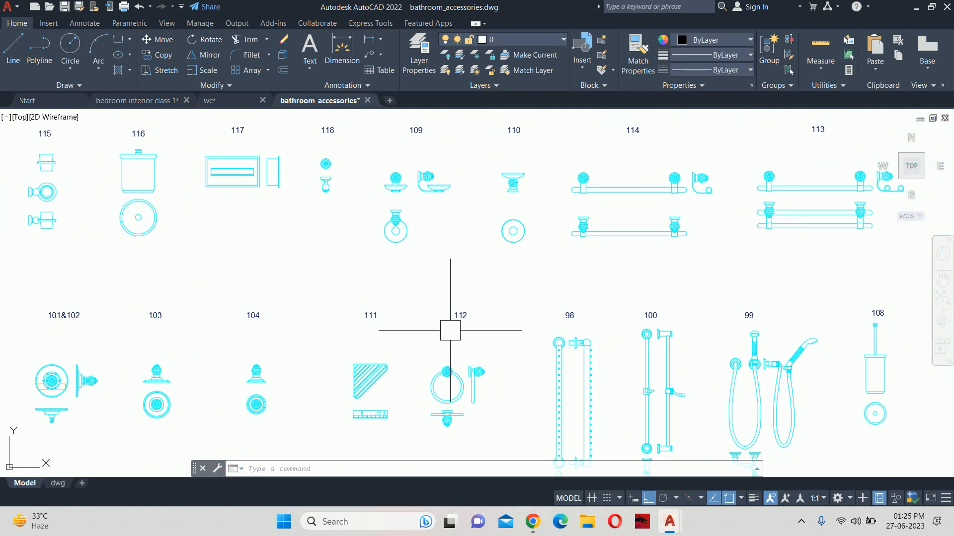
Inspect faucet sets 93, 91 and 92 again, select set 93's top-view block, and return to the bedroom interior class 1 drawing
{"action": "scroll", "coordinate": [450, 331], "scroll_direction": "down", "scroll_amount": 2}
{"action": "middle_click_drag", "start_coordinate": [450, 330], "coordinate": [413, 293]}
{"action": "middle_click_drag", "start_coordinate": [428, 341], "coordinate": [377, 212]}
{"action": "mouse_move", "coordinate": [478, 345]}
{"action": "middle_mouse_down"}
{"action": "mouse_move", "coordinate": [463, 295]}
{"action": "mouse_move", "coordinate": [404, 301]}
{"action": "middle_mouse_up"}
{"action": "scroll", "coordinate": [463, 296], "scroll_direction": "up", "scroll_amount": 5}
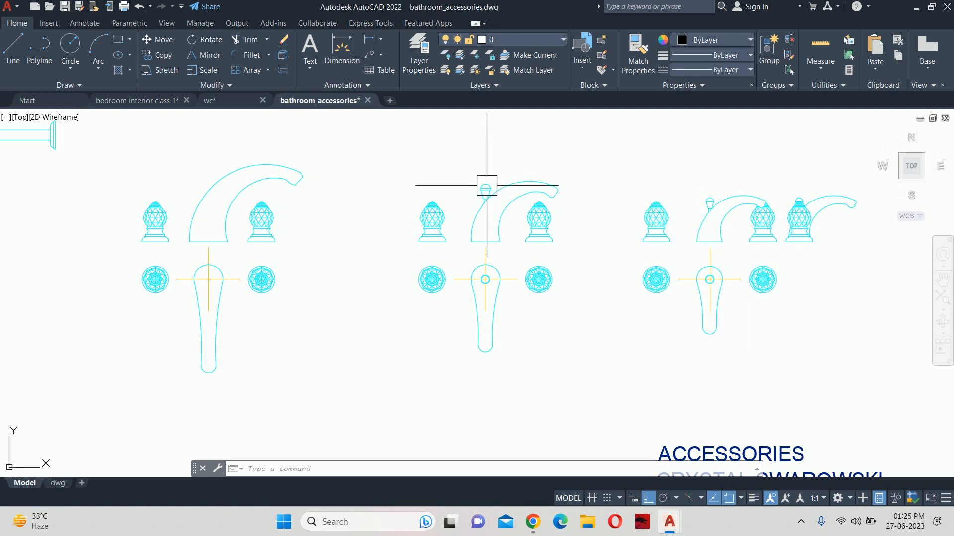
{"action": "middle_click_drag", "start_coordinate": [454, 234], "coordinate": [561, 235]}
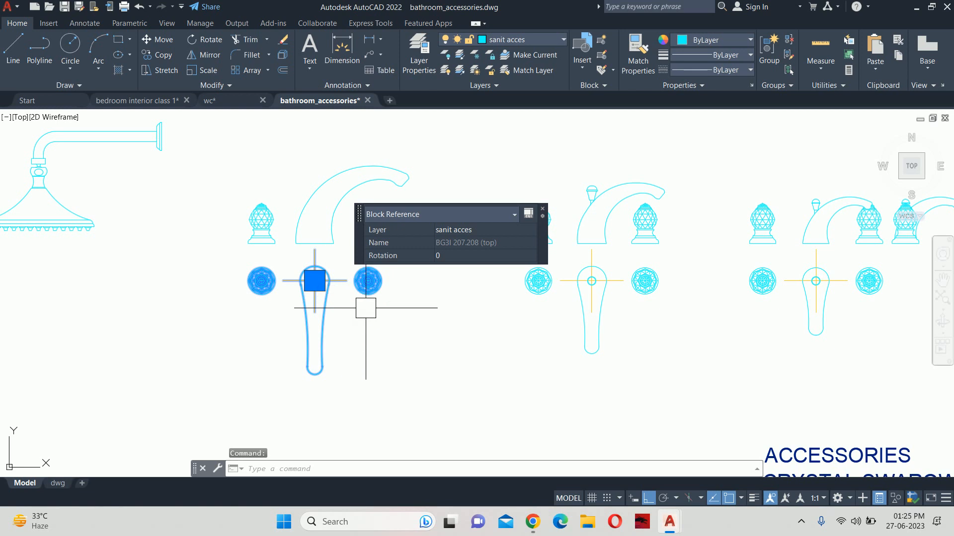
{"action": "left_click", "coordinate": [145, 101]}
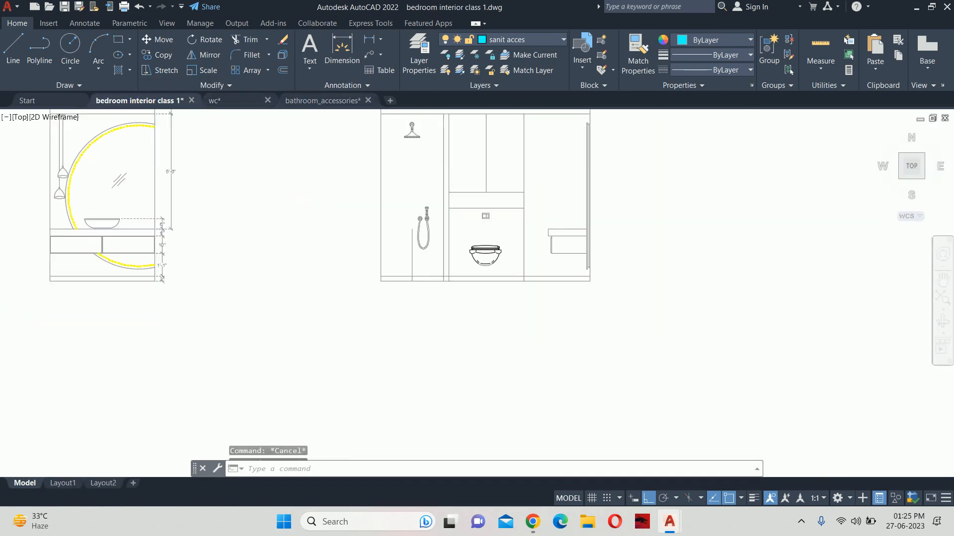
Paste the copied tap top-view block into the open area beside the toilet wall elevation
{"action": "key", "text": "Escape"}
{"action": "scroll", "coordinate": [320, 203], "scroll_direction": "down", "scroll_amount": 2}
{"action": "key", "text": "ctrl+v"}
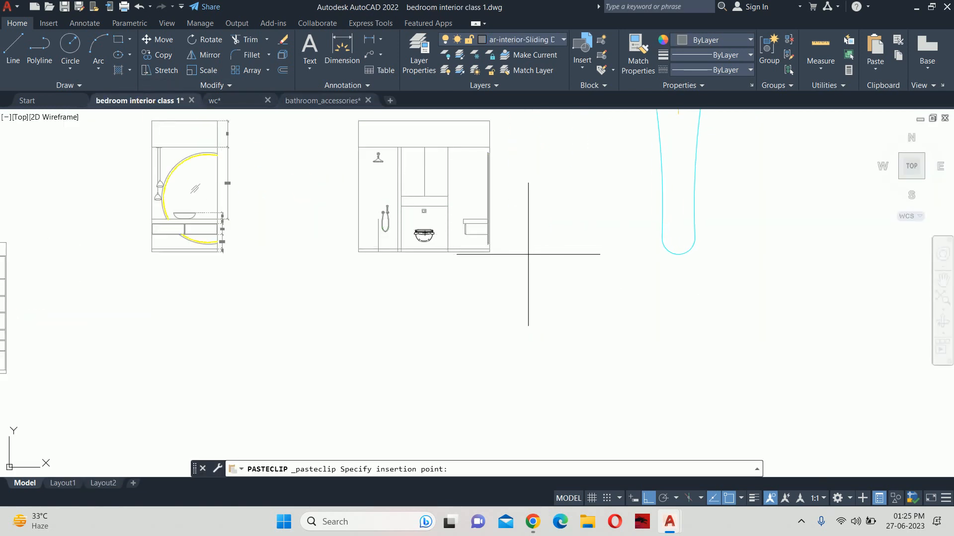
{"action": "key", "text": "Escape"}
{"action": "key", "text": "Escape"}
{"action": "key", "text": "Escape"}
{"action": "scroll", "coordinate": [515, 255], "scroll_direction": "down", "scroll_amount": 5}
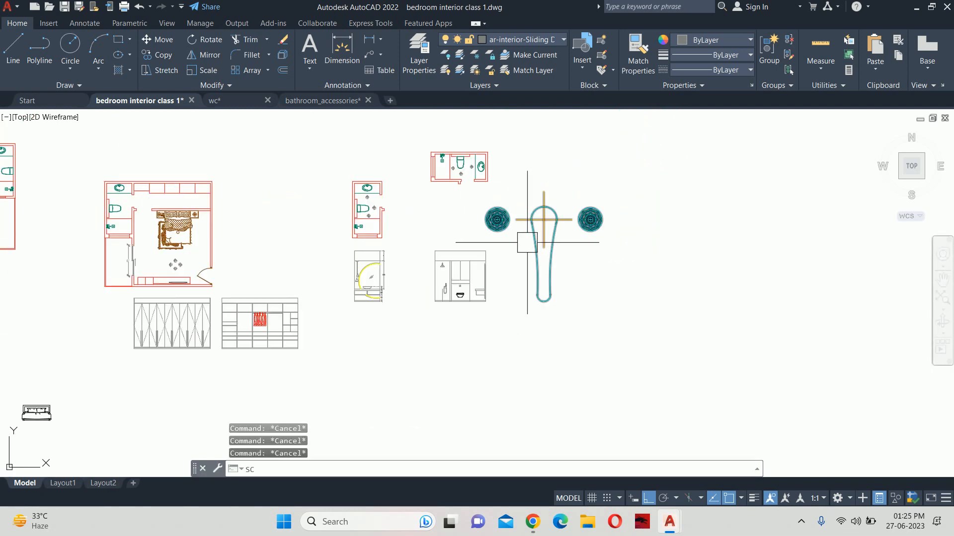
Scale the tap block down with the Reference option from the elevation's lower-right corner, accepting the default reference lengths
{"action": "type", "text": "sc"}
{"action": "key", "text": "Return"}
{"action": "left_click", "coordinate": [535, 241]}
{"action": "key", "text": "Return"}
{"action": "left_click", "coordinate": [485, 301]}
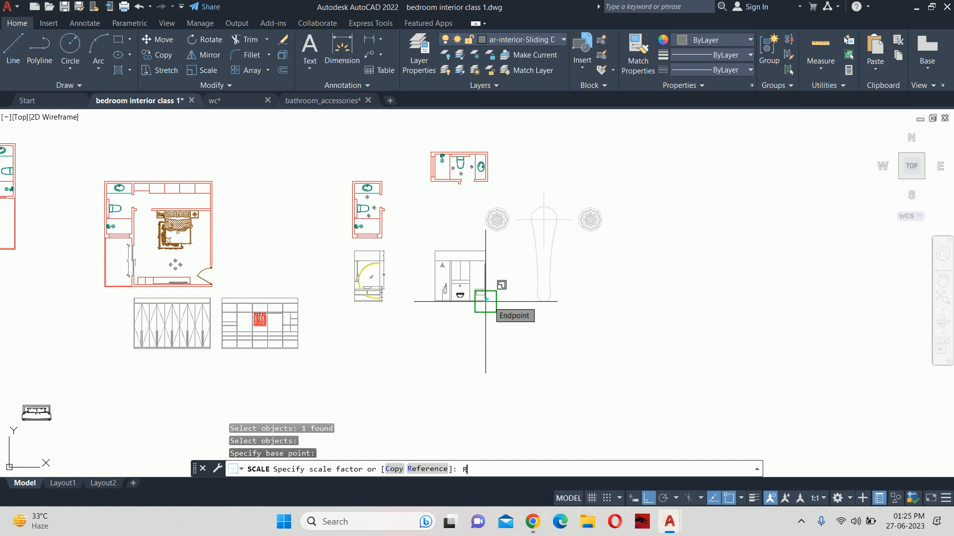
{"action": "type", "text": "R"}
{"action": "key", "text": "Return"}
{"action": "key", "text": "Return"}
{"action": "key", "text": "Return"}
{"action": "key", "text": "Escape"}
{"action": "key", "text": "Escape"}
{"action": "key", "text": "Escape"}
Move the scaled tap block horizontally to the right, clear of the elevation's edge
{"action": "scroll", "coordinate": [467, 291], "scroll_direction": "up", "scroll_amount": 6}
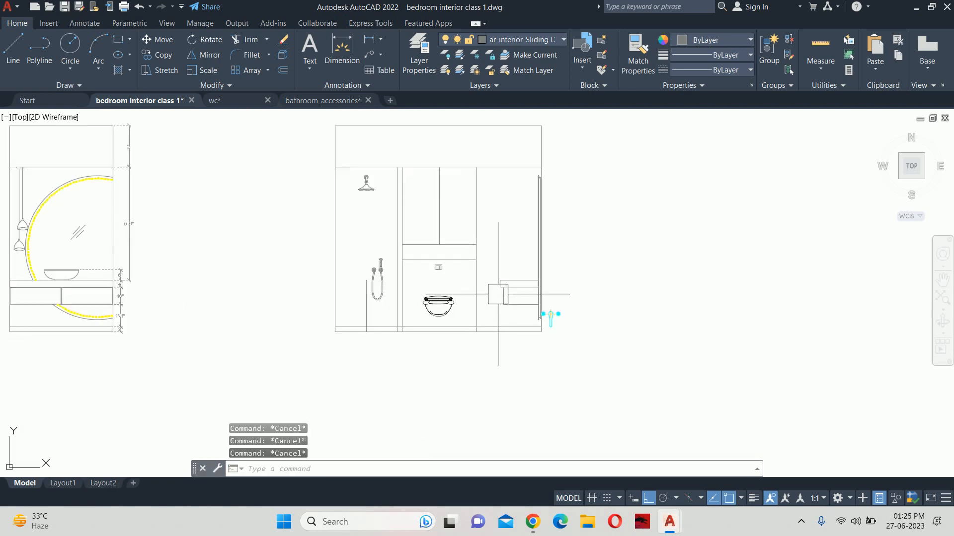
{"action": "scroll", "coordinate": [498, 294], "scroll_direction": "up", "scroll_amount": 4}
{"action": "middle_click_drag", "start_coordinate": [613, 340], "coordinate": [504, 264]}
{"action": "type", "text": "m"}
{"action": "key", "text": "Return"}
{"action": "left_click", "coordinate": [512, 273]}
{"action": "key", "text": "Return"}
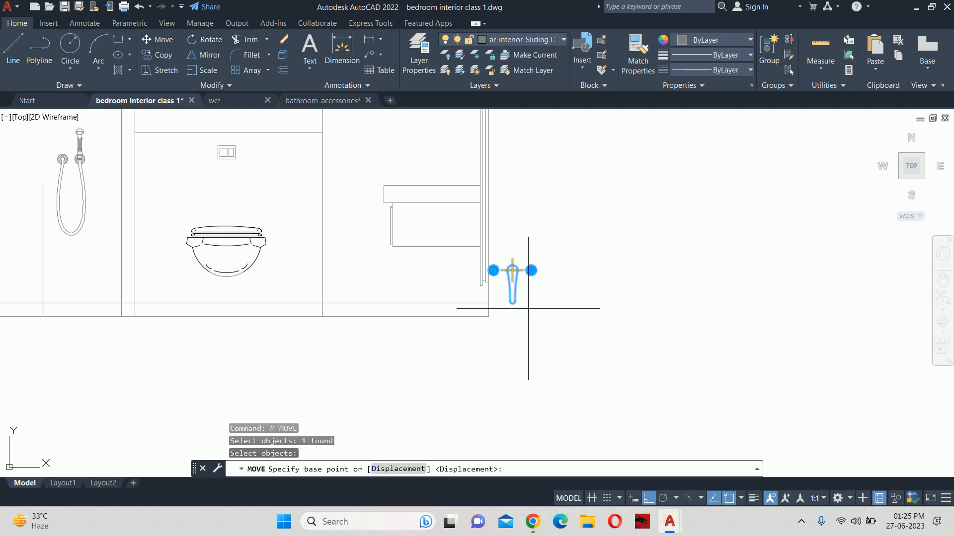
{"action": "left_click", "coordinate": [528, 308]}
{"action": "key", "text": "Escape"}
{"action": "key", "text": "Escape"}
Explode the tap block into its separate parts
{"action": "type", "text": "x"}
{"action": "key", "text": "Return"}
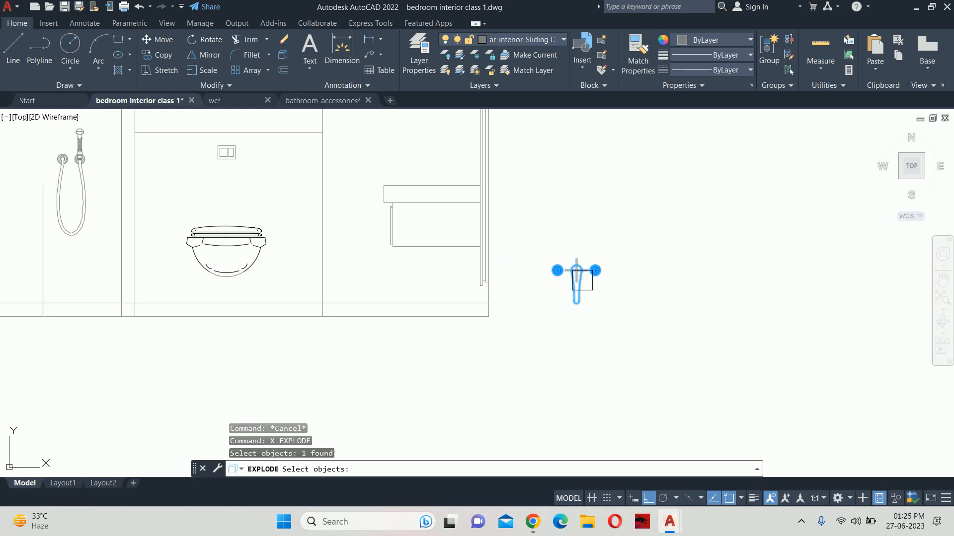
{"action": "key", "text": "Escape"}
{"action": "key", "text": "Escape"}
{"action": "key", "text": "Escape"}
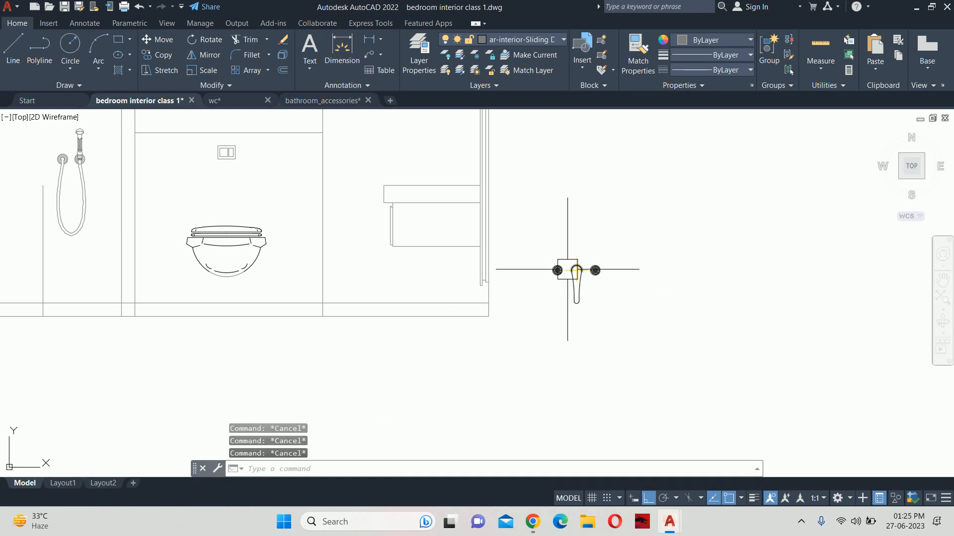
Group all the exploded tap parts and turn group selection on so they select as one object
{"action": "type", "text": "GR"}
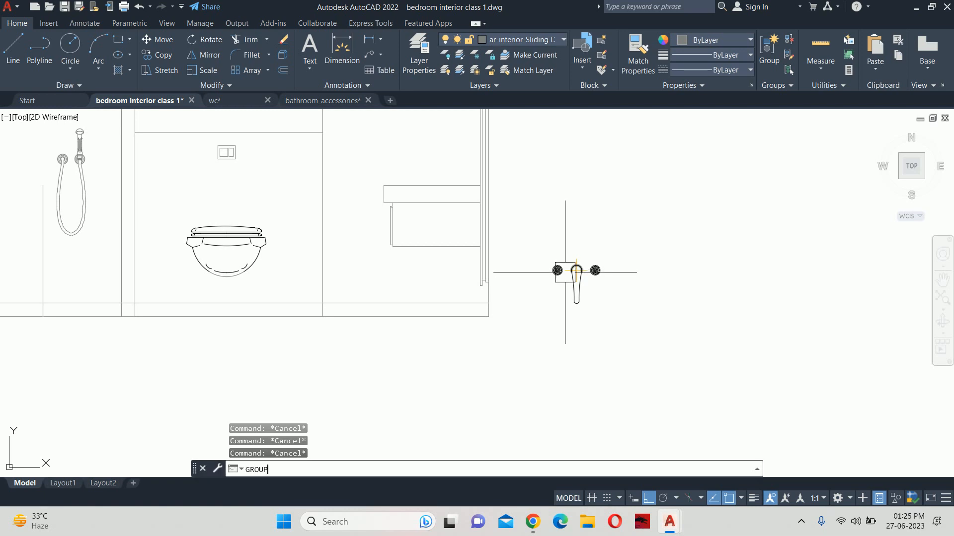
{"action": "type", "text": "OUP"}
{"action": "key", "text": "Return"}
{"action": "left_click", "coordinate": [533, 239]}
{"action": "left_click", "coordinate": [655, 296]}
{"action": "key", "text": "Return"}
{"action": "key", "text": "Escape"}
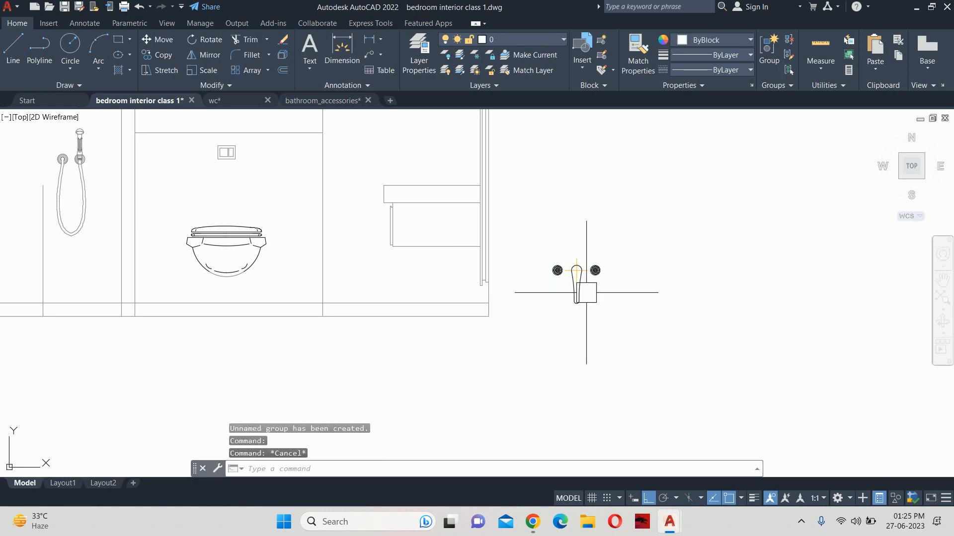
{"action": "key", "text": "Escape"}
{"action": "left_click", "coordinate": [576, 293]}
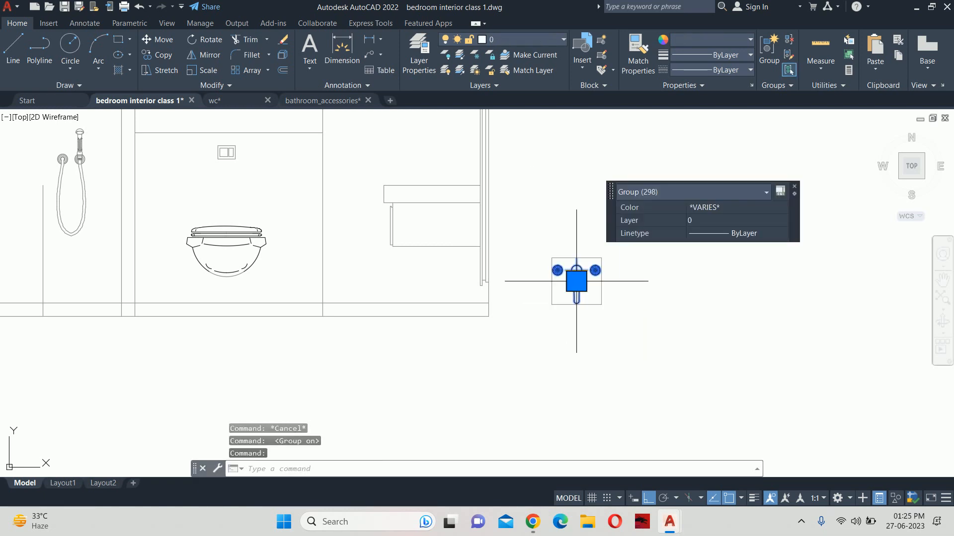
{"action": "key", "text": "Escape"}
Move the tap group by its handle's centre onto the upper end of the vertical guide line in the shower area
{"action": "type", "text": "M"}
{"action": "key", "text": "Return"}
{"action": "scroll", "coordinate": [576, 278], "scroll_direction": "up", "scroll_amount": 6}
{"action": "left_click", "coordinate": [571, 268]}
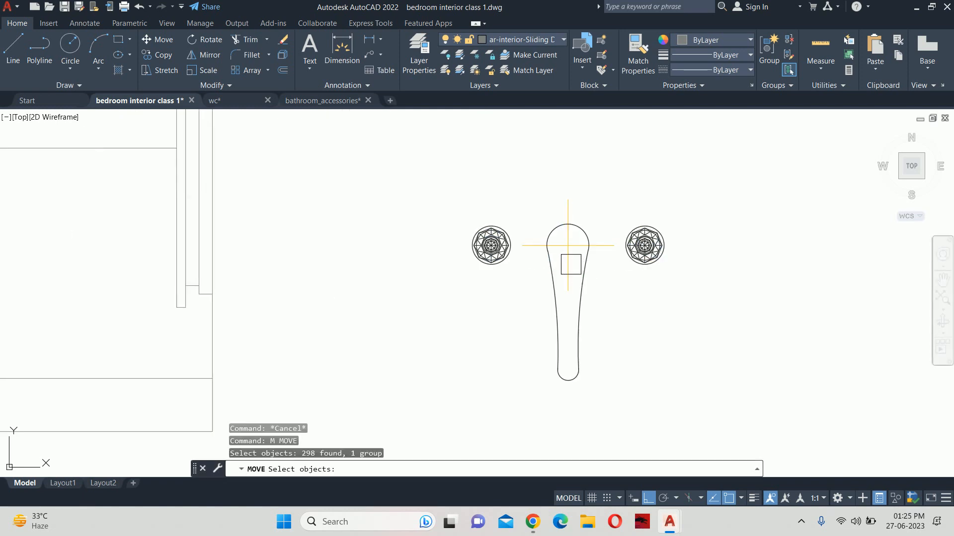
{"action": "key", "text": "Return"}
{"action": "left_click", "coordinate": [567, 245]}
{"action": "scroll", "coordinate": [482, 258], "scroll_direction": "down", "scroll_amount": 8}
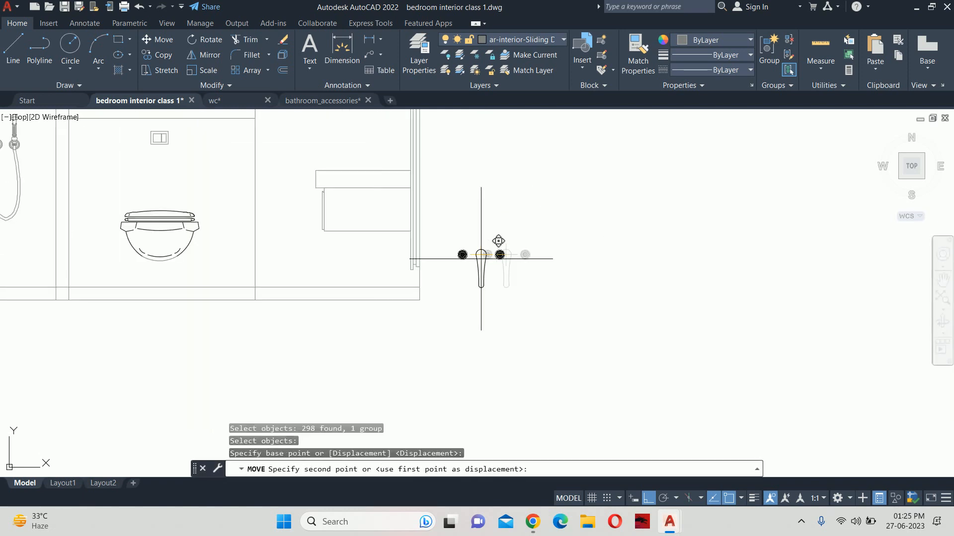
{"action": "middle_click_drag", "start_coordinate": [166, 225], "coordinate": [812, 270]}
{"action": "scroll", "coordinate": [786, 258], "scroll_direction": "up", "scroll_amount": 4}
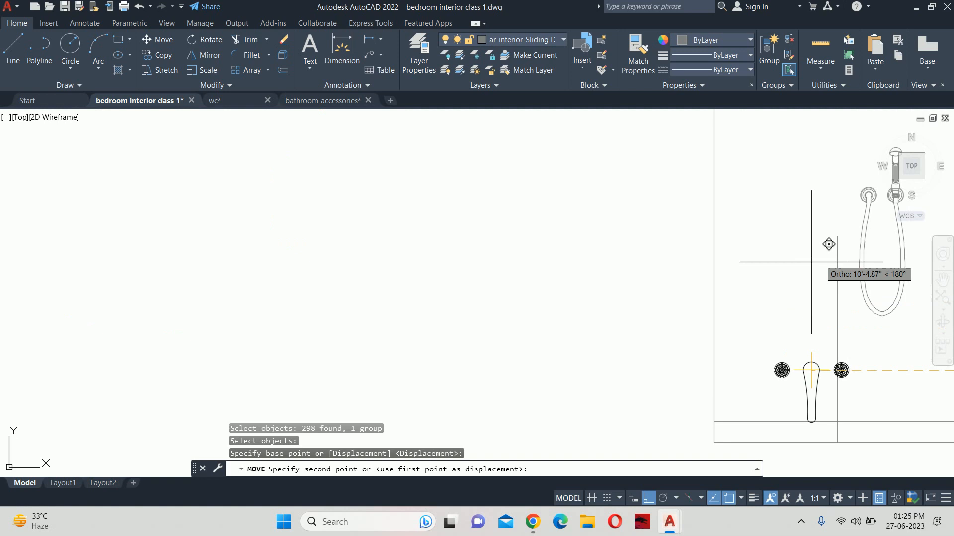
{"action": "left_click", "coordinate": [837, 236]}
{"action": "key", "text": "Escape"}
{"action": "key", "text": "Escape"}
{"action": "key", "text": "Escape"}
Move the tap group 3" to the left, away from the hand shower
{"action": "scroll", "coordinate": [740, 256], "scroll_direction": "up", "scroll_amount": 3}
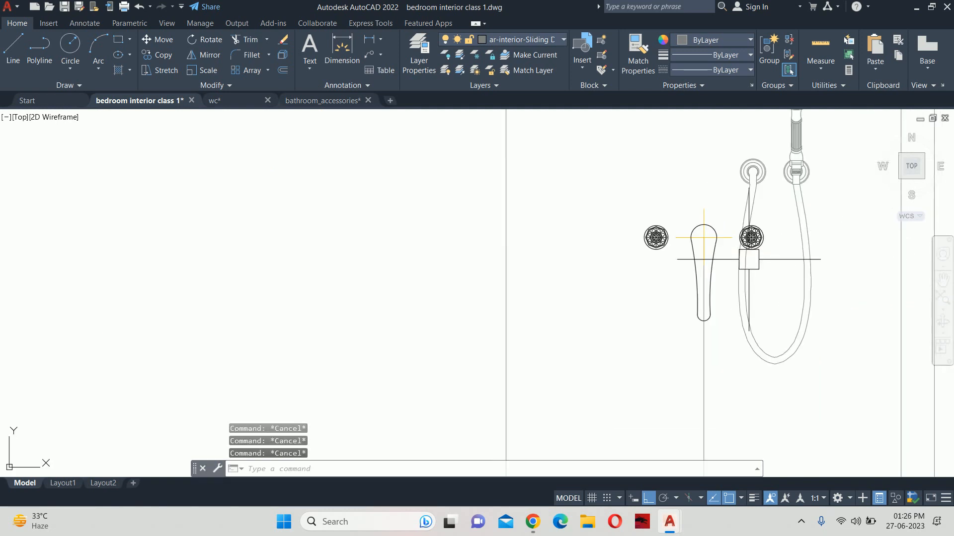
{"action": "middle_click_drag", "start_coordinate": [743, 256], "coordinate": [729, 253]}
{"action": "type", "text": "m"}
{"action": "key", "text": "Return"}
{"action": "left_click", "coordinate": [696, 256]}
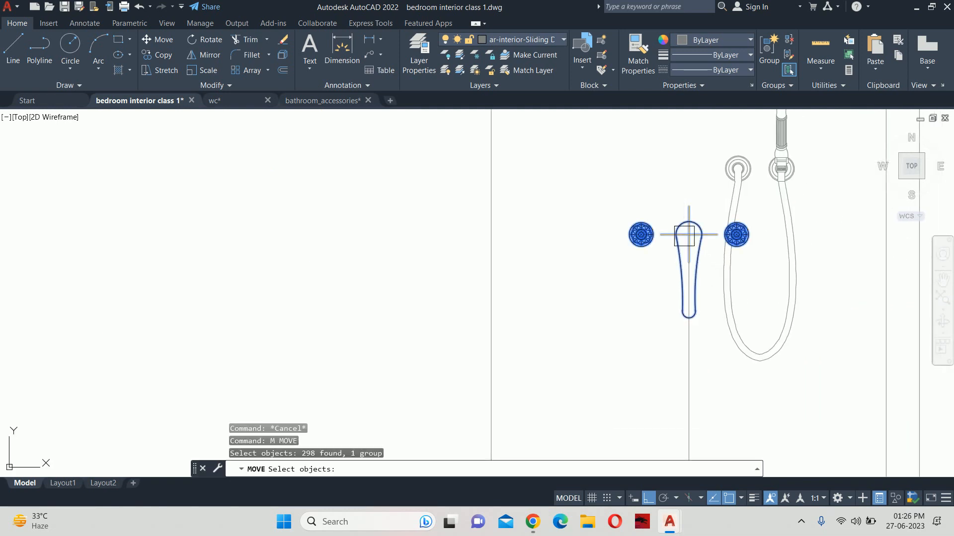
{"action": "key", "text": "Return"}
{"action": "left_click", "coordinate": [688, 234]}
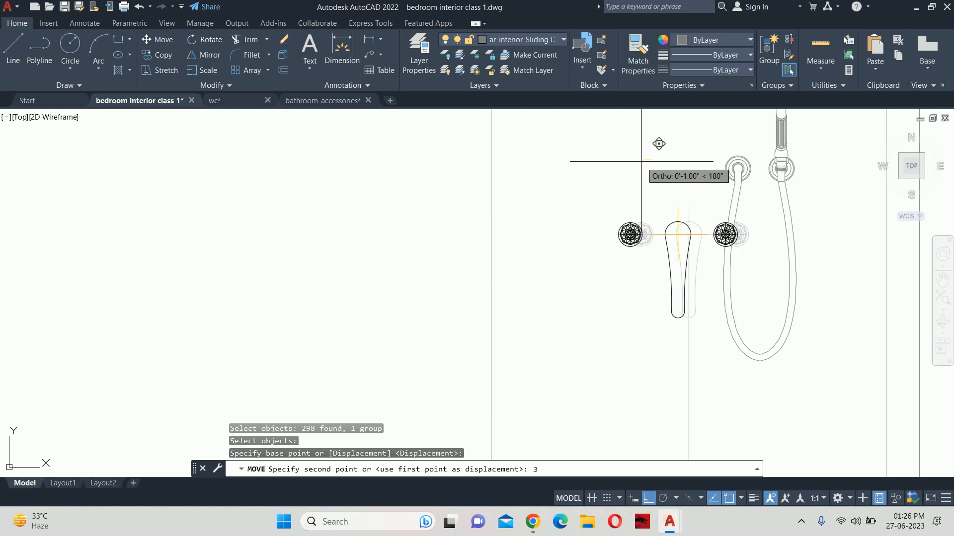
{"action": "type", "text": "3"}
{"action": "key", "text": "Return"}
{"action": "key", "text": "Escape"}
{"action": "key", "text": "Escape"}
{"action": "scroll", "coordinate": [653, 174], "scroll_direction": "down", "scroll_amount": 3}
{"action": "scroll", "coordinate": [646, 209], "scroll_direction": "up", "scroll_amount": 3}
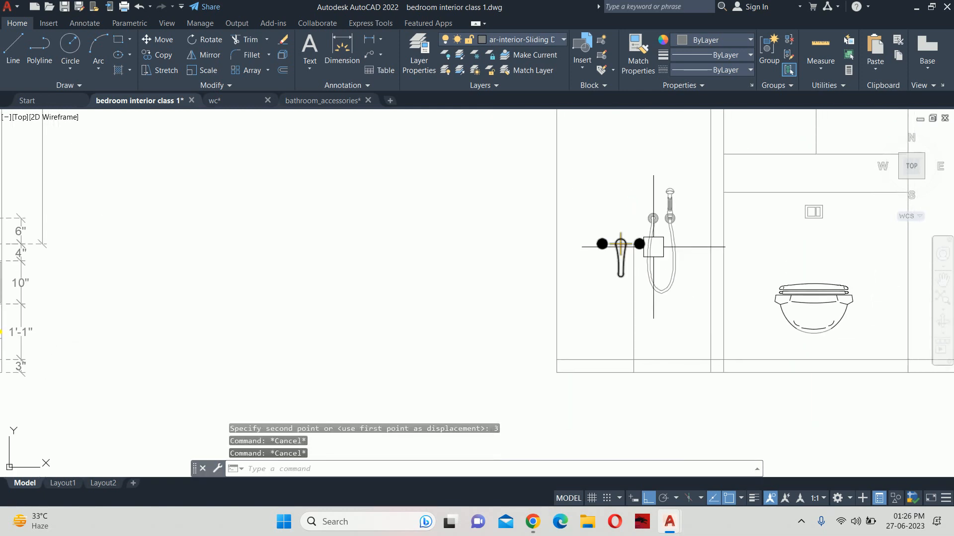
Move the tap and hand shower together to the right until the tap is centred on the vertical guide line
{"action": "key", "text": "Return"}
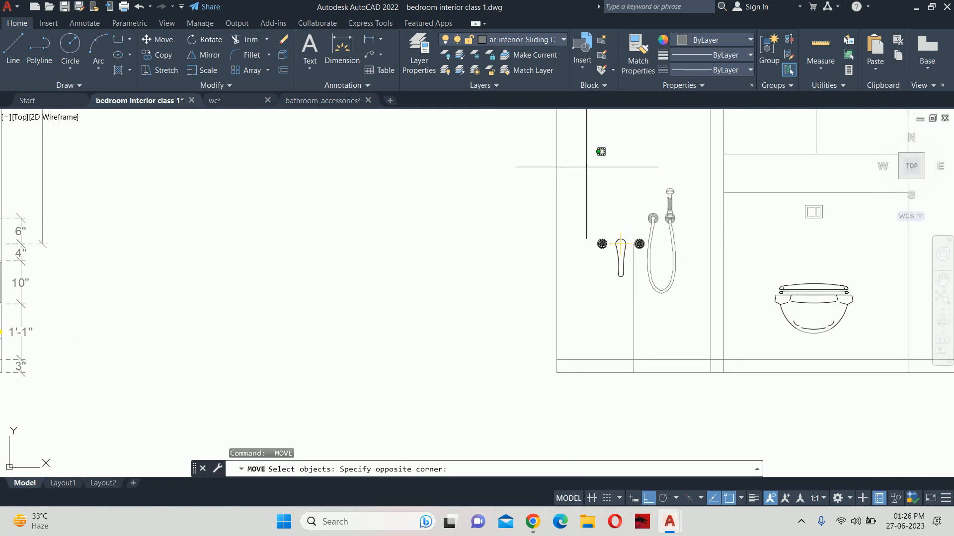
{"action": "left_click", "coordinate": [724, 308]}
{"action": "key", "text": "Return"}
{"action": "left_click", "coordinate": [660, 317]}
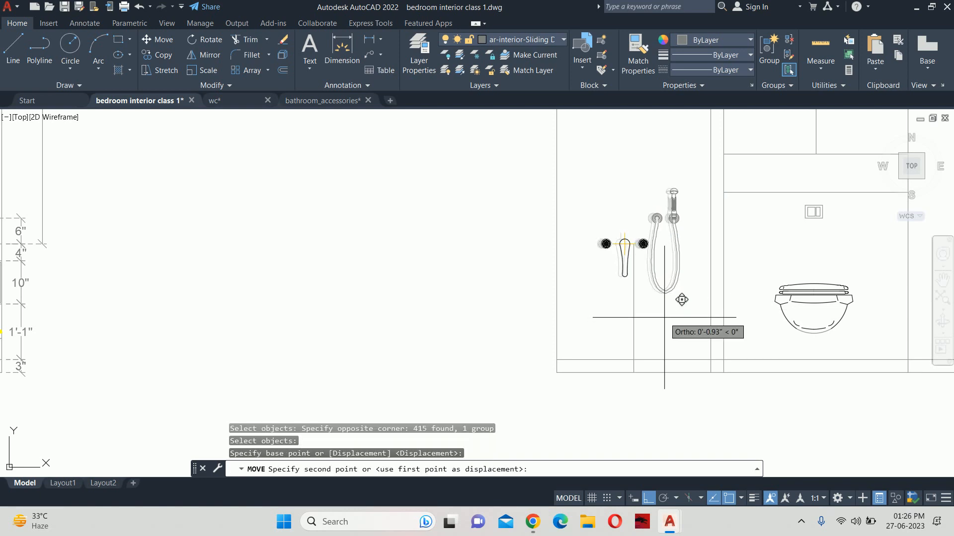
{"action": "key", "text": "Return"}
{"action": "key", "text": "Escape"}
{"action": "key", "text": "Escape"}
Delete the vertical guide line under the tap
{"action": "left_click", "coordinate": [633, 327]}
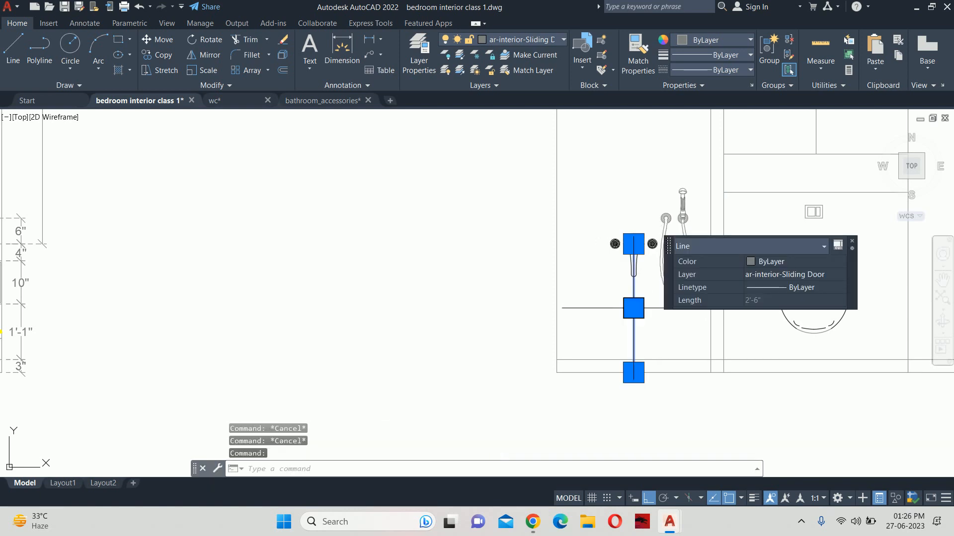
{"action": "key", "text": "Delete"}
{"action": "scroll", "coordinate": [651, 283], "scroll_direction": "down", "scroll_amount": 2}
{"action": "middle_click_drag", "start_coordinate": [654, 276], "coordinate": [541, 313]}
{"action": "key", "text": "Escape"}
{"action": "scroll", "coordinate": [536, 314], "scroll_direction": "up", "scroll_amount": 4}
{"action": "key", "text": "Escape"}
{"action": "key", "text": "Escape"}
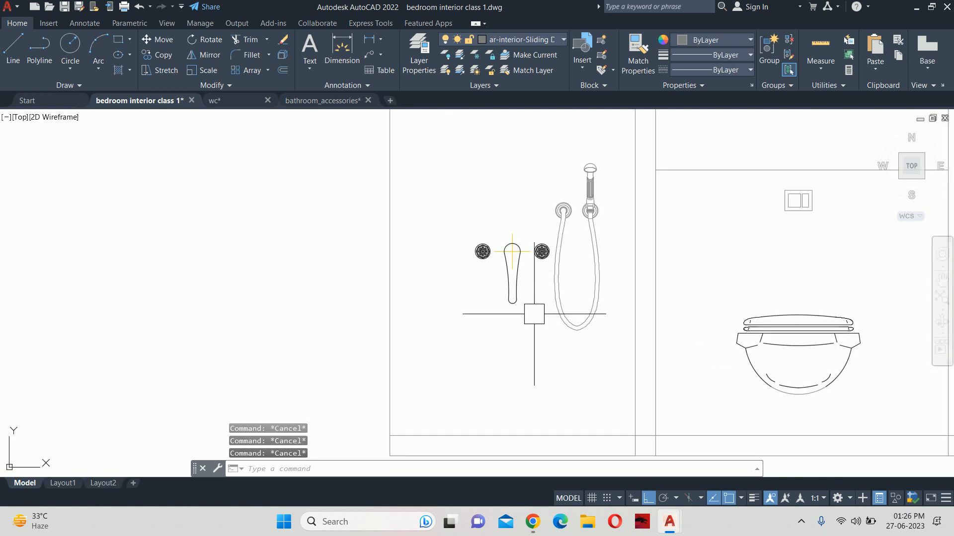
Add a linear dimension for the tap's height from the elevation's bottom line to the handle's centre
{"action": "scroll", "coordinate": [512, 252], "scroll_direction": "up", "scroll_amount": 2}
{"action": "key", "text": "Return"}
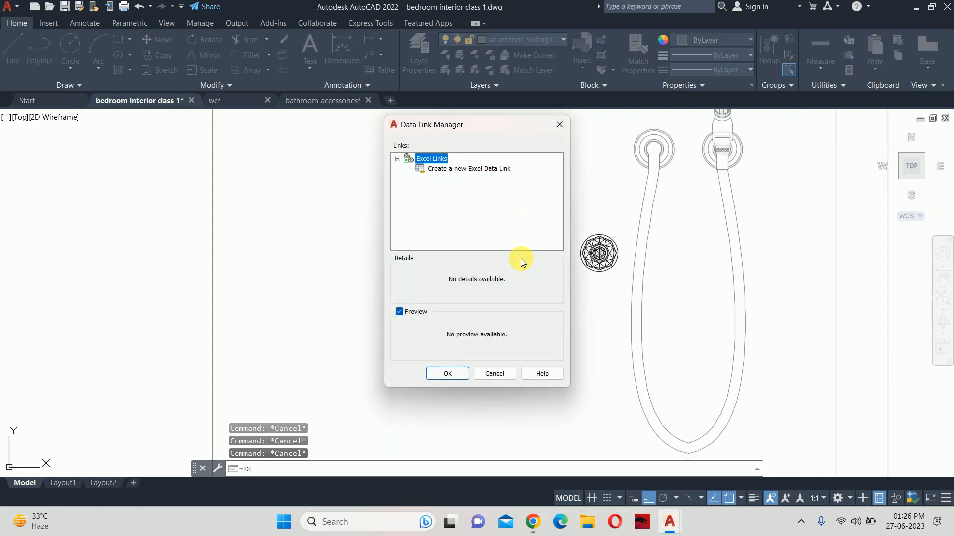
{"action": "key", "text": "Escape"}
{"action": "type", "text": "DLI"}
{"action": "key", "text": "Return"}
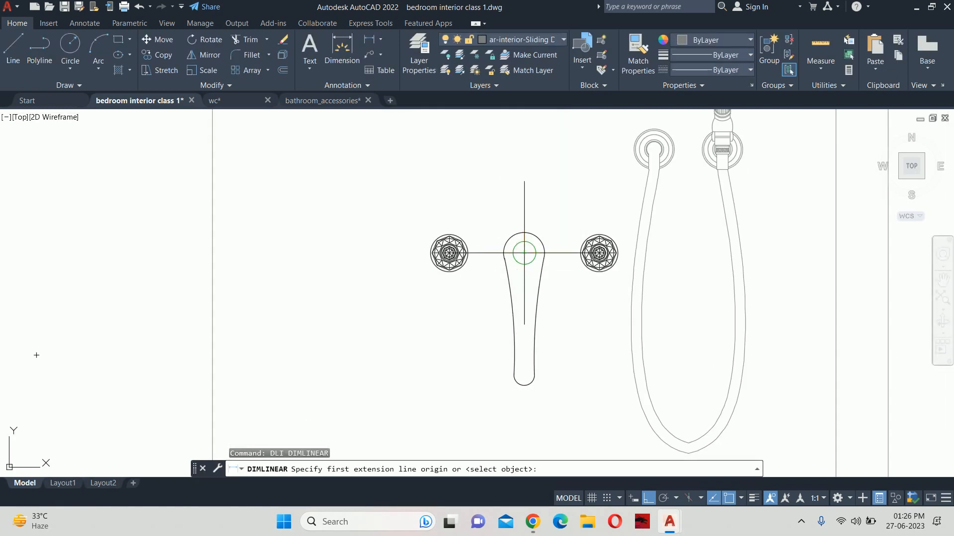
{"action": "left_click", "coordinate": [522, 252]}
{"action": "scroll", "coordinate": [514, 340], "scroll_direction": "down", "scroll_amount": 3}
{"action": "middle_click_drag", "start_coordinate": [516, 347], "coordinate": [509, 206]}
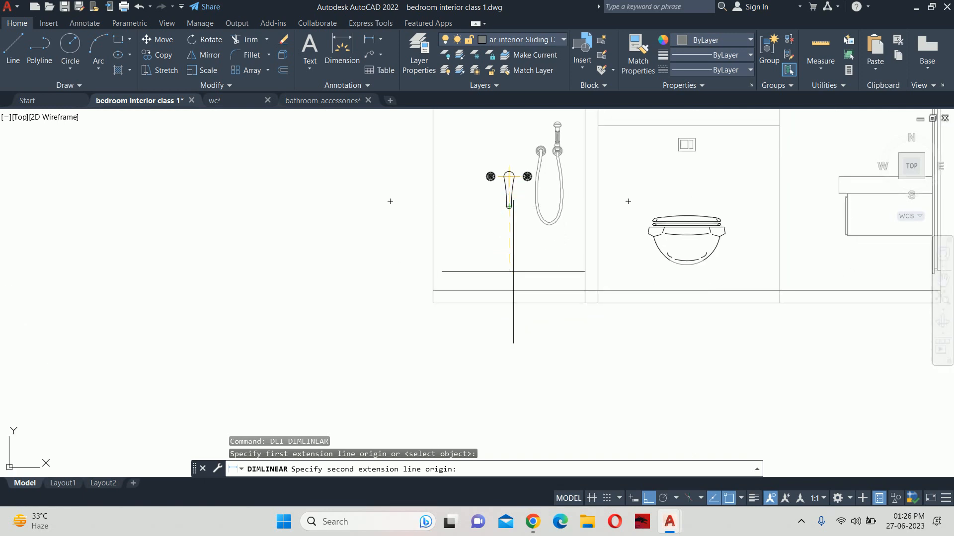
{"action": "left_click", "coordinate": [505, 303]}
{"action": "left_click", "coordinate": [373, 253]}
{"action": "key", "text": "Escape"}
{"action": "key", "text": "Escape"}
{"action": "middle_click_drag", "start_coordinate": [453, 234], "coordinate": [427, 330]}
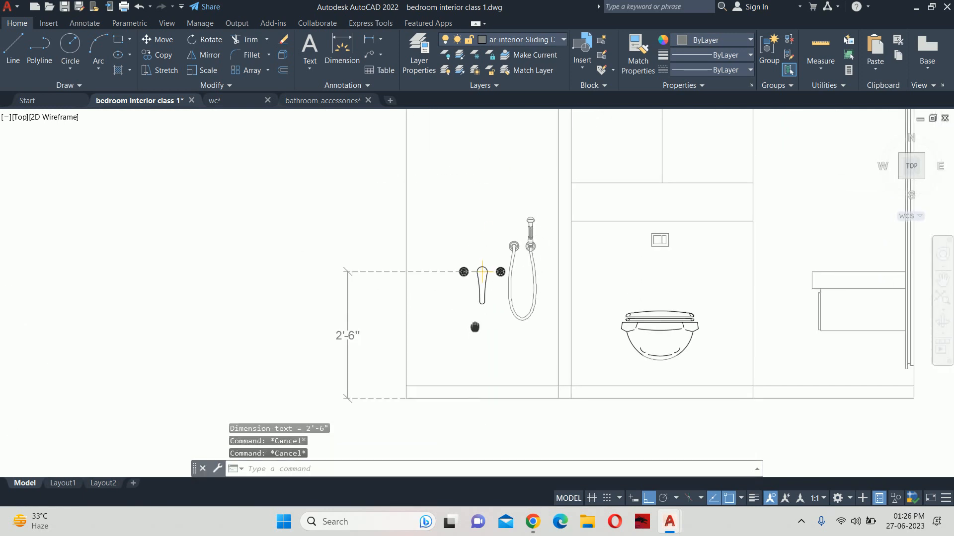
Stretch the tap and hand shower, with the height dimension's upper point, 6" upward
{"action": "type", "text": "s"}
{"action": "key", "text": "Return"}
{"action": "left_click", "coordinate": [543, 331]}
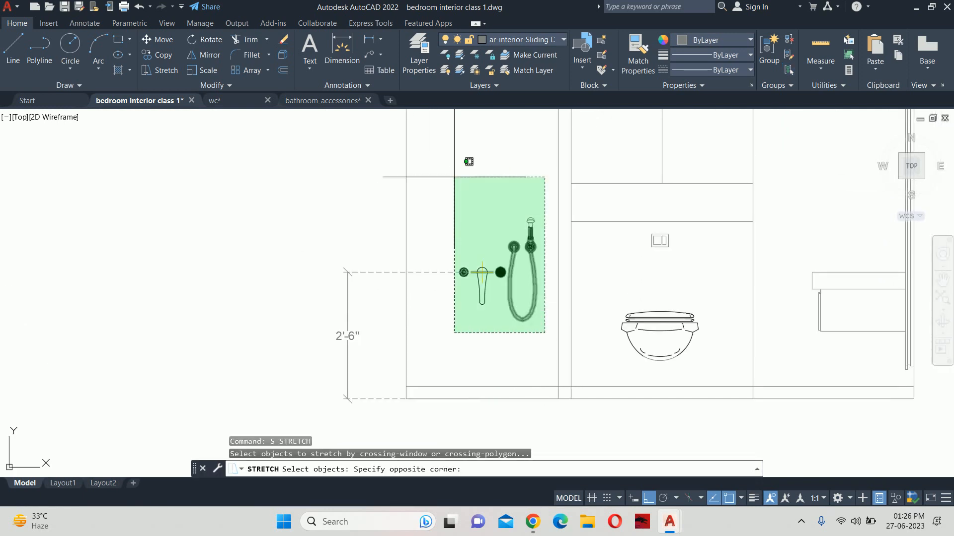
{"action": "left_click", "coordinate": [459, 171]}
{"action": "key", "text": "Return"}
{"action": "left_click", "coordinate": [442, 186]}
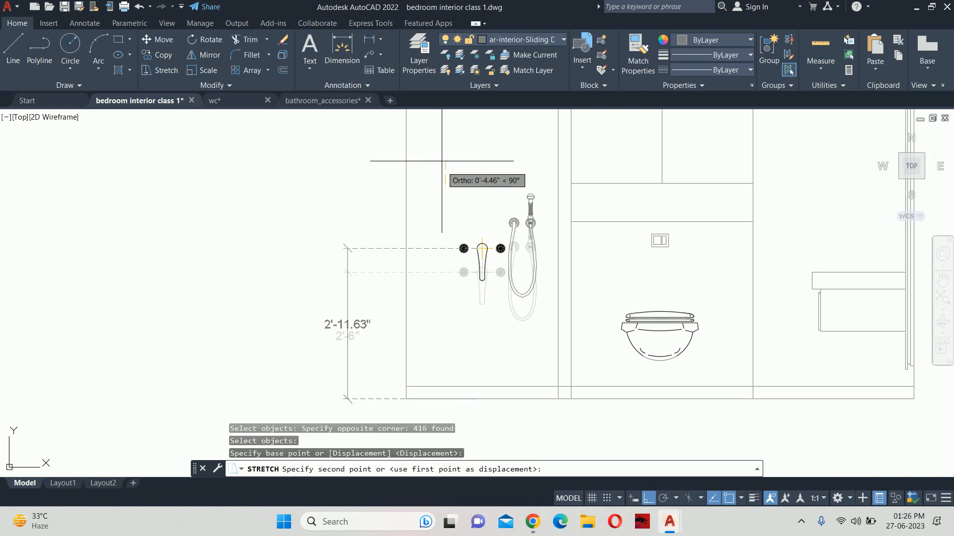
{"action": "type", "text": "6"}
{"action": "key", "text": "Return"}
{"action": "key", "text": "Escape"}
{"action": "key", "text": "Escape"}
{"action": "scroll", "coordinate": [480, 248], "scroll_direction": "up", "scroll_amount": 4}
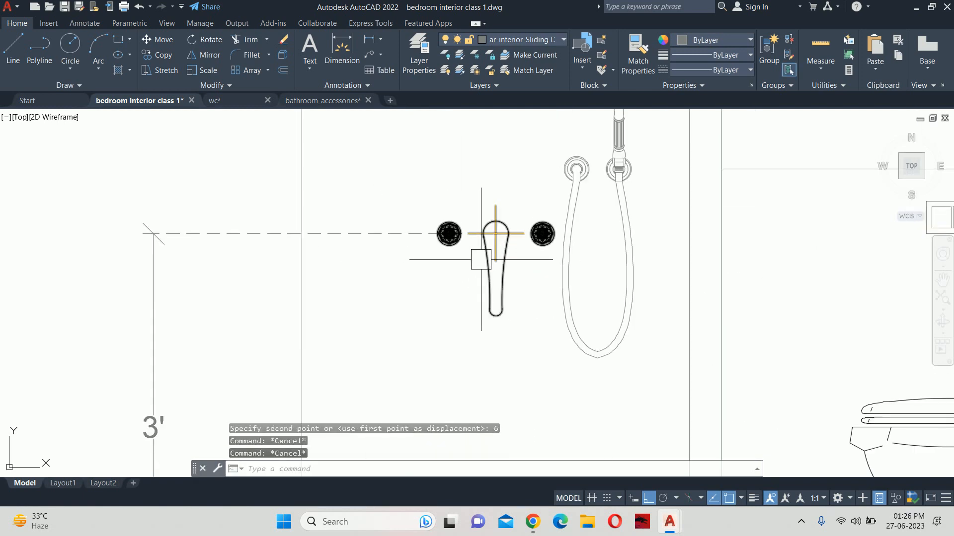
Delete the tap's height dimension from the toilet wall elevation
{"action": "scroll", "coordinate": [484, 257], "scroll_direction": "down", "scroll_amount": 6}
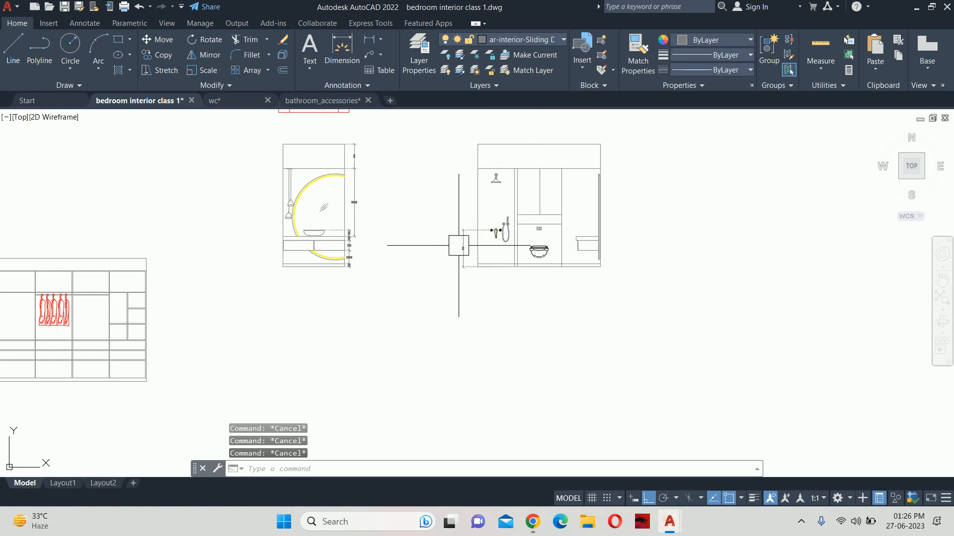
{"action": "left_click", "coordinate": [505, 248]}
{"action": "key", "text": "Delete"}
{"action": "scroll", "coordinate": [576, 199], "scroll_direction": "up", "scroll_amount": 4}
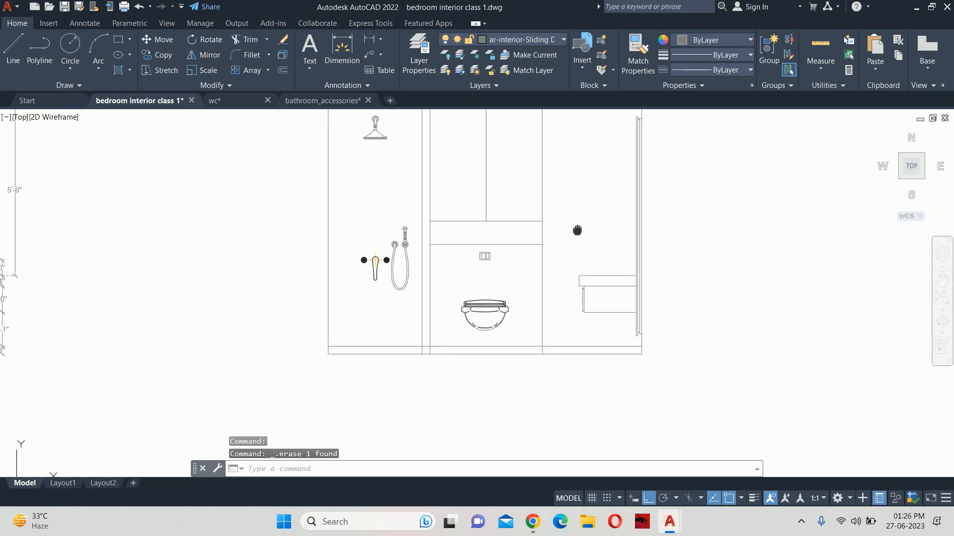
{"action": "key", "text": "Escape"}
{"action": "key", "text": "Escape"}
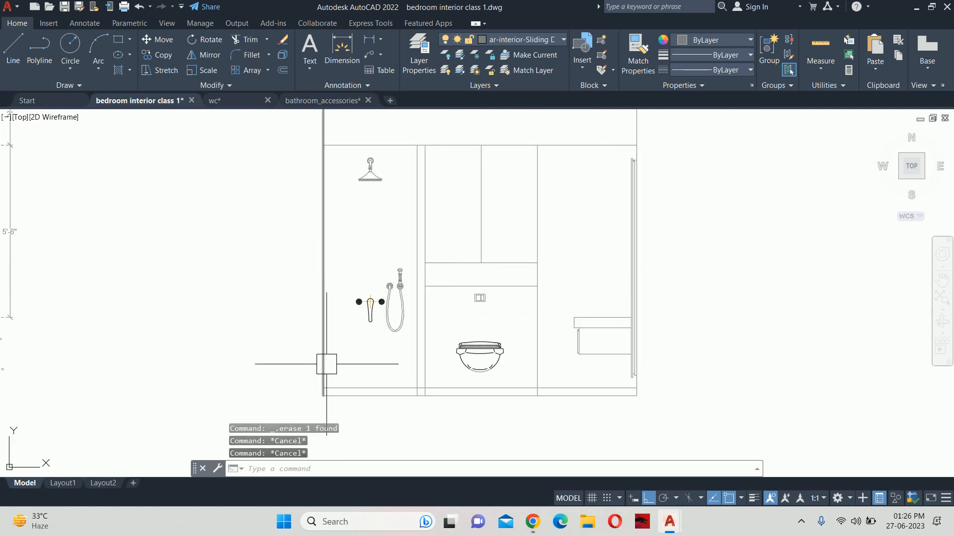
Review the toilet wall elevation, the bathroom plans and the basin wall elevation with its mirror and pendant lights
{"action": "scroll", "coordinate": [375, 275], "scroll_direction": "down", "scroll_amount": 2}
{"action": "middle_click_drag", "start_coordinate": [373, 281], "coordinate": [361, 317]}
{"action": "scroll", "coordinate": [368, 300], "scroll_direction": "up", "scroll_amount": 2}
{"action": "key", "text": "Escape"}
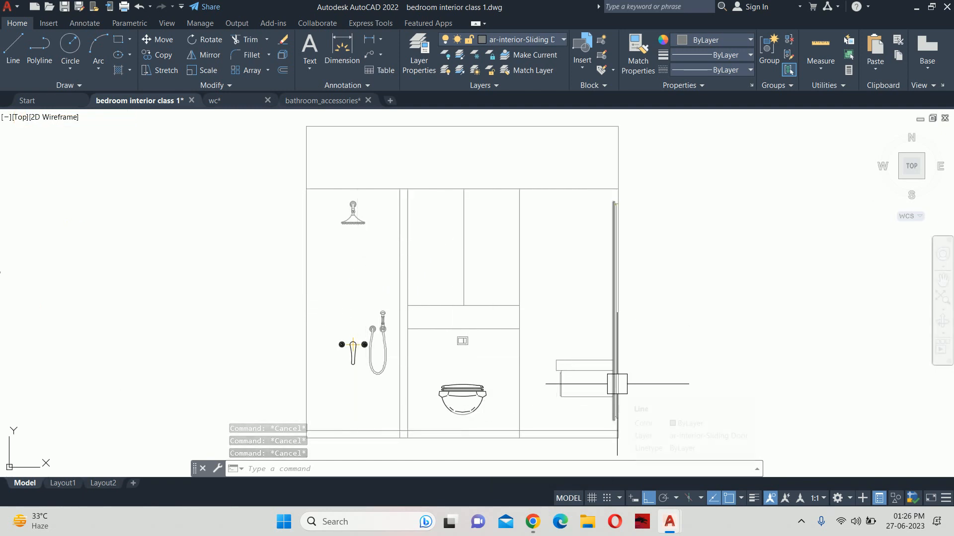
{"action": "middle_click_drag", "start_coordinate": [607, 379], "coordinate": [621, 382]}
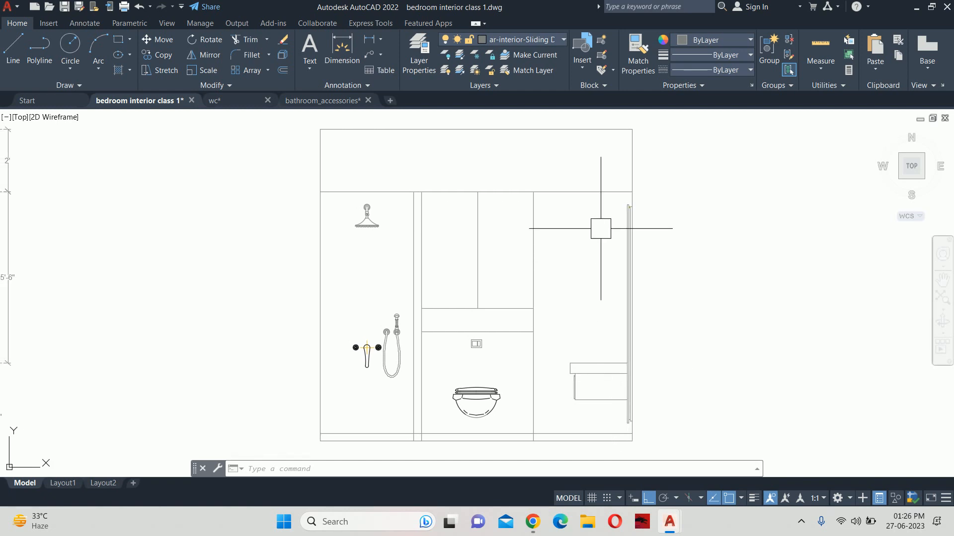
{"action": "scroll", "coordinate": [512, 246], "scroll_direction": "down", "scroll_amount": 8}
{"action": "middle_click_drag", "start_coordinate": [502, 244], "coordinate": [470, 364]}
{"action": "scroll", "coordinate": [468, 272], "scroll_direction": "up", "scroll_amount": 8}
{"action": "scroll", "coordinate": [434, 276], "scroll_direction": "down", "scroll_amount": 5}
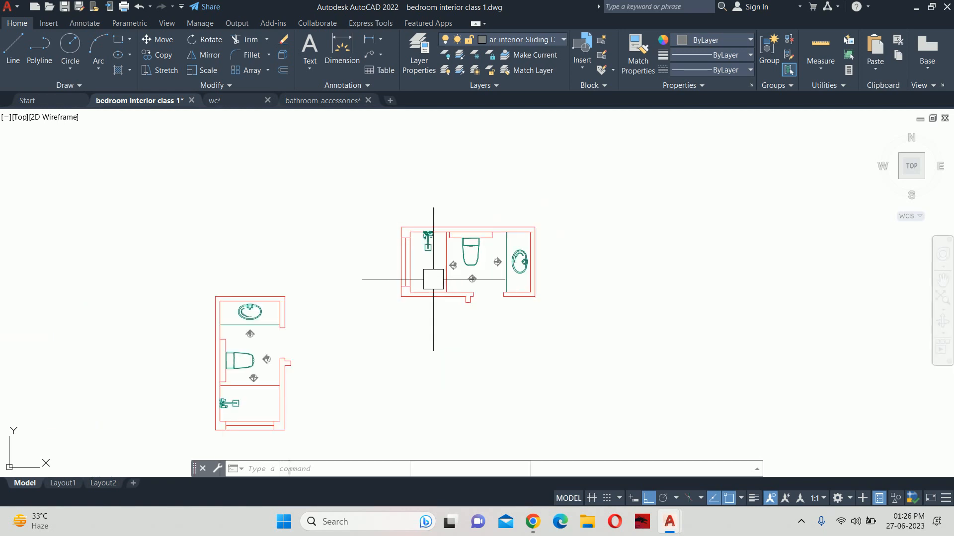
{"action": "middle_click_drag", "start_coordinate": [397, 332], "coordinate": [581, 113]}
{"action": "scroll", "coordinate": [429, 279], "scroll_direction": "up", "scroll_amount": 8}
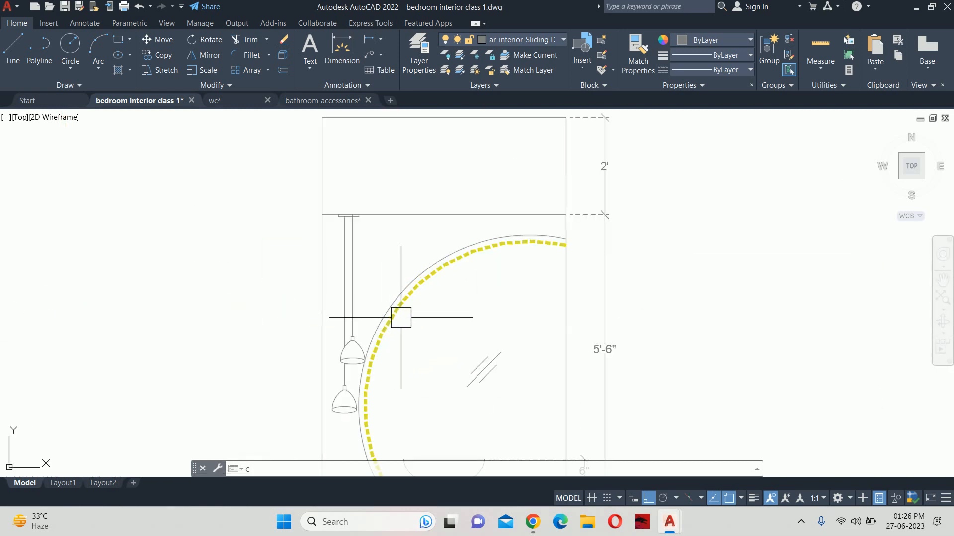
Copy the two pendant lights with their rods and ceiling plate from the basin wall elevation to the toilet wall elevation's ceiling line, above the counter
{"action": "key", "text": "Return"}
{"action": "left_click", "coordinate": [267, 274]}
{"action": "left_click", "coordinate": [423, 415]}
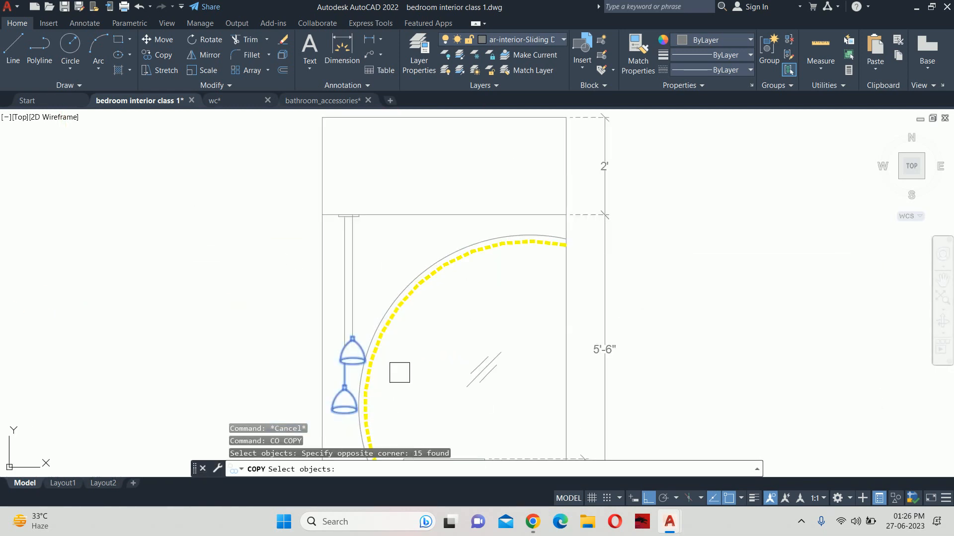
{"action": "scroll", "coordinate": [366, 214], "scroll_direction": "up", "scroll_amount": 6}
{"action": "left_click", "coordinate": [366, 241]}
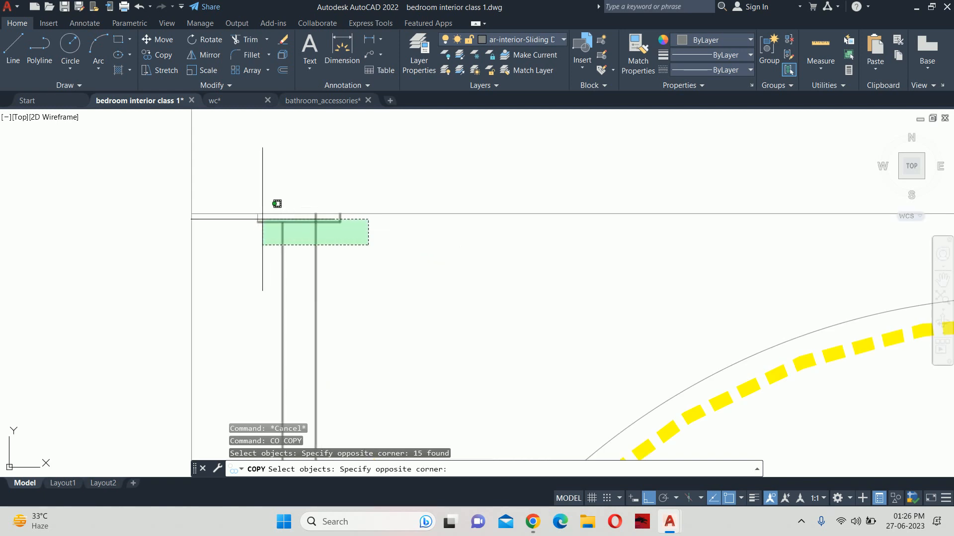
{"action": "left_click", "coordinate": [250, 217]}
{"action": "scroll", "coordinate": [250, 220], "scroll_direction": "down", "scroll_amount": 2}
{"action": "scroll", "coordinate": [250, 220], "scroll_direction": "down", "scroll_amount": 4}
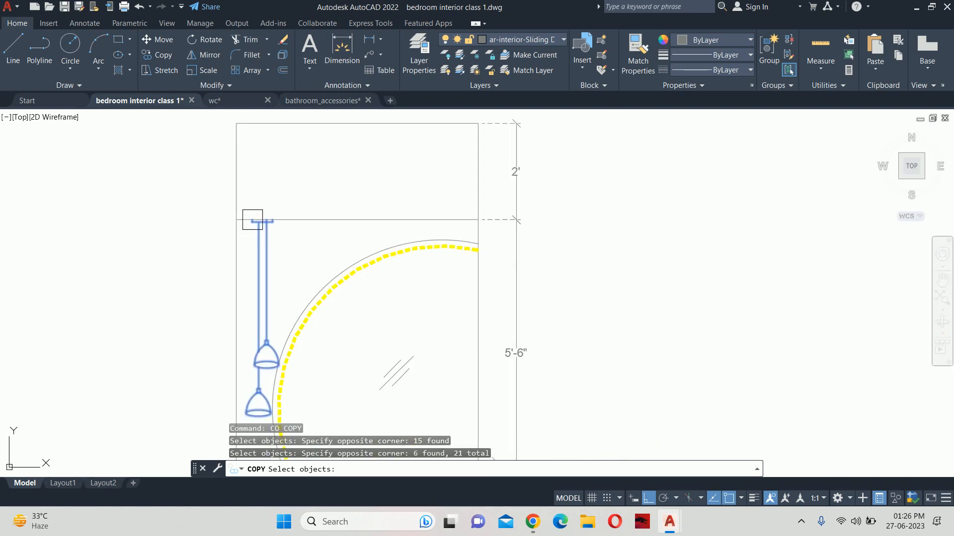
{"action": "key", "text": "Return"}
{"action": "scroll", "coordinate": [270, 213], "scroll_direction": "up", "scroll_amount": 4}
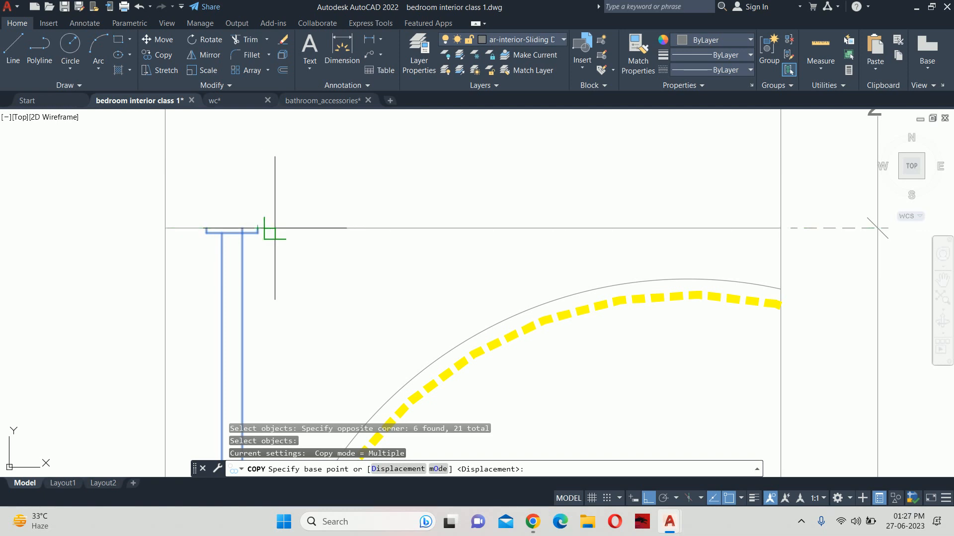
{"action": "scroll", "coordinate": [275, 228], "scroll_direction": "up", "scroll_amount": 4}
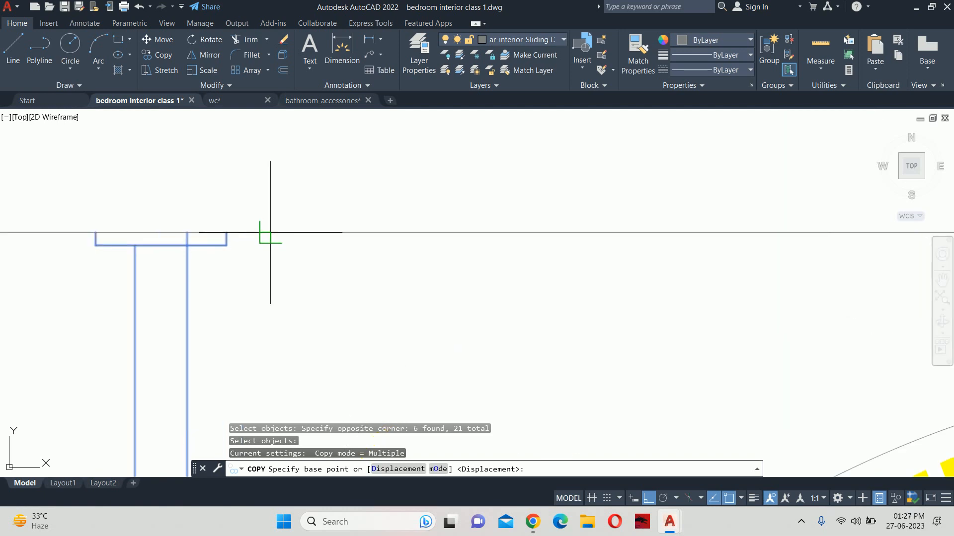
{"action": "left_click", "coordinate": [223, 231]}
{"action": "scroll", "coordinate": [507, 251], "scroll_direction": "down", "scroll_amount": 6}
{"action": "scroll", "coordinate": [166, 207], "scroll_direction": "down", "scroll_amount": 7}
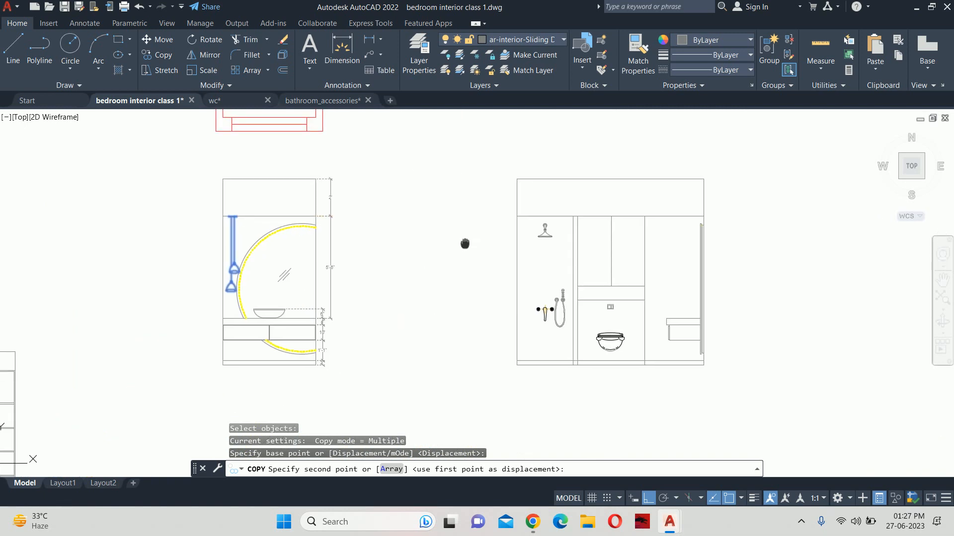
{"action": "scroll", "coordinate": [439, 213], "scroll_direction": "up", "scroll_amount": 5}
{"action": "middle_click_drag", "start_coordinate": [617, 186], "coordinate": [497, 205]}
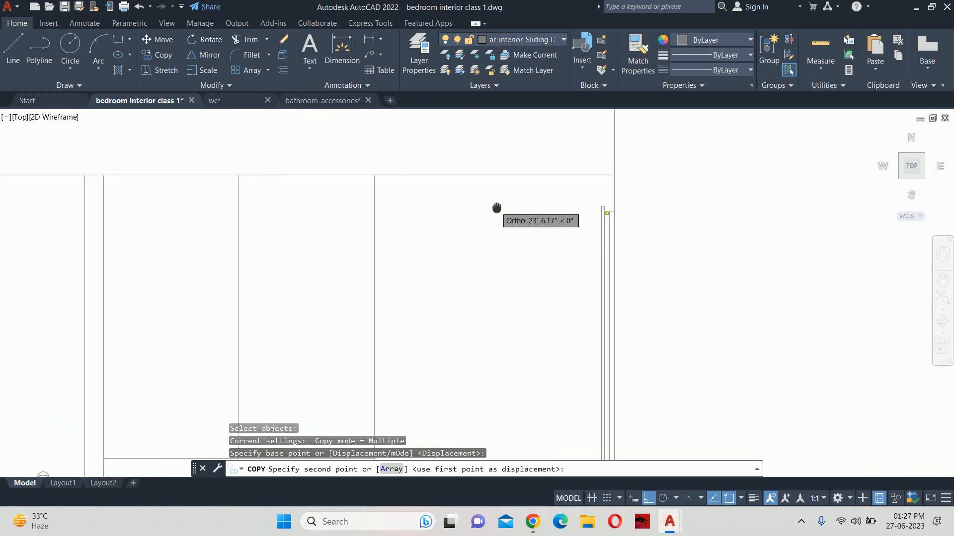
{"action": "left_click", "coordinate": [560, 175]}
{"action": "scroll", "coordinate": [556, 214], "scroll_direction": "down", "scroll_amount": 4}
{"action": "key", "text": "Escape"}
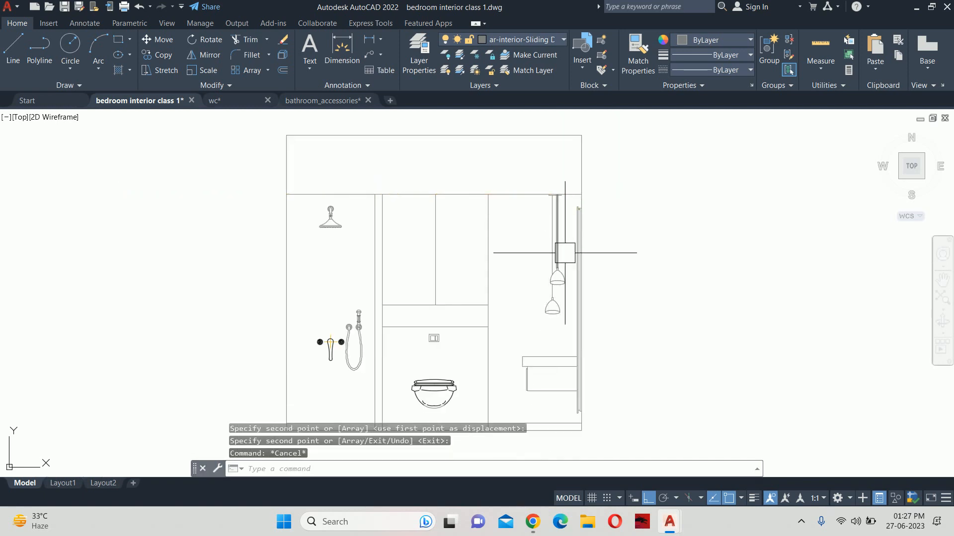
{"action": "key", "text": "Escape"}
Review the bedroom and bathroom plans against the basin wall and toilet wall elevations
{"action": "scroll", "coordinate": [601, 254], "scroll_direction": "down", "scroll_amount": 2}
{"action": "scroll", "coordinate": [540, 276], "scroll_direction": "down", "scroll_amount": 4}
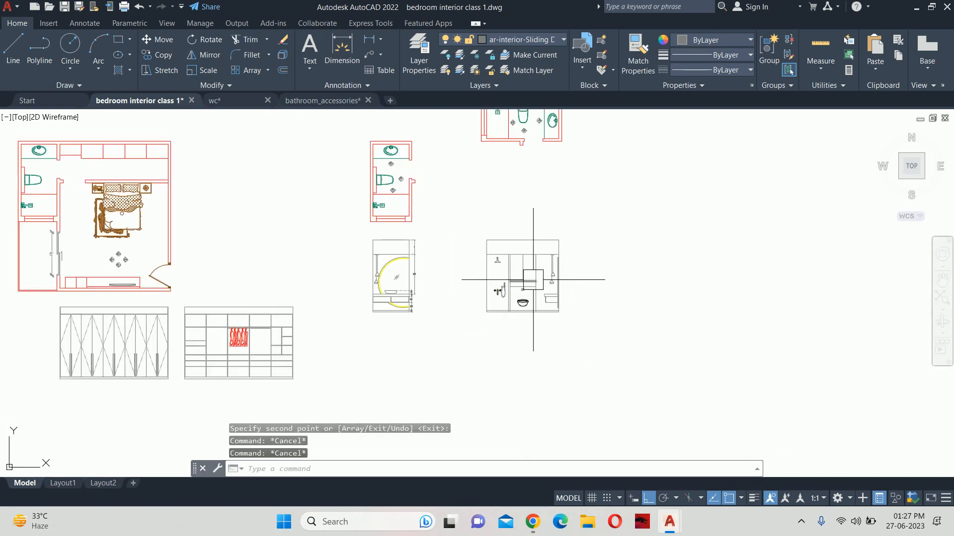
{"action": "middle_click_drag", "start_coordinate": [351, 271], "coordinate": [438, 274]}
{"action": "middle_click_drag", "start_coordinate": [244, 234], "coordinate": [260, 240]}
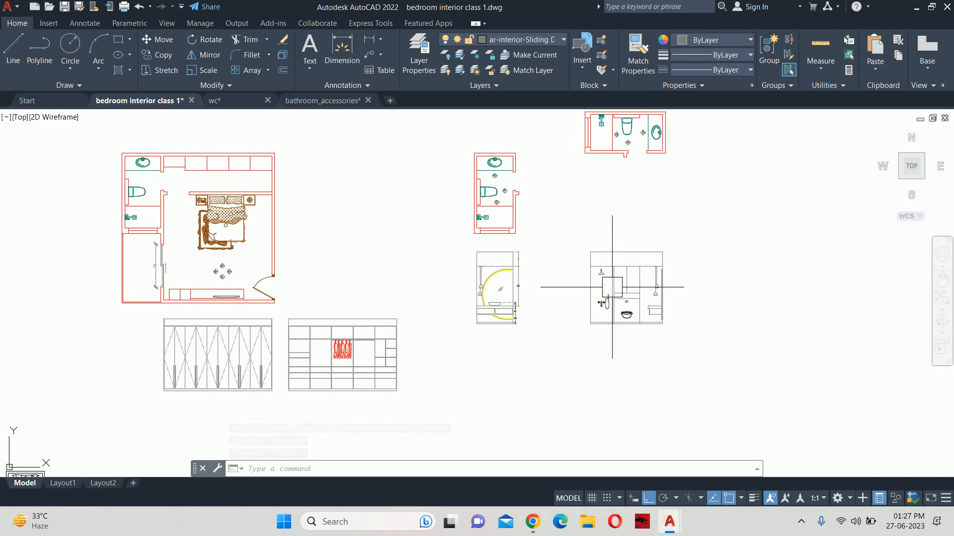
{"action": "scroll", "coordinate": [660, 305], "scroll_direction": "up", "scroll_amount": 3}
{"action": "scroll", "coordinate": [647, 302], "scroll_direction": "up", "scroll_amount": 2}
{"action": "scroll", "coordinate": [646, 302], "scroll_direction": "down", "scroll_amount": 3}
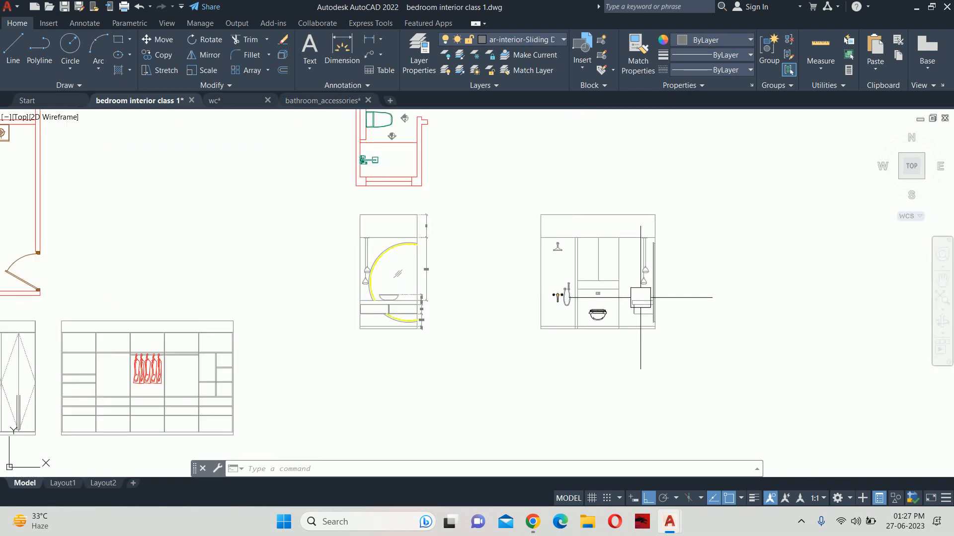
{"action": "key", "text": "Escape"}
{"action": "key", "text": "Escape"}
Copy the countertop basin from the basin wall elevation onto the counter in the toilet wall elevation, keeping the same height
{"action": "scroll", "coordinate": [457, 277], "scroll_direction": "up", "scroll_amount": 3}
{"action": "key", "text": "Escape"}
{"action": "type", "text": "c"}
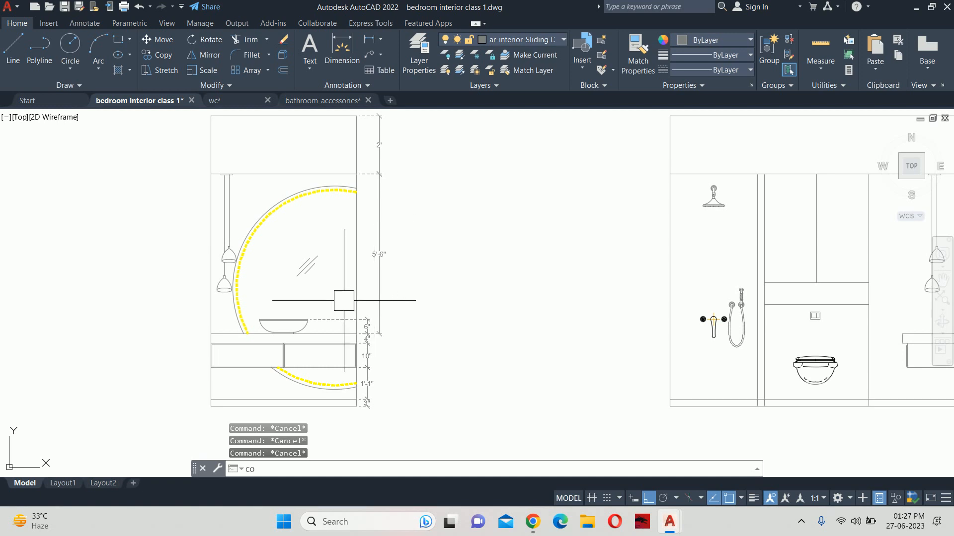
{"action": "type", "text": "o"}
{"action": "key", "text": "Return"}
{"action": "scroll", "coordinate": [282, 306], "scroll_direction": "up", "scroll_amount": 4}
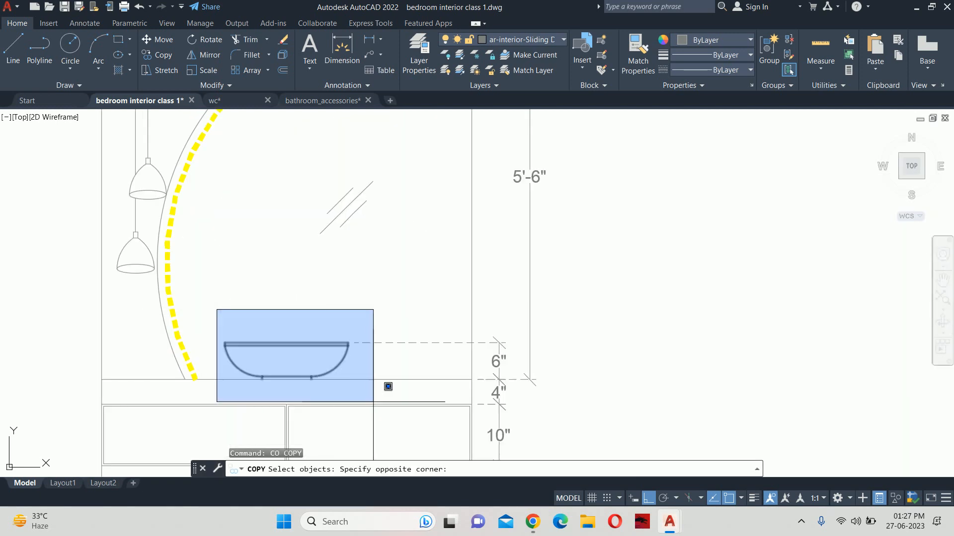
{"action": "left_click", "coordinate": [387, 387]}
{"action": "key", "text": "Return"}
{"action": "scroll", "coordinate": [311, 340], "scroll_direction": "up", "scroll_amount": 4}
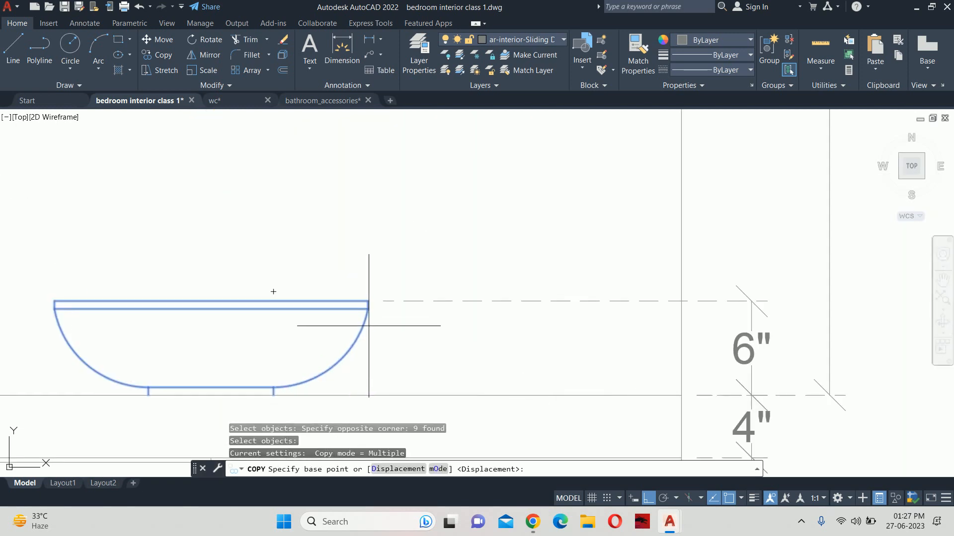
{"action": "left_click", "coordinate": [367, 301]}
{"action": "scroll", "coordinate": [542, 300], "scroll_direction": "down", "scroll_amount": 6}
{"action": "middle_click_drag", "start_coordinate": [571, 301], "coordinate": [109, 313]}
{"action": "scroll", "coordinate": [293, 316], "scroll_direction": "down", "scroll_amount": 4}
{"action": "middle_click_drag", "start_coordinate": [564, 324], "coordinate": [404, 305]}
{"action": "scroll", "coordinate": [407, 304], "scroll_direction": "up", "scroll_amount": 2}
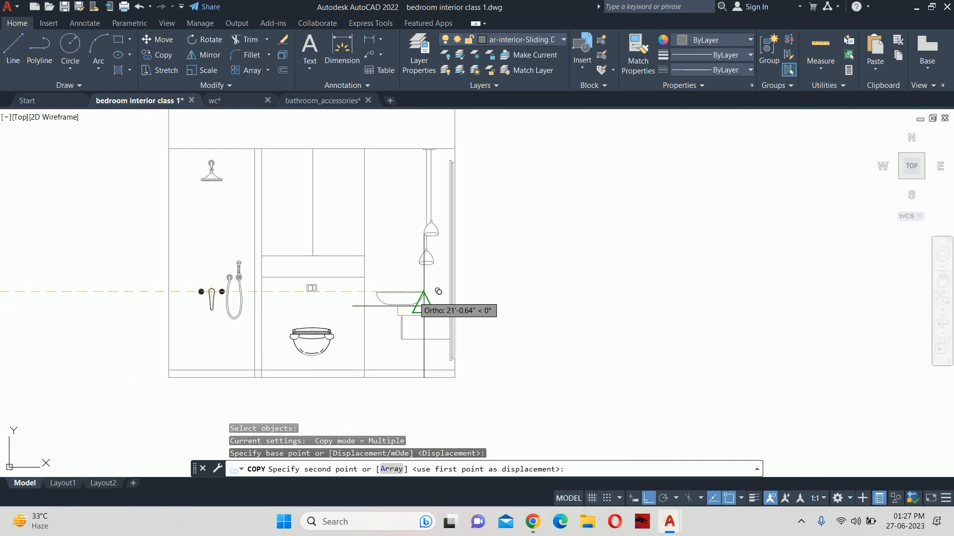
{"action": "scroll", "coordinate": [424, 306], "scroll_direction": "up", "scroll_amount": 3}
{"action": "scroll", "coordinate": [513, 286], "scroll_direction": "up", "scroll_amount": 3}
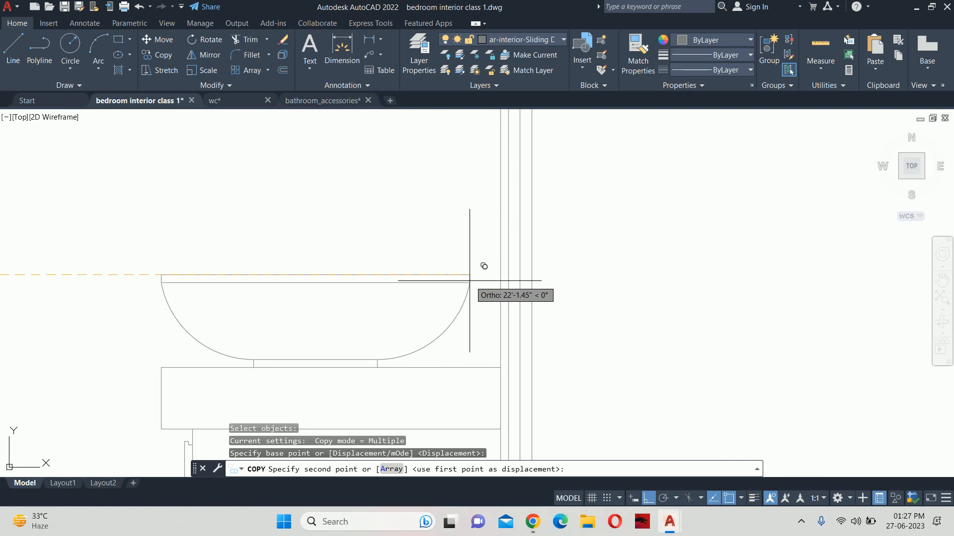
{"action": "left_click", "coordinate": [471, 278]}
{"action": "key", "text": "Escape"}
{"action": "key", "text": "Escape"}
{"action": "scroll", "coordinate": [468, 279], "scroll_direction": "down", "scroll_amount": 5}
{"action": "middle_click_drag", "start_coordinate": [470, 303], "coordinate": [485, 323]}
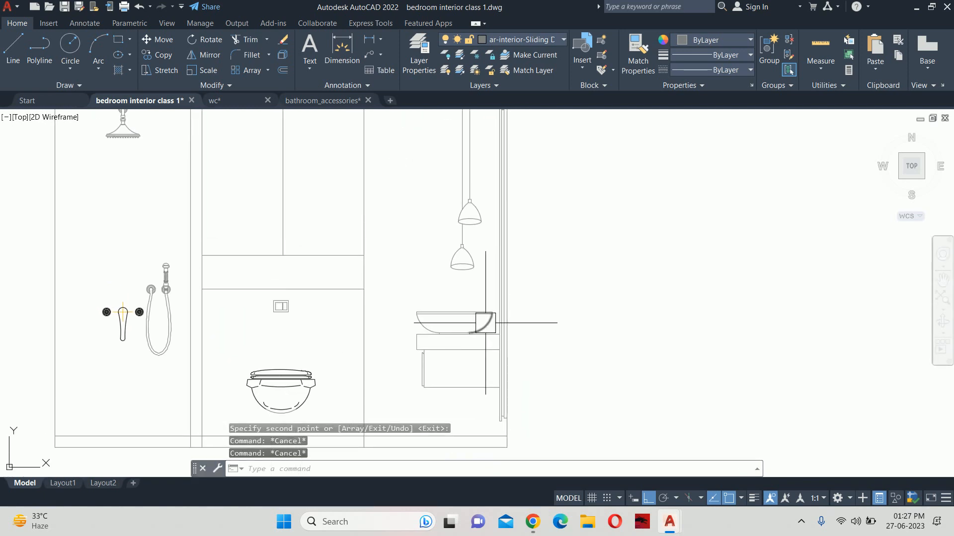
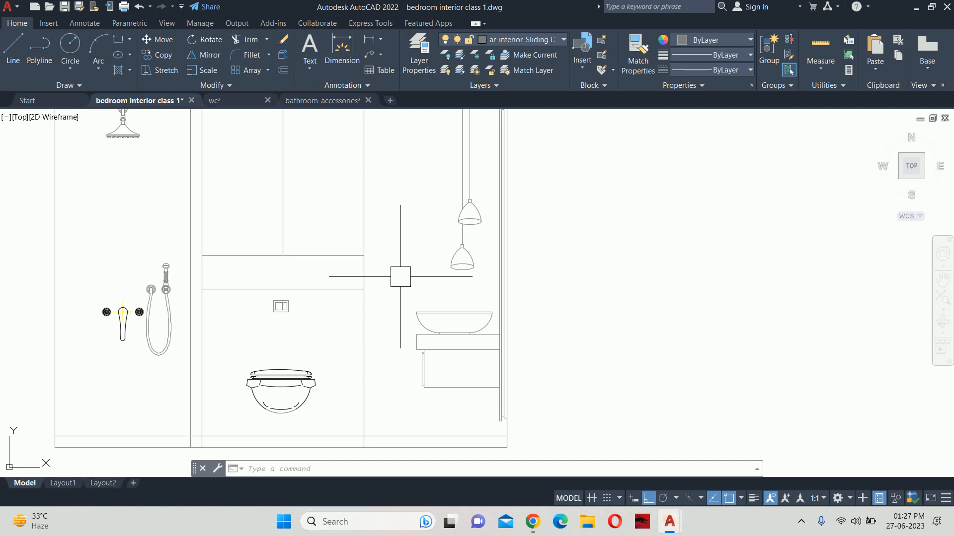
Stretch the basin's outer side 1" inward, toward the mirror, leaving the counter lines out of the selection
{"action": "scroll", "coordinate": [432, 335], "scroll_direction": "up", "scroll_amount": 3}
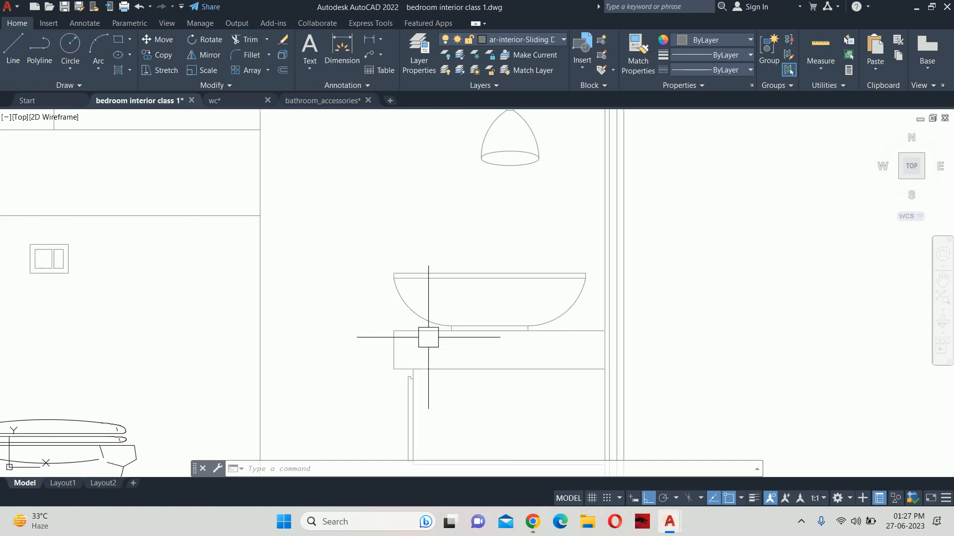
{"action": "key", "text": "Return"}
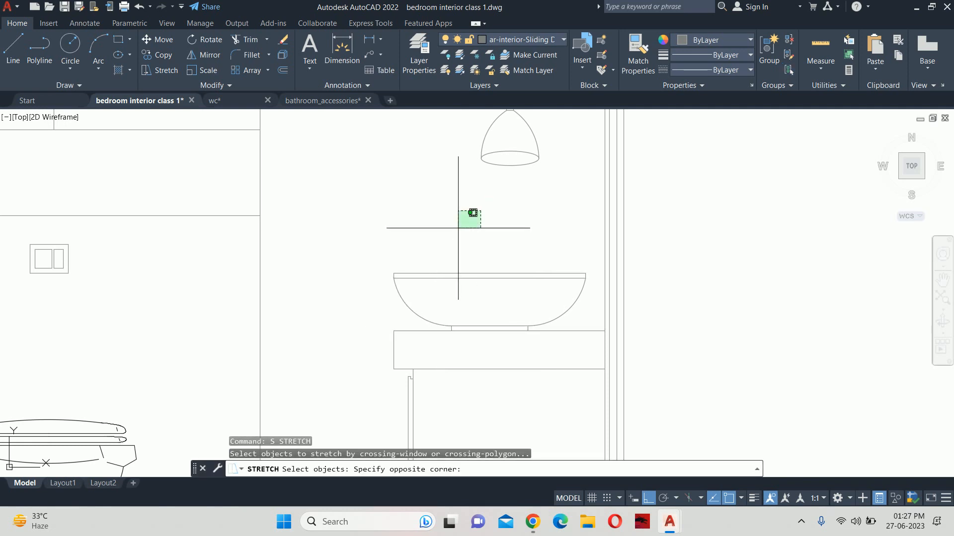
{"action": "left_click", "coordinate": [390, 335]}
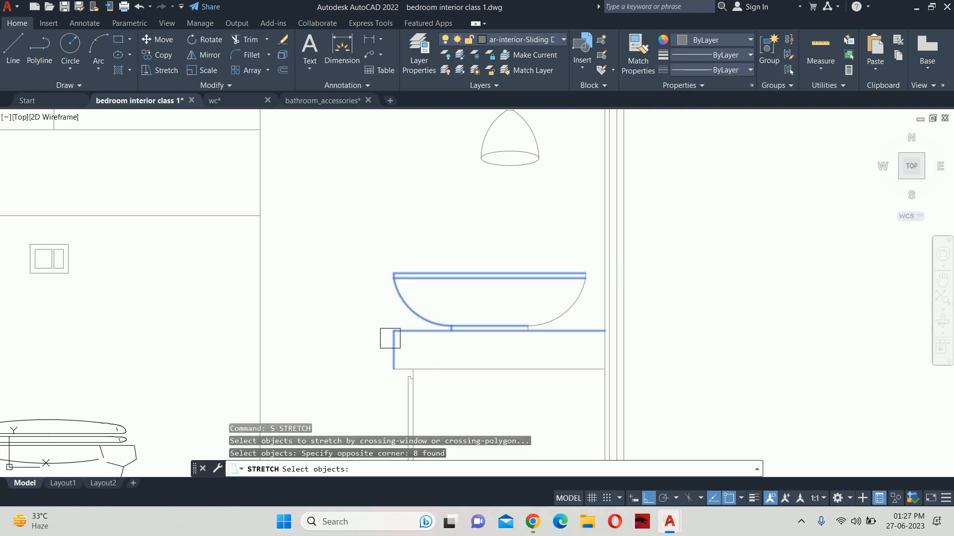
{"action": "scroll", "coordinate": [391, 338], "scroll_direction": "up", "scroll_amount": 3}
{"action": "left_click", "coordinate": [409, 349], "text": "shift"}
{"action": "left_click", "coordinate": [374, 305], "text": "shift"}
{"action": "key", "text": "Return"}
{"action": "left_click", "coordinate": [290, 343]}
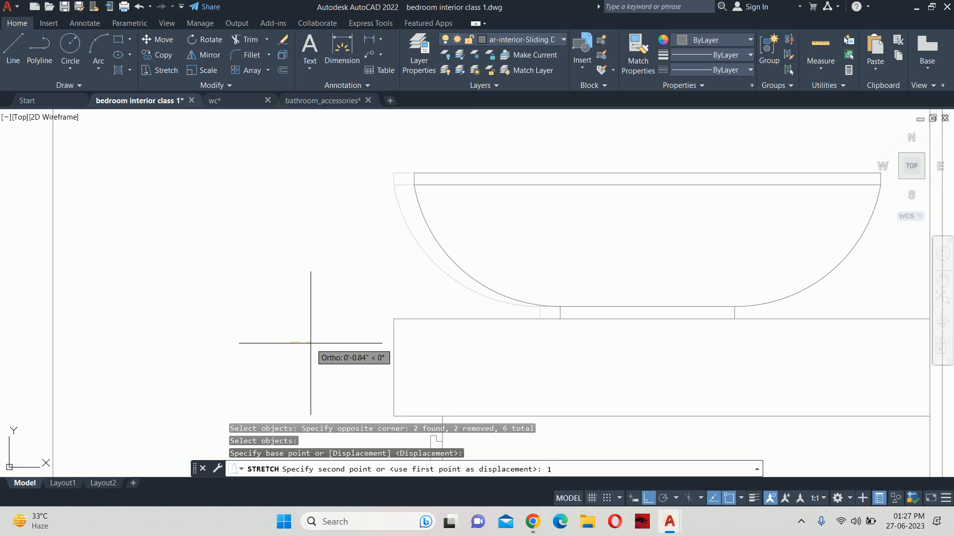
{"action": "key", "text": "Return"}
Stretch the basin's mirror-side half 1" inward, away from the mirror
{"action": "scroll", "coordinate": [388, 315], "scroll_direction": "down", "scroll_amount": 5}
{"action": "key", "text": "Return"}
{"action": "scroll", "coordinate": [531, 282], "scroll_direction": "up", "scroll_amount": 5}
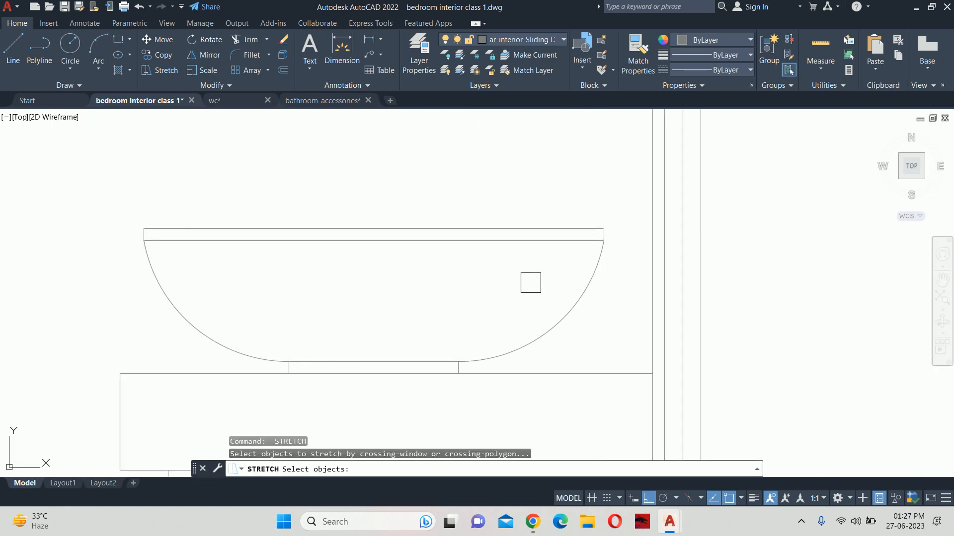
{"action": "left_click", "coordinate": [627, 200]}
{"action": "left_click", "coordinate": [466, 386]}
{"action": "key", "text": "Return"}
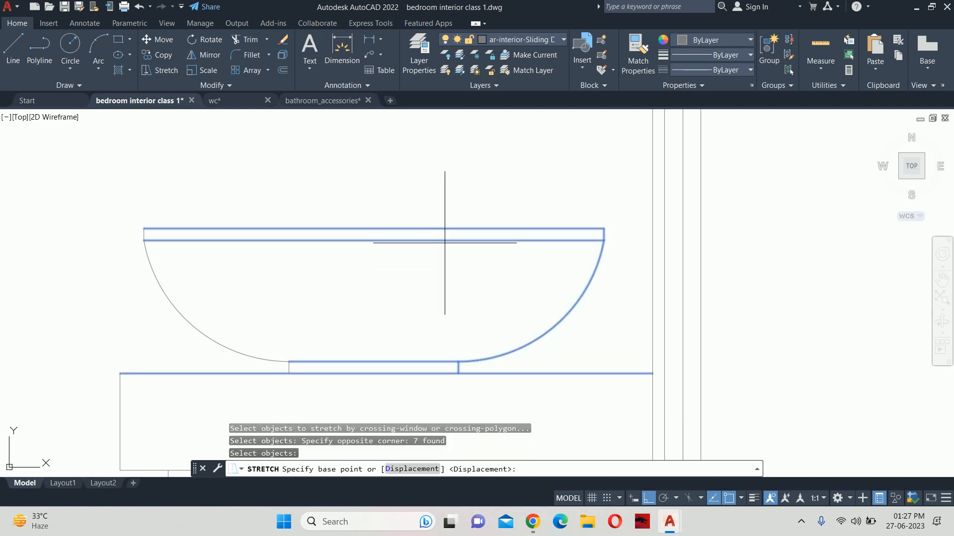
{"action": "left_click", "coordinate": [445, 213]}
{"action": "type", "text": "1"}
{"action": "key", "text": "Return"}
{"action": "key", "text": "Escape"}
{"action": "key", "text": "Escape"}
{"action": "scroll", "coordinate": [434, 253], "scroll_direction": "down", "scroll_amount": 4}
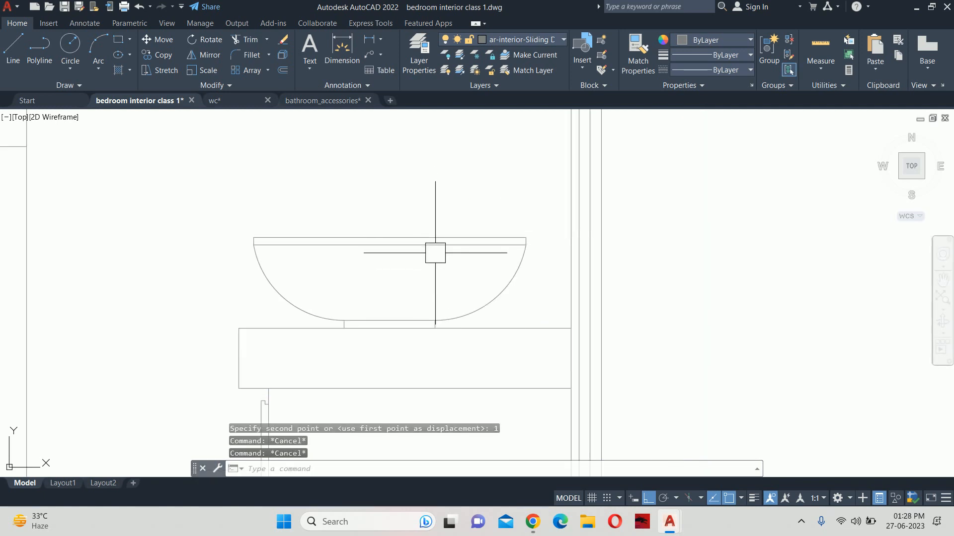
Measure the horizontal gap between the basin's rim and the counter's mirror-side edge with a temporary linear dimension
{"action": "scroll", "coordinate": [431, 257], "scroll_direction": "down", "scroll_amount": 4}
{"action": "scroll", "coordinate": [454, 262], "scroll_direction": "up", "scroll_amount": 4}
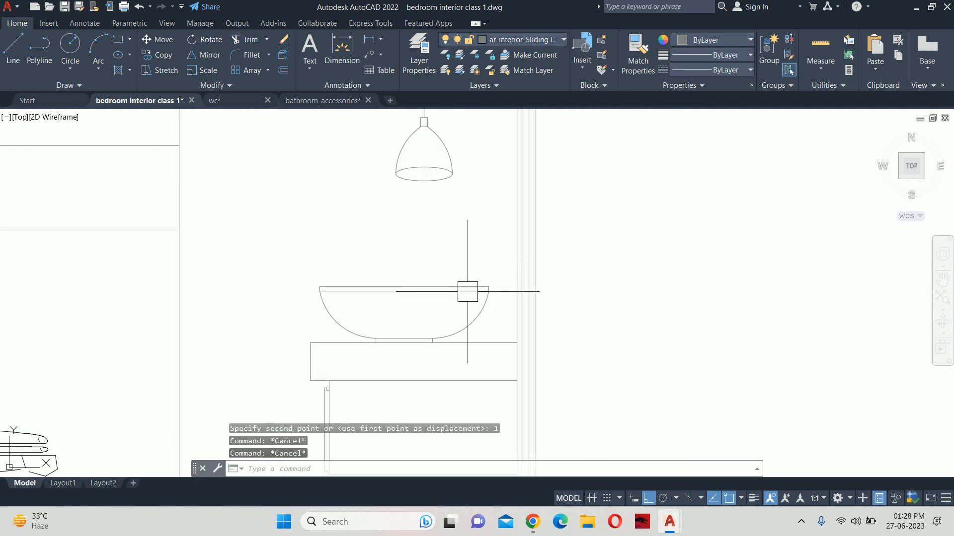
{"action": "scroll", "coordinate": [473, 302], "scroll_direction": "down", "scroll_amount": 2}
{"action": "scroll", "coordinate": [473, 302], "scroll_direction": "up", "scroll_amount": 2}
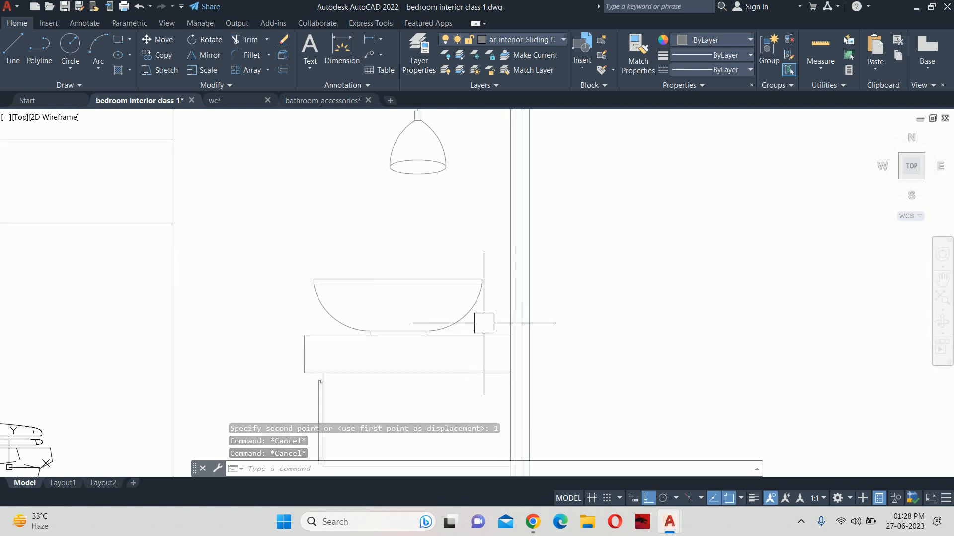
{"action": "key", "text": "Escape"}
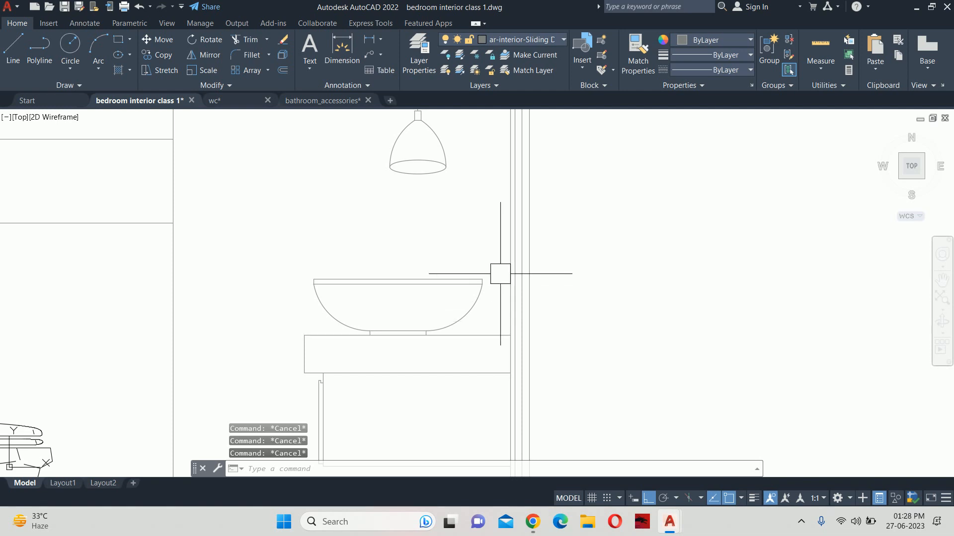
{"action": "scroll", "coordinate": [496, 297], "scroll_direction": "up", "scroll_amount": 2}
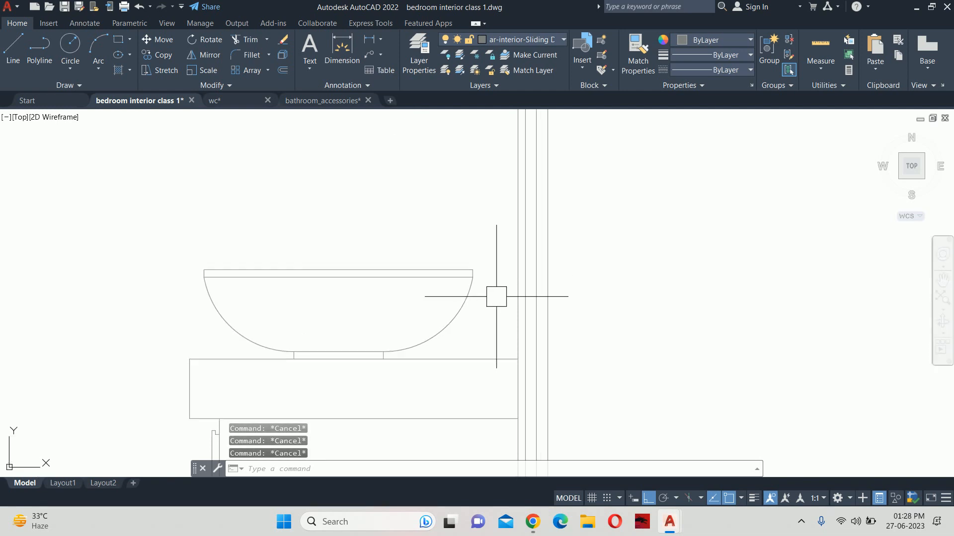
{"action": "key", "text": "Return"}
{"action": "left_click", "coordinate": [473, 270]}
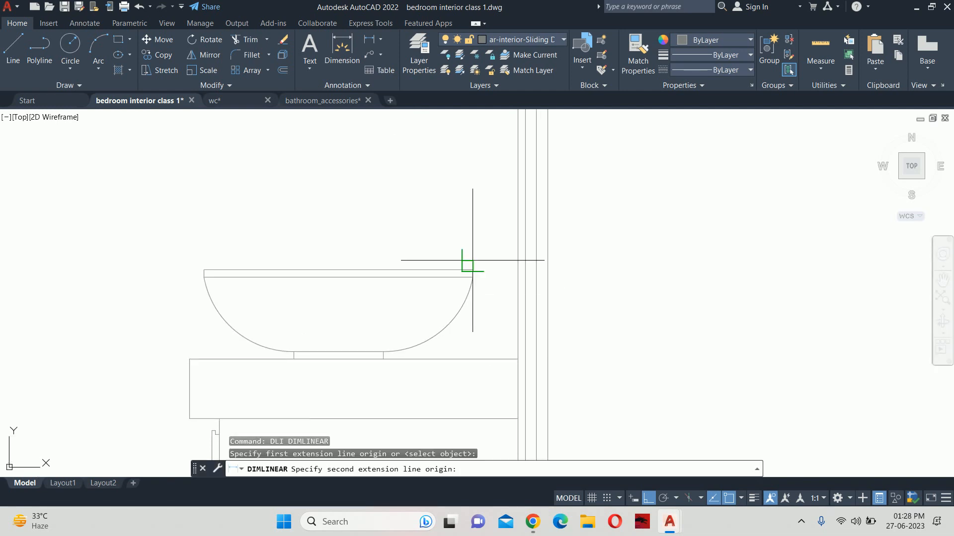
{"action": "key", "text": "Escape"}
{"action": "key", "text": "Return"}
{"action": "left_click", "coordinate": [474, 272]}
{"action": "left_click", "coordinate": [510, 272]}
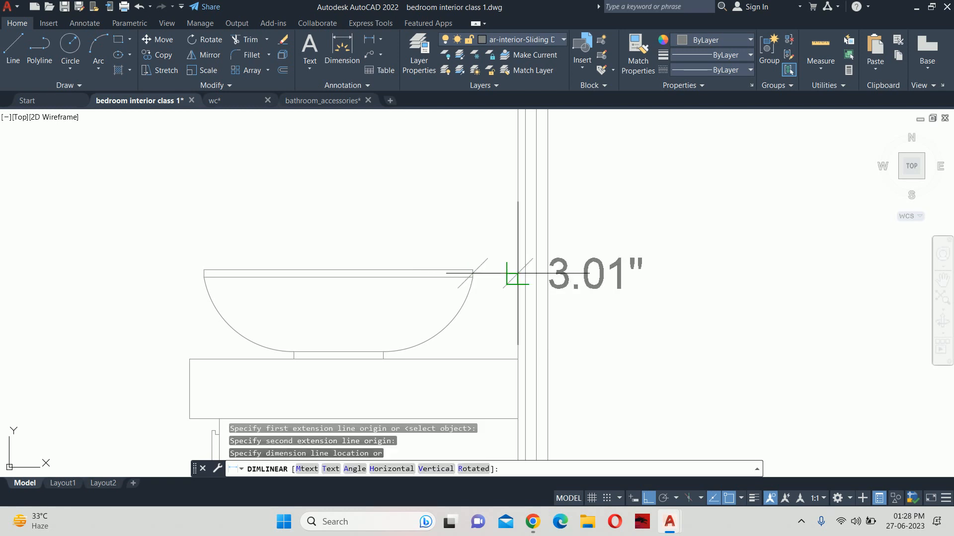
{"action": "key", "text": "Escape"}
{"action": "key", "text": "Escape"}
{"action": "key", "text": "Escape"}
Shift the whole basin 0.5" away from the mirror with Stretch
{"action": "key", "text": "Return"}
{"action": "left_click", "coordinate": [485, 236]}
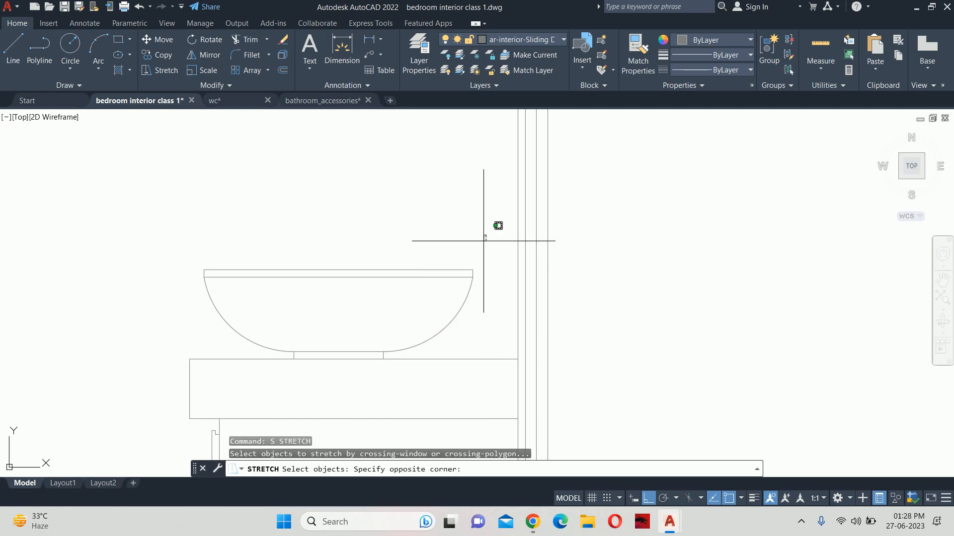
{"action": "left_click", "coordinate": [201, 369]}
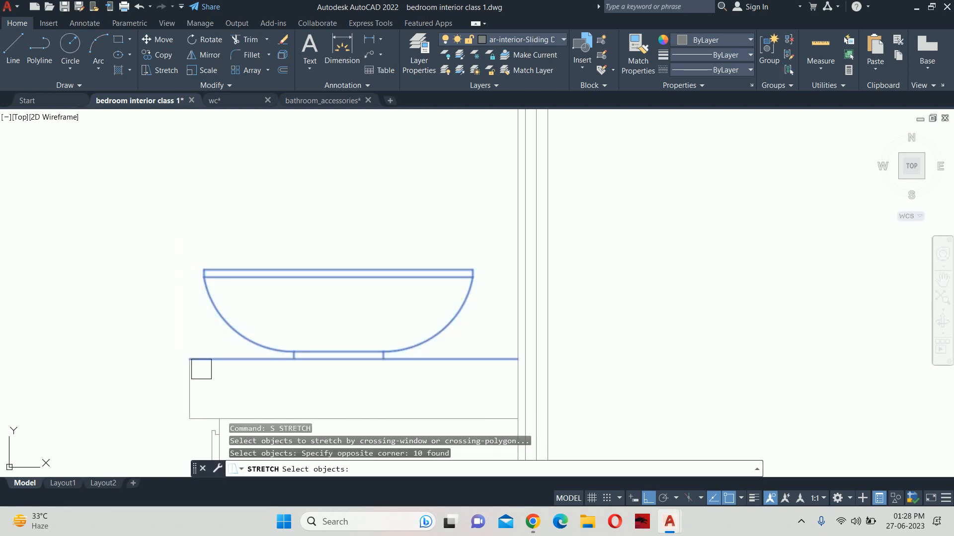
{"action": "key", "text": "Return"}
{"action": "left_click", "coordinate": [257, 232]}
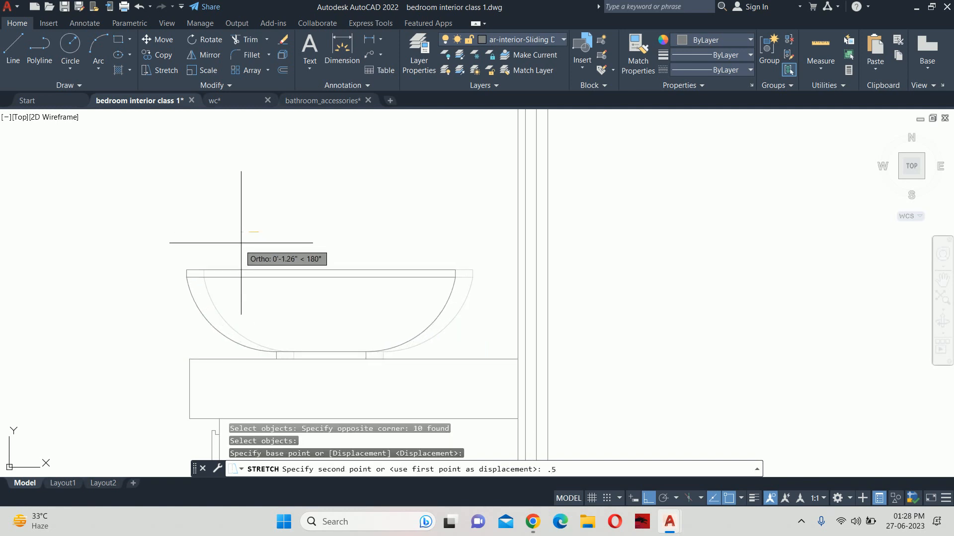
{"action": "key", "text": "Escape"}
{"action": "key", "text": "Escape"}
{"action": "key", "text": "Escape"}
Draw a vertical line between the basin and the mirror, running from the basin's rim level down to the countertop
{"action": "middle_click_drag", "start_coordinate": [426, 319], "coordinate": [412, 333]}
{"action": "type", "text": "L"}
{"action": "key", "text": "Return"}
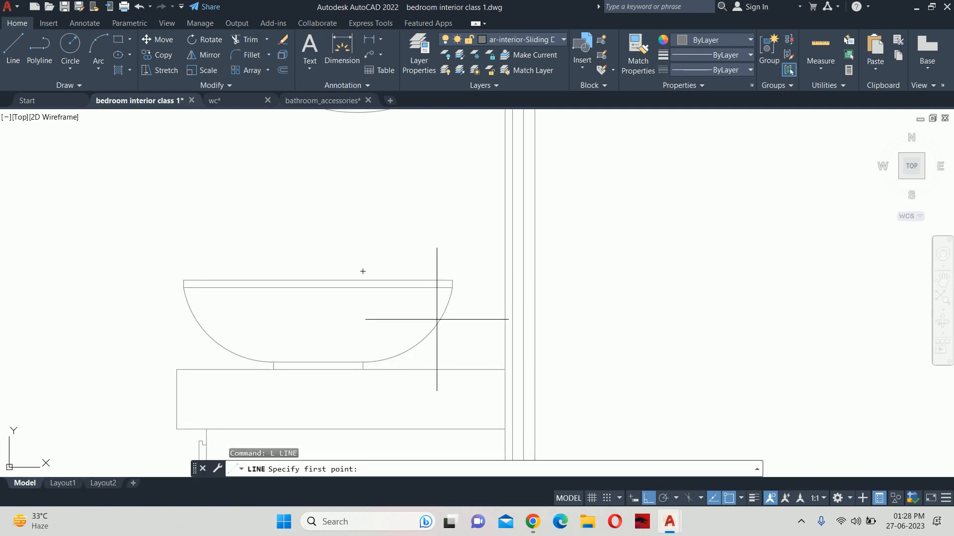
{"action": "left_click", "coordinate": [470, 280]}
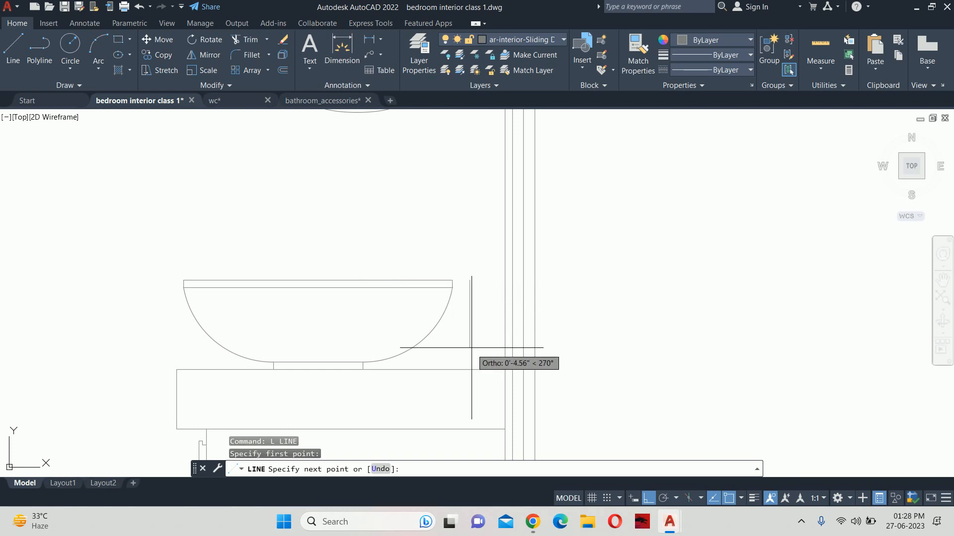
{"action": "key", "text": "Escape"}
{"action": "key", "text": "Escape"}
{"action": "key", "text": "Escape"}
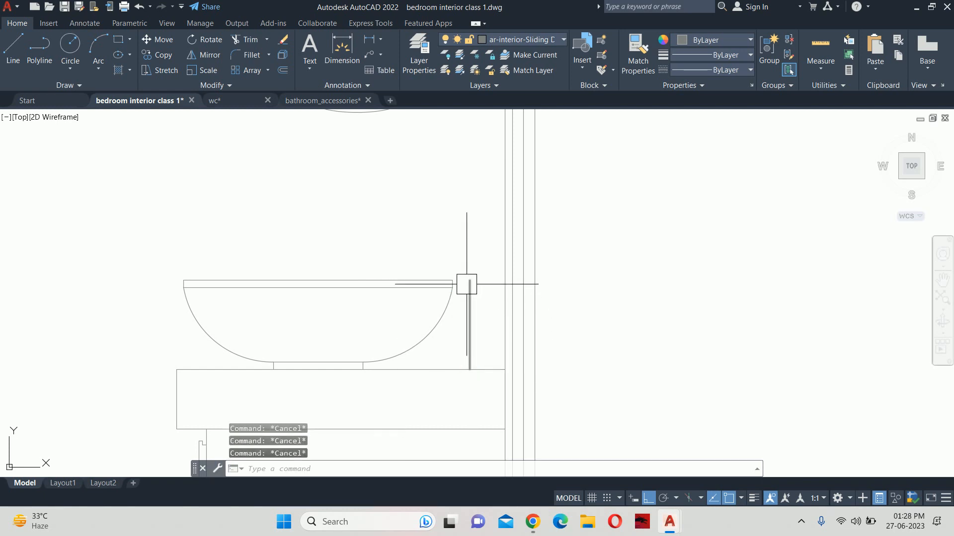
Continue the vertical line 2" upward from its upper end with another line
{"action": "type", "text": "L"}
{"action": "key", "text": "Return"}
{"action": "left_click", "coordinate": [469, 281]}
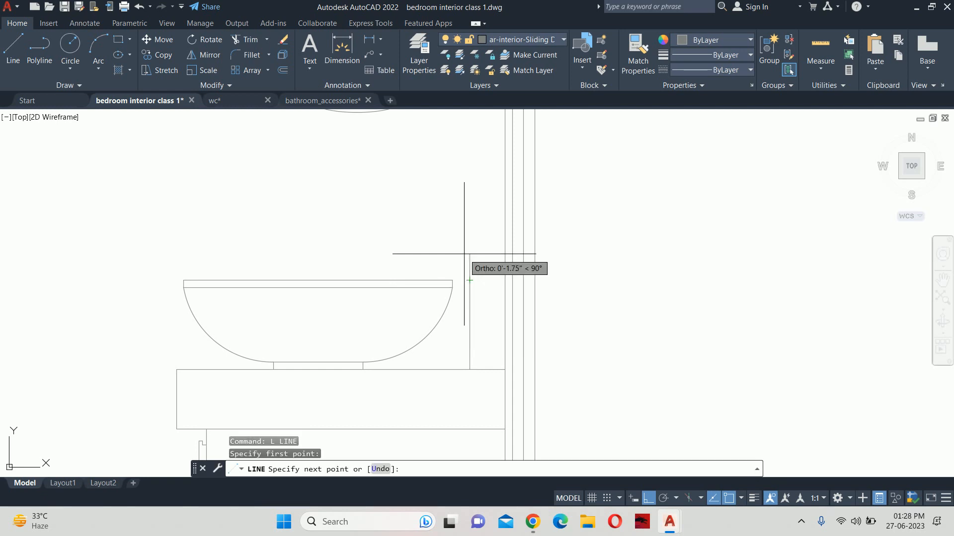
{"action": "type", "text": "2"}
{"action": "key", "text": "Return"}
{"action": "key", "text": "Escape"}
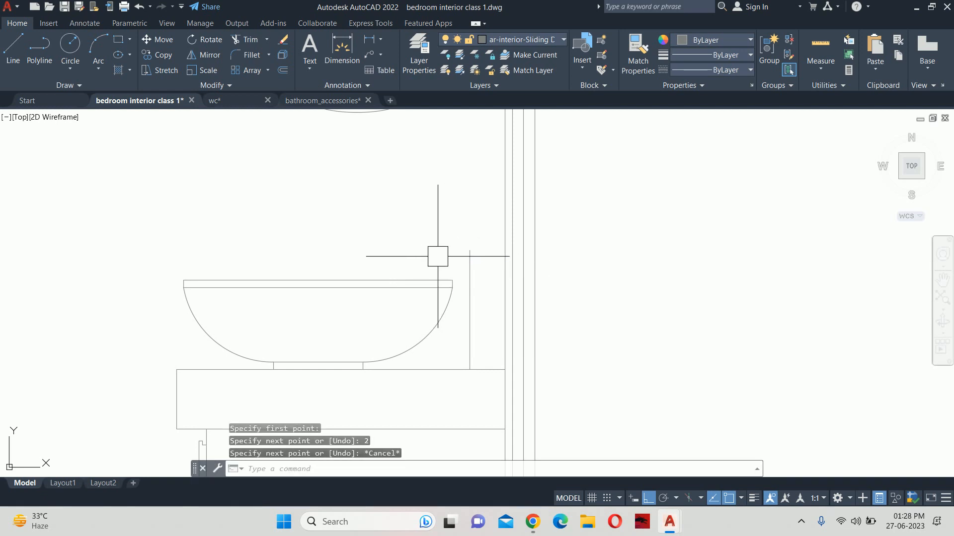
Draw a 4" horizontal line from the upper end of the vertical line toward the basin
{"action": "type", "text": "L"}
{"action": "key", "text": "Return"}
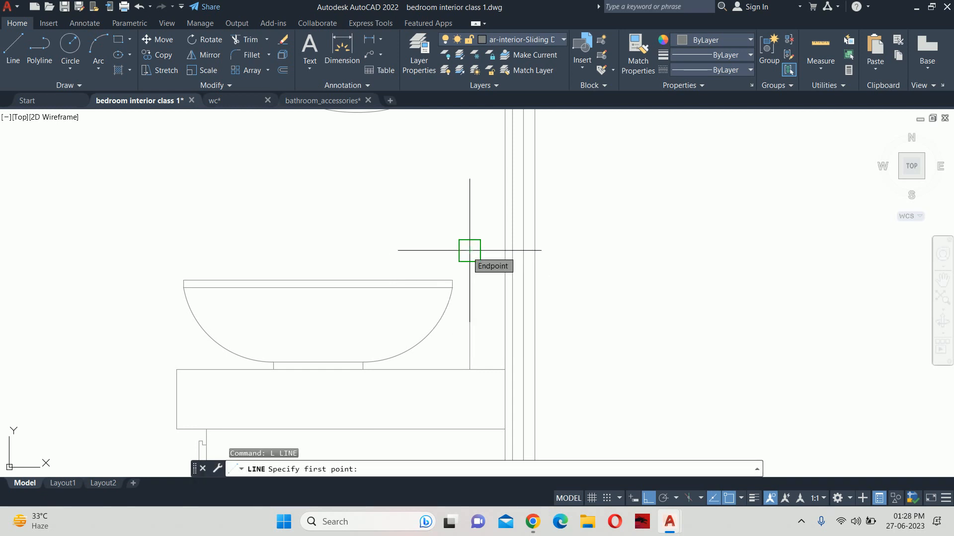
{"action": "left_click", "coordinate": [470, 251]}
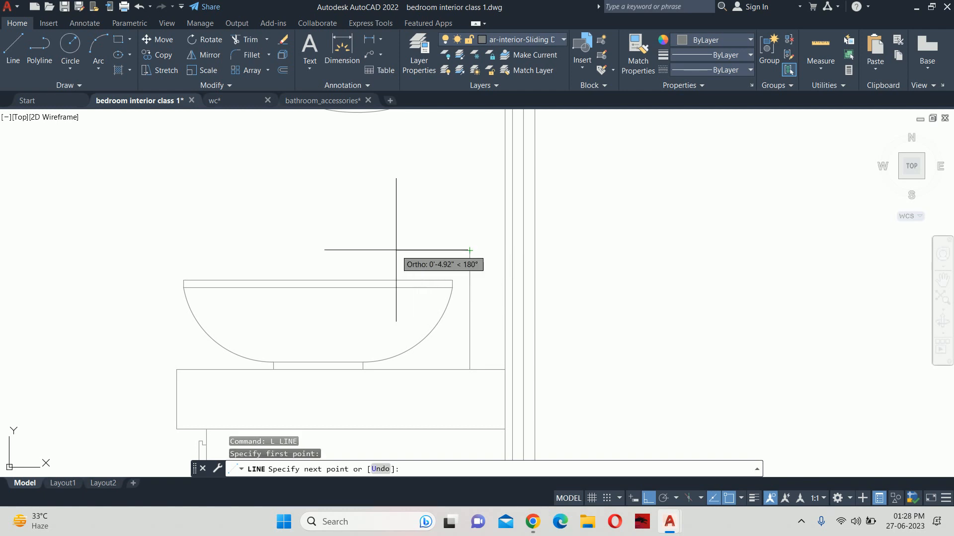
{"action": "type", "text": "4"}
{"action": "key", "text": "Return"}
{"action": "key", "text": "Escape"}
Try a circle centred on the horizontal line's free end and reaching the top of the vertical line
{"action": "type", "text": "C"}
{"action": "key", "text": "Return"}
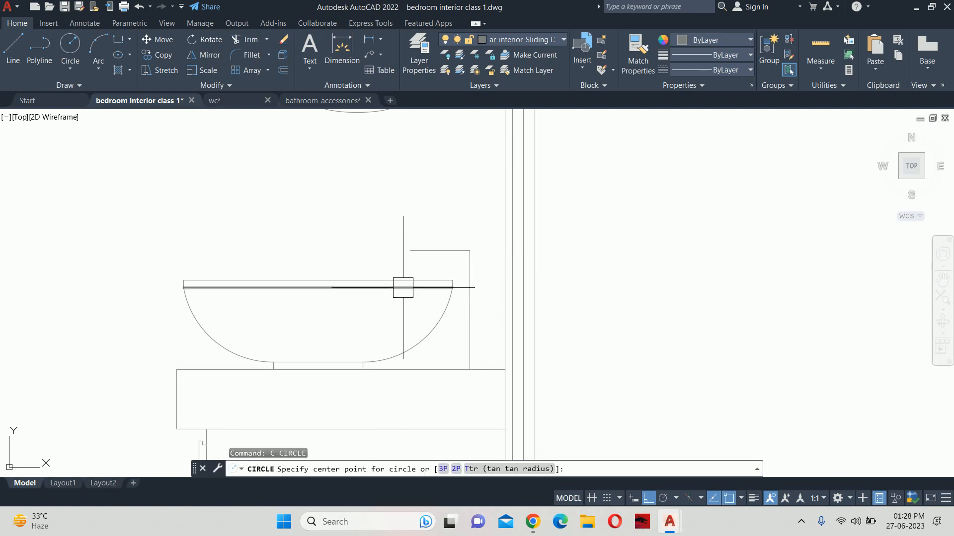
{"action": "left_click", "coordinate": [410, 250]}
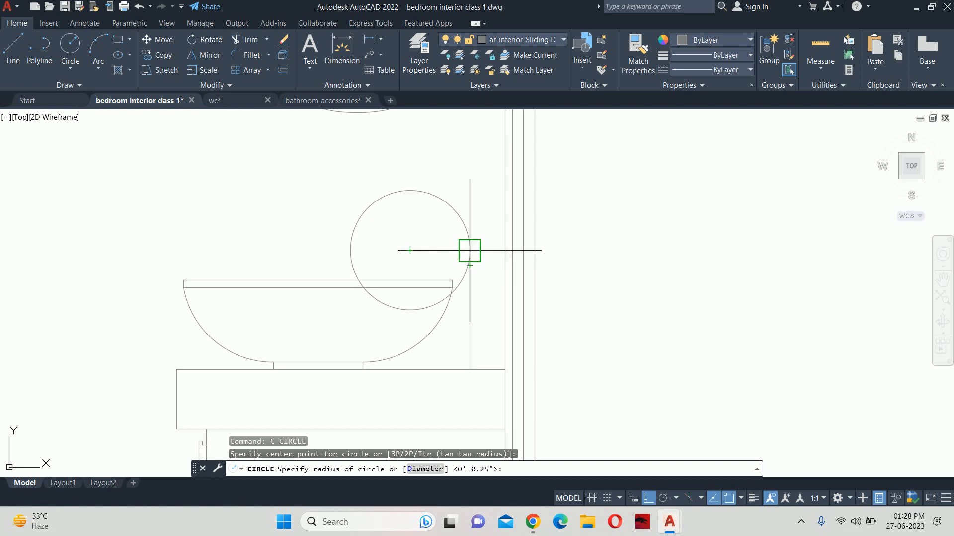
{"action": "left_click", "coordinate": [469, 251]}
{"action": "key", "text": "Escape"}
{"action": "key", "text": "Escape"}
{"action": "key", "text": "Escape"}
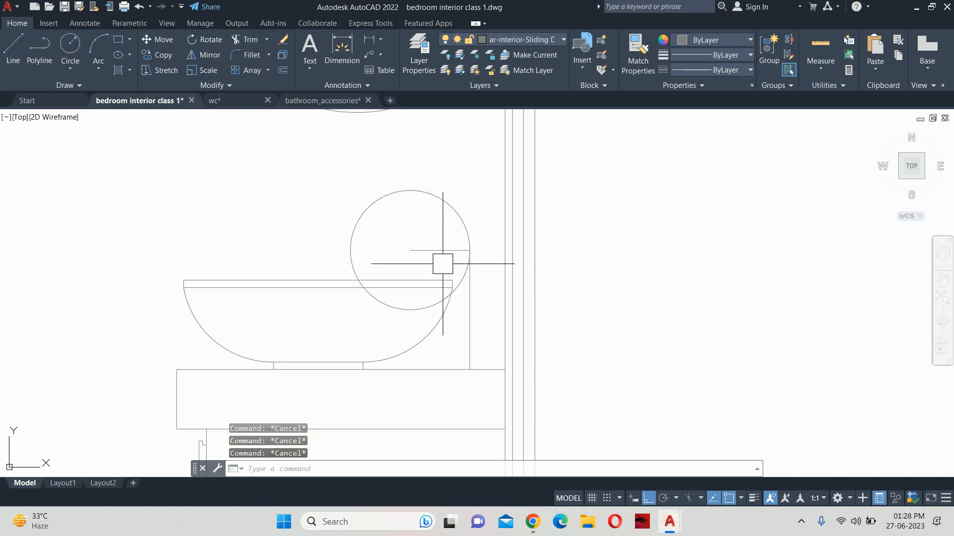
{"action": "type", "text": "l"}
{"action": "key", "text": "Return"}
{"action": "key", "text": "Escape"}
{"action": "key", "text": "Escape"}
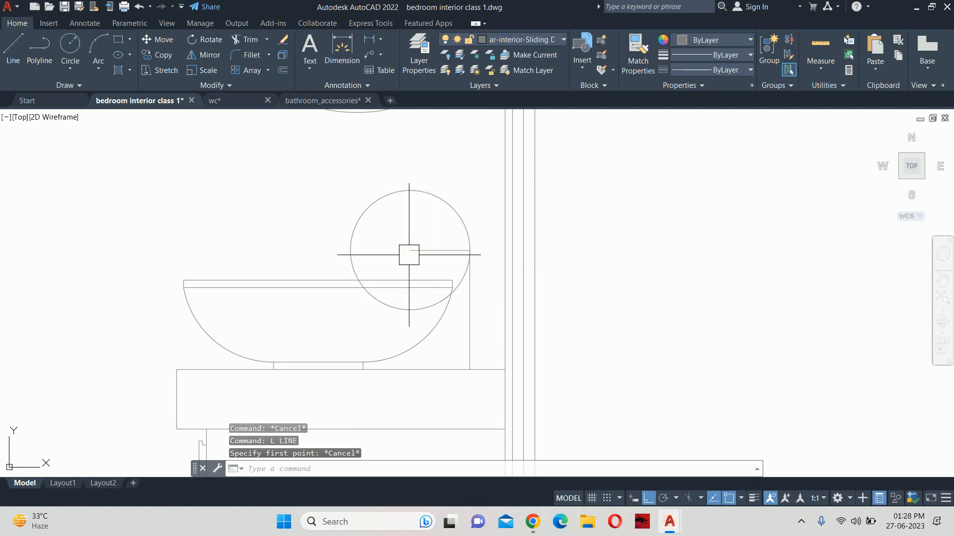
Draw a circle of 5" radius centred on the horizontal line's free end and delete the smaller concentric circle
{"action": "type", "text": "c"}
{"action": "key", "text": "Return"}
{"action": "left_click", "coordinate": [410, 250]}
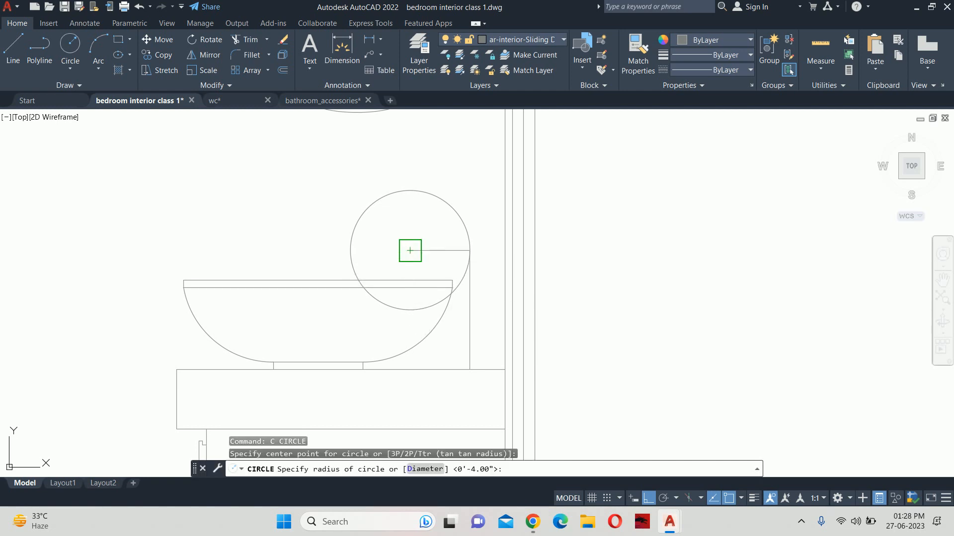
{"action": "key", "text": "Escape"}
{"action": "key", "text": "Escape"}
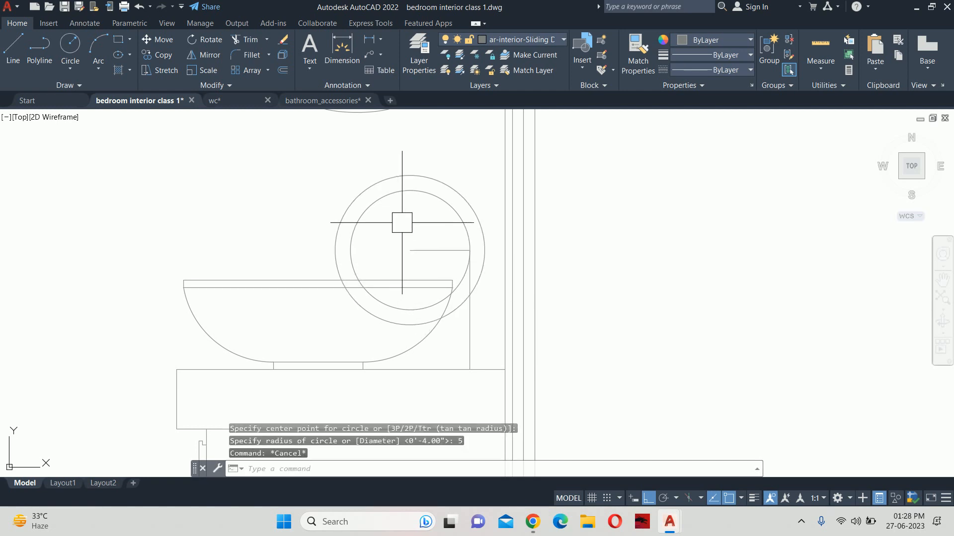
{"action": "left_click", "coordinate": [406, 203]}
{"action": "key", "text": "Delete"}
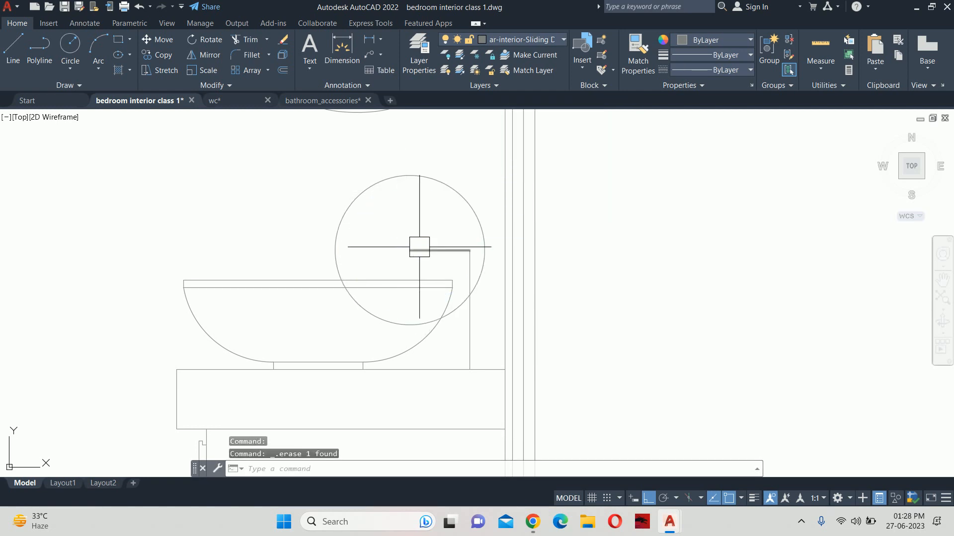
Move the circle horizontally so its mirror-side quadrant meets the top of the vertical line
{"action": "key", "text": "space"}
{"action": "left_click", "coordinate": [469, 228]}
{"action": "key", "text": "space"}
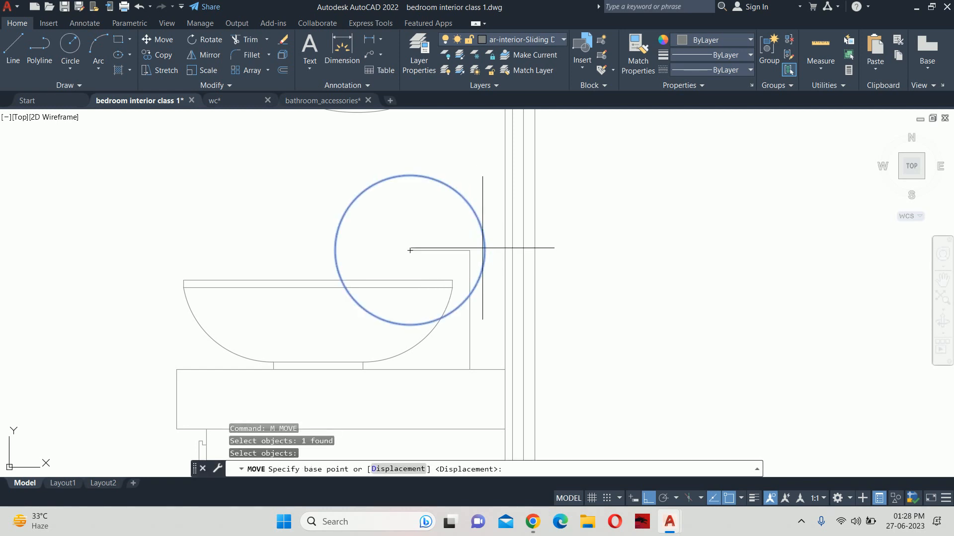
{"action": "left_click", "coordinate": [482, 248]}
{"action": "left_click", "coordinate": [470, 251]}
{"action": "key", "text": "Escape"}
Stretch the horizontal line's free end to the circle's centre
{"action": "left_click", "coordinate": [437, 251]}
{"action": "left_click", "coordinate": [399, 249]}
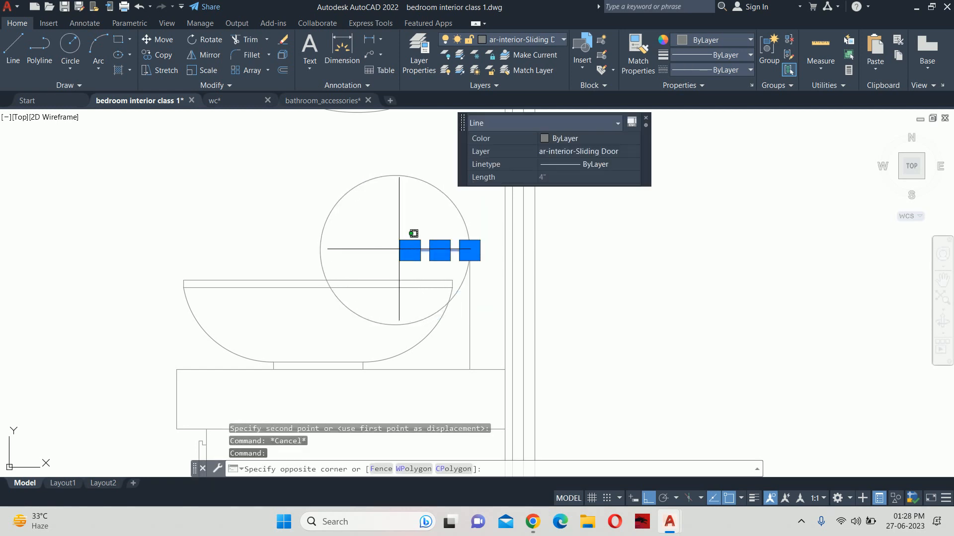
{"action": "left_click", "coordinate": [408, 250]}
{"action": "left_click", "coordinate": [410, 250]}
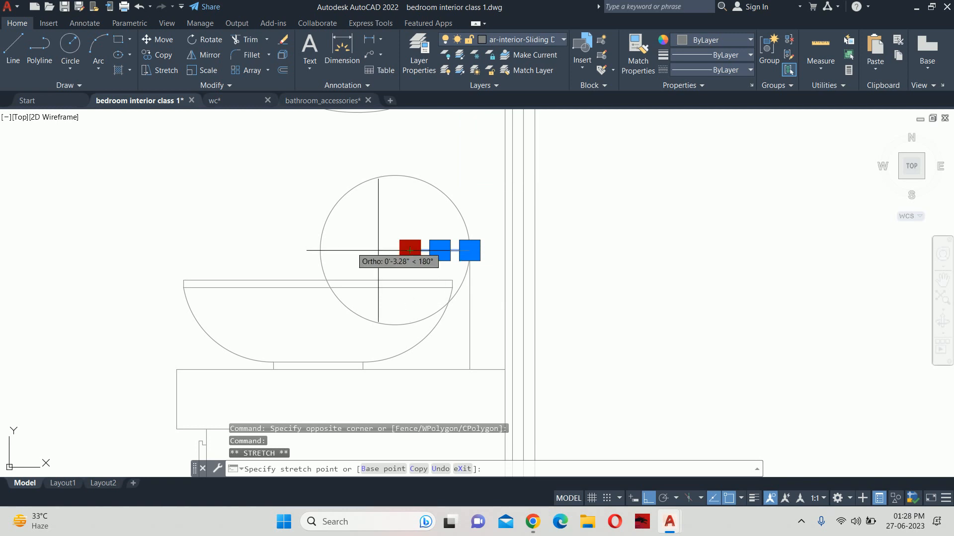
{"action": "left_click", "coordinate": [395, 250]}
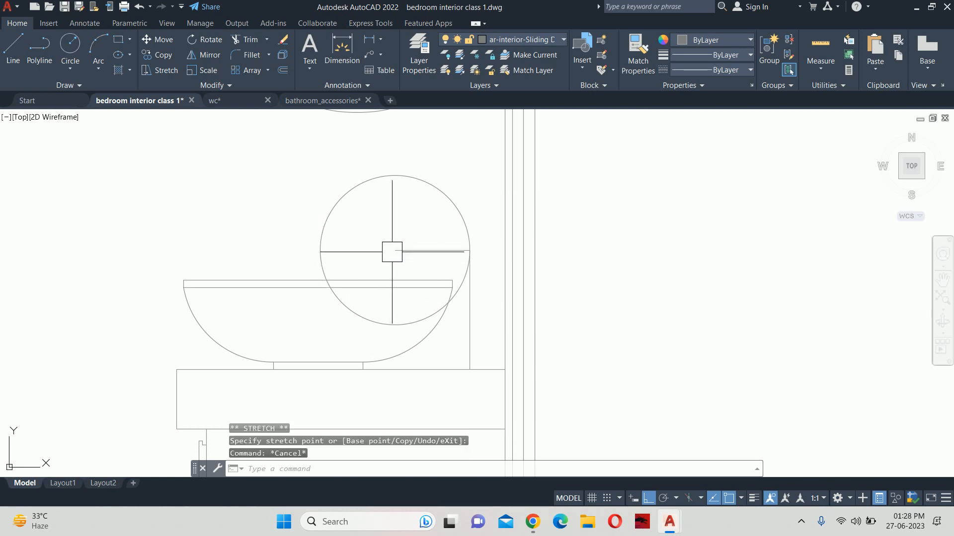
Draw a slanted line from the circle's centre up to its edge on the side away from the mirror
{"action": "type", "text": "l"}
{"action": "key", "text": "Return"}
{"action": "left_click", "coordinate": [394, 250]}
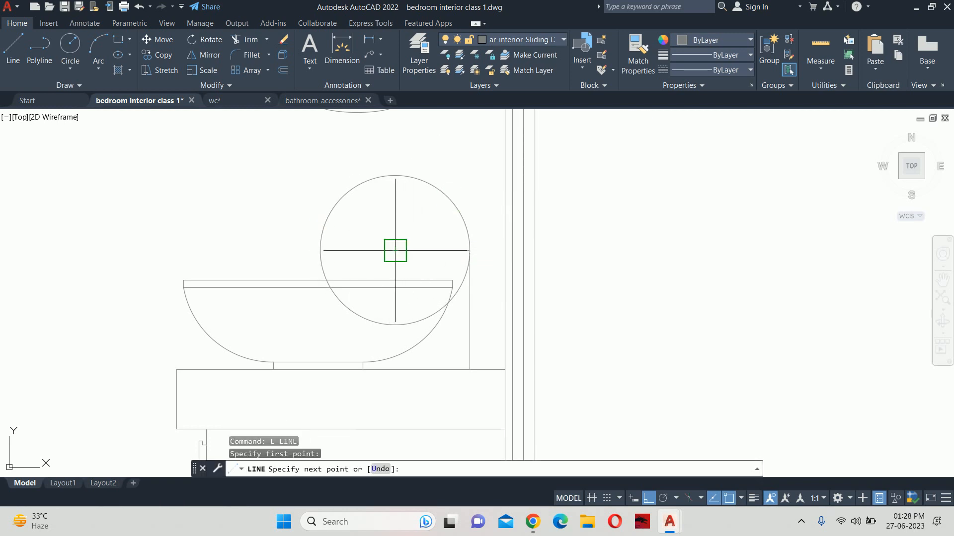
{"action": "left_click", "coordinate": [331, 213]}
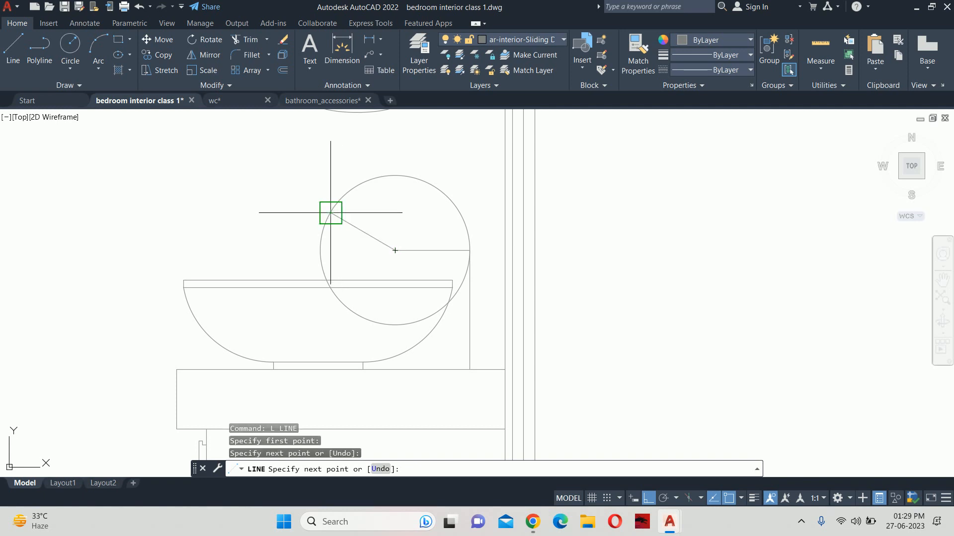
{"action": "key", "text": "Escape"}
{"action": "key", "text": "Escape"}
{"action": "key", "text": "Escape"}
{"action": "key", "text": "Escape"}
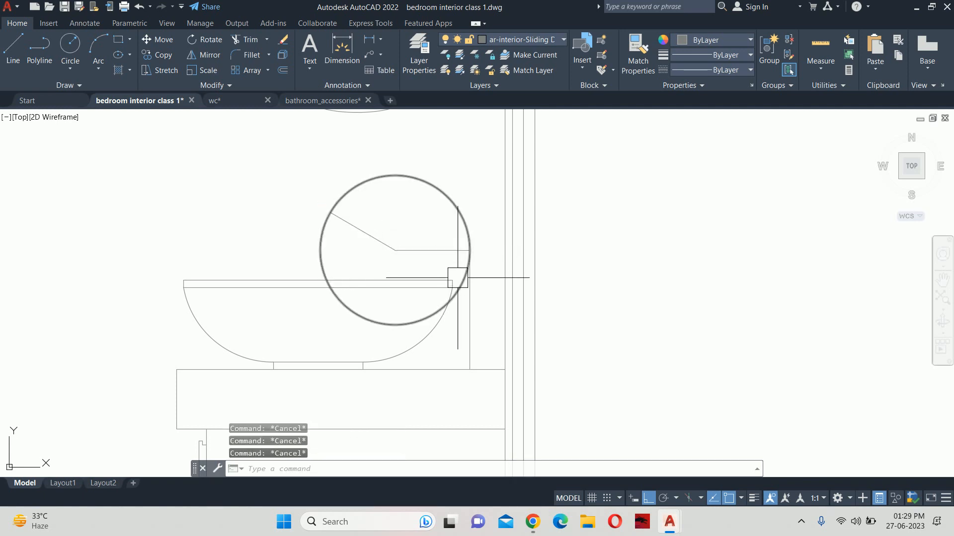
Trim the circle to the upper arc between the two radius lines and erase the leftover arc over the basin
{"action": "type", "text": "tr"}
{"action": "key", "text": "Return"}
{"action": "scroll", "coordinate": [462, 272], "scroll_direction": "up", "scroll_amount": 4}
{"action": "left_click", "coordinate": [463, 272]}
{"action": "left_click", "coordinate": [463, 273]}
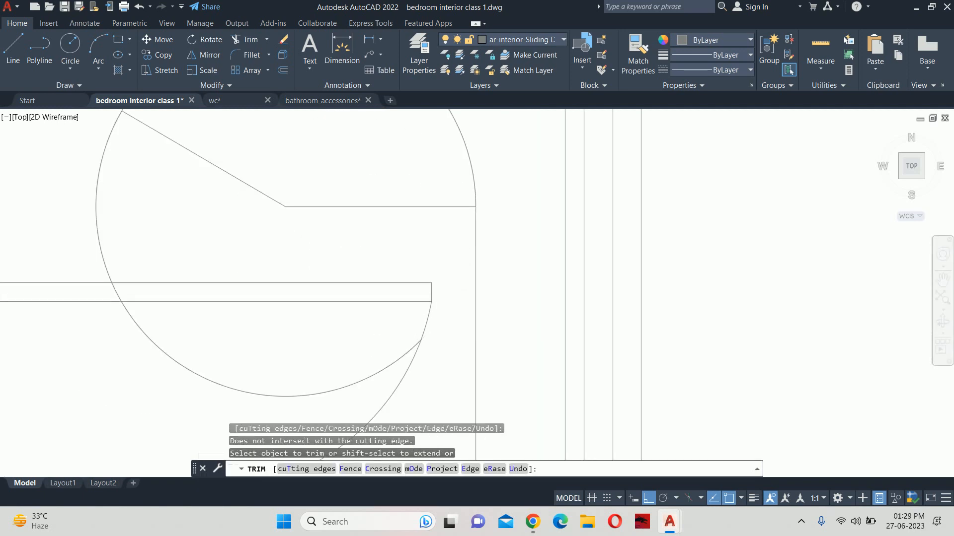
{"action": "scroll", "coordinate": [276, 218], "scroll_direction": "down", "scroll_amount": 4}
{"action": "left_click", "coordinate": [211, 219]}
{"action": "key", "text": "Return"}
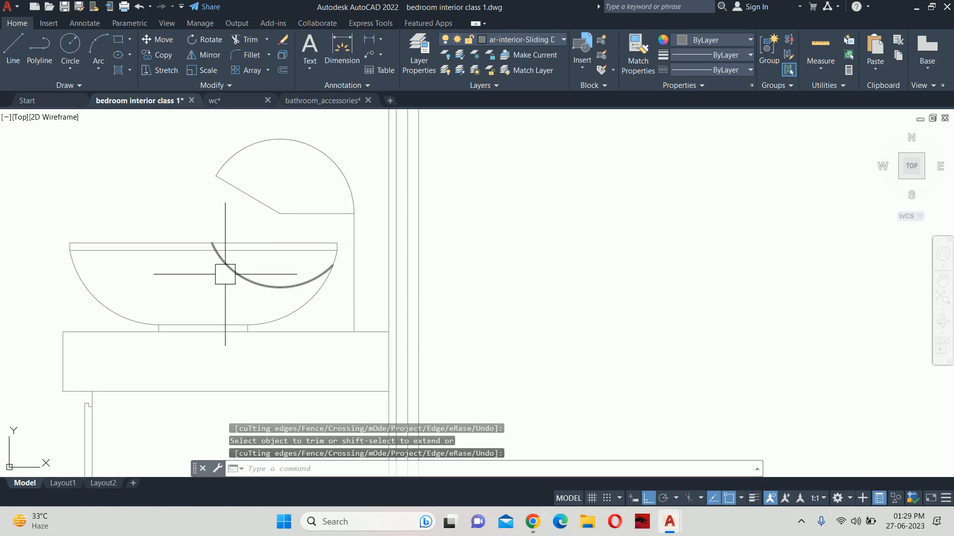
{"action": "left_click", "coordinate": [222, 277]}
{"action": "key", "text": "Delete"}
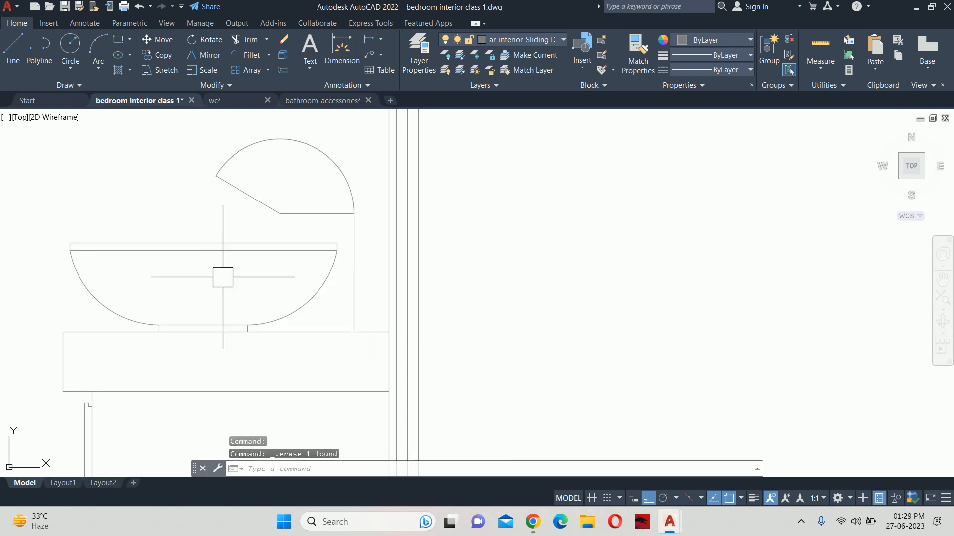
{"action": "key", "text": "Escape"}
{"action": "key", "text": "Escape"}
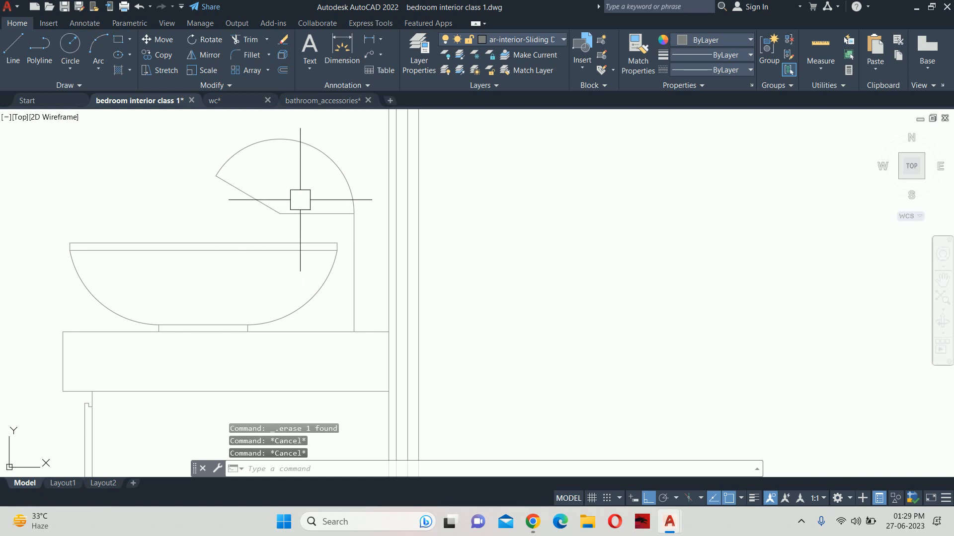
Erase the slanted and horizontal construction lines beneath the faucet arc
{"action": "scroll", "coordinate": [300, 200], "scroll_direction": "up", "scroll_amount": 2}
{"action": "left_click", "coordinate": [294, 196]}
{"action": "left_click", "coordinate": [248, 230]}
{"action": "key", "text": "Delete"}
{"action": "scroll", "coordinate": [273, 245], "scroll_direction": "down", "scroll_amount": 2}
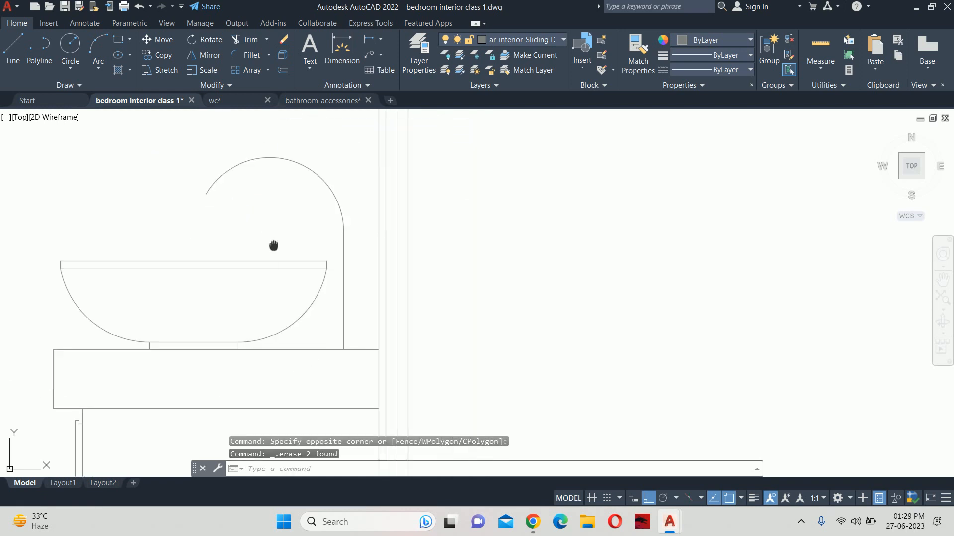
Join the faucet's arc and its two vertical lines into one polyline
{"action": "middle_click_drag", "start_coordinate": [273, 245], "coordinate": [274, 286]}
{"action": "key", "text": "Escape"}
{"action": "key", "text": "Escape"}
{"action": "type", "text": "j"}
{"action": "key", "text": "Return"}
{"action": "left_click", "coordinate": [345, 291]}
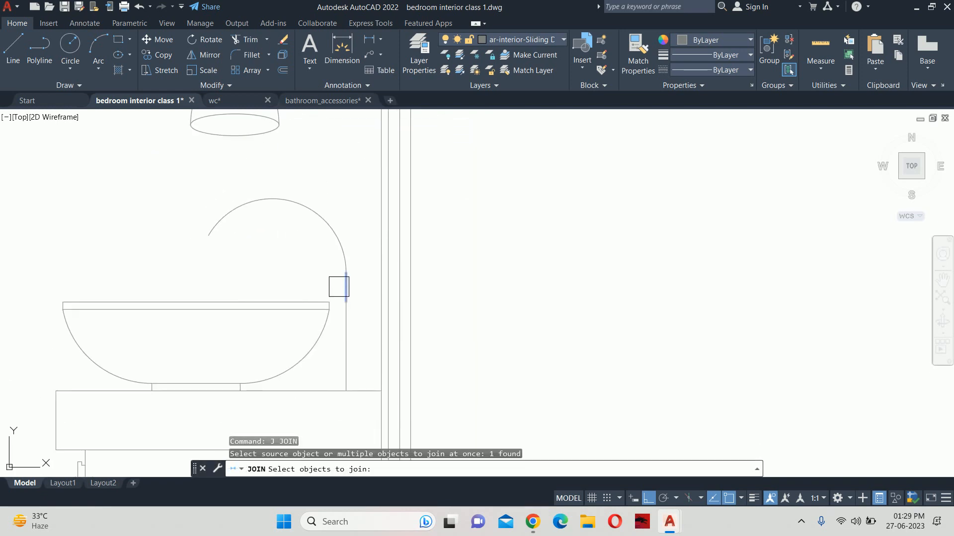
{"action": "left_click", "coordinate": [334, 240]}
{"action": "left_click", "coordinate": [343, 270]}
{"action": "key", "text": "Return"}
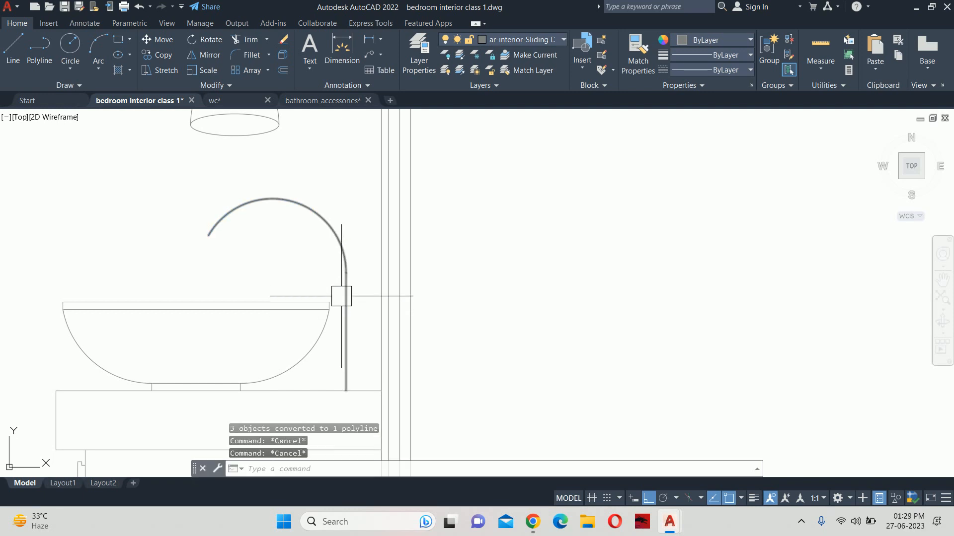
Offset the faucet polyline 0.75" outward to form the spout's thickness
{"action": "type", "text": "o"}
{"action": "key", "text": "Return"}
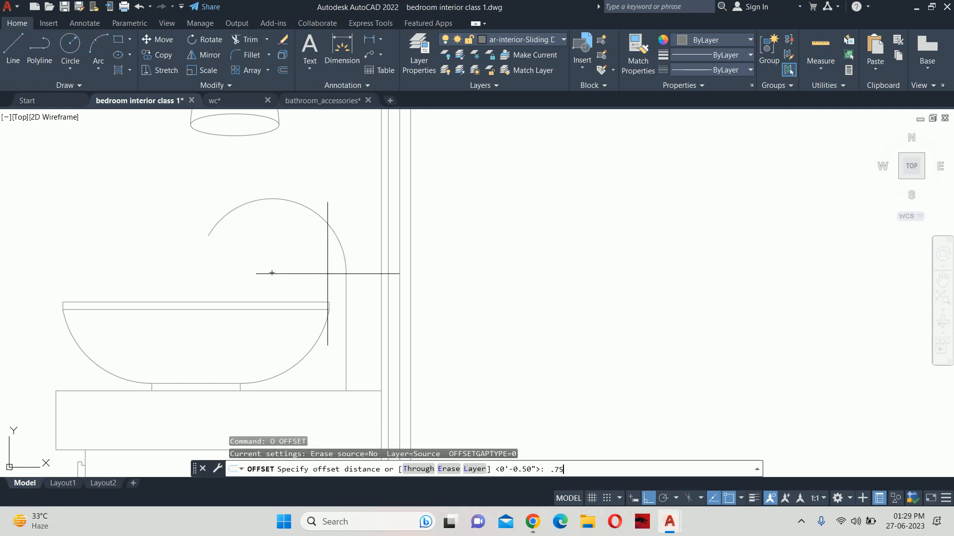
{"action": "type", "text": ".75"}
{"action": "key", "text": "Return"}
{"action": "left_click", "coordinate": [315, 215]}
{"action": "left_click", "coordinate": [270, 273]}
{"action": "key", "text": "Escape"}
{"action": "middle_click_drag", "start_coordinate": [257, 235], "coordinate": [266, 249]}
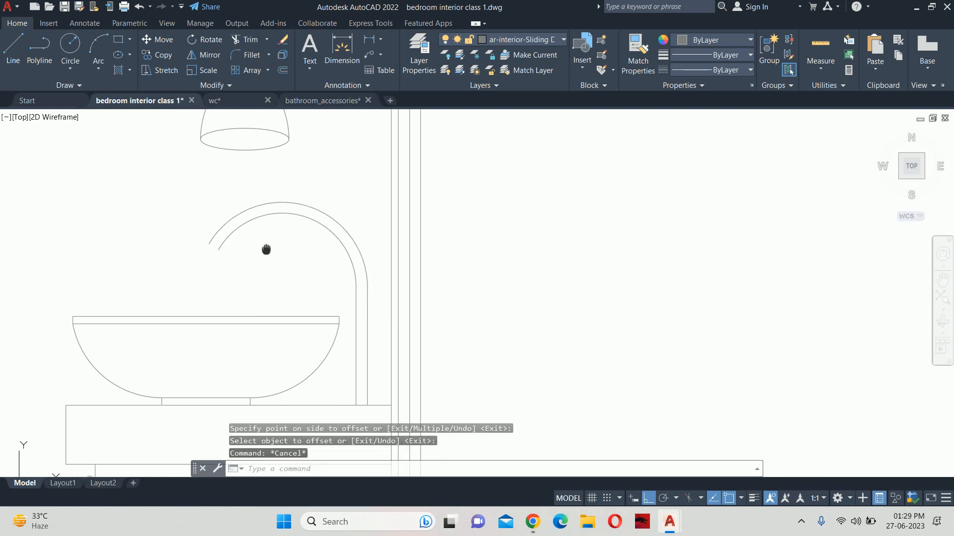
Close the faucet's spout tip with a narrow ellipse spanning the two arc ends
{"action": "type", "text": "el"}
{"action": "key", "text": "Return"}
{"action": "scroll", "coordinate": [213, 251], "scroll_direction": "up", "scroll_amount": 4}
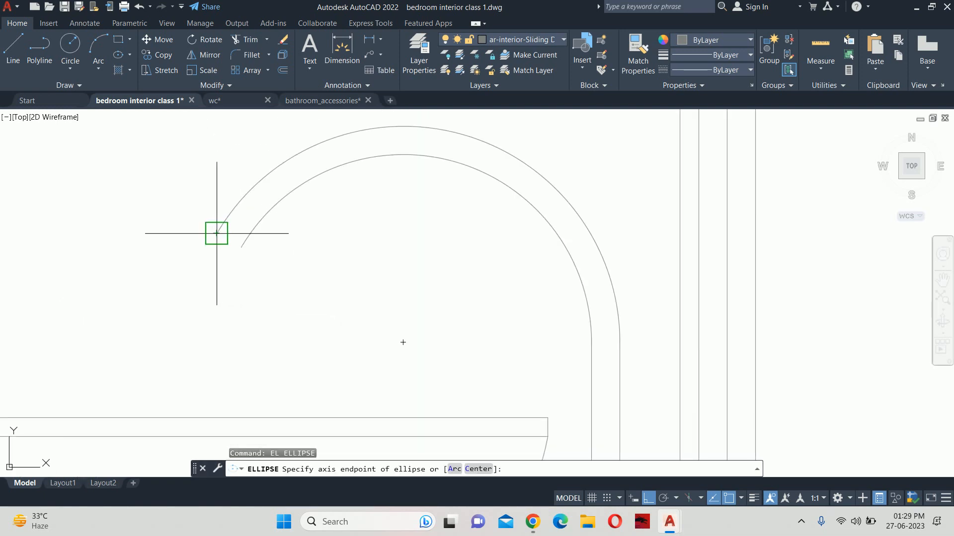
{"action": "left_click", "coordinate": [217, 233]}
{"action": "left_click", "coordinate": [241, 247]}
{"action": "scroll", "coordinate": [231, 241], "scroll_direction": "up", "scroll_amount": 4}
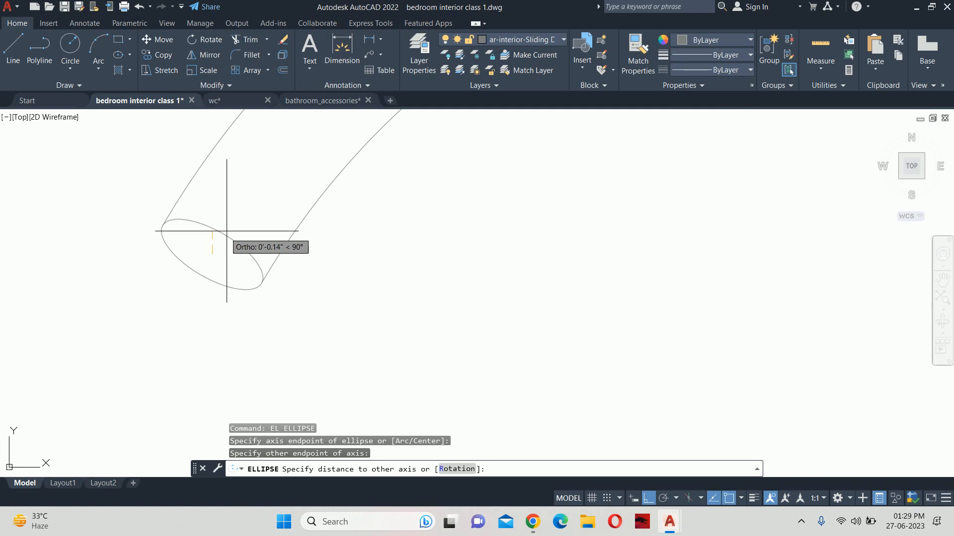
{"action": "left_click", "coordinate": [222, 236]}
{"action": "key", "text": "Escape"}
{"action": "key", "text": "Escape"}
{"action": "key", "text": "Escape"}
{"action": "scroll", "coordinate": [261, 238], "scroll_direction": "down", "scroll_amount": 6}
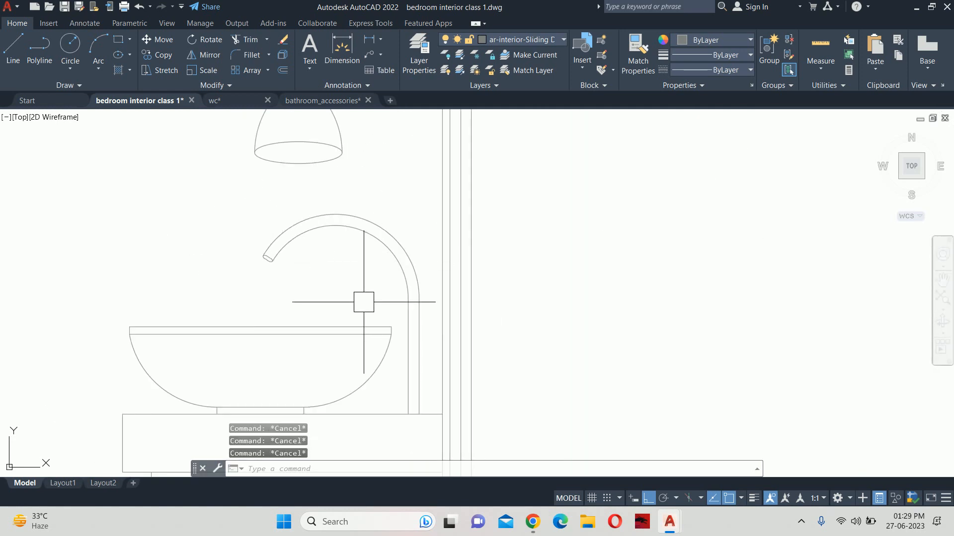
{"action": "type", "text": "o"}
{"action": "key", "text": "Return"}
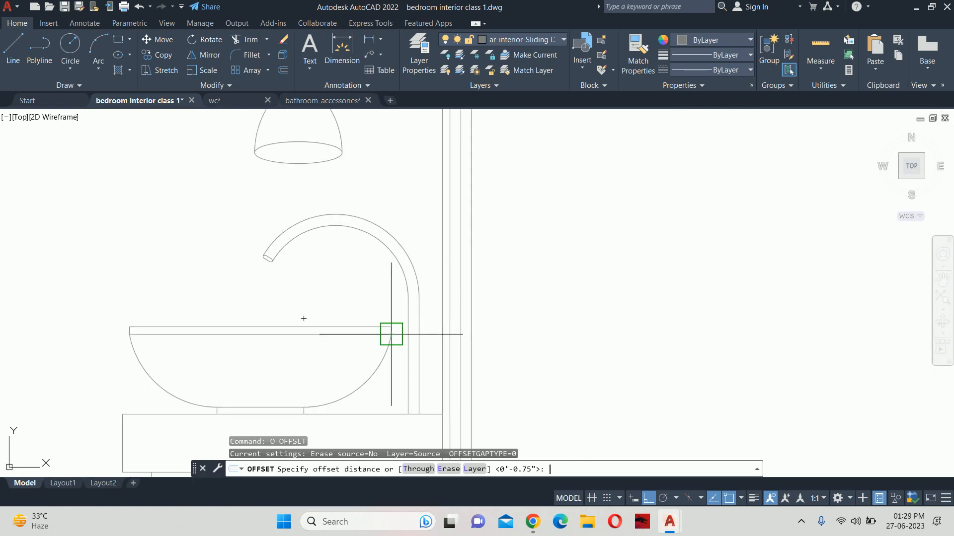
{"action": "type", "text": "1"}
{"action": "key", "text": "Return"}
{"action": "scroll", "coordinate": [385, 407], "scroll_direction": "up", "scroll_amount": 4}
{"action": "middle_click_drag", "start_coordinate": [398, 437], "coordinate": [399, 338]}
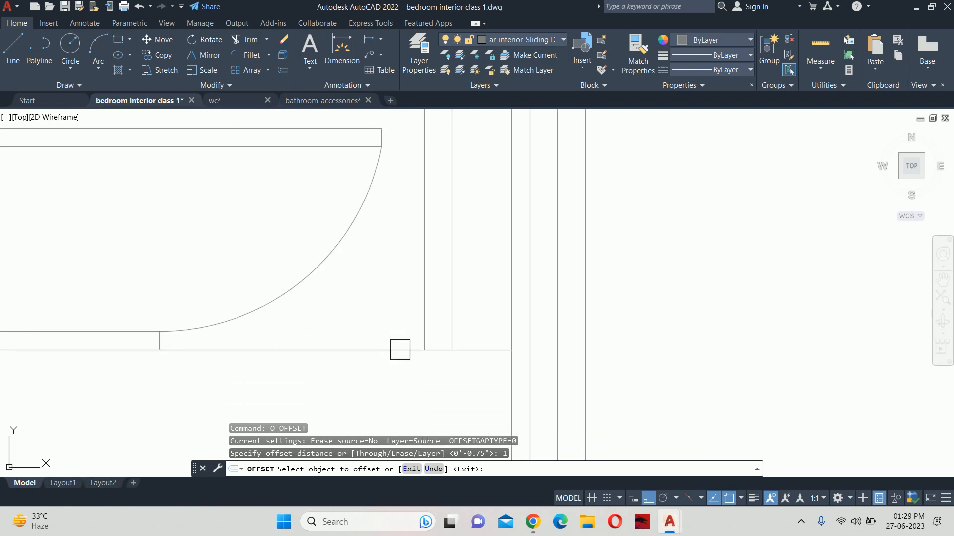
{"action": "left_click", "coordinate": [400, 350]}
{"action": "key", "text": "Escape"}
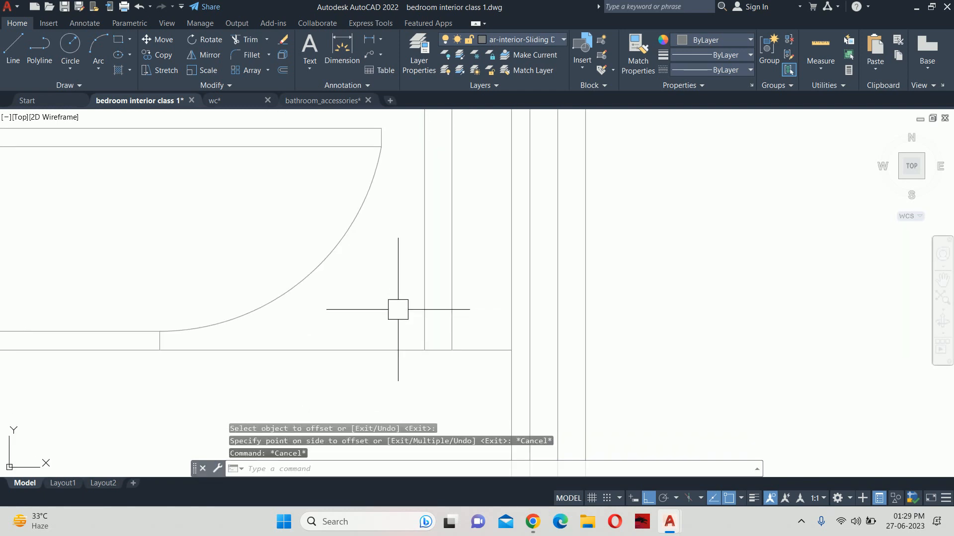
Offset the countertop's top line 1.5" upward to mark the height of the faucet base
{"action": "key", "text": "Return"}
{"action": "key", "text": "Return"}
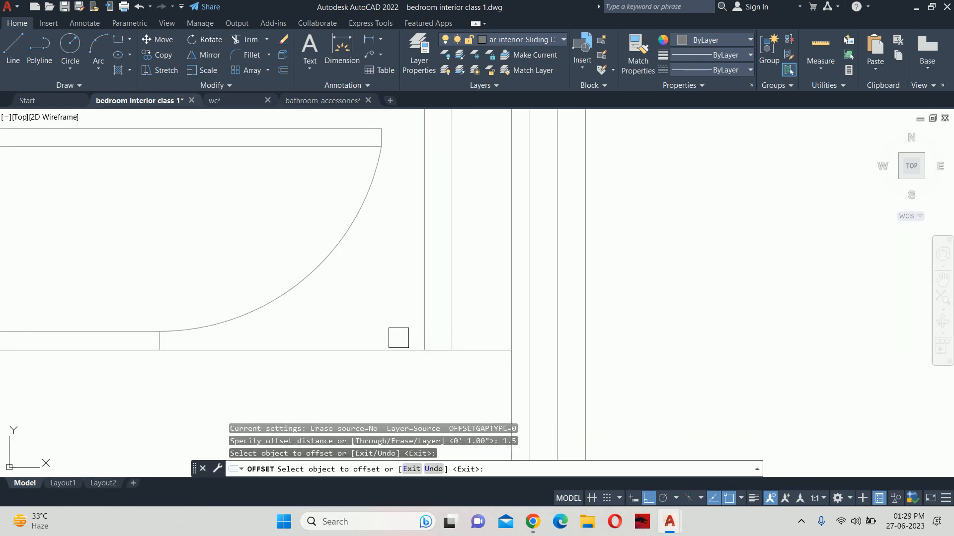
{"action": "left_click", "coordinate": [398, 351]}
{"action": "left_click", "coordinate": [399, 320]}
{"action": "key", "text": "Escape"}
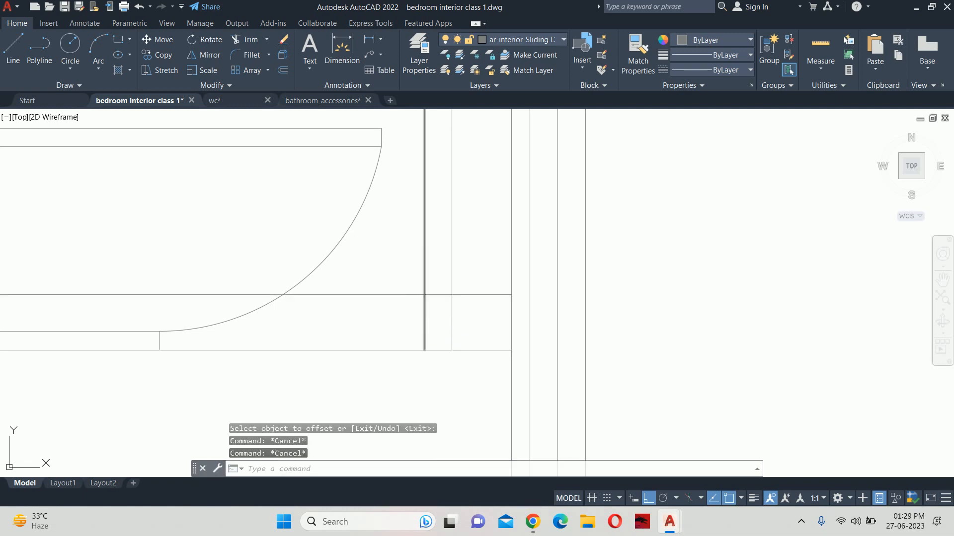
Offset the spout's two edge polylines 0.5" to their outer sides to mark the width of the faucet base
{"action": "key", "text": "Return"}
{"action": "type", "text": "1"}
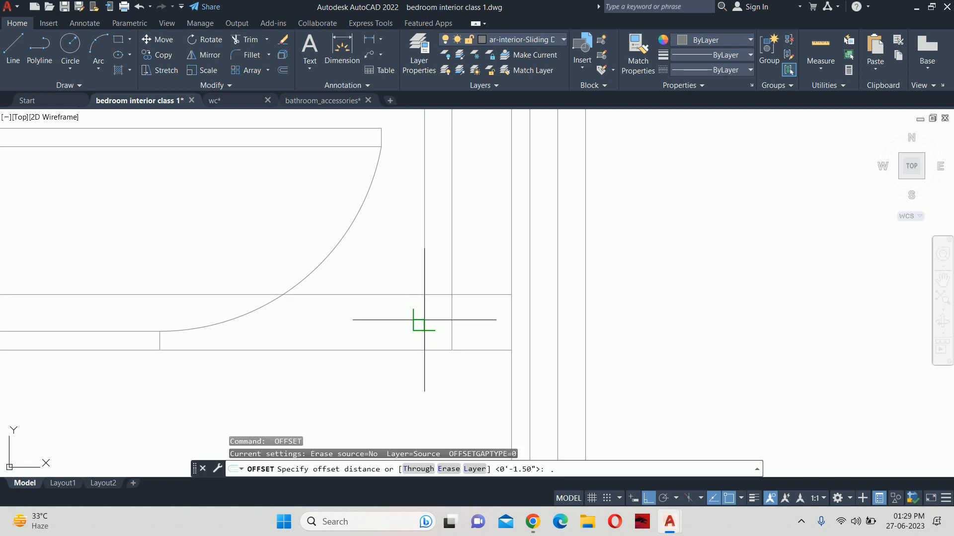
{"action": "key", "text": "Return"}
{"action": "left_click", "coordinate": [423, 337]}
{"action": "left_click", "coordinate": [404, 337]}
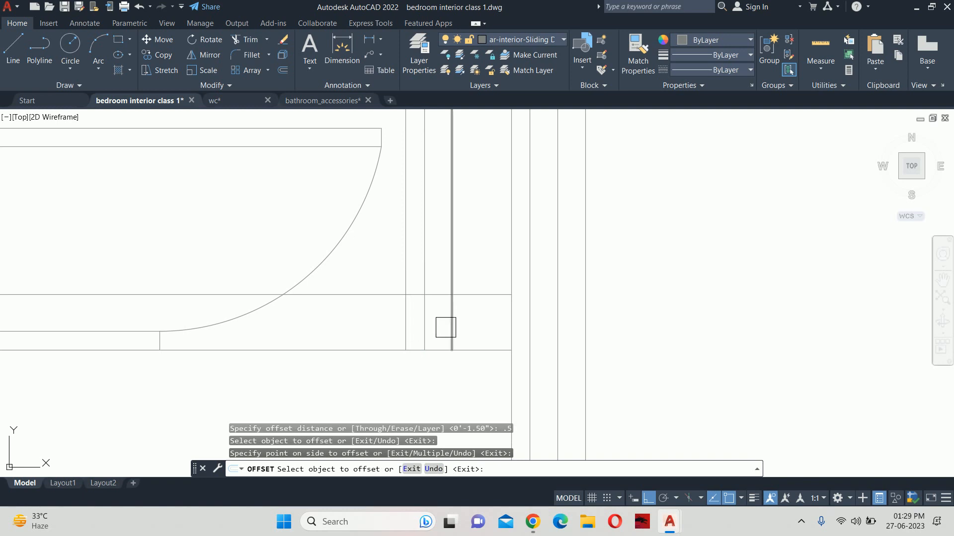
{"action": "key", "text": "Escape"}
{"action": "key", "text": "Escape"}
Trim the offset lines into a rectangular faucet base on the countertop and erase the leftover horizontal line across the basin
{"action": "scroll", "coordinate": [476, 303], "scroll_direction": "up", "scroll_amount": 5}
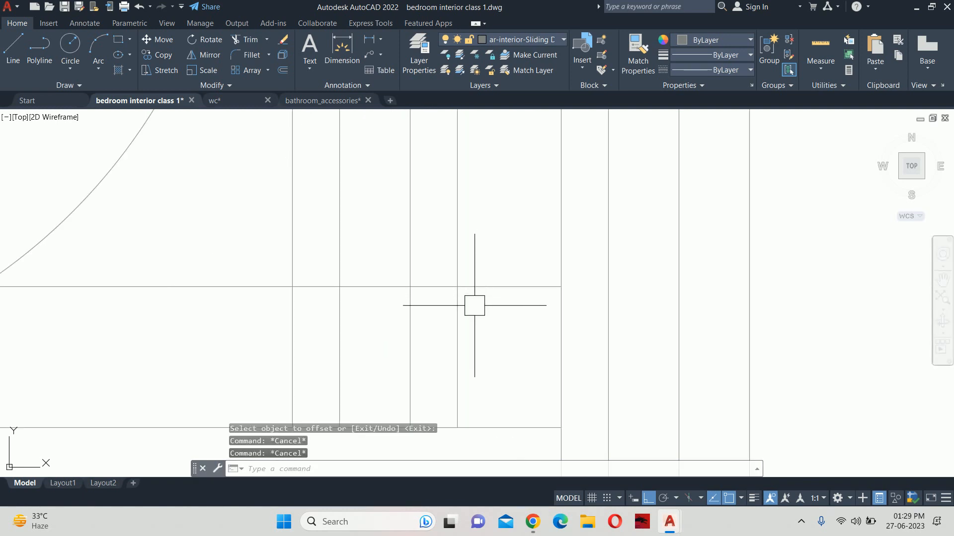
{"action": "type", "text": "tr"}
{"action": "key", "text": "Return"}
{"action": "left_click", "coordinate": [485, 287]}
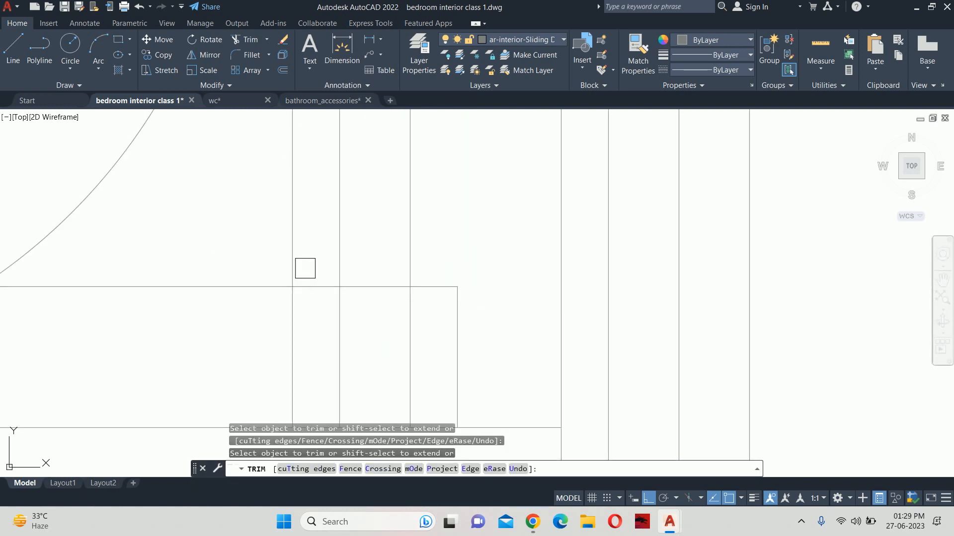
{"action": "left_click", "coordinate": [285, 325]}
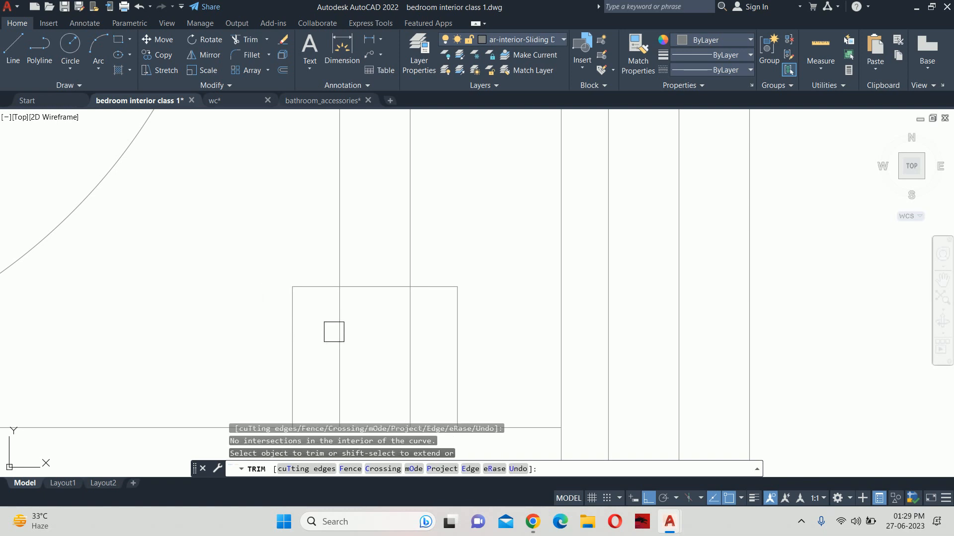
{"action": "left_click", "coordinate": [336, 333]}
{"action": "key", "text": "Escape"}
{"action": "key", "text": "Escape"}
{"action": "scroll", "coordinate": [405, 330], "scroll_direction": "down", "scroll_amount": 8}
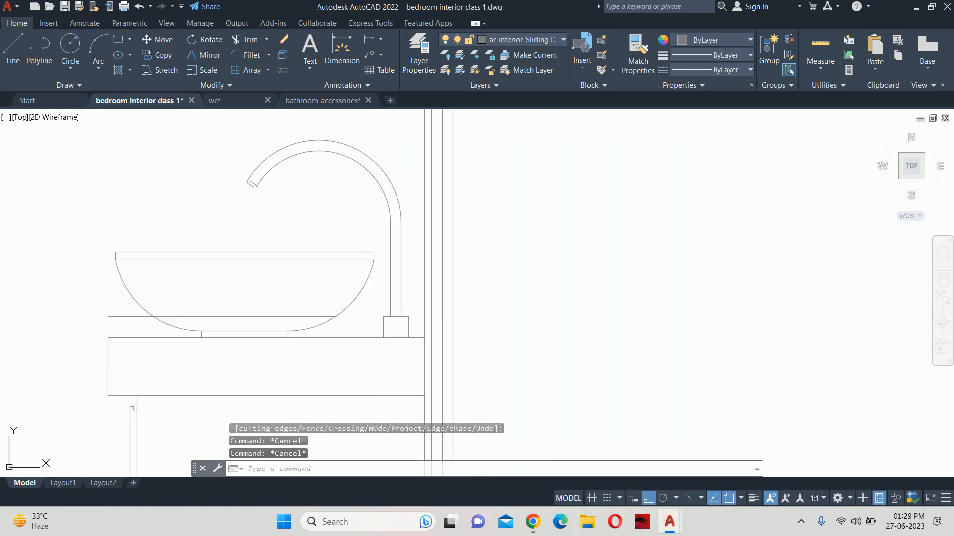
{"action": "left_click", "coordinate": [301, 312]}
{"action": "key", "text": "Escape"}
{"action": "scroll", "coordinate": [405, 320], "scroll_direction": "down", "scroll_amount": 4}
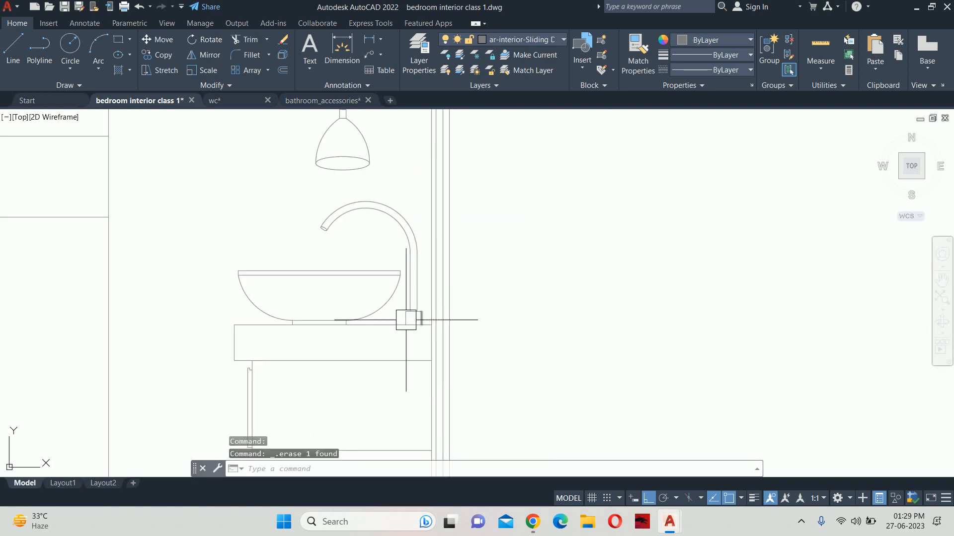
Stretch the top of the faucet base 0.5" upward together with the spout's lower ends
{"action": "scroll", "coordinate": [433, 310], "scroll_direction": "up", "scroll_amount": 8}
{"action": "type", "text": "s"}
{"action": "key", "text": "Return"}
{"action": "scroll", "coordinate": [449, 310], "scroll_direction": "up", "scroll_amount": 2}
{"action": "left_click", "coordinate": [470, 334]}
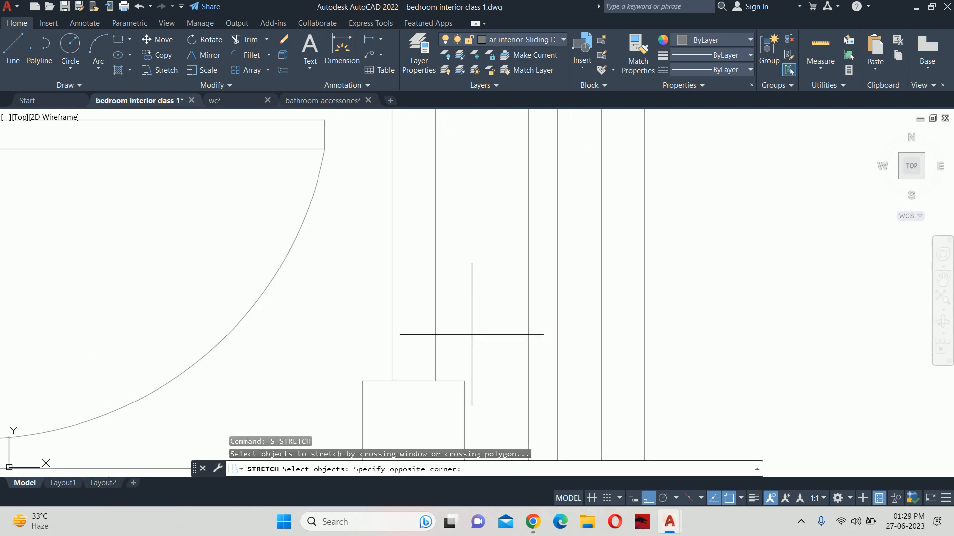
{"action": "left_click", "coordinate": [348, 386]}
{"action": "key", "text": "Return"}
{"action": "left_click", "coordinate": [318, 400]}
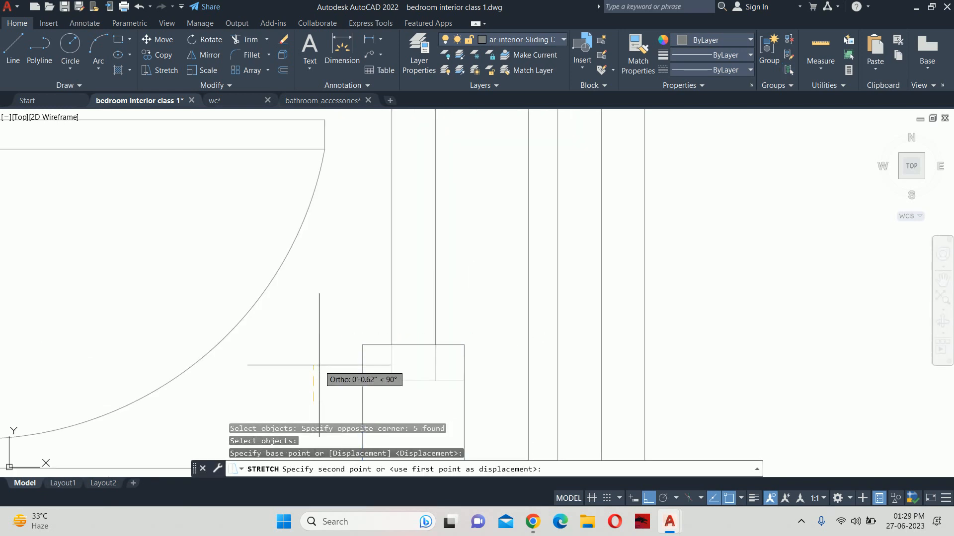
{"action": "key", "text": "Return"}
{"action": "key", "text": "Escape"}
{"action": "scroll", "coordinate": [342, 316], "scroll_direction": "down", "scroll_amount": 6}
{"action": "key", "text": "Escape"}
{"action": "middle_click_drag", "start_coordinate": [365, 316], "coordinate": [379, 322]}
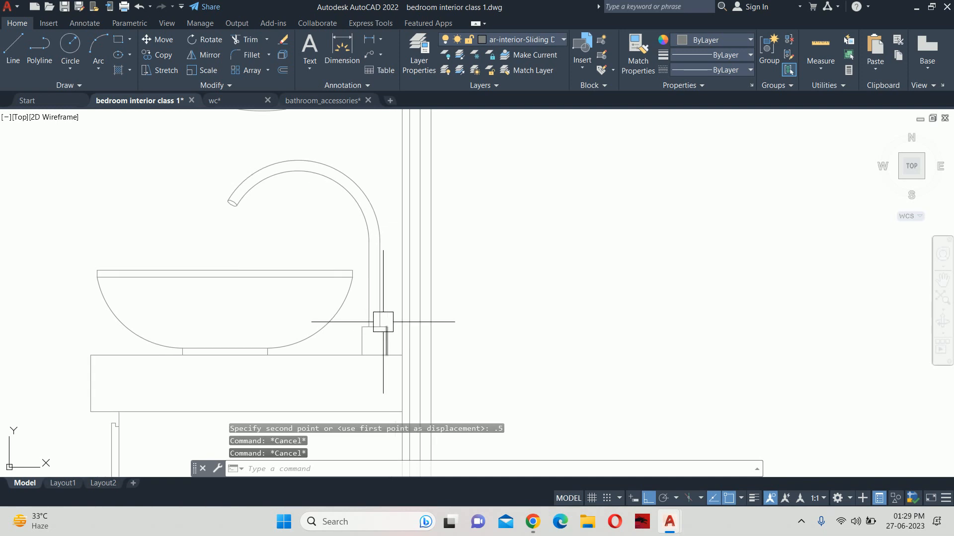
{"action": "key", "text": "Escape"}
Stretch the top of the faucet base and the spout's lower ends up to the level of the basin's rim
{"action": "scroll", "coordinate": [383, 322], "scroll_direction": "down", "scroll_amount": 2}
{"action": "scroll", "coordinate": [379, 313], "scroll_direction": "down", "scroll_amount": 2}
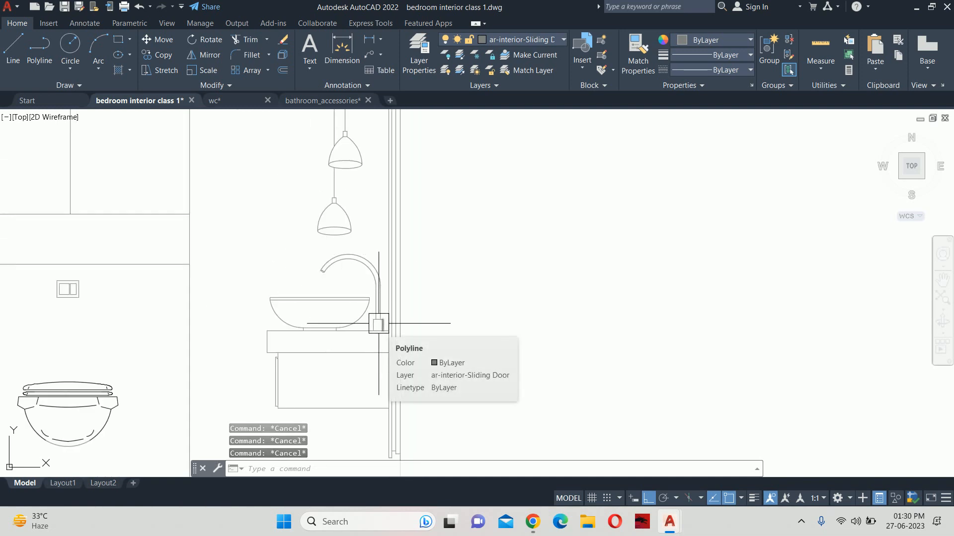
{"action": "scroll", "coordinate": [379, 323], "scroll_direction": "up", "scroll_amount": 8}
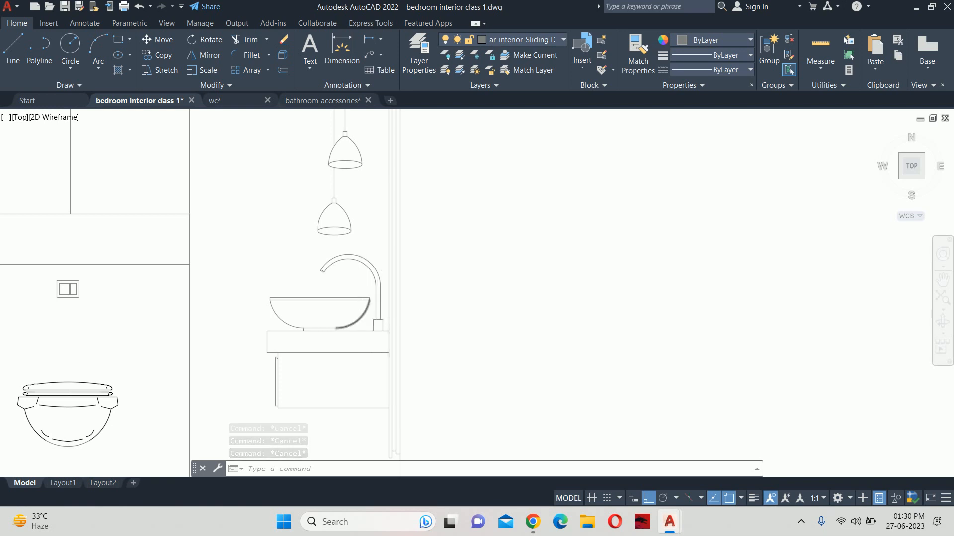
{"action": "scroll", "coordinate": [381, 343], "scroll_direction": "down", "scroll_amount": 6}
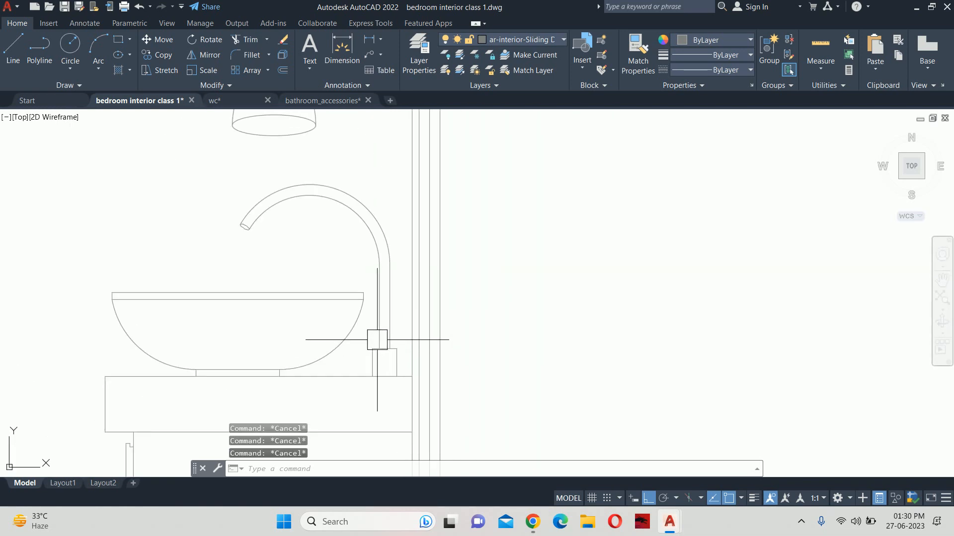
{"action": "middle_click_drag", "start_coordinate": [377, 340], "coordinate": [489, 425]}
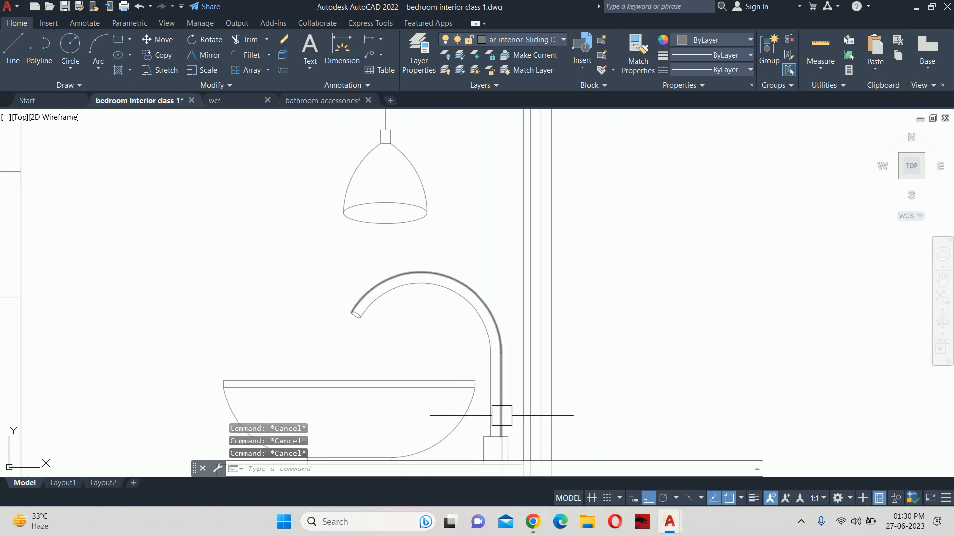
{"action": "type", "text": "s"}
{"action": "scroll", "coordinate": [502, 416], "scroll_direction": "up", "scroll_amount": 5}
{"action": "key", "text": "Return"}
{"action": "left_click", "coordinate": [498, 332]}
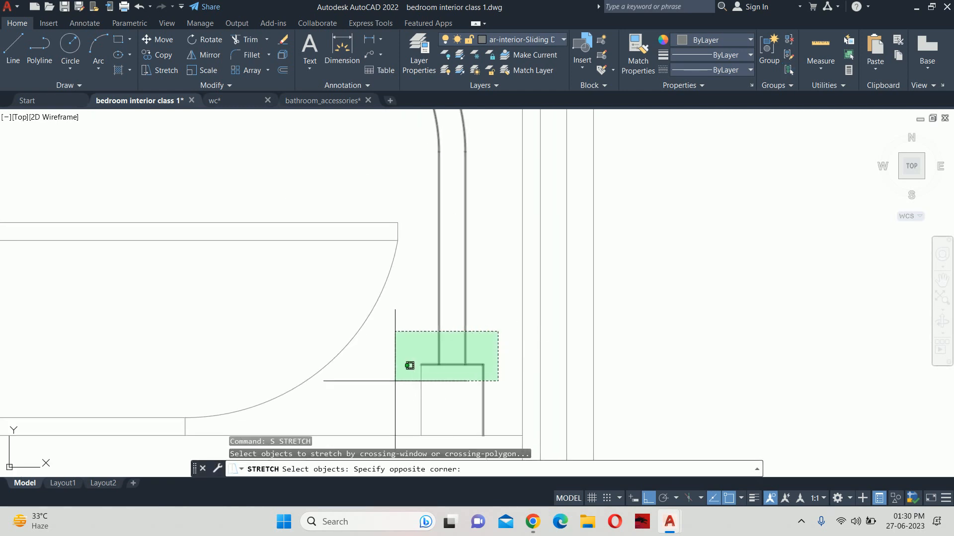
{"action": "left_click", "coordinate": [395, 381]}
{"action": "key", "text": "Return"}
{"action": "left_click", "coordinate": [420, 364]}
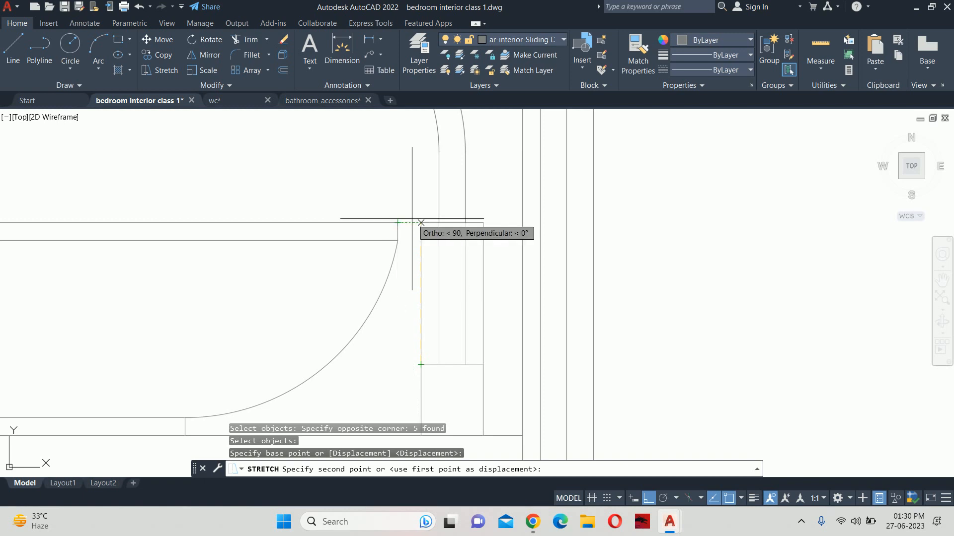
{"action": "key", "text": "Escape"}
{"action": "key", "text": "Escape"}
{"action": "scroll", "coordinate": [421, 224], "scroll_direction": "down", "scroll_amount": 3}
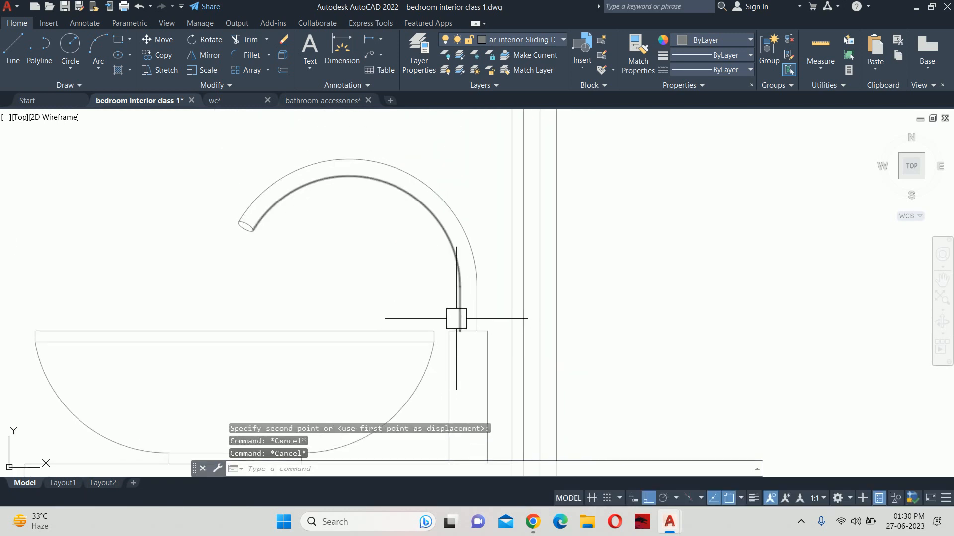
Draw the lever's centerline from the midpoint of the faucet base's top, 0.75" up and 1" toward the basin
{"action": "scroll", "coordinate": [456, 318], "scroll_direction": "up", "scroll_amount": 2}
{"action": "type", "text": "l"}
{"action": "key", "text": "Return"}
{"action": "scroll", "coordinate": [467, 325], "scroll_direction": "up", "scroll_amount": 2}
{"action": "left_click", "coordinate": [468, 340]}
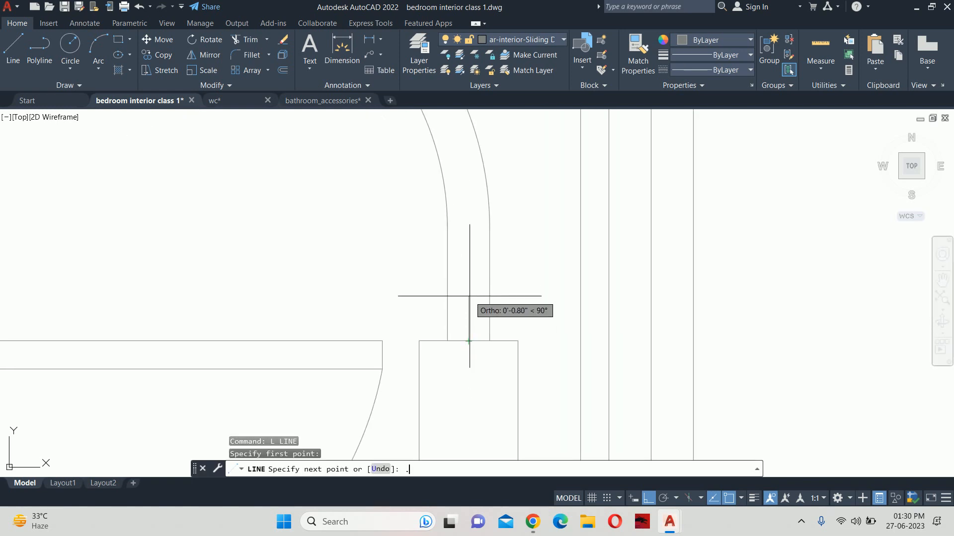
{"action": "type", "text": ".75"}
{"action": "key", "text": "Return"}
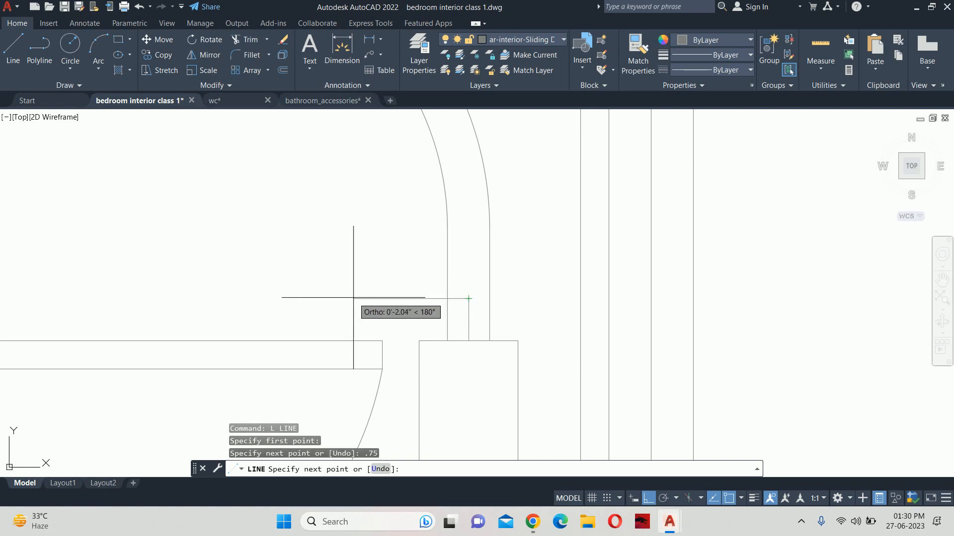
{"action": "key", "text": "Return"}
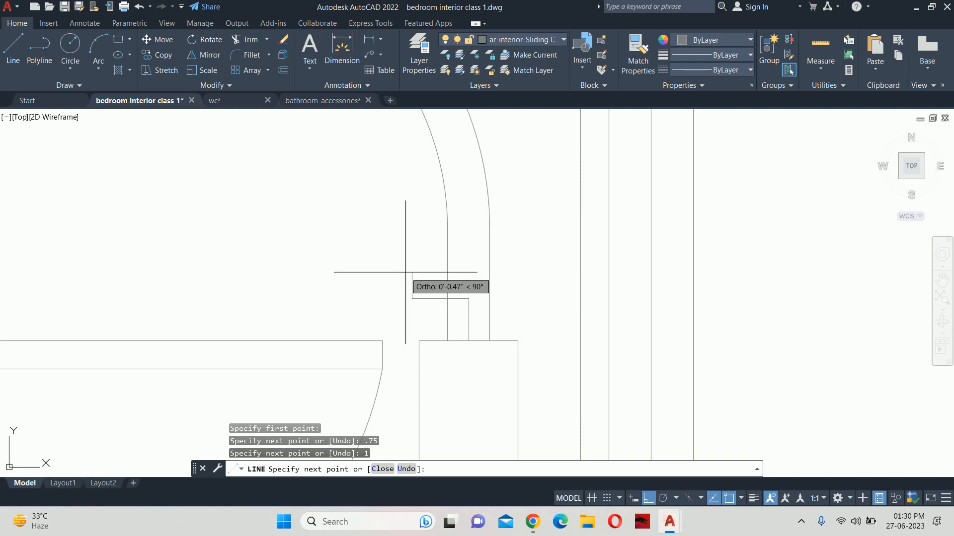
{"action": "key", "text": "Escape"}
{"action": "key", "text": "Escape"}
{"action": "key", "text": "Escape"}
Join the lever's vertical and horizontal centerlines into one polyline
{"action": "scroll", "coordinate": [473, 305], "scroll_direction": "up", "scroll_amount": 2}
{"action": "key", "text": "Return"}
{"action": "scroll", "coordinate": [476, 299], "scroll_direction": "up", "scroll_amount": 4}
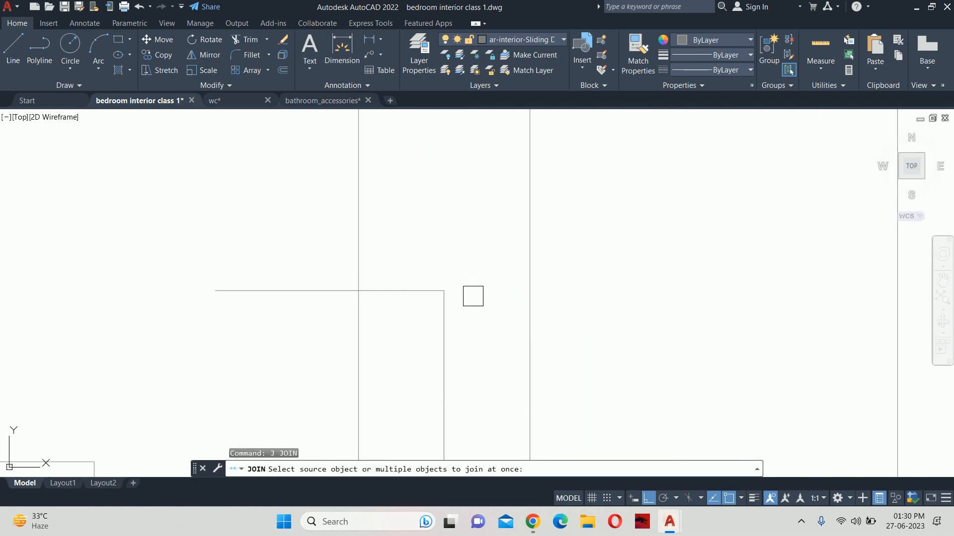
{"action": "left_click", "coordinate": [467, 322]}
{"action": "left_click", "coordinate": [403, 267]}
{"action": "key", "text": "Return"}
{"action": "key", "text": "Escape"}
{"action": "key", "text": "Escape"}
Offset the lever's centerline 0.25" to both sides and erase the original polyline
{"action": "type", "text": "o"}
{"action": "key", "text": "Return"}
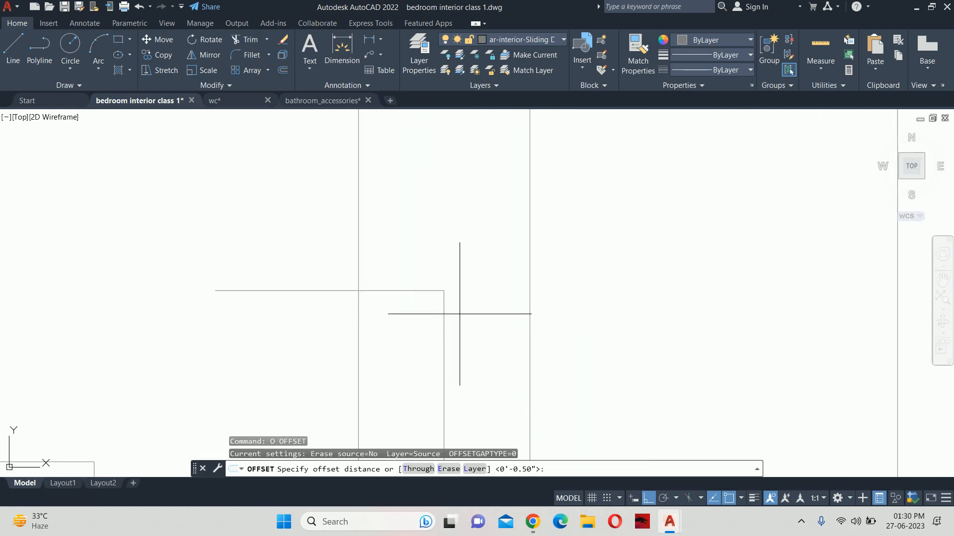
{"action": "type", "text": ".25"}
{"action": "key", "text": "Return"}
{"action": "left_click", "coordinate": [436, 311]}
{"action": "left_click", "coordinate": [391, 329]}
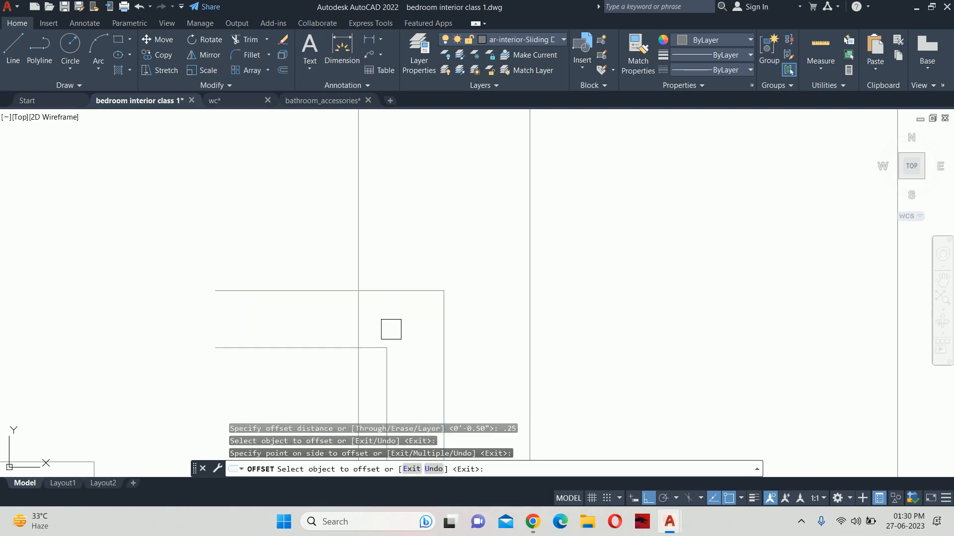
{"action": "left_click", "coordinate": [436, 323]}
{"action": "key", "text": "Escape"}
{"action": "key", "text": "Escape"}
{"action": "left_click", "coordinate": [411, 289]}
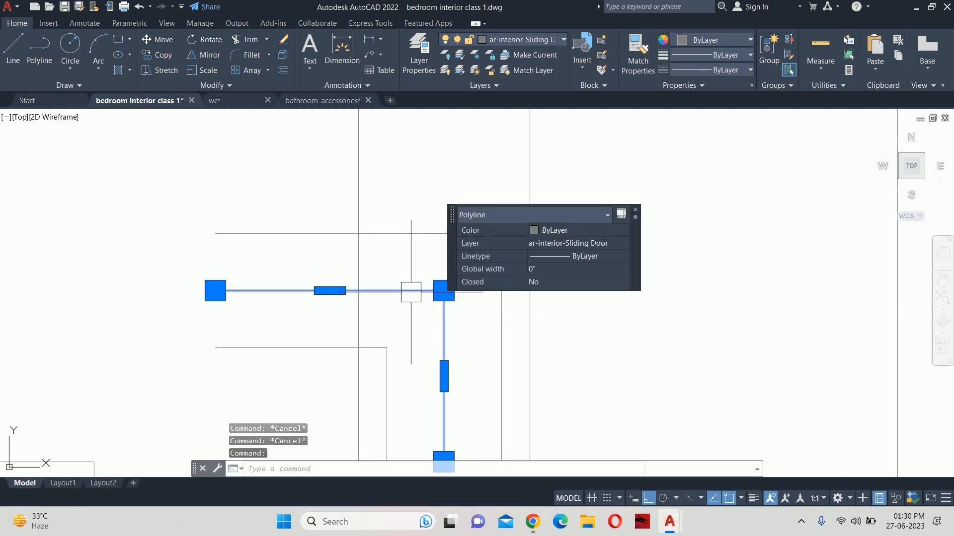
{"action": "scroll", "coordinate": [406, 290], "scroll_direction": "down", "scroll_amount": 4}
{"action": "key", "text": "Escape"}
Close the lever's open end with a vertical line between the two offset outlines
{"action": "type", "text": "l"}
{"action": "key", "text": "Return"}
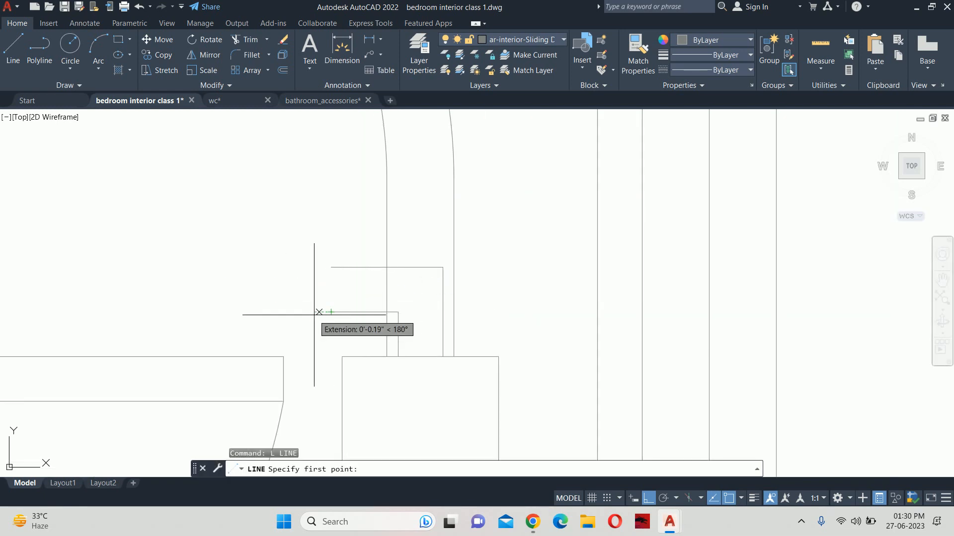
{"action": "left_click", "coordinate": [331, 312]}
{"action": "left_click", "coordinate": [330, 268]}
{"action": "key", "text": "Escape"}
{"action": "key", "text": "Escape"}
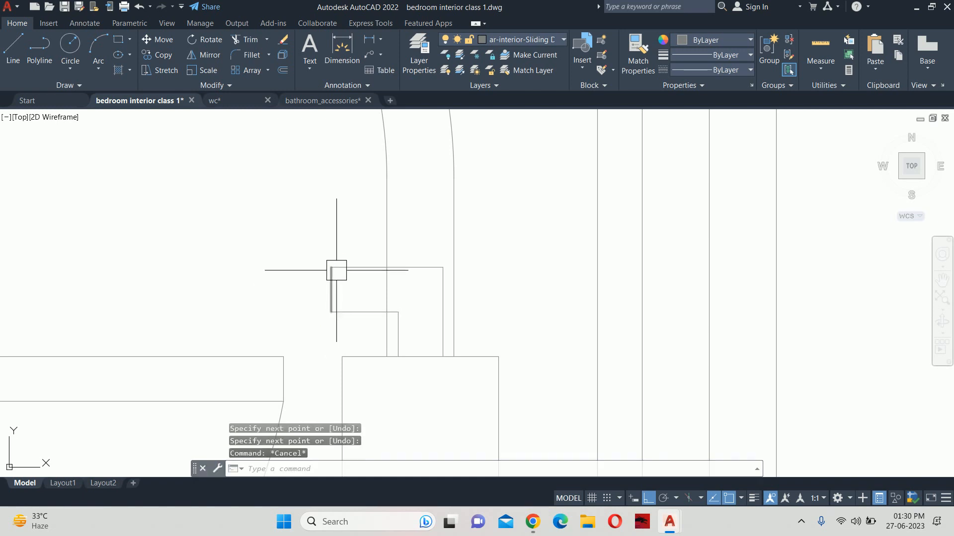
Stretch the closed end of the lever 0.5" farther out toward the basin
{"action": "type", "text": "s"}
{"action": "key", "text": "Return"}
{"action": "left_click", "coordinate": [345, 238]}
{"action": "left_click", "coordinate": [314, 324]}
{"action": "key", "text": "Return"}
{"action": "left_click", "coordinate": [306, 226]}
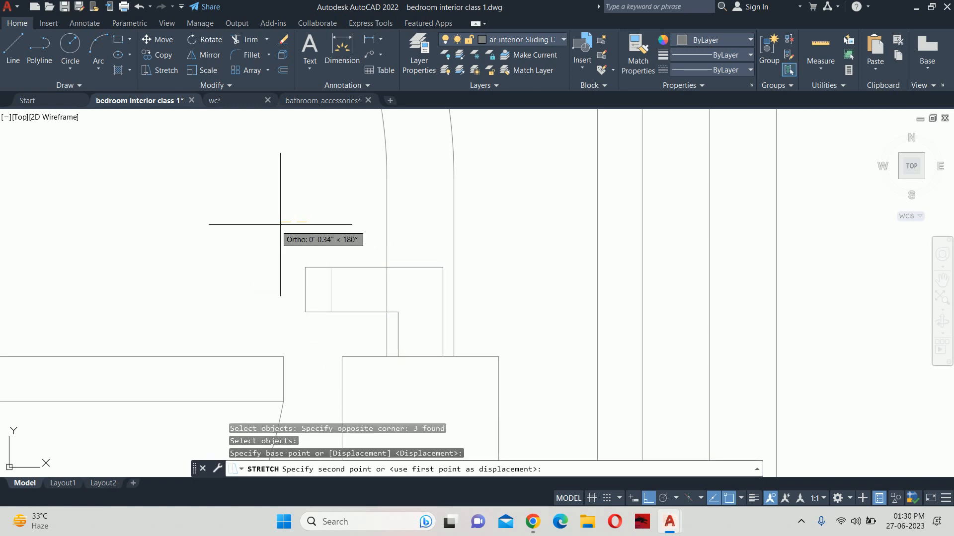
{"action": "type", "text": ".5"}
{"action": "key", "text": "Return"}
{"action": "key", "text": "Escape"}
{"action": "key", "text": "Escape"}
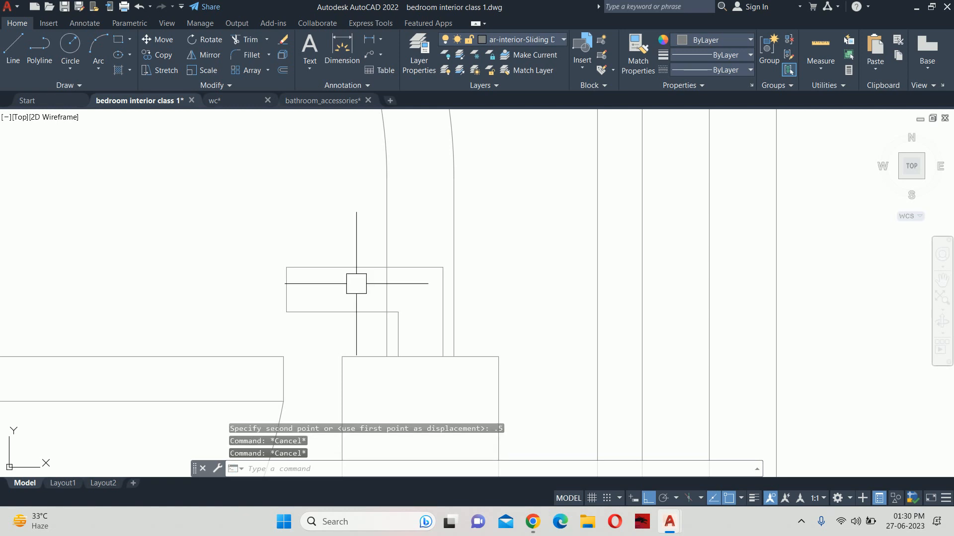
Trim the part of the spout's inner edge that crosses the lever
{"action": "key", "text": "Return"}
{"action": "key", "text": "Escape"}
{"action": "key", "text": "Escape"}
{"action": "key", "text": "Escape"}
{"action": "scroll", "coordinate": [379, 282], "scroll_direction": "down", "scroll_amount": 4}
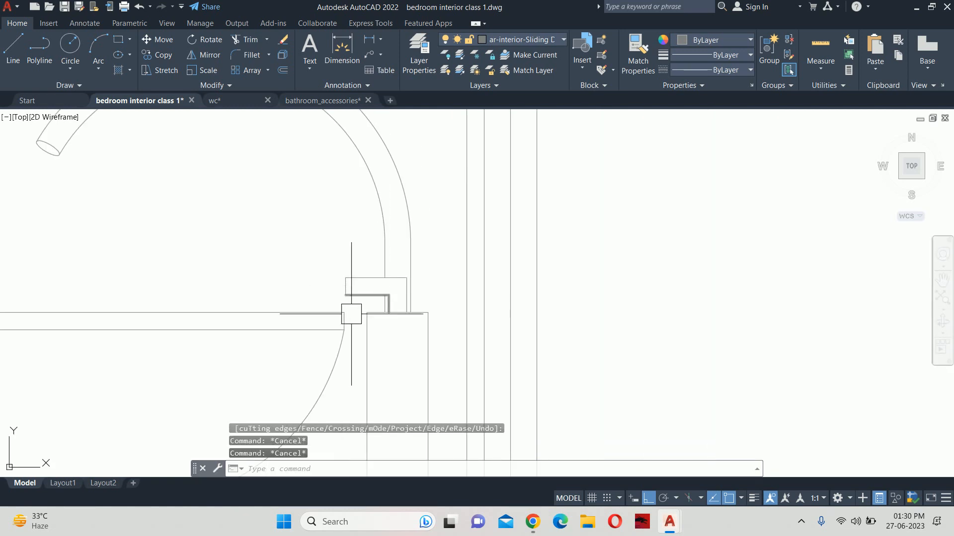
{"action": "scroll", "coordinate": [370, 317], "scroll_direction": "down", "scroll_amount": 4}
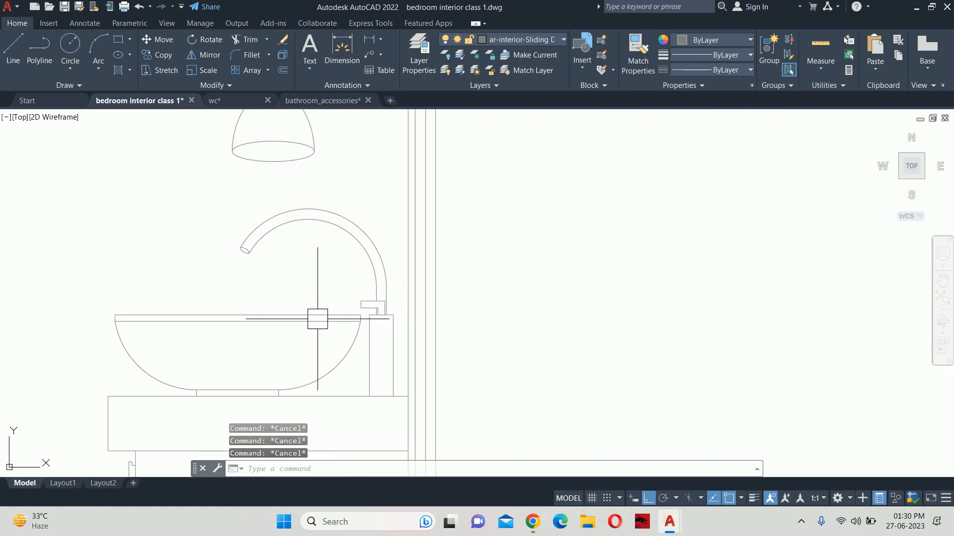
Draw a drain centerline from the middle of the basin base 1.5" down into the countertop, continuing horizontally to the wall
{"action": "middle_click_drag", "start_coordinate": [318, 319], "coordinate": [357, 353]}
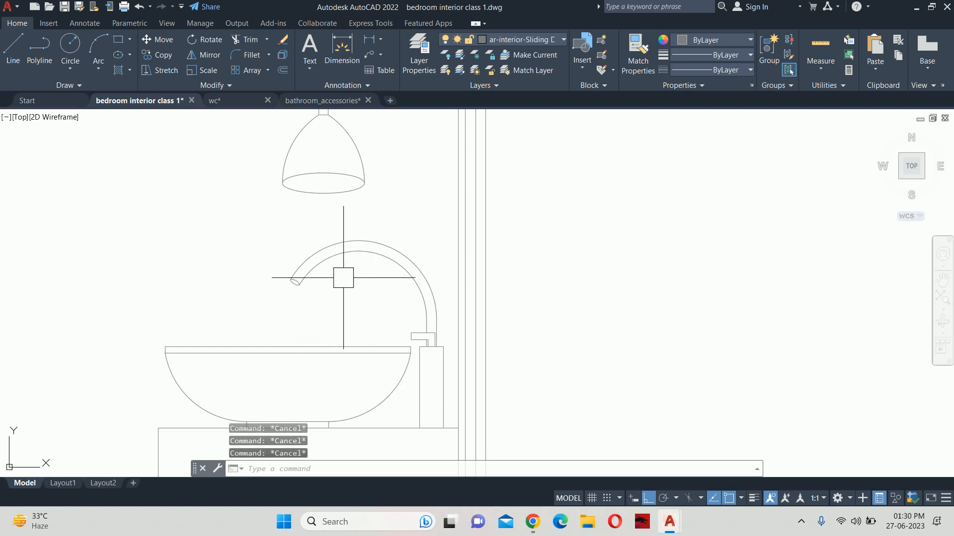
{"action": "scroll", "coordinate": [344, 278], "scroll_direction": "down", "scroll_amount": 4}
{"action": "mouse_move", "coordinate": [345, 279]}
{"action": "middle_mouse_down"}
{"action": "mouse_move", "coordinate": [347, 305]}
{"action": "mouse_move", "coordinate": [392, 327]}
{"action": "mouse_move", "coordinate": [379, 341]}
{"action": "mouse_move", "coordinate": [398, 360]}
{"action": "middle_mouse_up"}
{"action": "scroll", "coordinate": [392, 328], "scroll_direction": "down", "scroll_amount": 2}
{"action": "scroll", "coordinate": [404, 361], "scroll_direction": "up", "scroll_amount": 4}
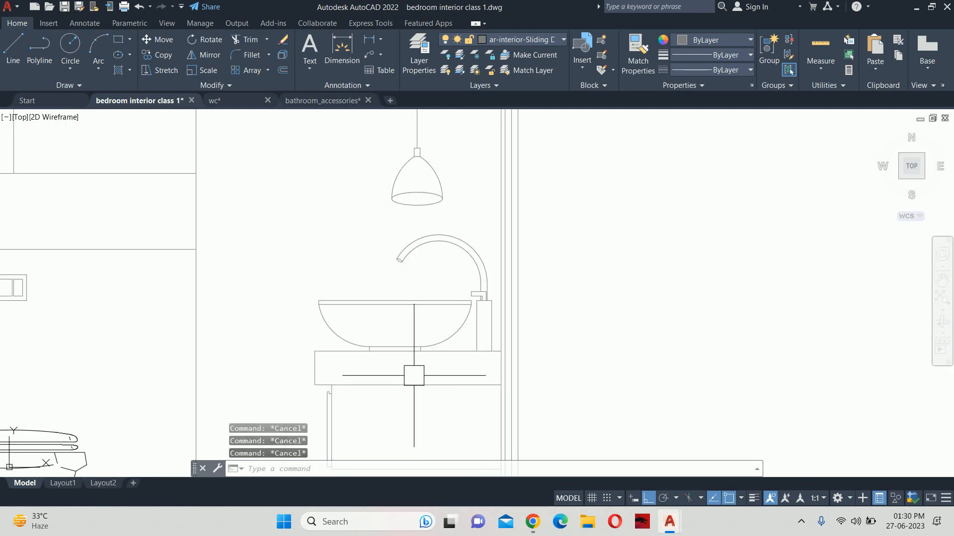
{"action": "type", "text": "l"}
{"action": "key", "text": "Return"}
{"action": "scroll", "coordinate": [397, 349], "scroll_direction": "up", "scroll_amount": 4}
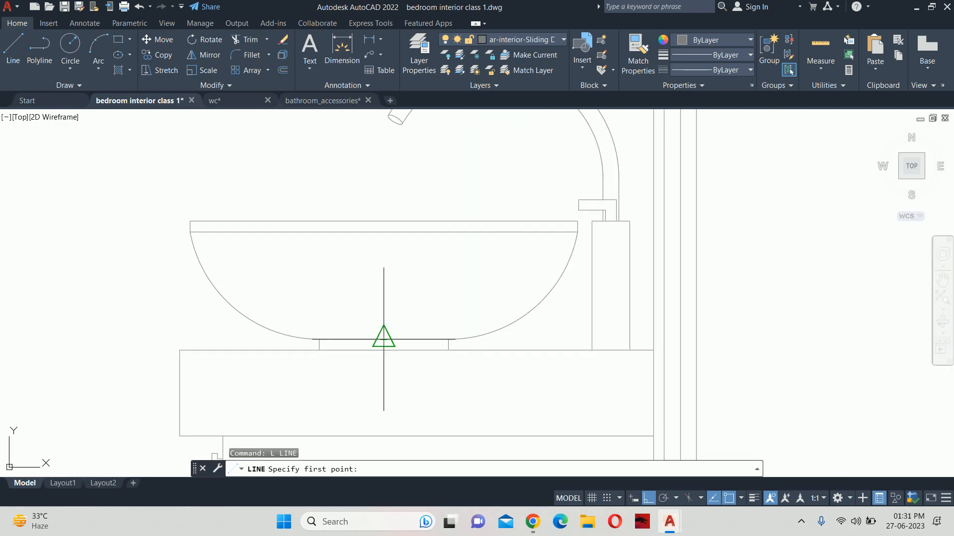
{"action": "left_click", "coordinate": [386, 356]}
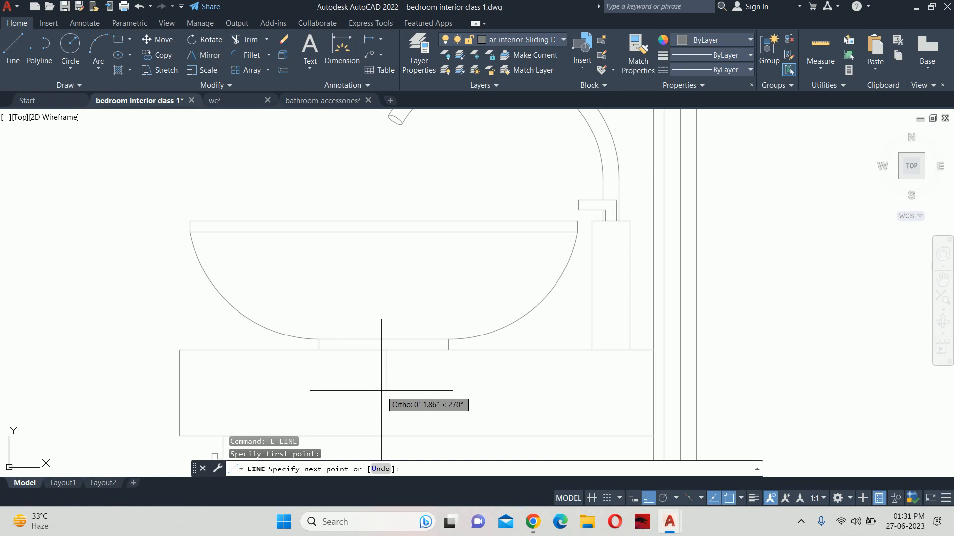
{"action": "type", "text": "1.5"}
{"action": "key", "text": "Return"}
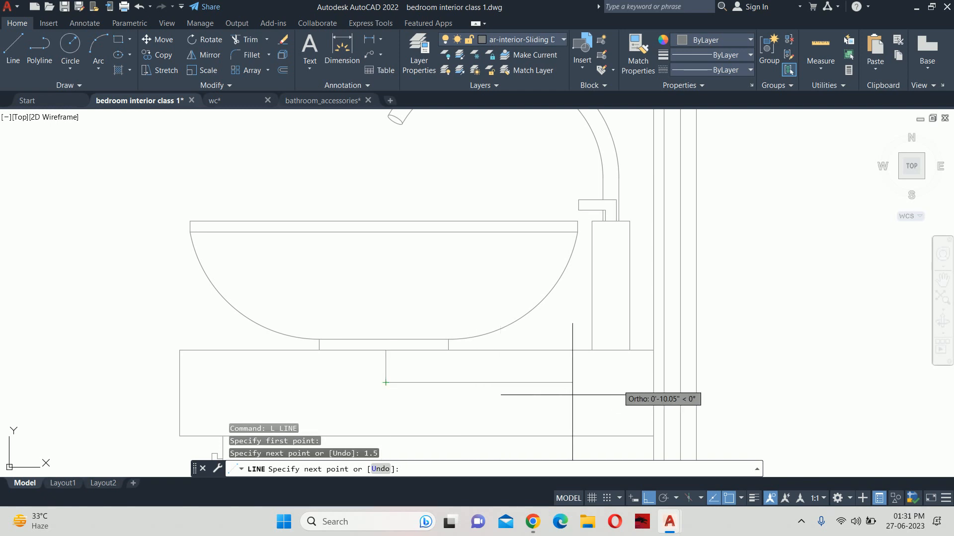
{"action": "key", "text": "Return"}
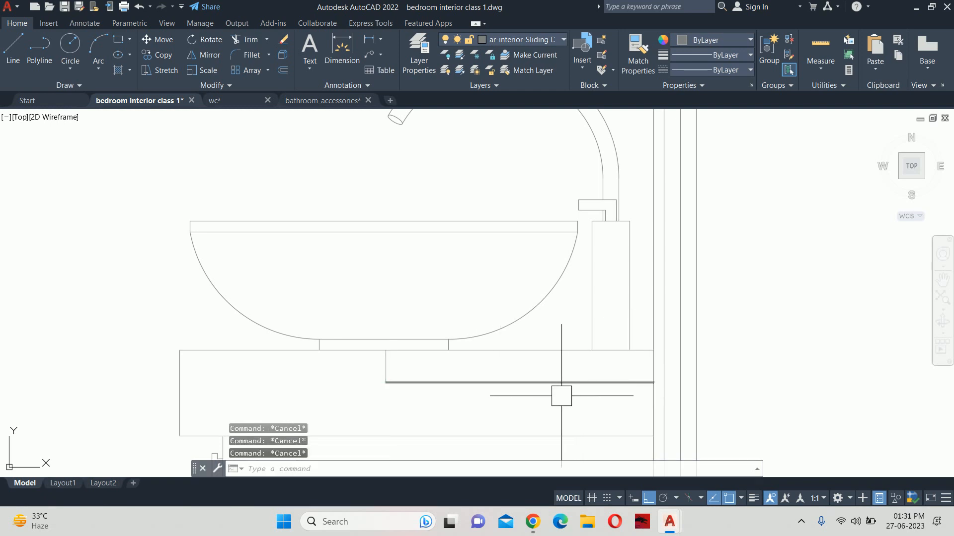
{"action": "type", "text": "o"}
{"action": "key", "text": "Return"}
{"action": "type", "text": ".75"}
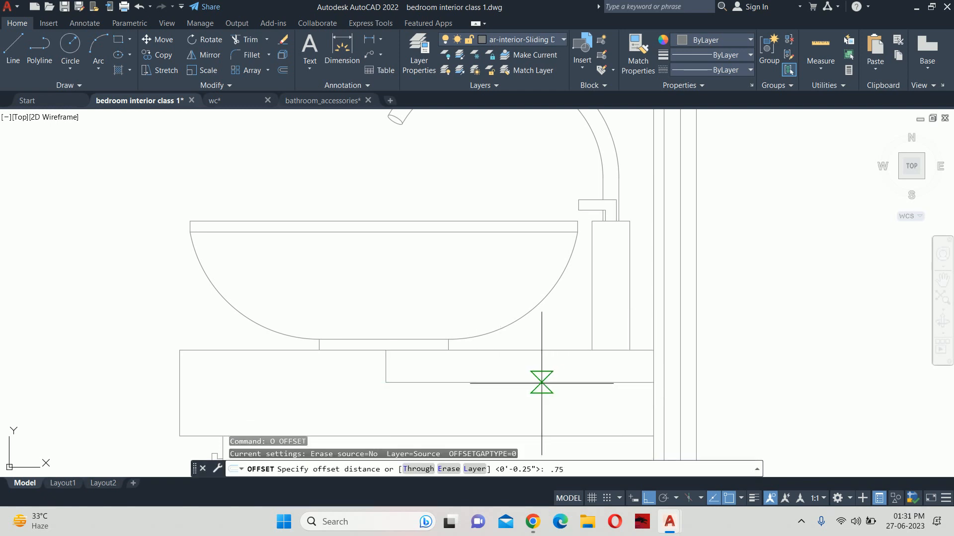
{"action": "key", "text": "Return"}
{"action": "key", "text": "Escape"}
{"action": "key", "text": "Escape"}
Offset the drain's horizontal centerline 1" above and below
{"action": "key", "text": "Return"}
{"action": "type", "text": "1"}
{"action": "key", "text": "Return"}
{"action": "key", "text": "Escape"}
{"action": "key", "text": "Escape"}
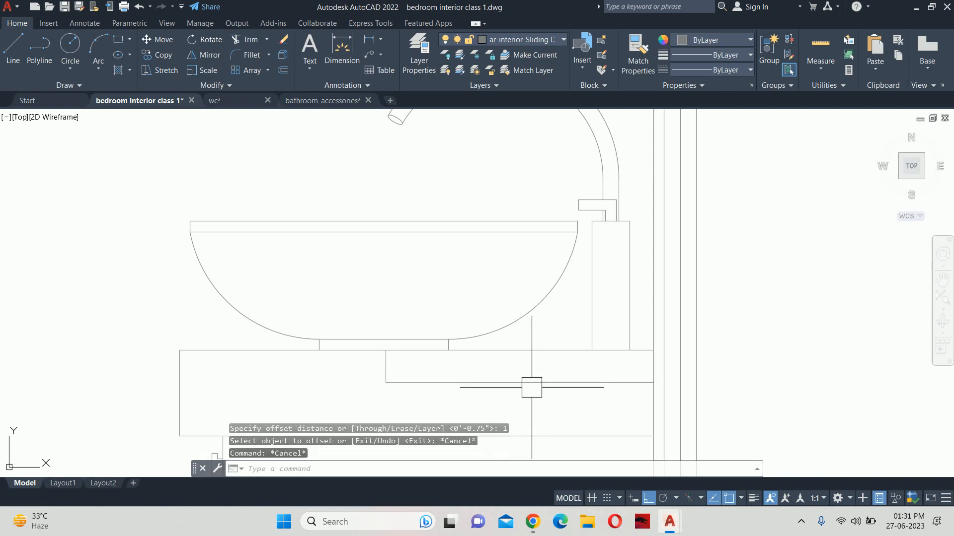
{"action": "key", "text": "Escape"}
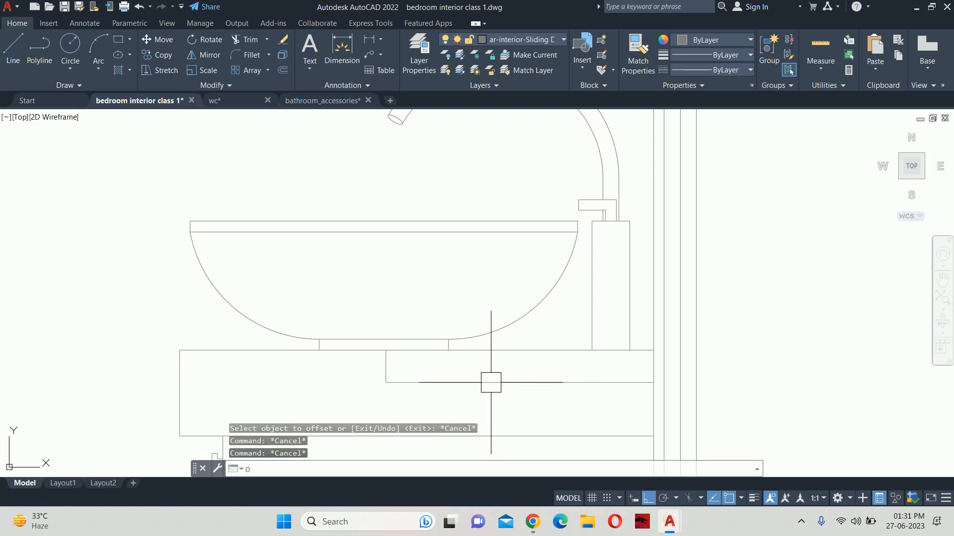
{"action": "type", "text": "o"}
{"action": "key", "text": "Return"}
{"action": "key", "text": "Return"}
{"action": "left_click", "coordinate": [507, 383]}
{"action": "left_click", "coordinate": [507, 368]}
{"action": "left_click", "coordinate": [515, 383]}
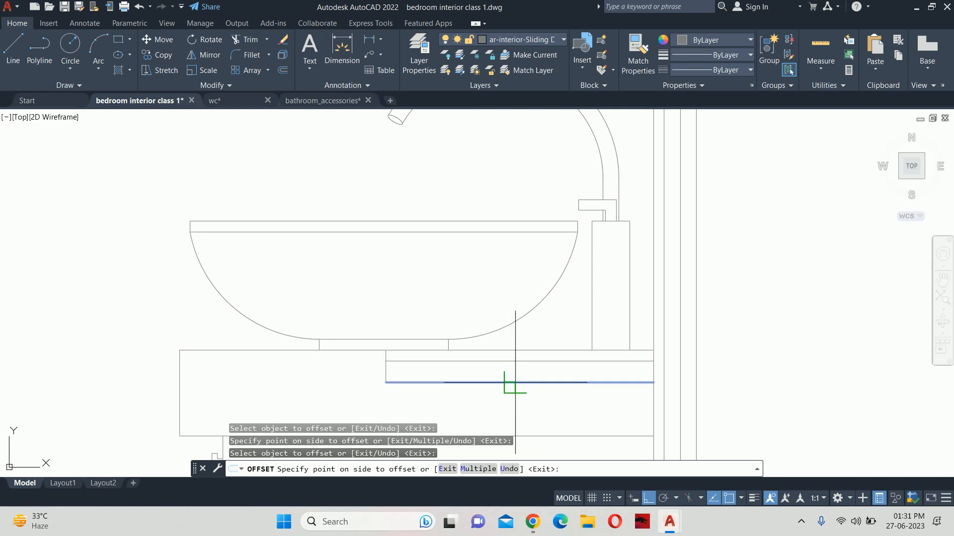
{"action": "left_click", "coordinate": [498, 401]}
{"action": "scroll", "coordinate": [394, 368], "scroll_direction": "up", "scroll_amount": 4}
{"action": "key", "text": "Escape"}
Offset the drain's vertical centerline 2" to the side away from the wall
{"action": "type", "text": "o"}
{"action": "key", "text": "Return"}
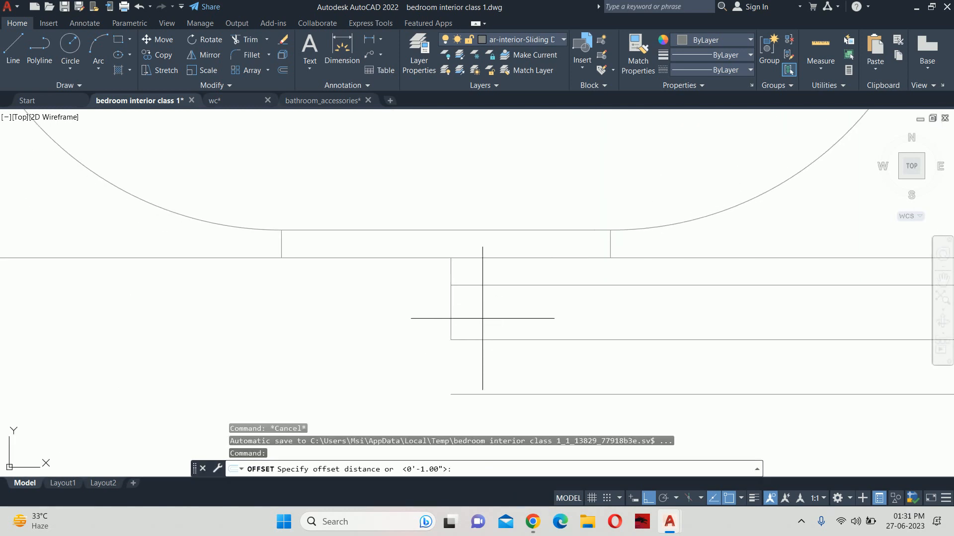
{"action": "type", "text": "2"}
{"action": "key", "text": "Return"}
{"action": "left_click", "coordinate": [451, 321]}
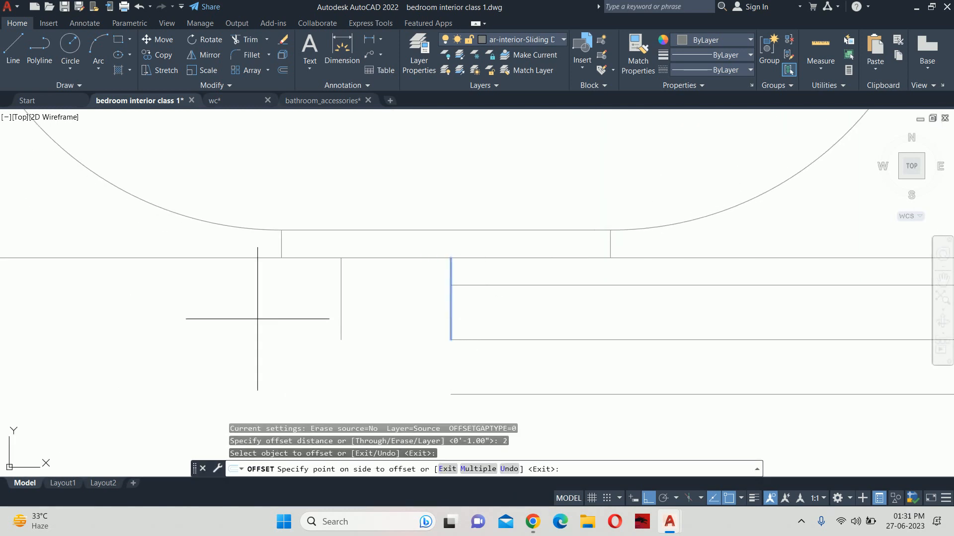
{"action": "left_click", "coordinate": [257, 319]}
{"action": "key", "text": "Escape"}
{"action": "key", "text": "Escape"}
{"action": "key", "text": "Escape"}
{"action": "key", "text": "Escape"}
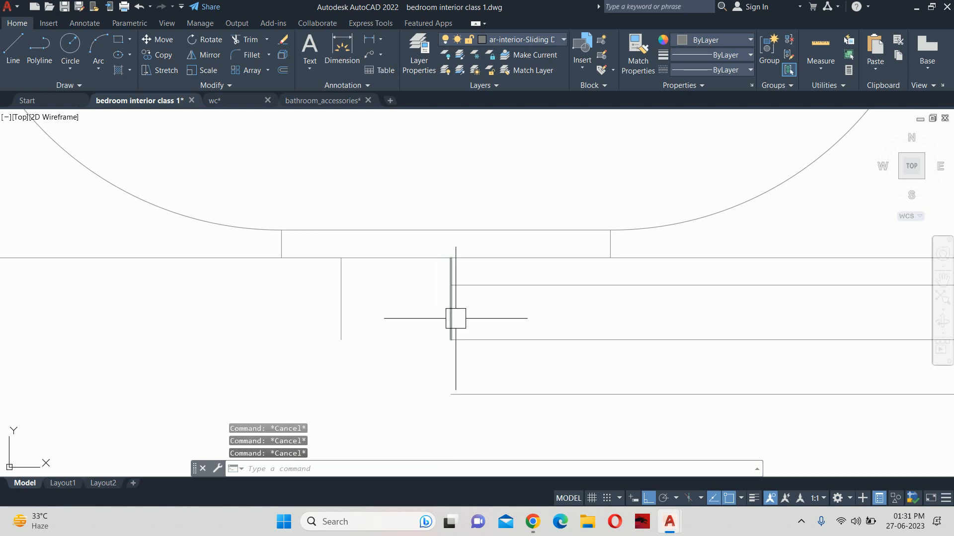
Offset the drain's vertical centerline 1" to both sides
{"action": "type", "text": "o"}
{"action": "key", "text": "Return"}
{"action": "key", "text": "Return"}
{"action": "left_click", "coordinate": [450, 311]}
{"action": "left_click", "coordinate": [424, 310]}
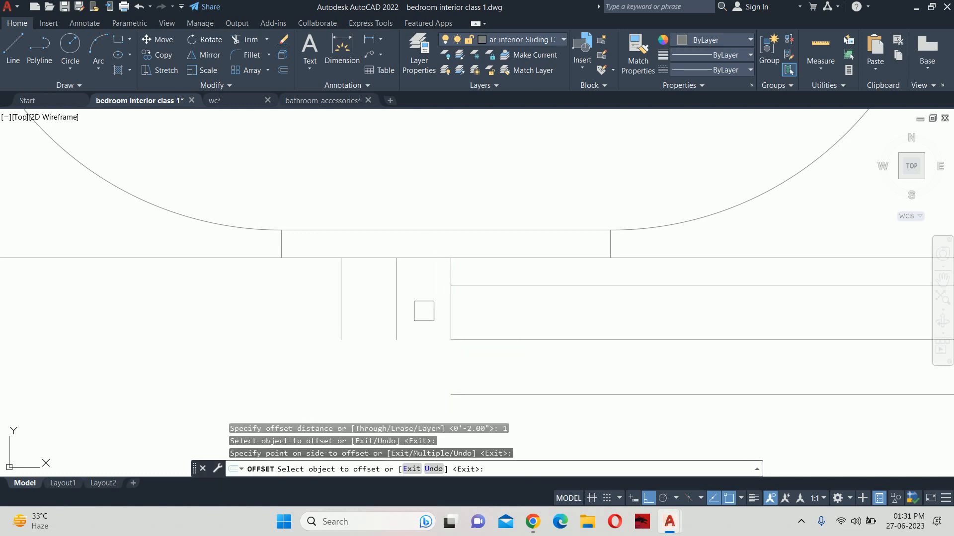
{"action": "left_click", "coordinate": [450, 312]}
{"action": "left_click", "coordinate": [502, 320]}
{"action": "key", "text": "Escape"}
{"action": "key", "text": "Escape"}
{"action": "key", "text": "Escape"}
{"action": "key", "text": "Escape"}
Extend both horizontal drain outlines to the vertical farthest from the wall, and that vertical down to the countertop's underside
{"action": "type", "text": "E"}
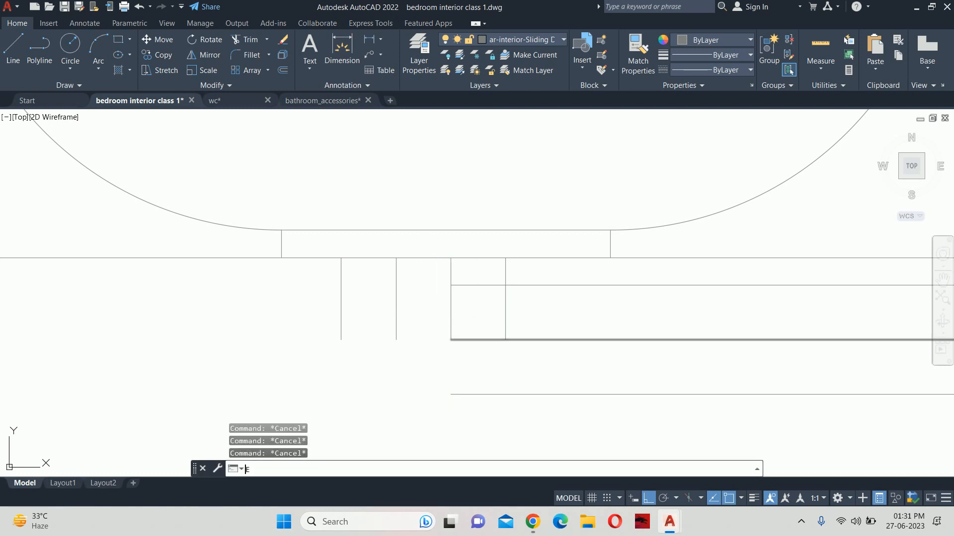
{"action": "type", "text": "X"}
{"action": "key", "text": "Return"}
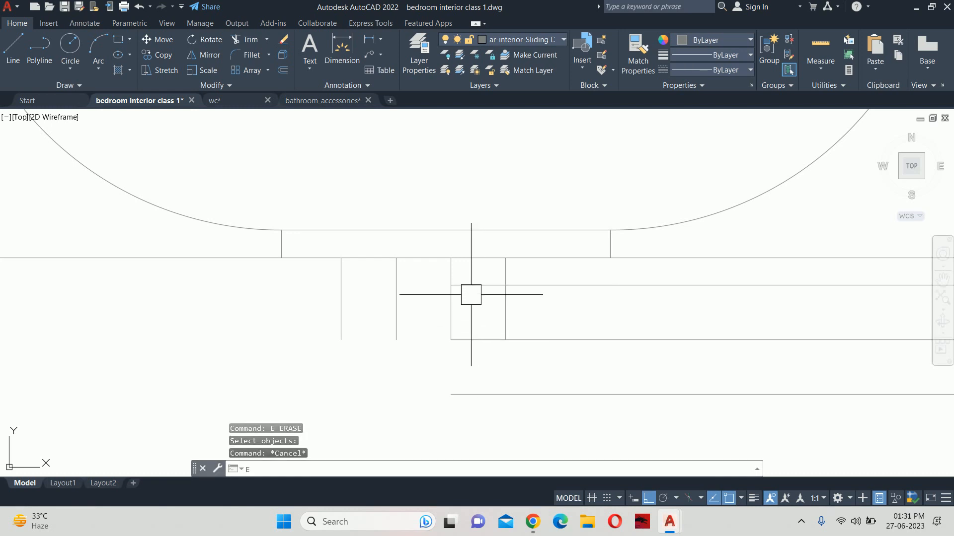
{"action": "key", "text": "Return"}
{"action": "left_click", "coordinate": [467, 287]}
{"action": "left_click", "coordinate": [412, 285]}
{"action": "left_click", "coordinate": [412, 284]}
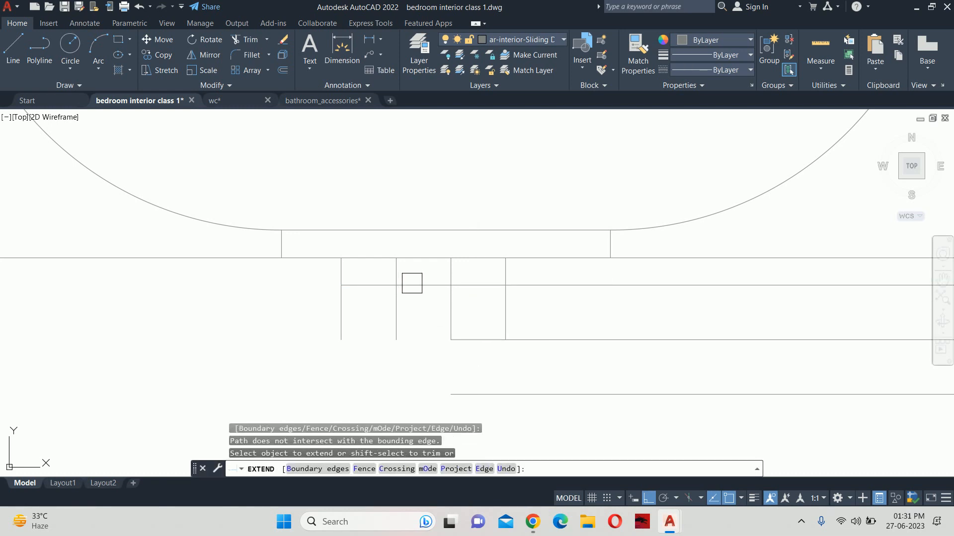
{"action": "scroll", "coordinate": [352, 335], "scroll_direction": "down", "scroll_amount": 4}
{"action": "left_click", "coordinate": [348, 335]}
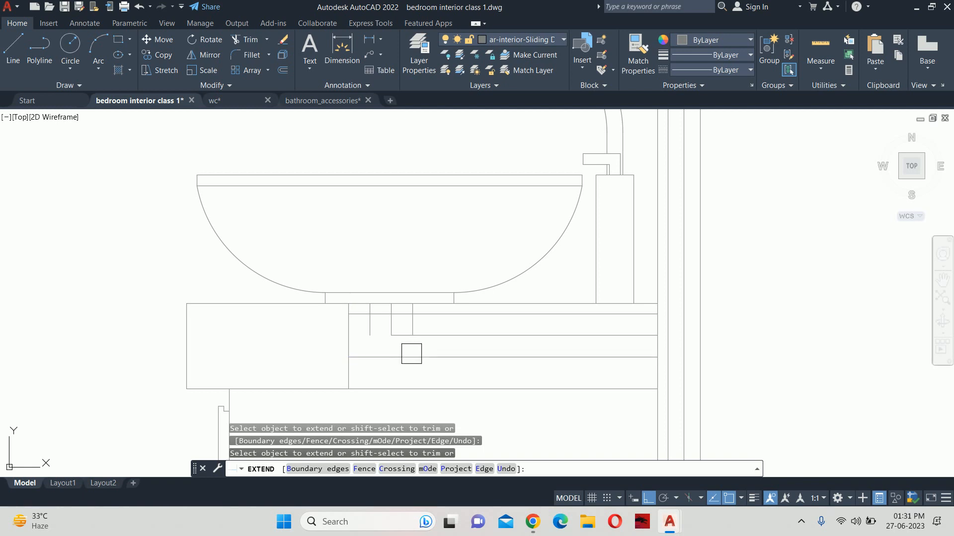
{"action": "scroll", "coordinate": [380, 339], "scroll_direction": "up", "scroll_amount": 2}
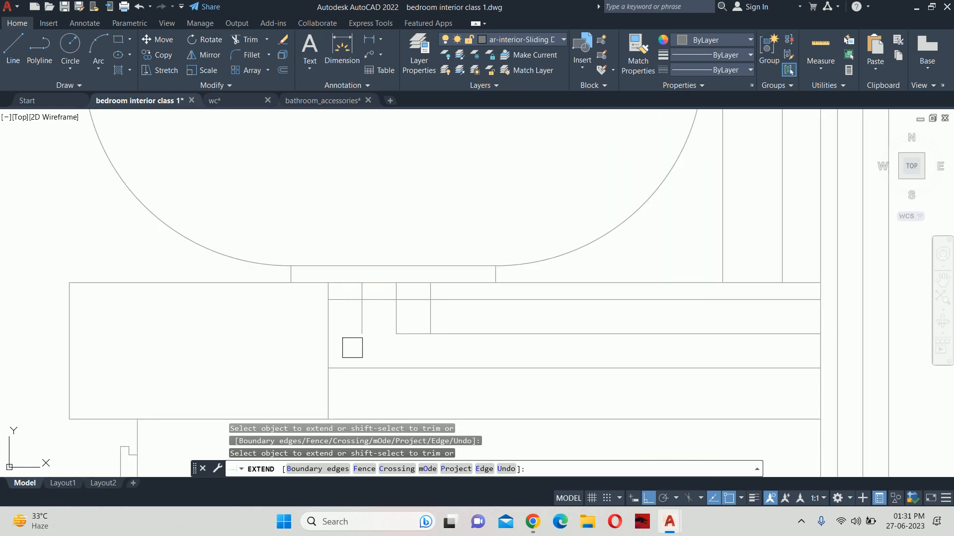
Offset the lower horizontal drain outline 1" downward
{"action": "key", "text": "Escape"}
{"action": "type", "text": "o"}
{"action": "key", "text": "Return"}
{"action": "type", "text": "1"}
{"action": "key", "text": "Return"}
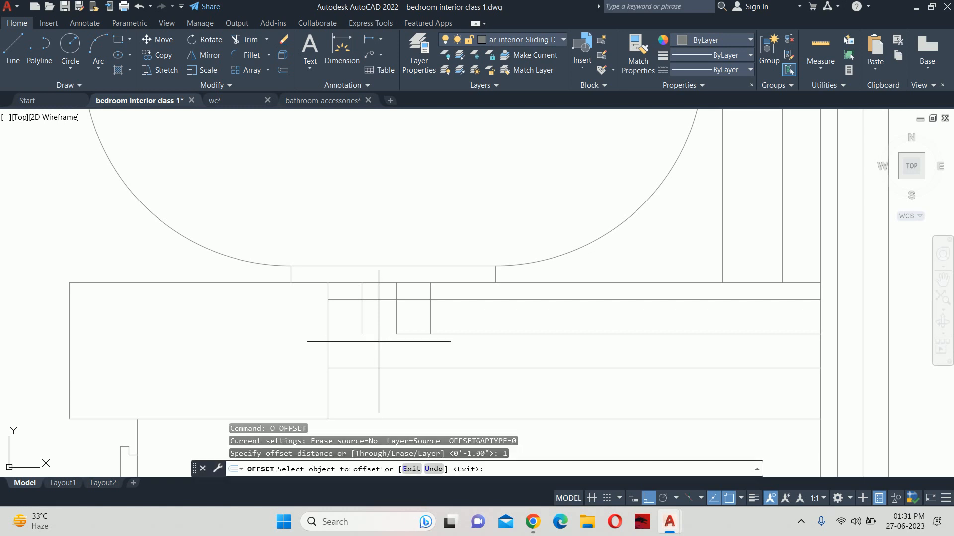
{"action": "left_click", "coordinate": [387, 368]}
{"action": "key", "text": "Escape"}
{"action": "key", "text": "Escape"}
{"action": "key", "text": "Escape"}
Extend the two vertical drain outlines down to the lowest offset line
{"action": "middle_click_drag", "start_coordinate": [368, 357], "coordinate": [349, 302]}
{"action": "type", "text": "EX"}
{"action": "key", "text": "Return"}
{"action": "left_click", "coordinate": [345, 297]}
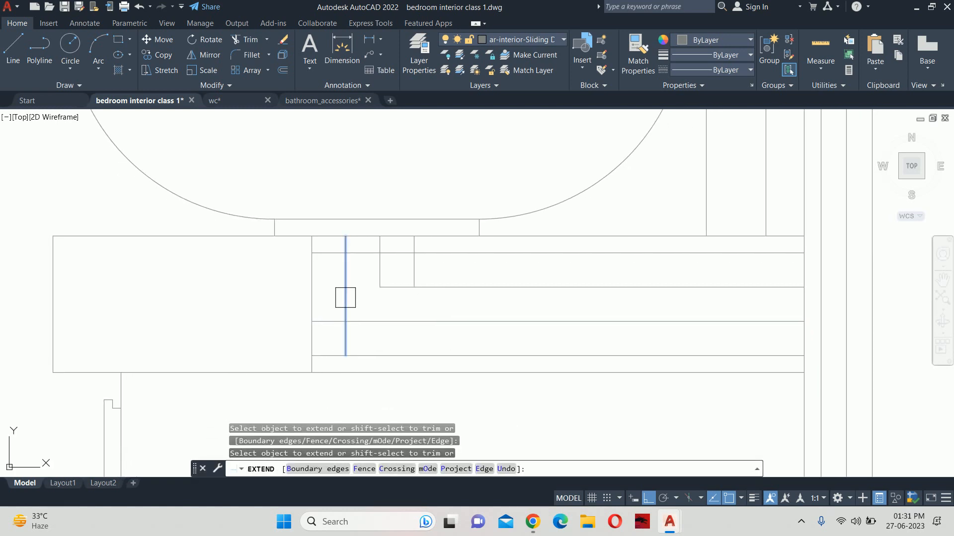
{"action": "left_click", "coordinate": [420, 312]}
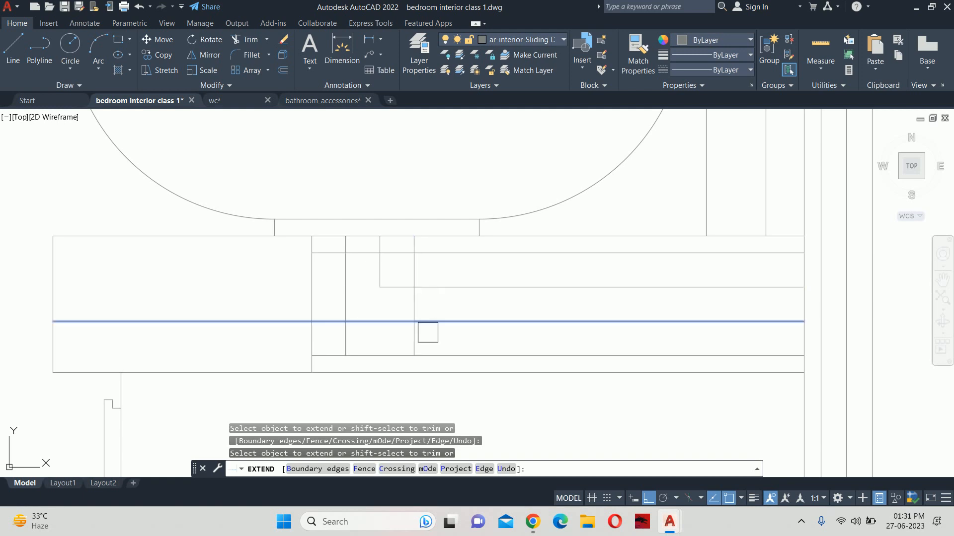
Trim the overlapping segments of the drain outline into one stepped pipe profile inside the countertop
{"action": "scroll", "coordinate": [322, 352], "scroll_direction": "up", "scroll_amount": 4}
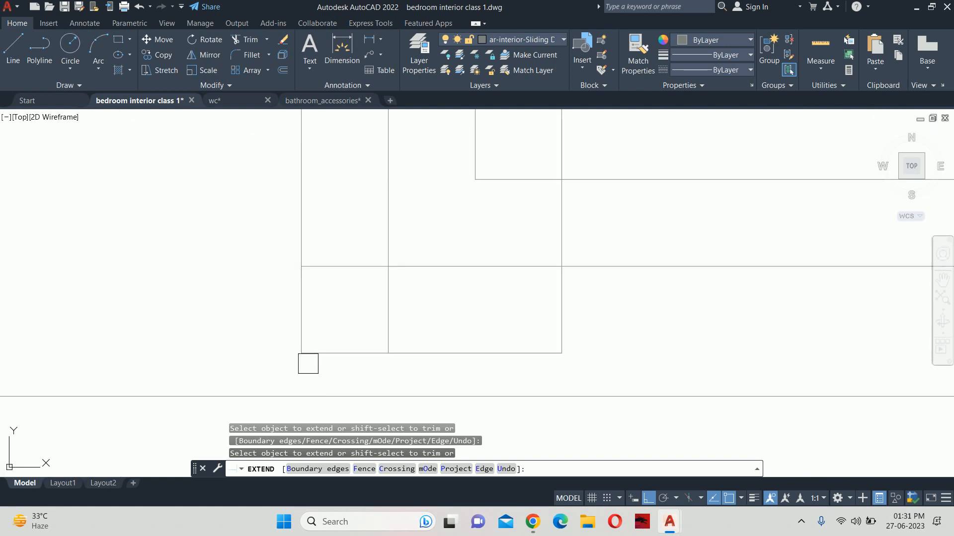
{"action": "scroll", "coordinate": [305, 340], "scroll_direction": "down", "scroll_amount": 4}
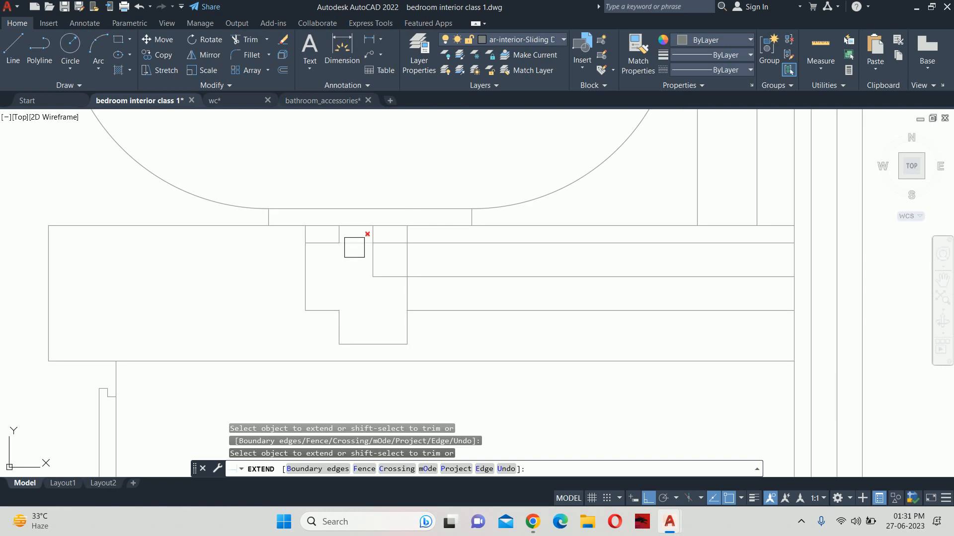
{"action": "scroll", "coordinate": [366, 247], "scroll_direction": "up", "scroll_amount": 2}
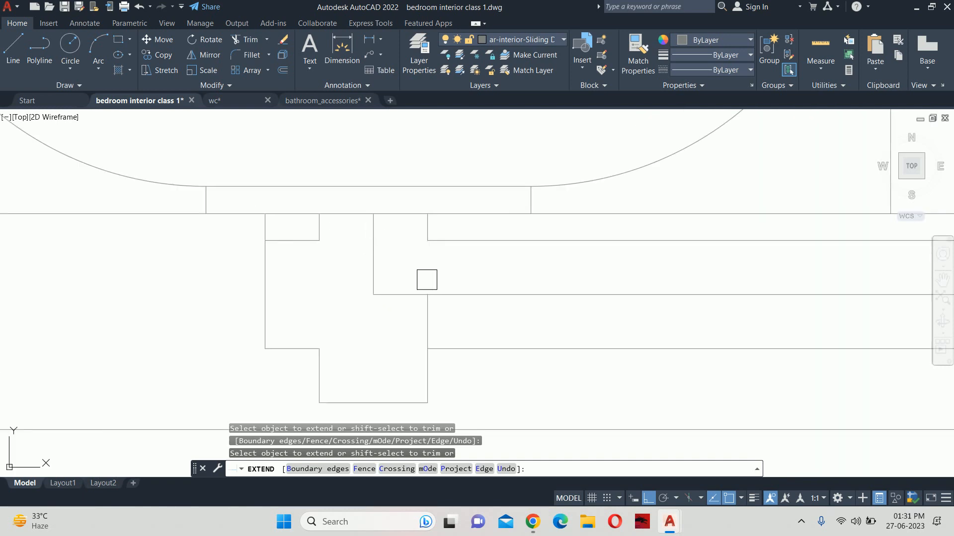
{"action": "key", "text": "Escape"}
Delete the drain's vertical and horizontal centerlines
{"action": "left_click", "coordinate": [406, 315]}
{"action": "left_click", "coordinate": [341, 268]}
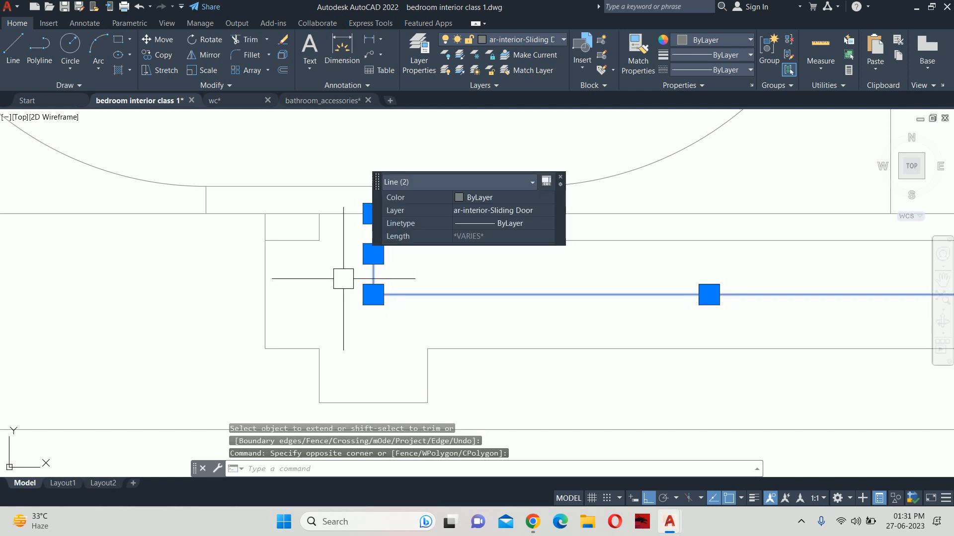
{"action": "key", "text": "Delete"}
{"action": "scroll", "coordinate": [362, 276], "scroll_direction": "down", "scroll_amount": 2}
{"action": "middle_click_drag", "start_coordinate": [335, 279], "coordinate": [328, 281]}
Trim the leftover vertical stub between the drain's upper outer corner and the countertop's top edge
{"action": "key", "text": "Escape"}
{"action": "type", "text": "tr"}
{"action": "key", "text": "Return"}
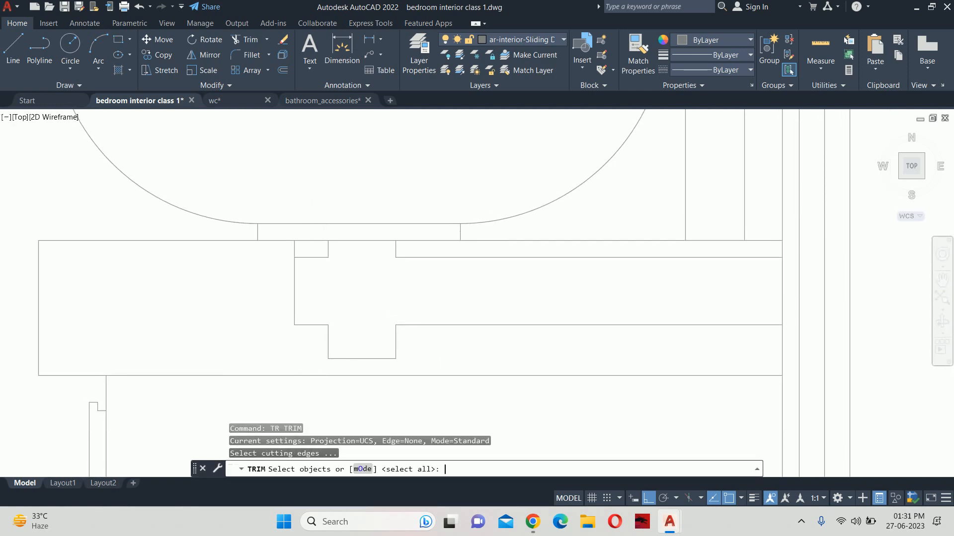
{"action": "key", "text": "Return"}
{"action": "scroll", "coordinate": [294, 256], "scroll_direction": "up", "scroll_amount": 4}
{"action": "key", "text": "Escape"}
{"action": "key", "text": "Escape"}
{"action": "key", "text": "Escape"}
{"action": "scroll", "coordinate": [319, 263], "scroll_direction": "down", "scroll_amount": 3}
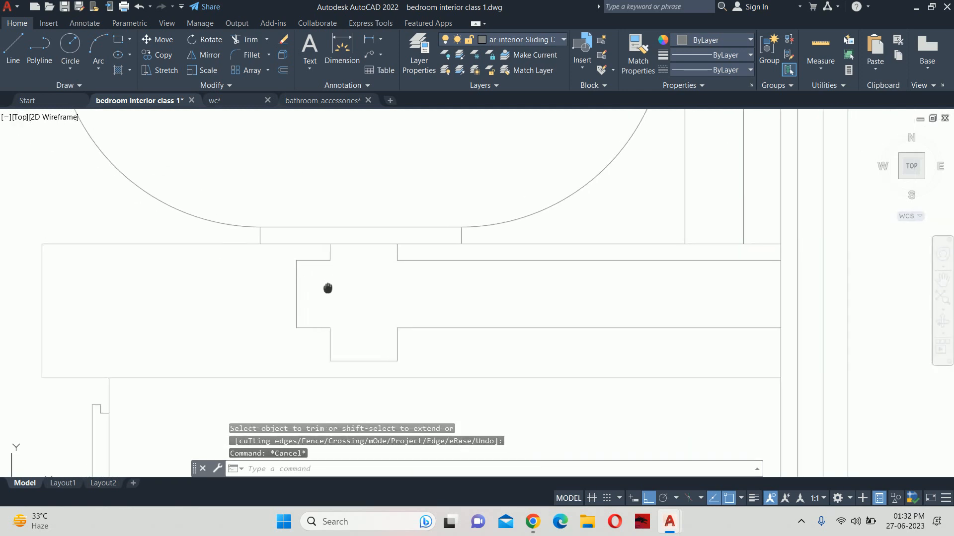
{"action": "scroll", "coordinate": [377, 279], "scroll_direction": "down", "scroll_amount": 4}
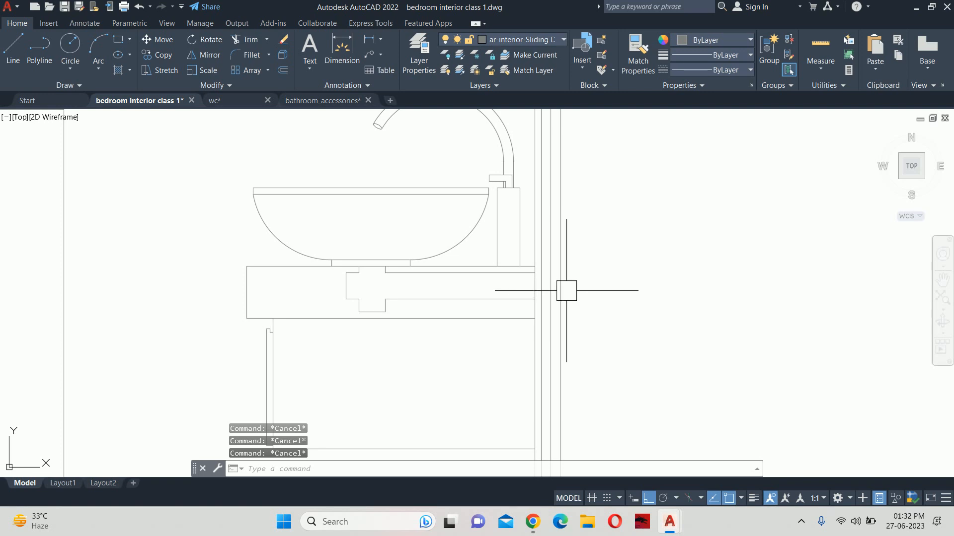
Delete the entire drain pipe outline from inside the countertop
{"action": "scroll", "coordinate": [566, 290], "scroll_direction": "down", "scroll_amount": 4}
{"action": "middle_click_drag", "start_coordinate": [449, 272], "coordinate": [524, 307]}
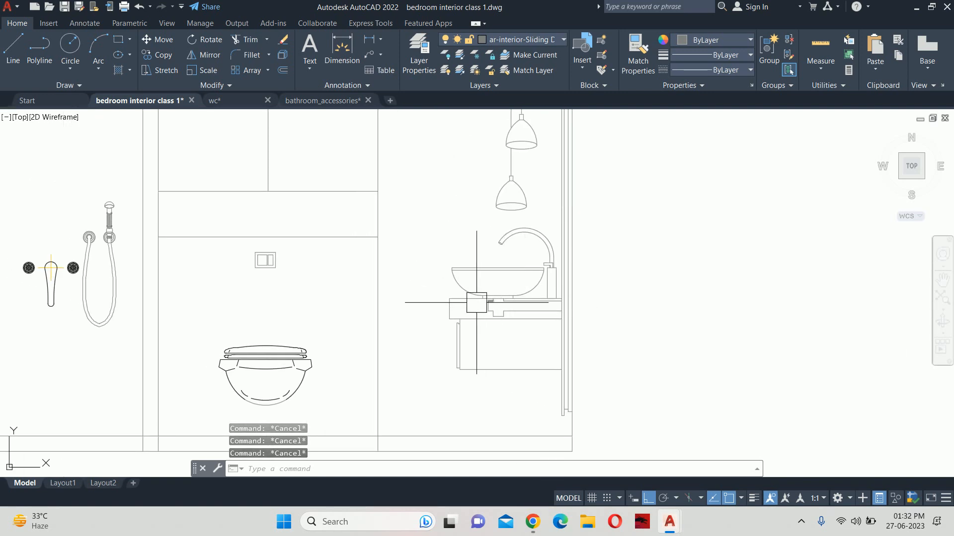
{"action": "scroll", "coordinate": [527, 318], "scroll_direction": "up", "scroll_amount": 5}
{"action": "left_click", "coordinate": [618, 334]}
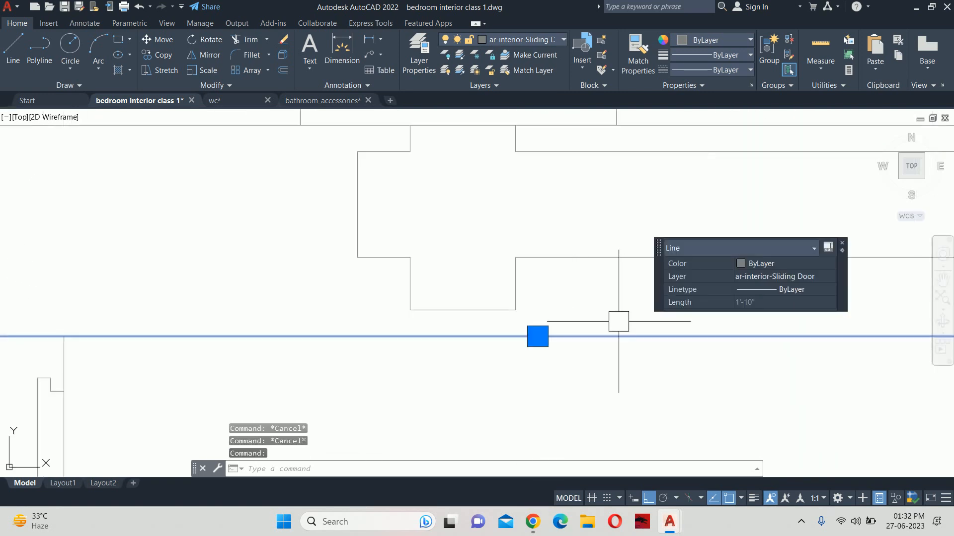
{"action": "key", "text": "Escape"}
{"action": "left_click", "coordinate": [574, 315]}
{"action": "scroll", "coordinate": [447, 248], "scroll_direction": "down", "scroll_amount": 2}
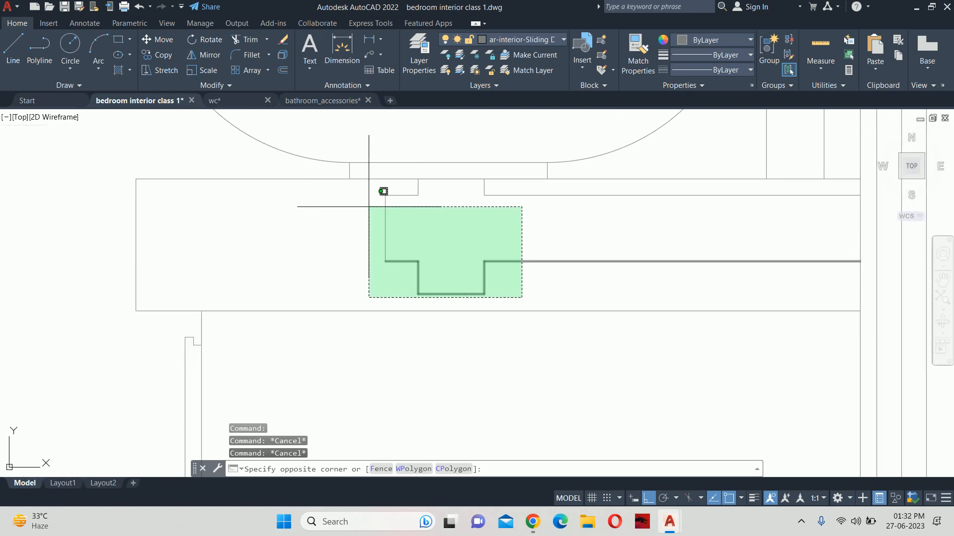
{"action": "left_click", "coordinate": [352, 189]}
{"action": "key", "text": "Delete"}
{"action": "scroll", "coordinate": [496, 234], "scroll_direction": "down", "scroll_amount": 5}
{"action": "middle_click_drag", "start_coordinate": [500, 235], "coordinate": [515, 232]}
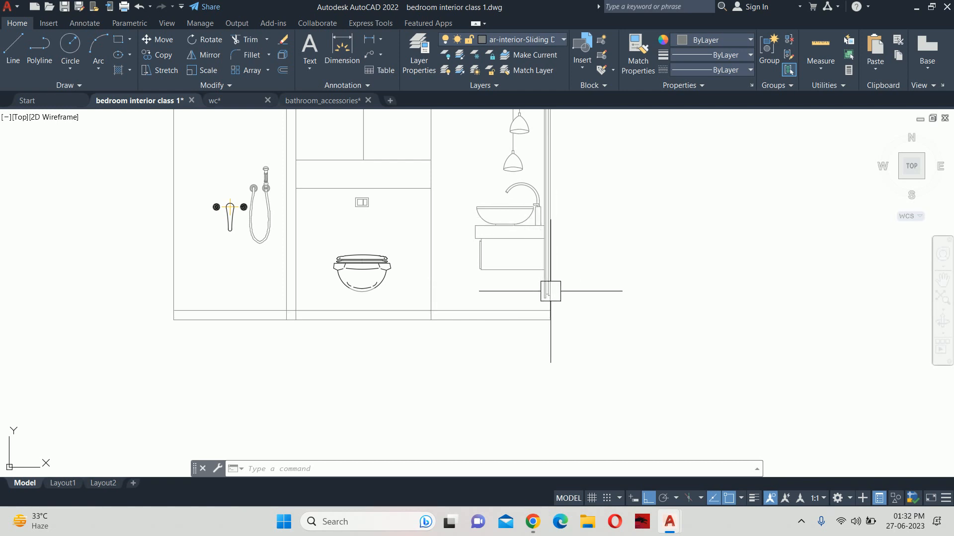
{"action": "scroll", "coordinate": [552, 315], "scroll_direction": "down", "scroll_amount": 4}
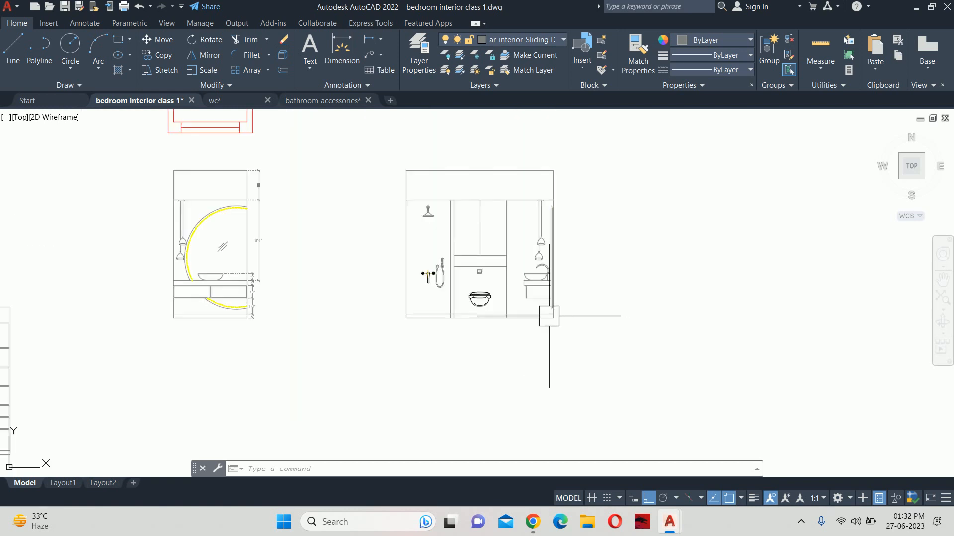
{"action": "scroll", "coordinate": [543, 318], "scroll_direction": "up", "scroll_amount": 2}
{"action": "scroll", "coordinate": [543, 318], "scroll_direction": "down", "scroll_amount": 2}
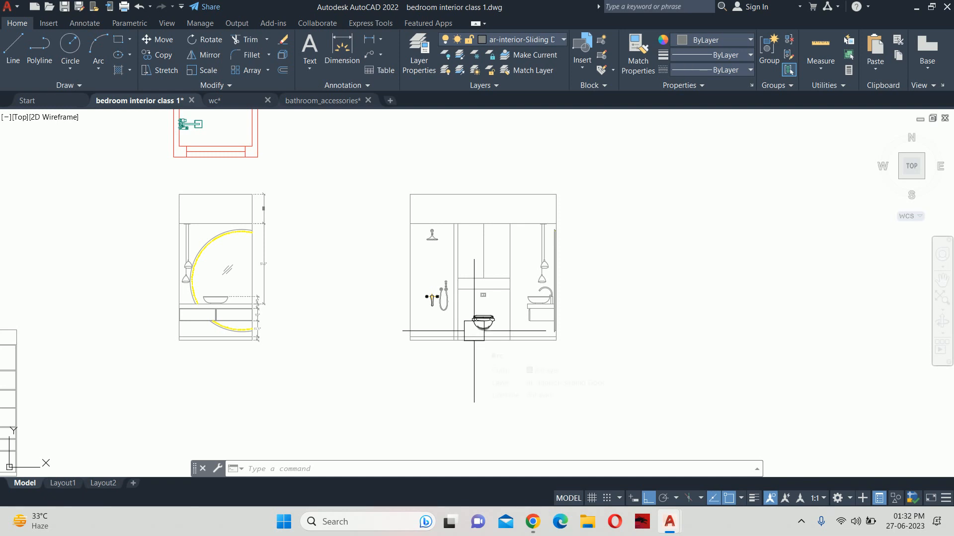
Review the basin wall and toilet wall elevations against the bathroom floor plan above them
{"action": "middle_click_drag", "start_coordinate": [470, 304], "coordinate": [474, 320]}
{"action": "scroll", "coordinate": [366, 267], "scroll_direction": "down", "scroll_amount": 2}
{"action": "scroll", "coordinate": [282, 180], "scroll_direction": "up", "scroll_amount": 2}
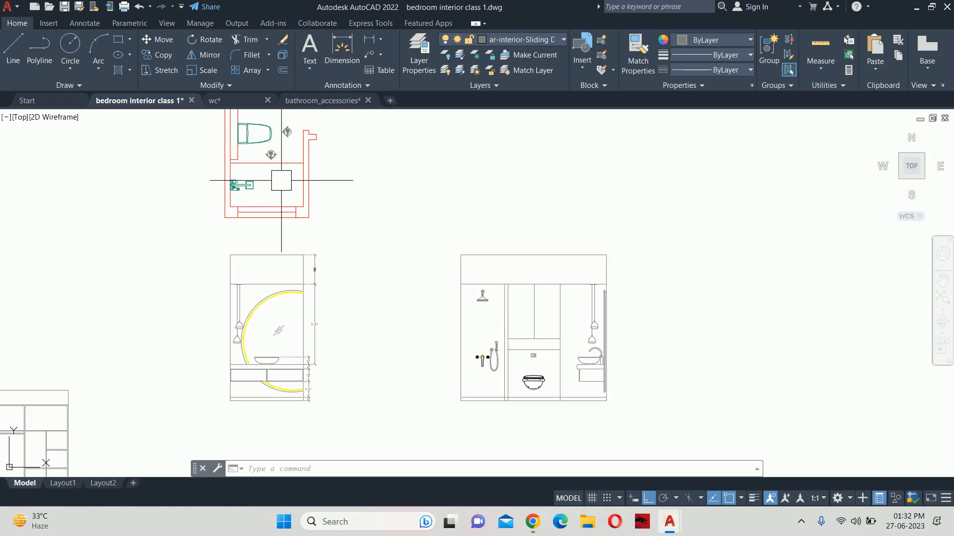
{"action": "middle_click_drag", "start_coordinate": [281, 181], "coordinate": [295, 242]}
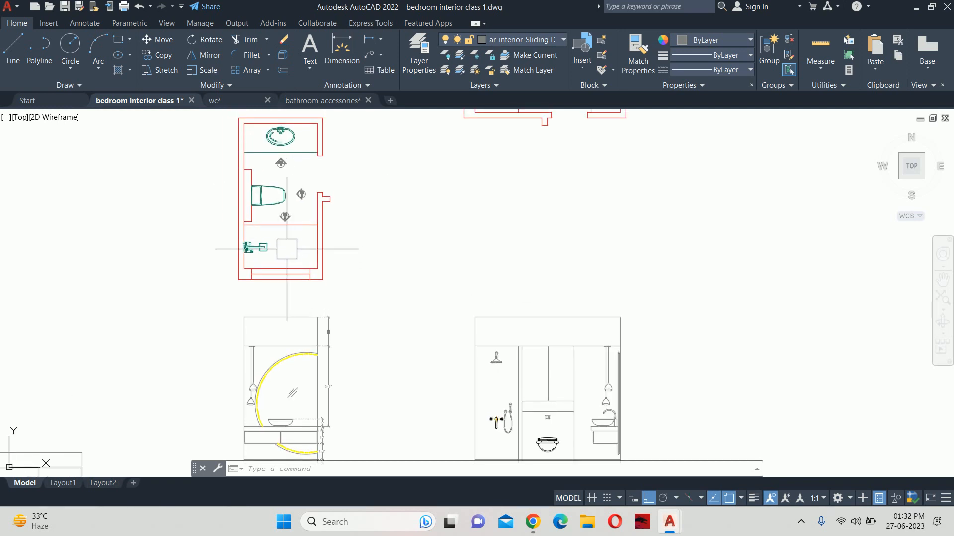
{"action": "scroll", "coordinate": [282, 226], "scroll_direction": "up", "scroll_amount": 2}
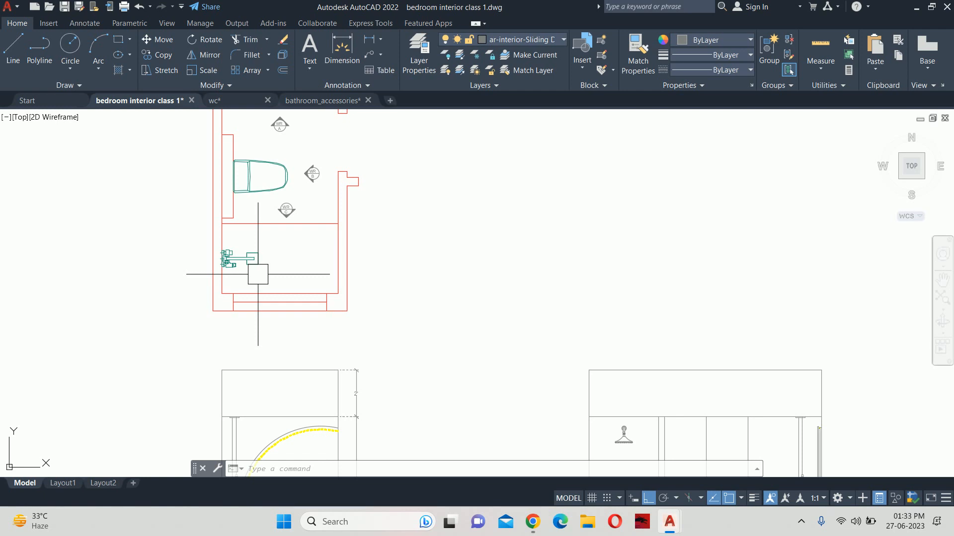
{"action": "scroll", "coordinate": [256, 266], "scroll_direction": "down", "scroll_amount": 6}
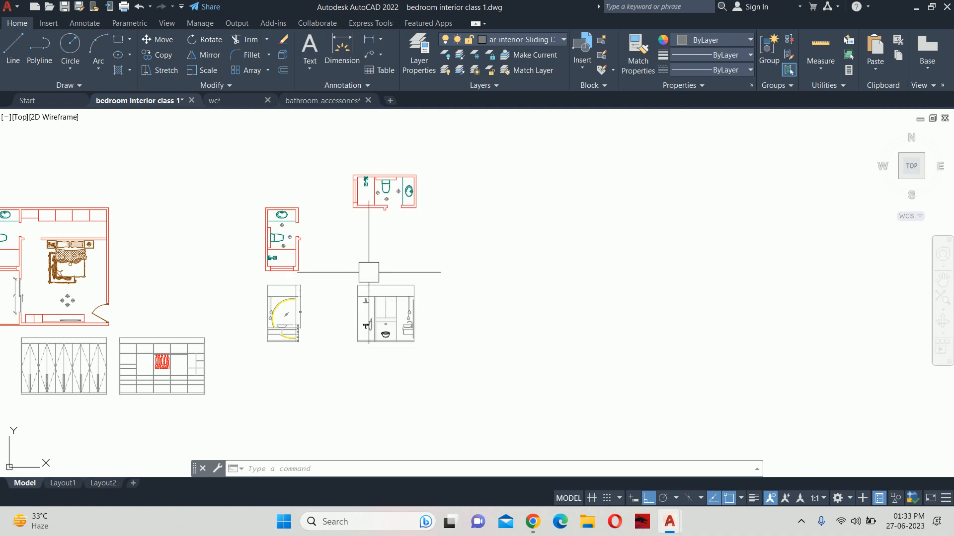
{"action": "scroll", "coordinate": [368, 272], "scroll_direction": "up", "scroll_amount": 5}
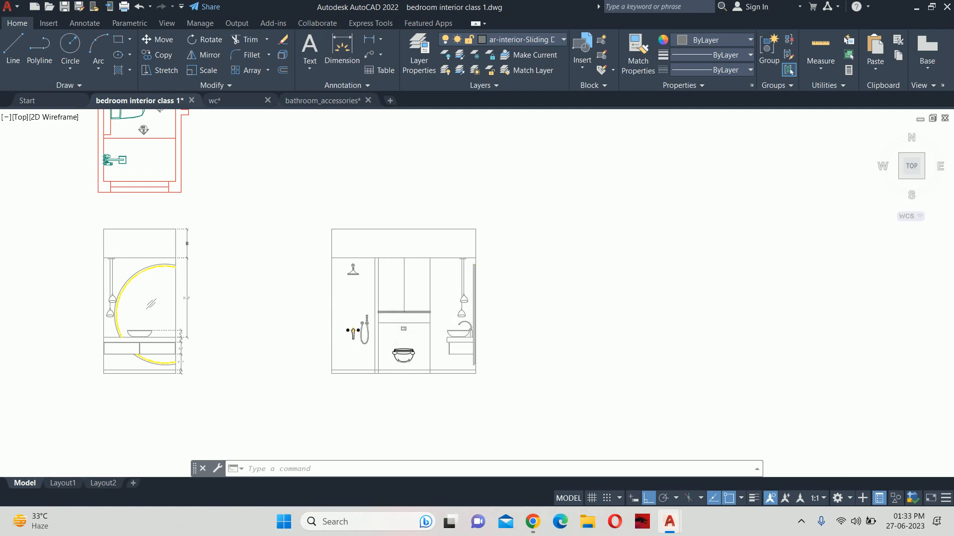
{"action": "scroll", "coordinate": [407, 293], "scroll_direction": "up", "scroll_amount": 2}
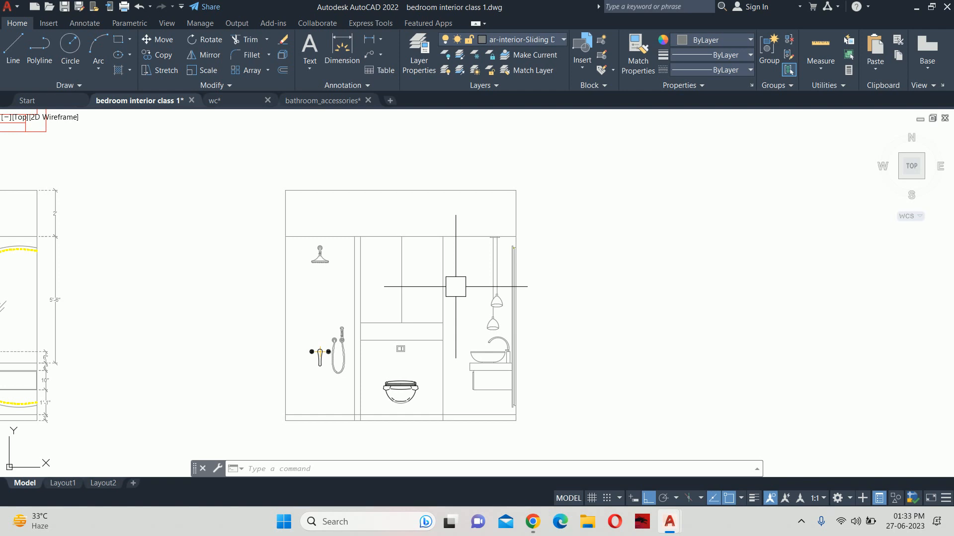
{"action": "scroll", "coordinate": [452, 283], "scroll_direction": "down", "scroll_amount": 5}
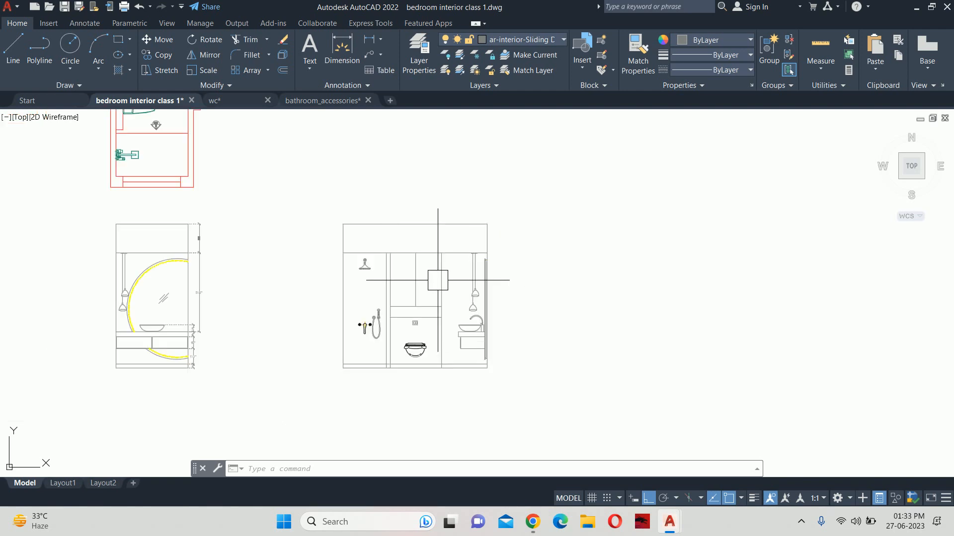
{"action": "middle_click_drag", "start_coordinate": [446, 278], "coordinate": [447, 278]}
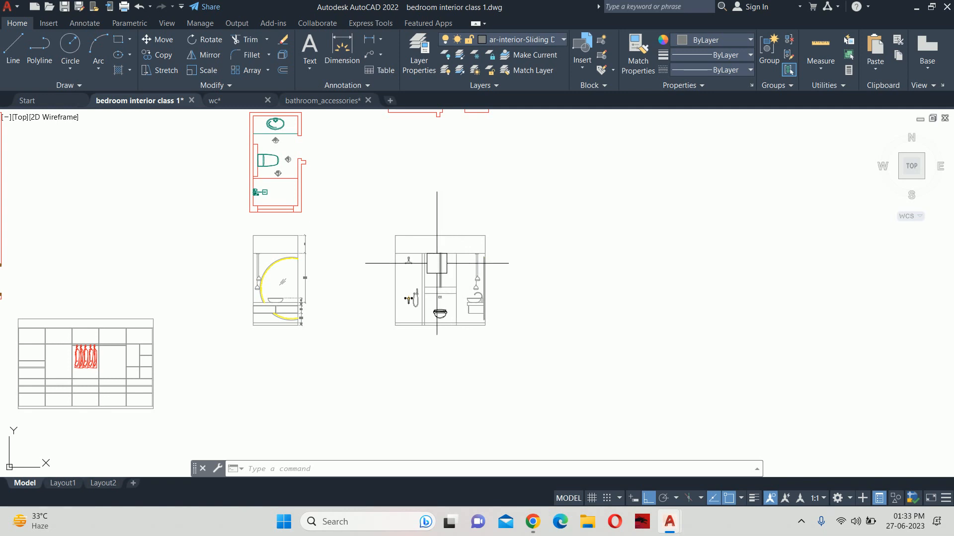
{"action": "scroll", "coordinate": [377, 276], "scroll_direction": "up", "scroll_amount": 3}
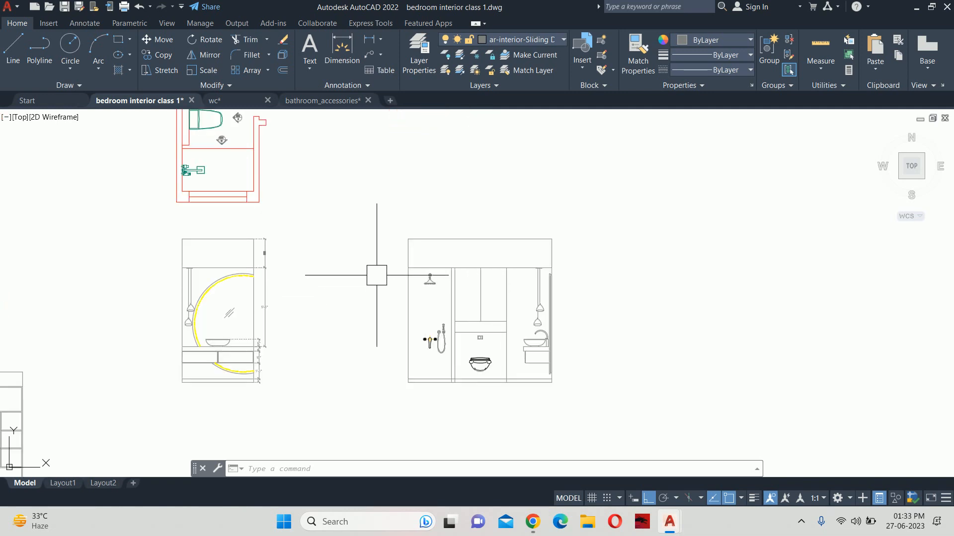